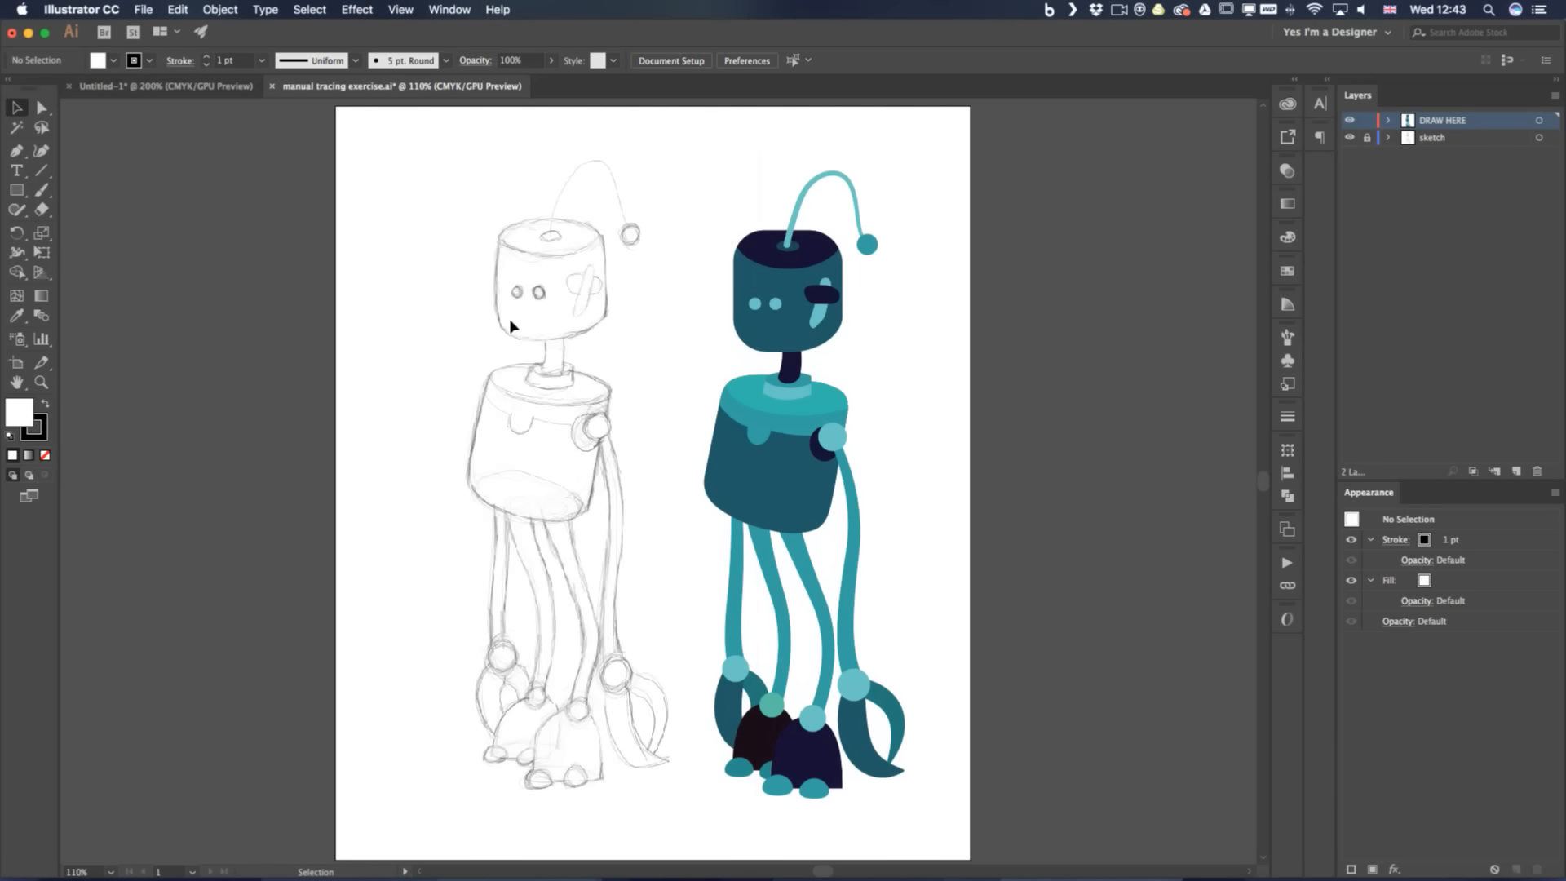
# Switch to the Untitled-1 document with the umbrella image, zoom to 300% and activate the Ellipse tool
pyautogui.click(155, 86)
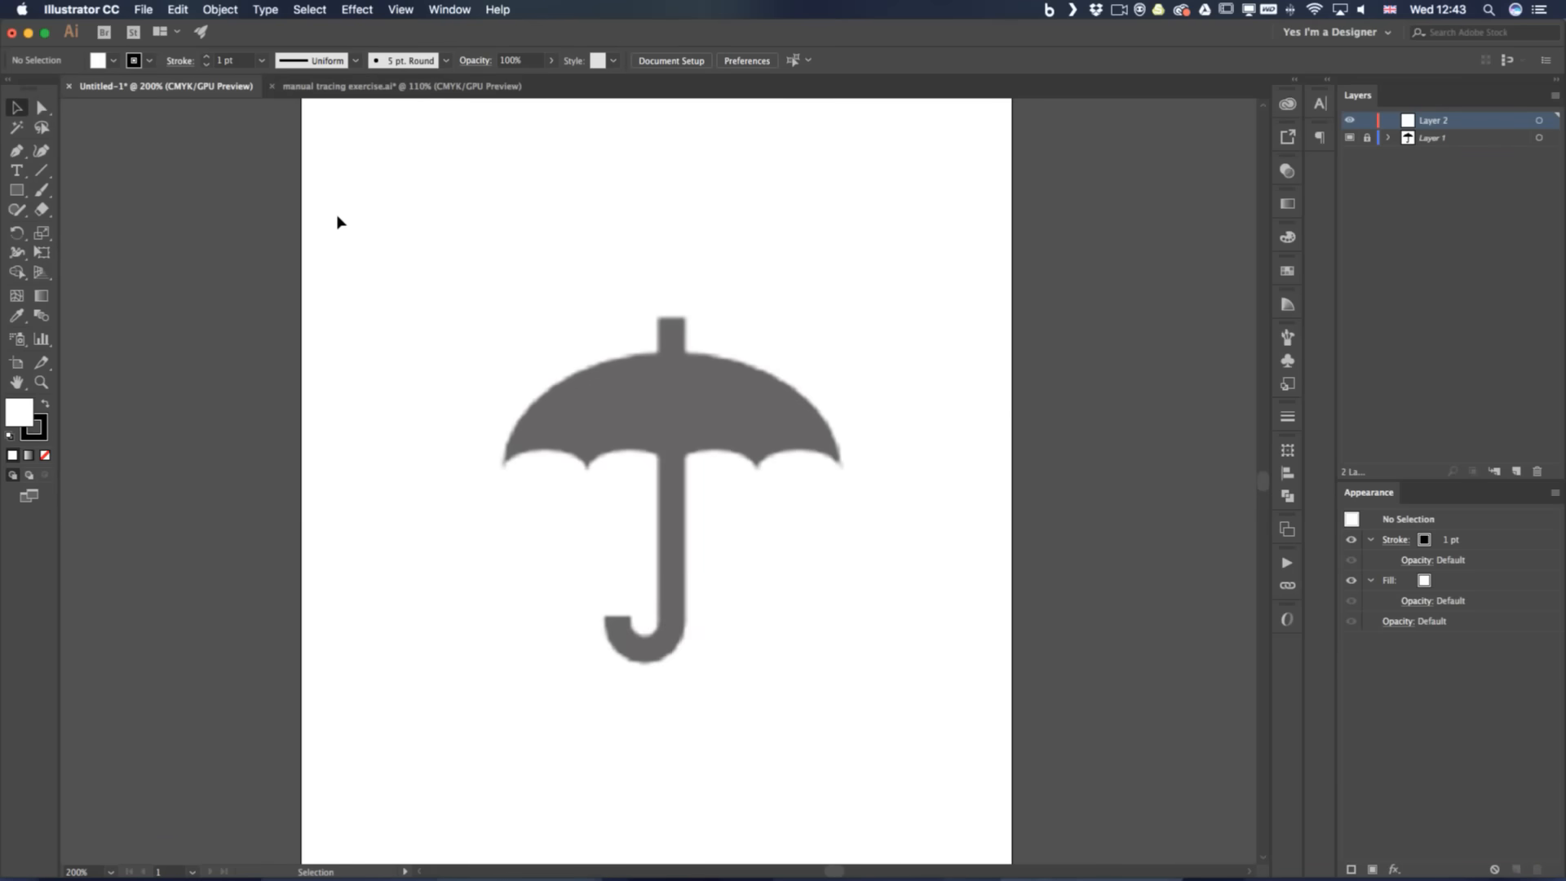
pyautogui.press('z')
pyautogui.press('super+equal')
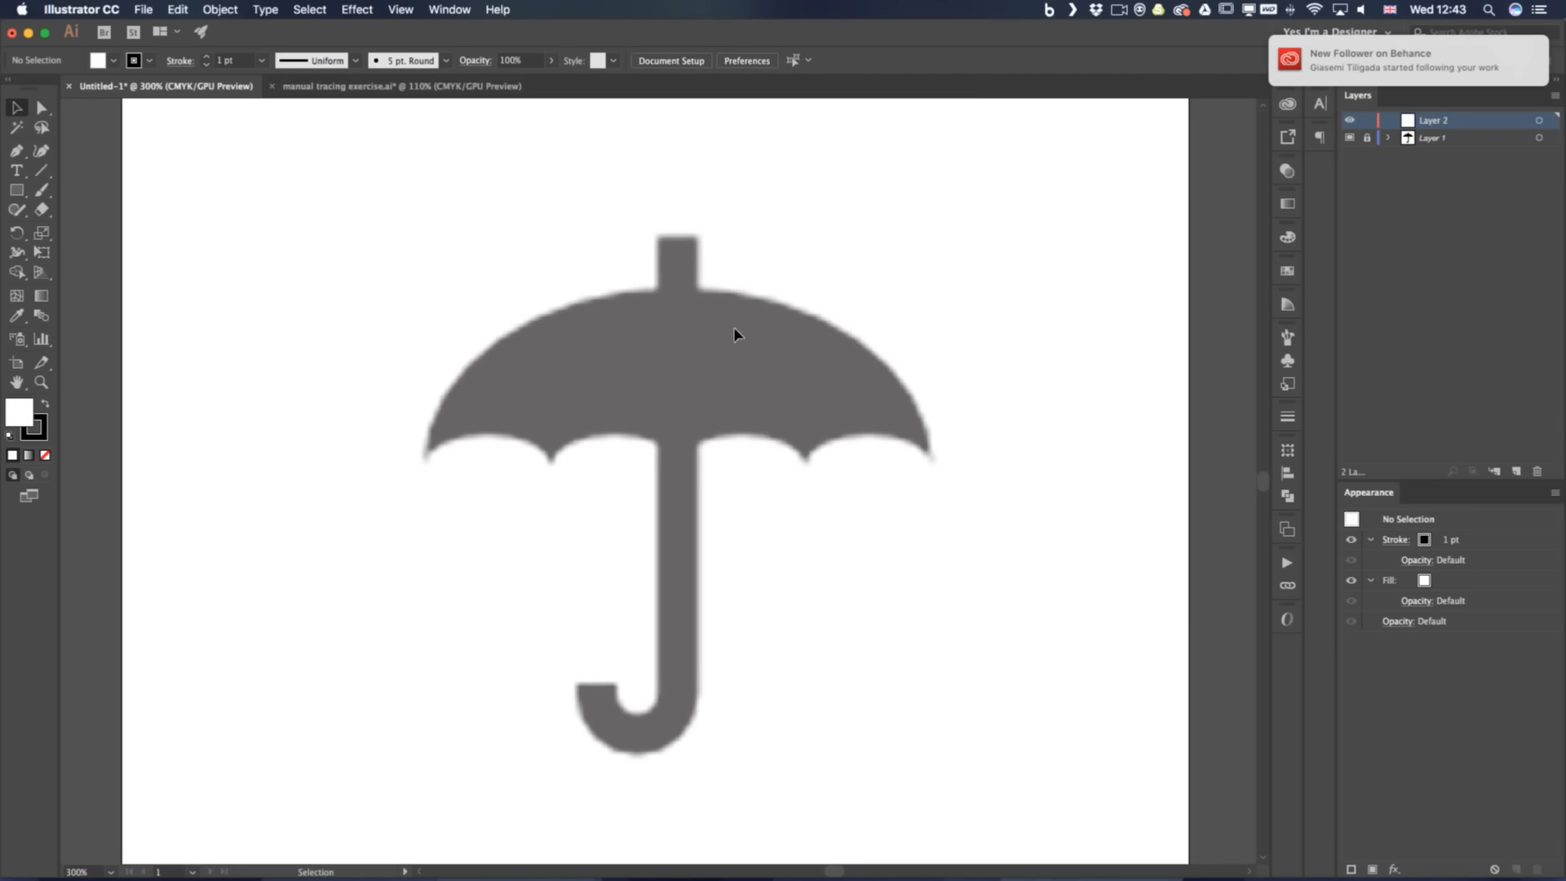
pyautogui.press('l')
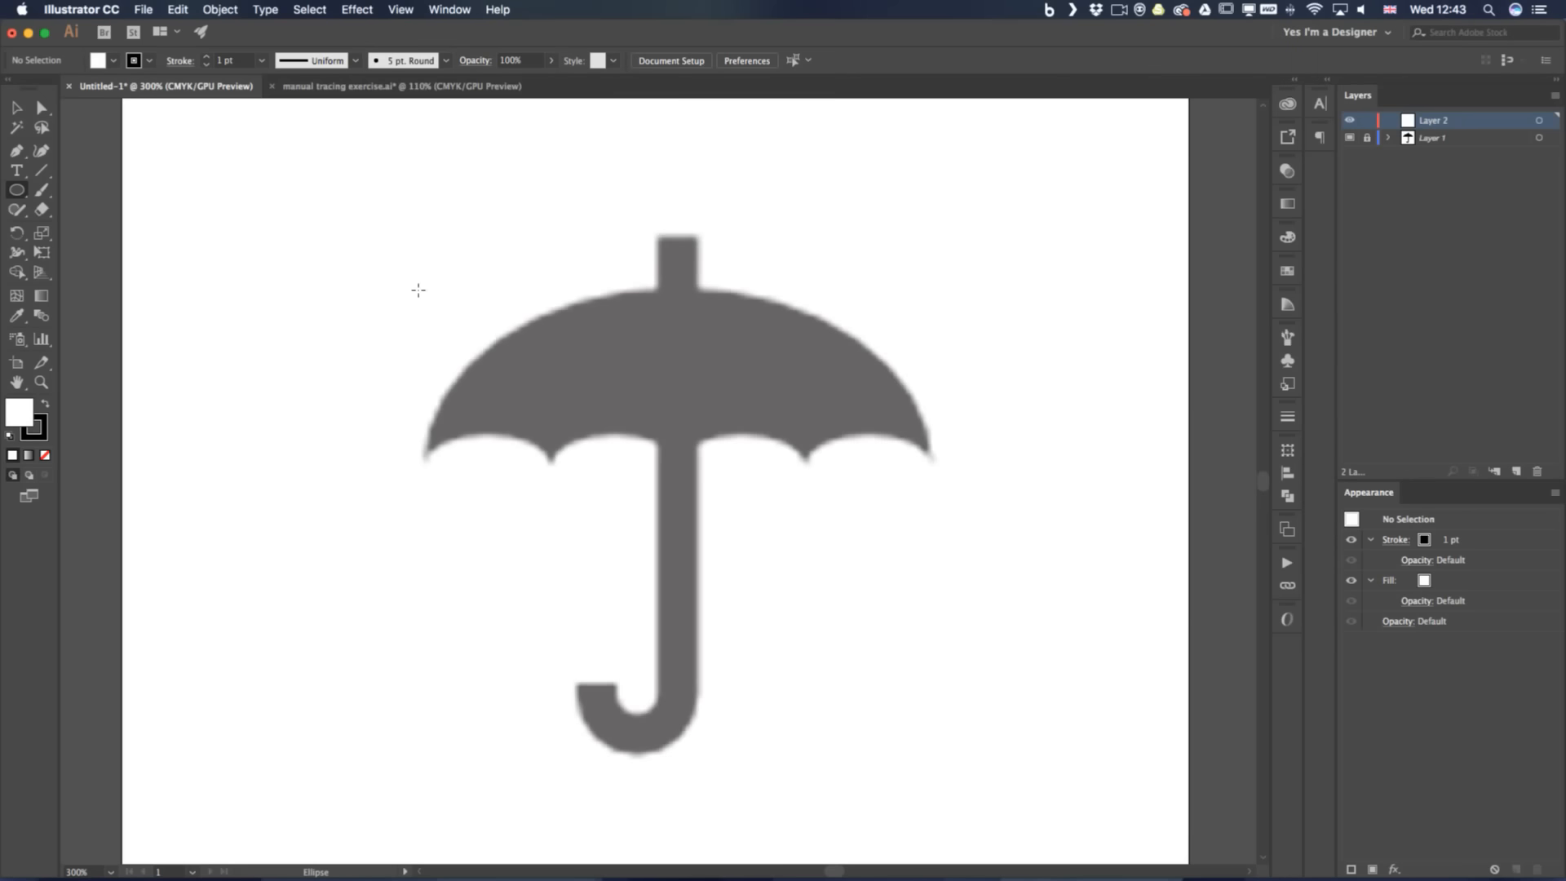
pyautogui.moveTo(418, 290); pyautogui.dragTo(848, 587)
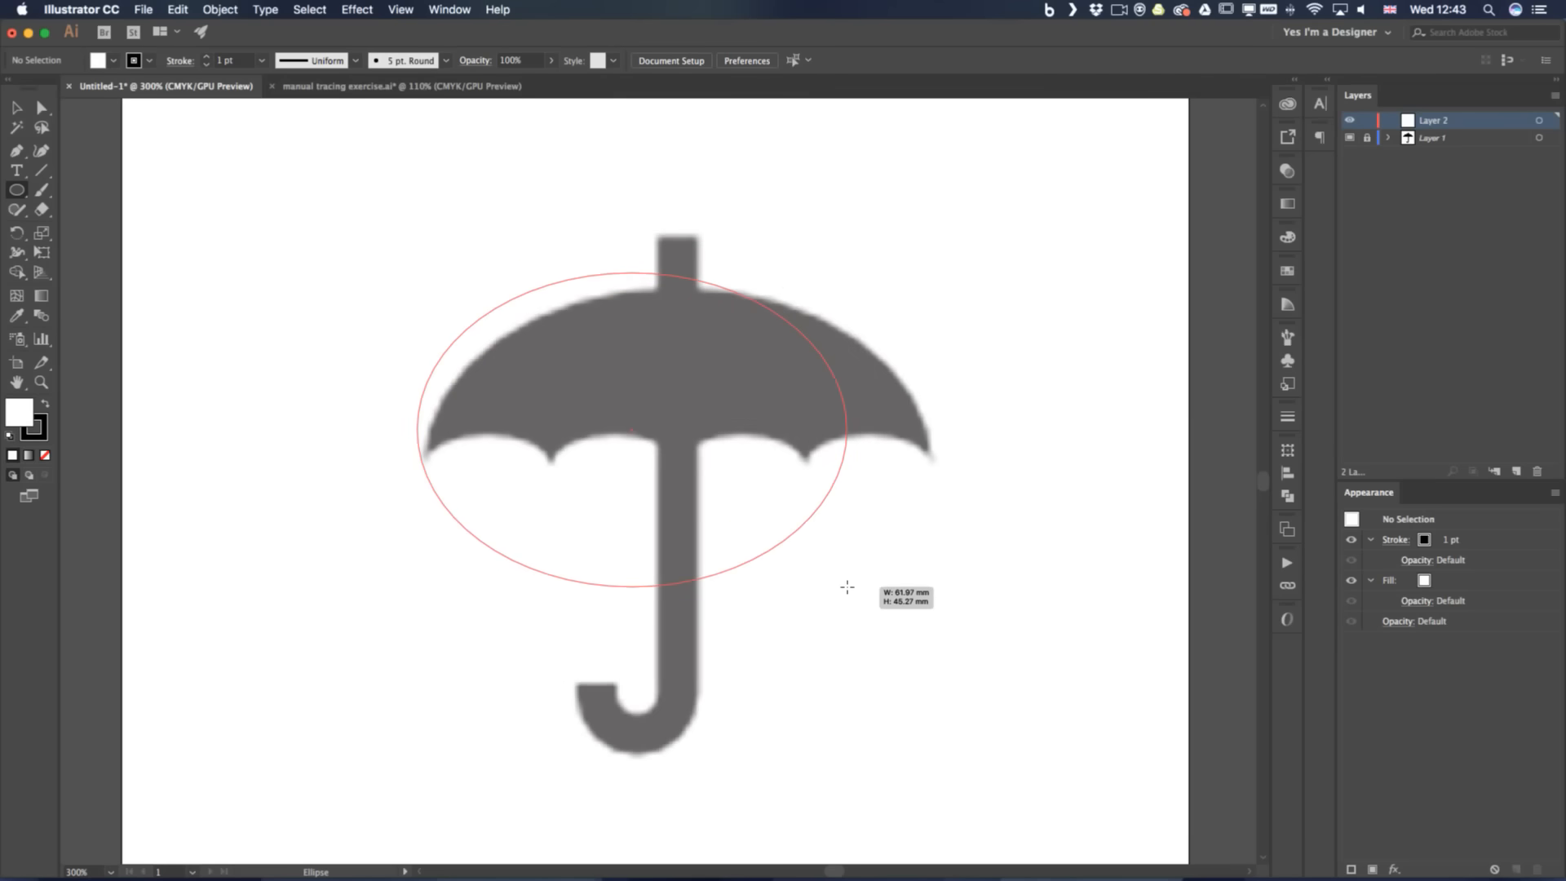
pyautogui.moveTo(847, 587)
pyautogui.mouseDown()
pyautogui.moveTo(783, 643)
pyautogui.moveTo(807, 542)
pyautogui.moveTo(864, 652)
pyautogui.moveTo(929, 659)
pyautogui.moveTo(814, 552)
pyautogui.moveTo(733, 526)
pyautogui.moveTo(664, 568)
pyautogui.moveTo(915, 633)
pyautogui.moveTo(937, 608)
pyautogui.moveTo(799, 560)
pyautogui.moveTo(912, 556)
pyautogui.moveTo(792, 552)
pyautogui.moveTo(828, 608)
pyautogui.moveTo(726, 448)
pyautogui.moveTo(643, 430)
pyautogui.moveTo(647, 466)
pyautogui.moveTo(714, 560)
pyautogui.mouseUp()
pyautogui.hotkey('ctrl', 'z')
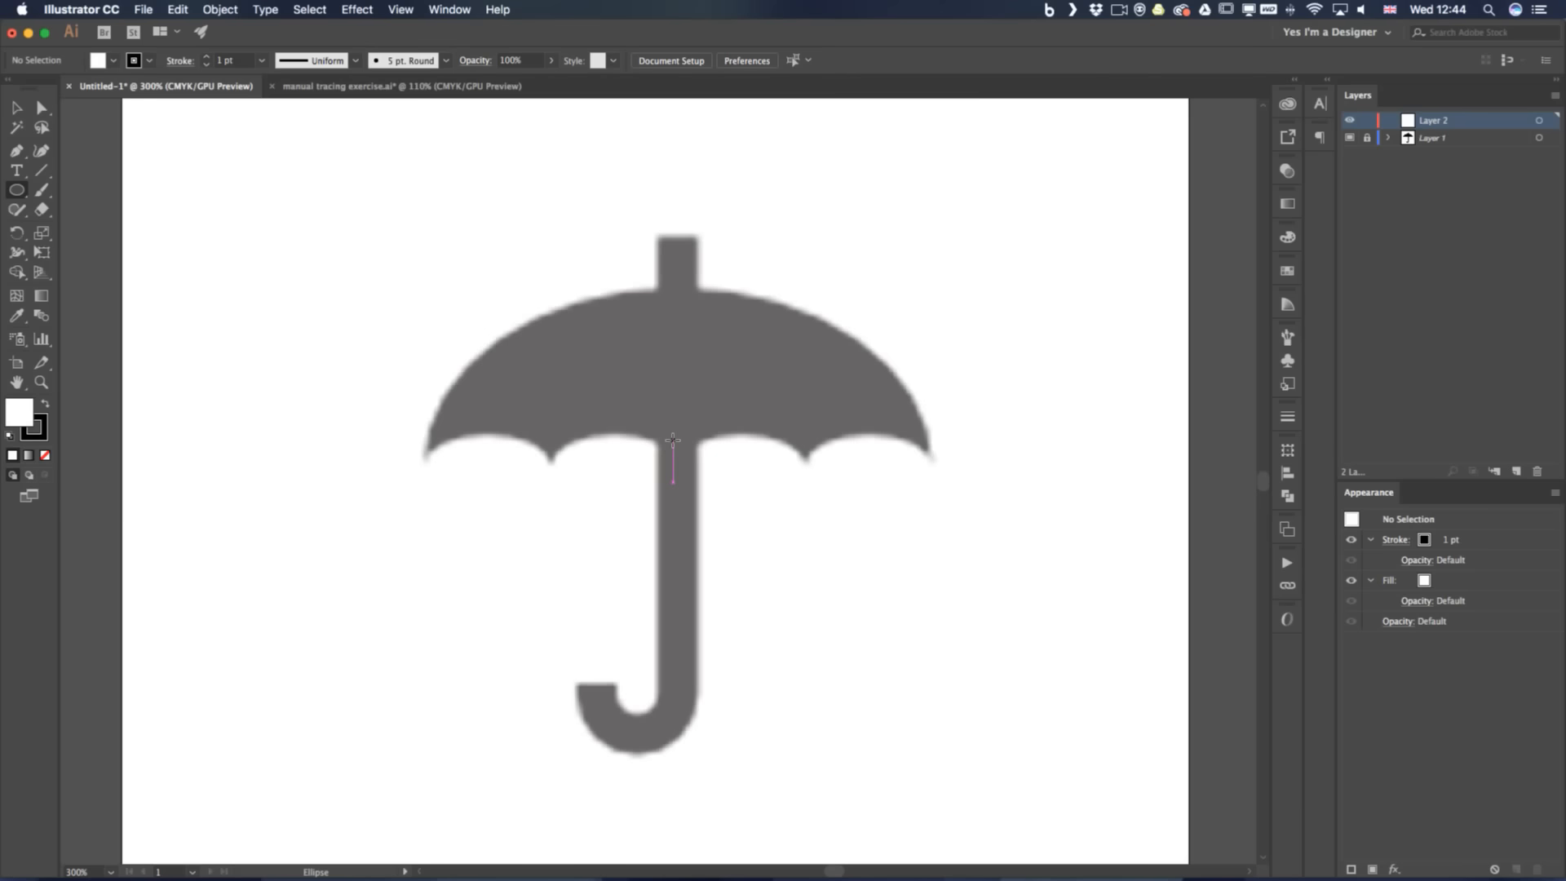
# Draw an ellipse about 72.9 by 50.9 mm whose upper half follows the outer curve of the umbrella canopy
pyautogui.moveTo(673, 440); pyautogui.dragTo(897, 288)
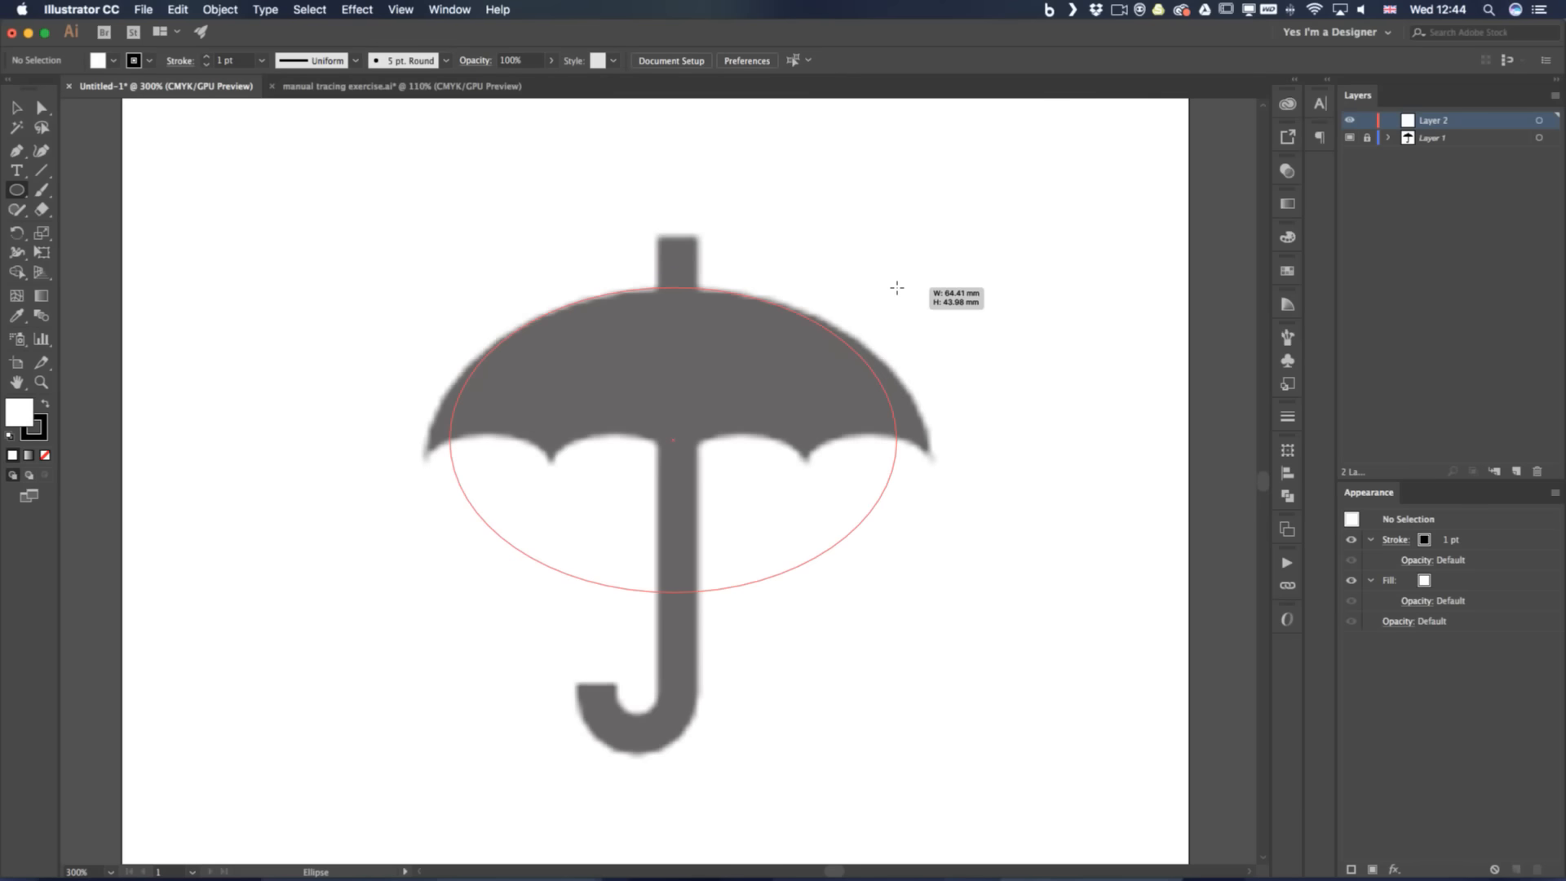
pyautogui.moveTo(896, 288); pyautogui.dragTo(912, 312)
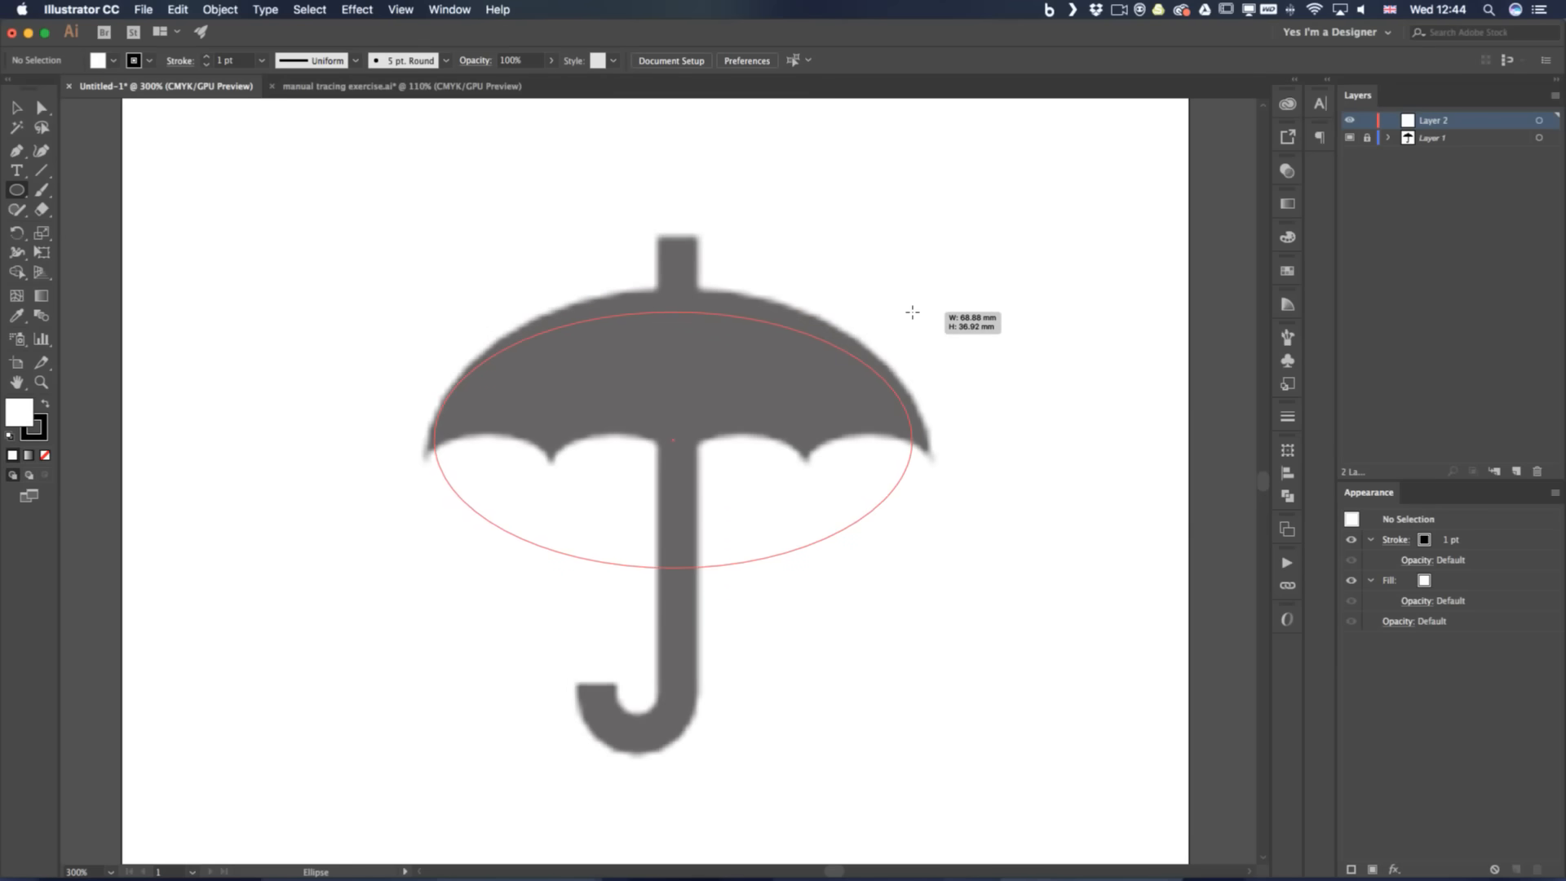
pyautogui.moveTo(912, 312)
pyautogui.mouseDown()
pyautogui.moveTo(919, 290)
pyautogui.moveTo(882, 322)
pyautogui.moveTo(827, 311)
pyautogui.mouseUp()
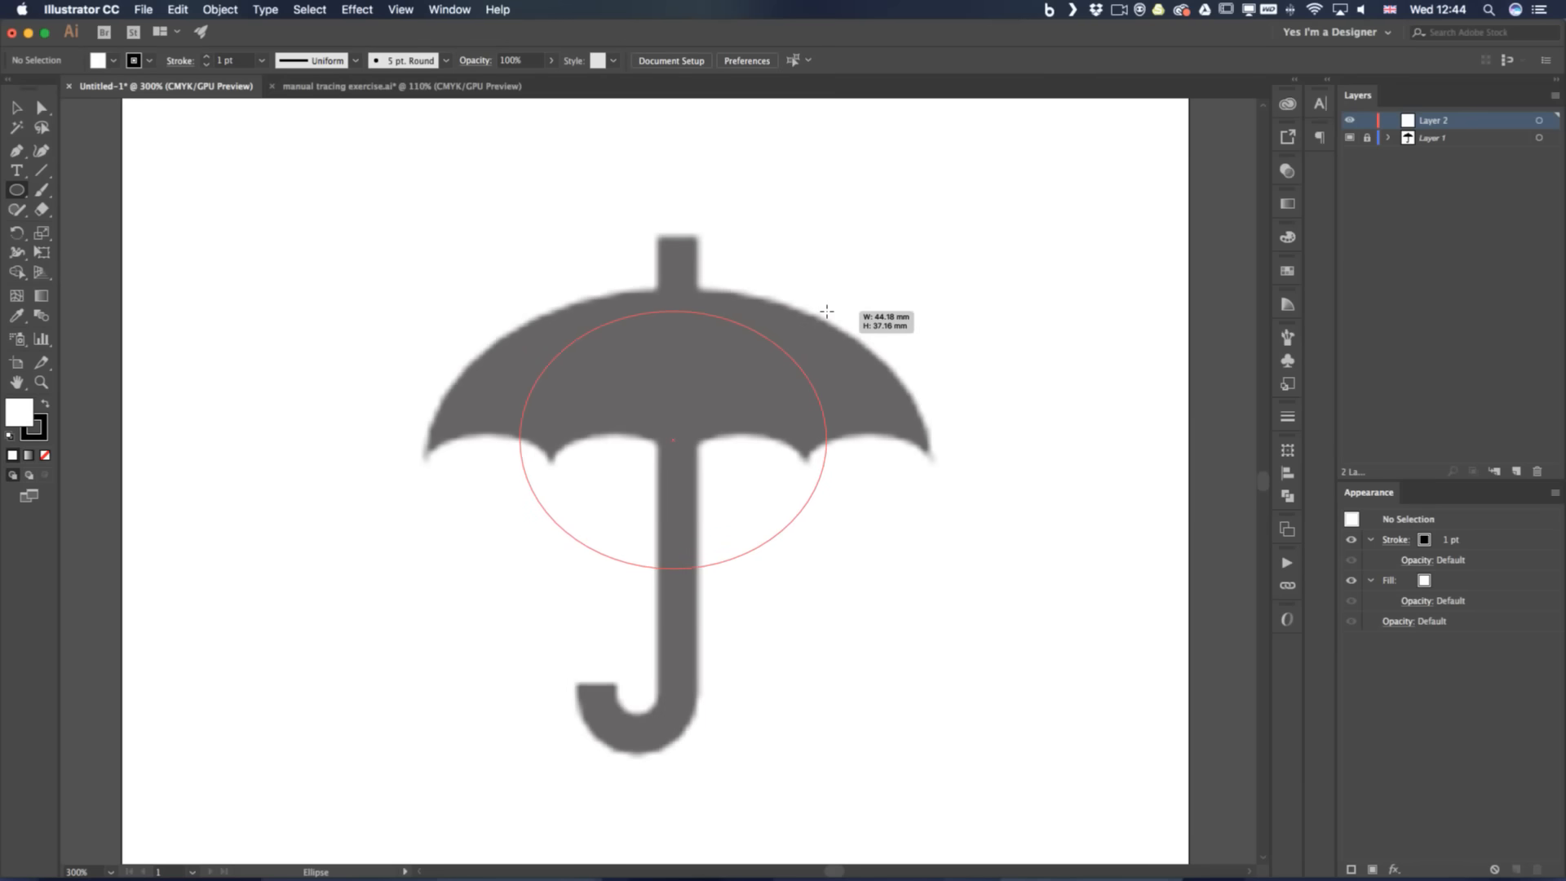
pyautogui.moveTo(827, 311)
pyautogui.mouseDown()
pyautogui.moveTo(755, 362)
pyautogui.moveTo(743, 401)
pyautogui.moveTo(795, 379)
pyautogui.moveTo(947, 252)
pyautogui.moveTo(887, 255)
pyautogui.moveTo(729, 345)
pyautogui.moveTo(776, 367)
pyautogui.moveTo(955, 257)
pyautogui.moveTo(818, 332)
pyautogui.moveTo(930, 302)
pyautogui.moveTo(922, 252)
pyautogui.moveTo(925, 296)
pyautogui.moveTo(799, 355)
pyautogui.moveTo(392, 233)
pyautogui.moveTo(561, 288)
pyautogui.moveTo(618, 189)
pyautogui.moveTo(624, 225)
pyautogui.moveTo(653, 215)
pyautogui.moveTo(676, 316)
pyautogui.moveTo(691, 316)
pyautogui.moveTo(758, 248)
pyautogui.moveTo(744, 391)
pyautogui.moveTo(866, 291)
pyautogui.moveTo(967, 297)
pyautogui.moveTo(895, 280)
pyautogui.moveTo(916, 294)
pyautogui.moveTo(843, 311)
pyautogui.moveTo(853, 220)
pyautogui.moveTo(850, 310)
pyautogui.moveTo(905, 297)
pyautogui.moveTo(950, 231)
pyautogui.moveTo(916, 285)
pyautogui.moveTo(931, 291)
pyautogui.mouseUp()
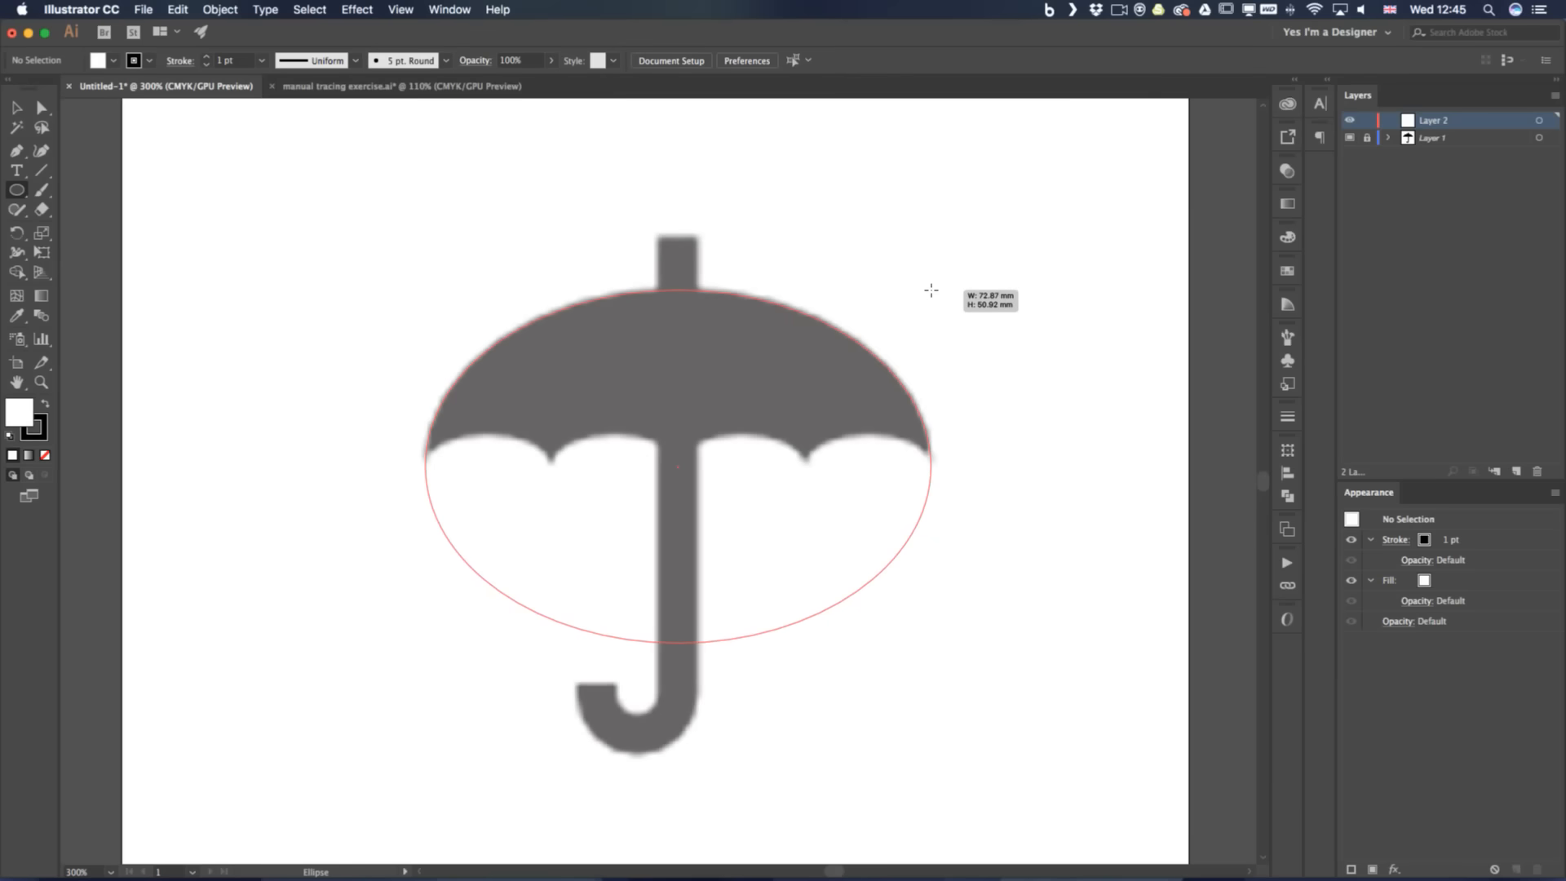
pyautogui.moveTo(932, 290); pyautogui.dragTo(931, 290)
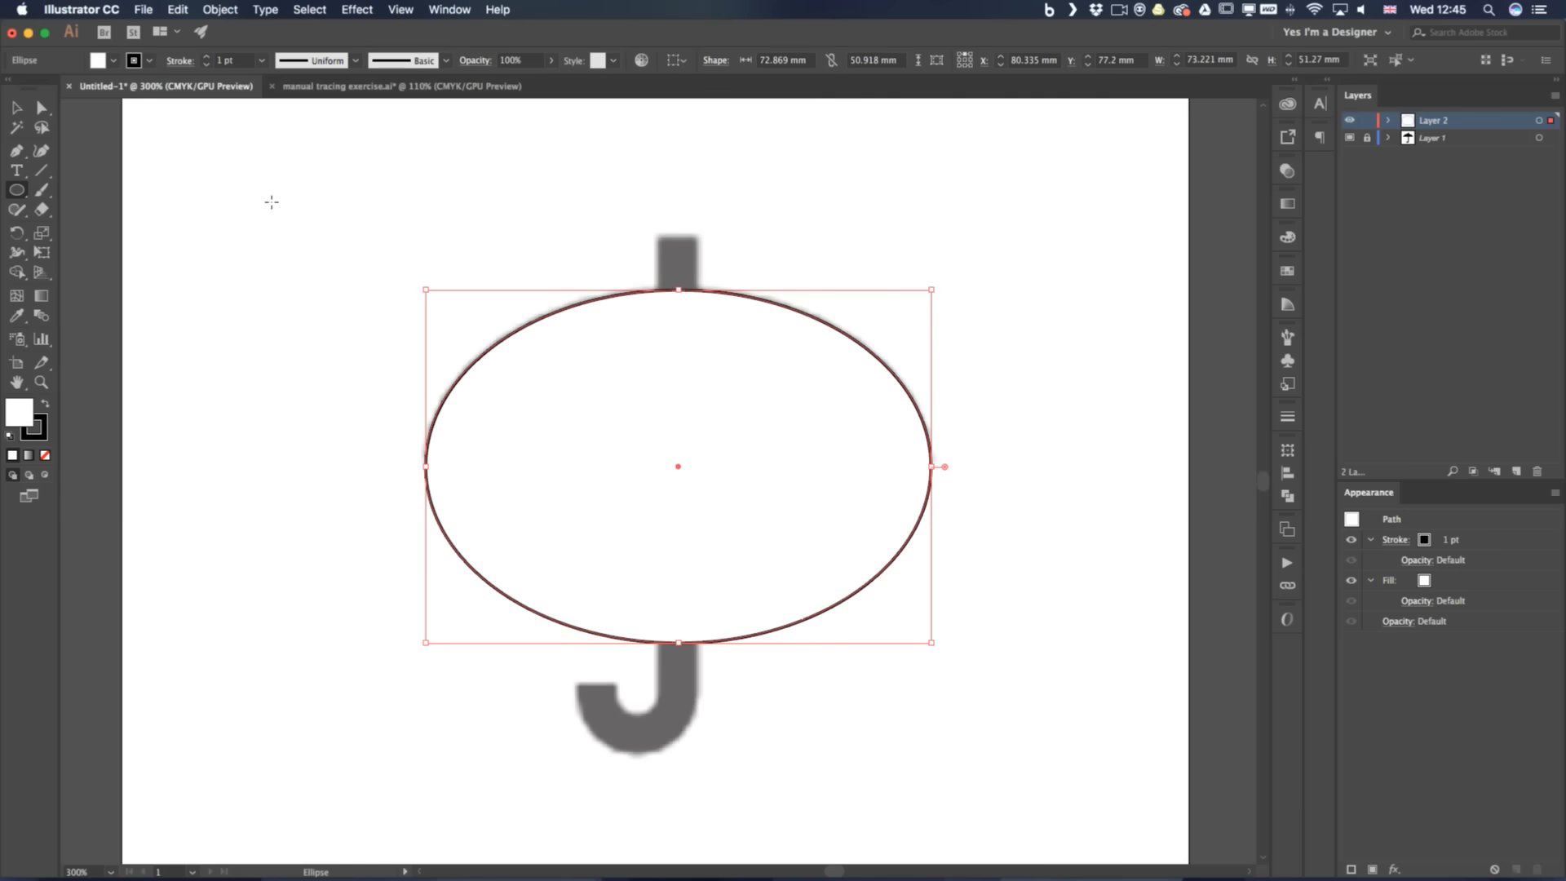
# Remove the canopy ellipse's fill, give it a red stroke and deselect it
pyautogui.press('/')
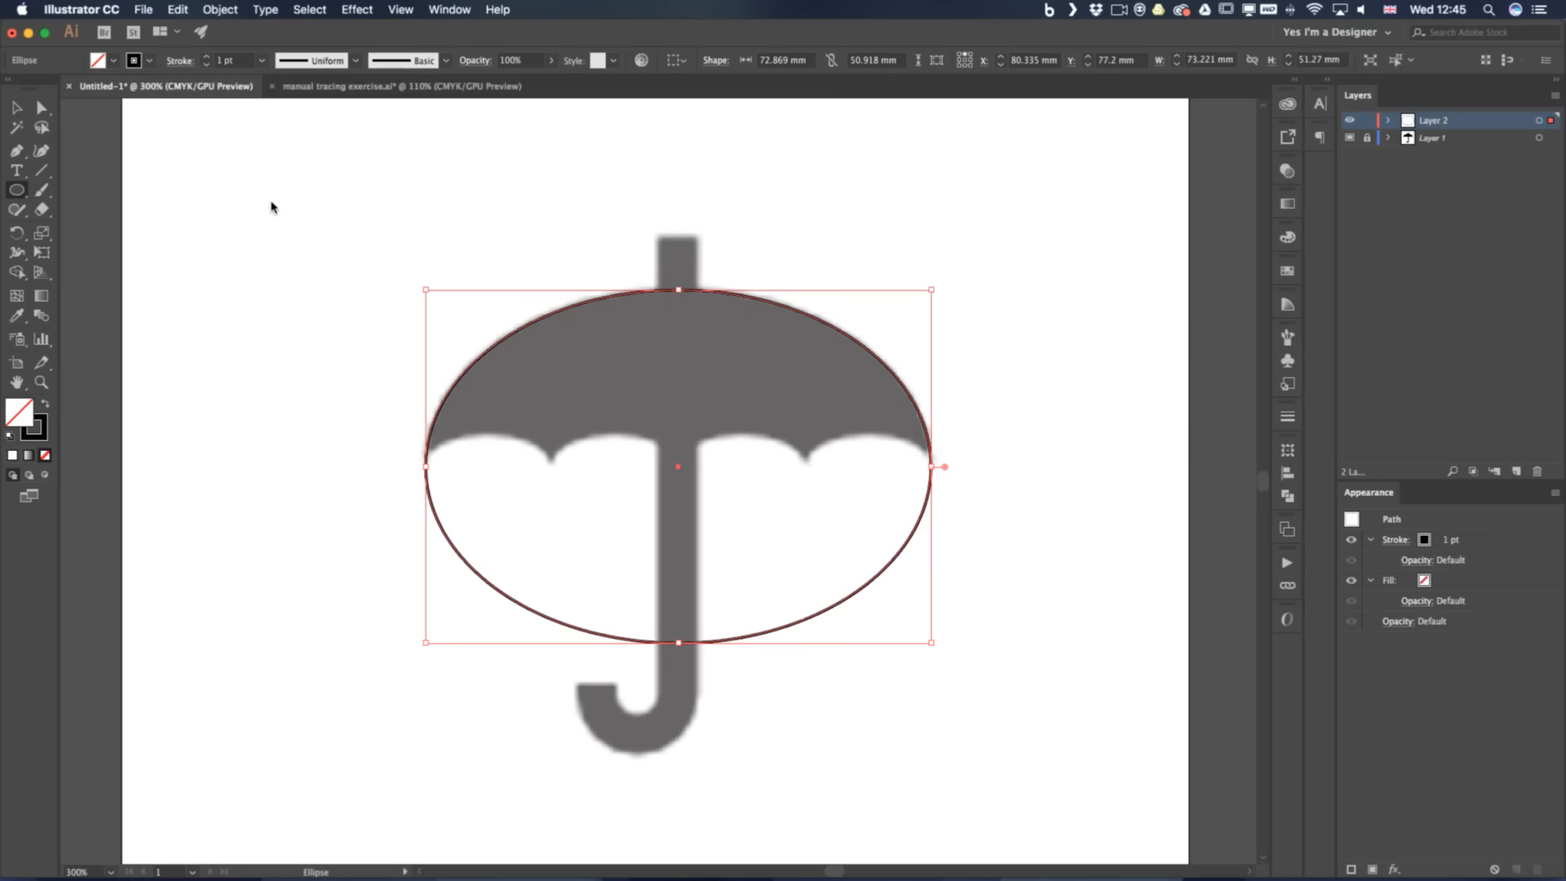
pyautogui.click(148, 60)
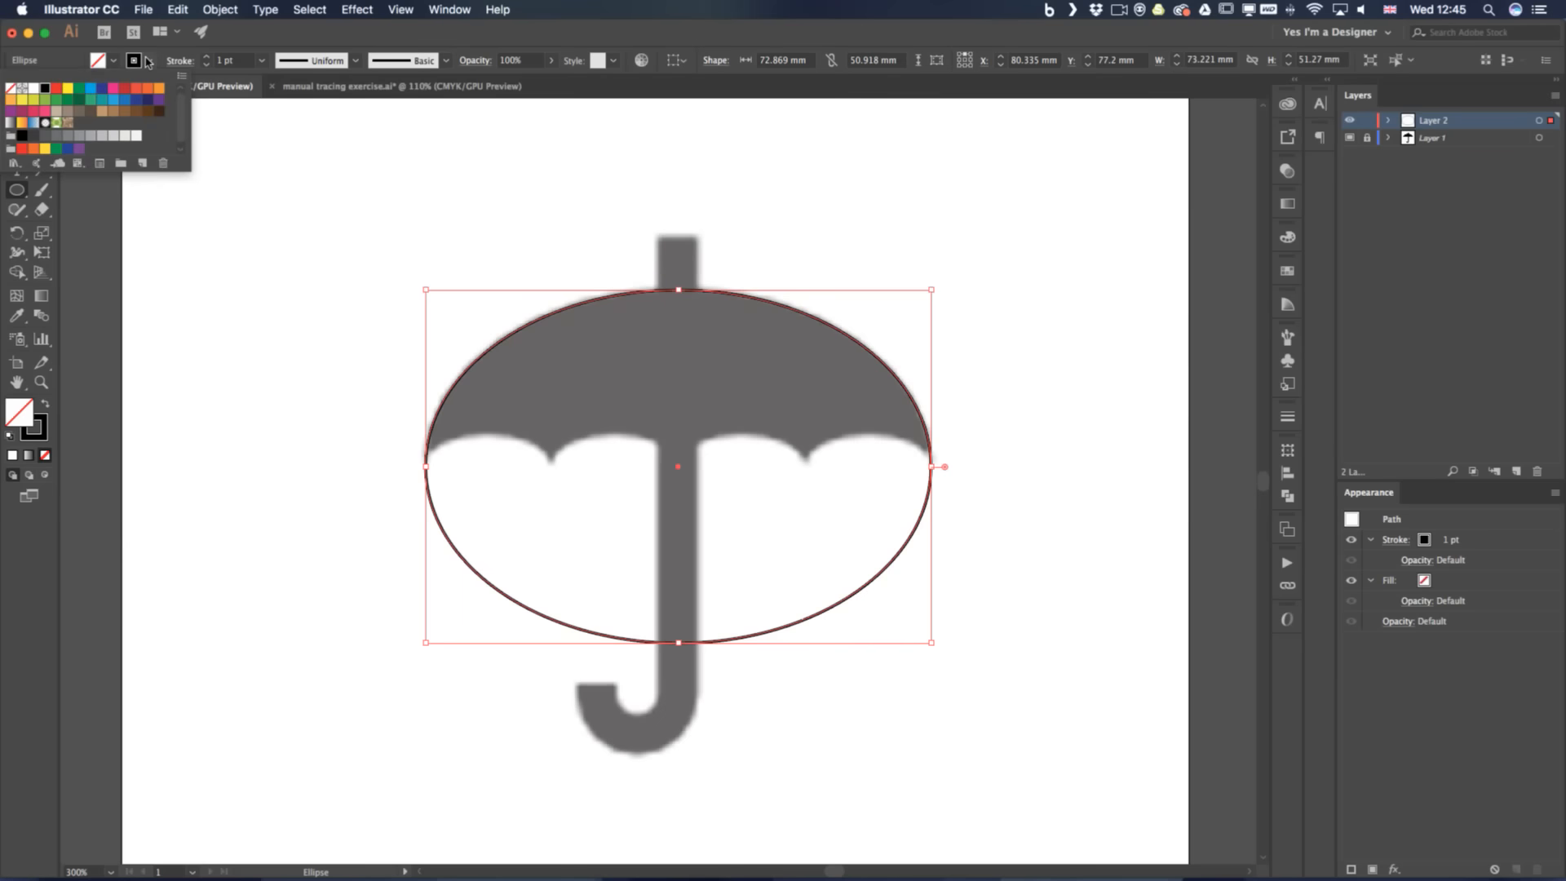
pyautogui.click(56, 87)
pyautogui.click(535, 355)
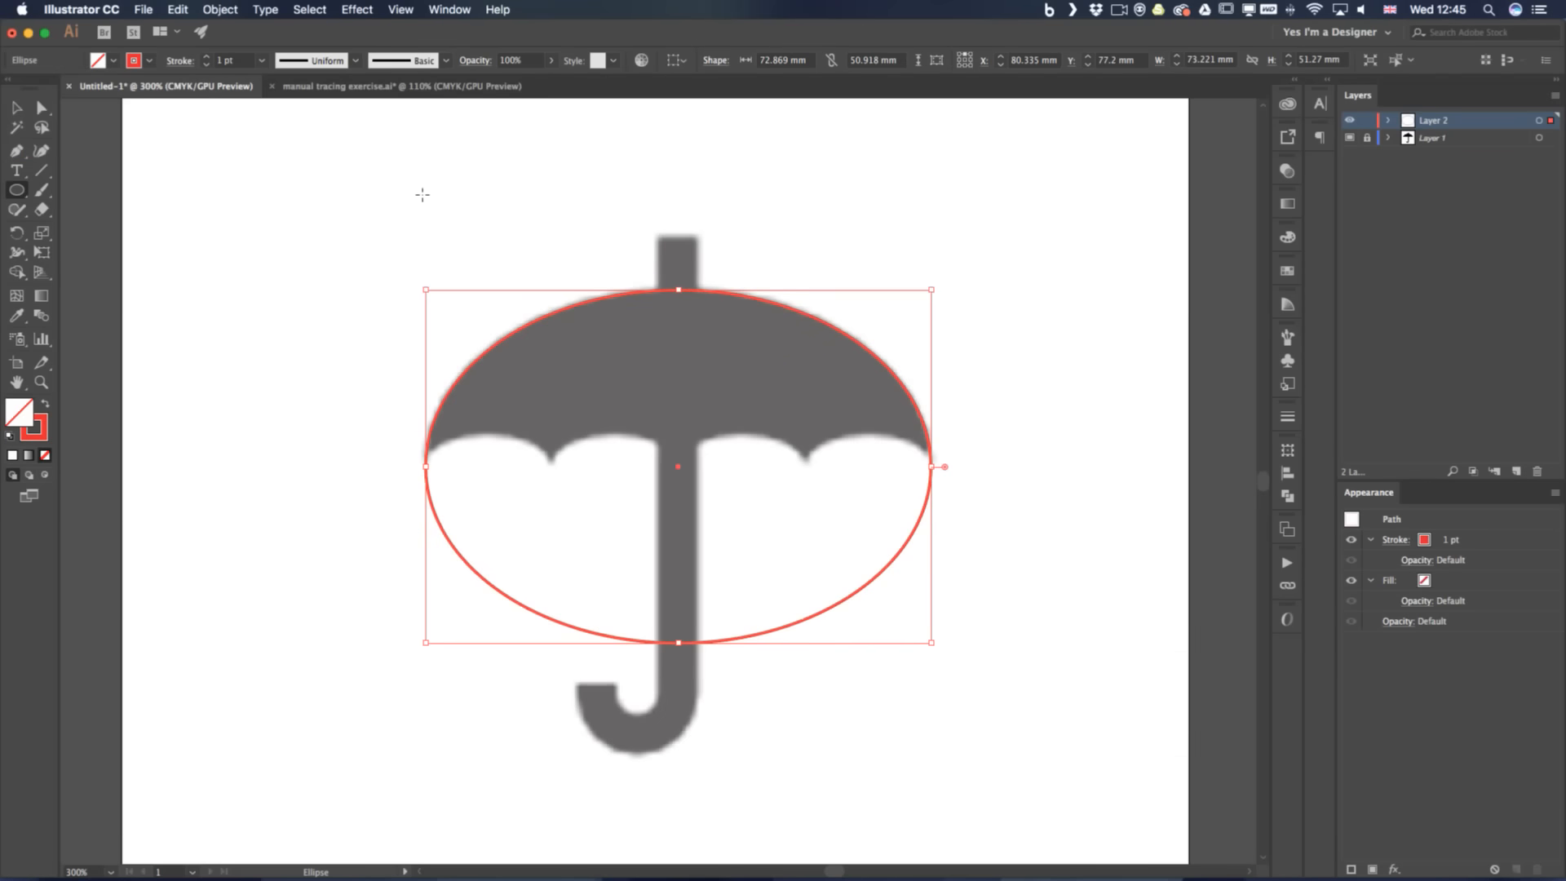
pyautogui.click(418, 199)
pyautogui.press('Escape')
pyautogui.press('v')
pyautogui.click(416, 217)
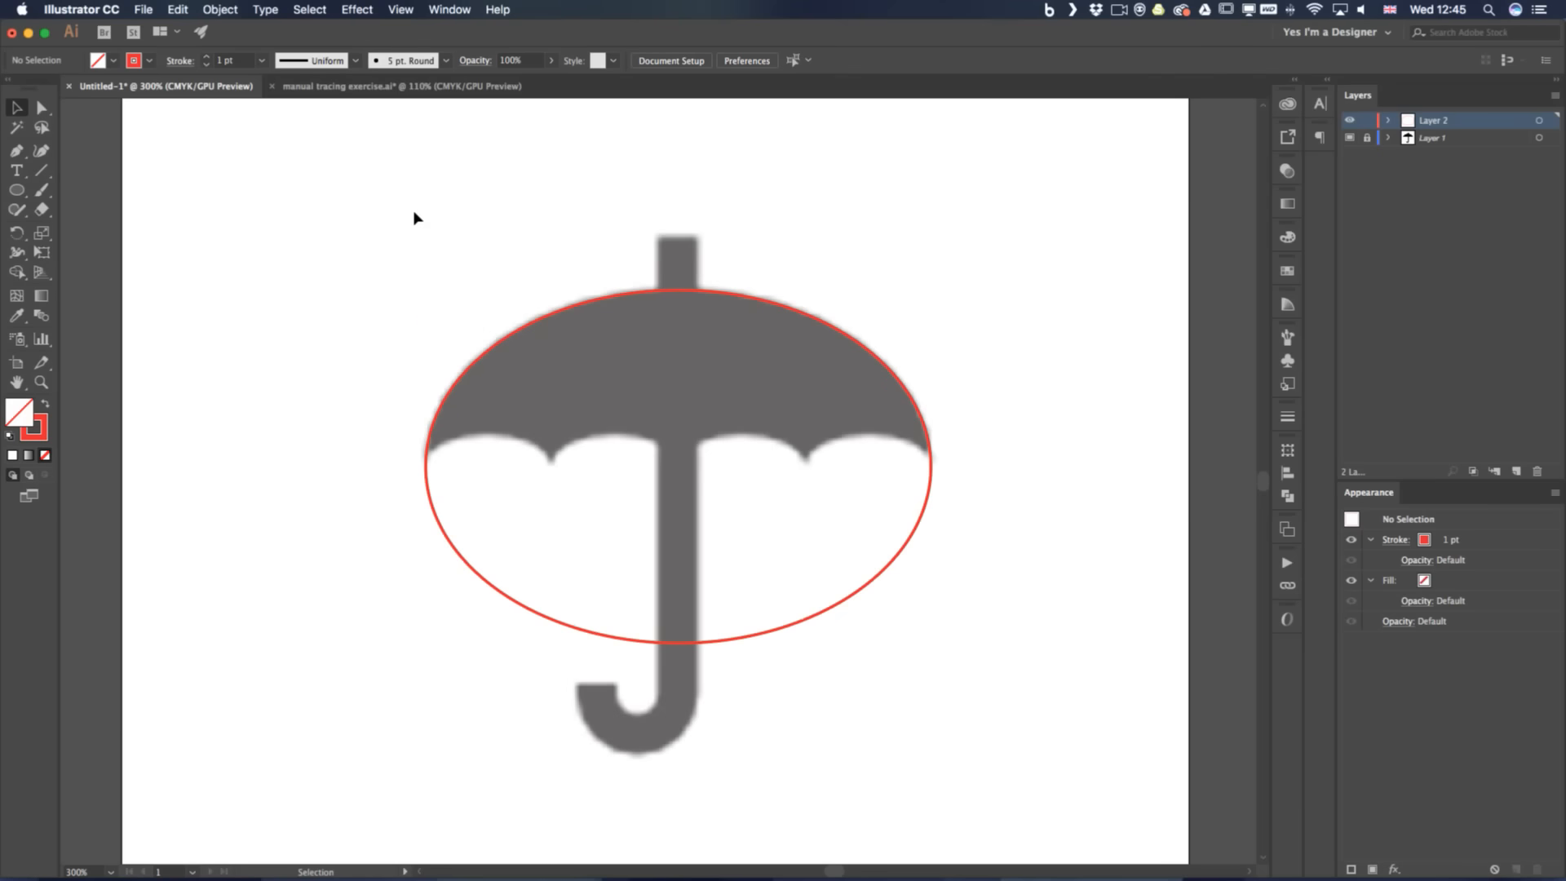
# Draw a small ellipse about 21.2 by 14.3 mm matching the leftmost scallop of the canopy's lower edge
pyautogui.press('l')
pyautogui.moveTo(403, 444); pyautogui.dragTo(424, 525)
pyautogui.press('super+z')
pyautogui.moveTo(307, 450); pyautogui.dragTo(561, 533)
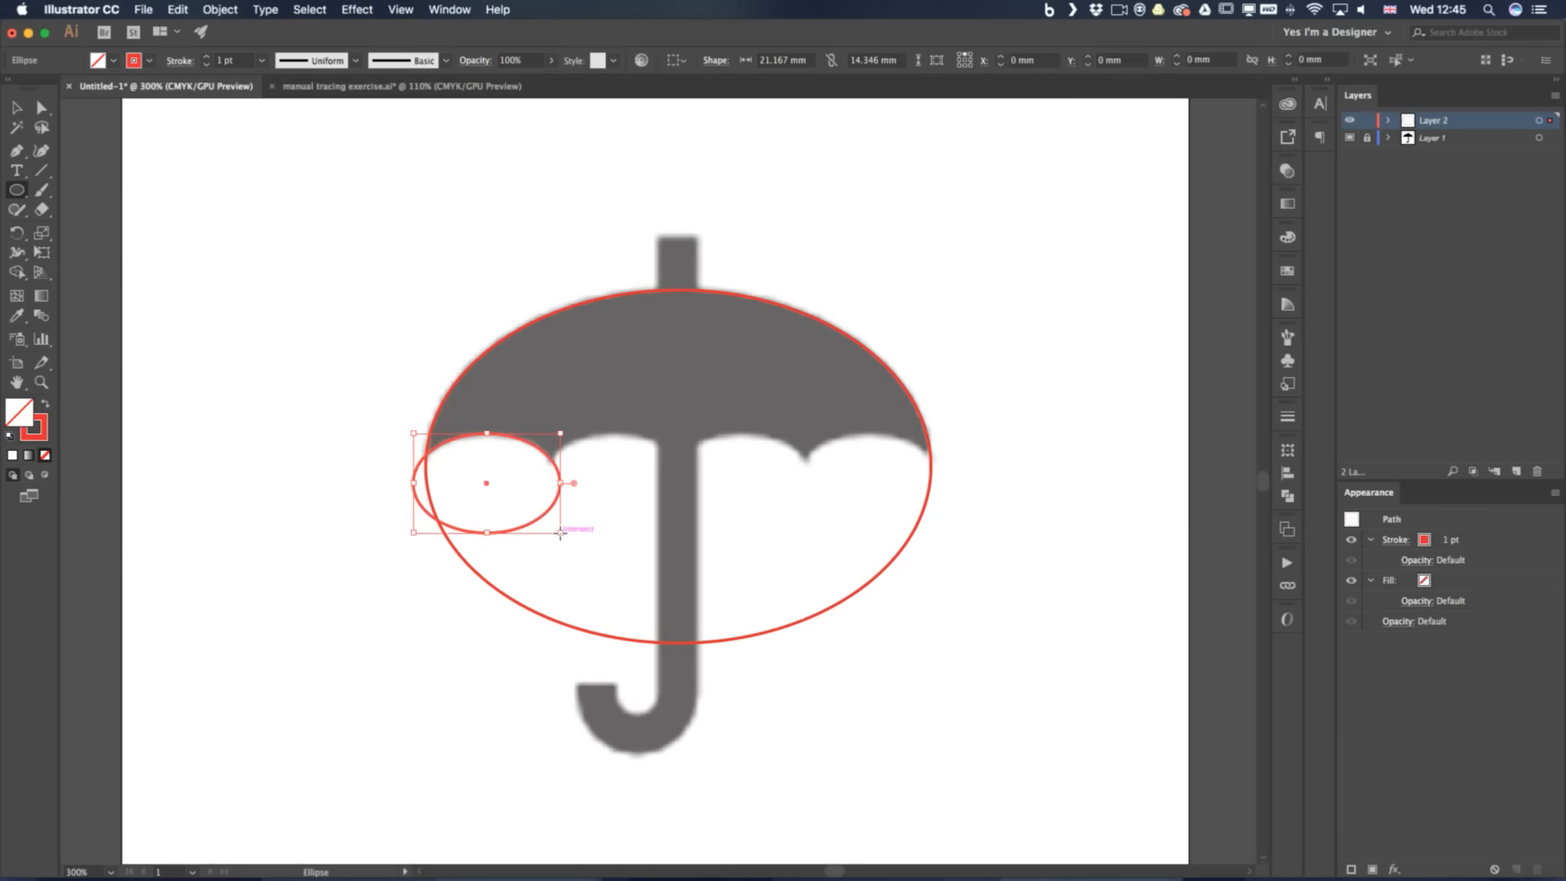
# Copy the small ellipse horizontally onto the second scallop and repeat the transformation to cover the remaining two scallops
pyautogui.press('v')
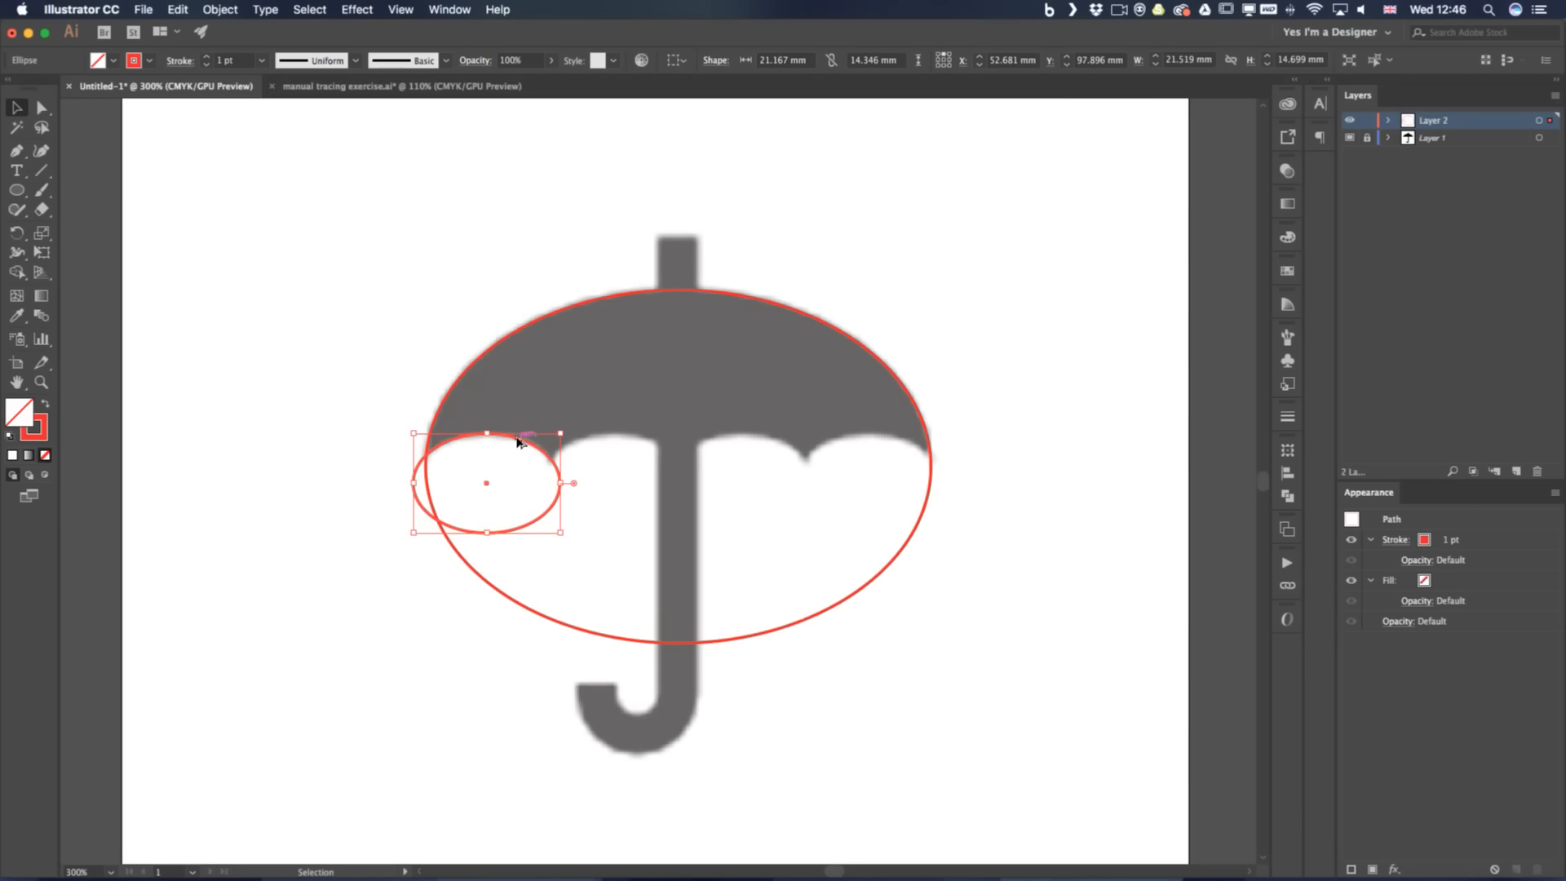
pyautogui.moveTo(517, 442); pyautogui.dragTo(644, 452)
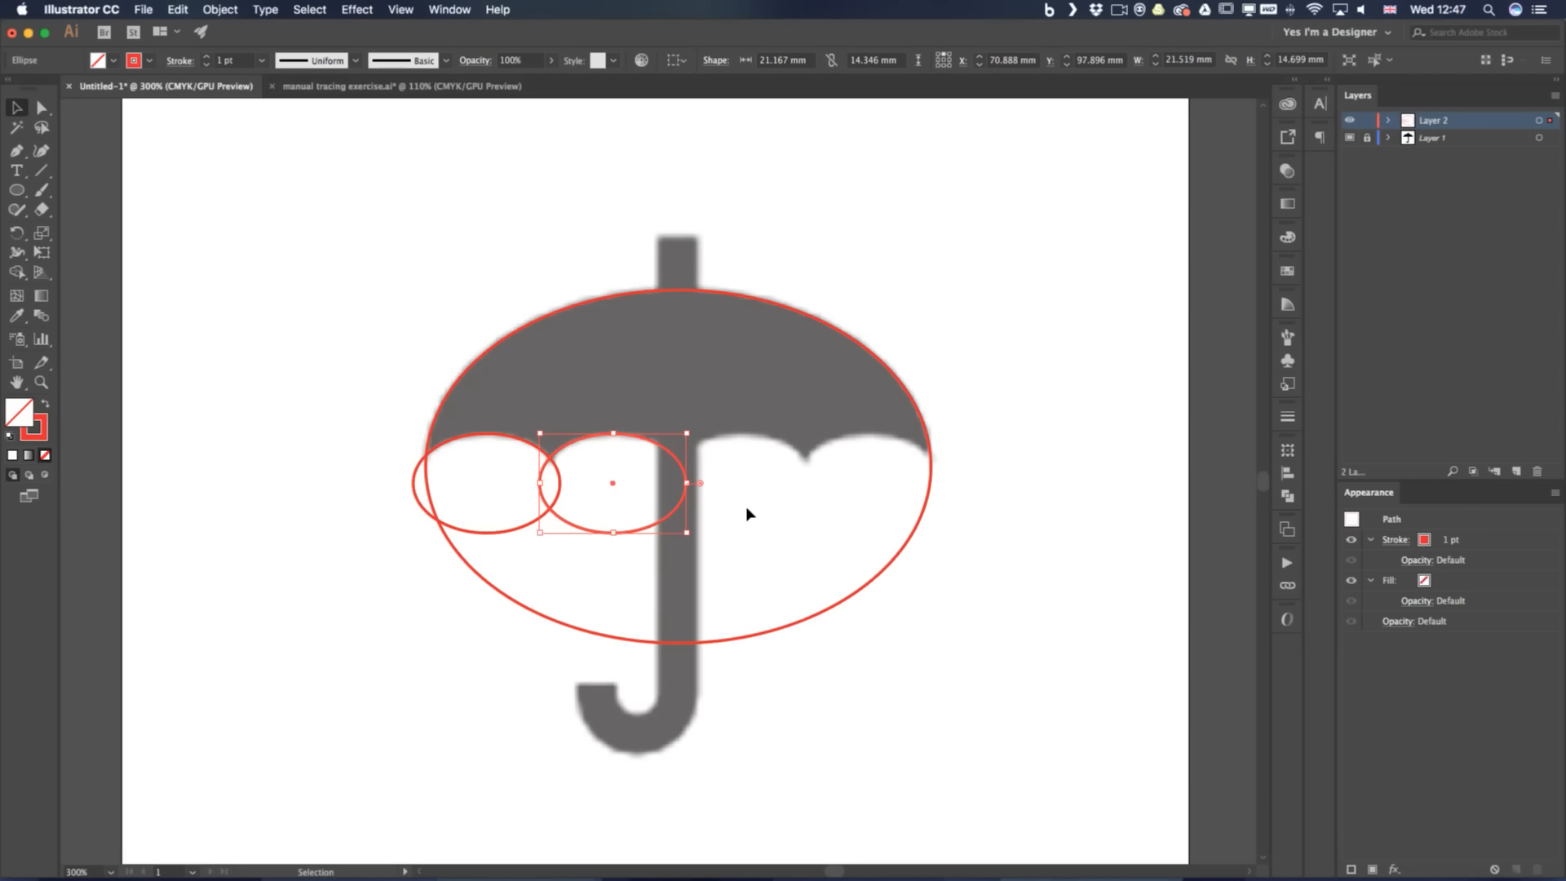
pyautogui.press('super+d')
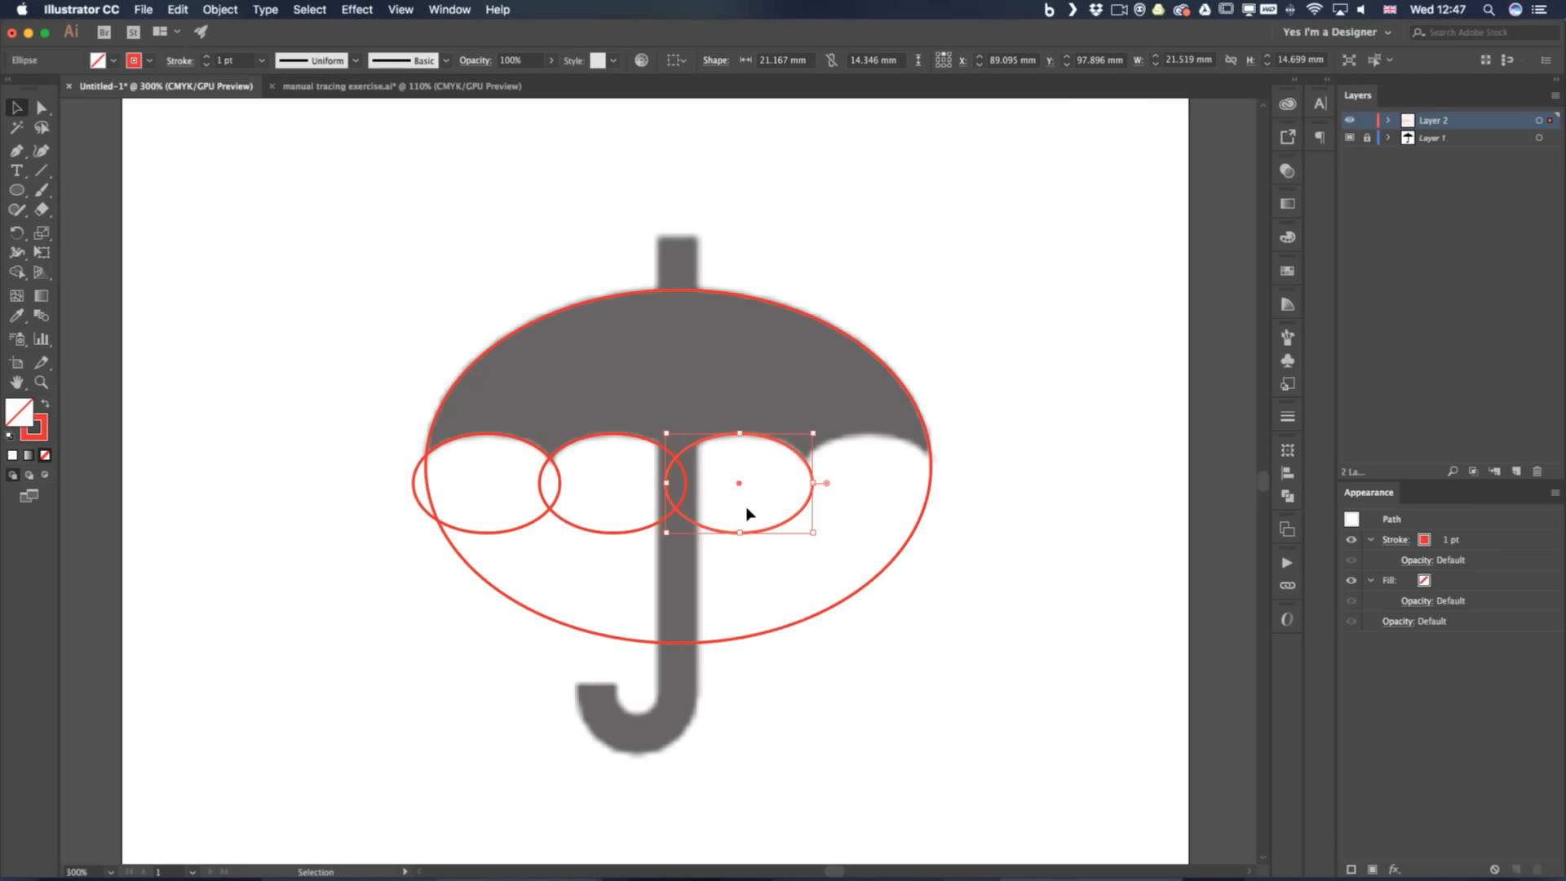
pyautogui.press('a')
pyautogui.press('super+d')
pyautogui.press('v')
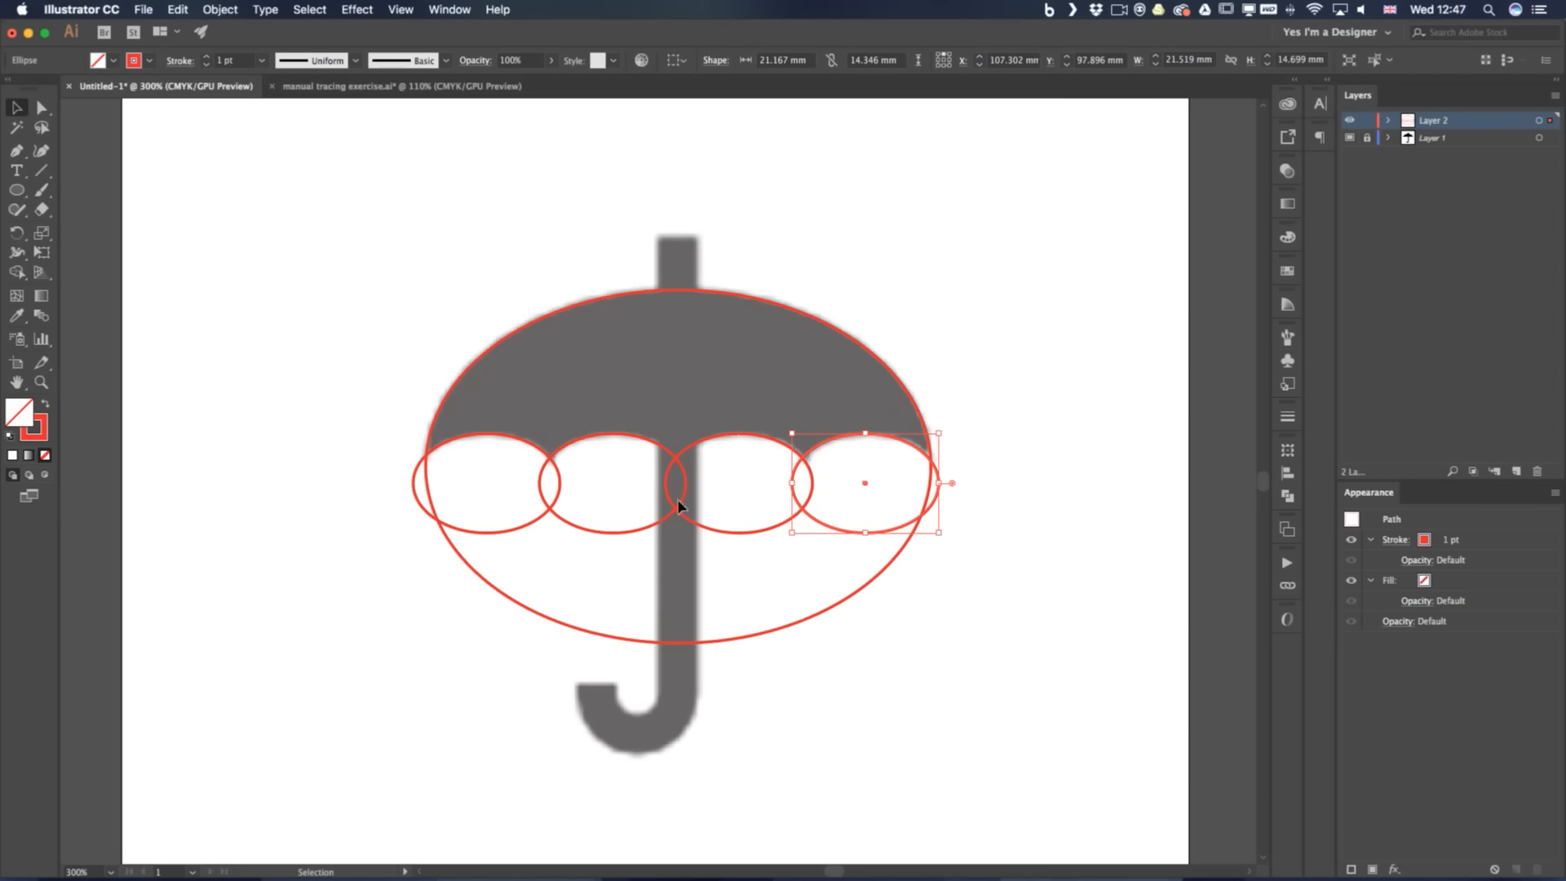
# Examine the Transform commands, including Transform Again, that are available for the selected ellipse
pyautogui.click(217, 18)
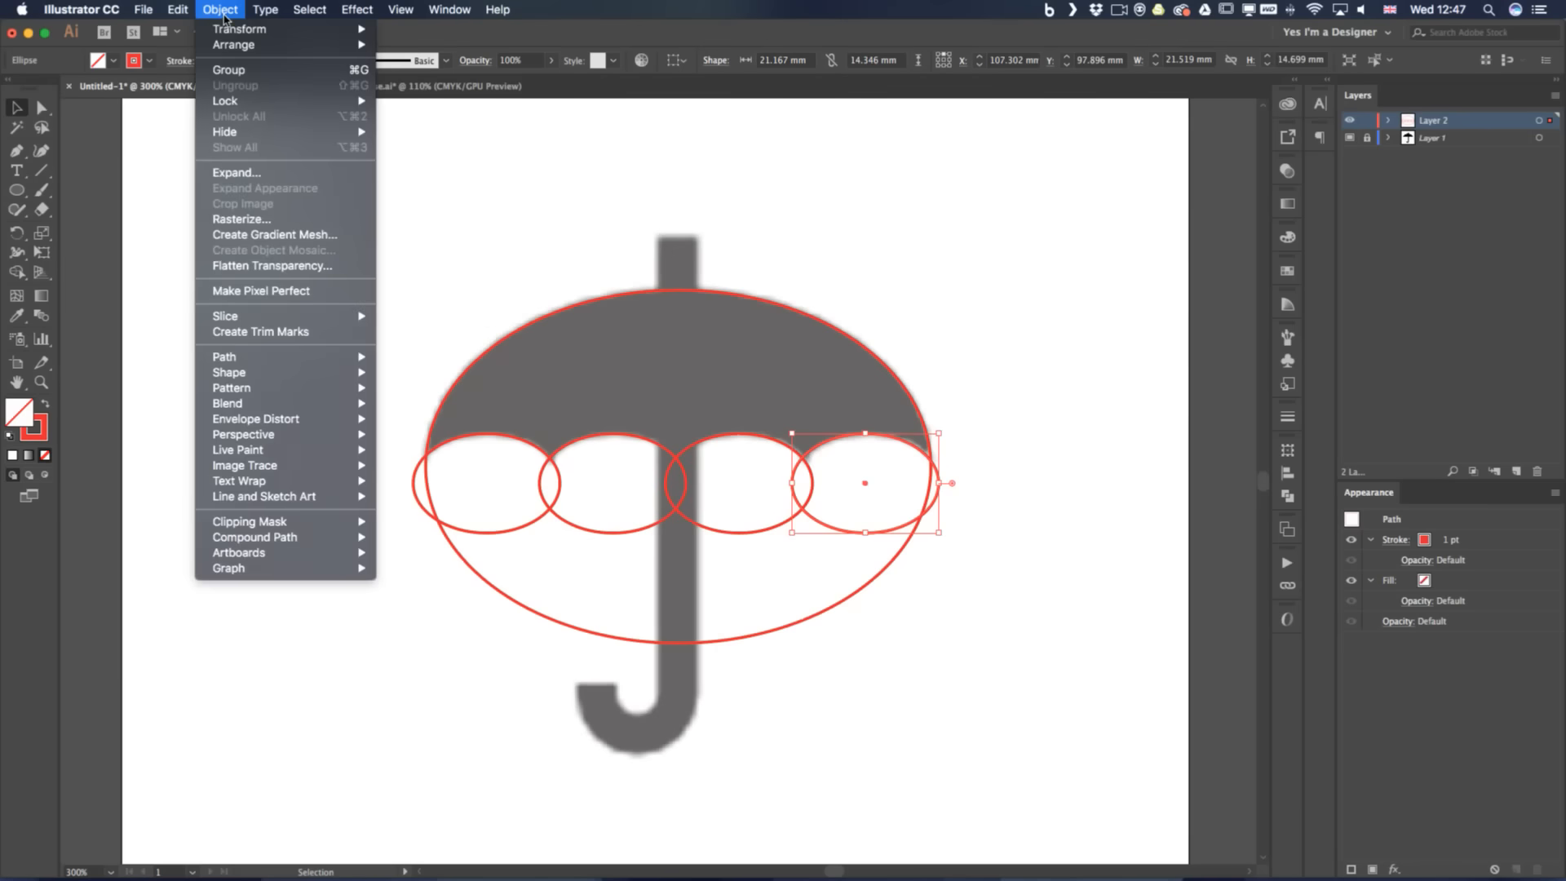
pyautogui.moveTo(243, 34)
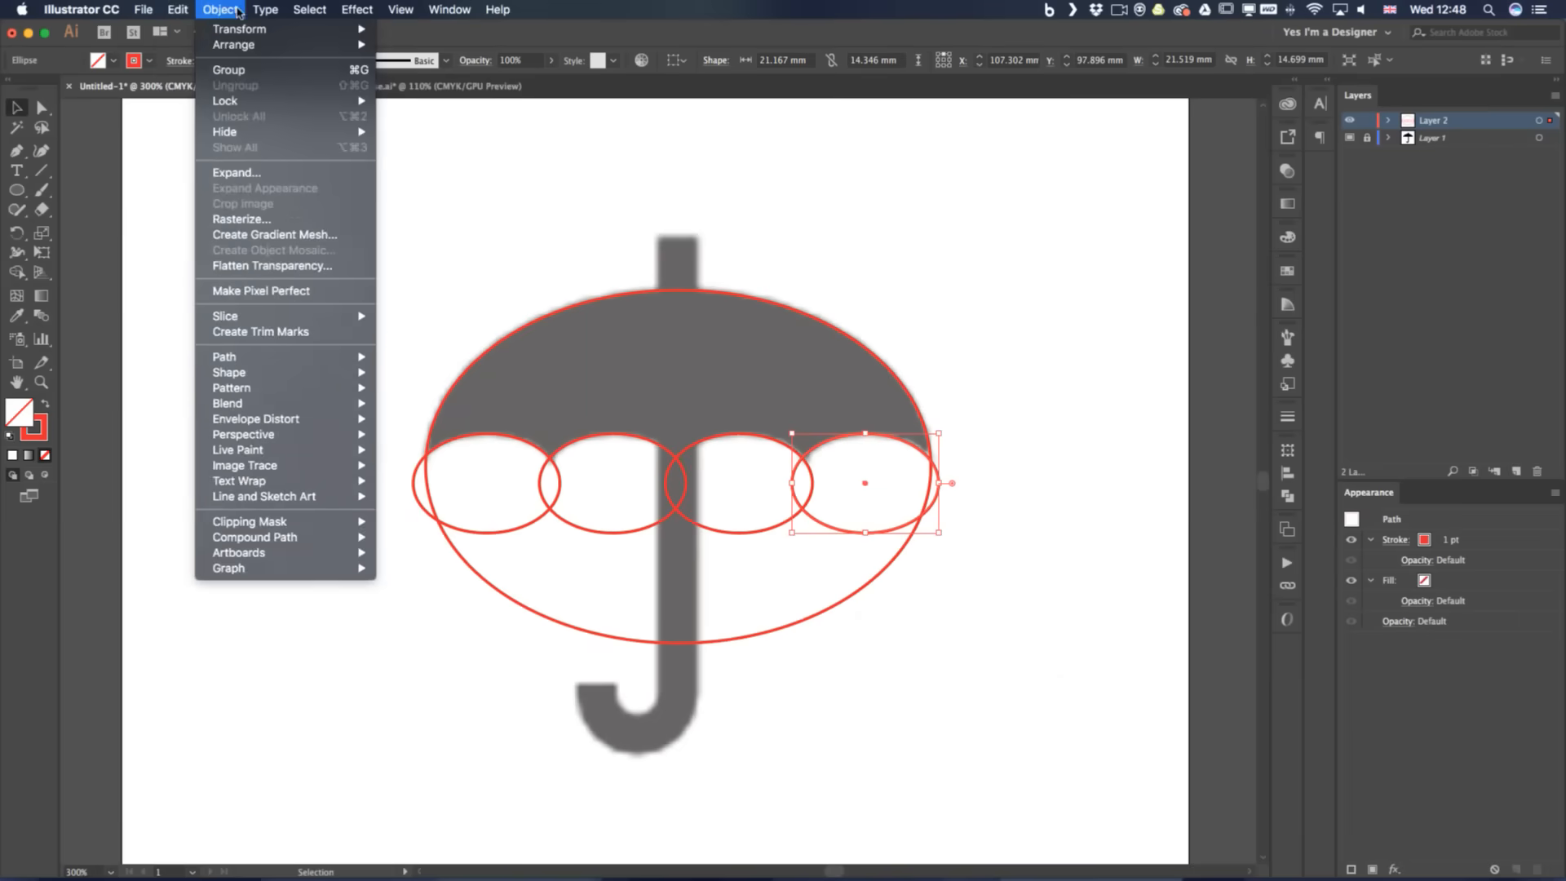
pyautogui.moveTo(177, 6)
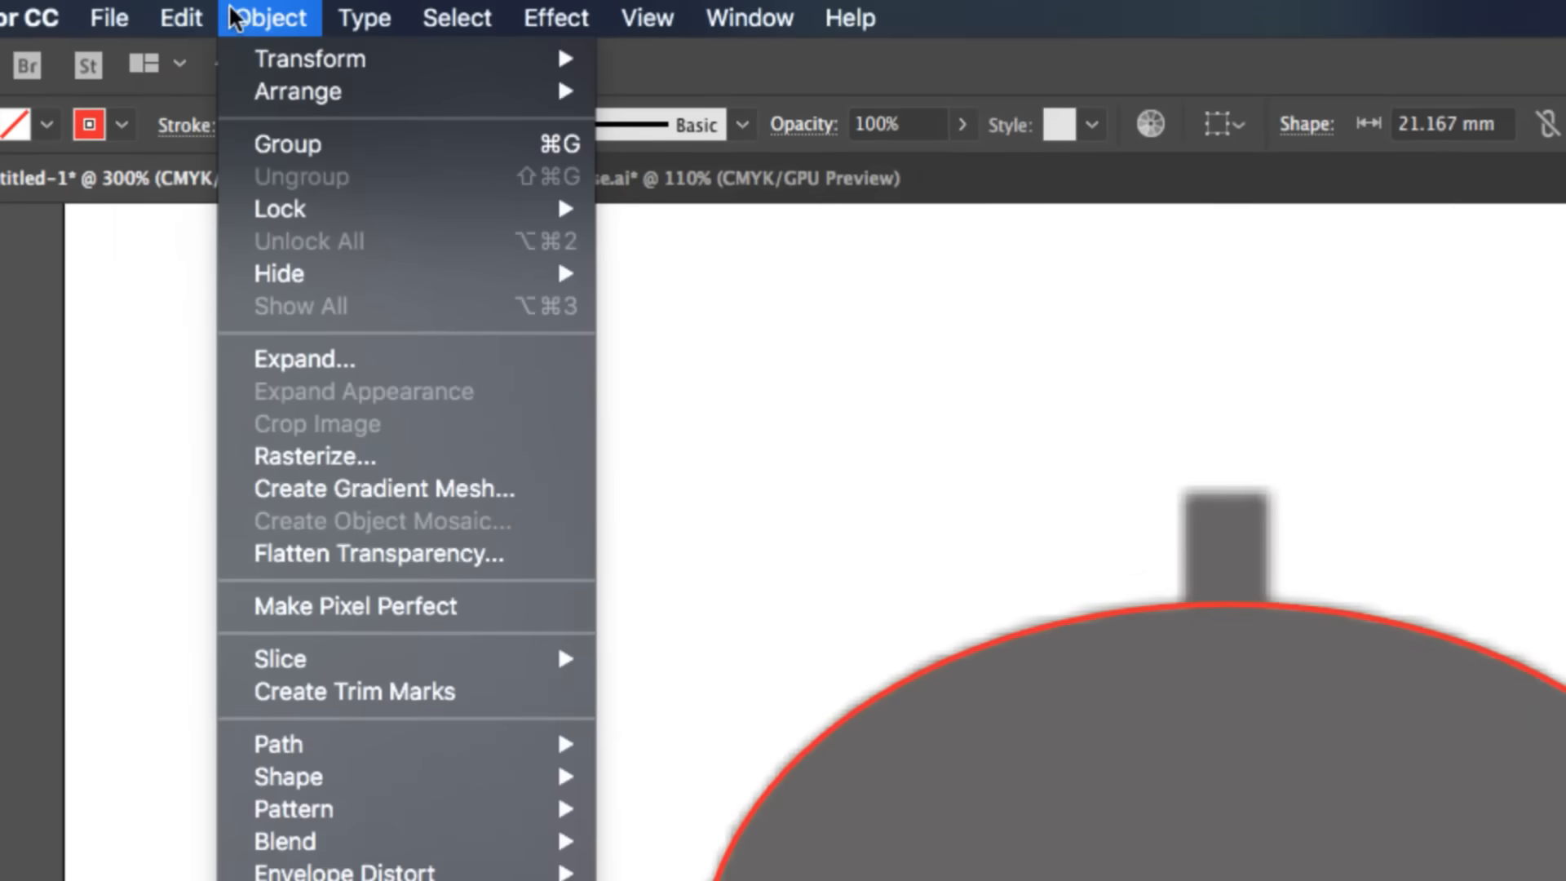
pyautogui.moveTo(243, 32)
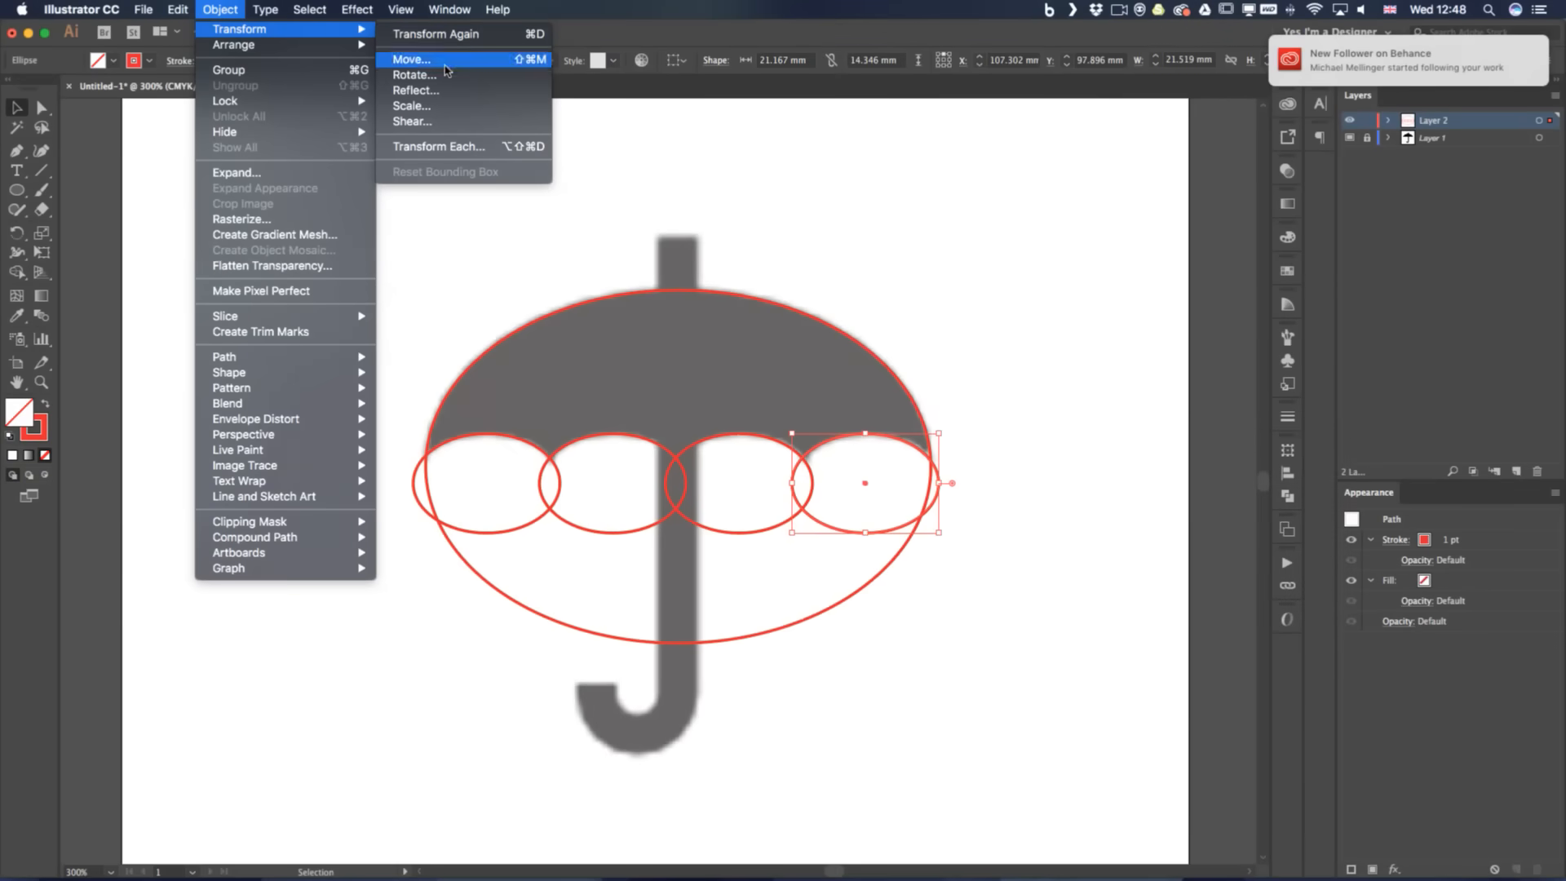
pyautogui.click(646, 225)
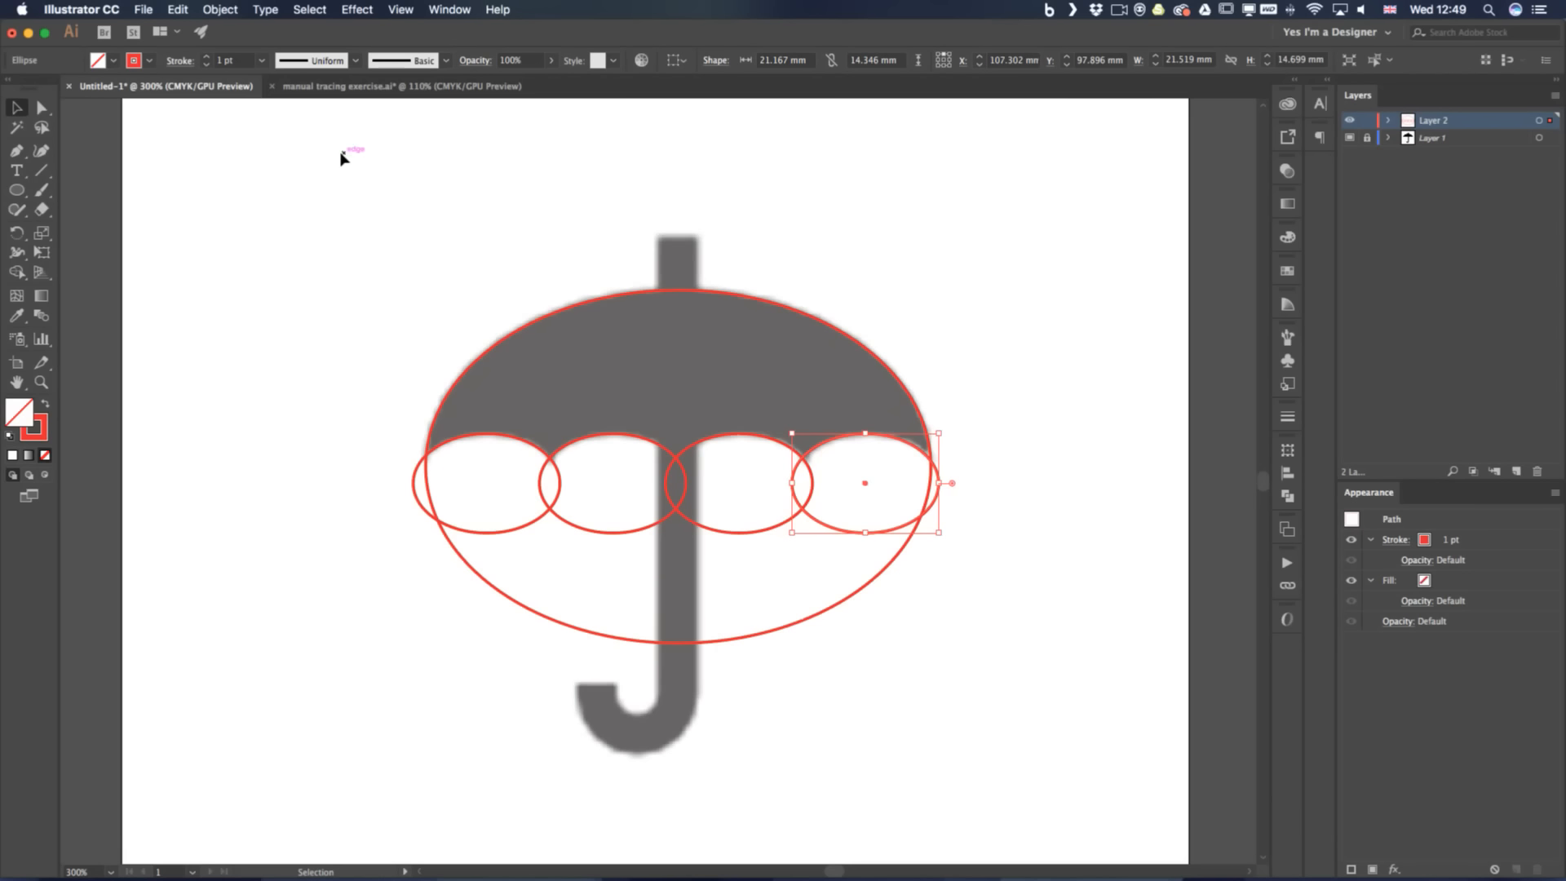
pyautogui.click(219, 9)
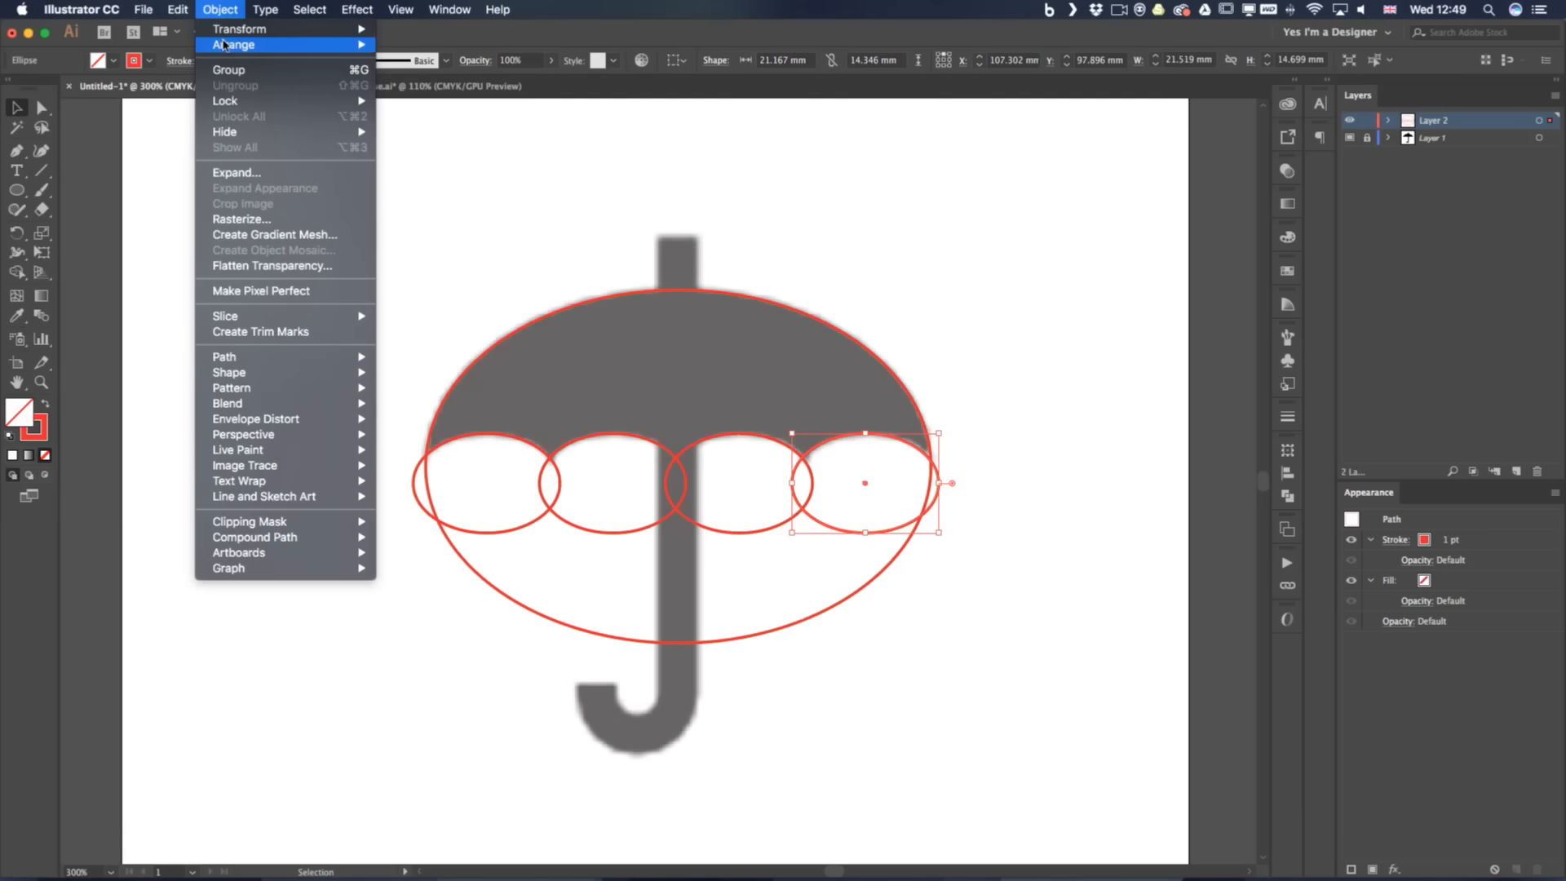
pyautogui.moveTo(229, 35)
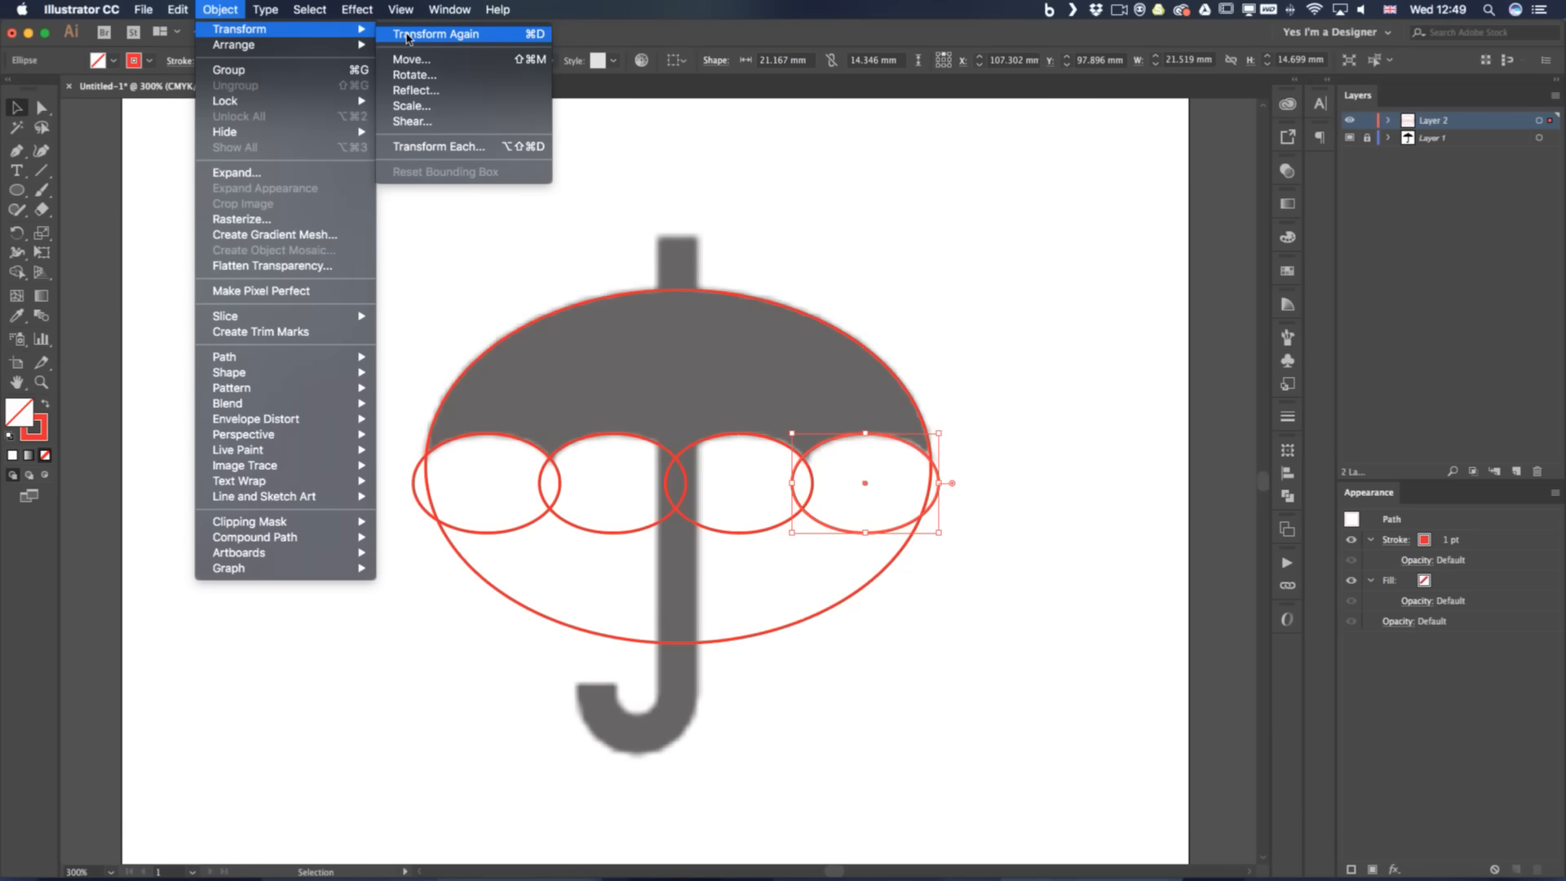
pyautogui.click(181, 266)
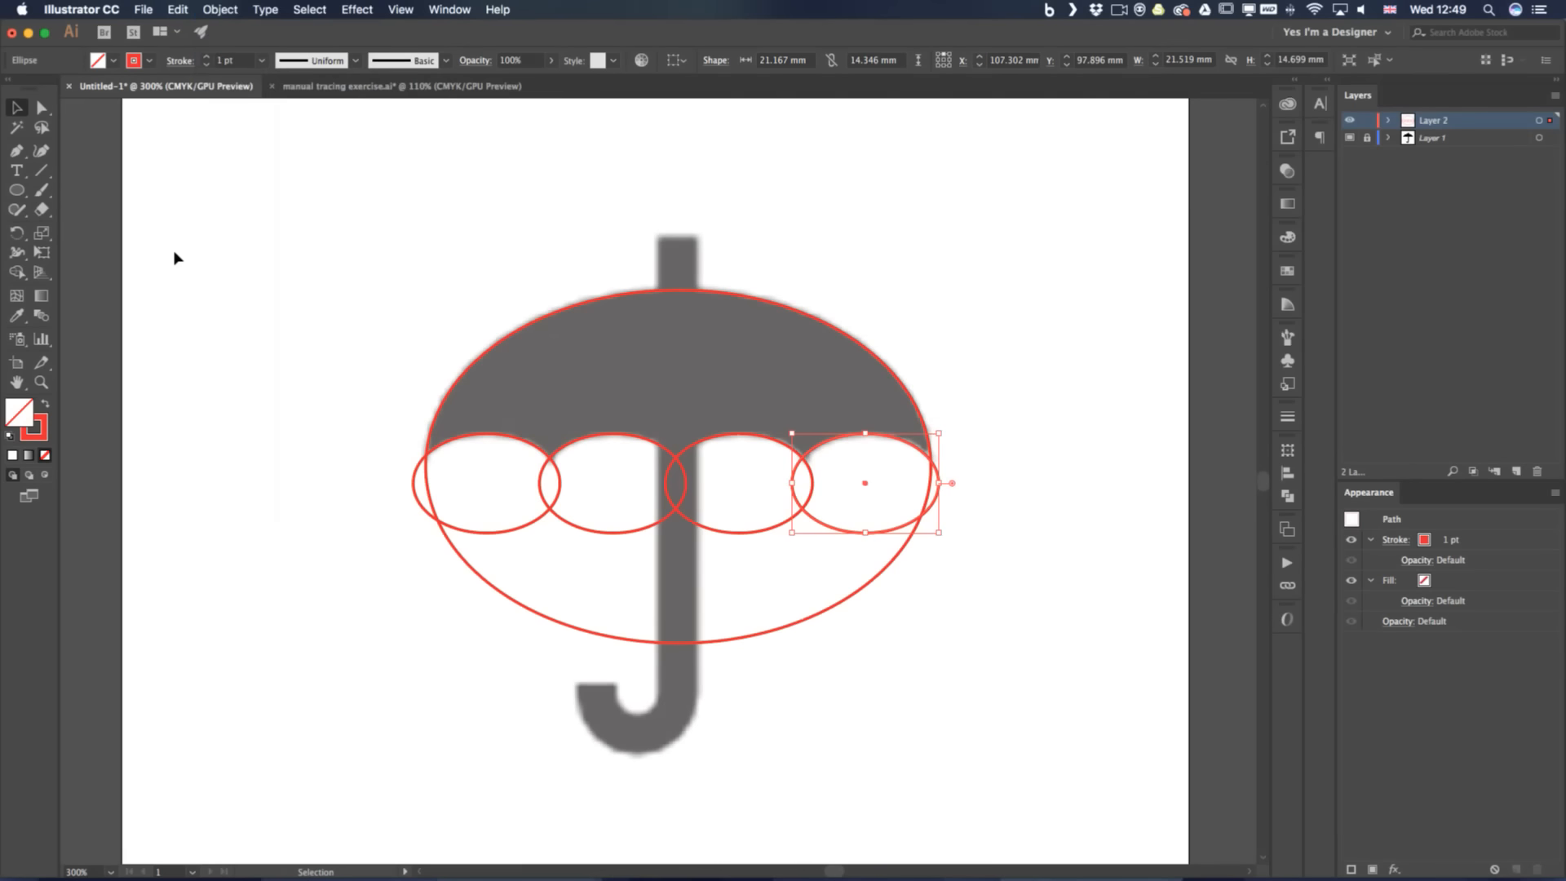
# Draw a rectangle about 17.9 by 7.3 mm in the blank area above and left of the umbrella
pyautogui.press('m')
pyautogui.moveTo(201, 169); pyautogui.dragTo(325, 220)
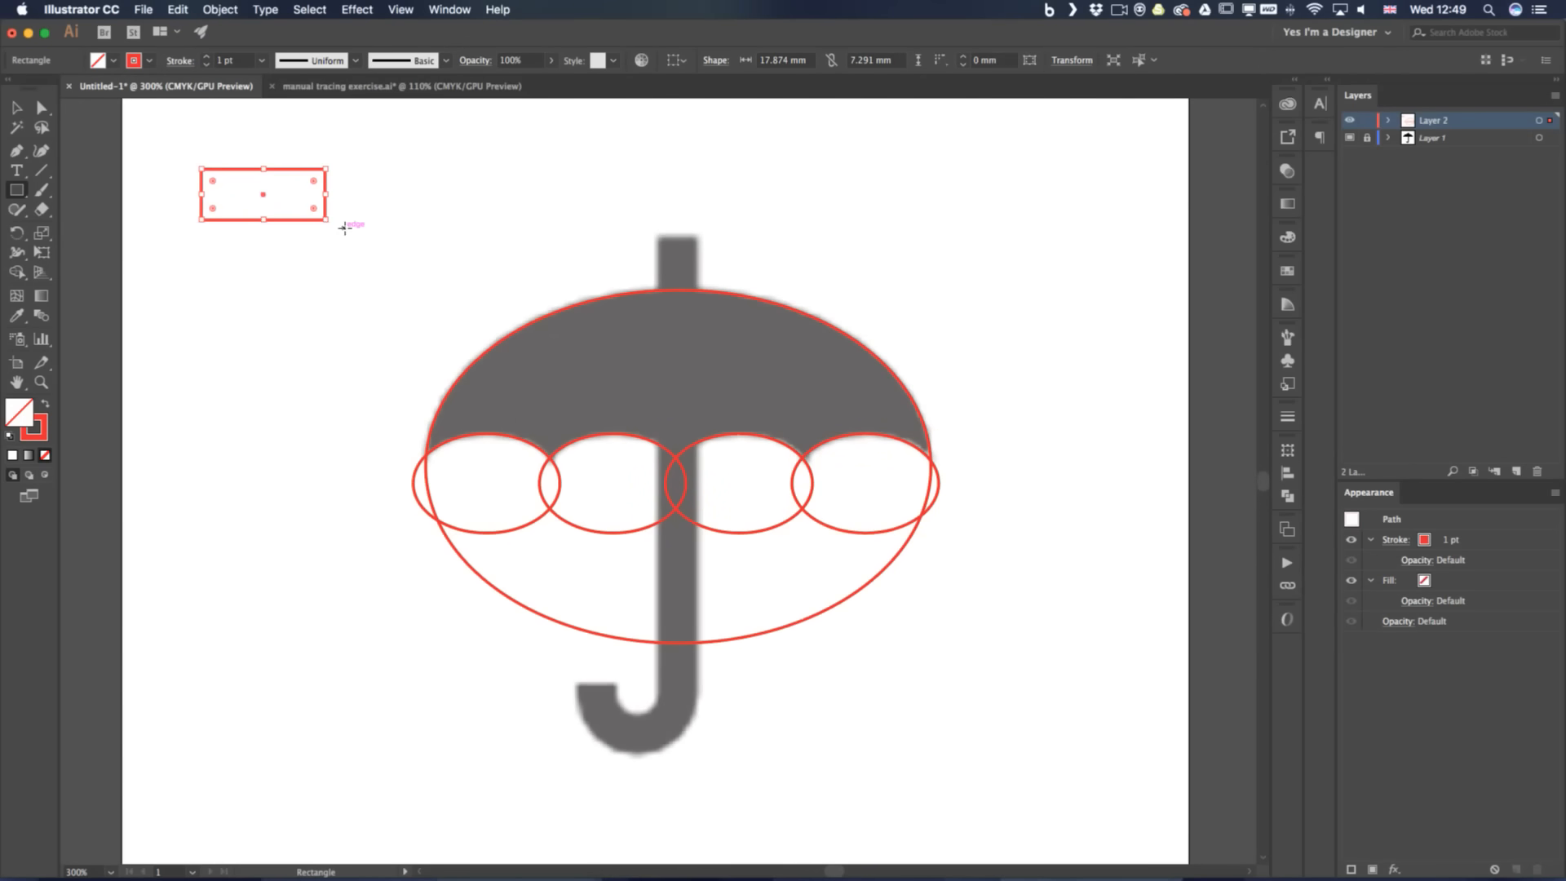
pyautogui.press('v')
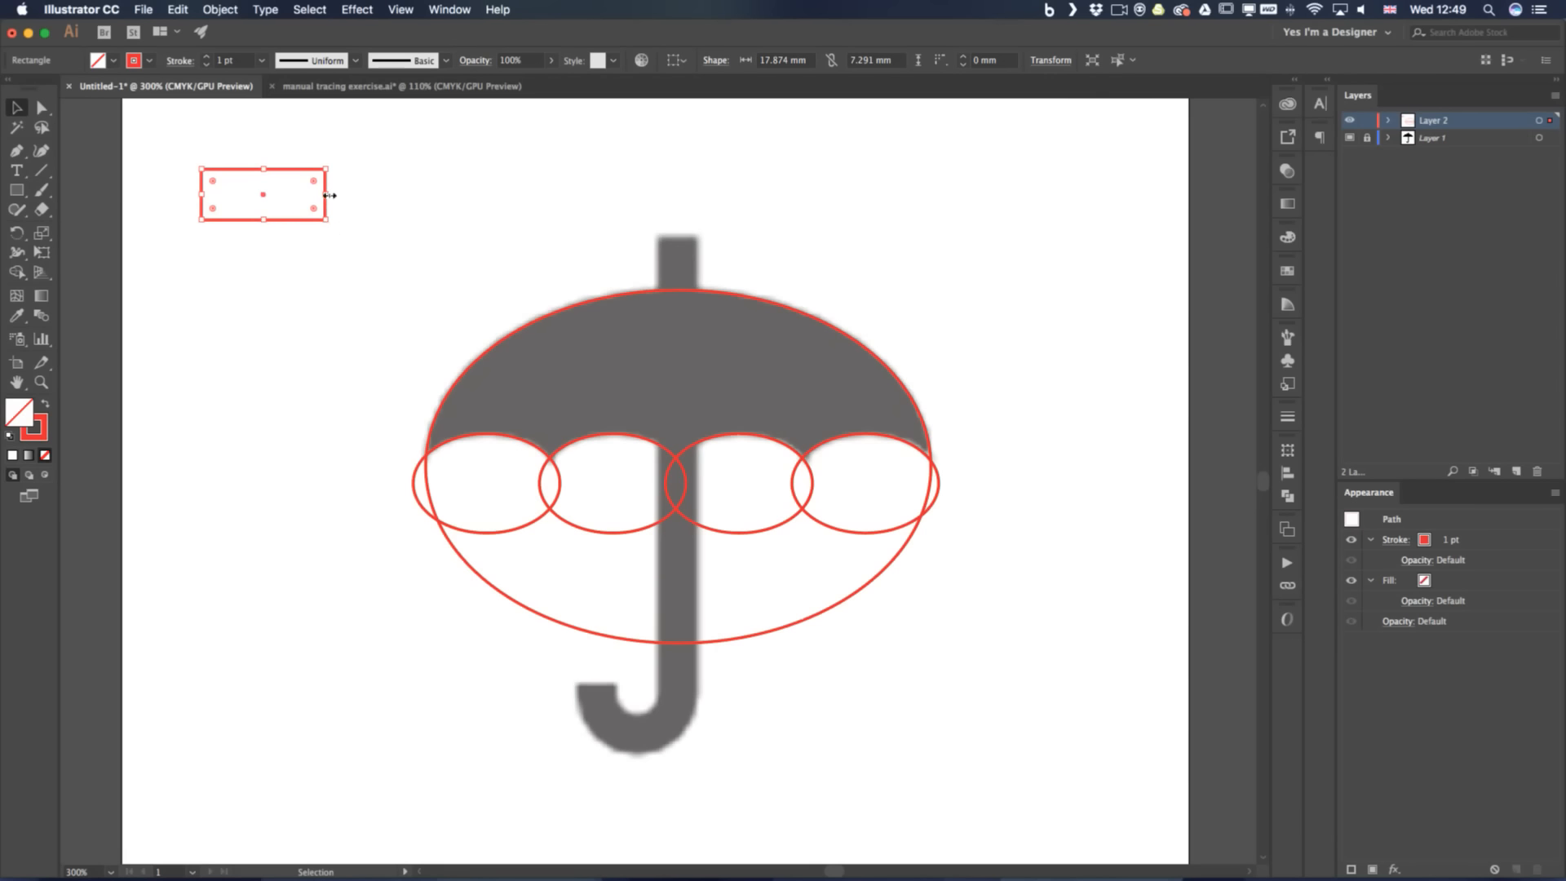
# Widen the rectangle toward the right and repeat the transformation until it is about 121.3 mm wide
pyautogui.moveTo(328, 195); pyautogui.dragTo(373, 194)
pyautogui.press('a')
pyautogui.press('super+d')
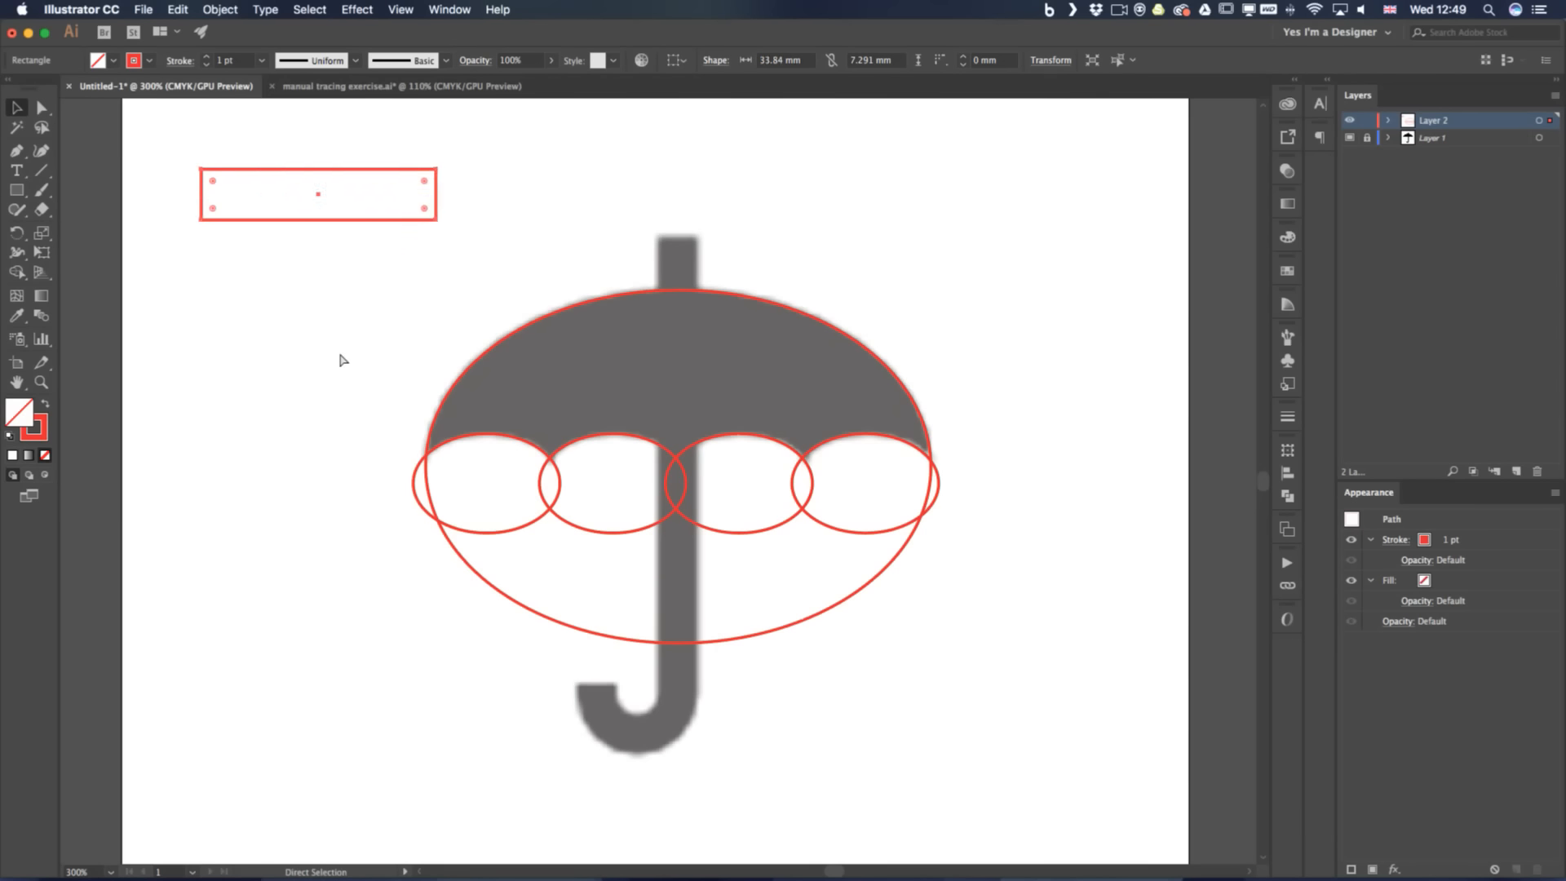
pyautogui.press('super+d')
pyautogui.press('super+d')
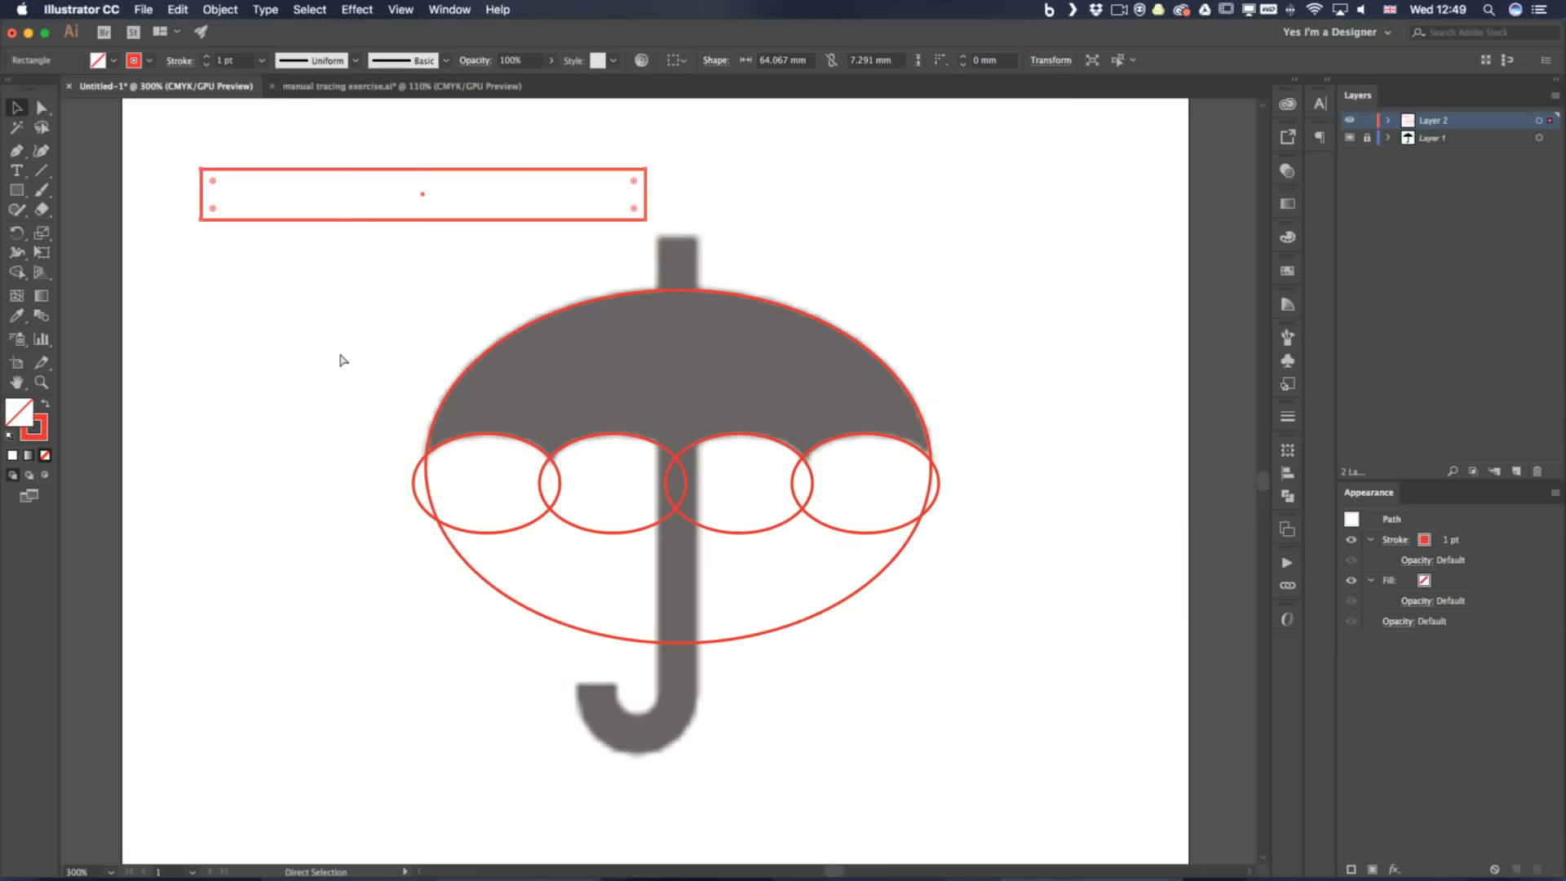
pyautogui.press('super+d')
pyautogui.press('super+d')
pyautogui.press('v')
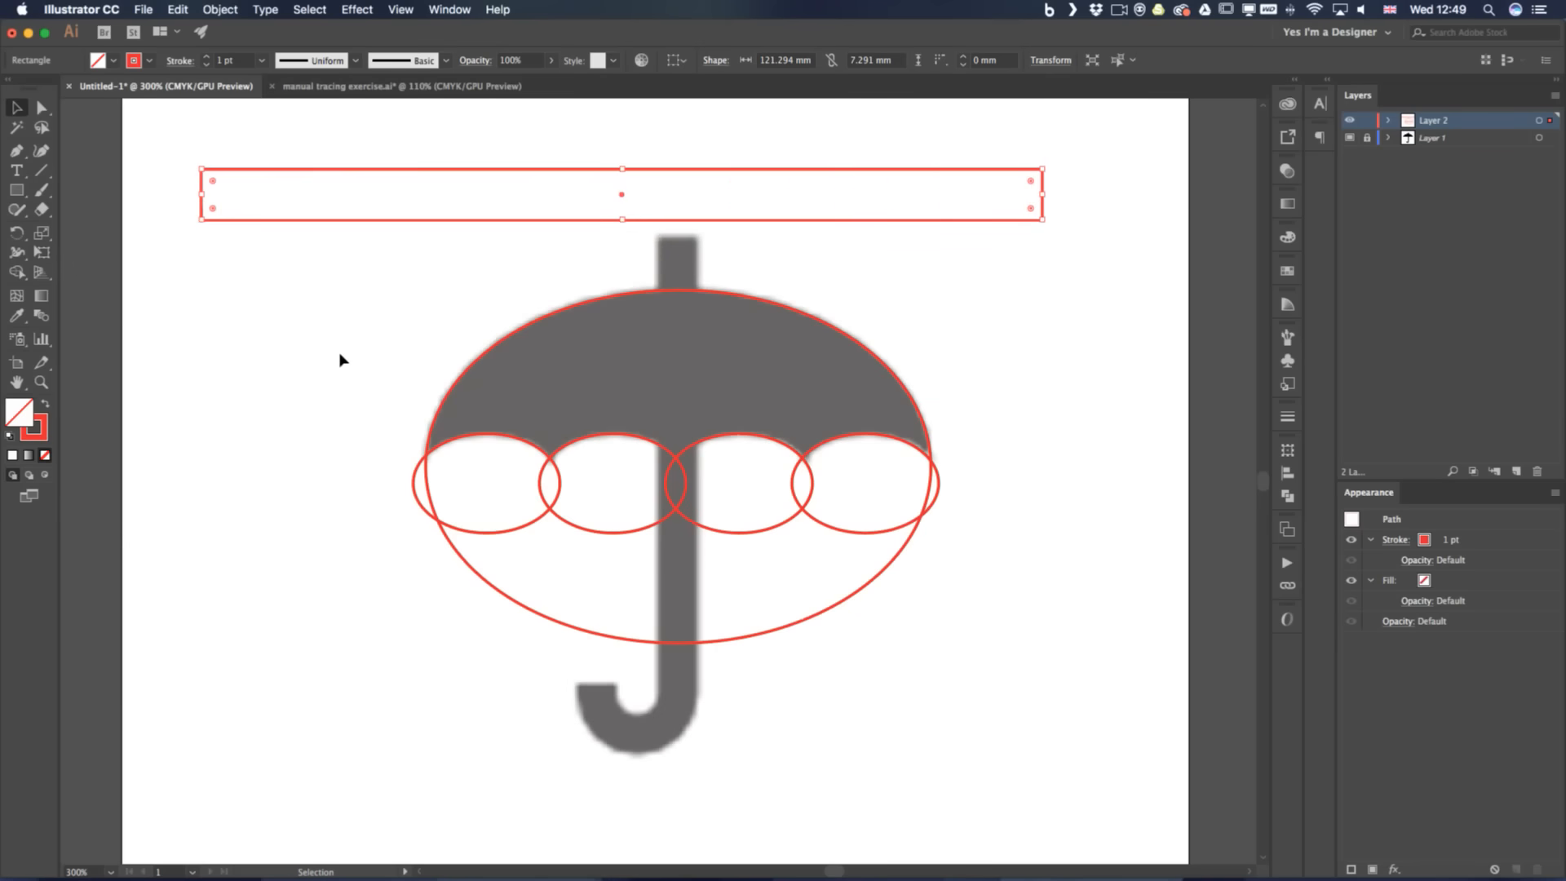
# Undo all the widening transformations of the rectangle
pyautogui.press('super+z')
pyautogui.press('super+z')
pyautogui.press('super+z')
pyautogui.press('super+z')
pyautogui.press('super+z')
pyautogui.press('super+z')
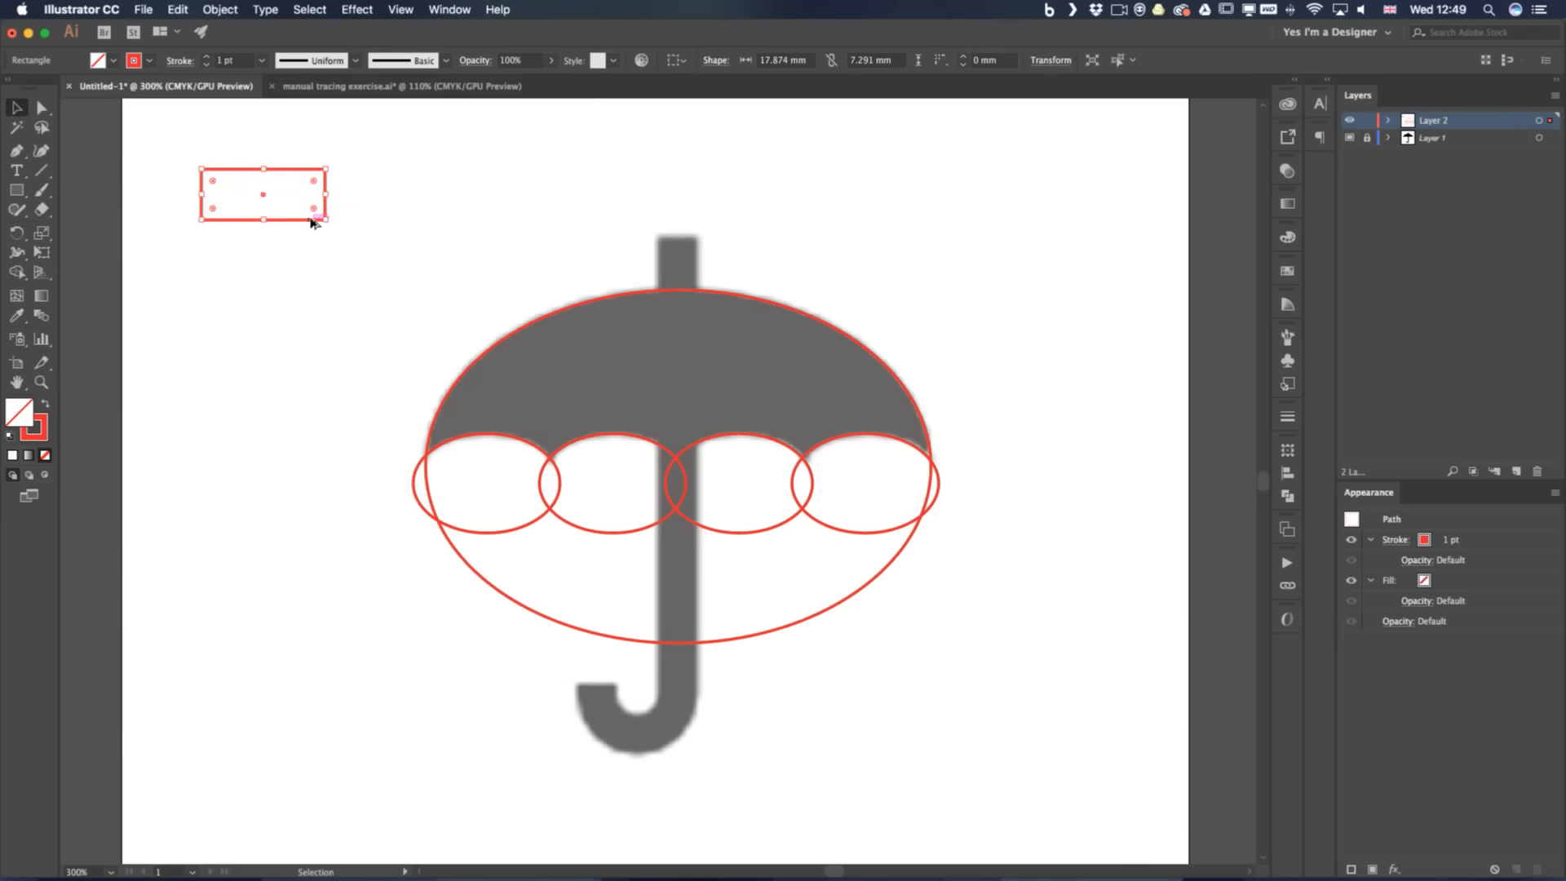
# Enlarge the rectangle from its center to about 26.5 by 17.3 mm and move it slightly downward
pyautogui.moveTo(326, 222); pyautogui.dragTo(355, 254)
pyautogui.press('alt')
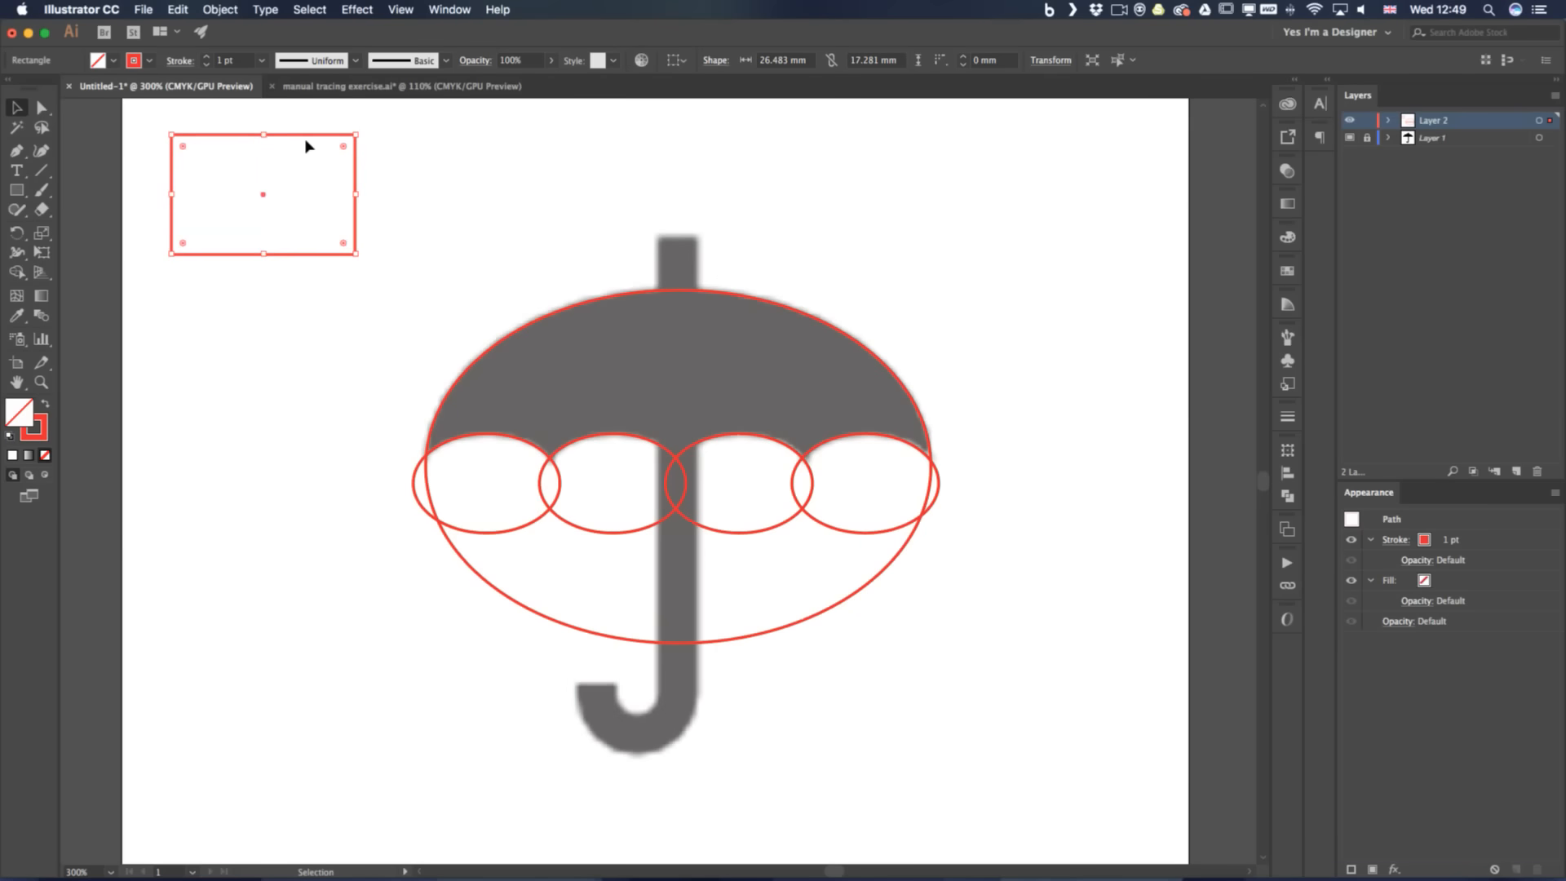
pyautogui.moveTo(315, 143); pyautogui.dragTo(327, 219)
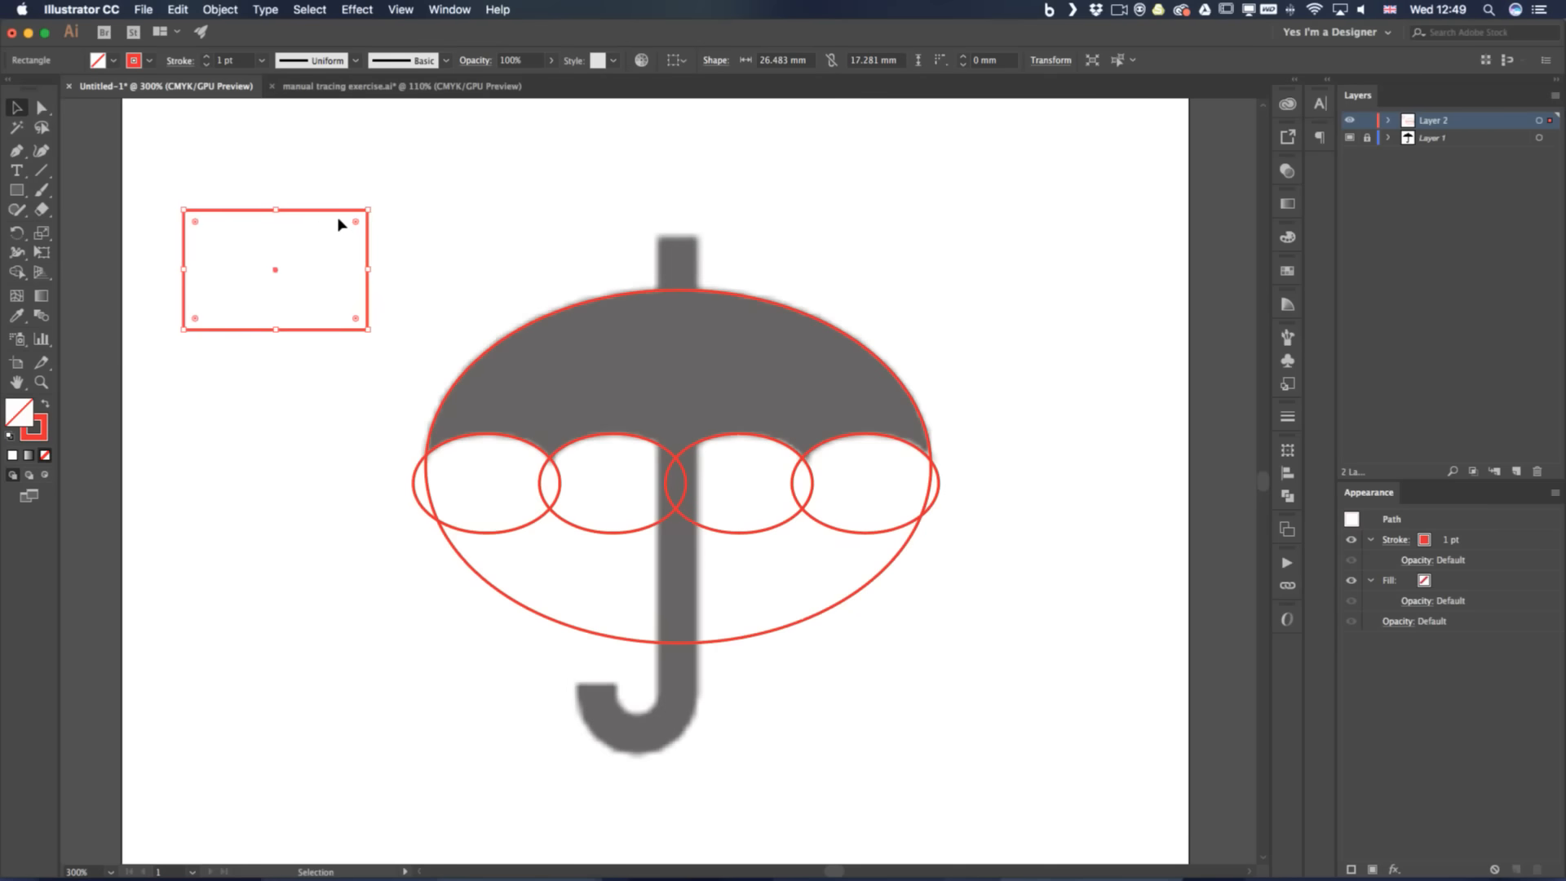
# Undo the enlargement and move of the practice rectangle, as well as the rectangle itself
pyautogui.press('super+z')
pyautogui.press('super+z')
pyautogui.press('super+shift+z')
pyautogui.press('super+z')
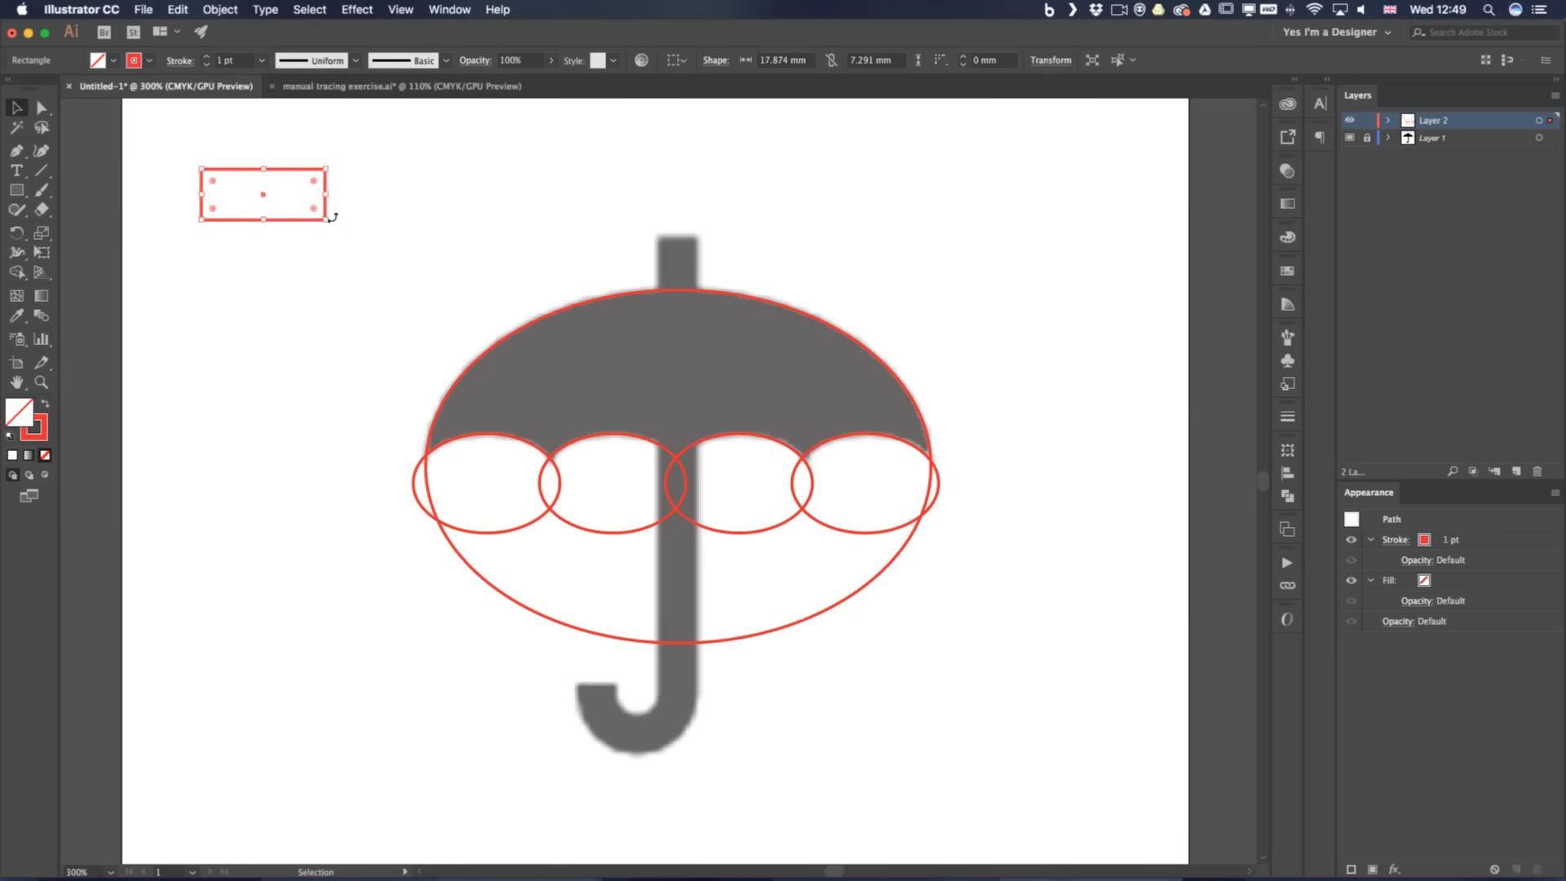
pyautogui.press('super+z')
# Draw a rectangle about 13.9 by 7.5 mm in the blank area above and left of the umbrella
pyautogui.press('m')
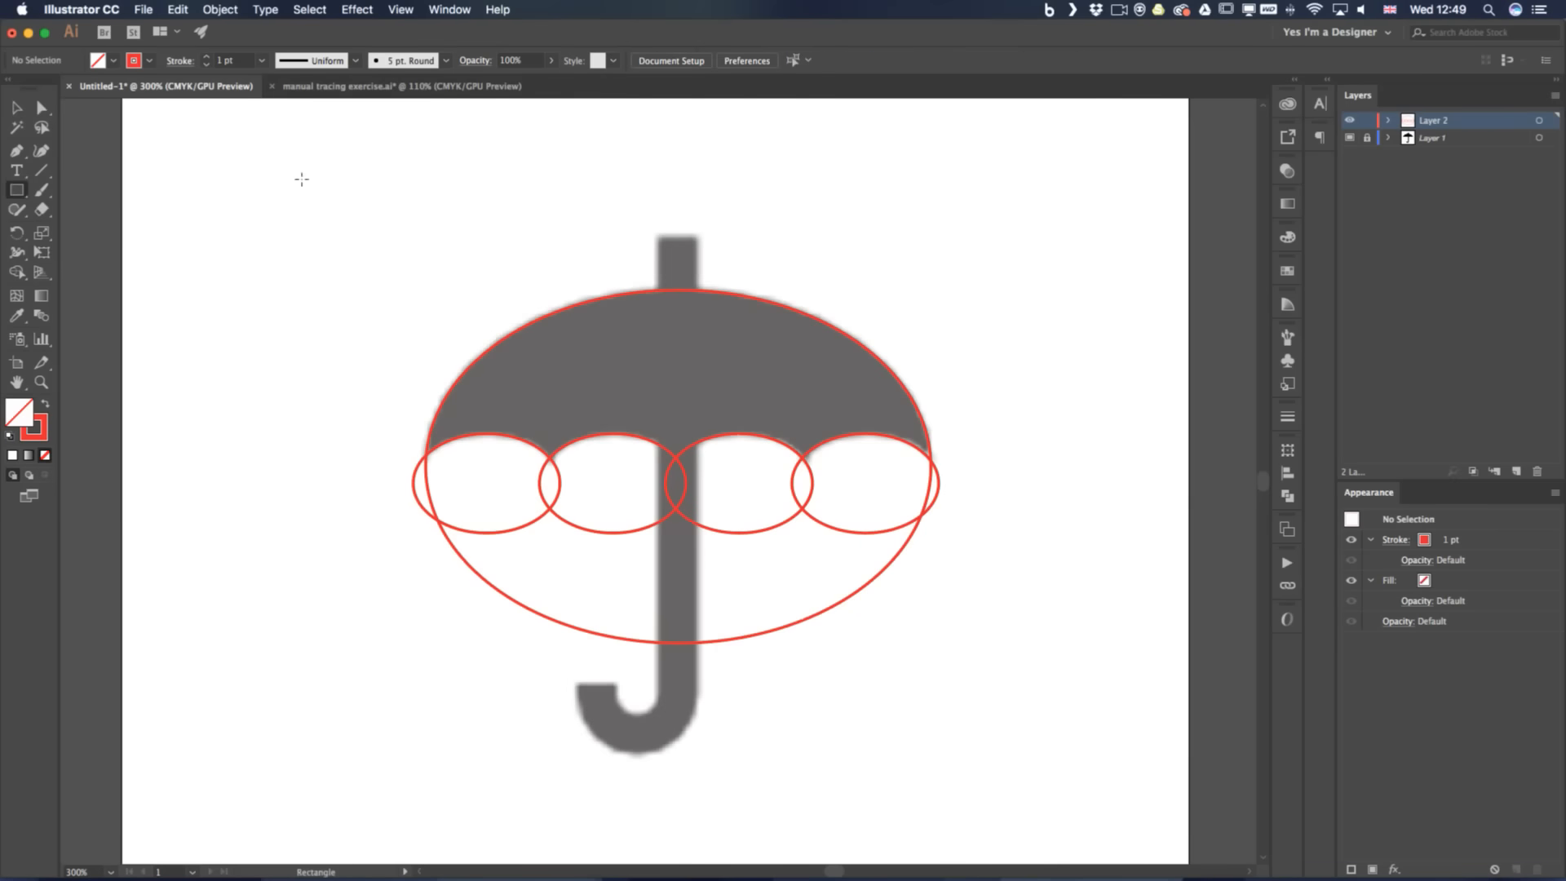
pyautogui.moveTo(229, 166)
pyautogui.mouseDown()
pyautogui.moveTo(309, 236)
pyautogui.moveTo(370, 223)
pyautogui.moveTo(325, 219)
pyautogui.mouseUp()
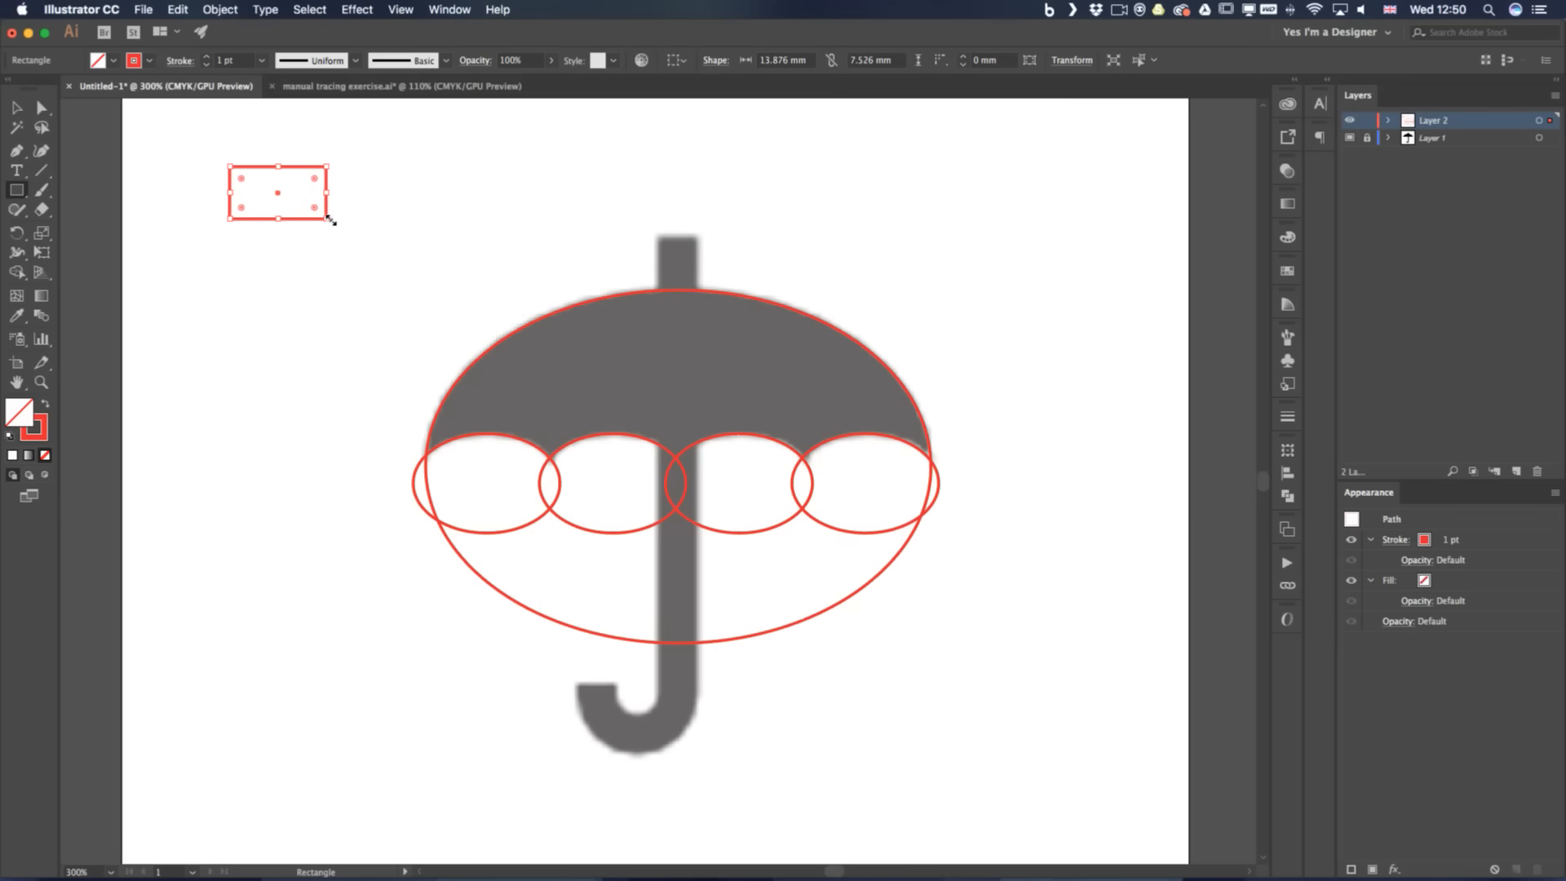
pyautogui.press('v')
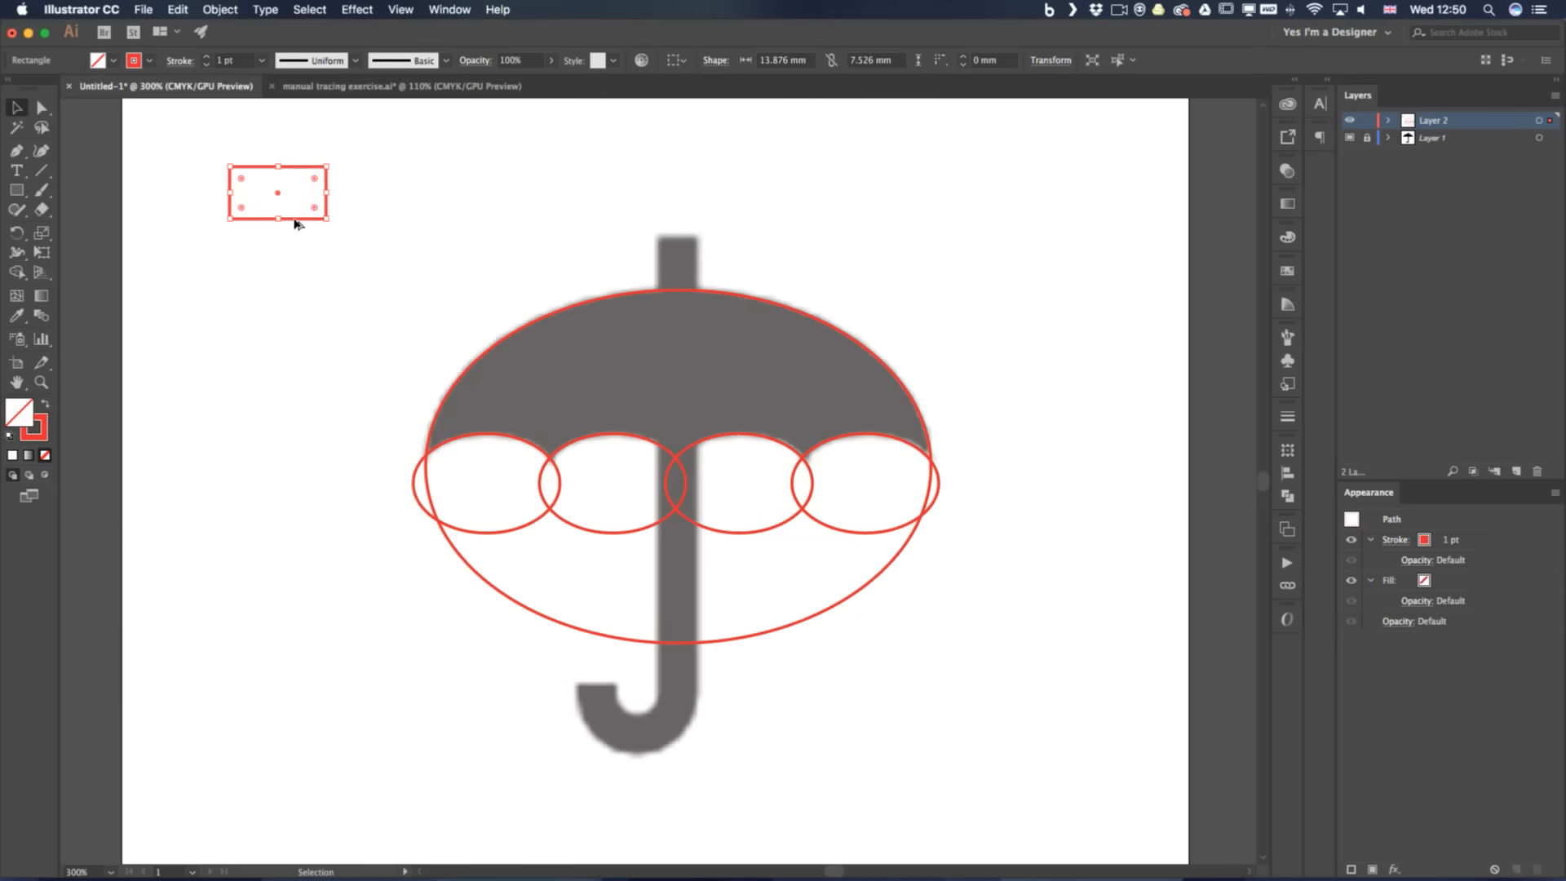
# Copy the rectangle a short distance straight down and repeat the transformation to build an evenly spaced column of rectangles
pyautogui.moveTo(296, 220); pyautogui.dragTo(292, 300)
pyautogui.press('super+d')
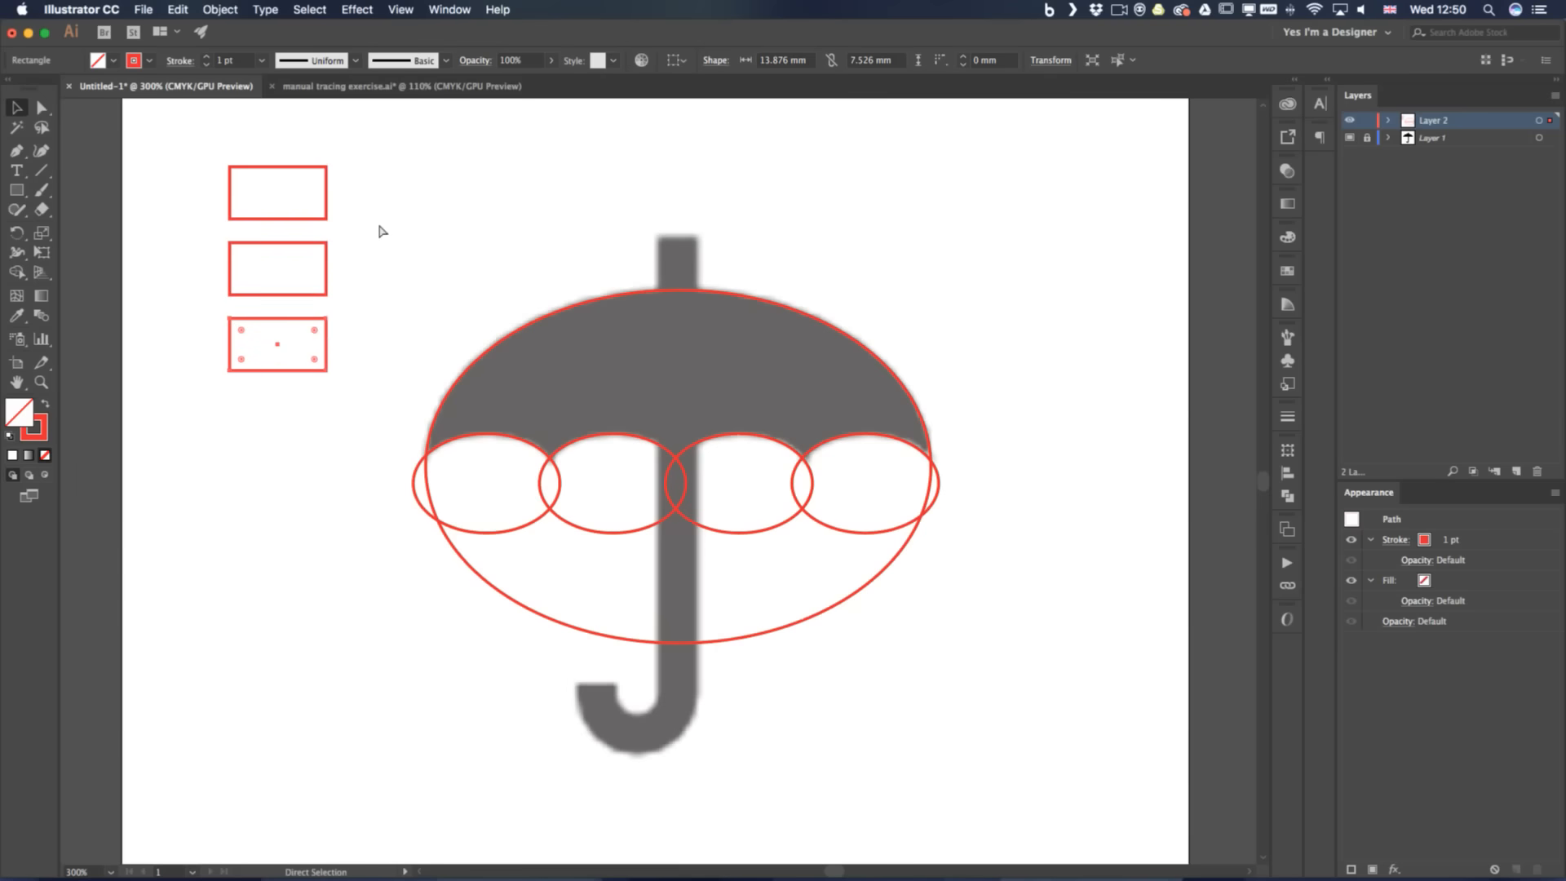
pyautogui.press('super+d')
pyautogui.press('super+d')
pyautogui.press('super+d')
pyautogui.press('super+d')
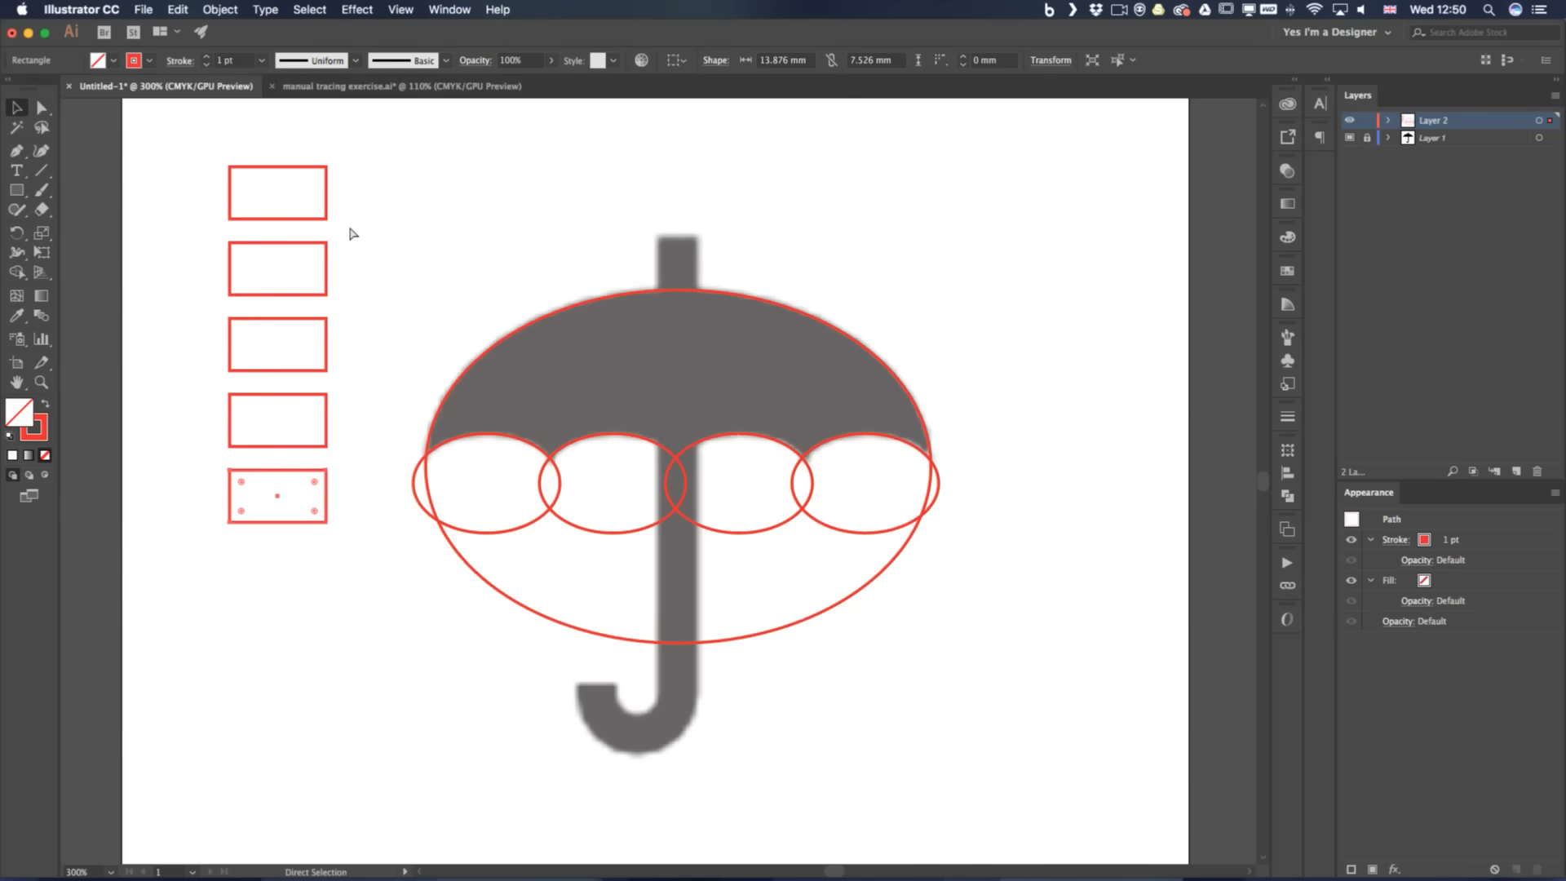
# Delete the whole column of practice rectangles
pyautogui.moveTo(285, 742); pyautogui.dragTo(328, 194)
pyautogui.press('Delete')
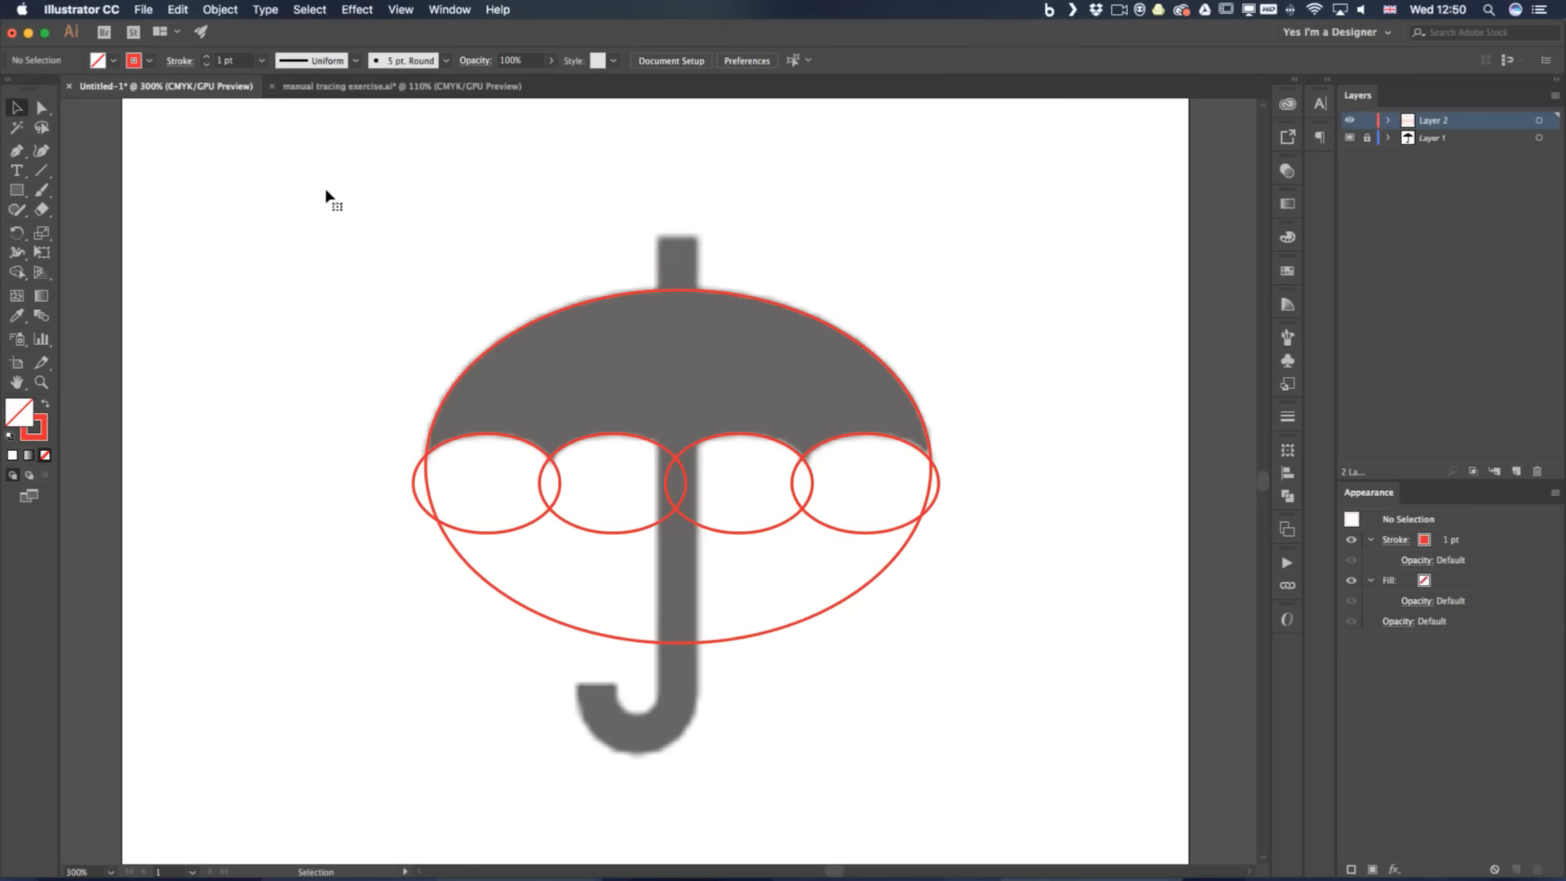
# Draw a circle about 11.6 mm wide left of the umbrella and rotate an overlapping copy clockwise around a point below and right of it
pyautogui.press('l')
pyautogui.moveTo(212, 208); pyautogui.dragTo(305, 293)
pyautogui.press('r')
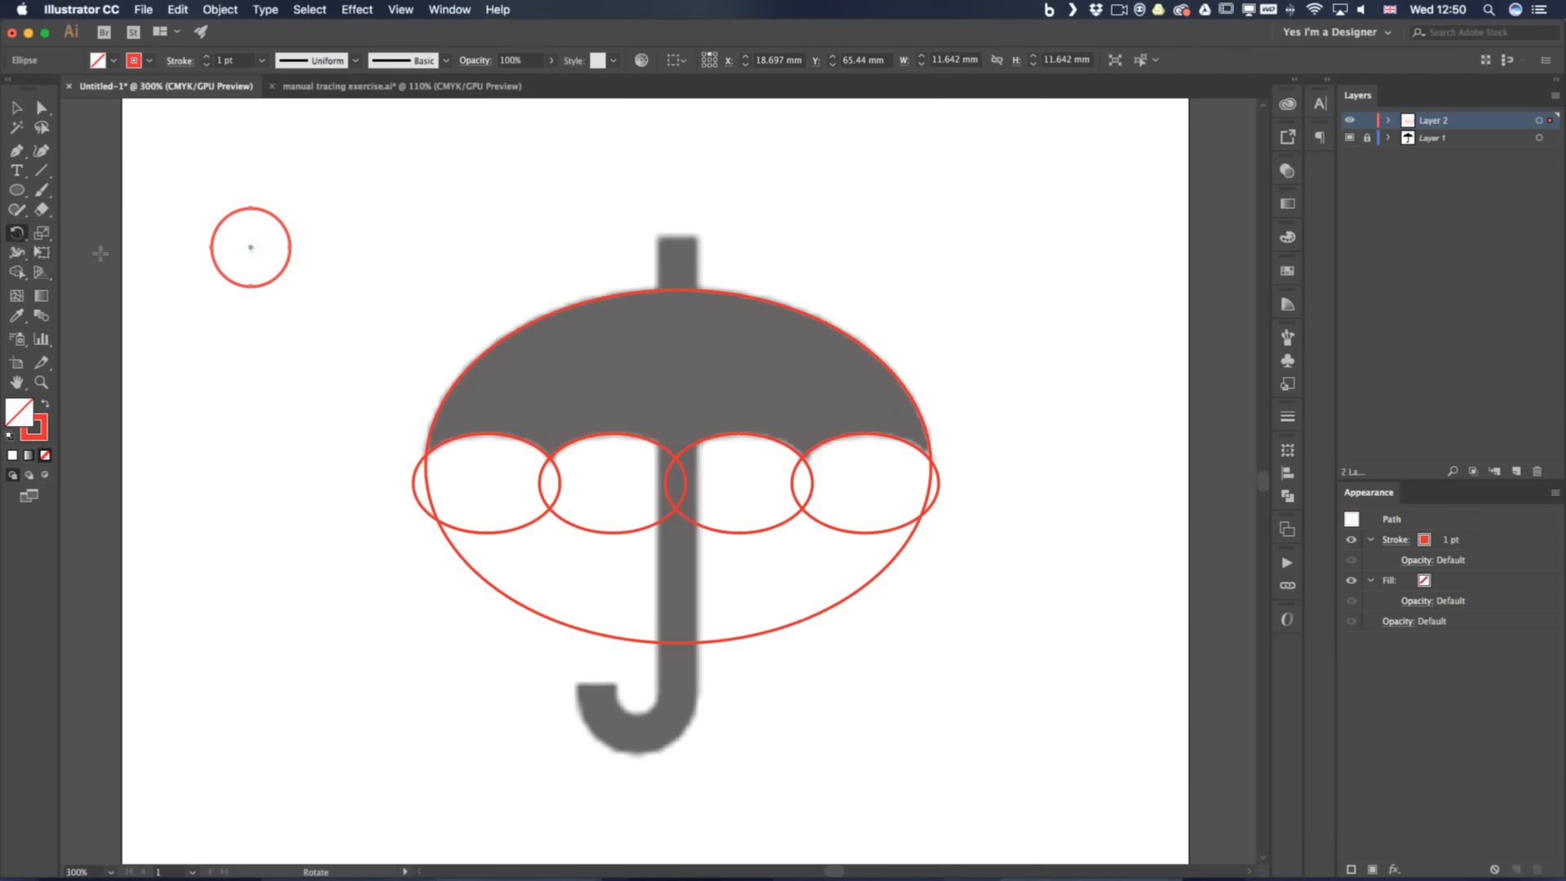
pyautogui.click(342, 312)
pyautogui.moveTo(280, 220); pyautogui.dragTo(324, 219)
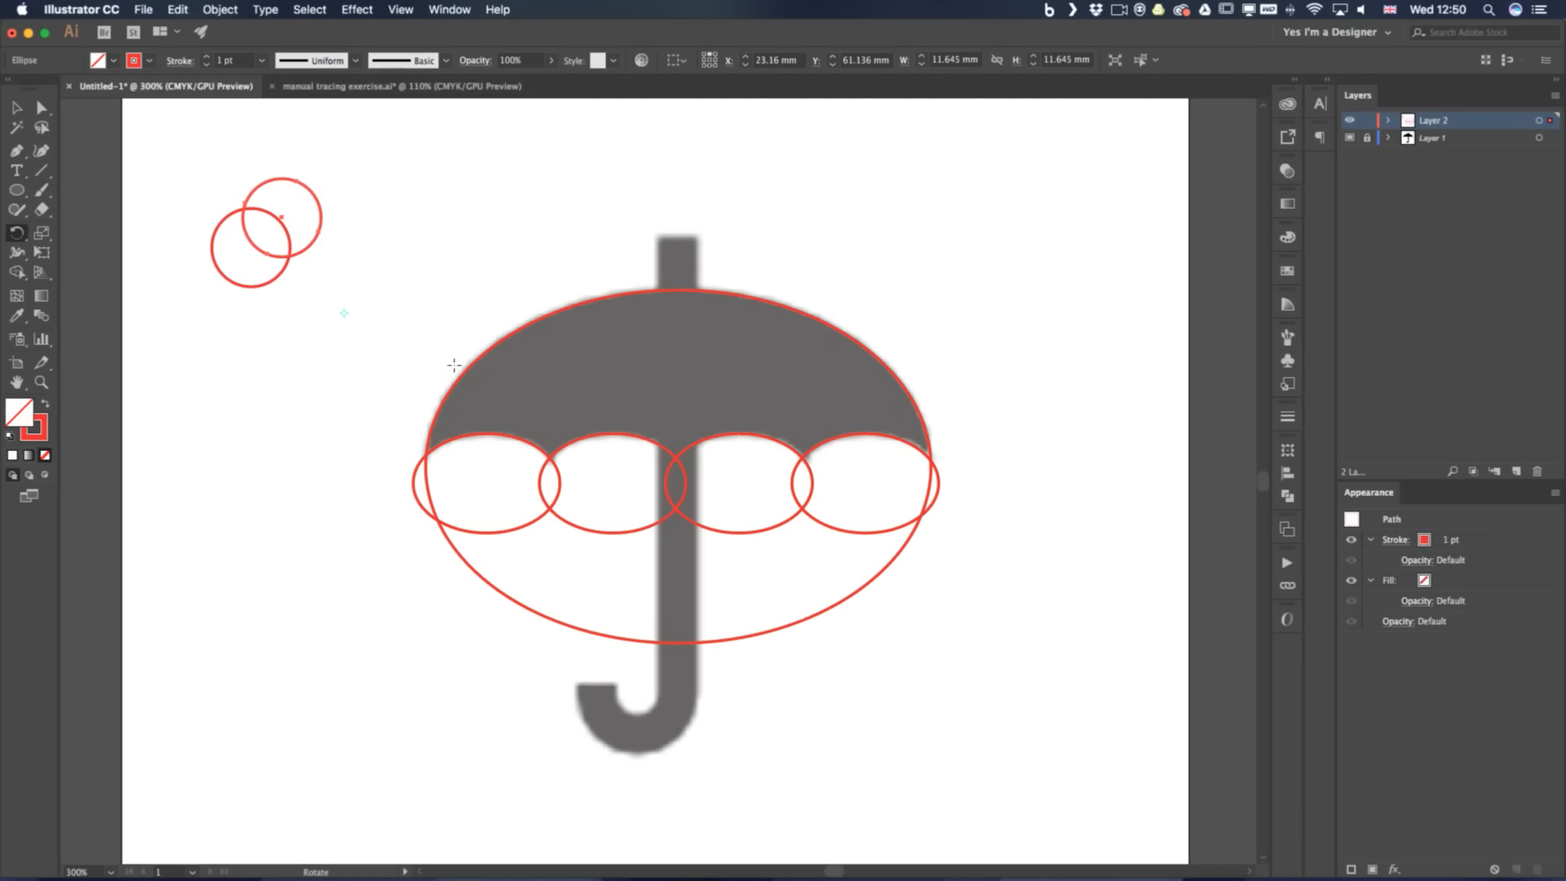
# Repeat the rotated copy of the circle until the overlapping circles form a closed ring
pyautogui.press('v')
pyautogui.press('super+d')
pyautogui.press('super+d')
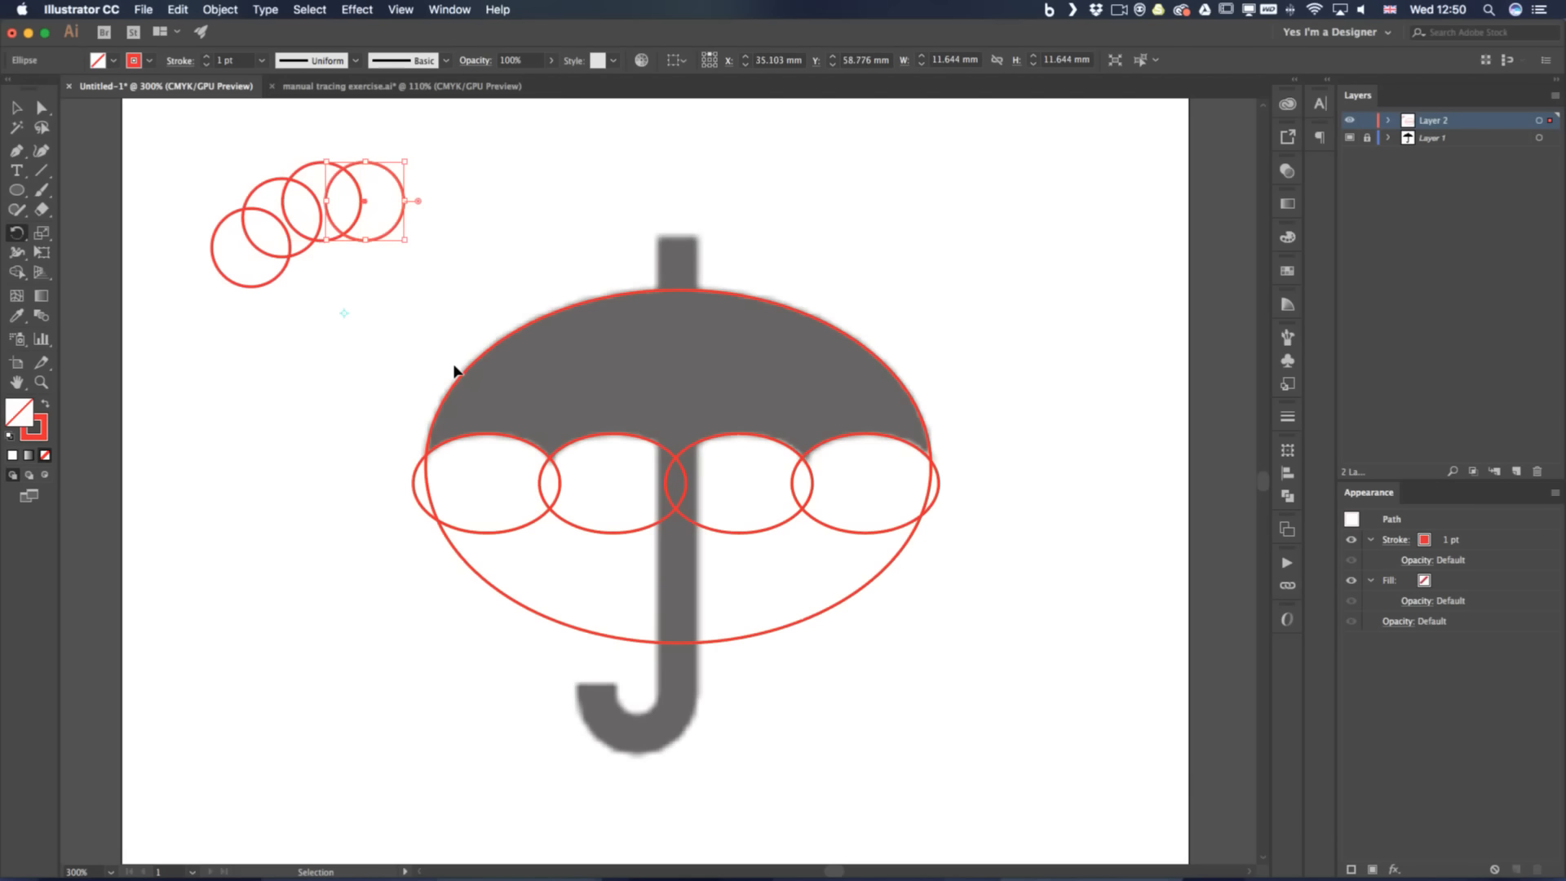
pyautogui.press('super+d')
pyautogui.press('super+d')
pyautogui.press('super+d')
pyautogui.press('super+d')
pyautogui.press('super+d')
pyautogui.press('super+d')
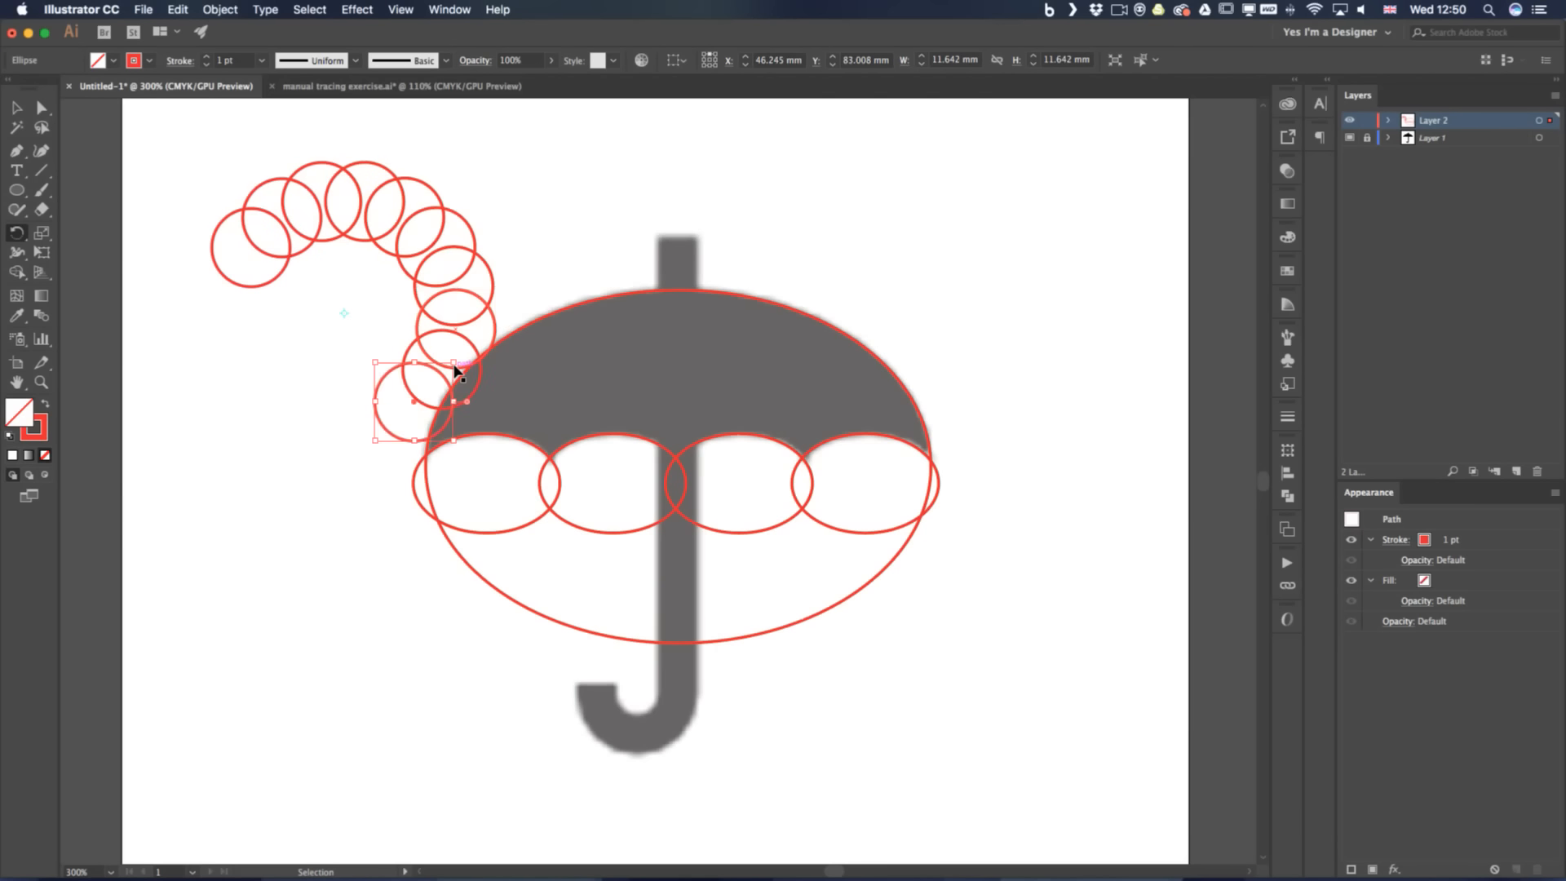
pyautogui.press('super+d')
pyautogui.press('super+d')
pyautogui.press('super+d')
pyautogui.press('super+d')
pyautogui.press('super+d')
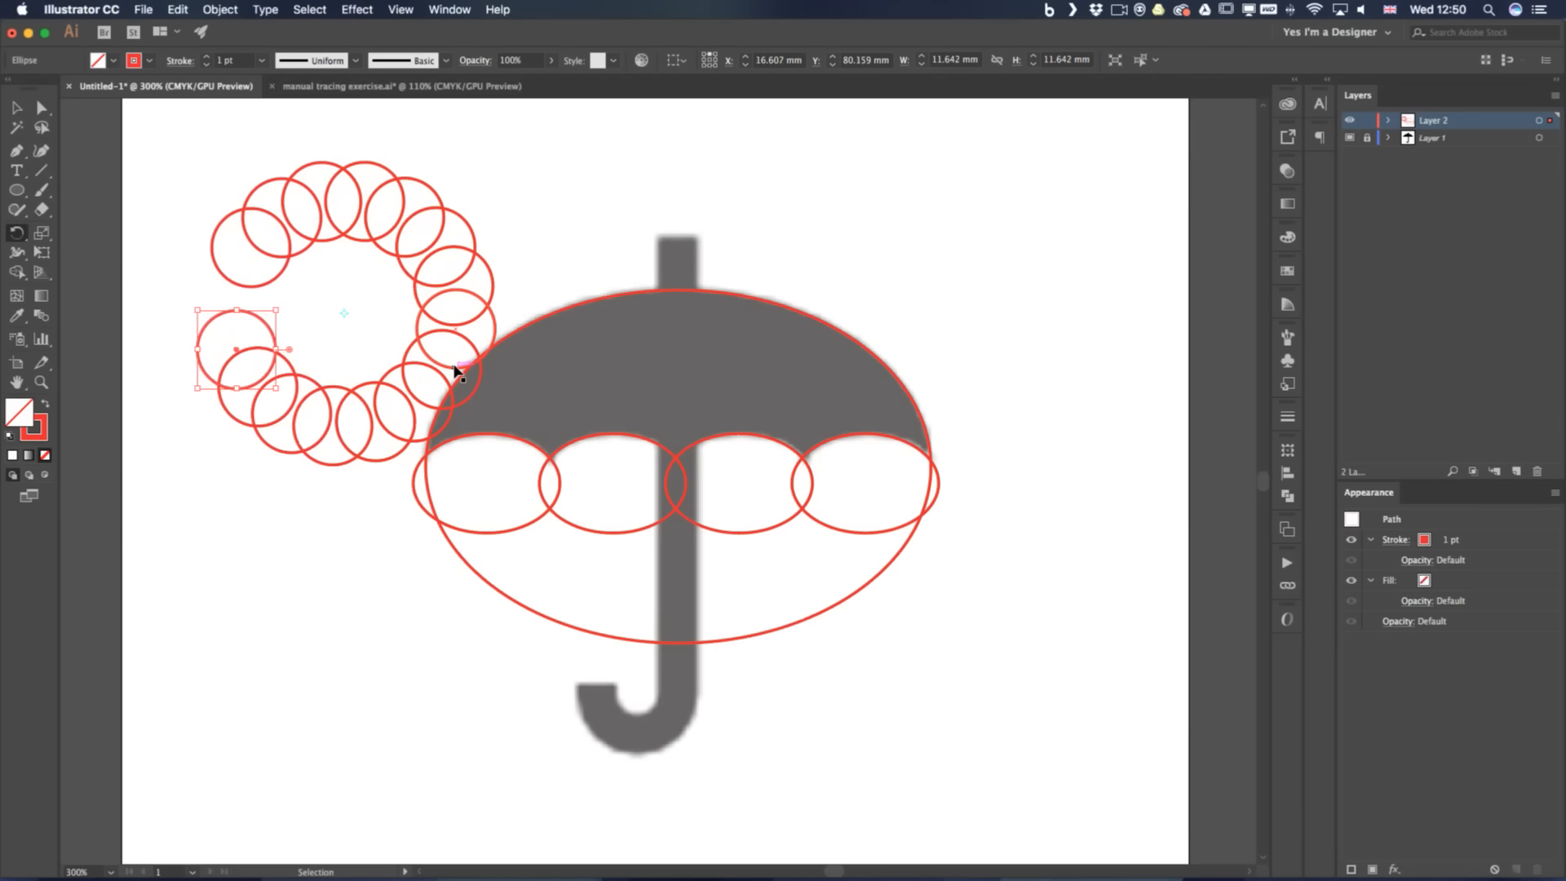
pyautogui.press('super+d')
pyautogui.press('super+d')
pyautogui.press('r')
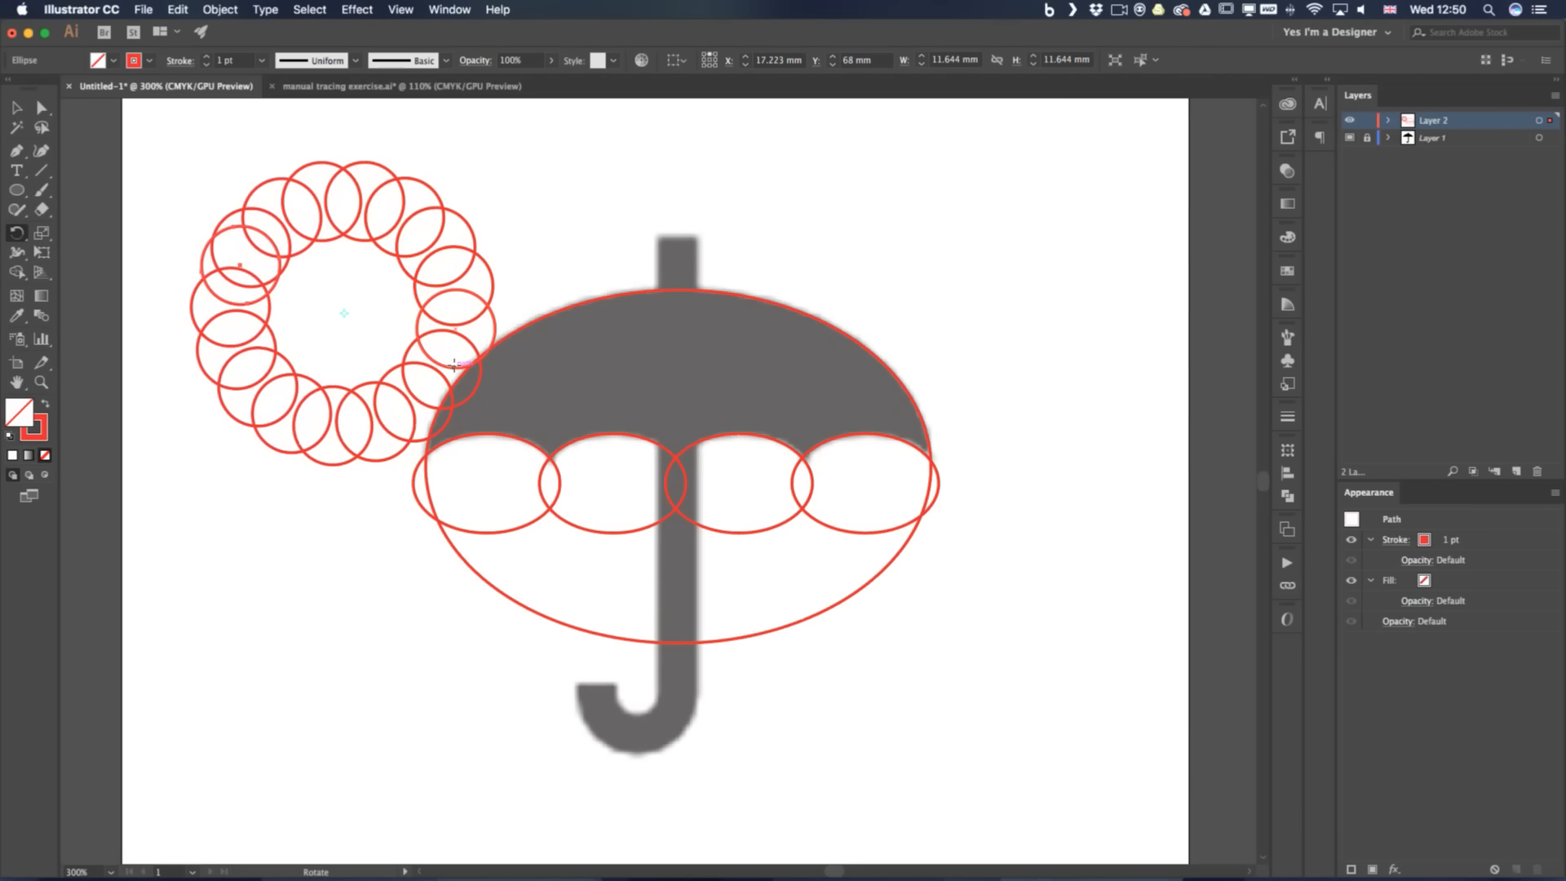
# Undo all the rotated circle copies and the original practice circle
pyautogui.press('super+z')
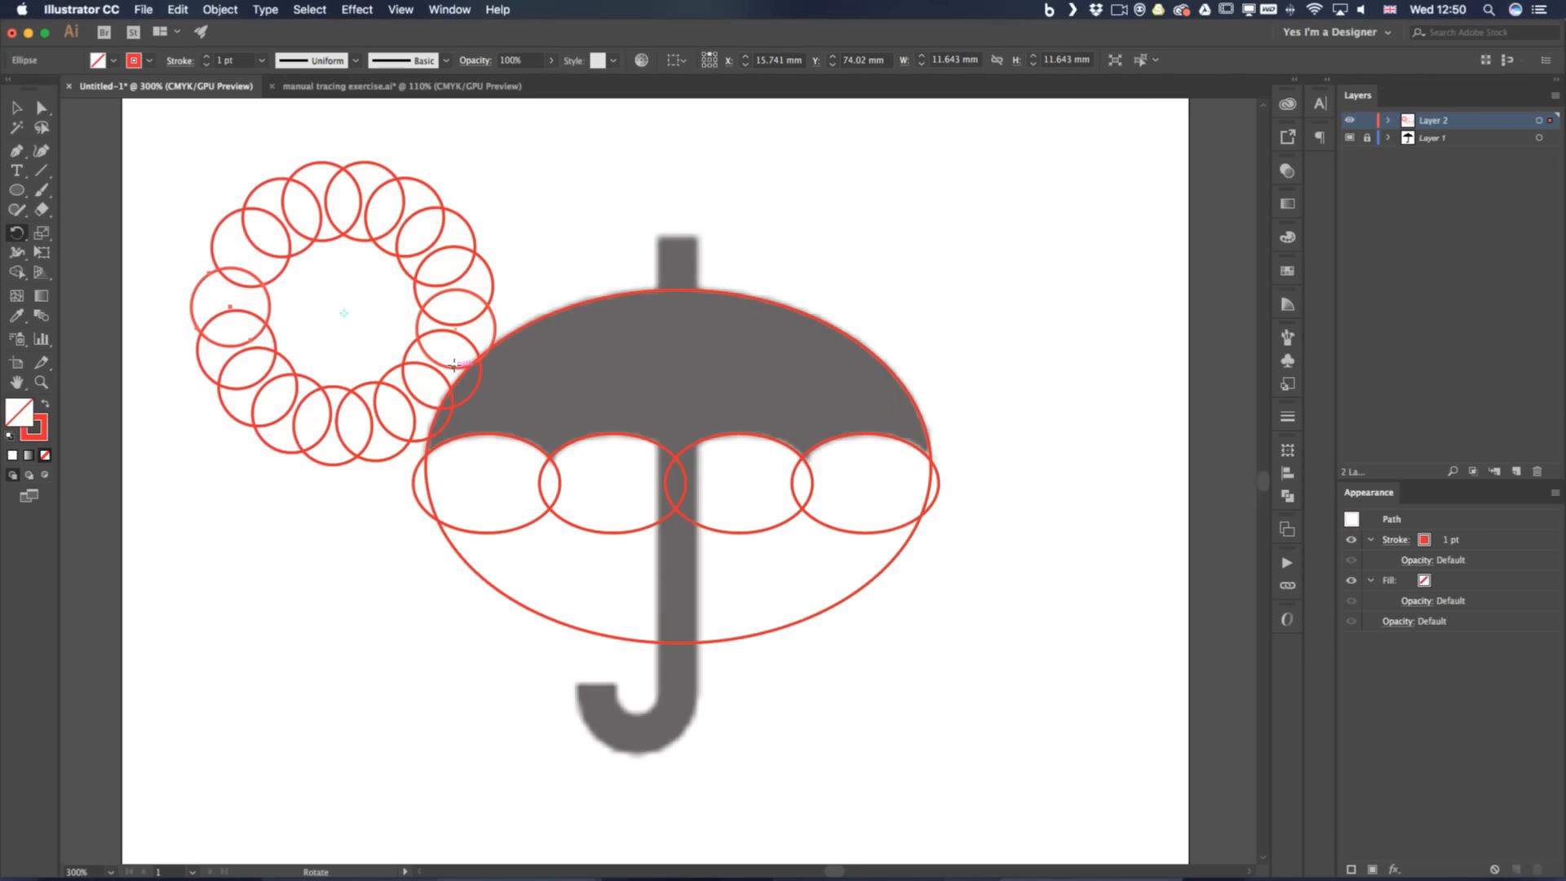
pyautogui.press('super+z')
pyautogui.press('super+z')
pyautogui.press('super+z')
pyautogui.press('super+z')
pyautogui.press('super+z')
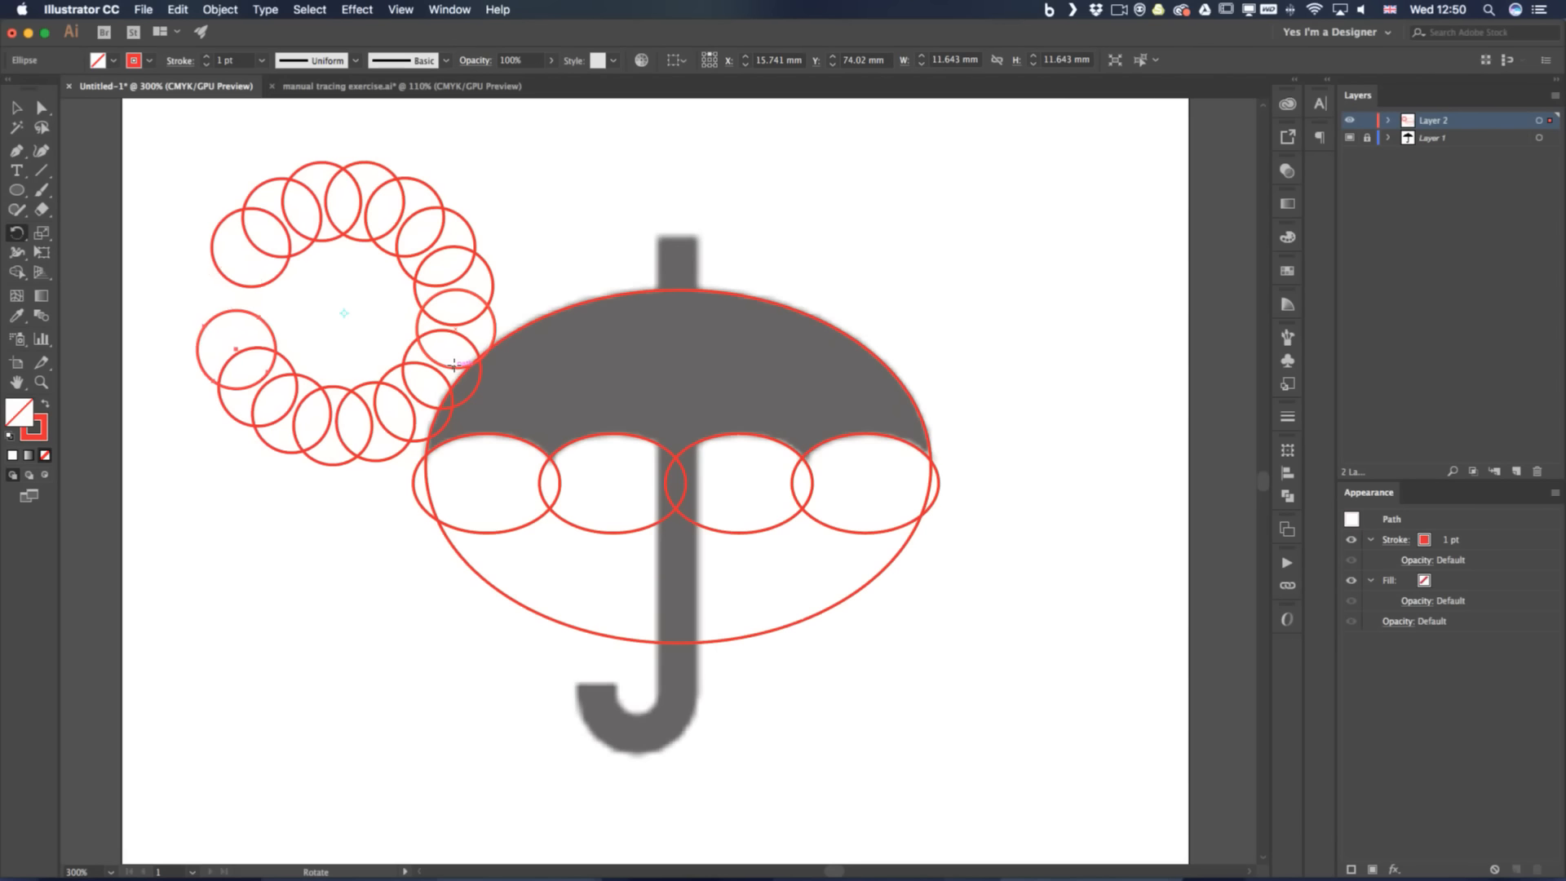
pyautogui.press('super+z')
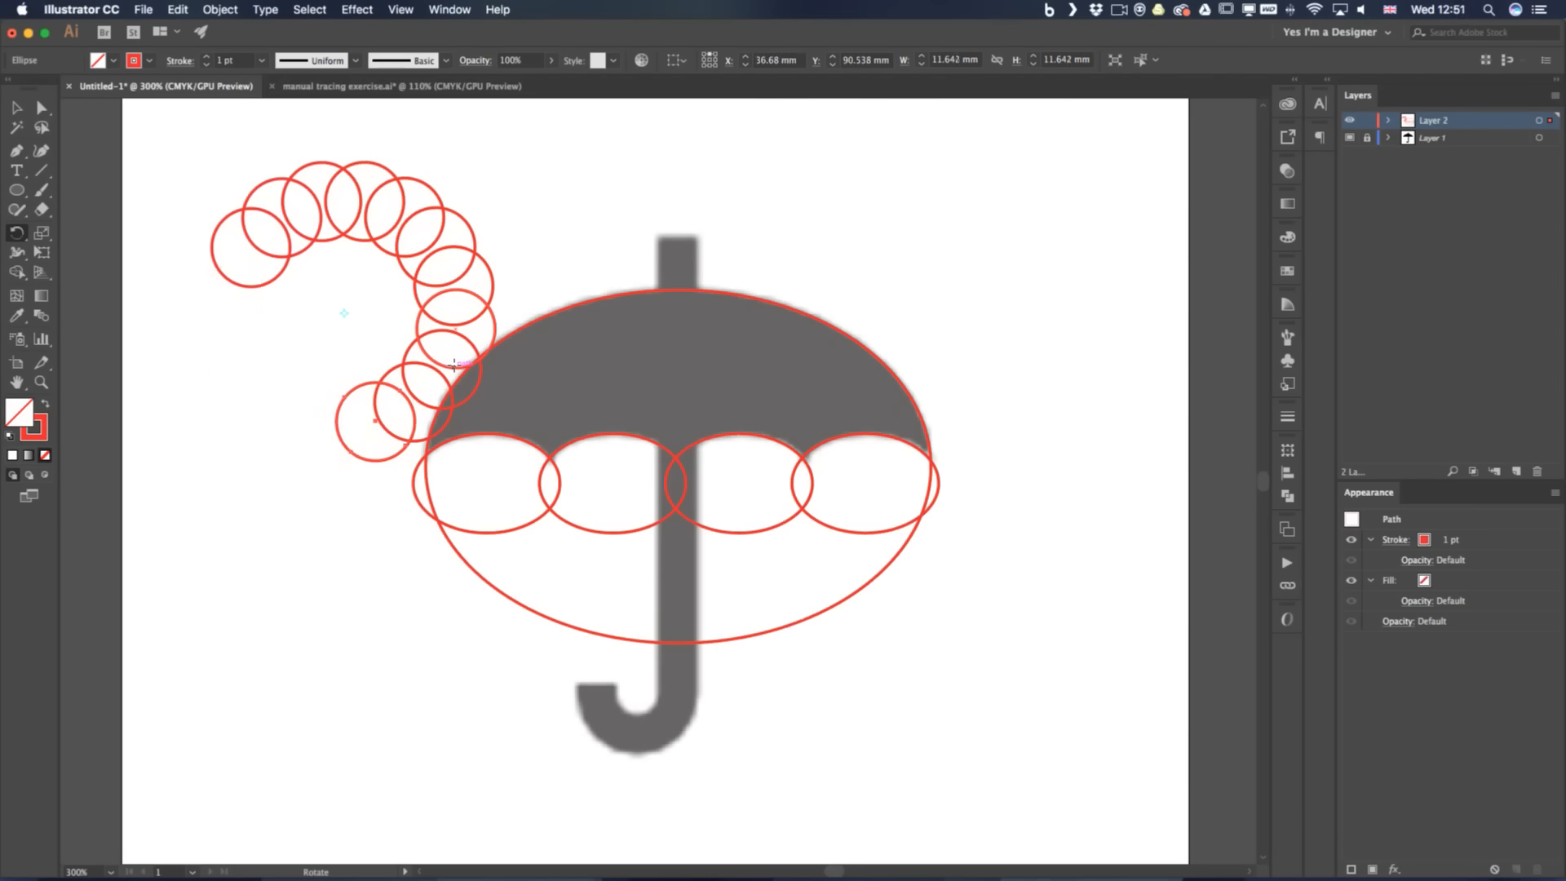
pyautogui.press('super+z')
pyautogui.press('super+z')
pyautogui.press('super+z')
pyautogui.press('super+z')
pyautogui.press('super+z')
pyautogui.press('super+z')
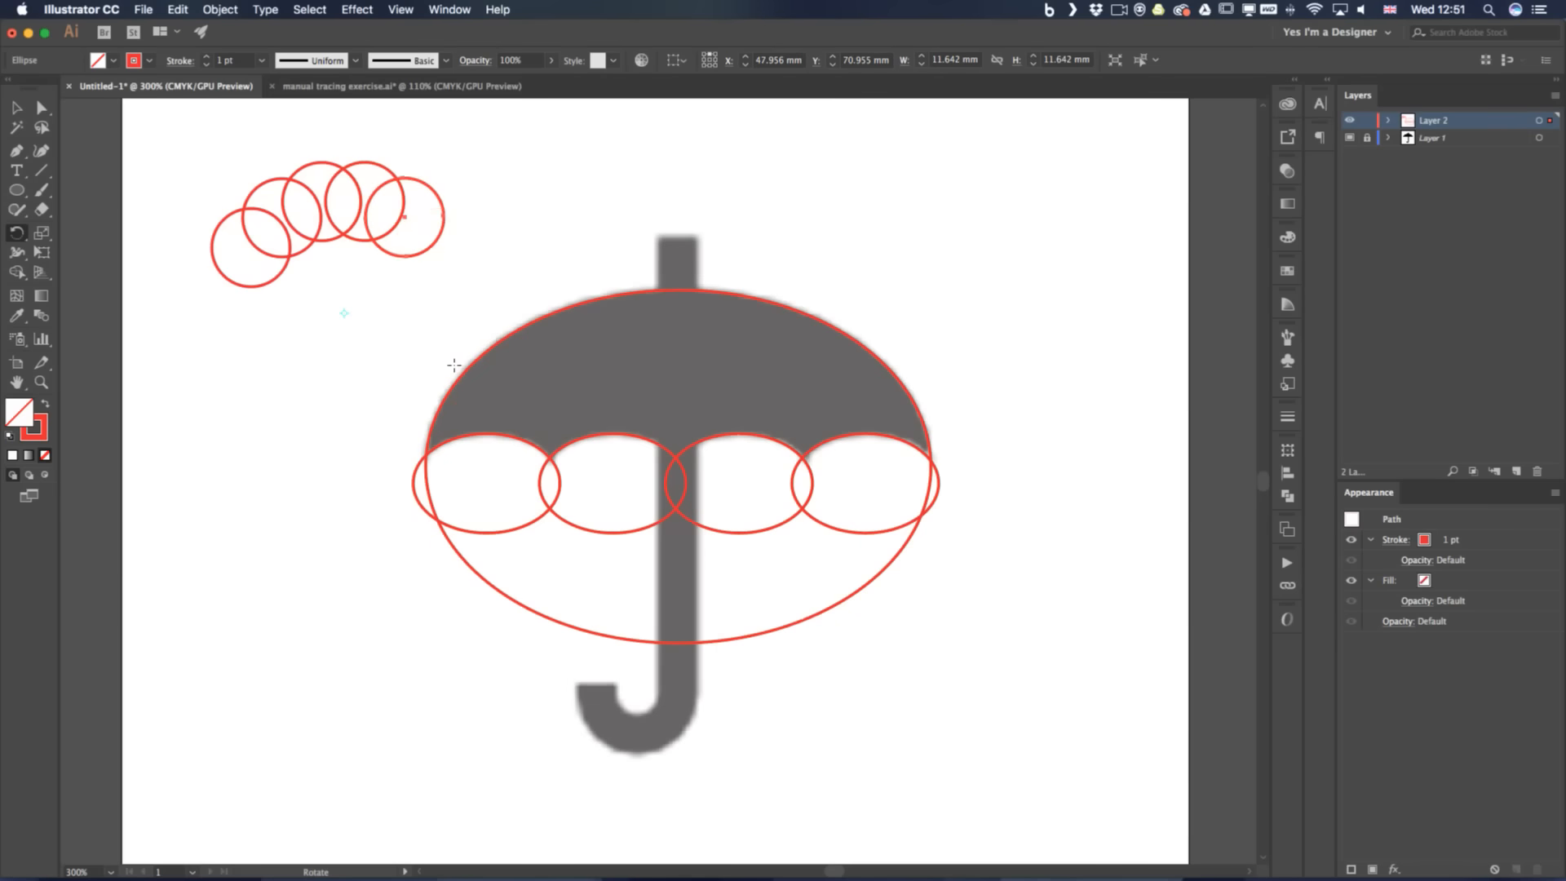
pyautogui.press('super+z')
pyautogui.press('super+z')
pyautogui.press('super+z')
pyautogui.press('super+z')
pyautogui.press('v')
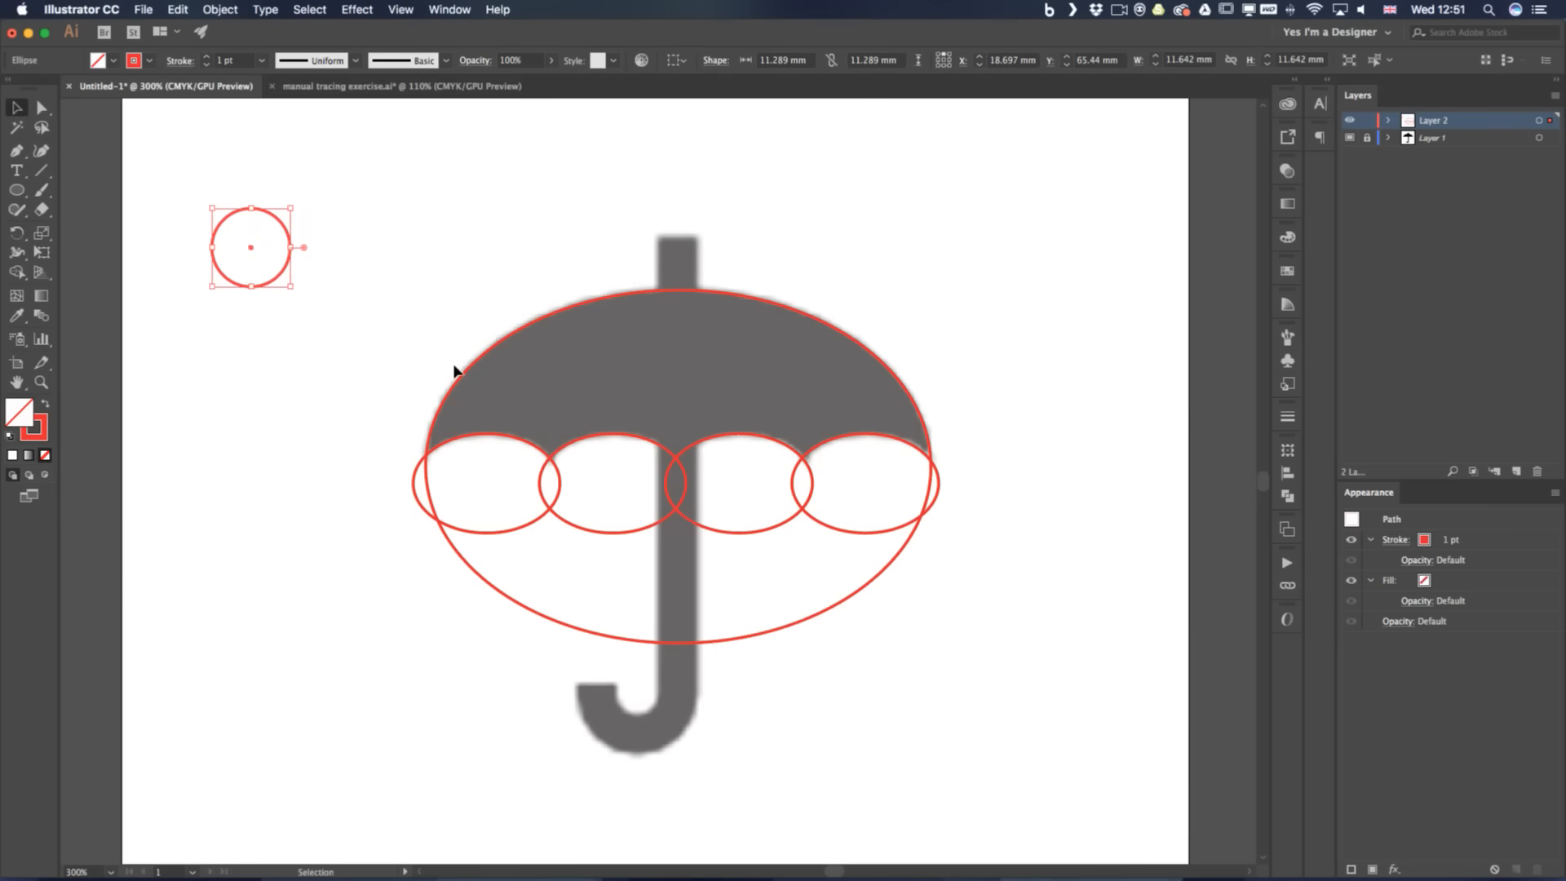
pyautogui.press('super+z')
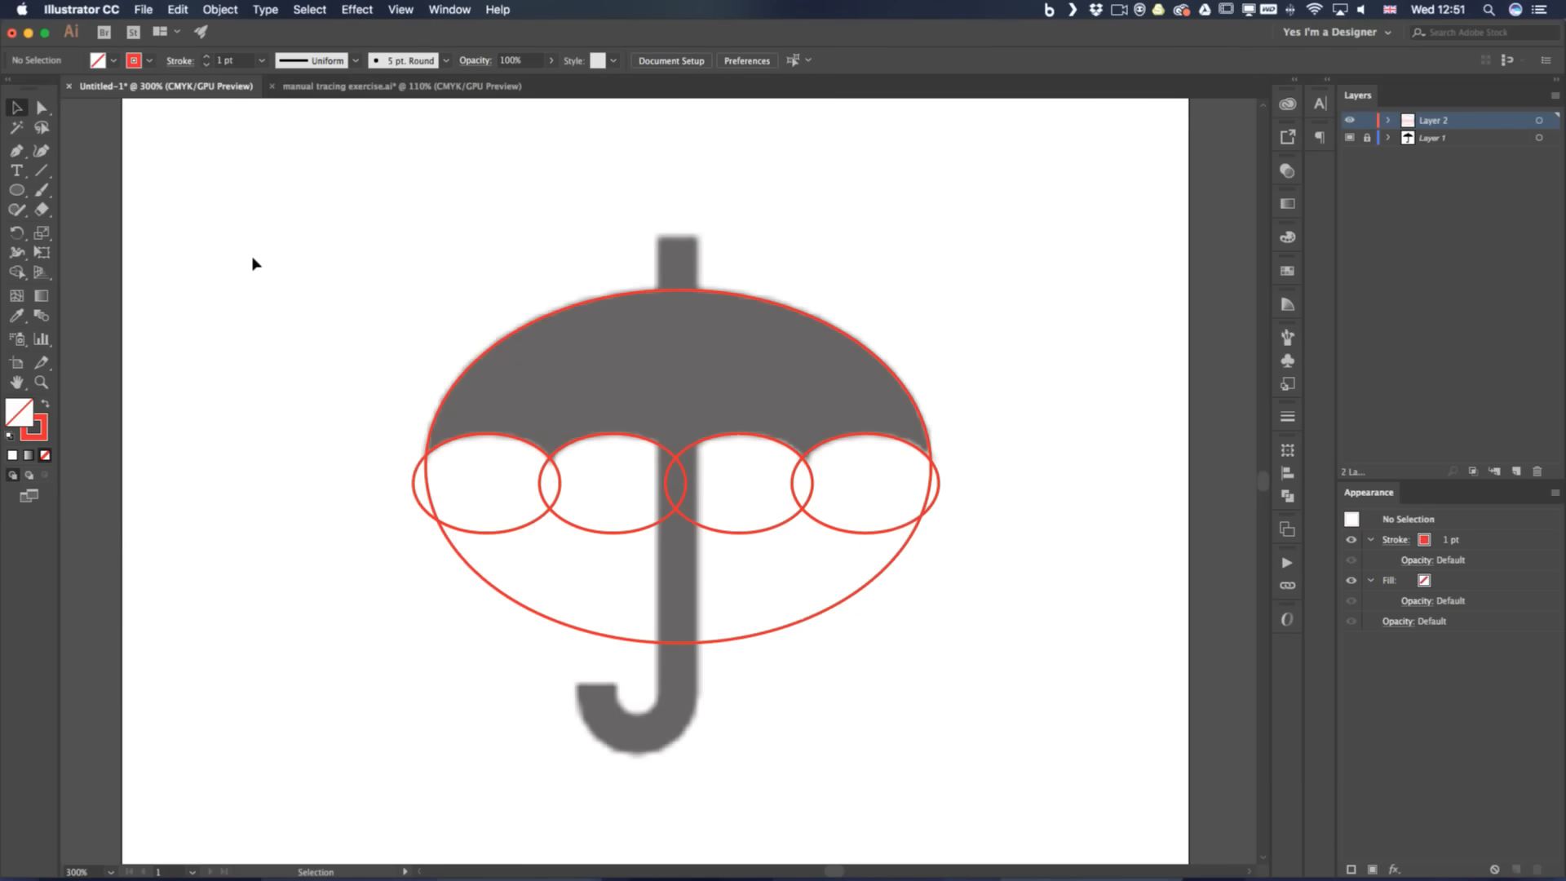
pyautogui.click(220, 9)
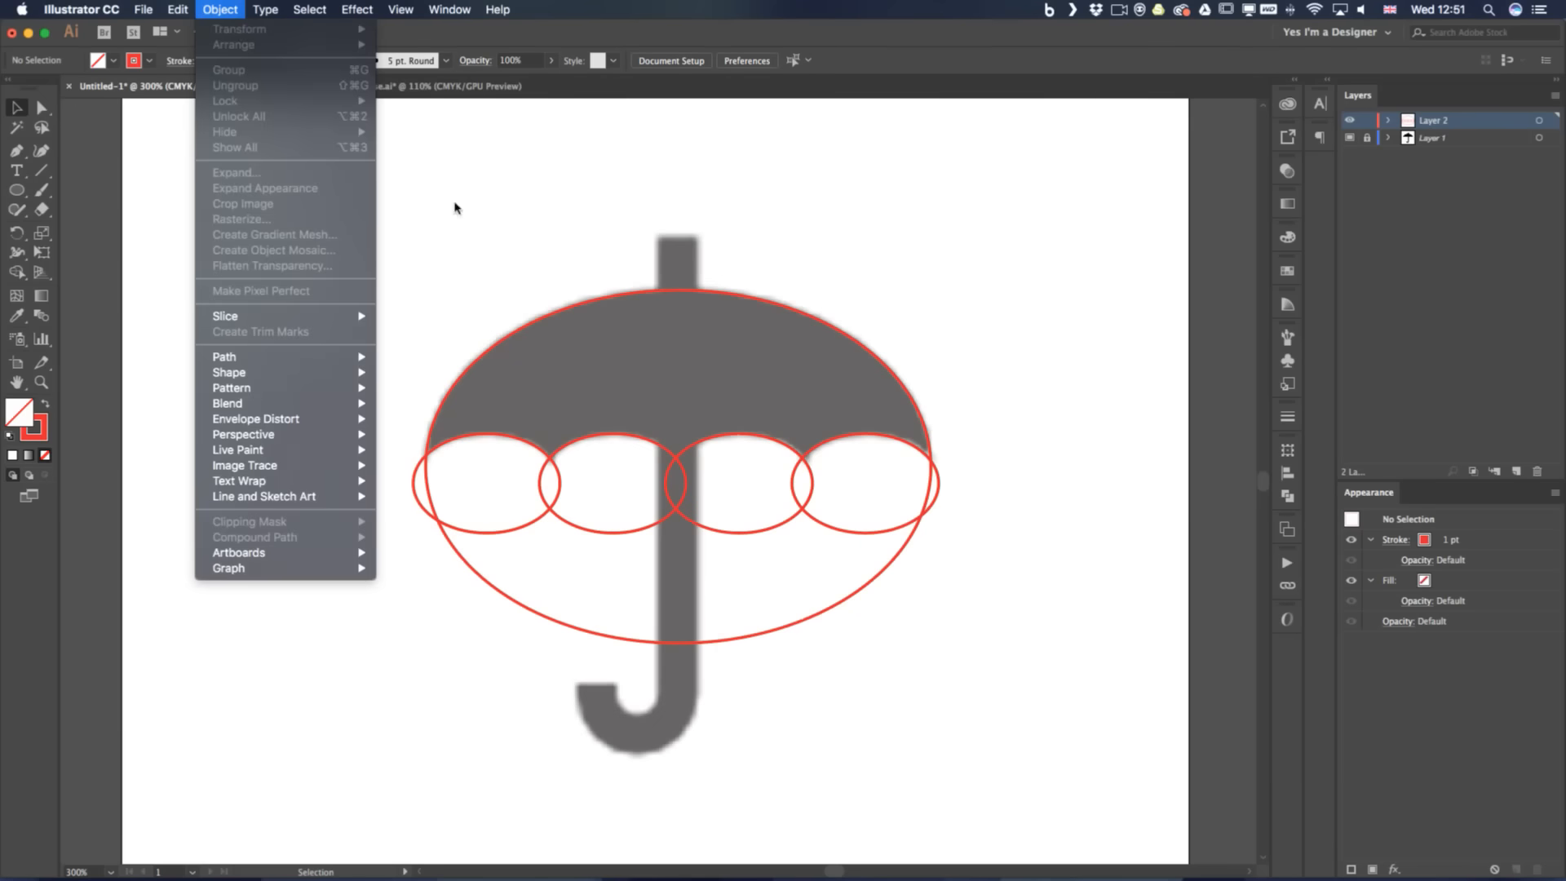
pyautogui.click(475, 240)
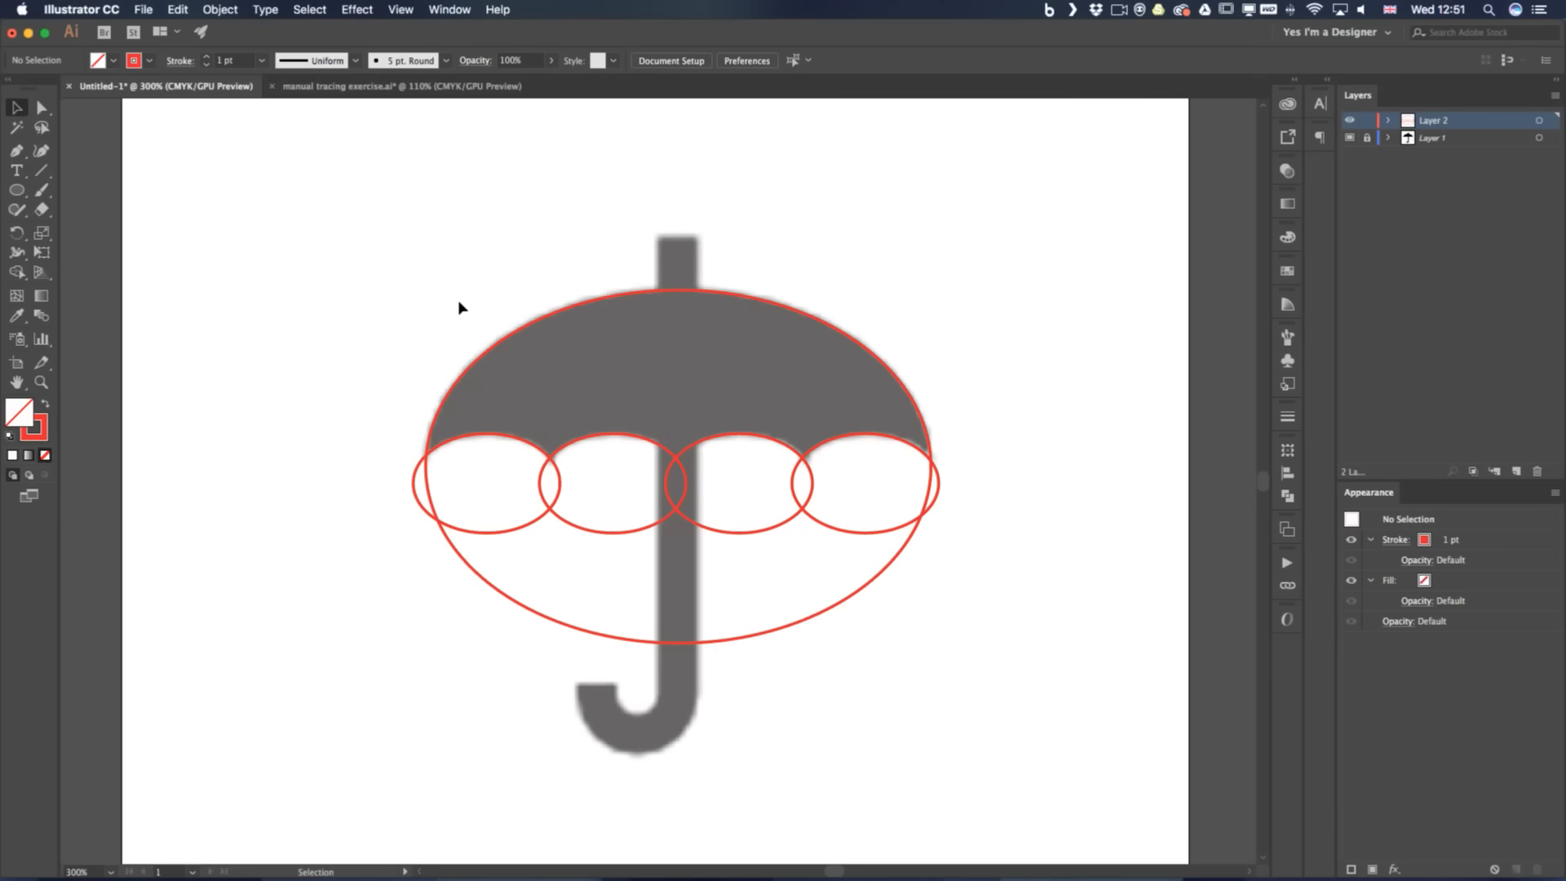
# Select the large canopy ellipse and the four scallop ellipses together and activate the Shape Builder tool
pyautogui.moveTo(378, 297); pyautogui.dragTo(944, 640)
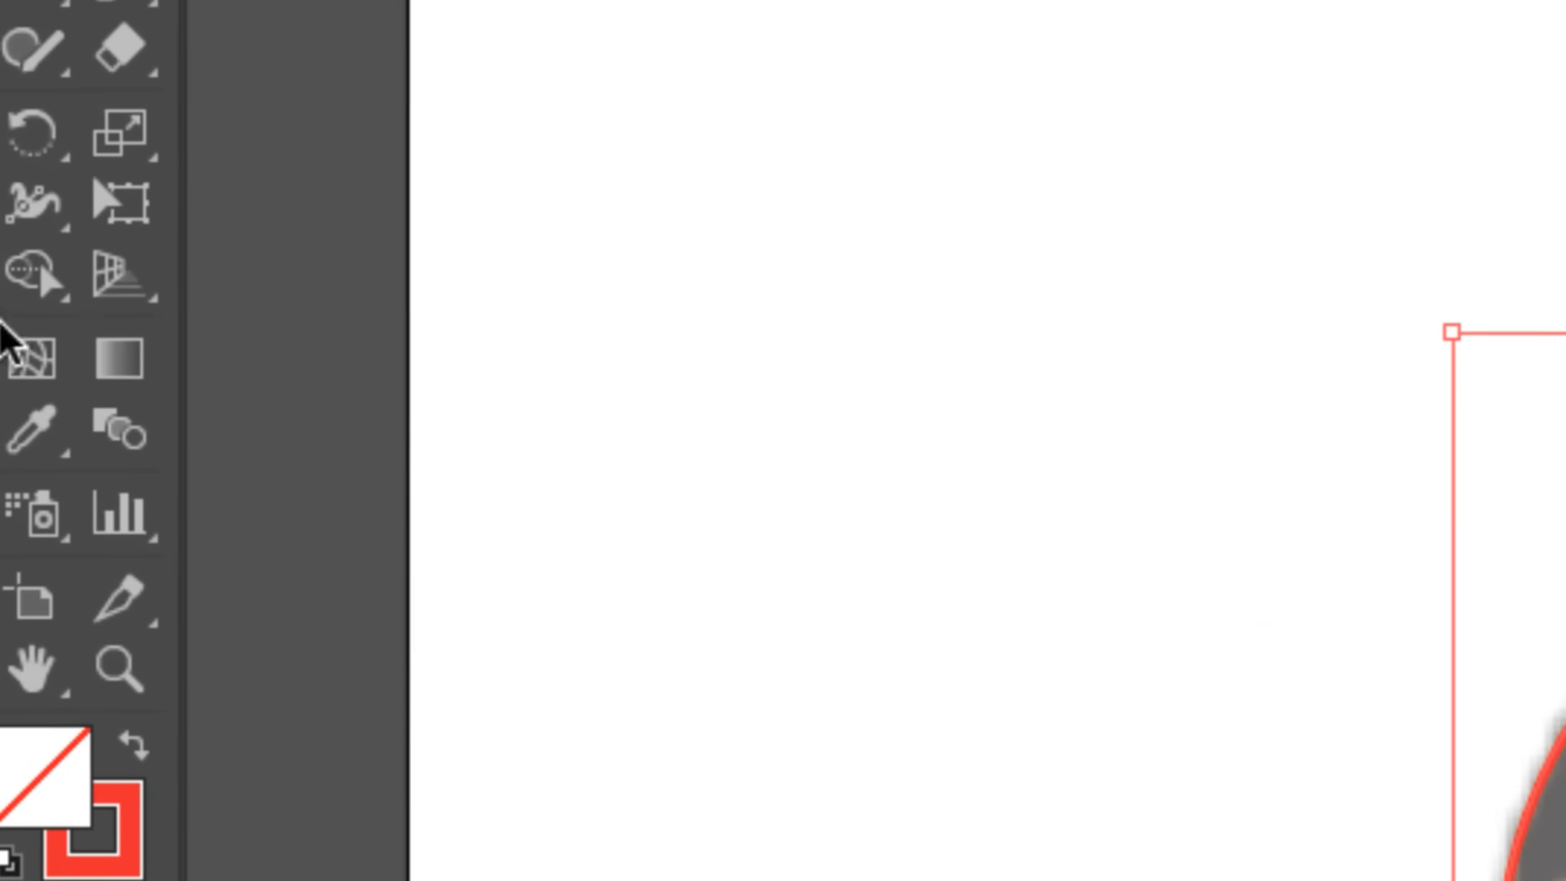
pyautogui.click(36, 278)
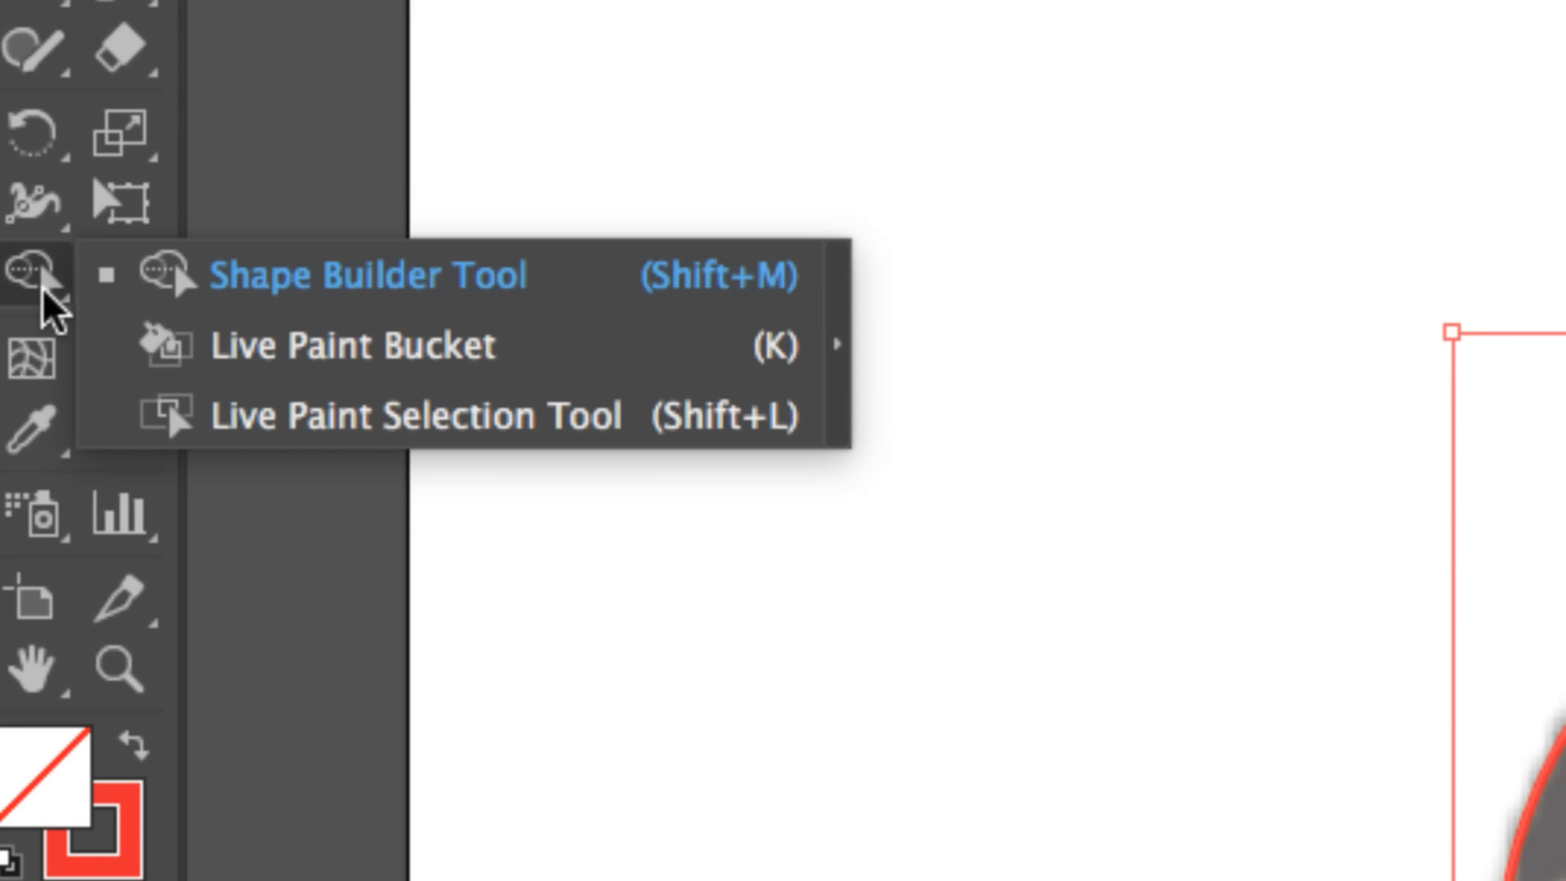
pyautogui.click(253, 290)
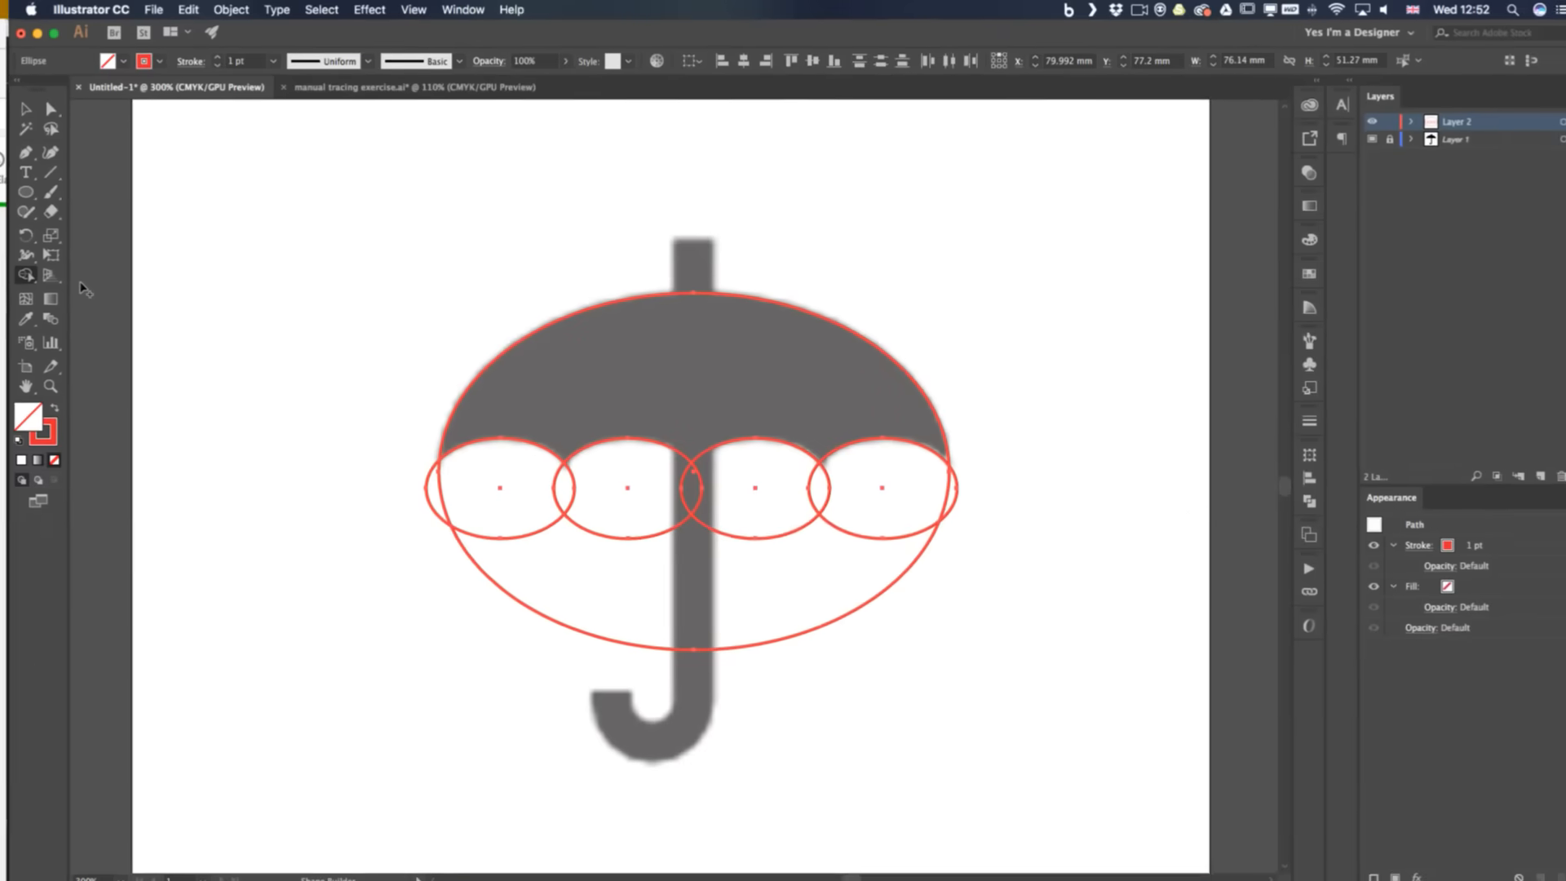
# Open the Keyboard Shortcuts settings and show the shortcuts for Tools
pyautogui.click(178, 9)
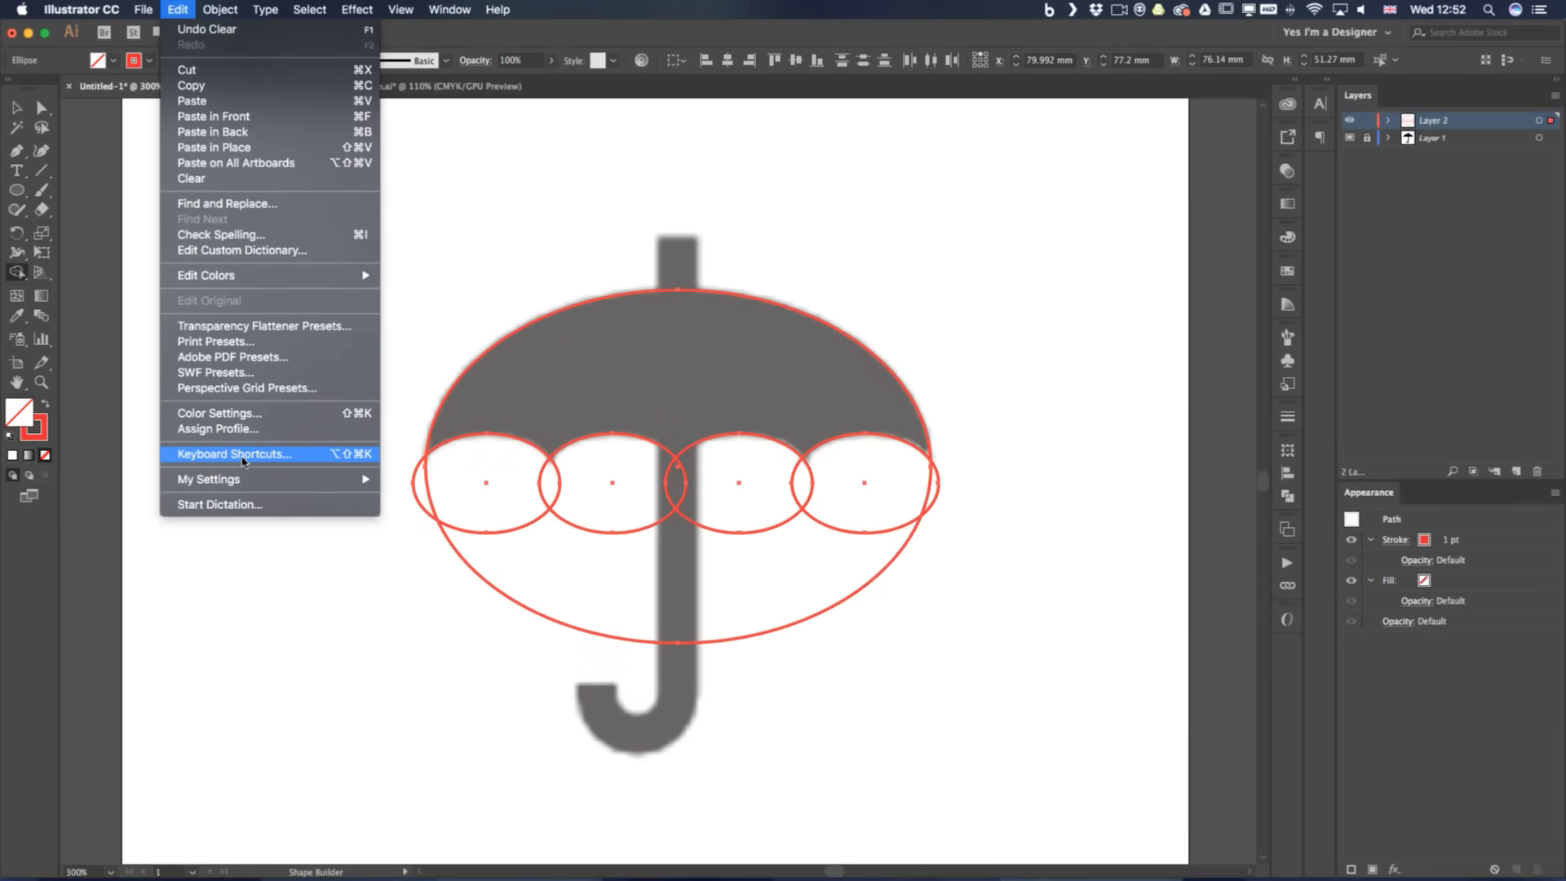
pyautogui.click(242, 458)
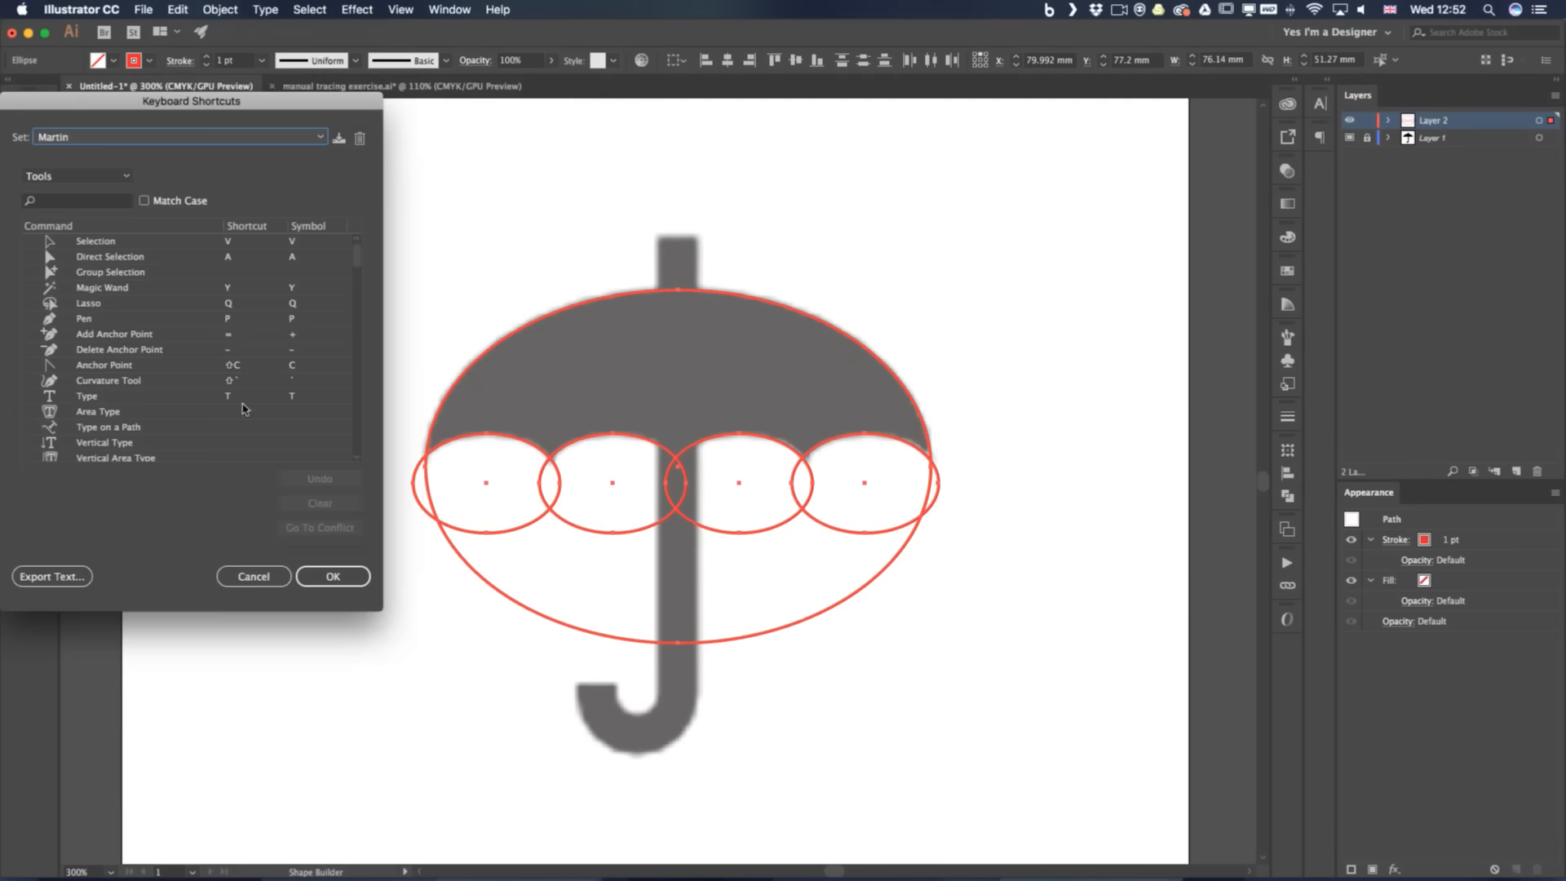
pyautogui.click(73, 176)
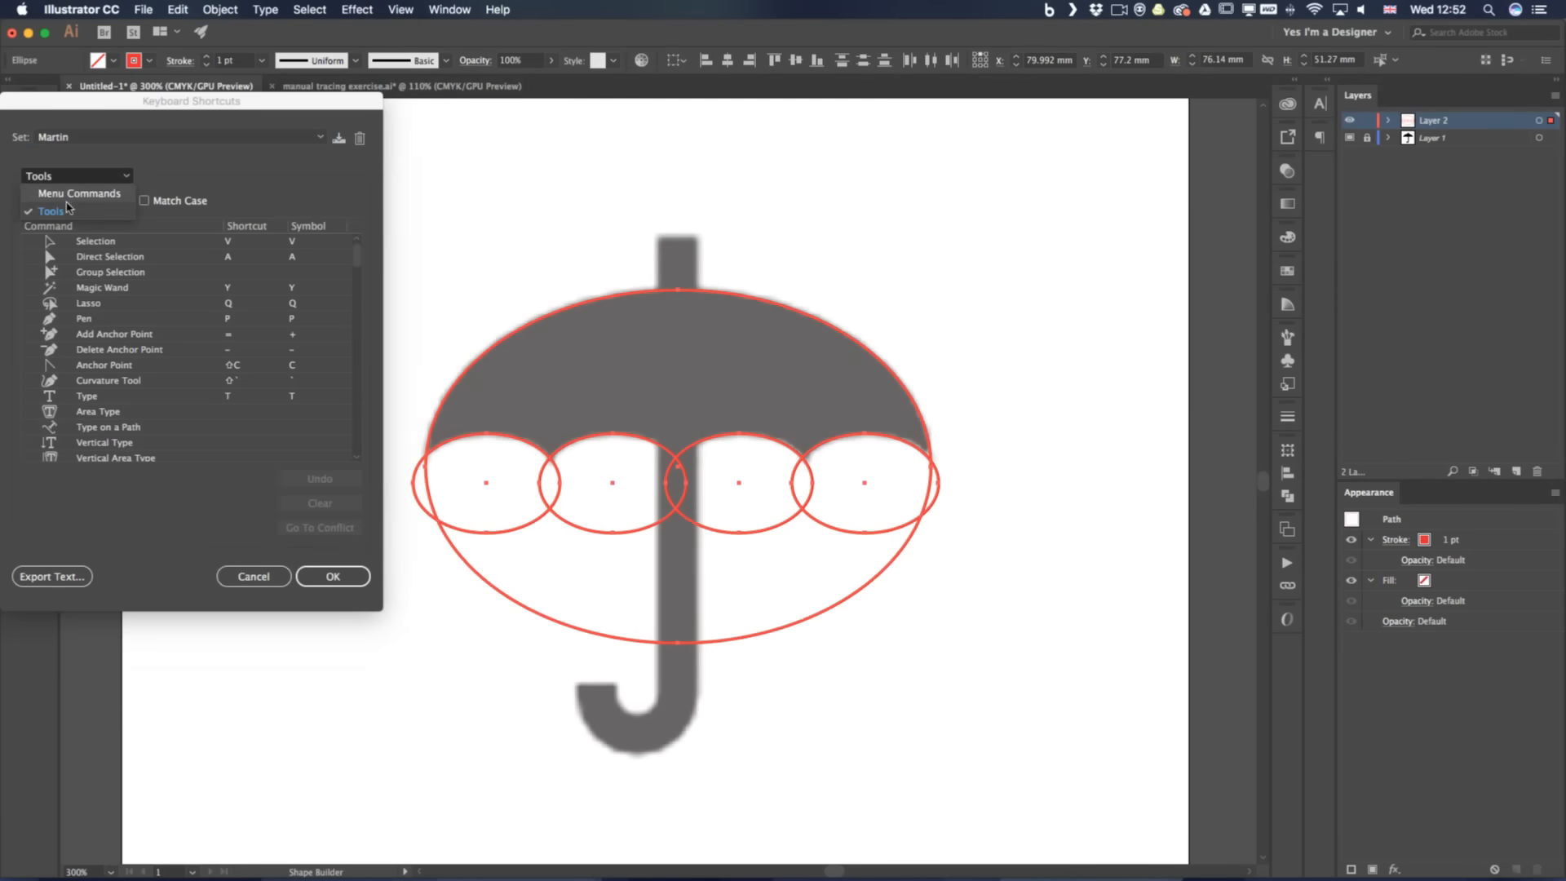
pyautogui.click(65, 214)
# Assign the shortcut S to the Shape Builder tool and save the change by overwriting the existing shortcut set
pyautogui.scroll(-6, 195, 451)
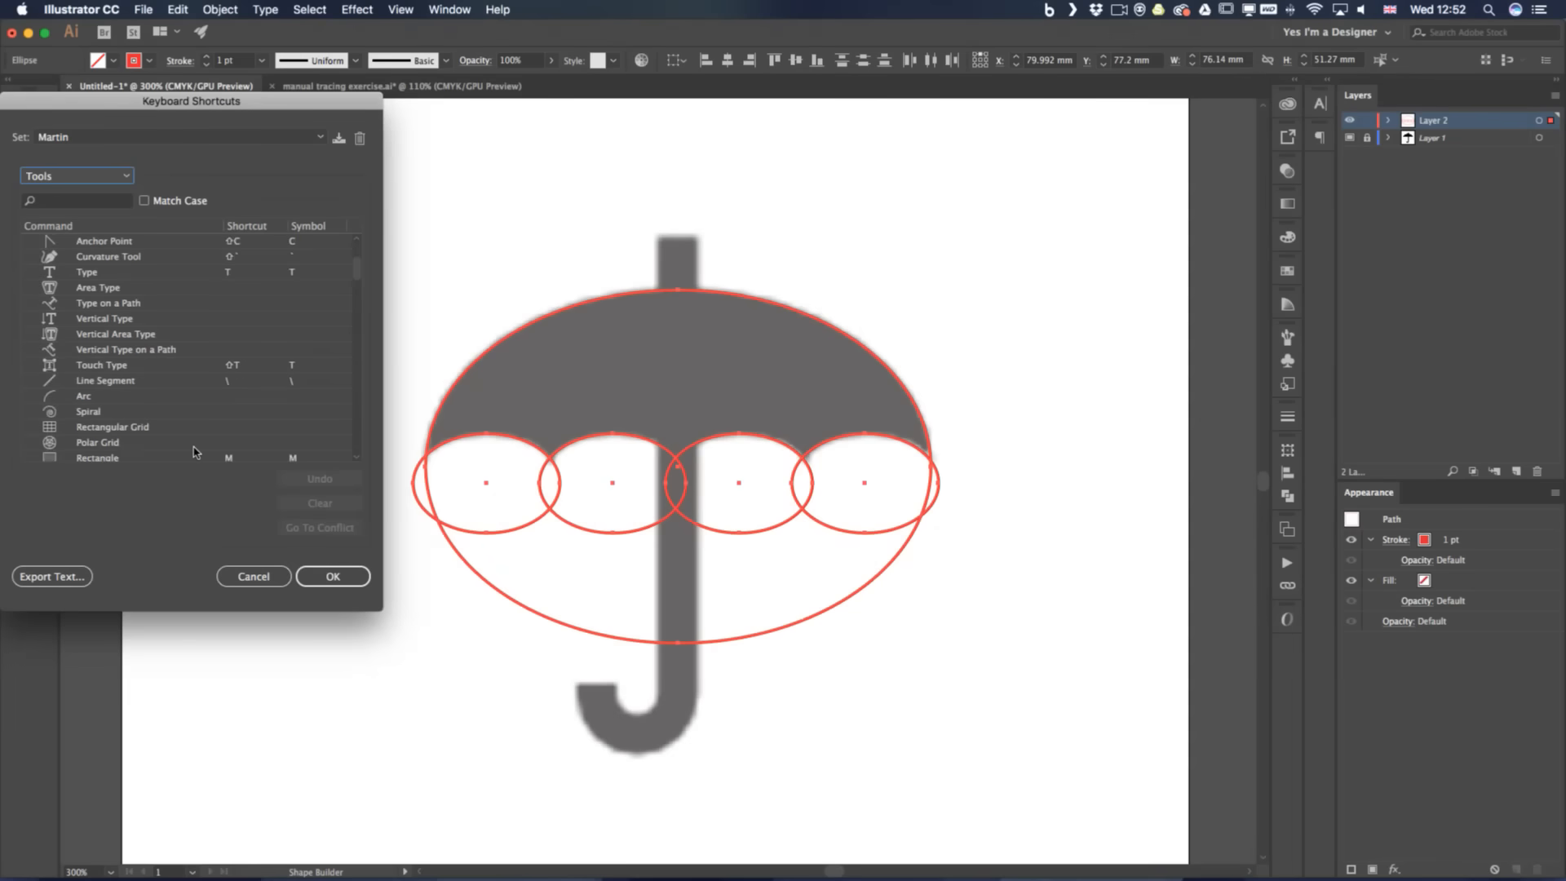
pyautogui.scroll(-6, 196, 451)
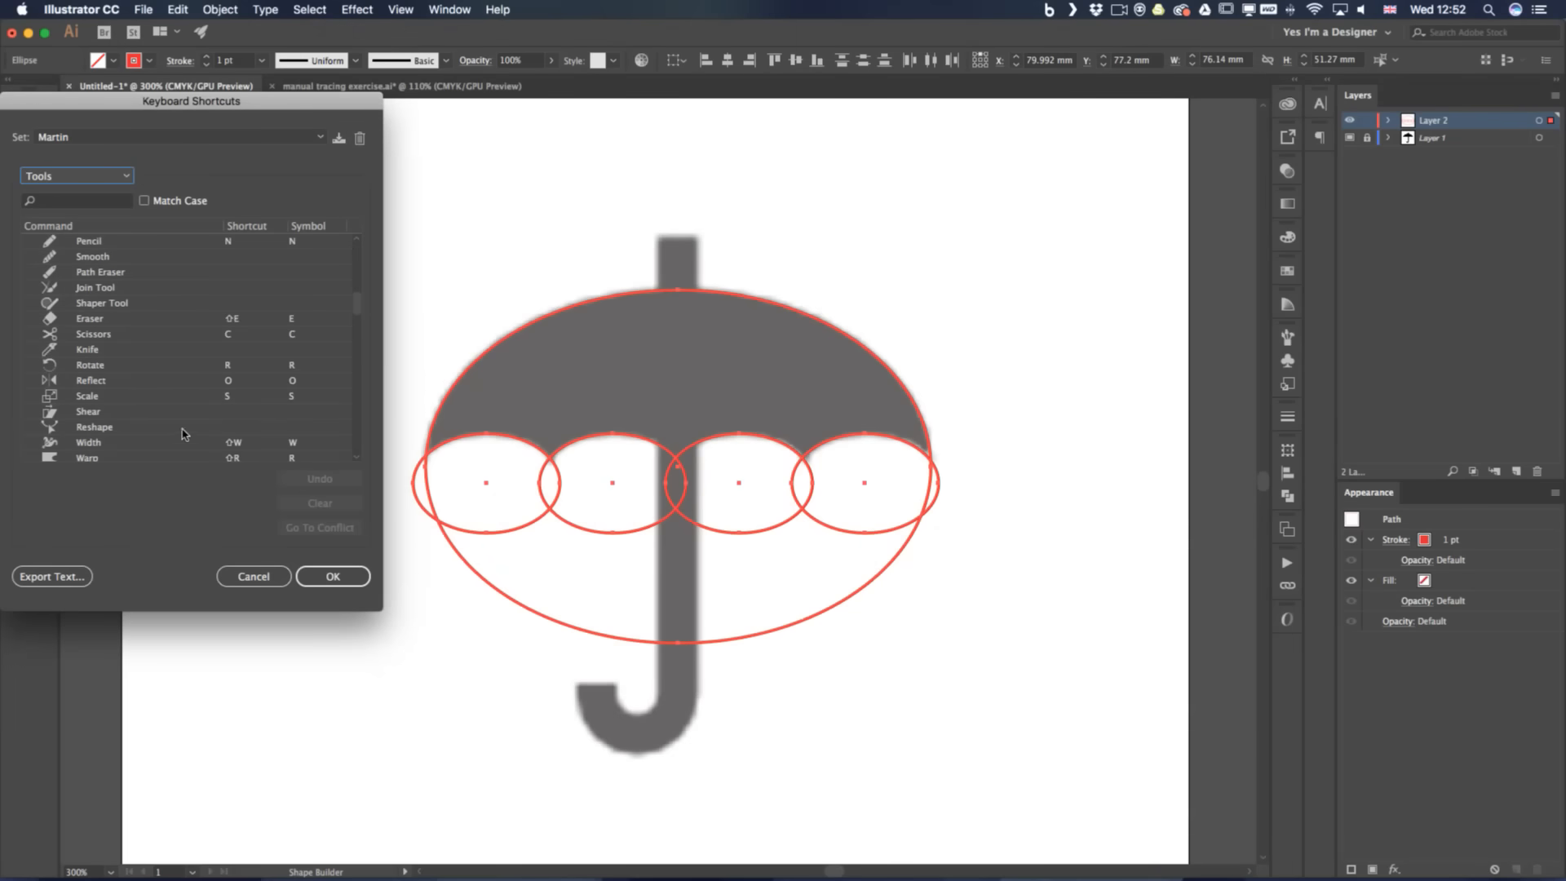
pyautogui.scroll(-5, 150, 358)
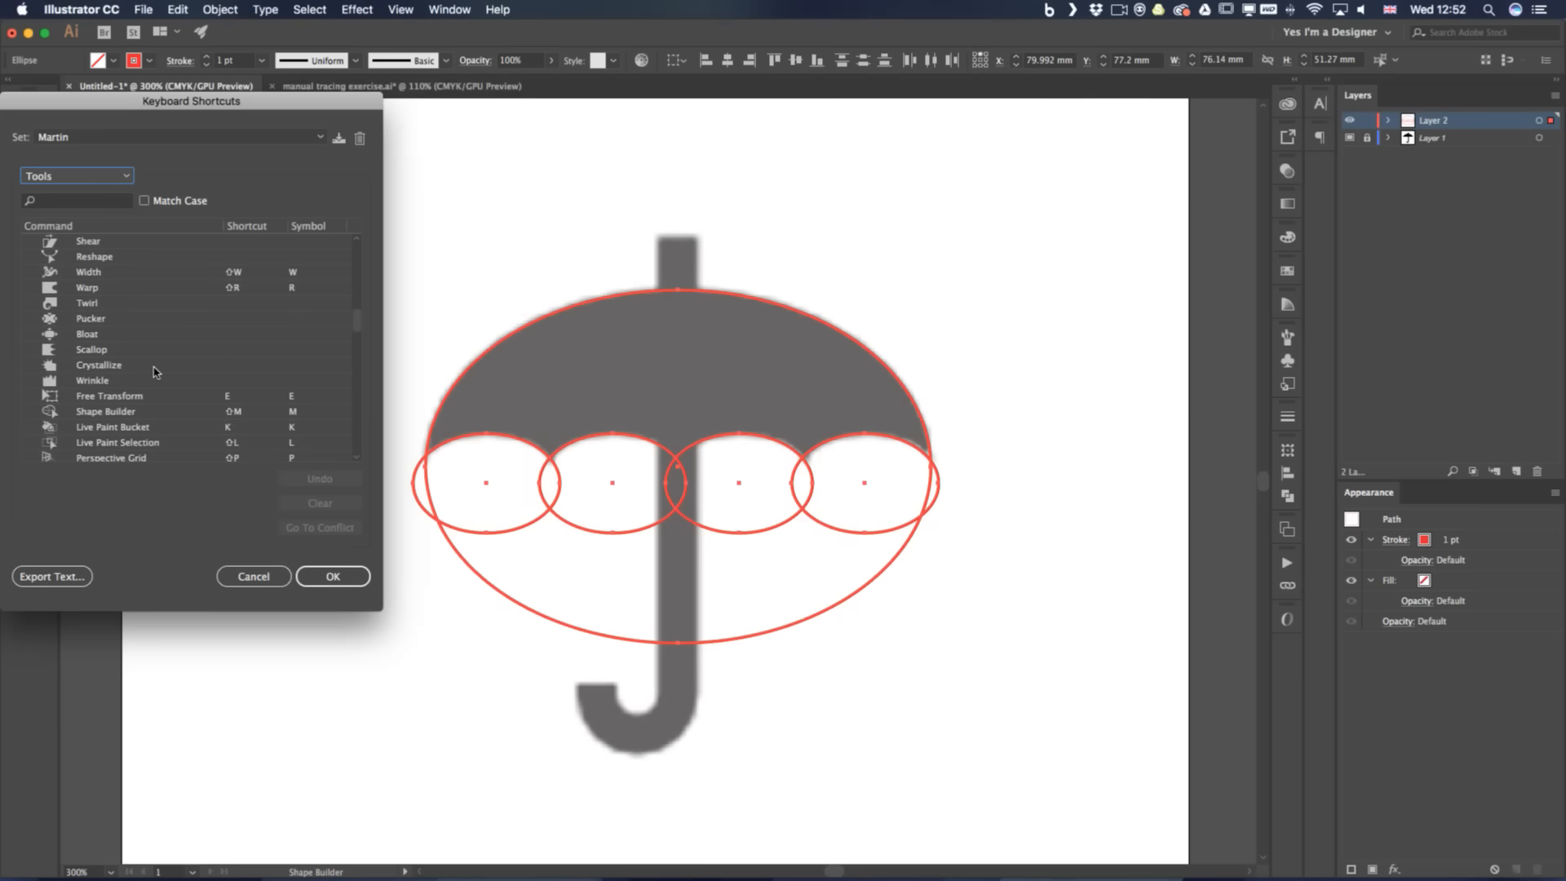
pyautogui.scroll(-1, 156, 372)
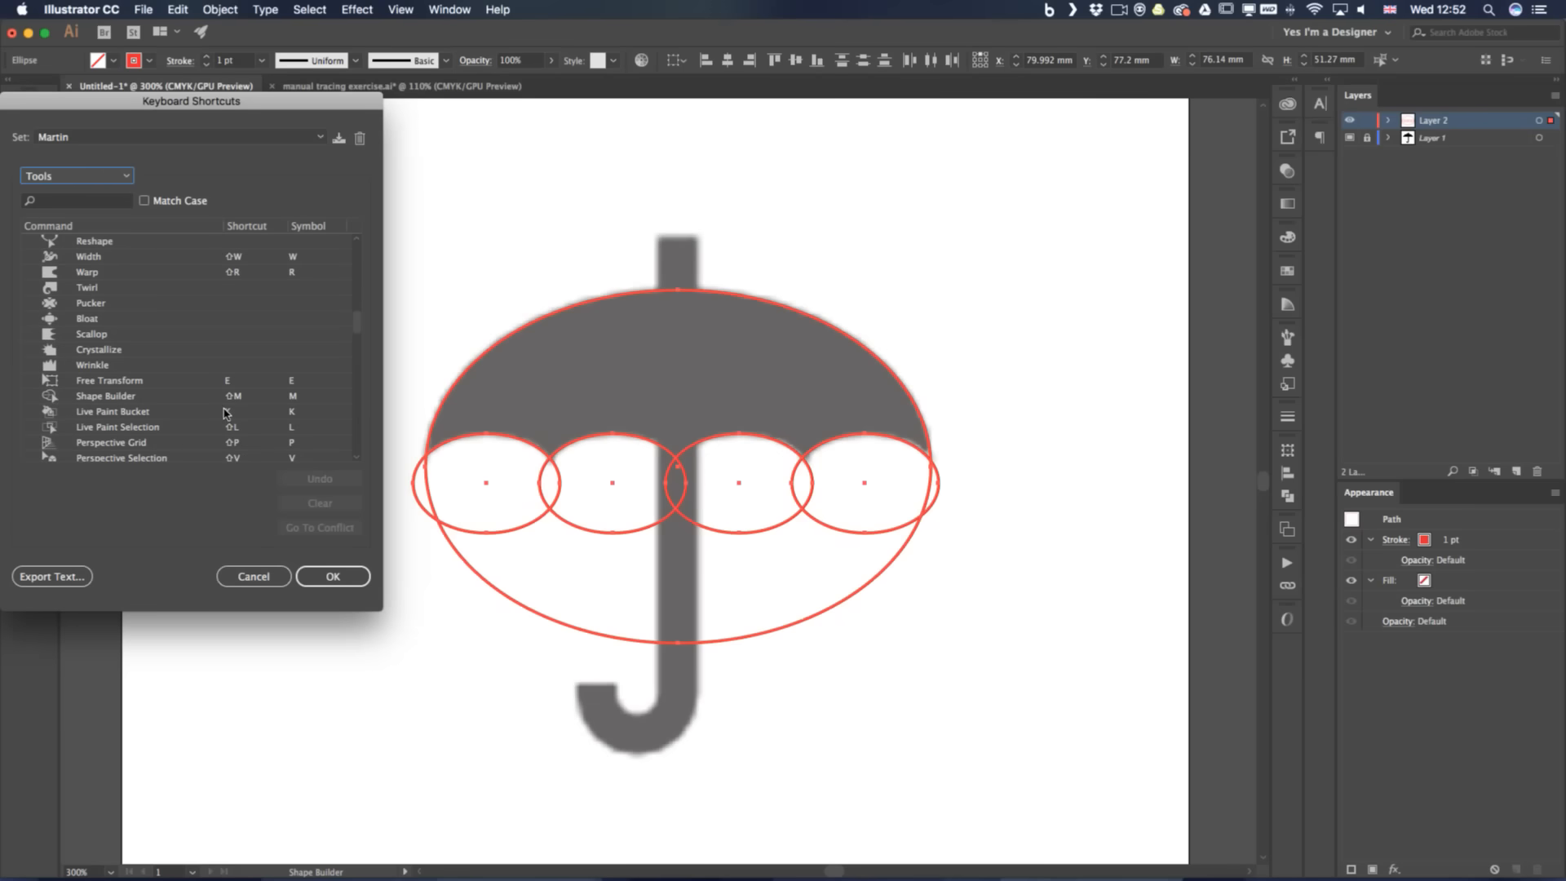
pyautogui.click(229, 413)
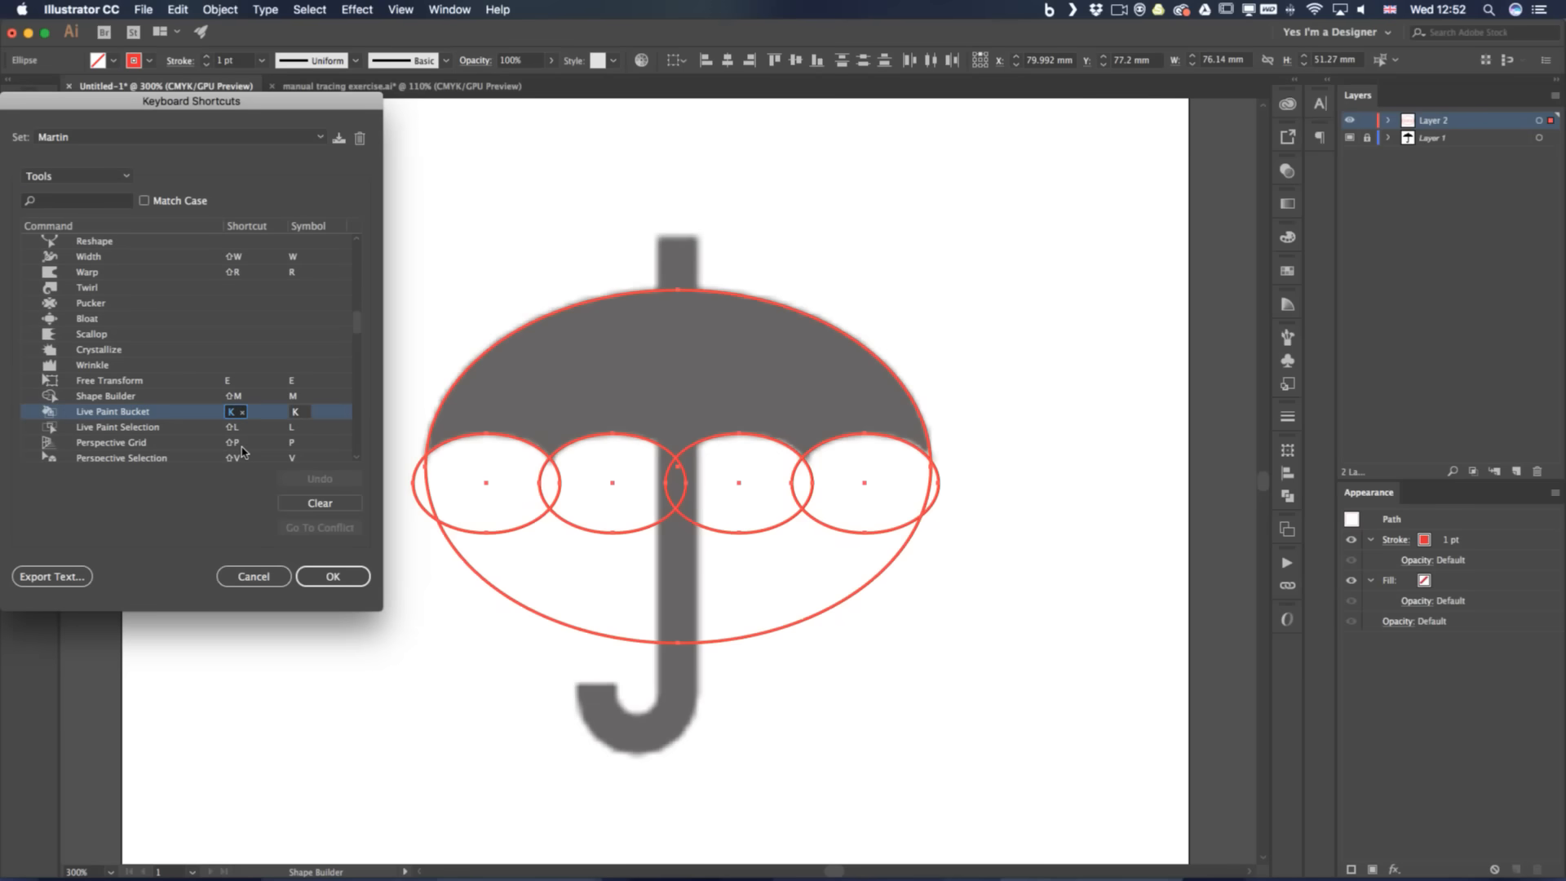
pyautogui.click(236, 396)
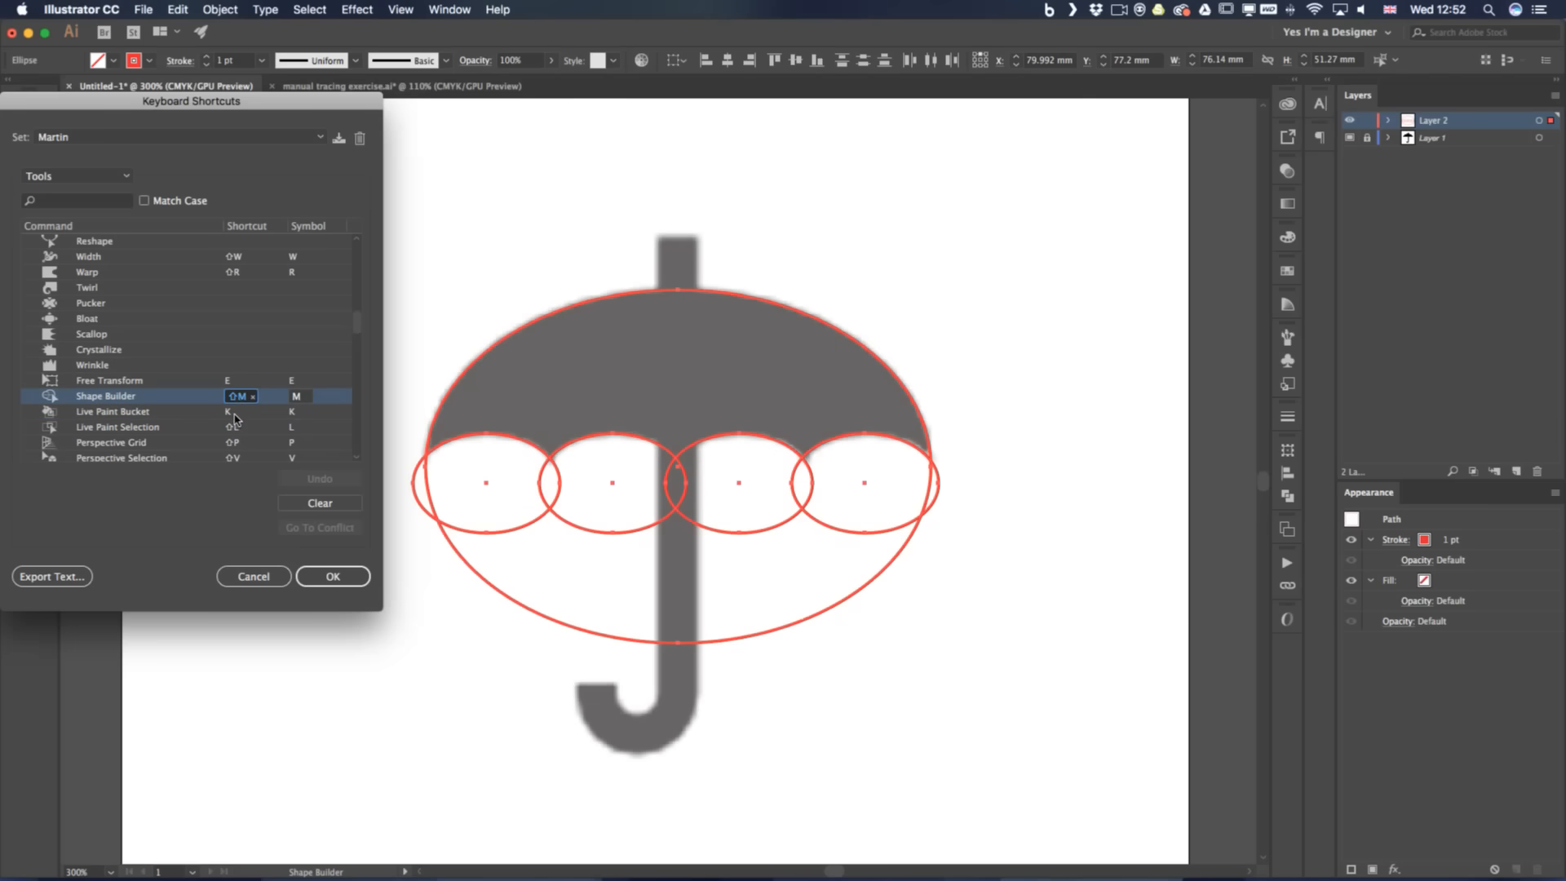
pyautogui.press('s')
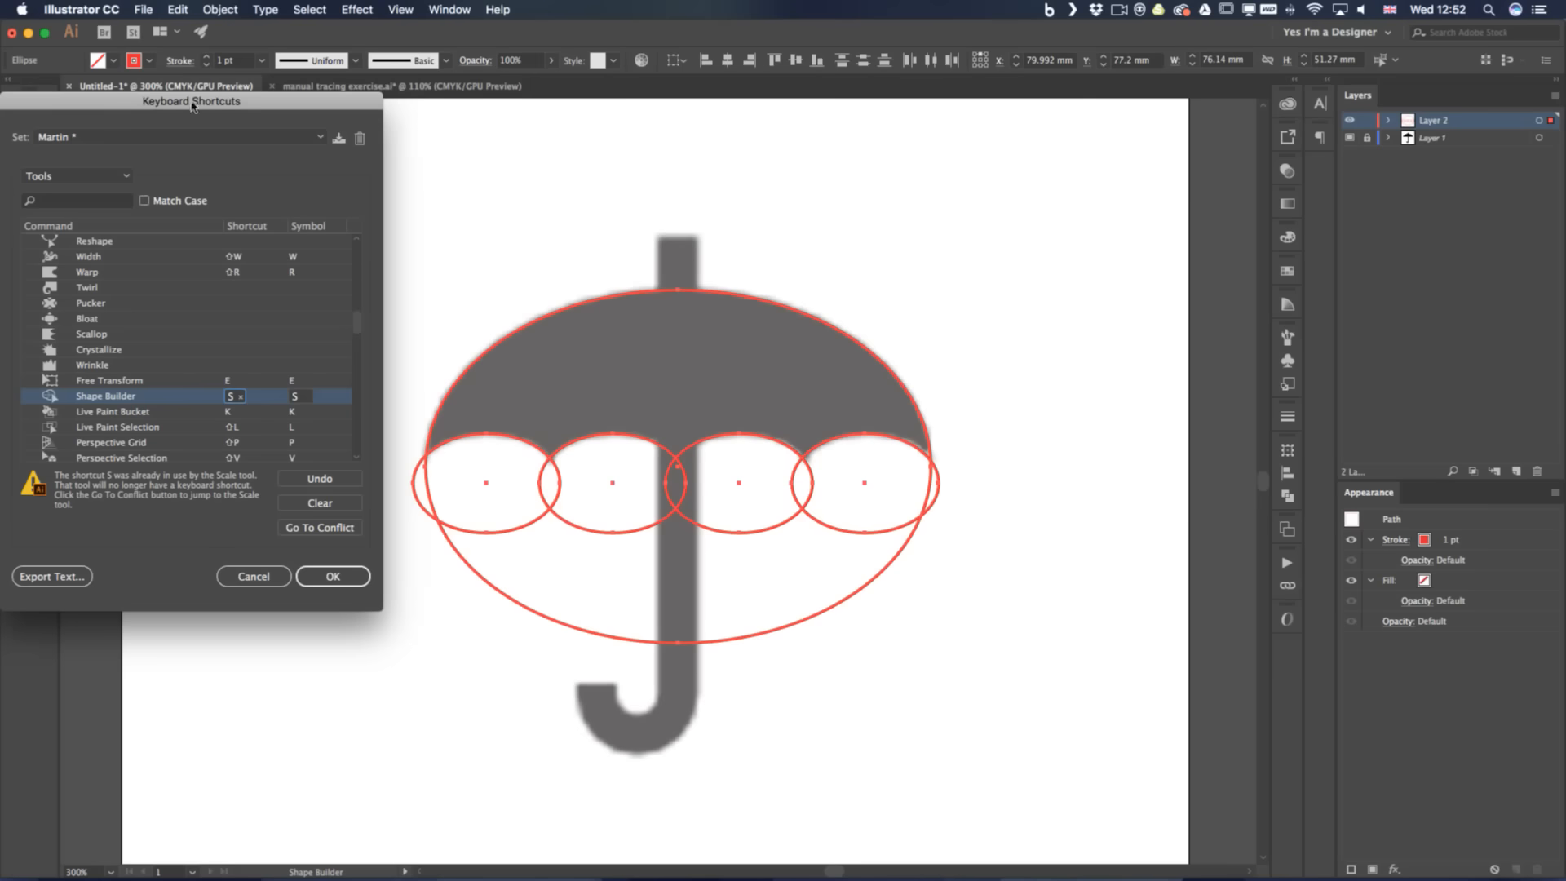
pyautogui.moveTo(193, 108); pyautogui.dragTo(351, 120)
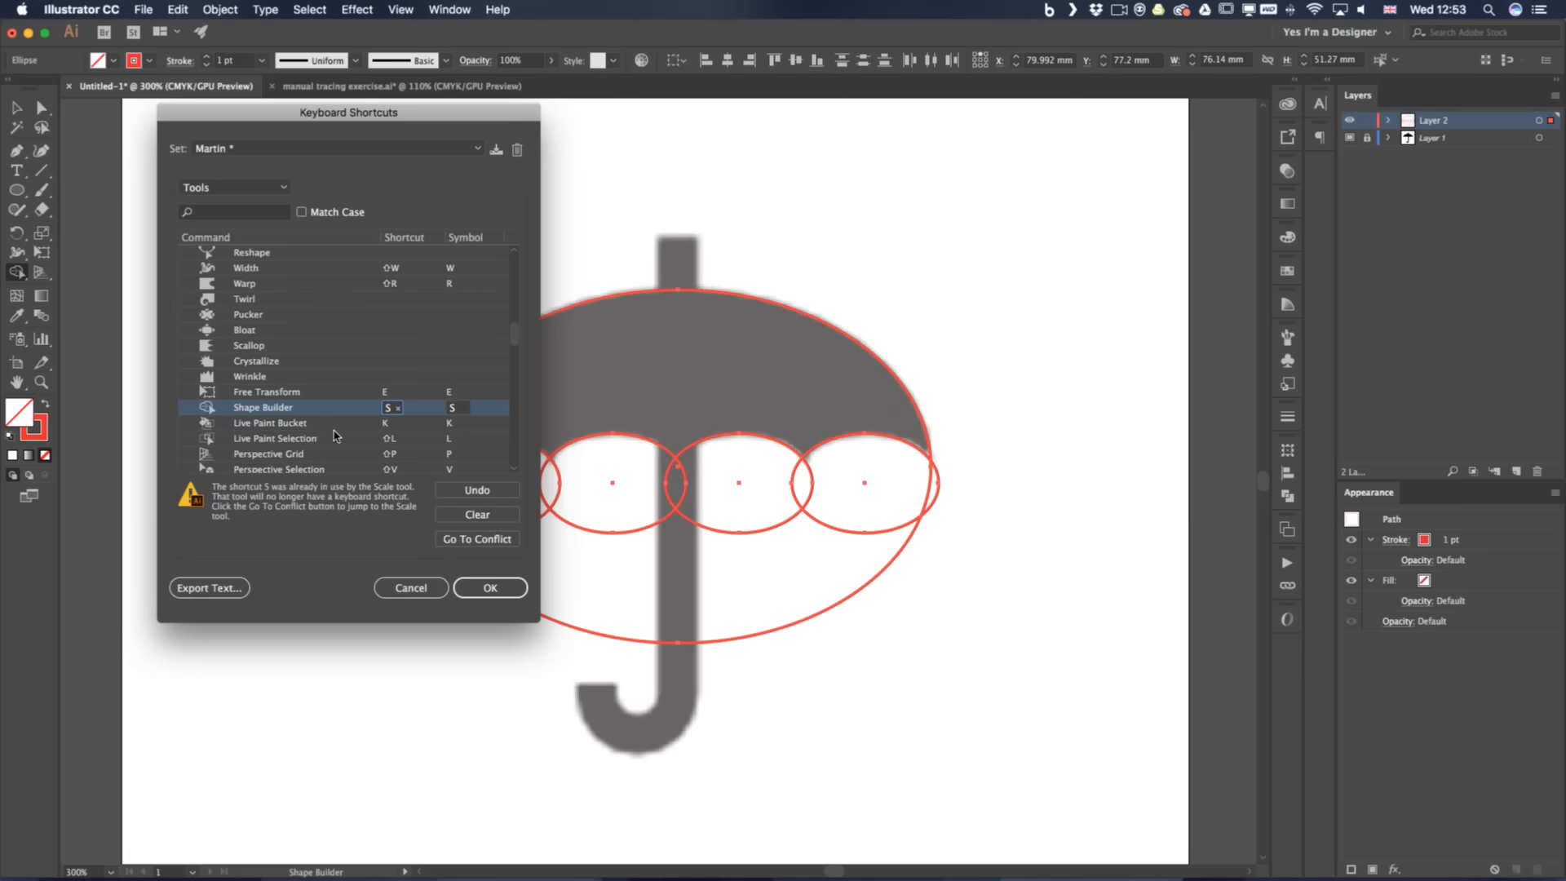
pyautogui.click(489, 590)
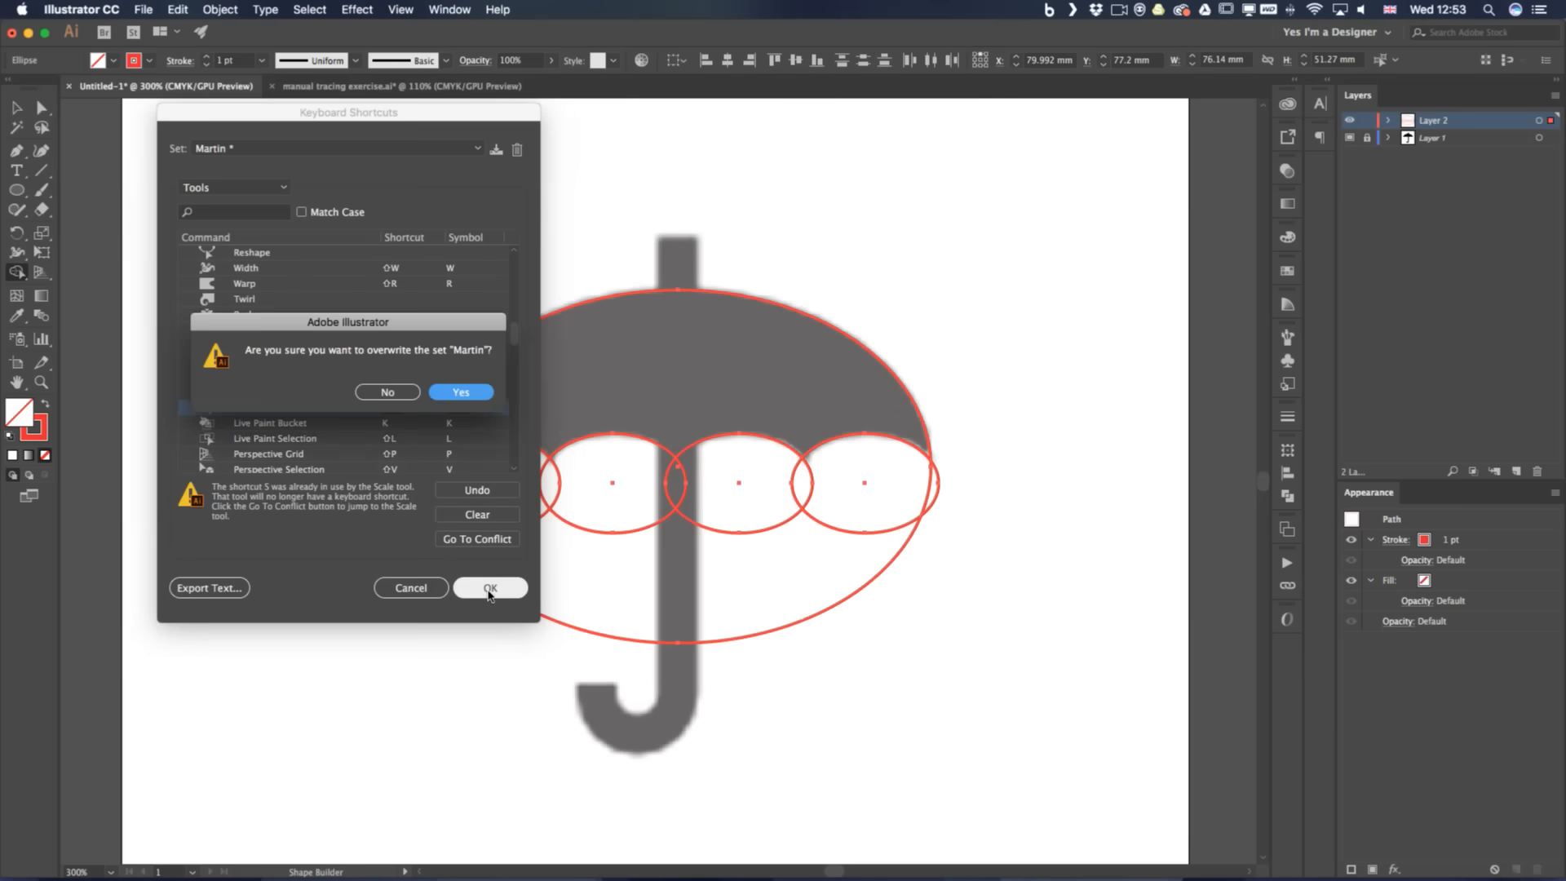
pyautogui.click(461, 394)
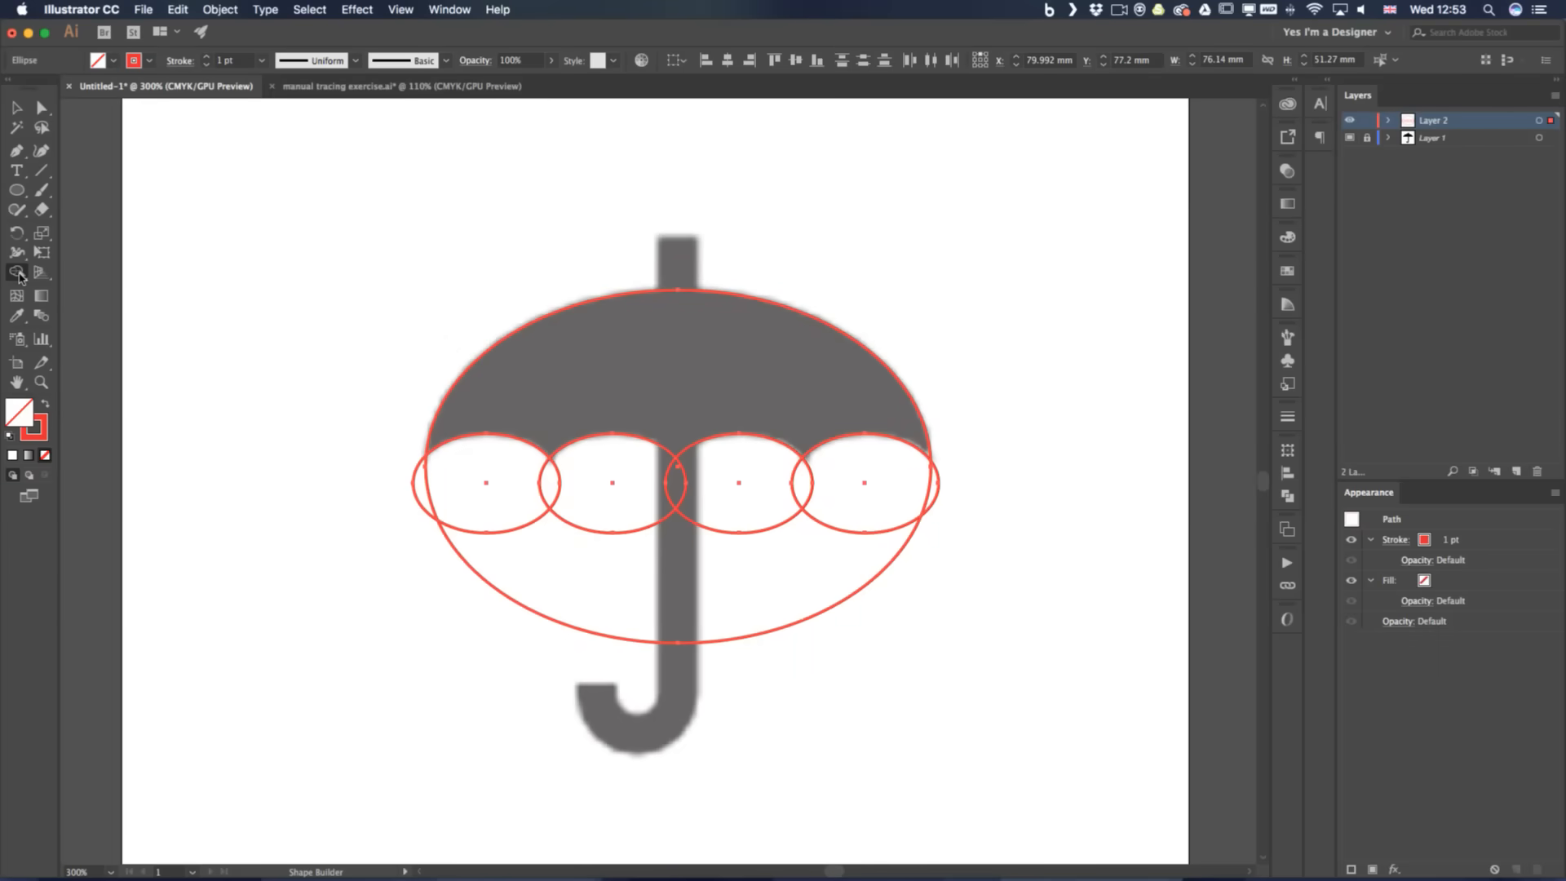
# Pick the Shape Builder tool, deselect all the ellipses and try the tool with nothing selected
pyautogui.click(18, 274)
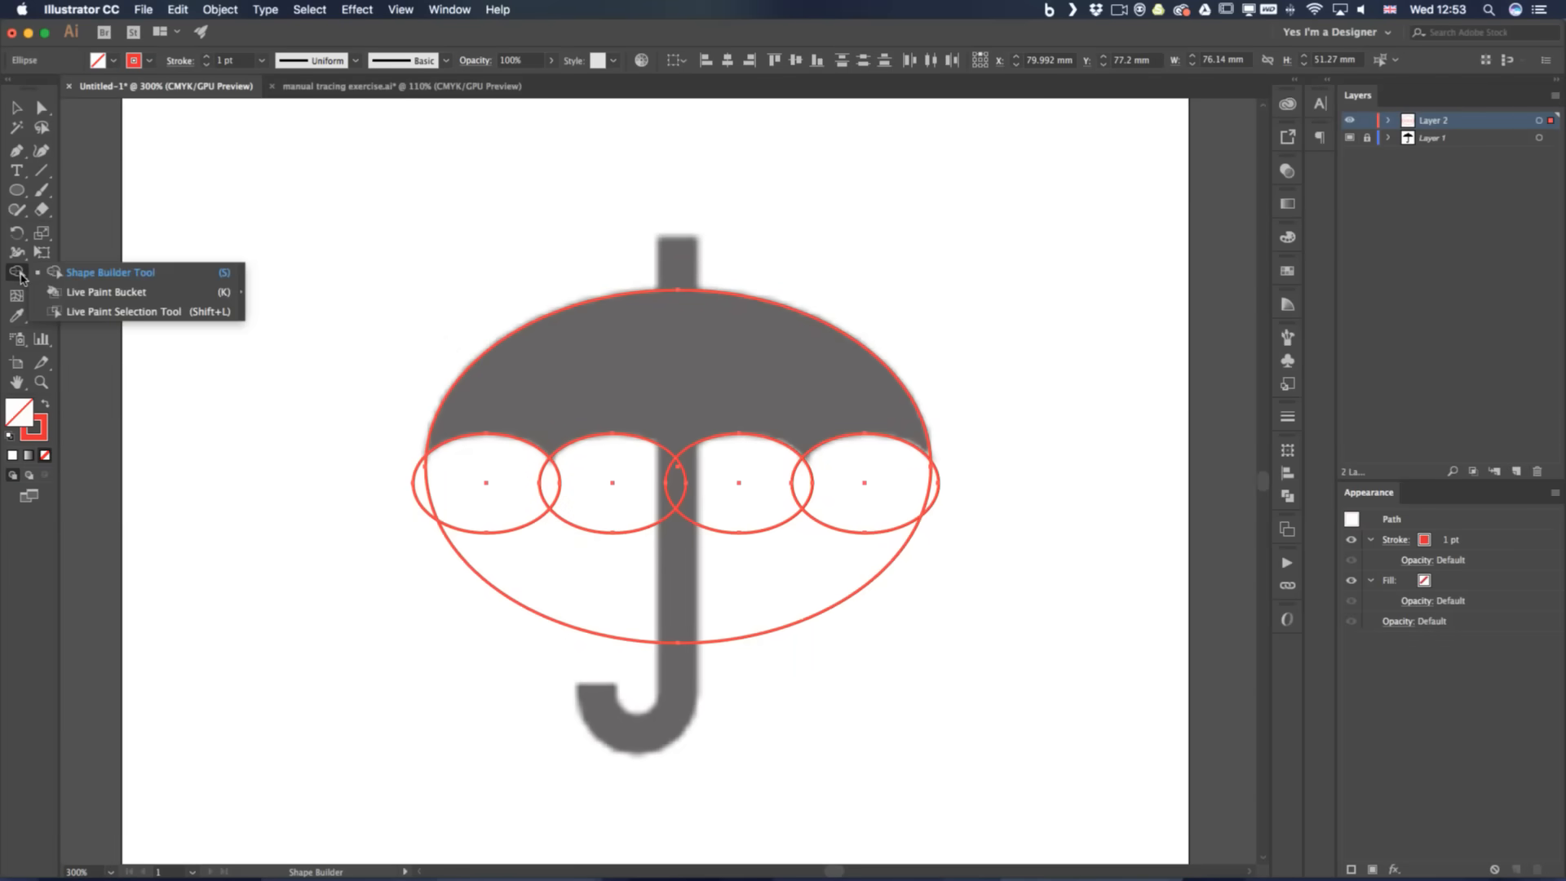
pyautogui.click(237, 274)
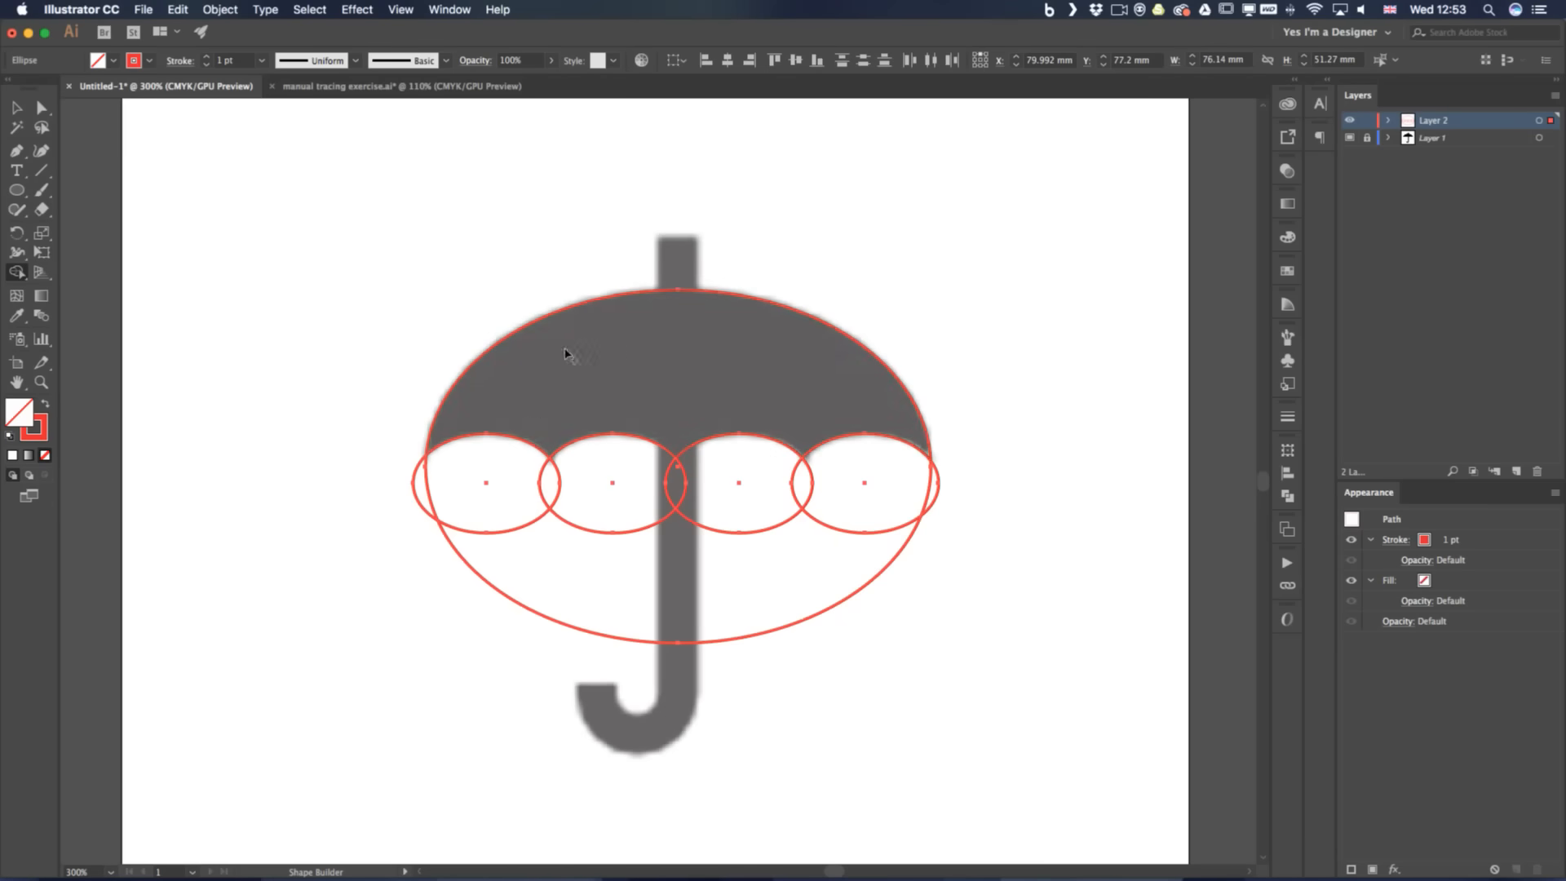
pyautogui.press('v')
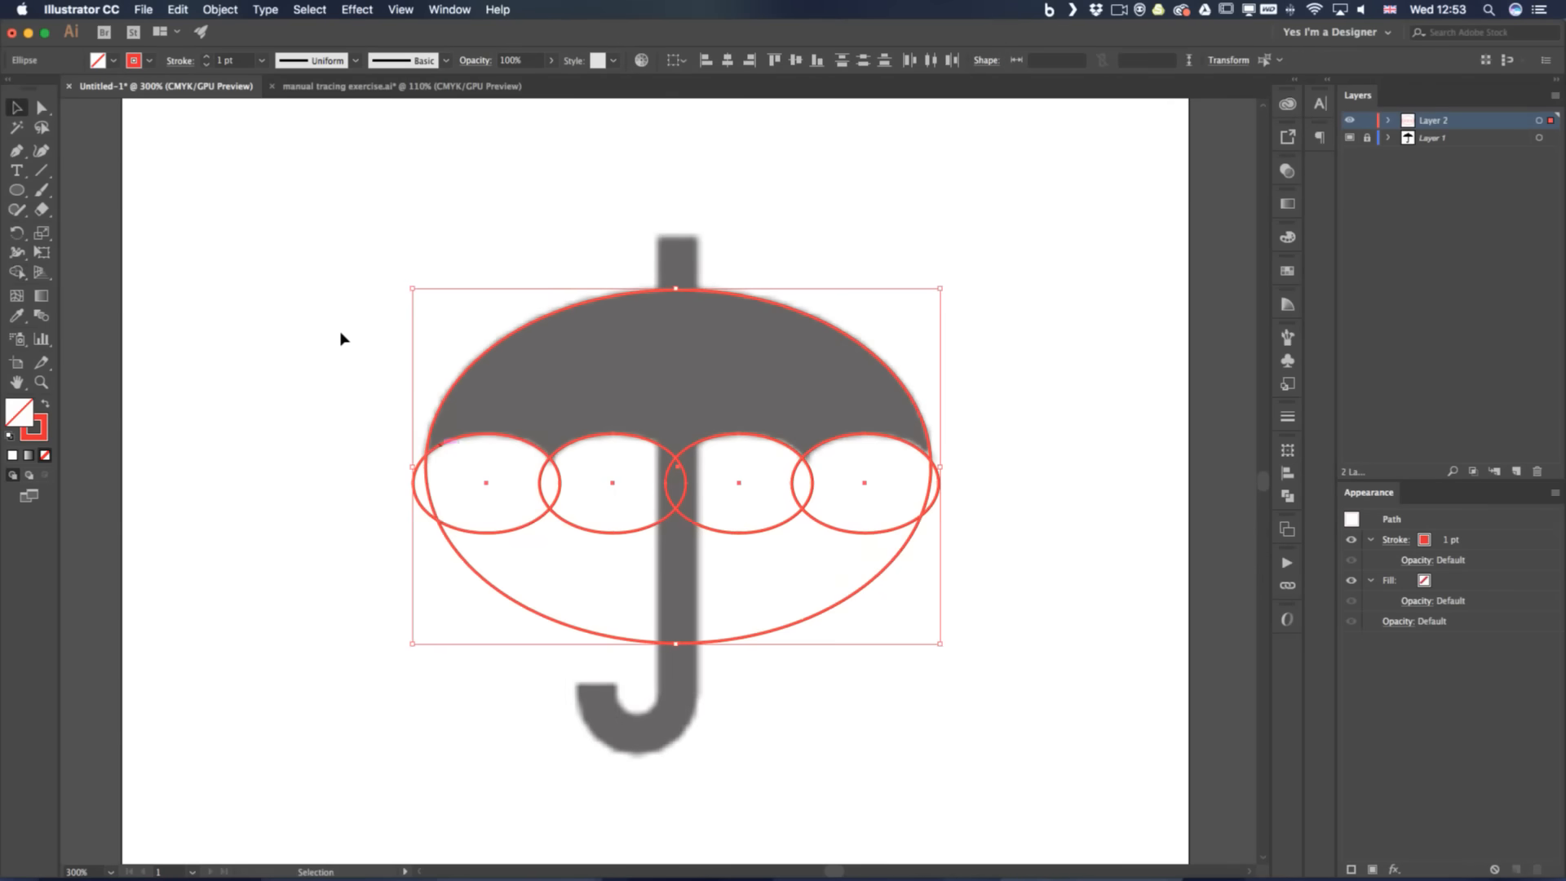
pyautogui.click(309, 312)
pyautogui.hotkey('shift', 'm')
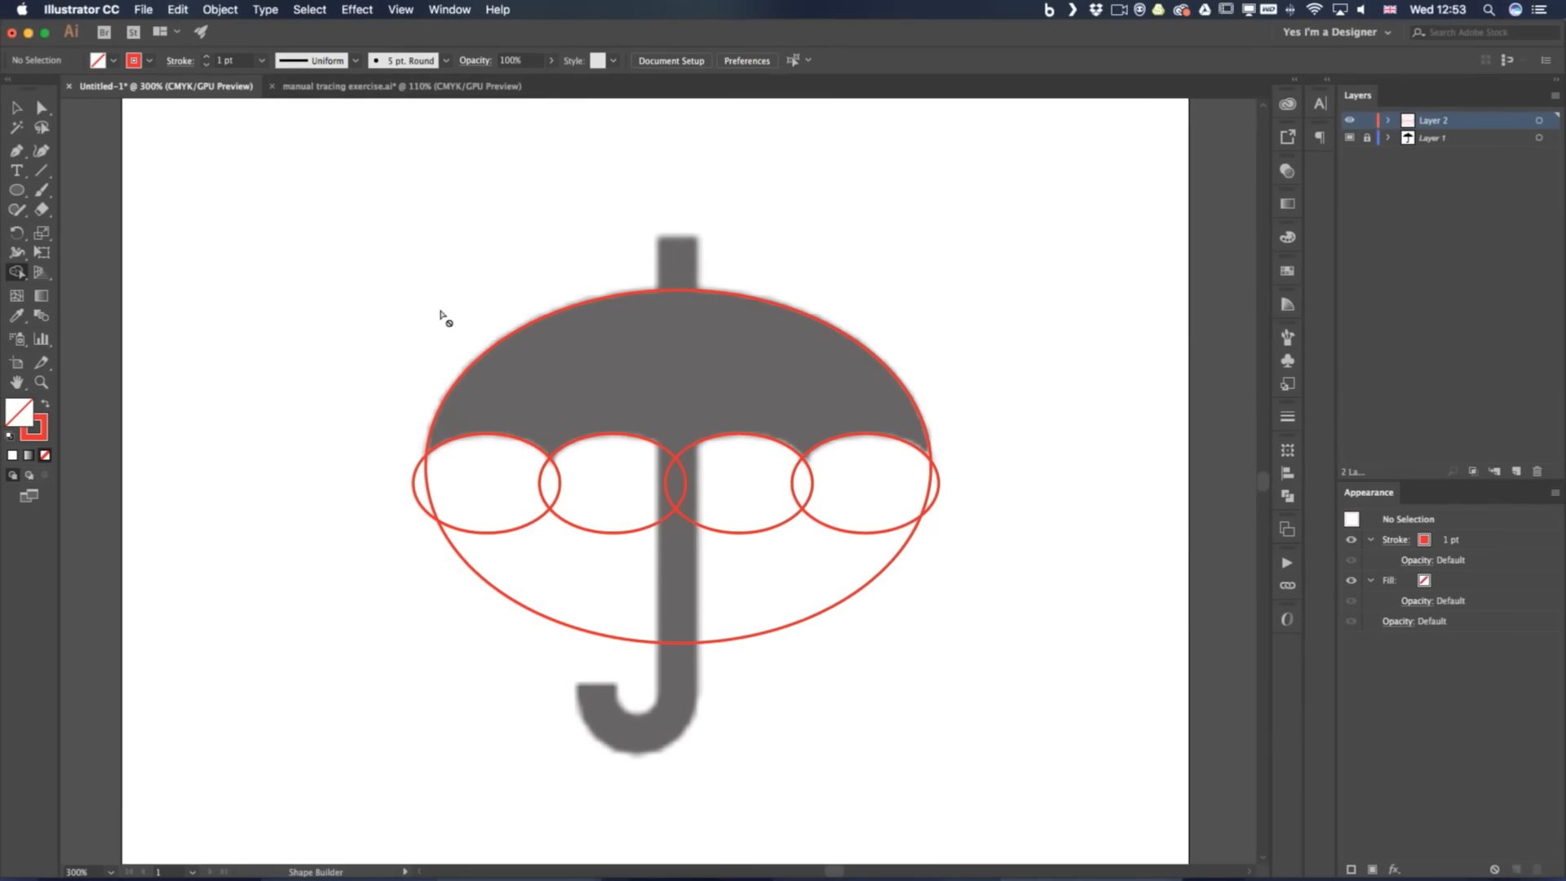
# Select all the ellipses, try removing the scallop and lower canopy regions with Shape Builder, and undo the removal
pyautogui.press('v')
pyautogui.press('super+a')
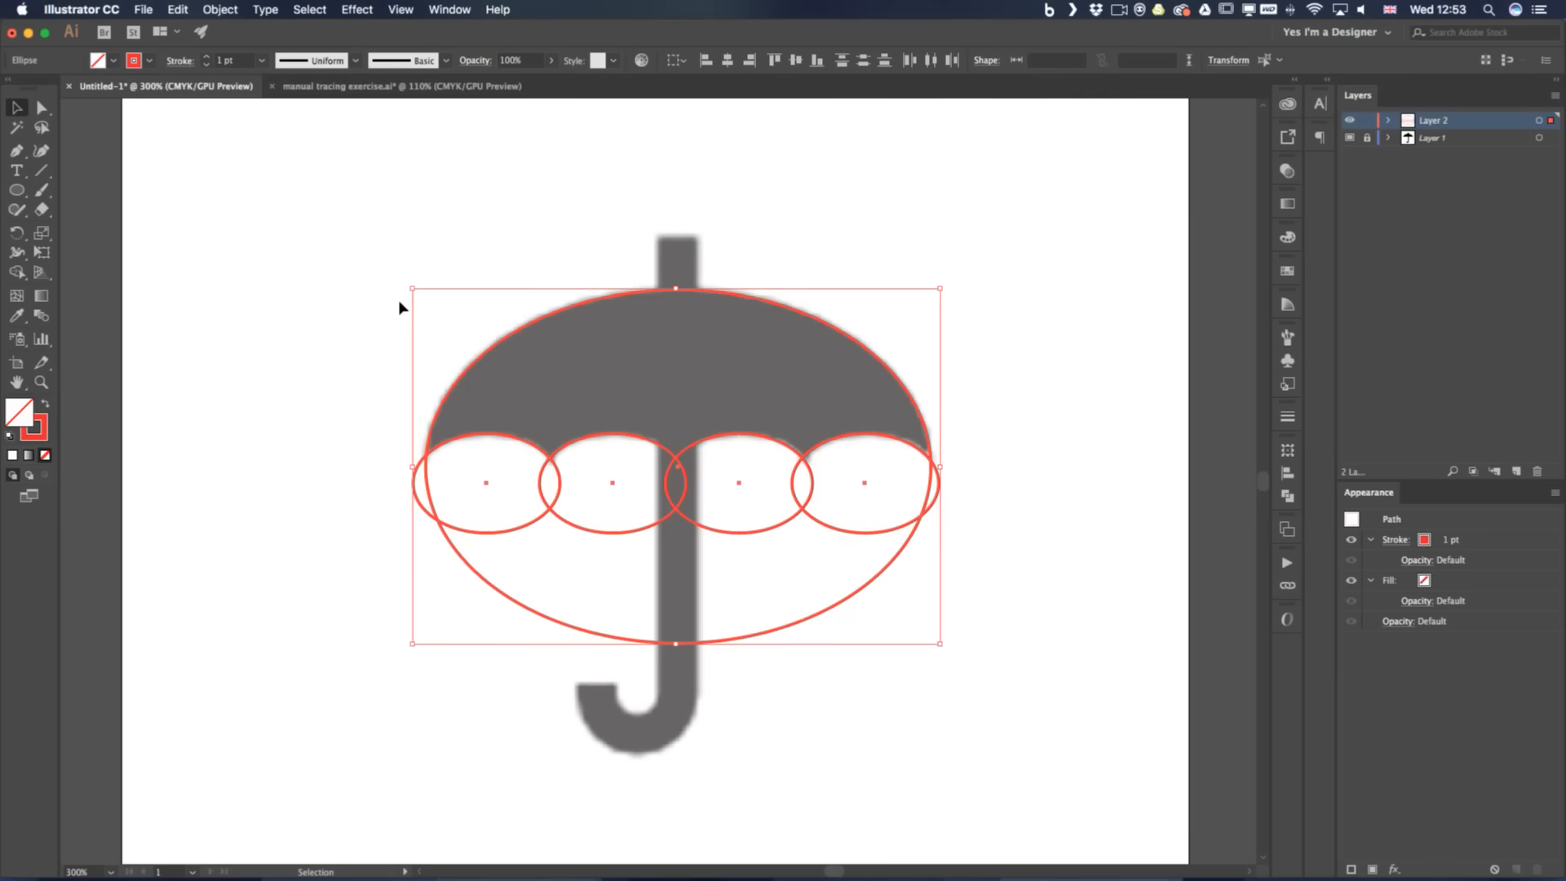
pyautogui.hotkey('shift', 'm')
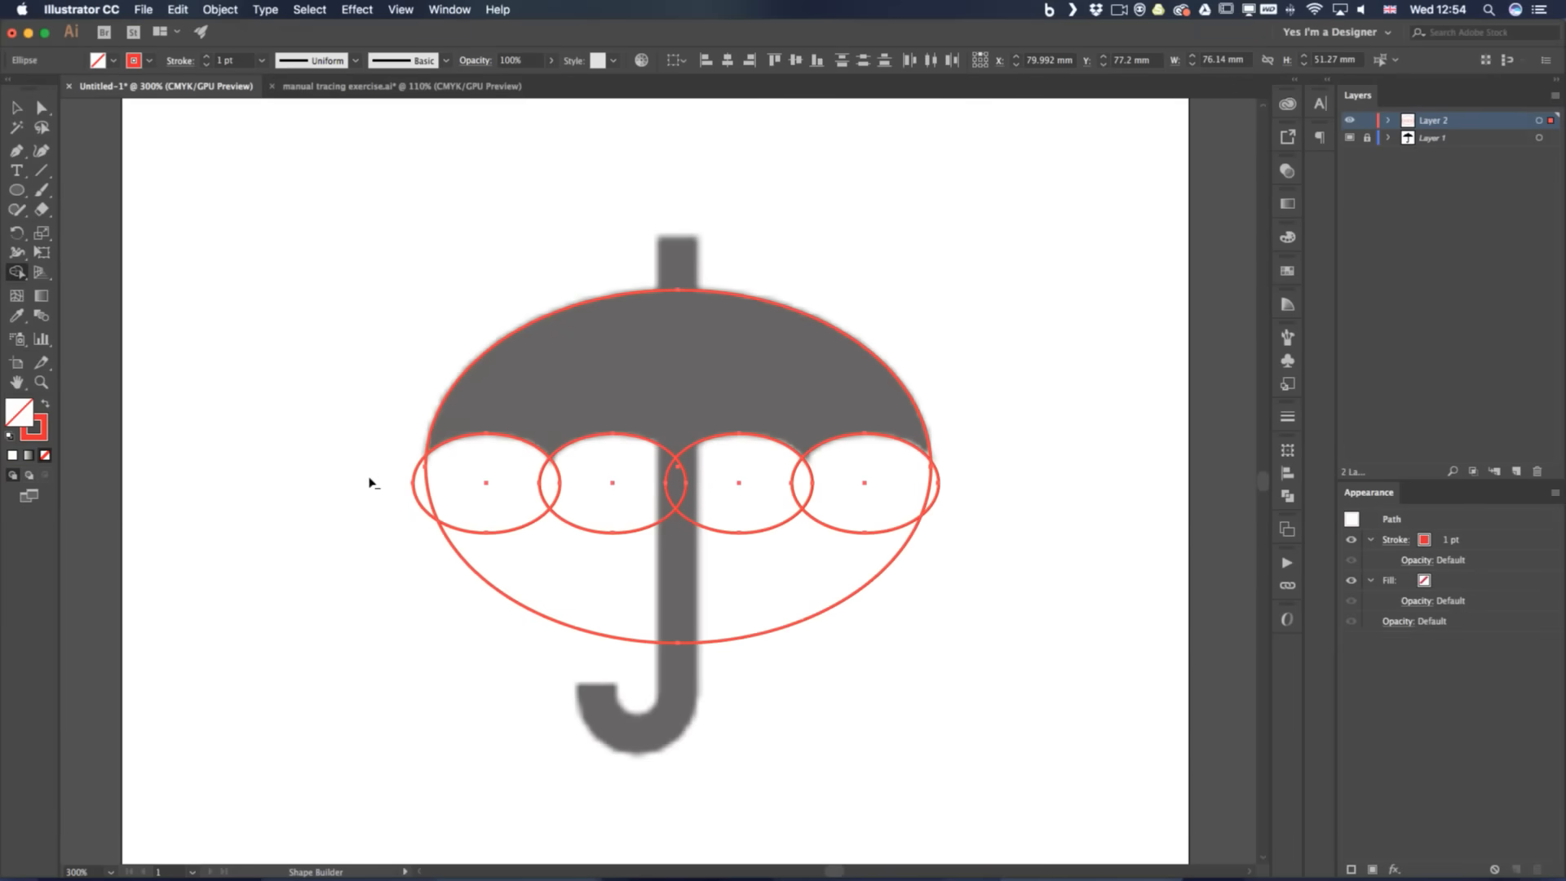
pyautogui.moveTo(368, 478)
pyautogui.mouseDown()
pyautogui.moveTo(882, 494)
pyautogui.moveTo(965, 511)
pyautogui.moveTo(896, 572)
pyautogui.moveTo(663, 575)
pyautogui.mouseUp()
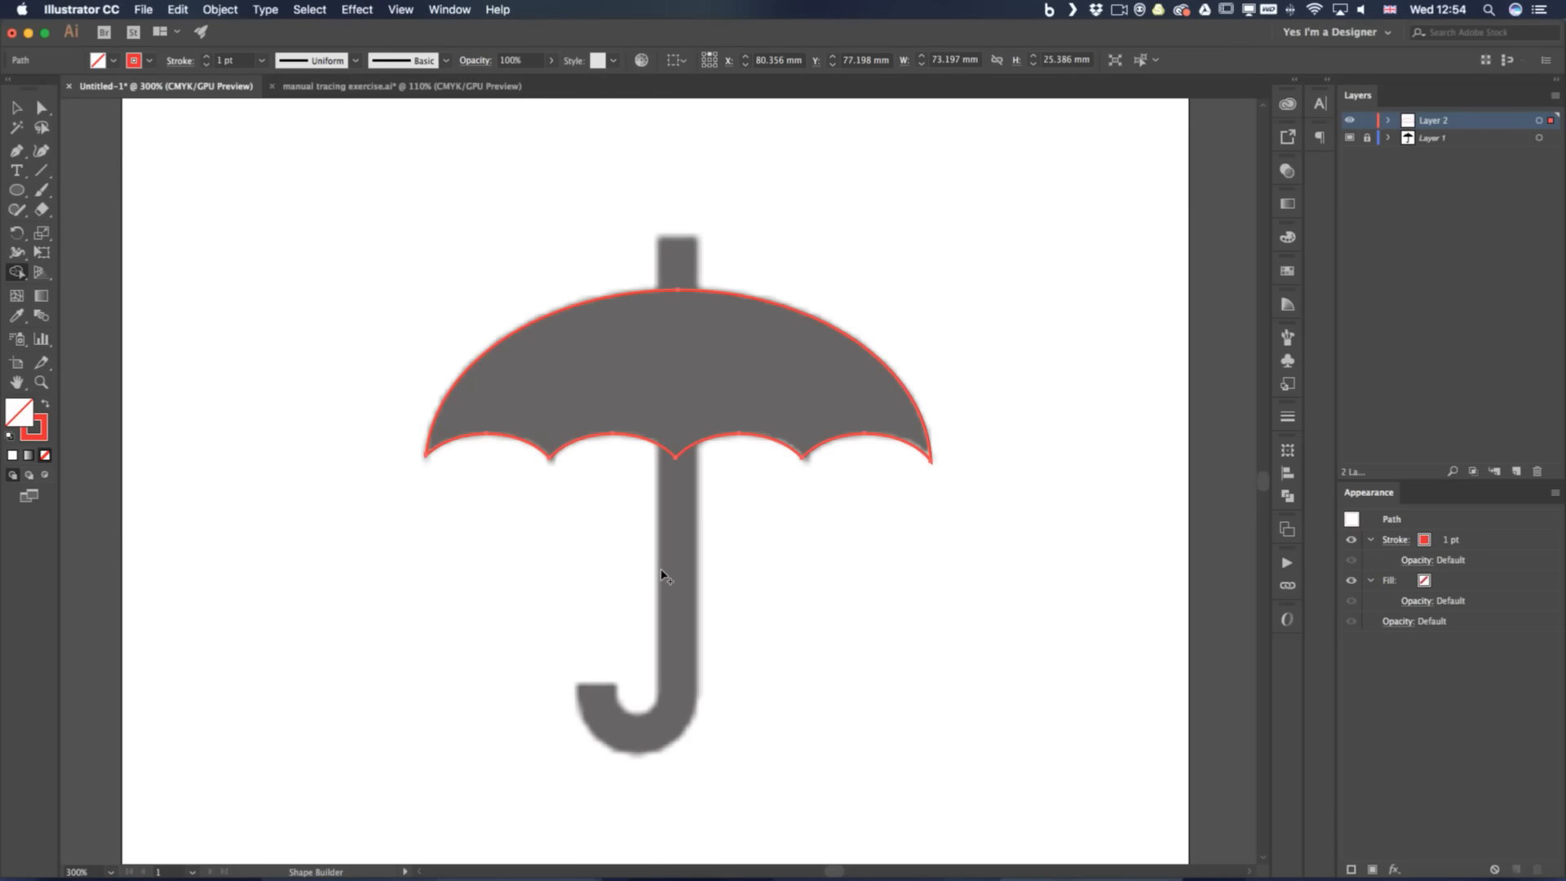
pyautogui.press('super+z')
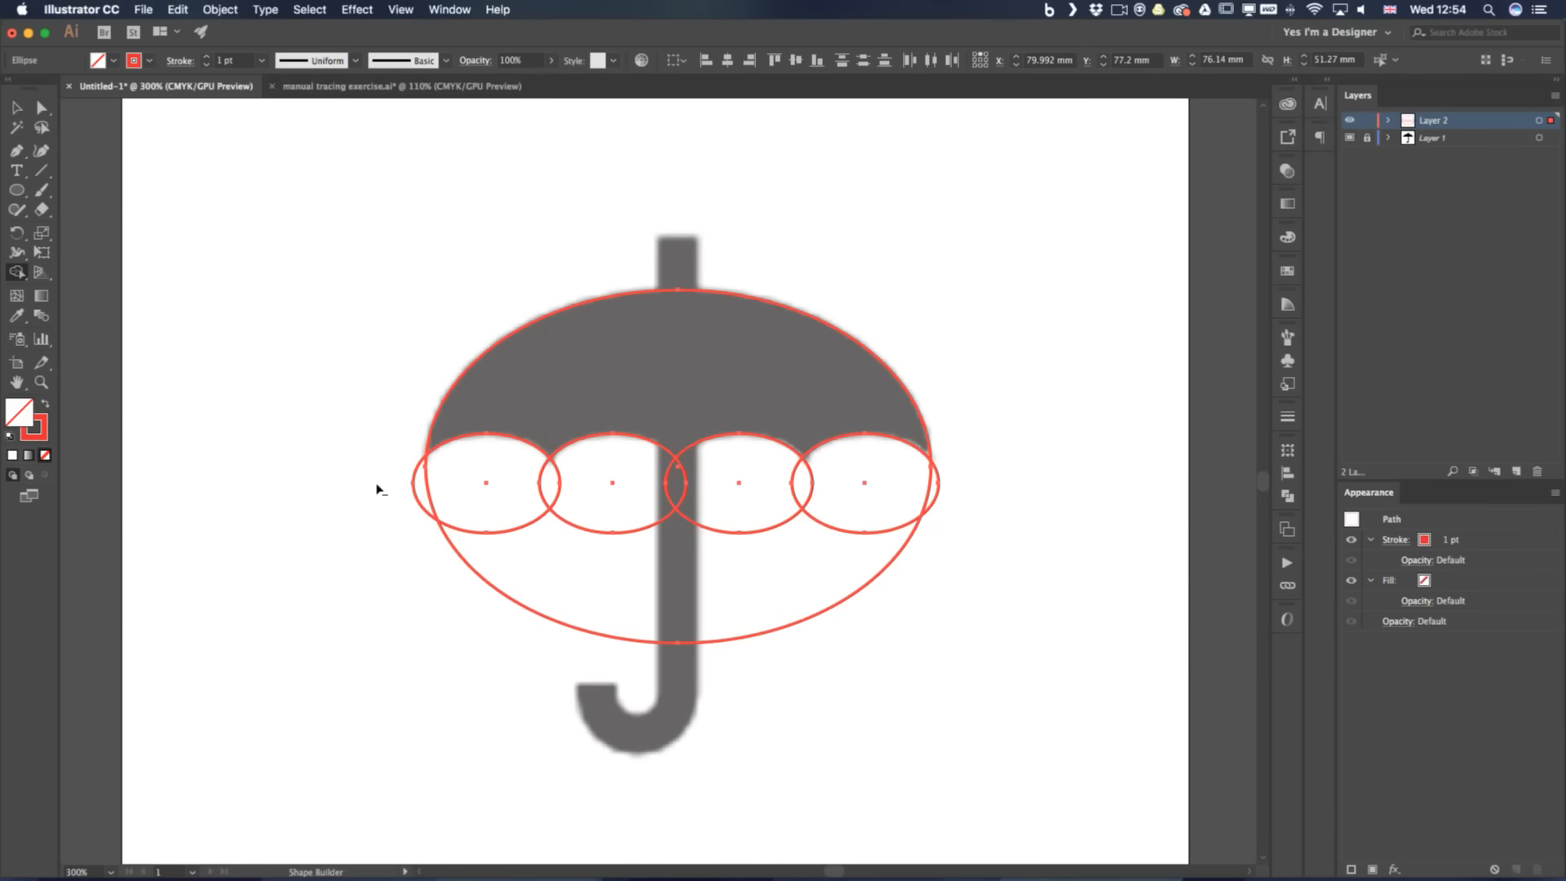
# Remove the scallop ellipses and the canopy ellipse's lower part in one Shape Builder marquee, keeping only the scalloped canopy
pyautogui.moveTo(379, 481); pyautogui.dragTo(1001, 673)
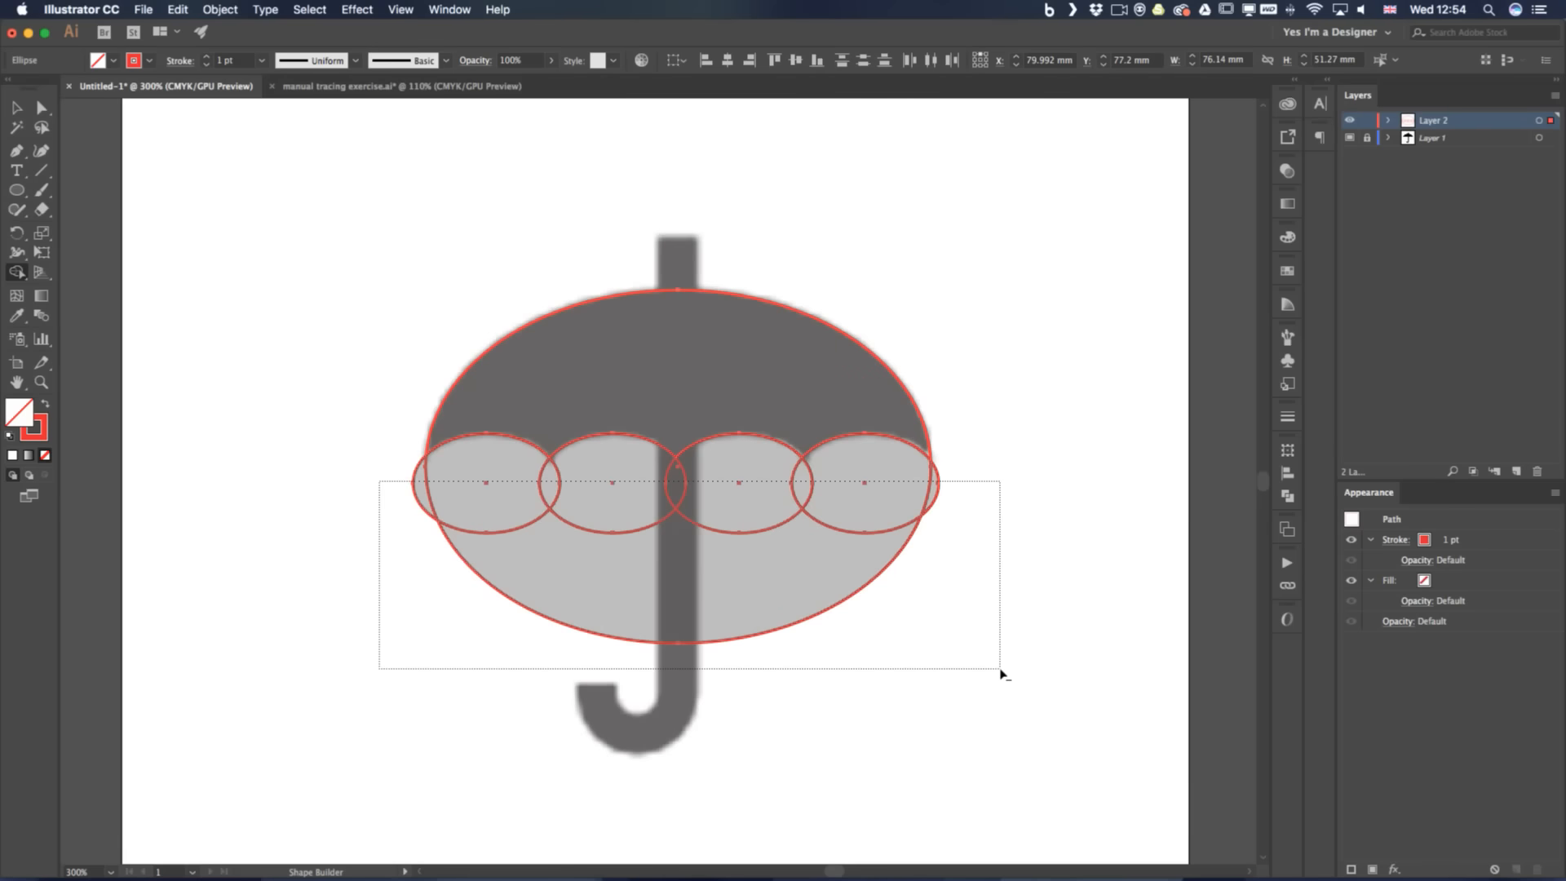
pyautogui.moveTo(1002, 672); pyautogui.dragTo(1002, 673)
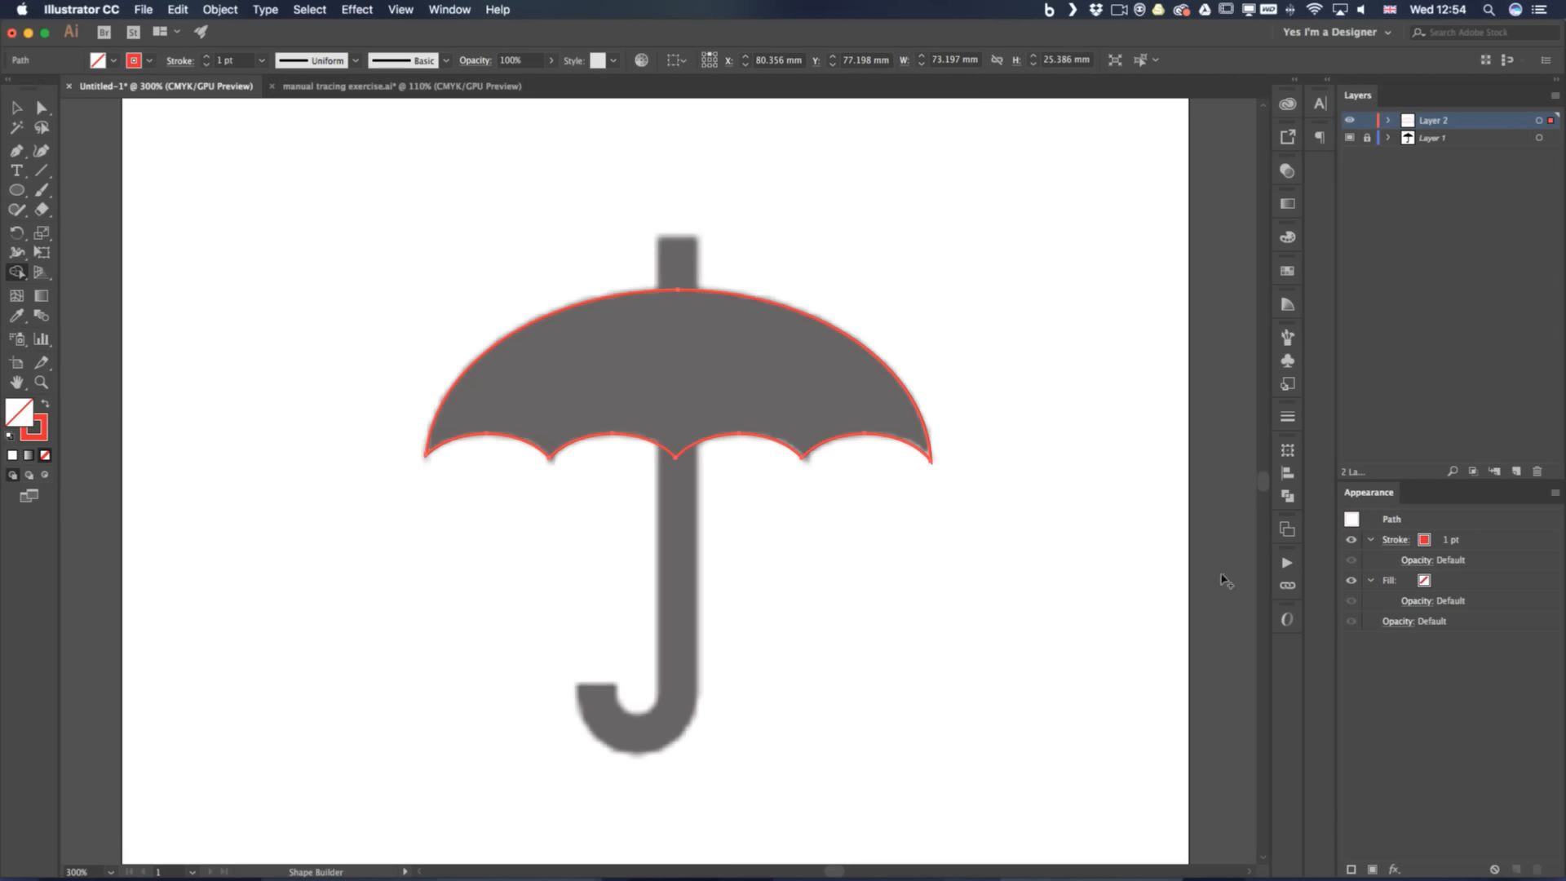
# Show the Pathfinder functions, inspect the Pathfinder Options, and close them without making changes
pyautogui.click(448, 11)
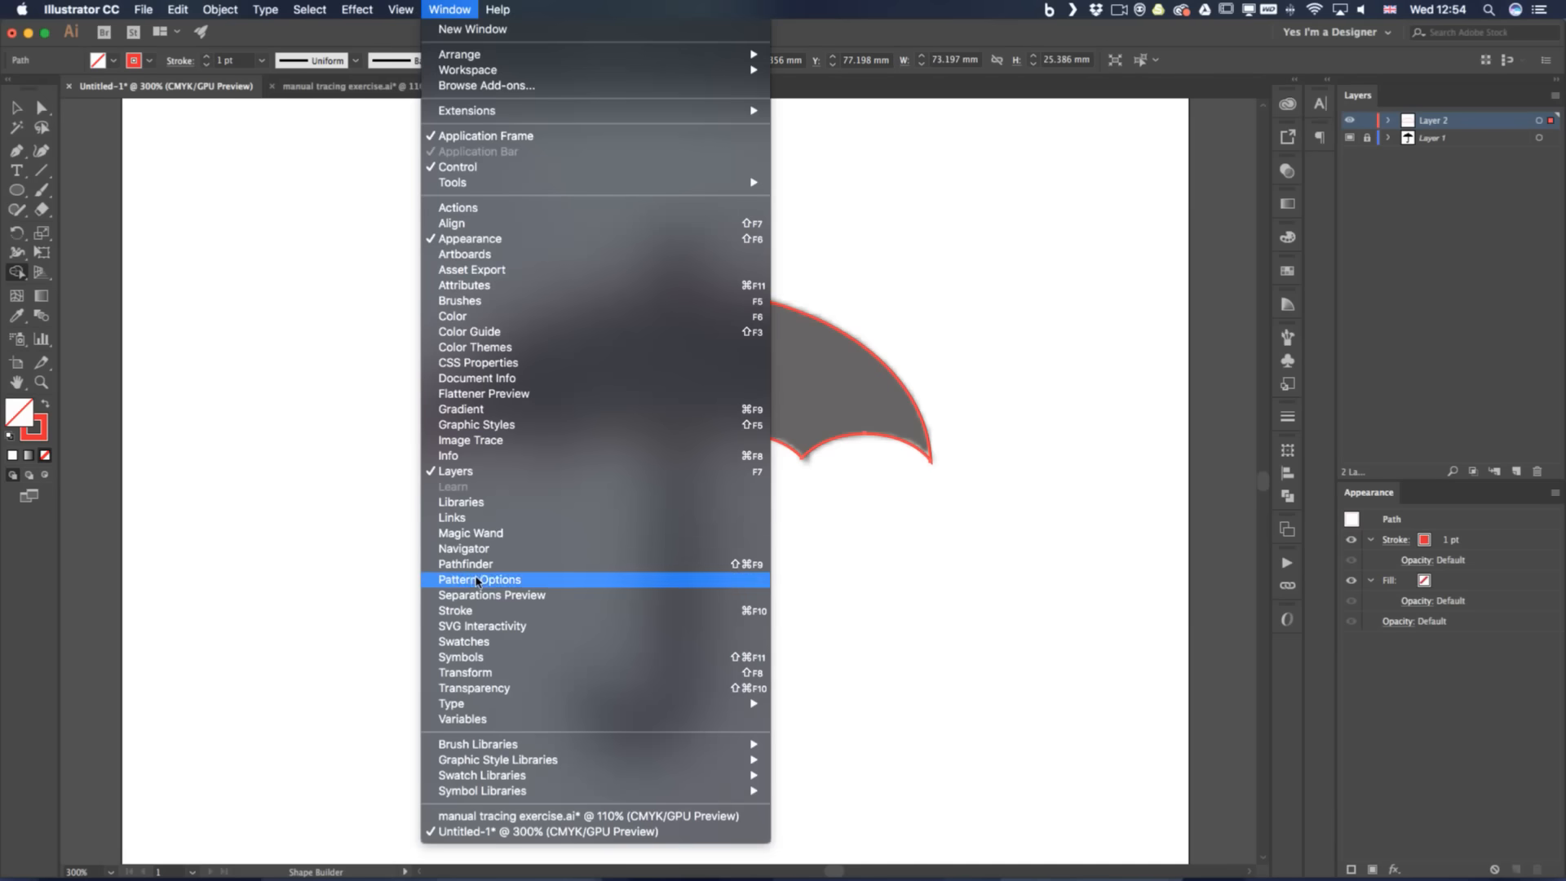
pyautogui.click(489, 564)
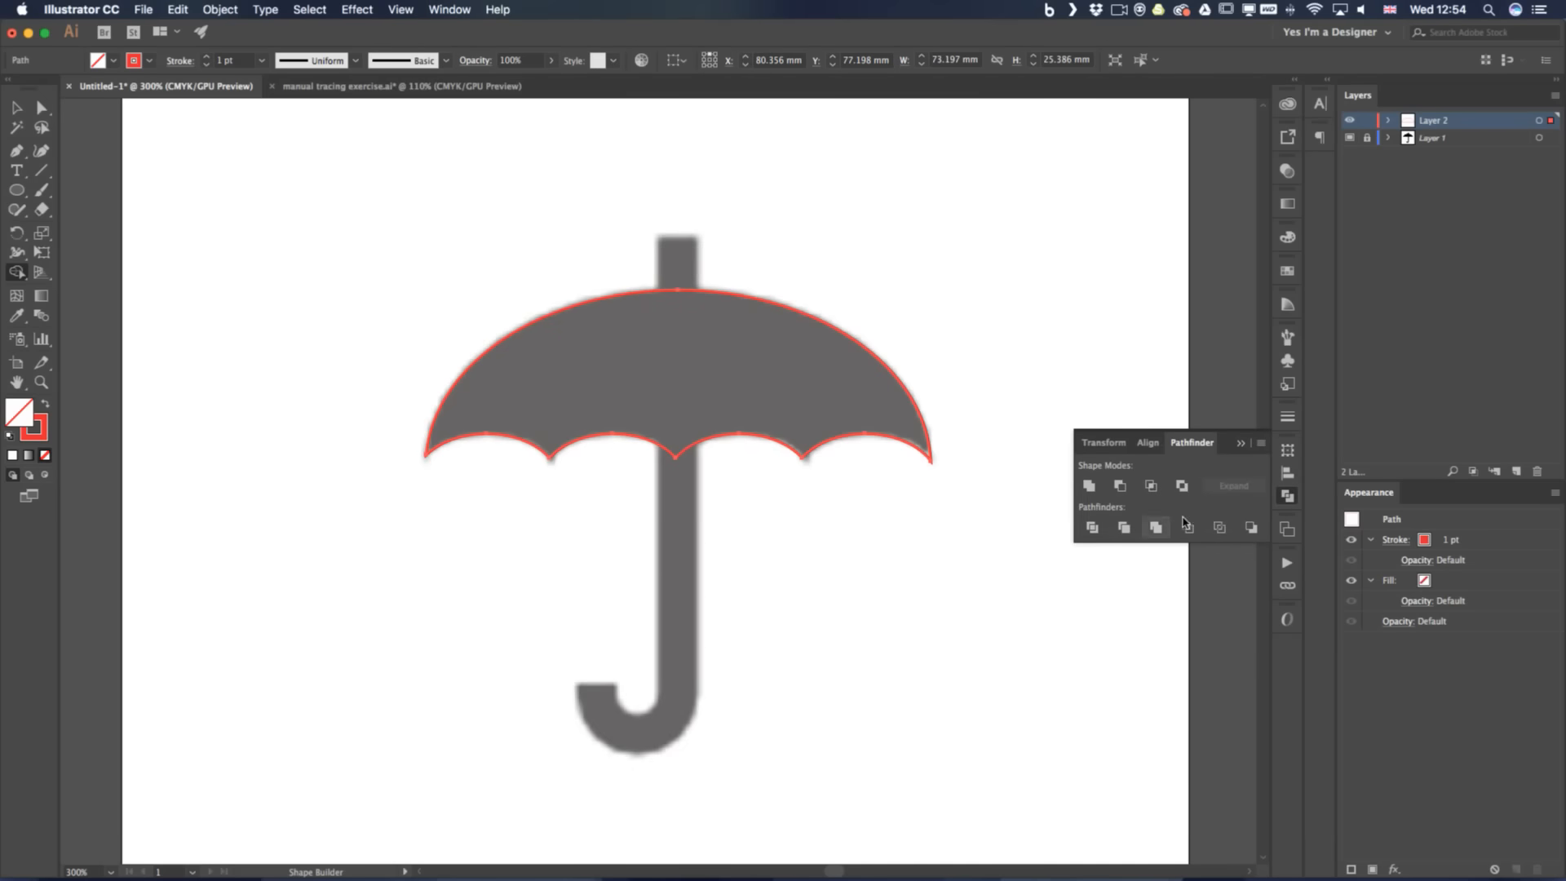
pyautogui.click(1260, 443)
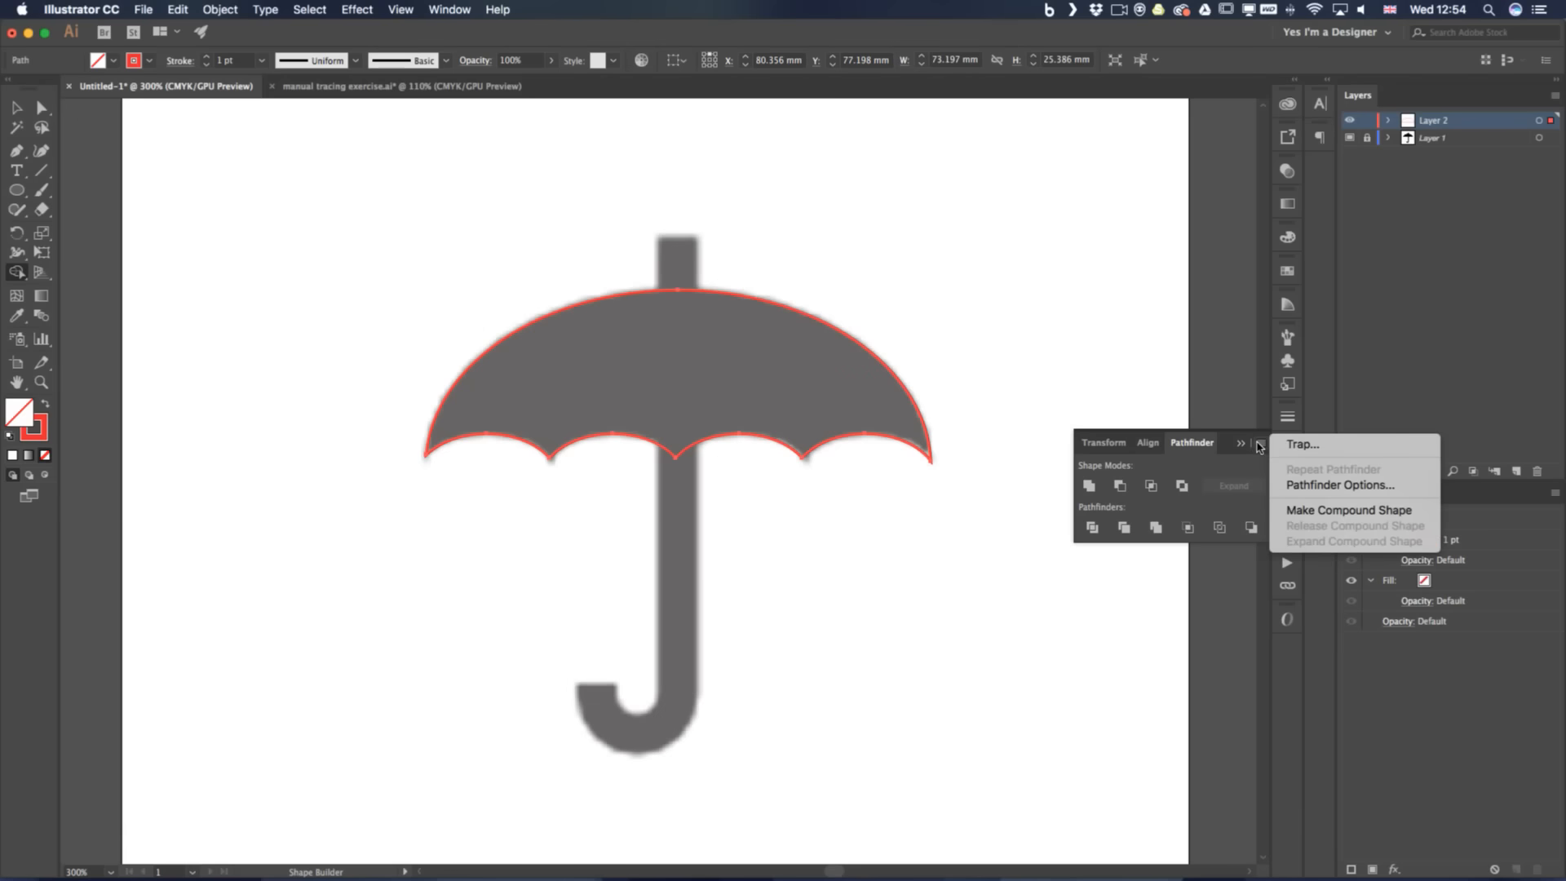
pyautogui.click(1321, 488)
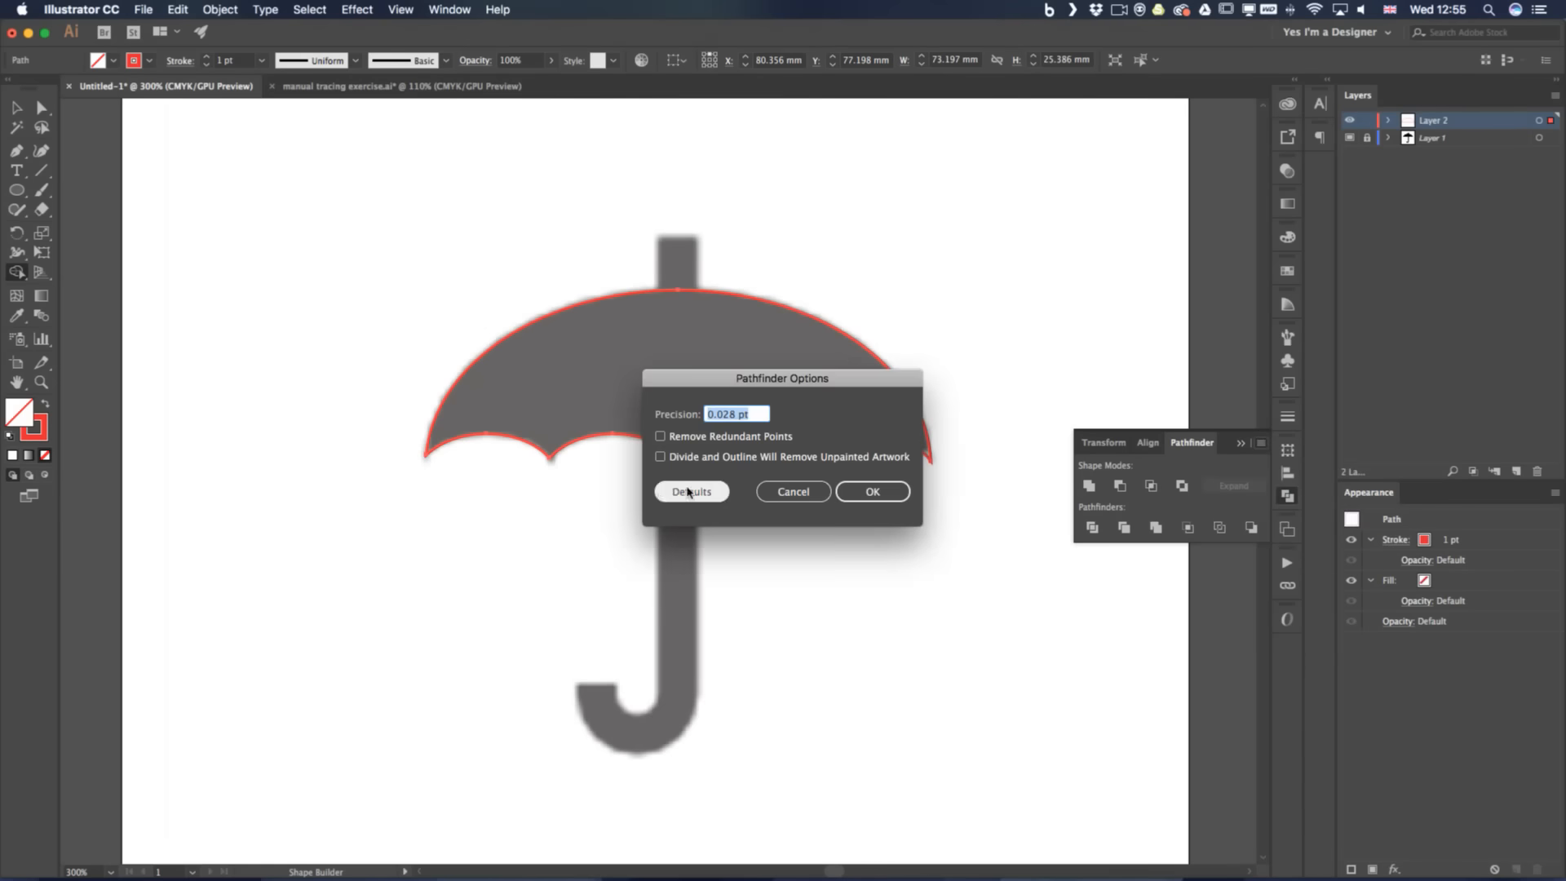
pyautogui.click(794, 491)
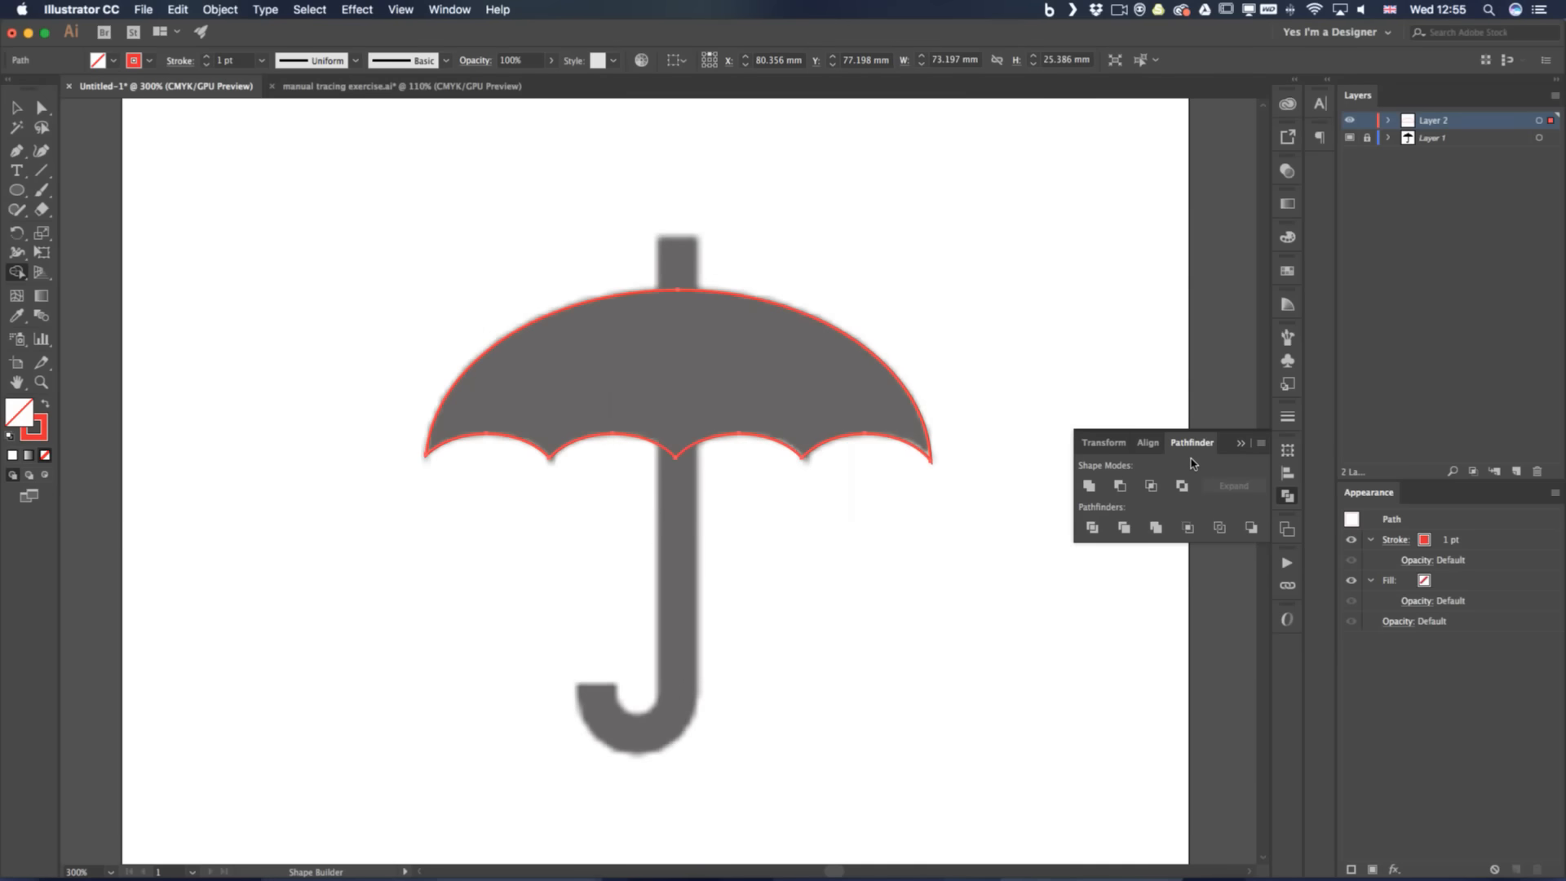
pyautogui.click(1285, 499)
# Reselect the canopy path and swap its fill and stroke to give it a solid red fill without a stroke
pyautogui.press('v')
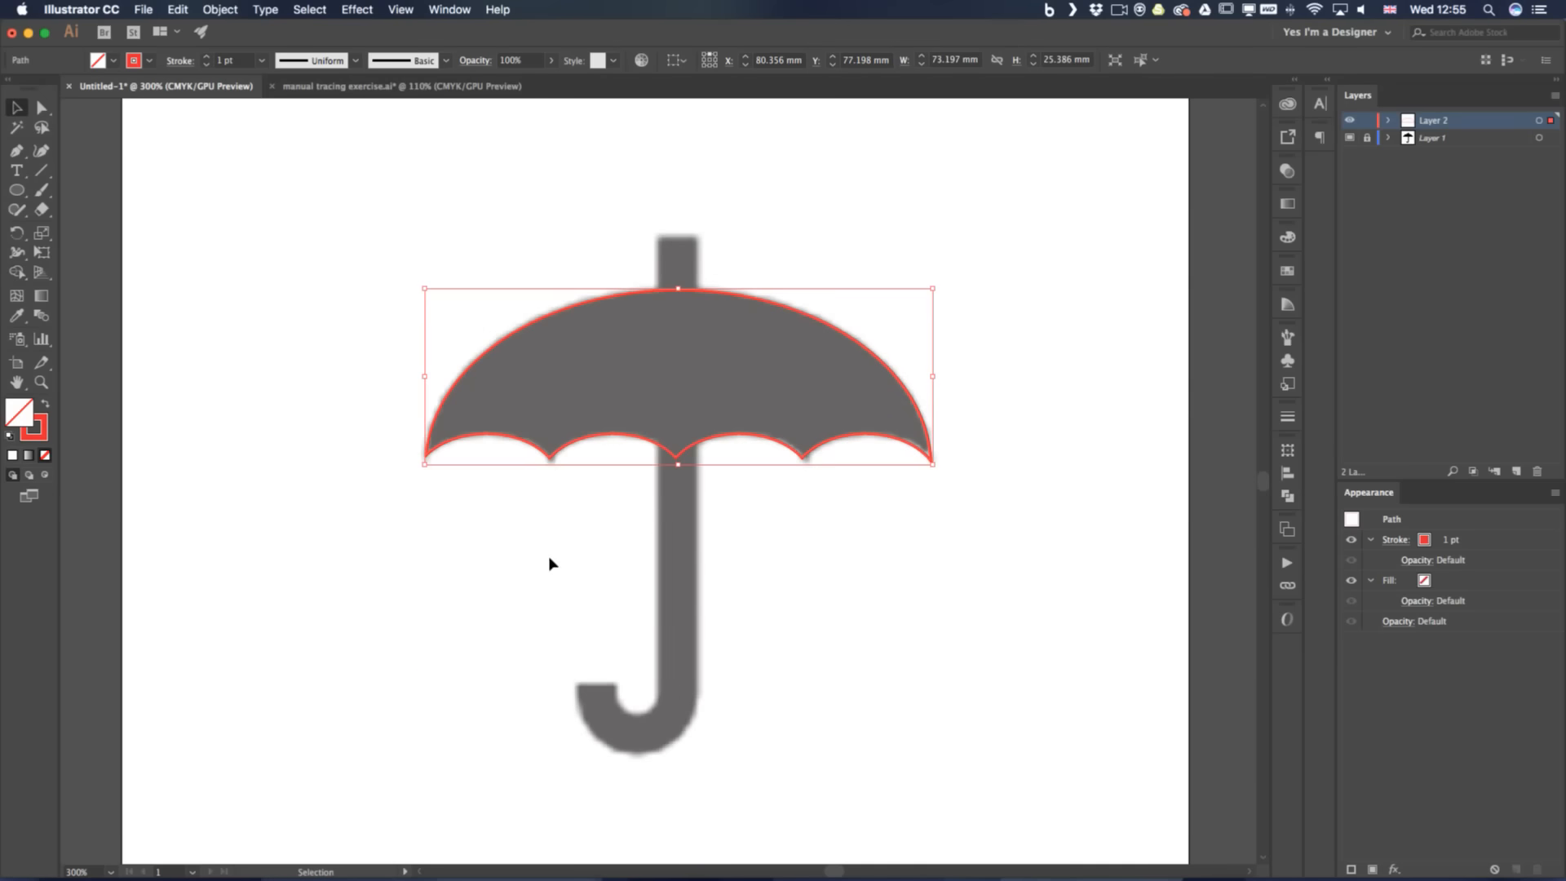
pyautogui.click(633, 521)
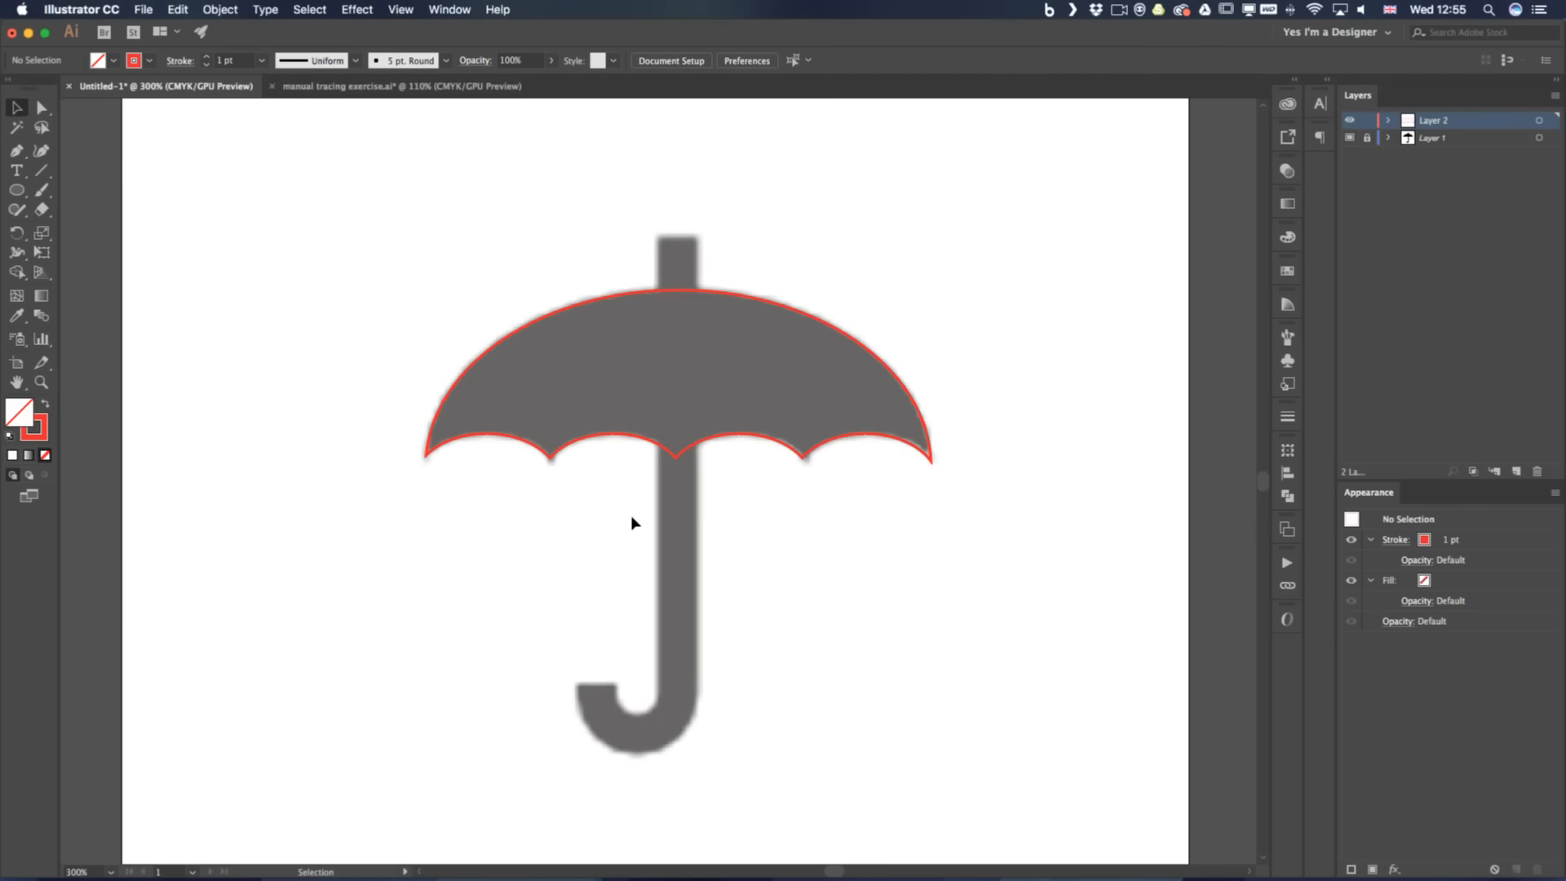
pyautogui.moveTo(465, 259); pyautogui.dragTo(681, 454)
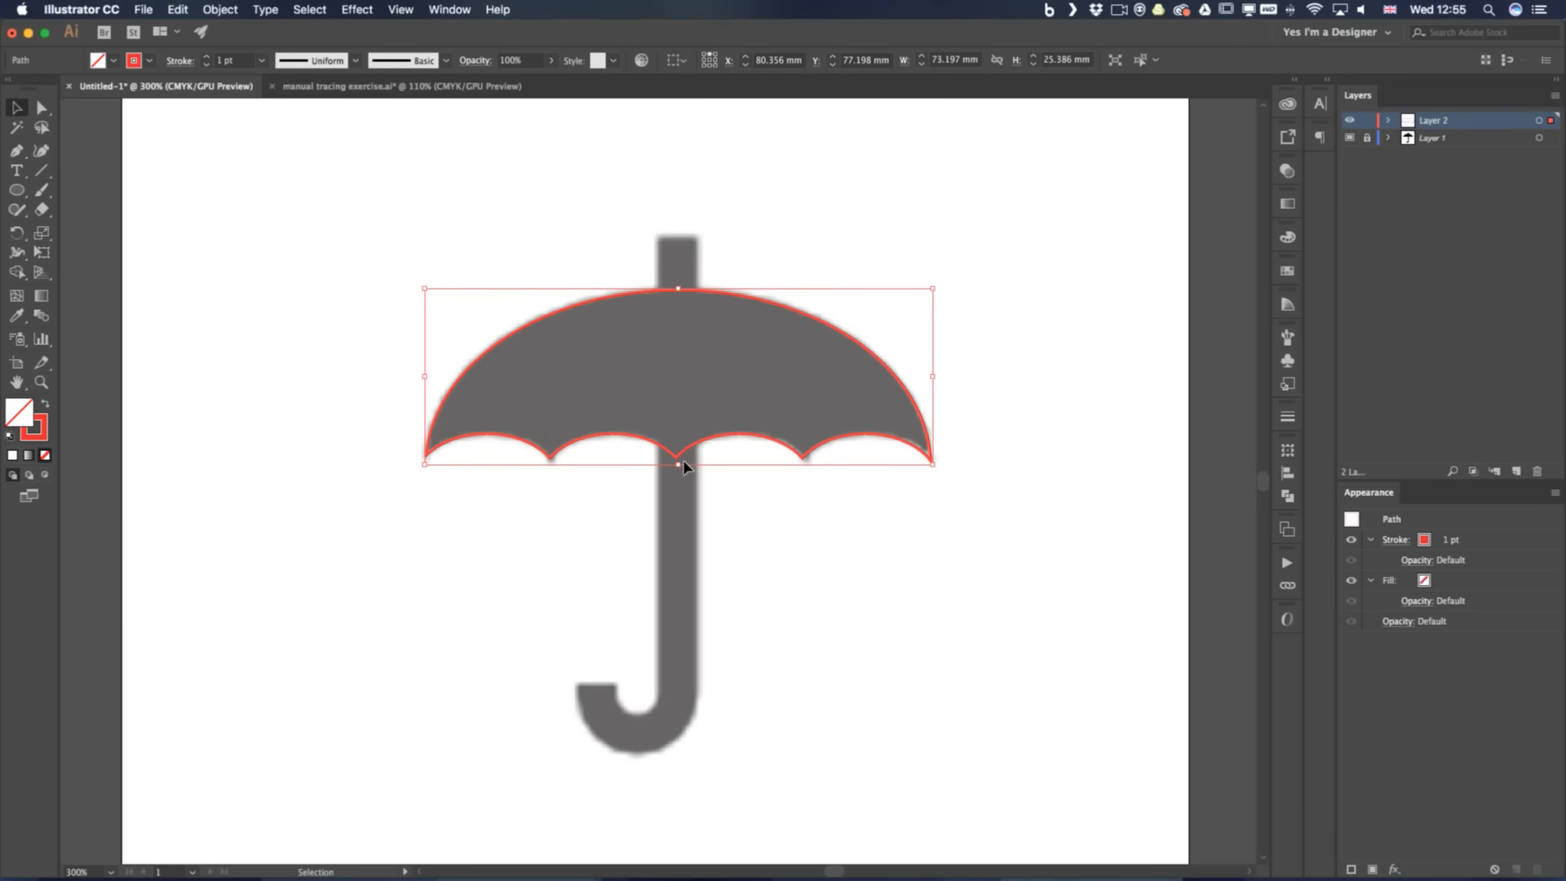
pyautogui.moveTo(683, 467); pyautogui.dragTo(683, 461)
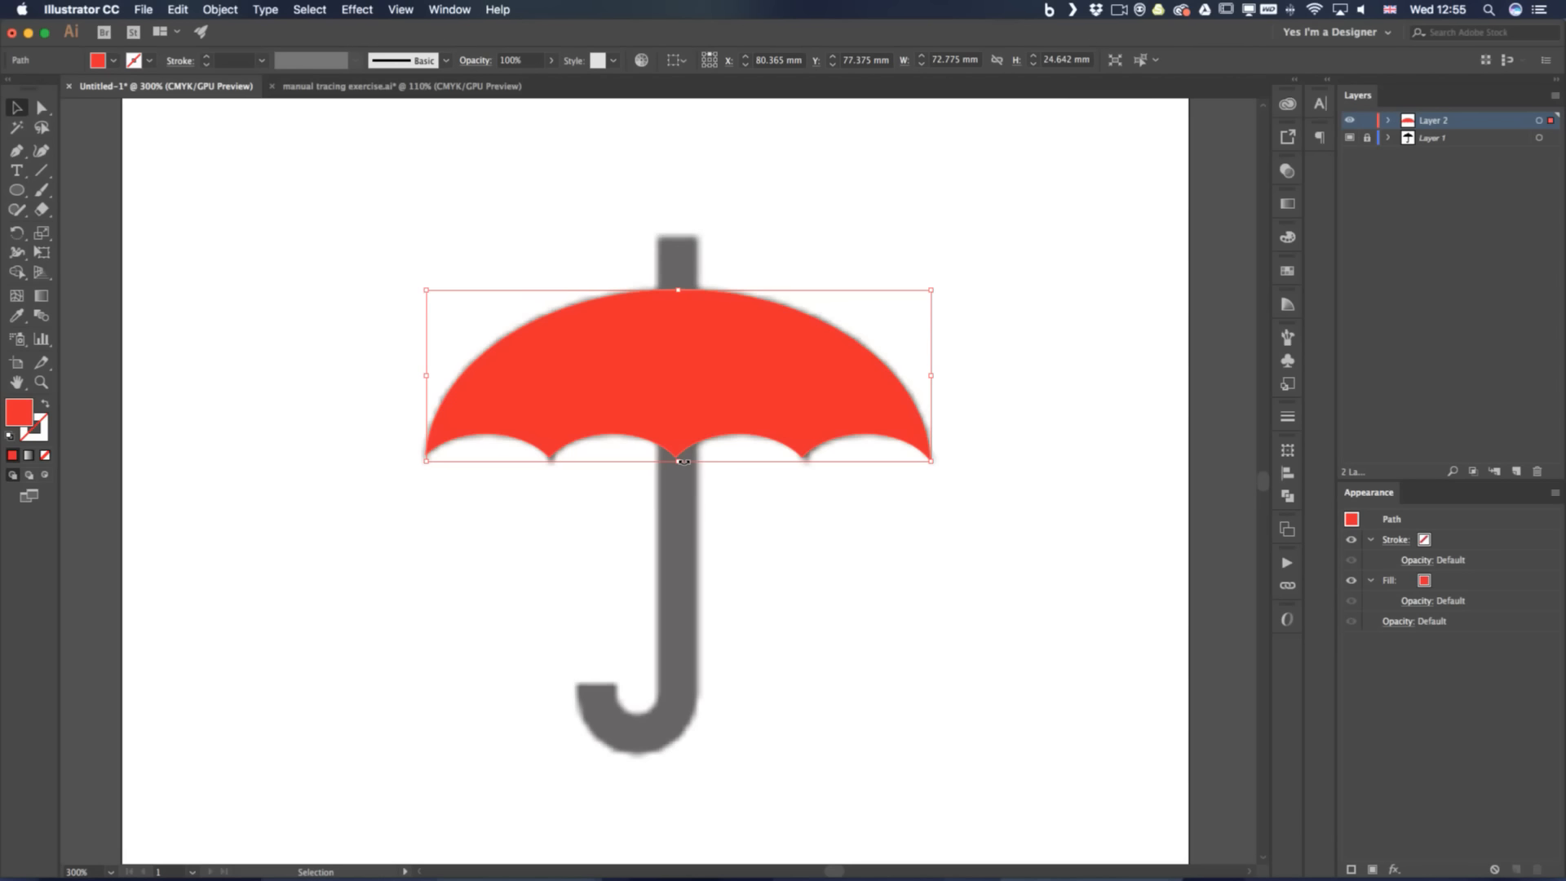
# View the robot illustration in the manual tracing exercise.ai document and return to the umbrella document
pyautogui.click(406, 85)
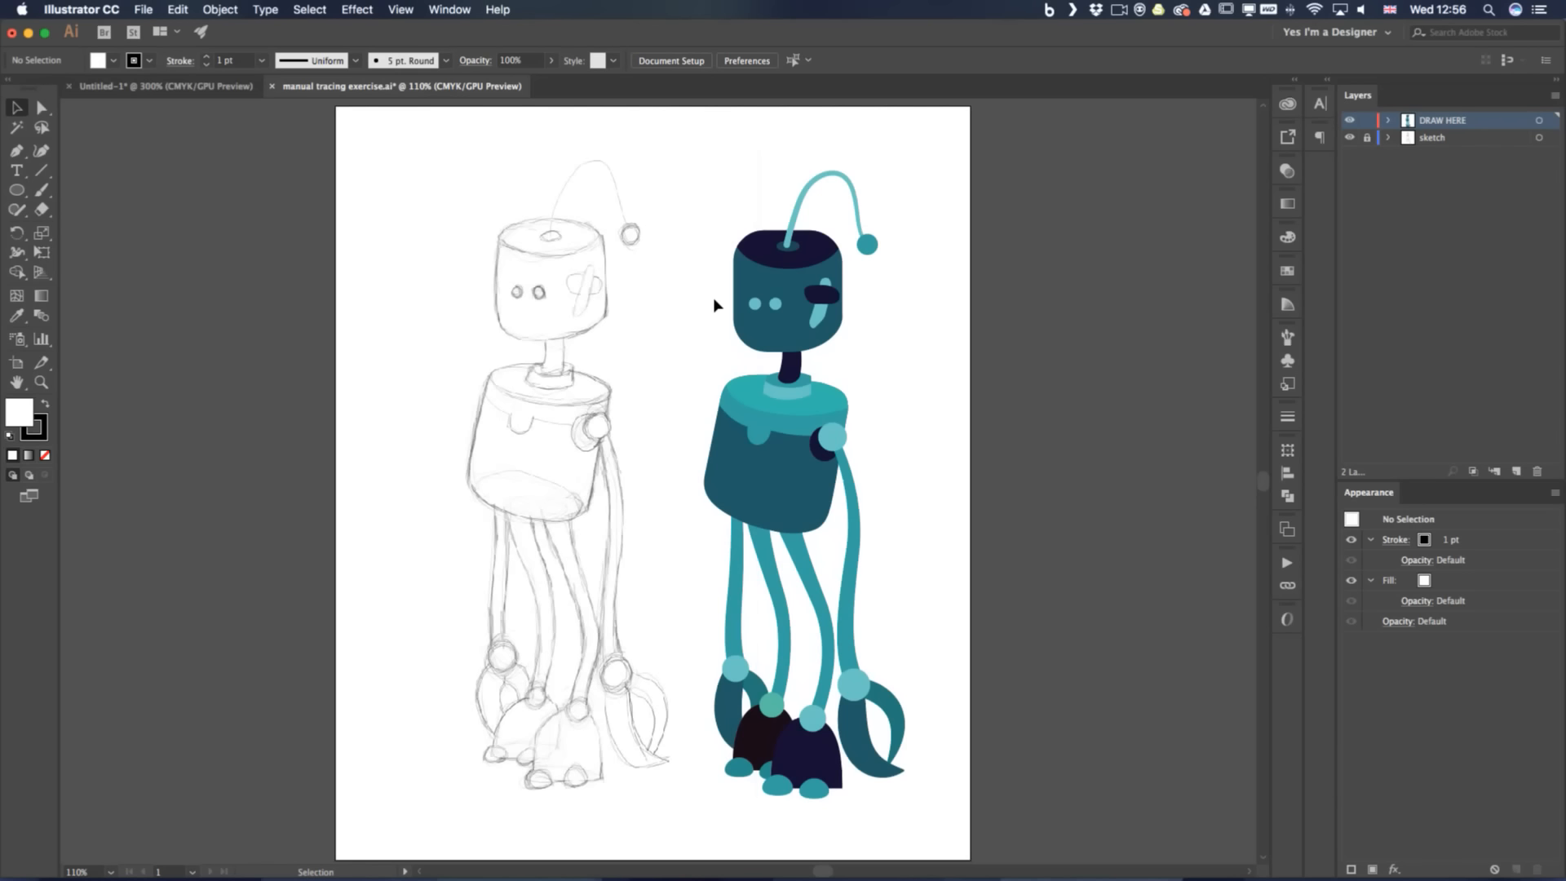
pyautogui.click(121, 86)
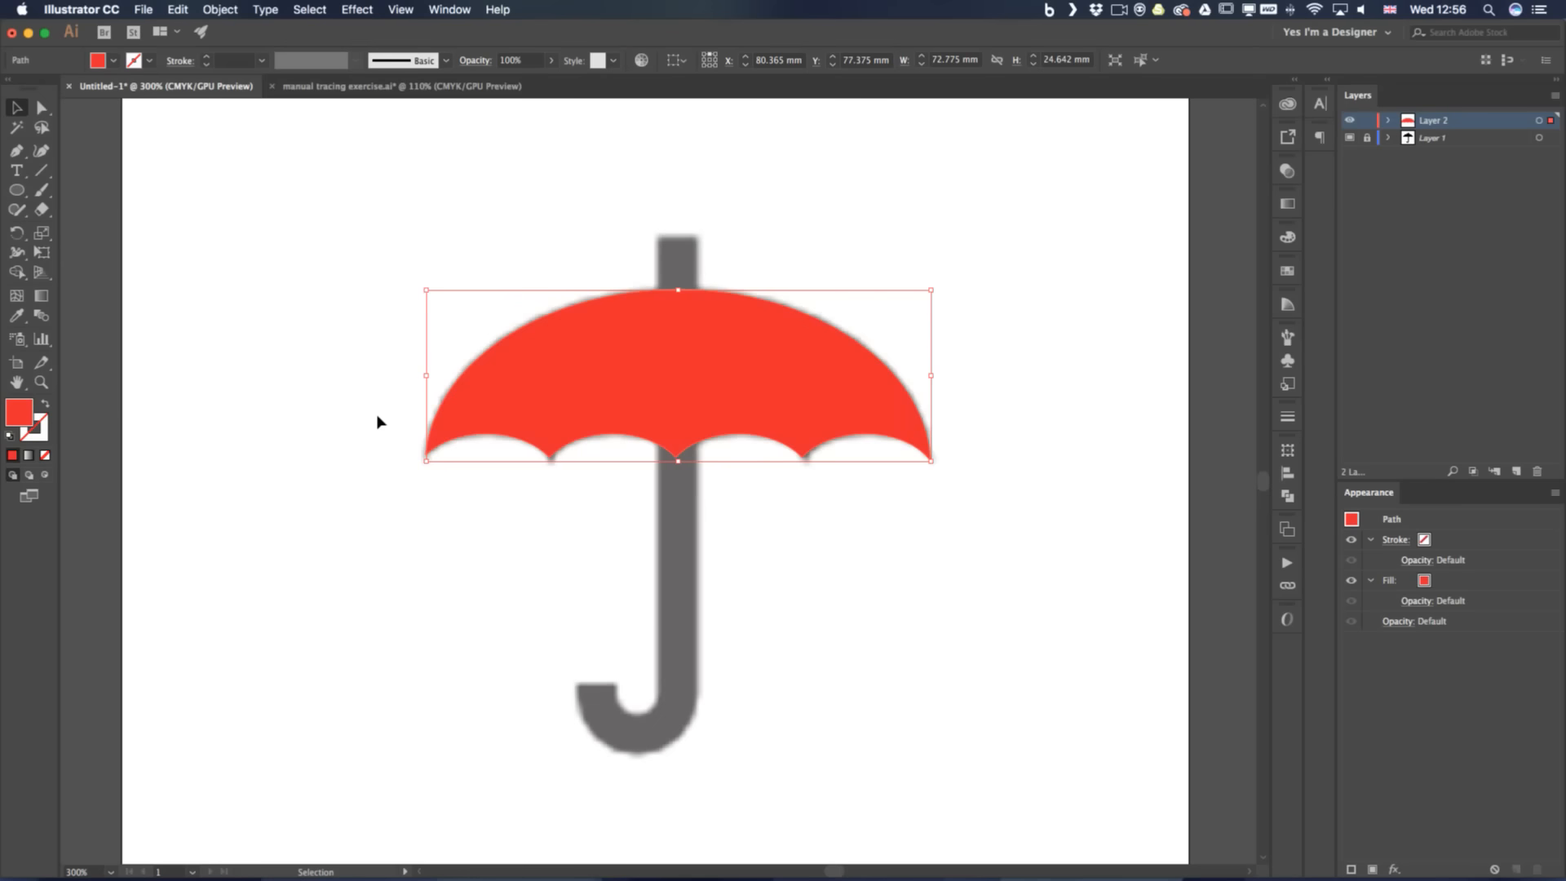
# Swap the canopy's fill and stroke back and forth, finishing on the solid red fill, and deselect it
pyautogui.hotkey('shift', 'x')
pyautogui.hotkey('shift', 'x')
pyautogui.hotkey('shift', 'x')
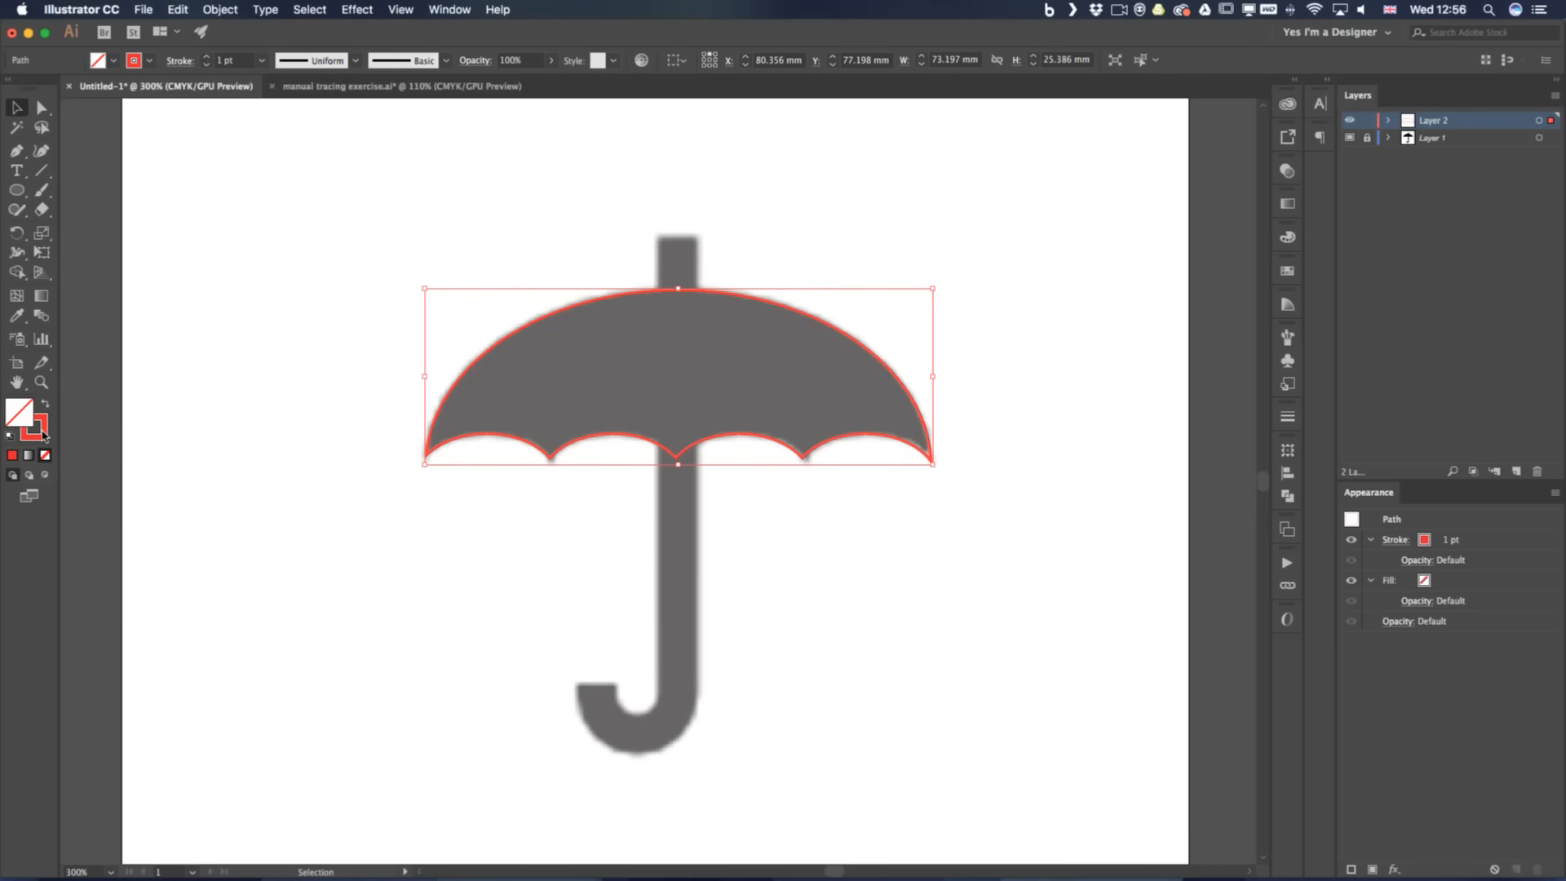
pyautogui.hotkey('shift', 'x')
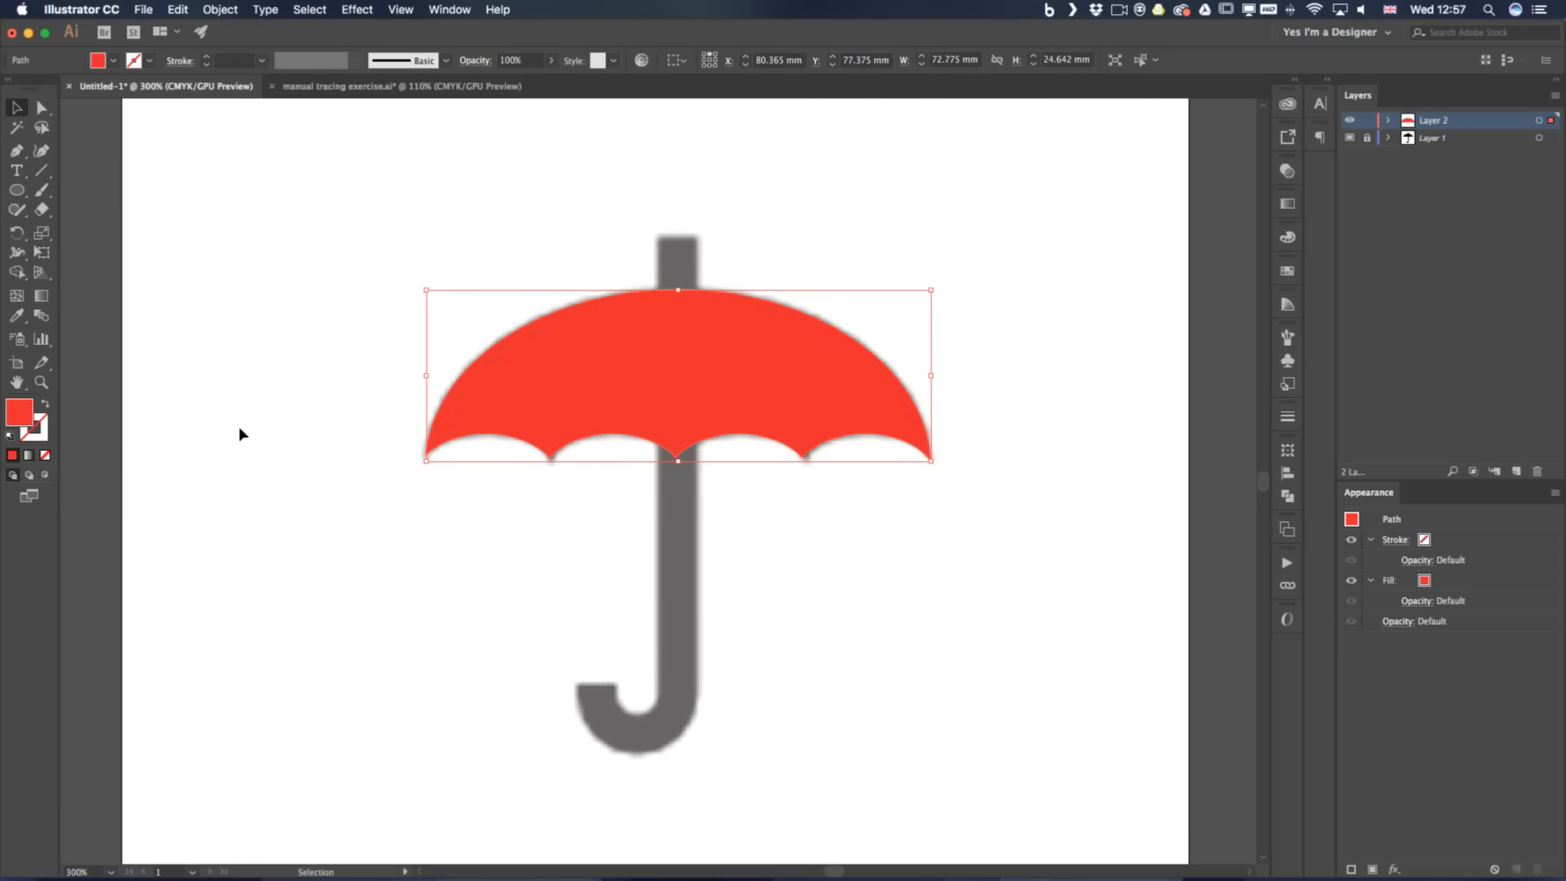
pyautogui.click(418, 592)
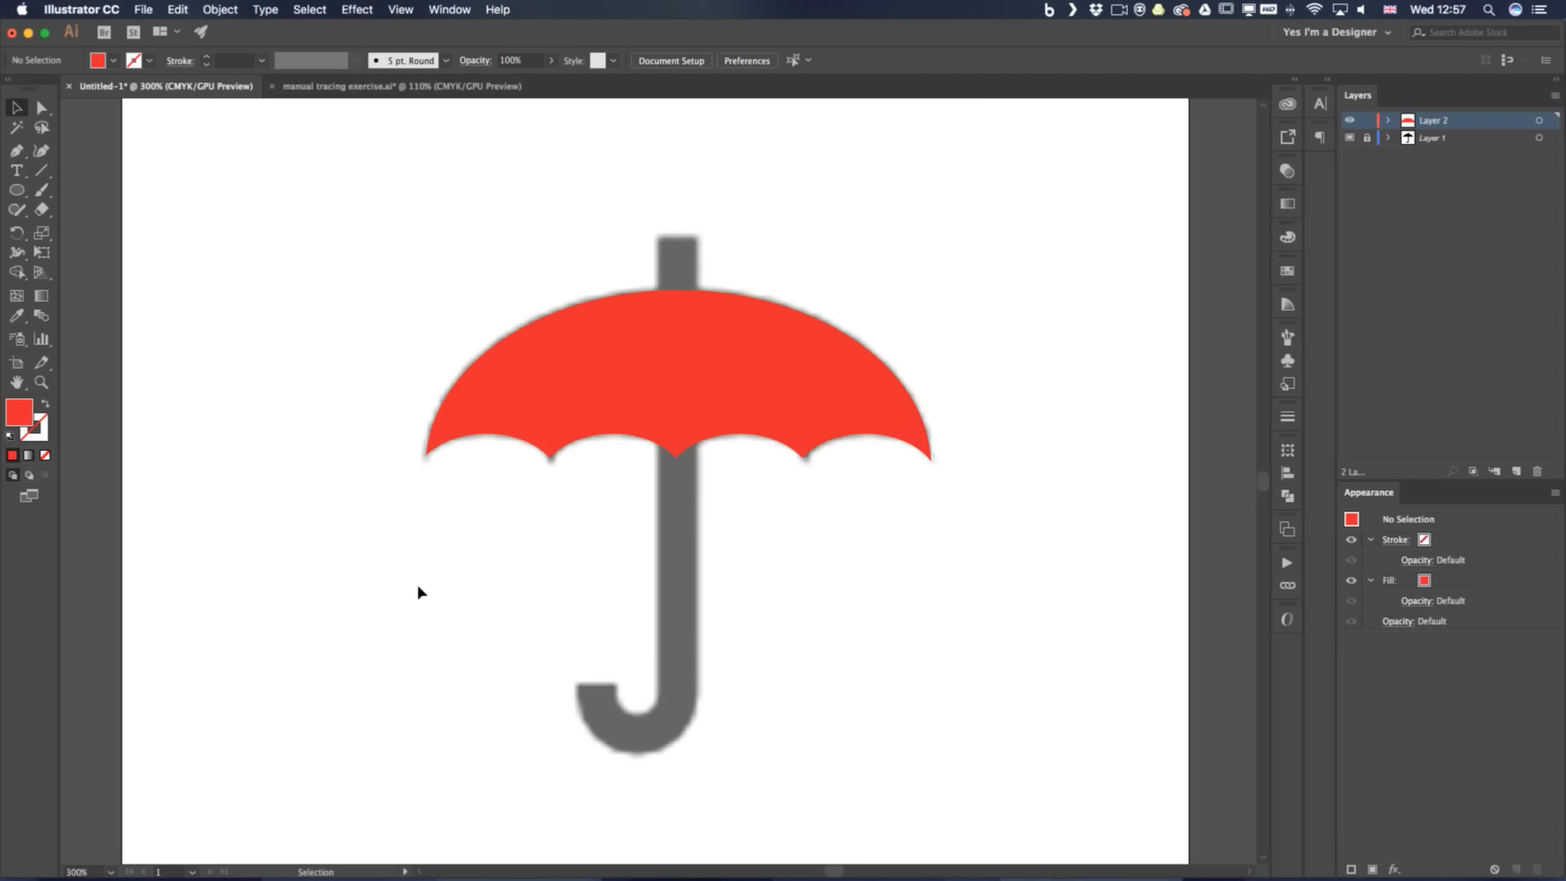
# Try tracing the inner curve of the umbrella handle with the Pen tool, and delete the path
pyautogui.press('p')
pyautogui.click(616, 681)
pyautogui.moveTo(635, 714)
pyautogui.mouseDown()
pyautogui.moveTo(665, 721)
pyautogui.moveTo(652, 715)
pyautogui.mouseUp()
pyautogui.moveTo(659, 643); pyautogui.dragTo(654, 580)
pyautogui.moveTo(656, 432); pyautogui.dragTo(658, 514)
pyautogui.hotkey('shift', 'x')
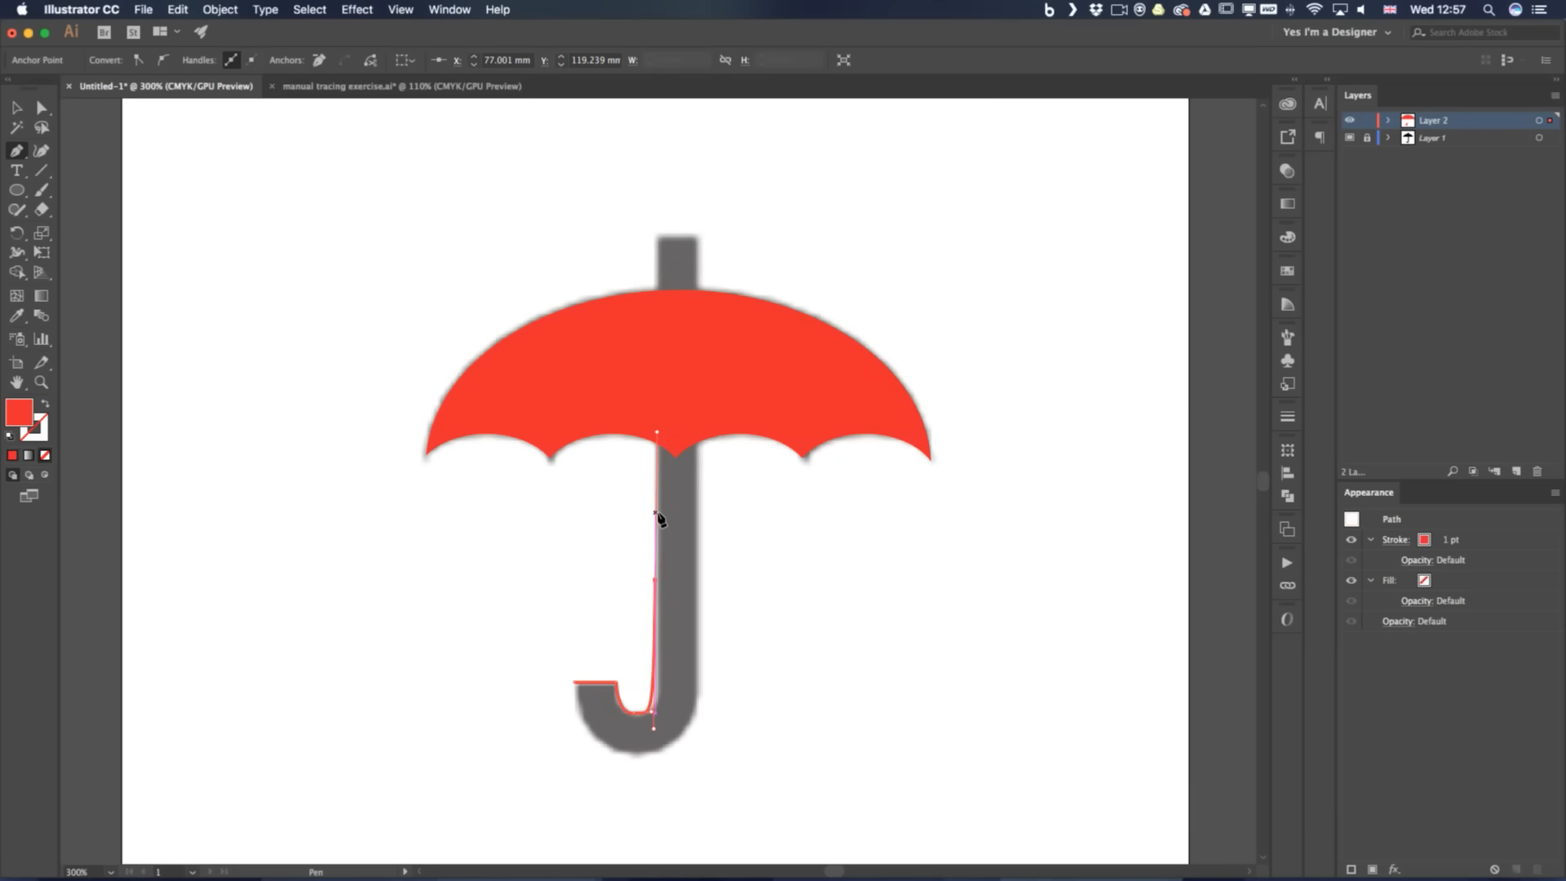
pyautogui.press('v')
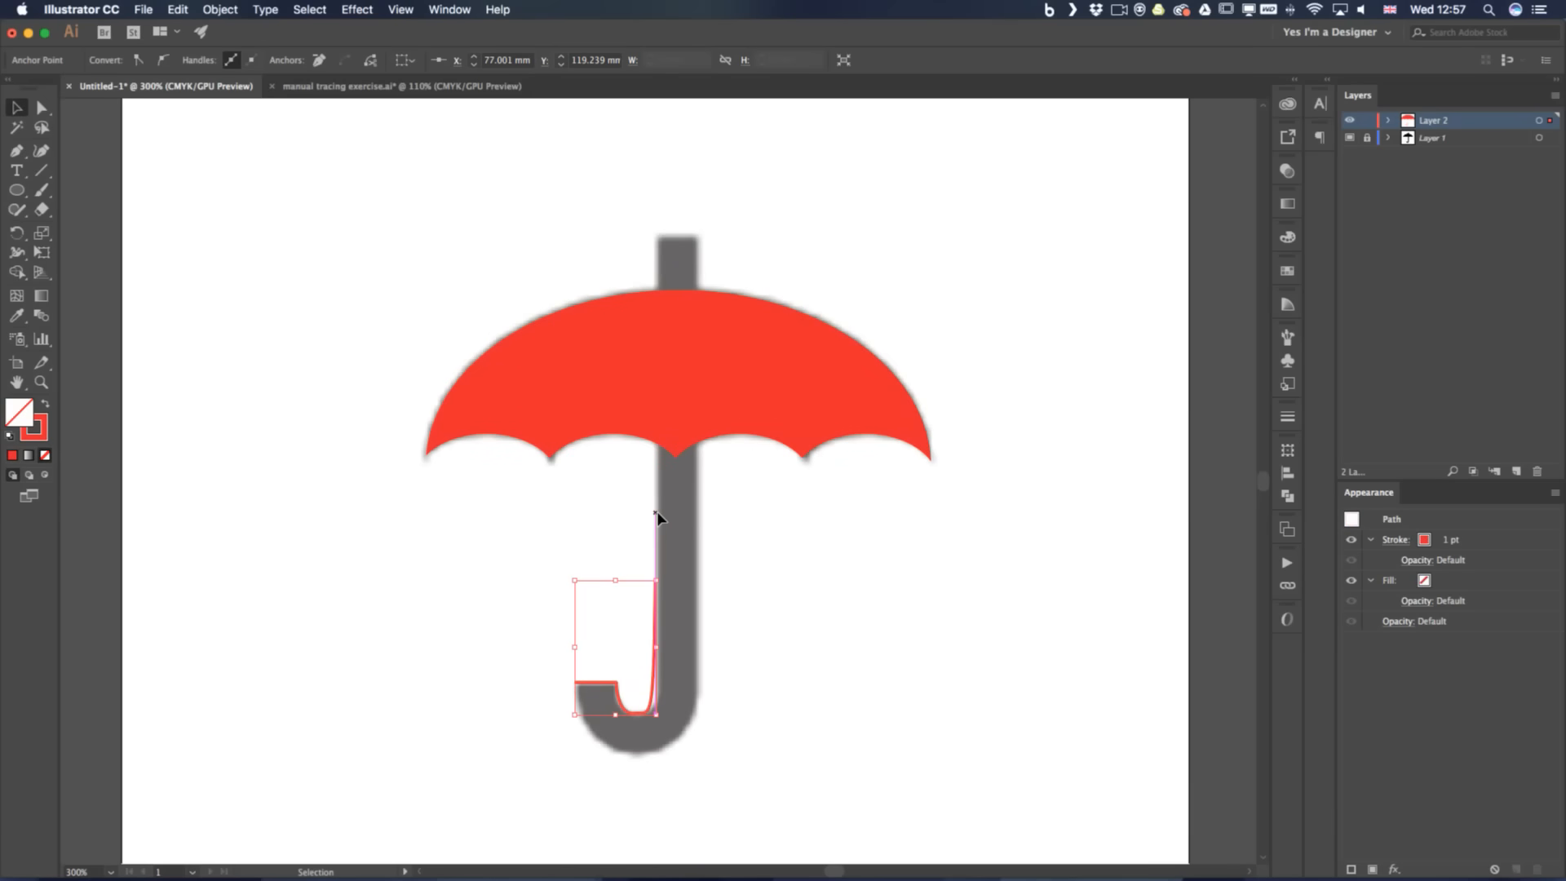
pyautogui.press('Delete')
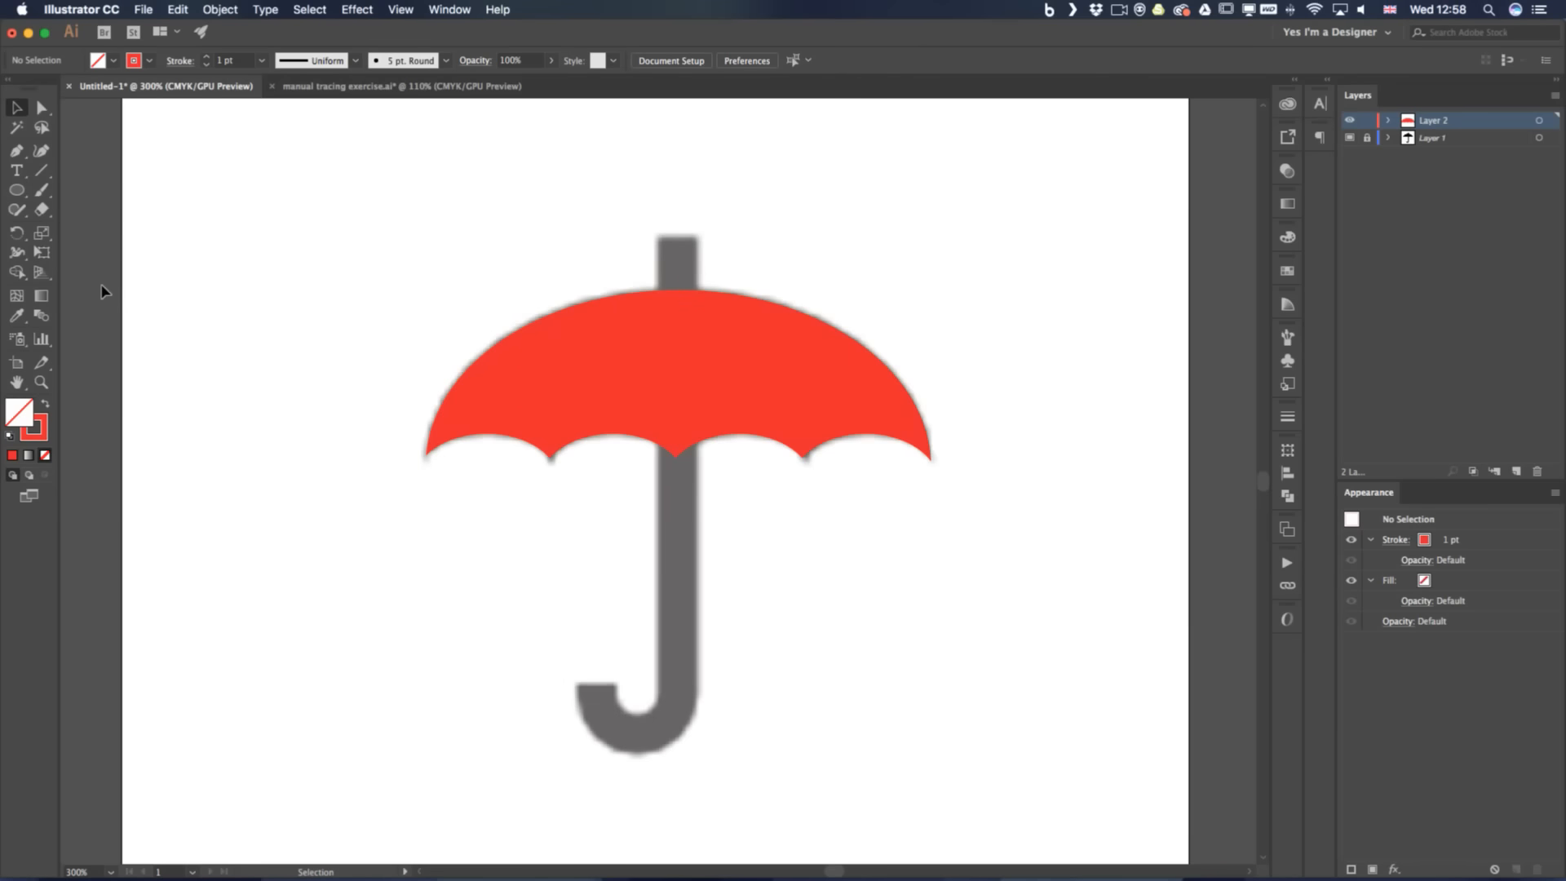
# Start a rounded rectangle about 25 by 31 mm beside the umbrella, switching its corners between square and fully rounded
pyautogui.click(18, 194)
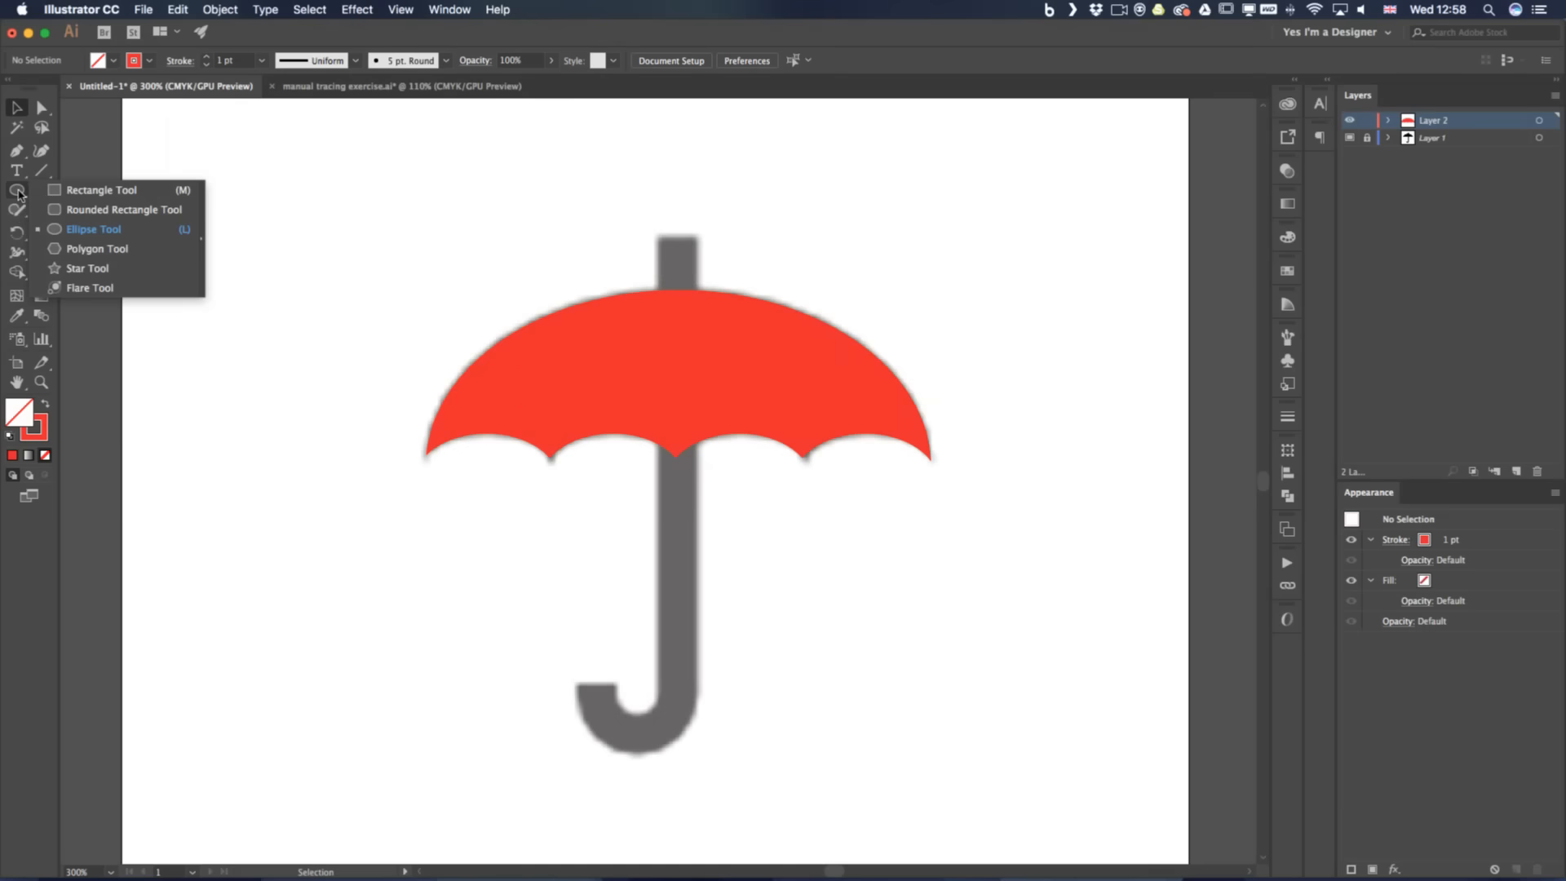
pyautogui.click(90, 212)
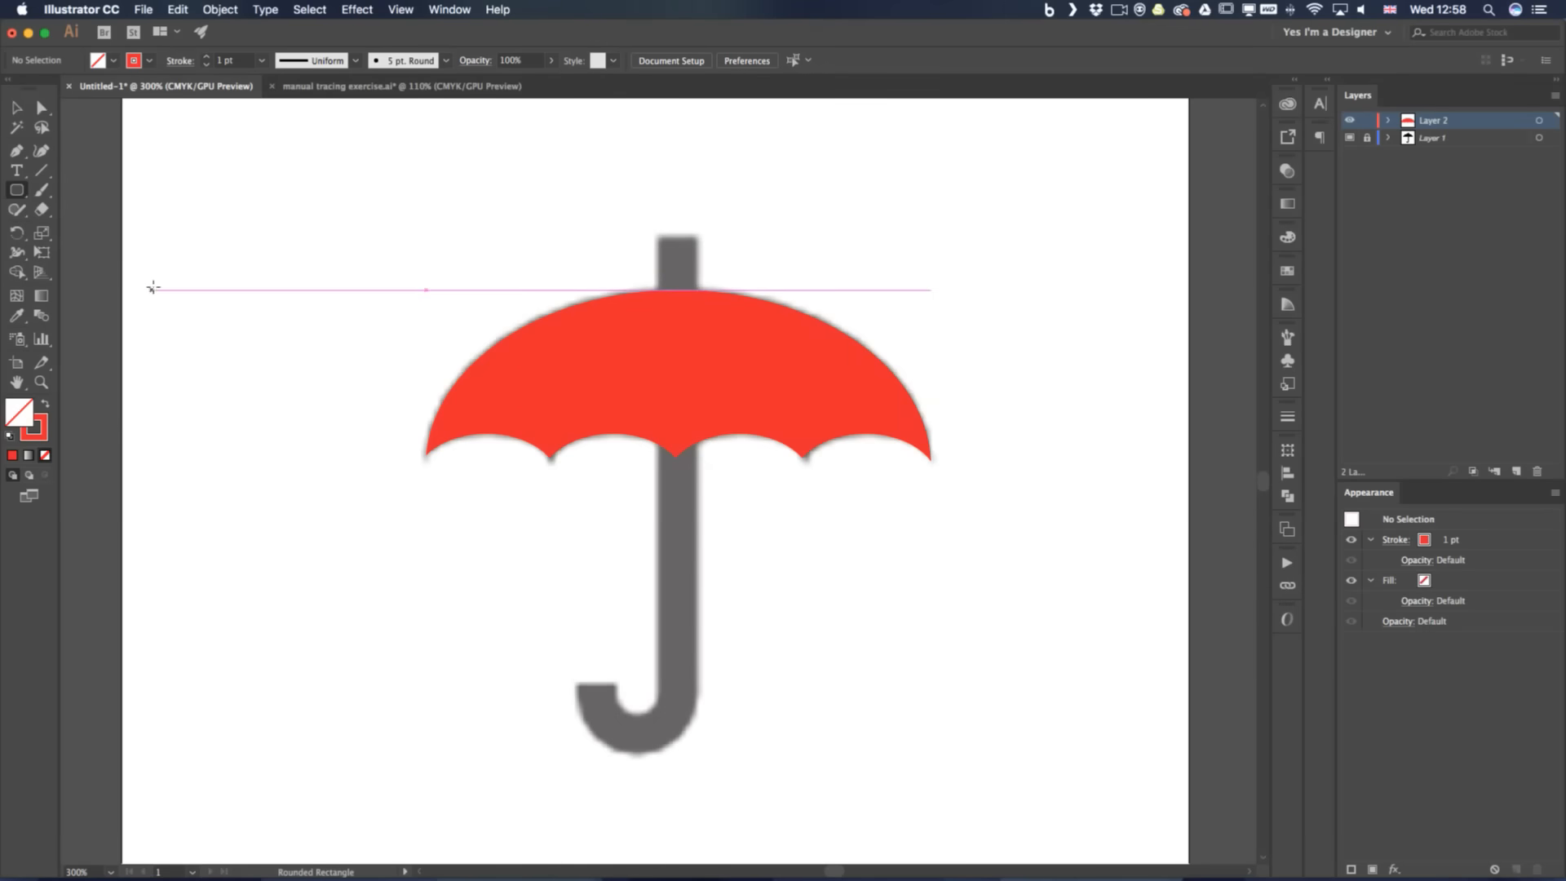
pyautogui.click(18, 196)
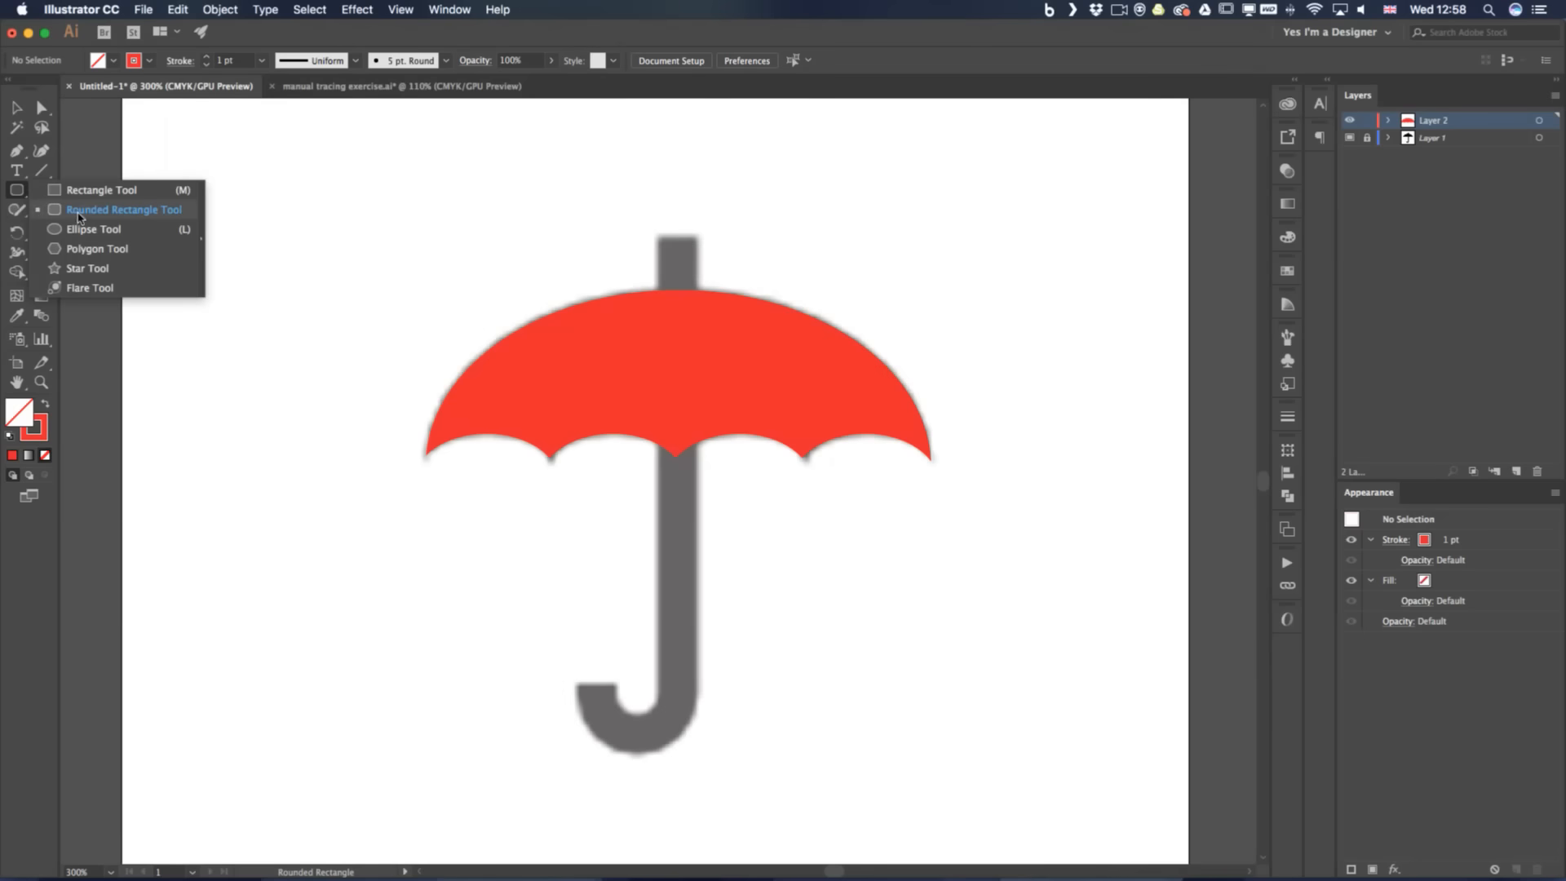
pyautogui.moveTo(591, 221); pyautogui.dragTo(344, 438)
pyautogui.press('Left')
pyautogui.press('Right')
pyautogui.press('Left')
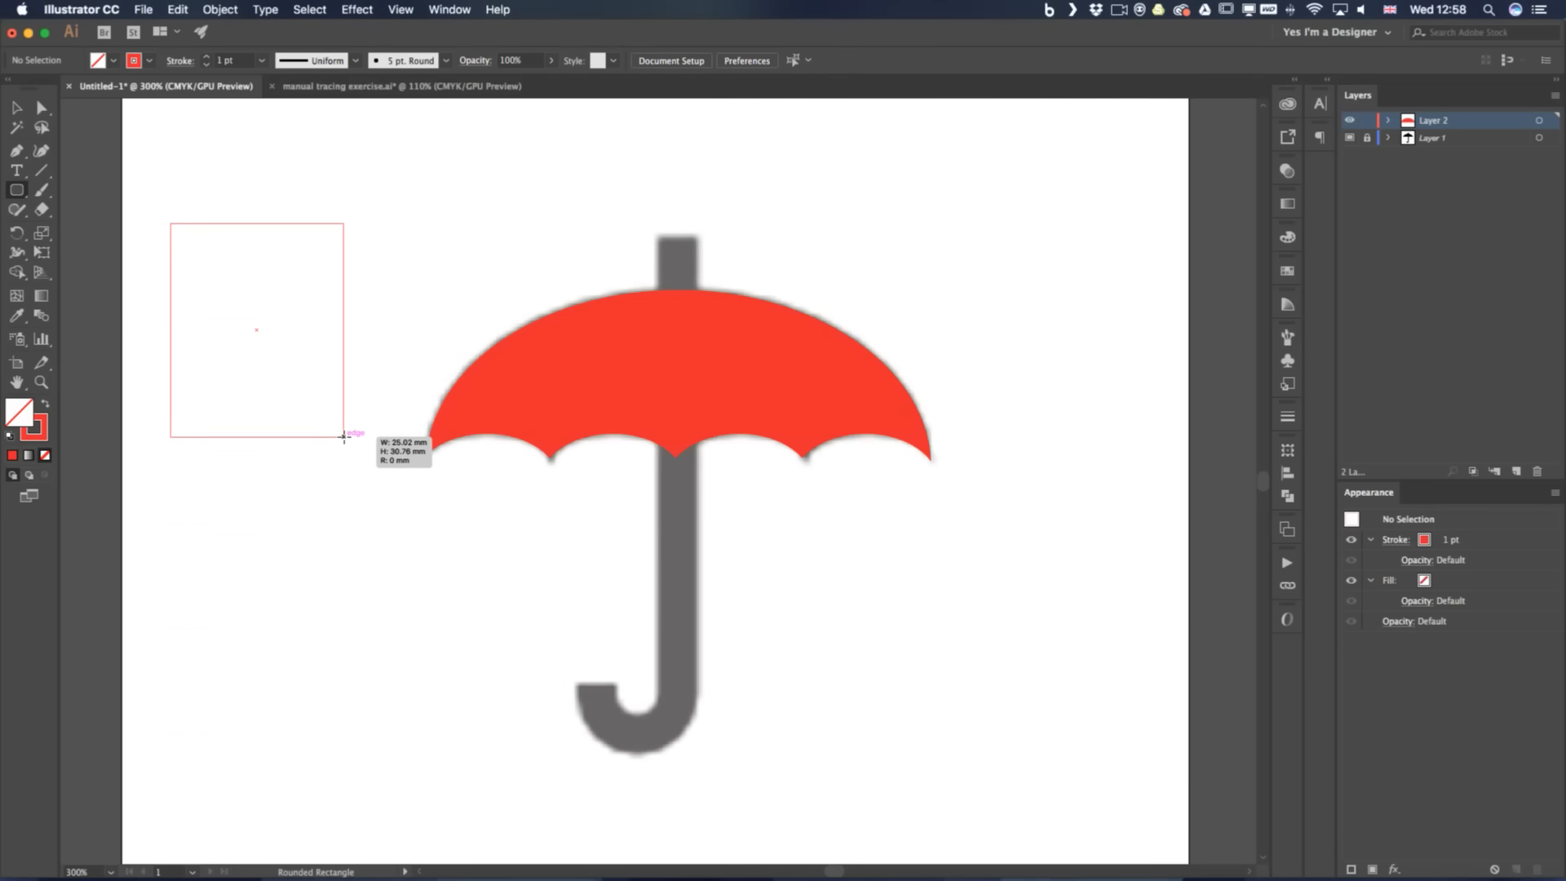
pyautogui.press('Right')
pyautogui.moveTo(344, 437); pyautogui.dragTo(344, 437)
pyautogui.press('Left')
pyautogui.press('Right')
pyautogui.press('Left')
pyautogui.press('Right')
pyautogui.press('Left')
# Enlarge the rounded rectangle being drawn while gradually raising and lowering its corner radius
pyautogui.moveTo(344, 437); pyautogui.dragTo(383, 463)
pyautogui.press('Up')
pyautogui.press('Up')
pyautogui.press('Up')
pyautogui.press('Up')
pyautogui.press('Up')
pyautogui.press('Down')
pyautogui.press('Down')
pyautogui.press('Down')
pyautogui.press('Up')
pyautogui.press('Up')
pyautogui.press('Up')
pyautogui.press('Up')
pyautogui.press('Up')
pyautogui.press('Up')
pyautogui.press('Down')
pyautogui.press('Down')
pyautogui.press('Down')
pyautogui.press('Down')
pyautogui.press('Down')
pyautogui.press('Down')
pyautogui.press('Down')
pyautogui.press('Down')
pyautogui.press('Down')
# Fit the rounded rectangle to the handle's curve, about 11.4 mm wide and 80.3 mm high, with fully rounded ends
pyautogui.moveTo(368, 504); pyautogui.dragTo(677, 734)
pyautogui.press('Up')
pyautogui.press('Up')
pyautogui.press('Up')
pyautogui.press('Up')
pyautogui.press('Up')
pyautogui.press('Up')
pyautogui.press('Up')
pyautogui.press('Up')
pyautogui.press('Up')
pyautogui.press('Up')
pyautogui.press('Up')
pyautogui.press('Up')
pyautogui.press('Up')
pyautogui.press('Up')
pyautogui.press('Up')
pyautogui.press('Up')
pyautogui.press('Up')
pyautogui.press('Up')
pyautogui.press('Up')
pyautogui.press('Up')
pyautogui.press('Down')
pyautogui.press('Down')
pyautogui.press('Down')
pyautogui.press('Down')
pyautogui.press('Down')
pyautogui.press('Down')
pyautogui.press('Down')
pyautogui.press('Down')
pyautogui.press('Down')
pyautogui.press('Down')
pyautogui.press('Down')
pyautogui.press('Down')
pyautogui.press('Down')
pyautogui.press('Left')
pyautogui.press('Up')
pyautogui.press('Up')
pyautogui.press('Up')
pyautogui.press('Up')
pyautogui.press('Up')
pyautogui.press('Up')
pyautogui.press('Up')
pyautogui.press('Up')
pyautogui.press('Up')
pyautogui.press('Up')
pyautogui.press('Up')
pyautogui.press('Left')
pyautogui.press('Up')
pyautogui.press('Up')
pyautogui.press('Up')
pyautogui.press('Up')
pyautogui.press('Up')
pyautogui.press('Up')
pyautogui.press('Up')
pyautogui.press('Up')
pyautogui.press('Up')
pyautogui.press('Up')
pyautogui.press('Up')
pyautogui.press('Up')
pyautogui.press('Up')
pyautogui.press('Up')
pyautogui.press('Up')
pyautogui.press('Up')
pyautogui.press('Up')
pyautogui.press('Up')
pyautogui.press('Up')
pyautogui.press('Up')
pyautogui.press('Up')
pyautogui.press('Up')
pyautogui.press('Up')
pyautogui.press('Up')
pyautogui.press('Up')
pyautogui.press('Up')
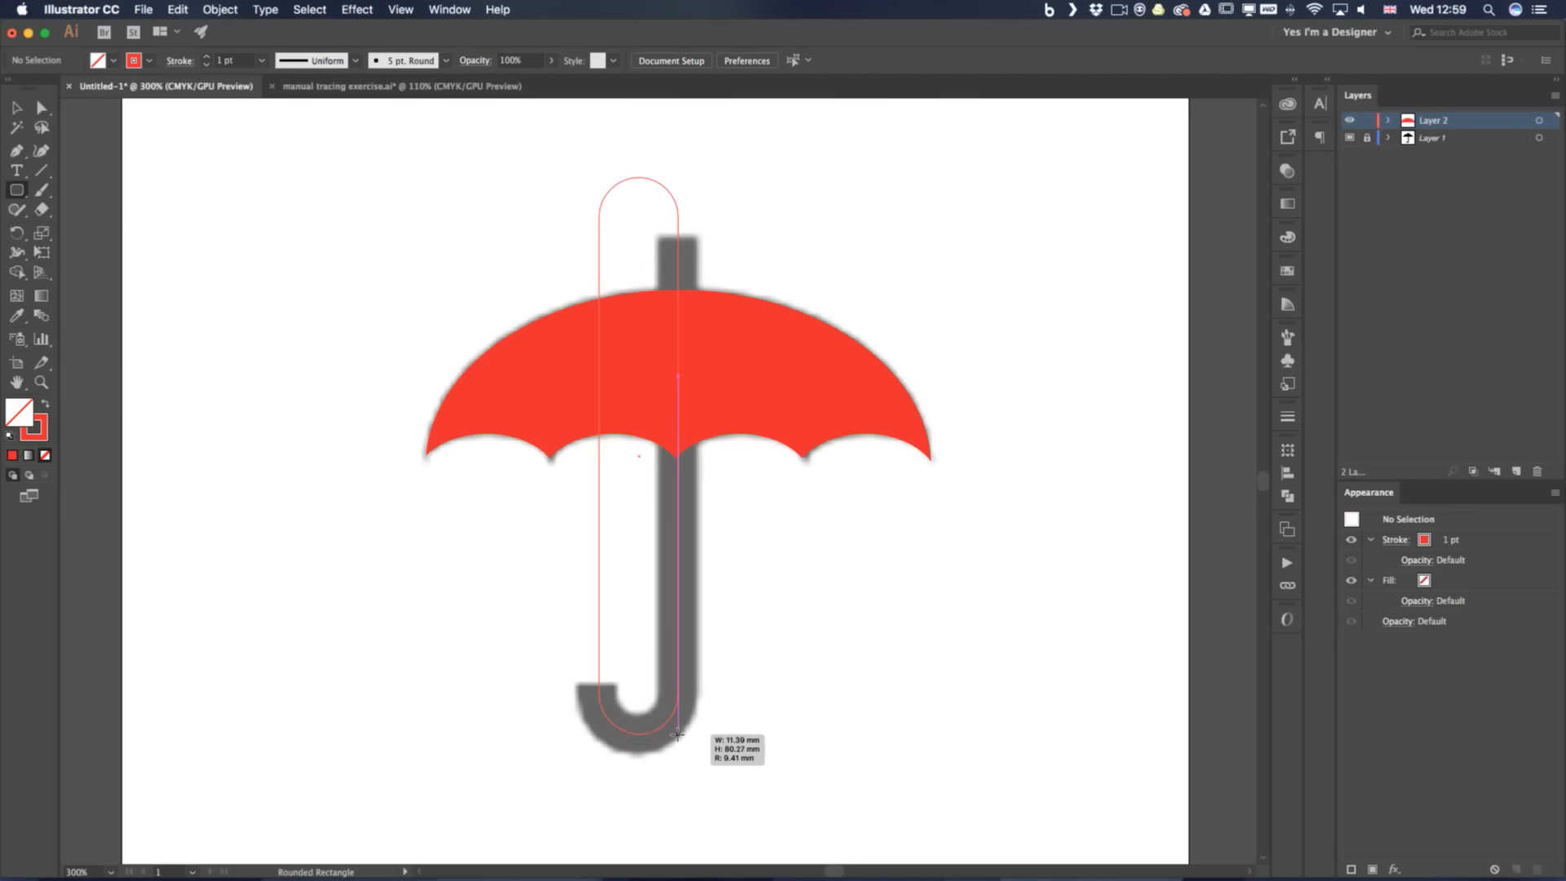
pyautogui.moveTo(677, 734); pyautogui.dragTo(677, 734)
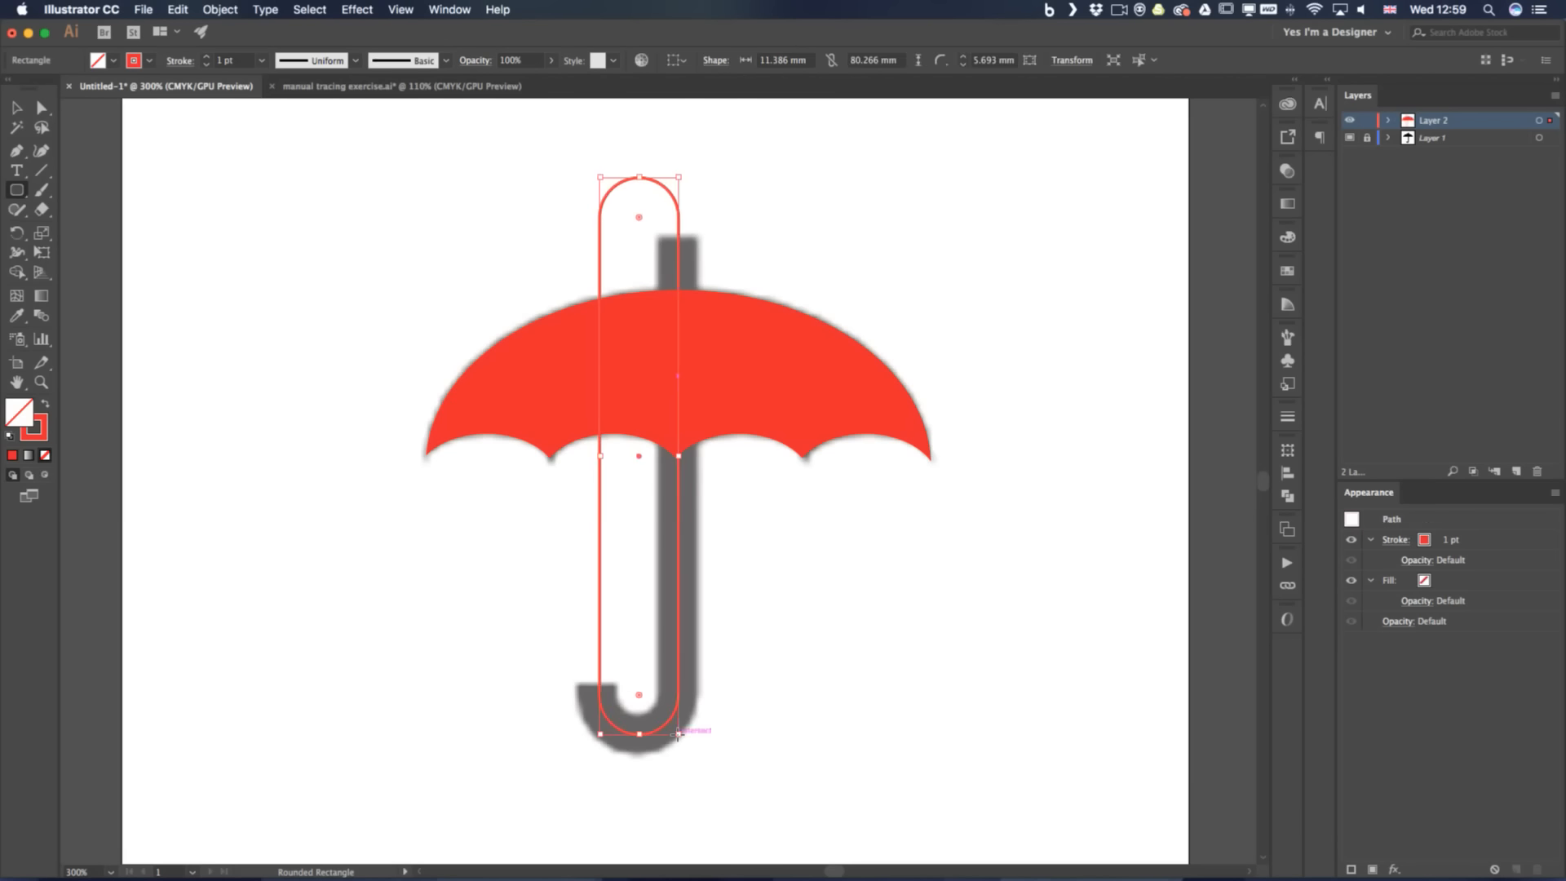
# Set the stroke weight of the rounded rectangle to 16 pt to match the thickness of the handle
pyautogui.press('v')
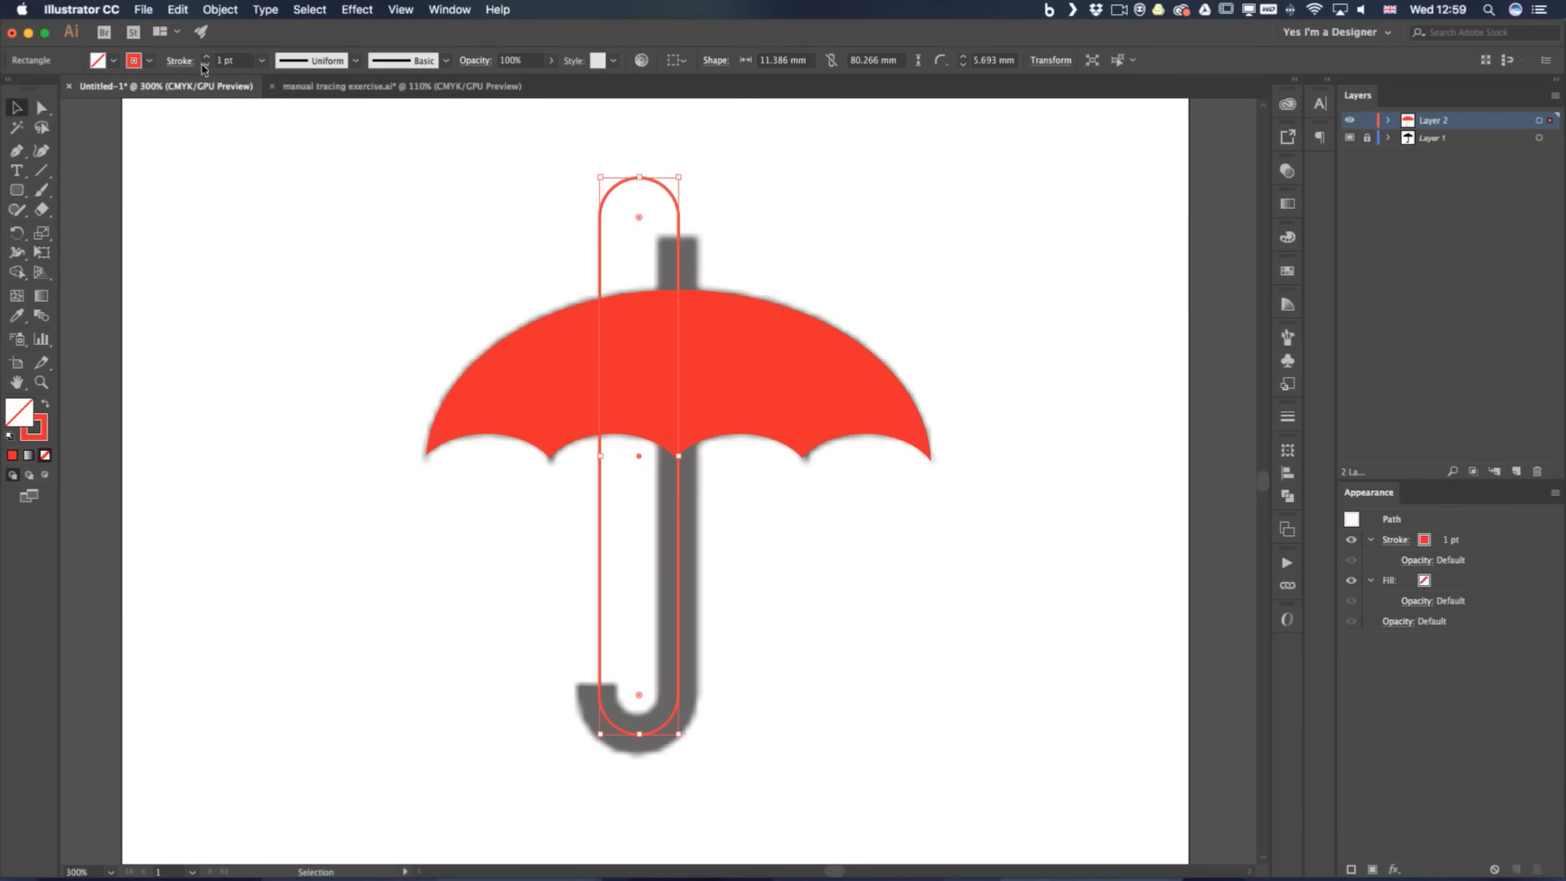
pyautogui.click(207, 58)
pyautogui.click(207, 58)
pyautogui.click(207, 58)
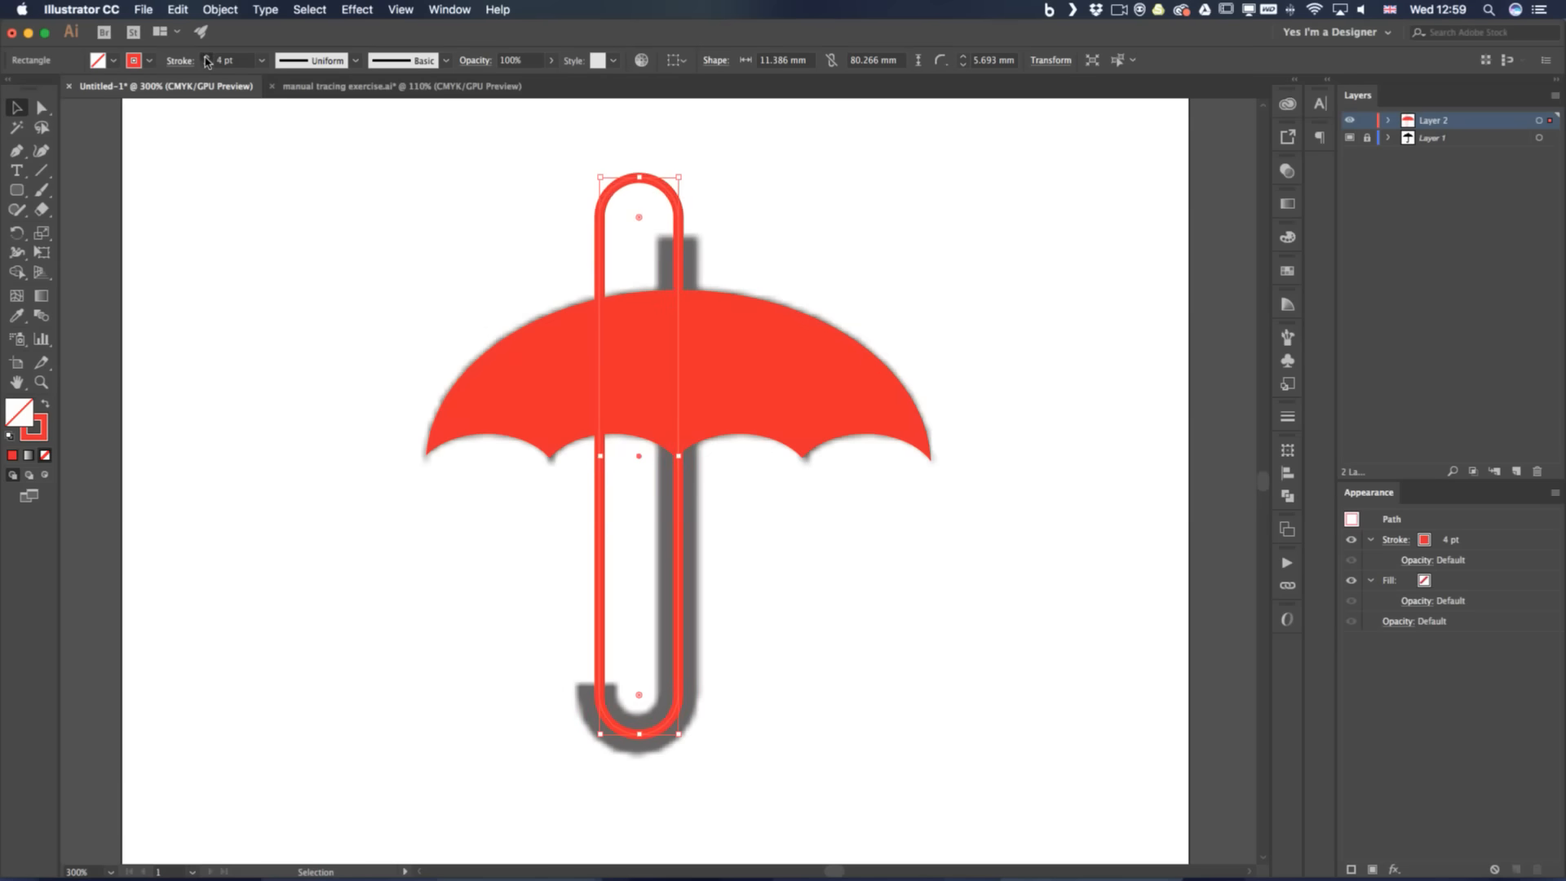
pyautogui.click(207, 58)
pyautogui.click(207, 58)
pyautogui.click(207, 59)
pyautogui.click(207, 59)
pyautogui.click(207, 59)
pyautogui.click(207, 59)
pyautogui.click(208, 59)
pyautogui.click(207, 58)
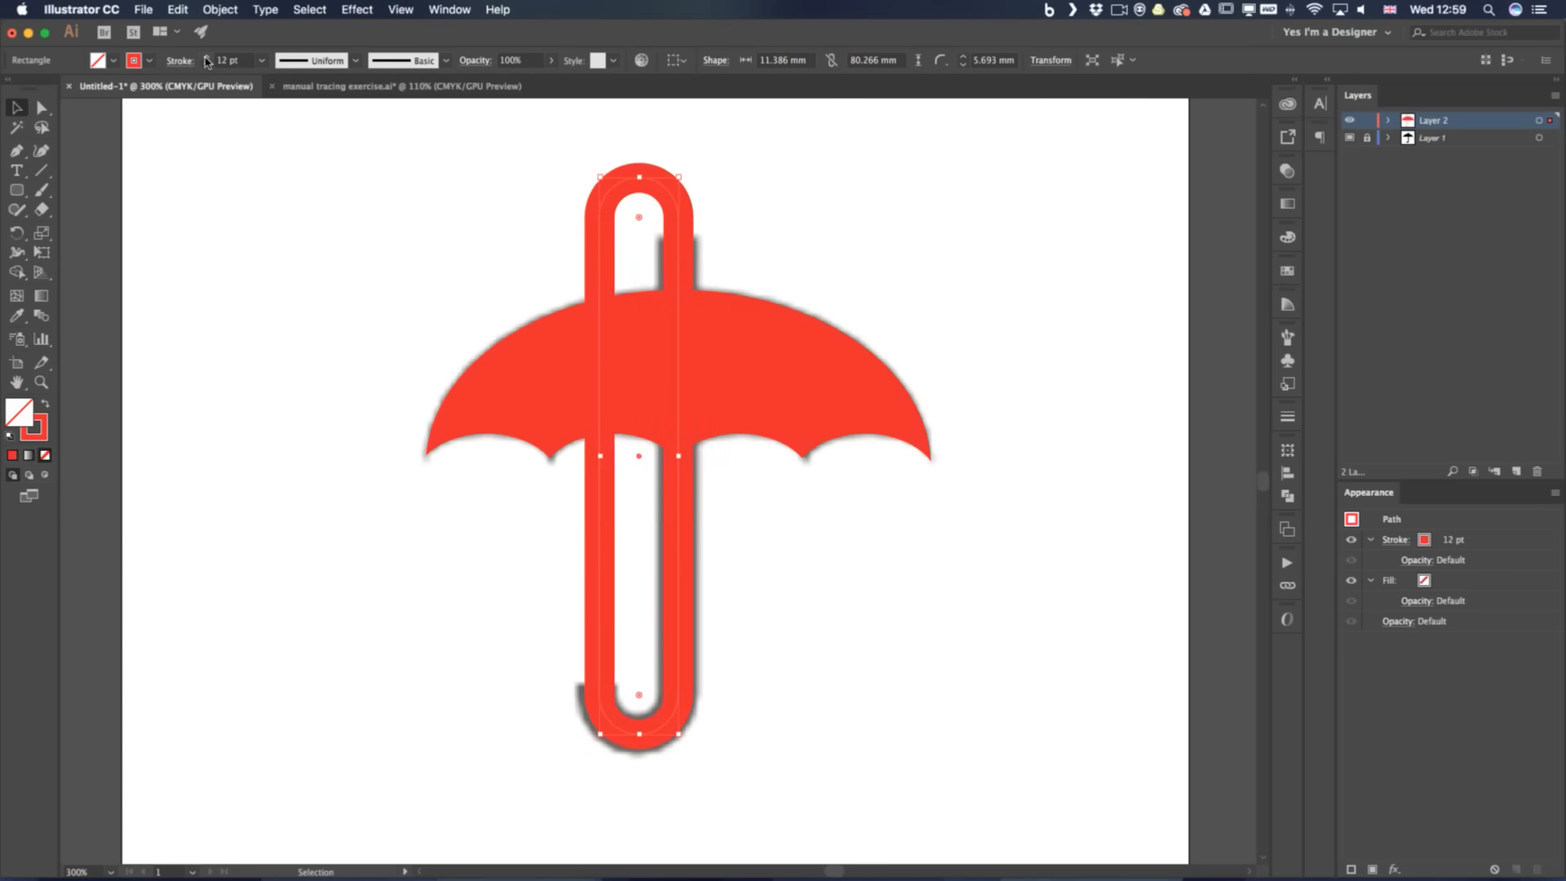
pyautogui.click(207, 59)
pyautogui.click(207, 59)
pyautogui.click(207, 58)
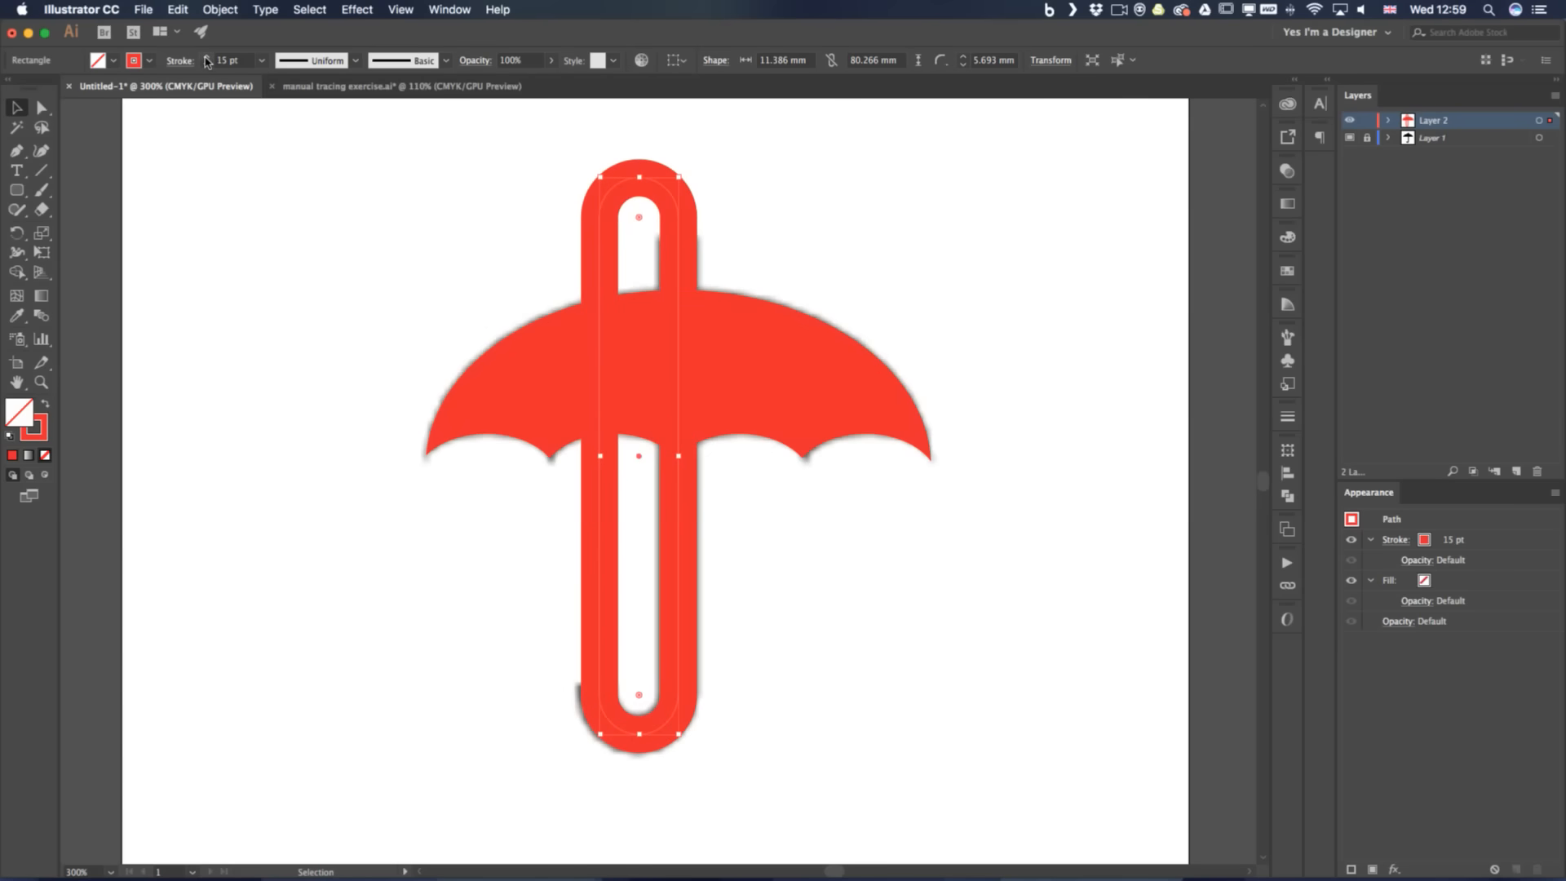
pyautogui.click(207, 59)
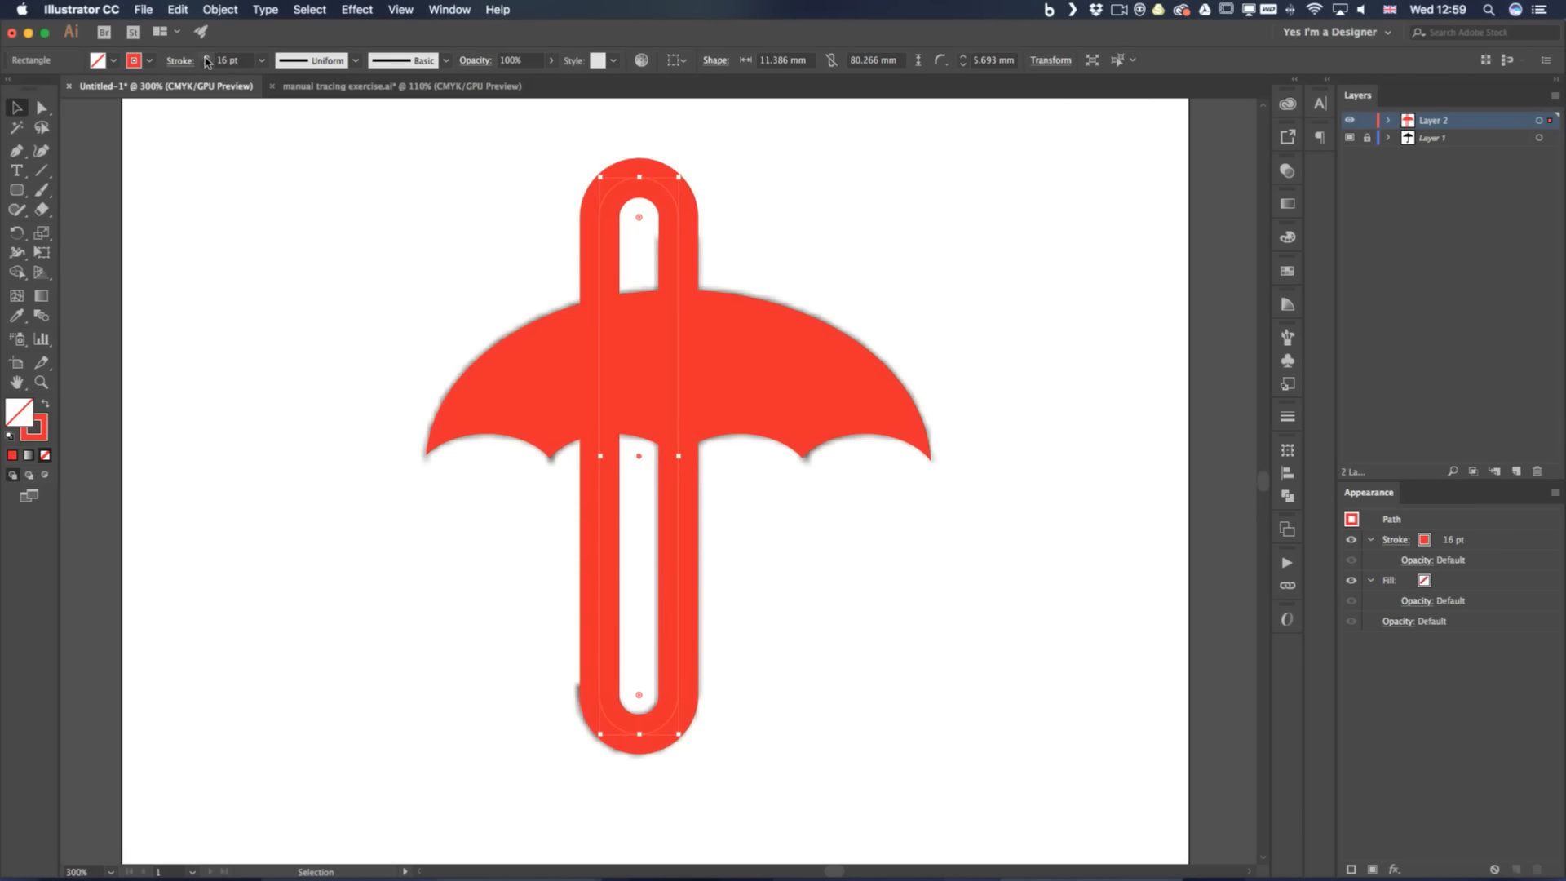
# Try blue, orange, green and other stroke colours on the rounded rectangle, finishing on light brown
pyautogui.click(149, 60)
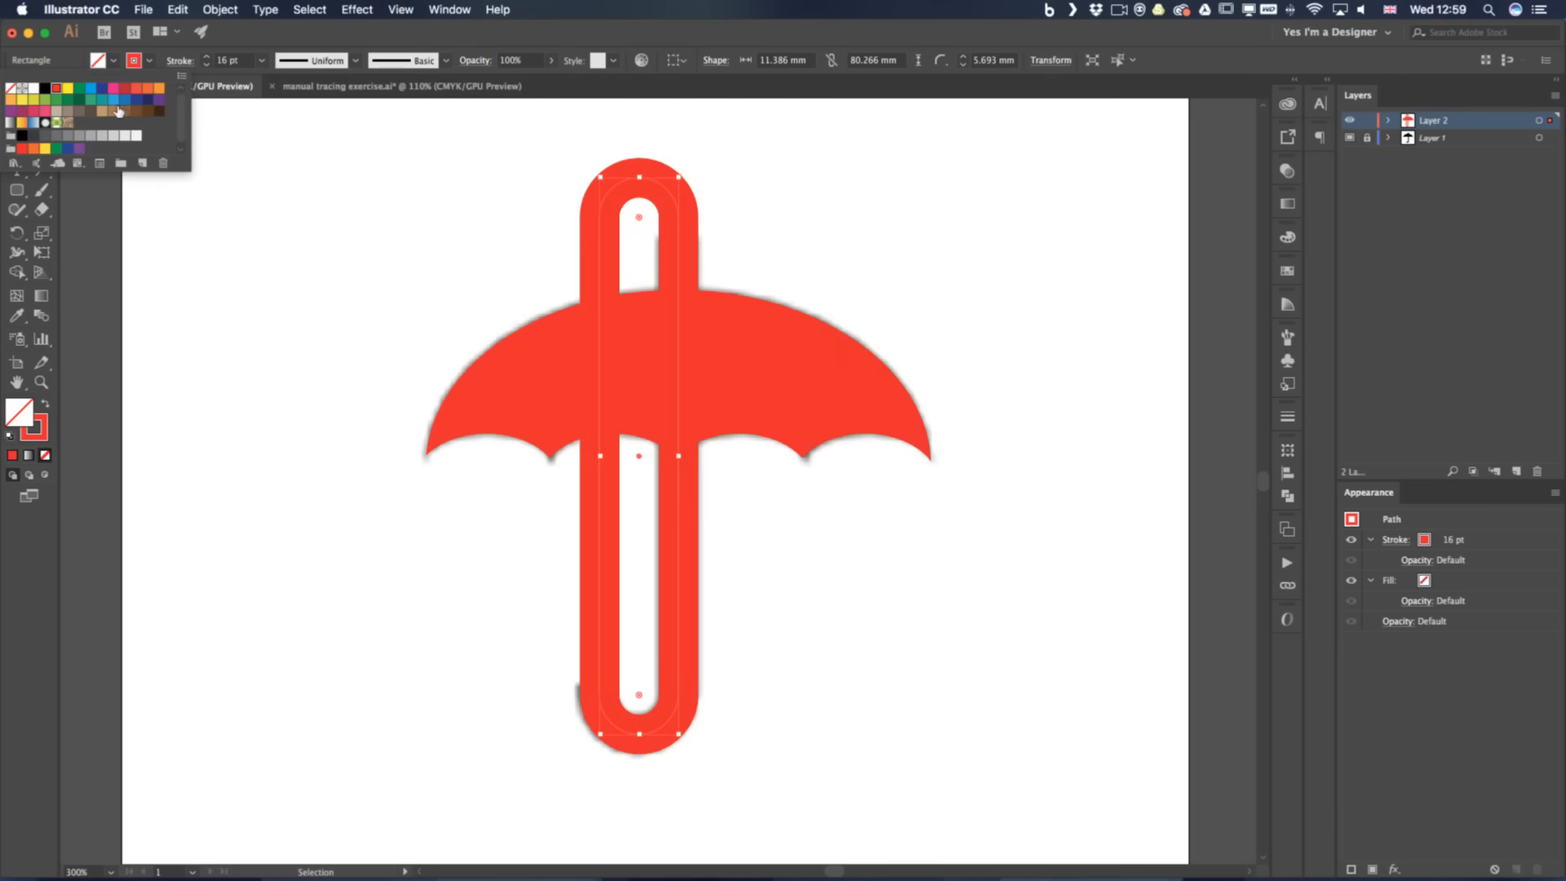
pyautogui.click(102, 87)
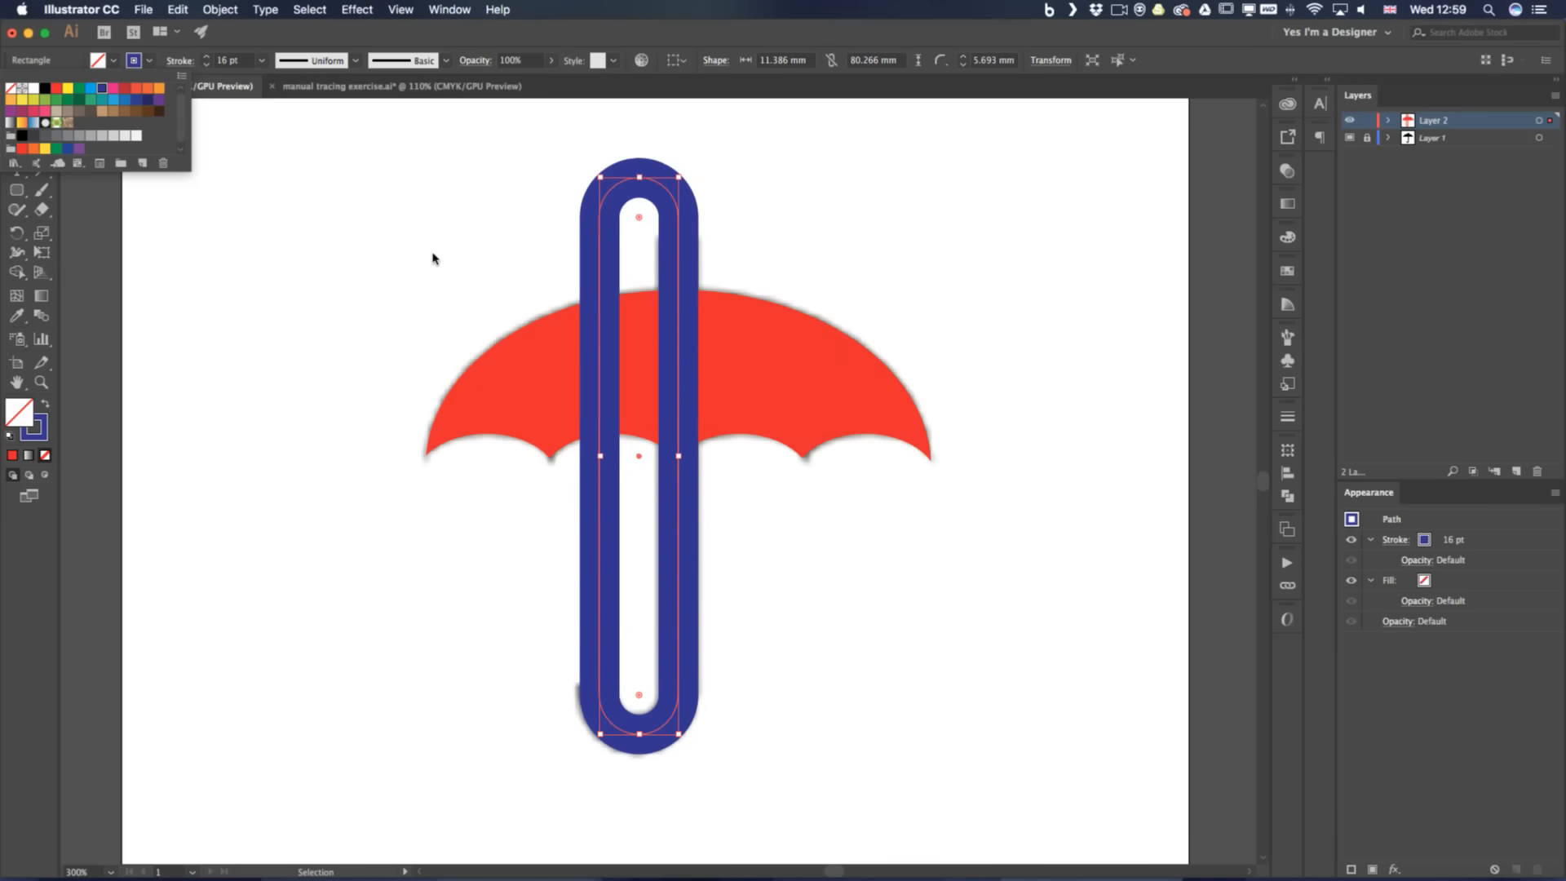
pyautogui.click(124, 99)
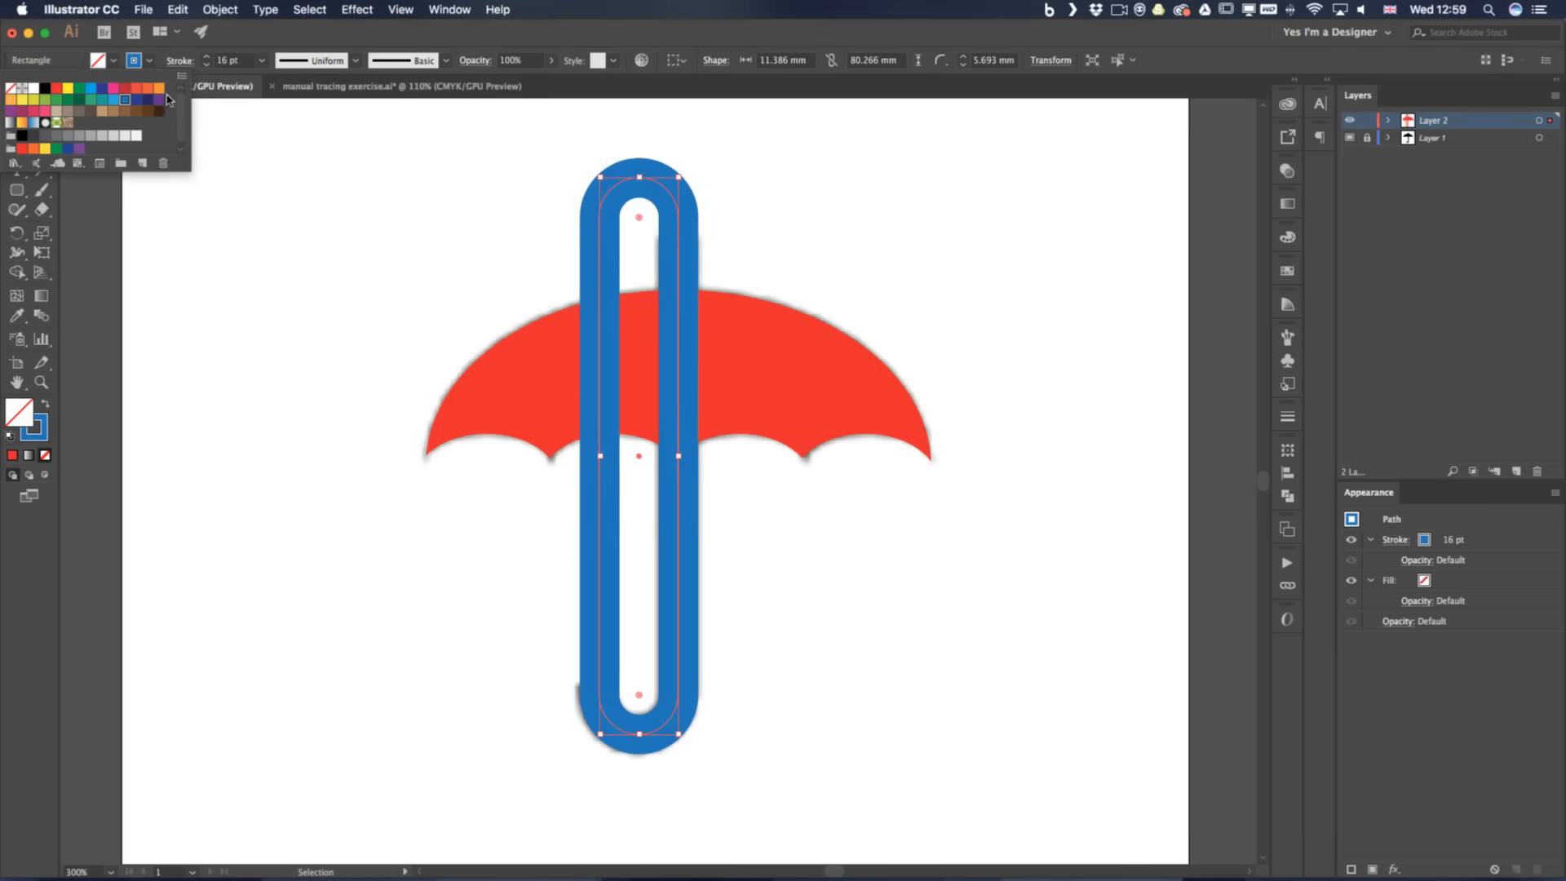
pyautogui.click(159, 87)
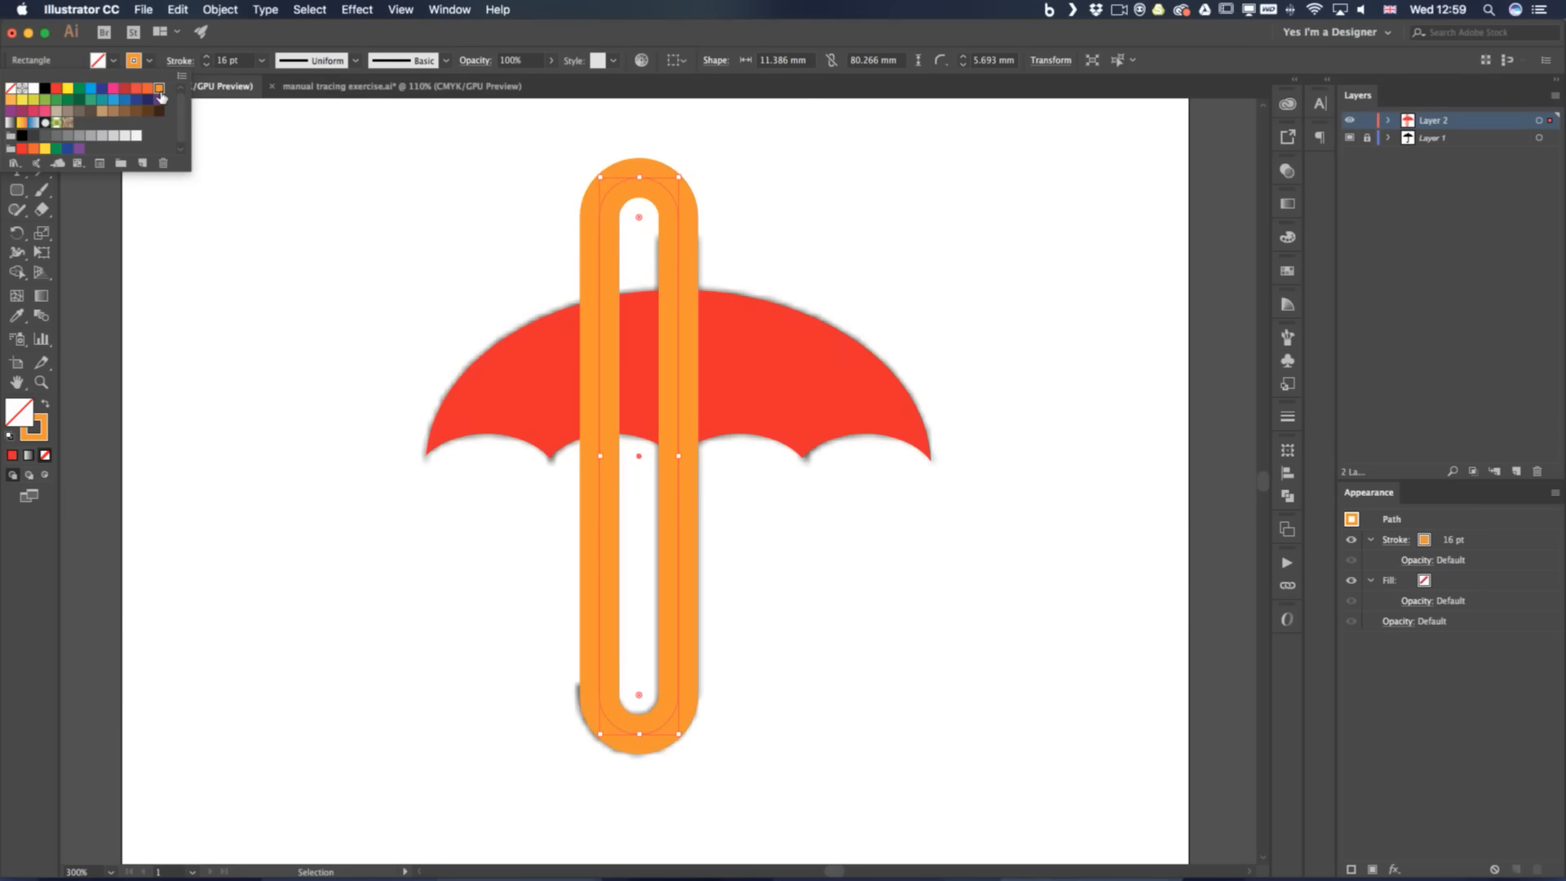
pyautogui.click(54, 102)
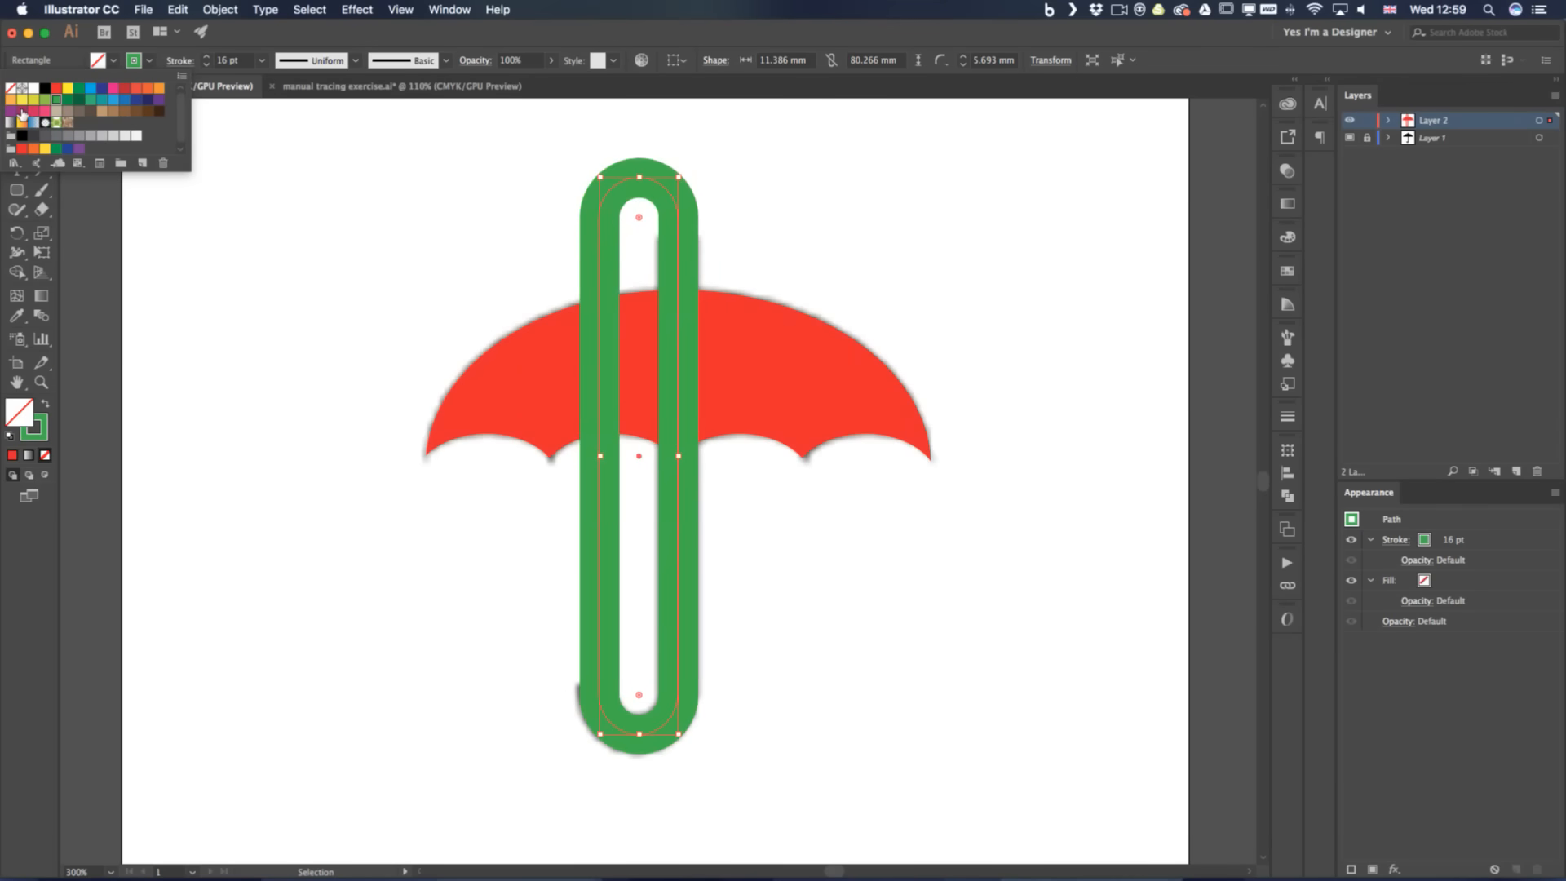
pyautogui.click(22, 112)
pyautogui.click(55, 112)
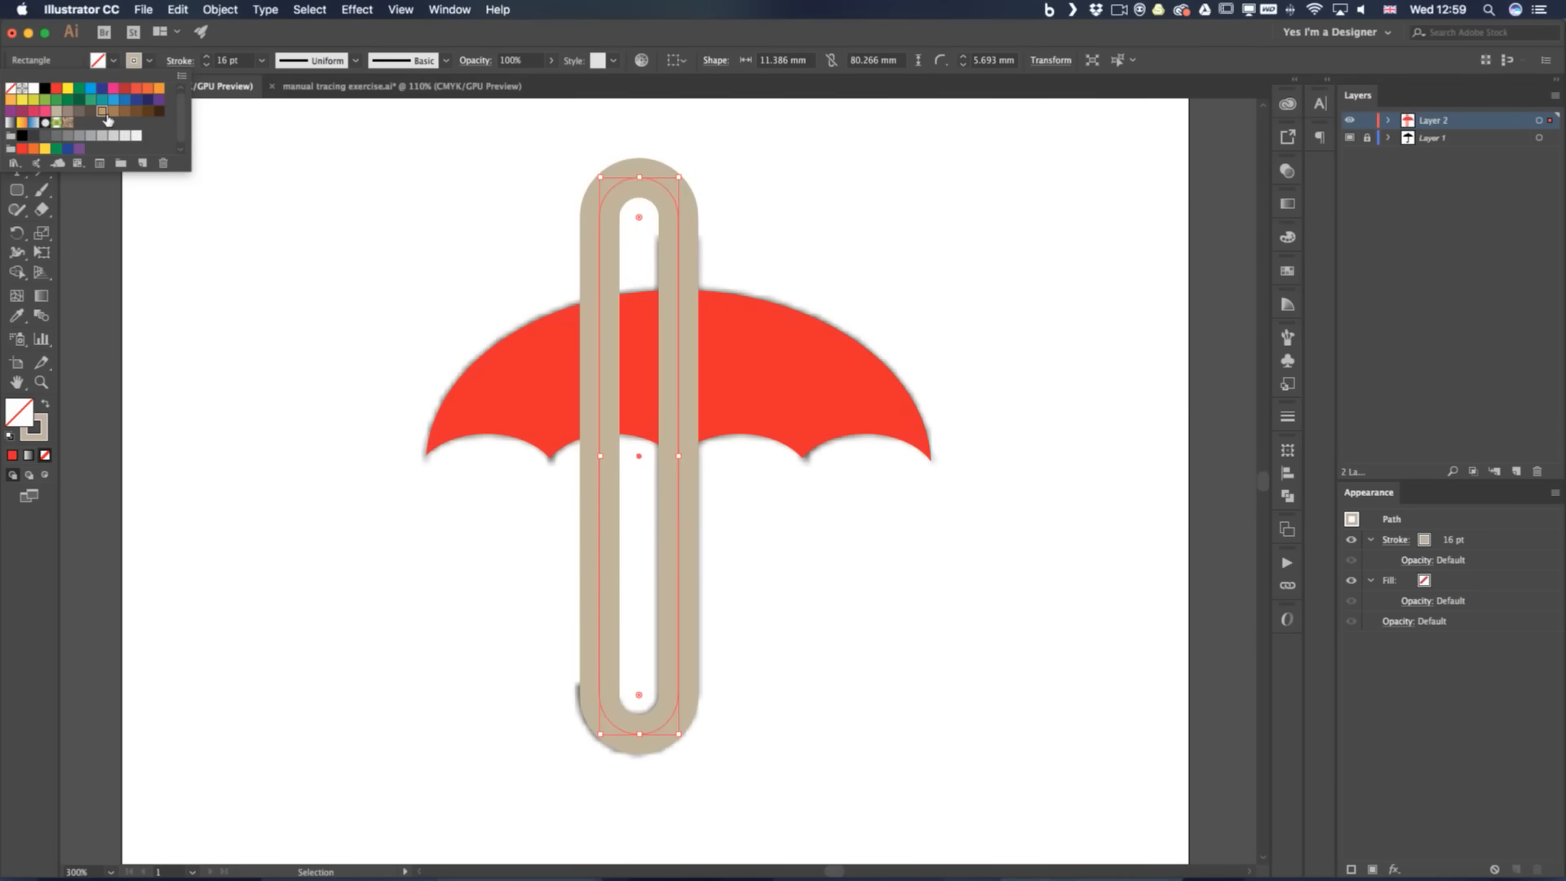
pyautogui.click(102, 111)
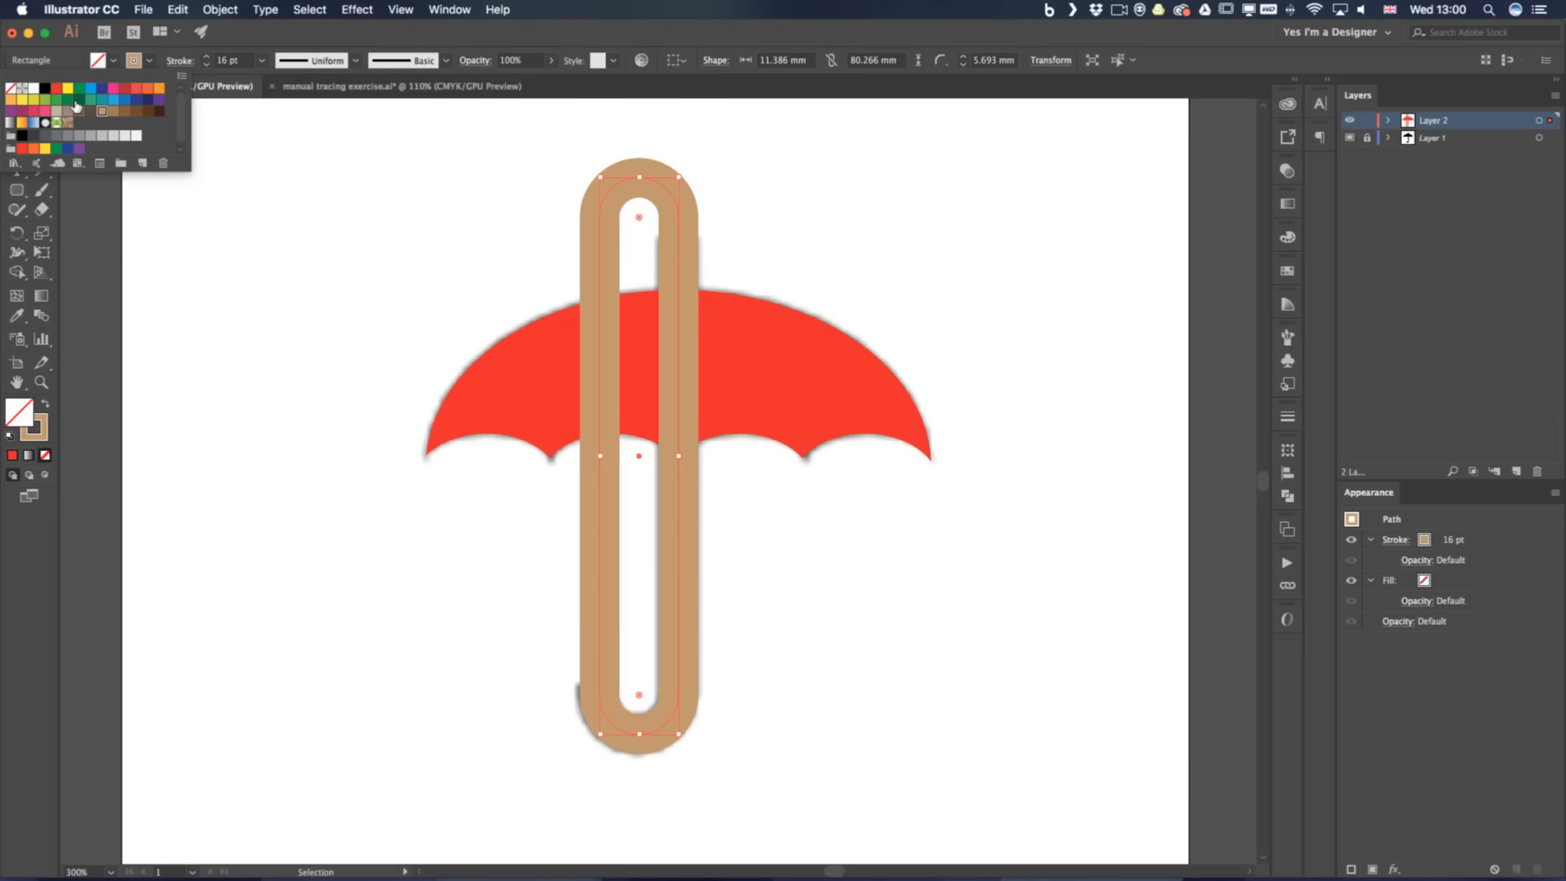
# Switch to Photoshop and create a new 224 x 700 px CMYK document at 72 pixels per inch
pyautogui.press('super+Tab')
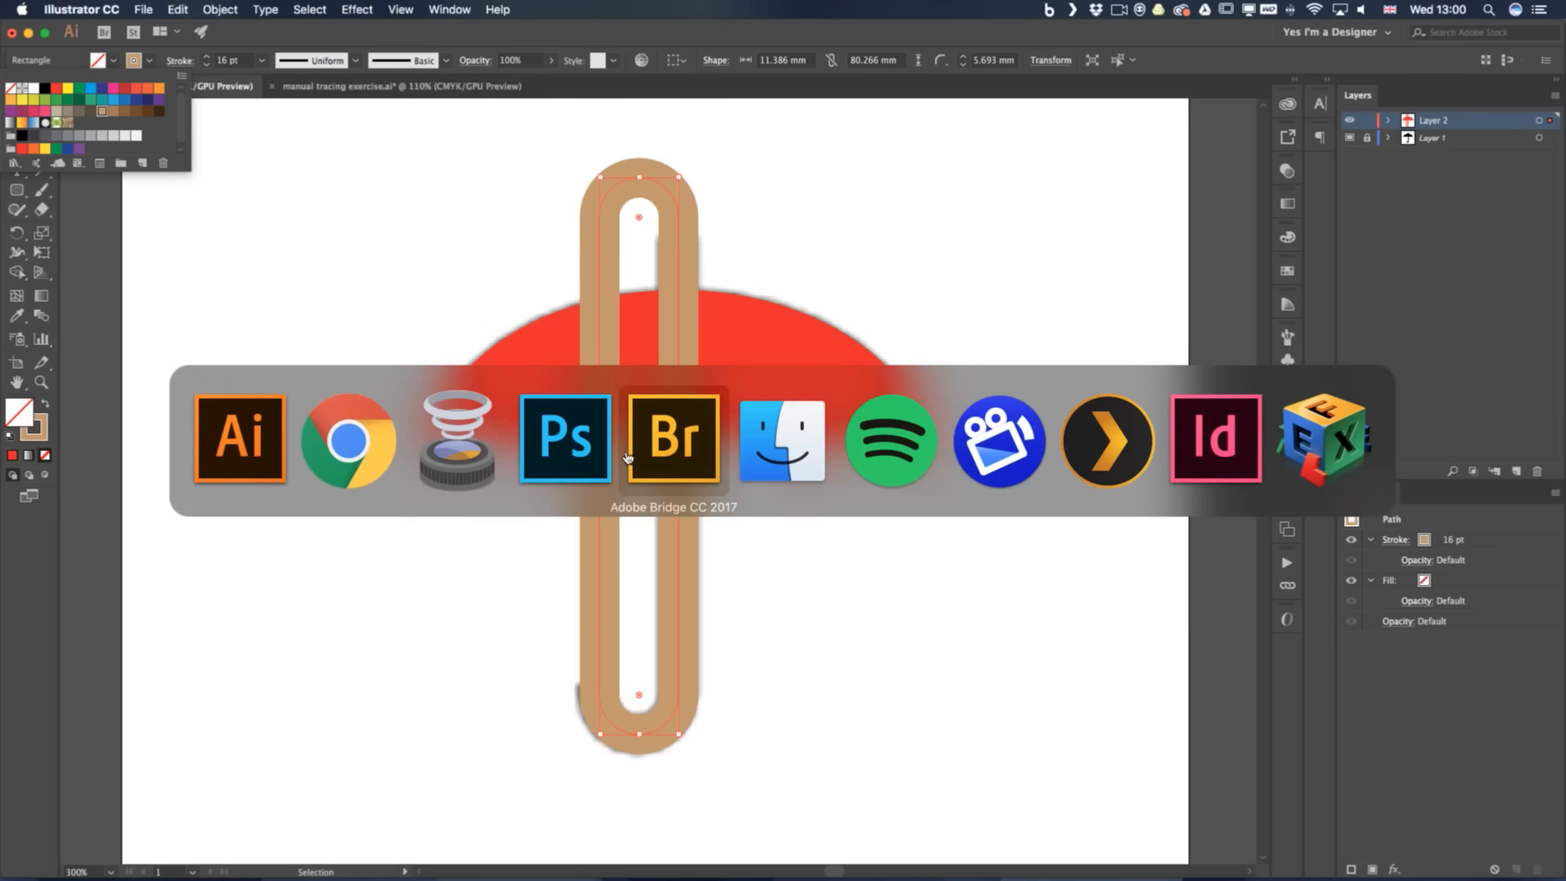
pyautogui.click(598, 447)
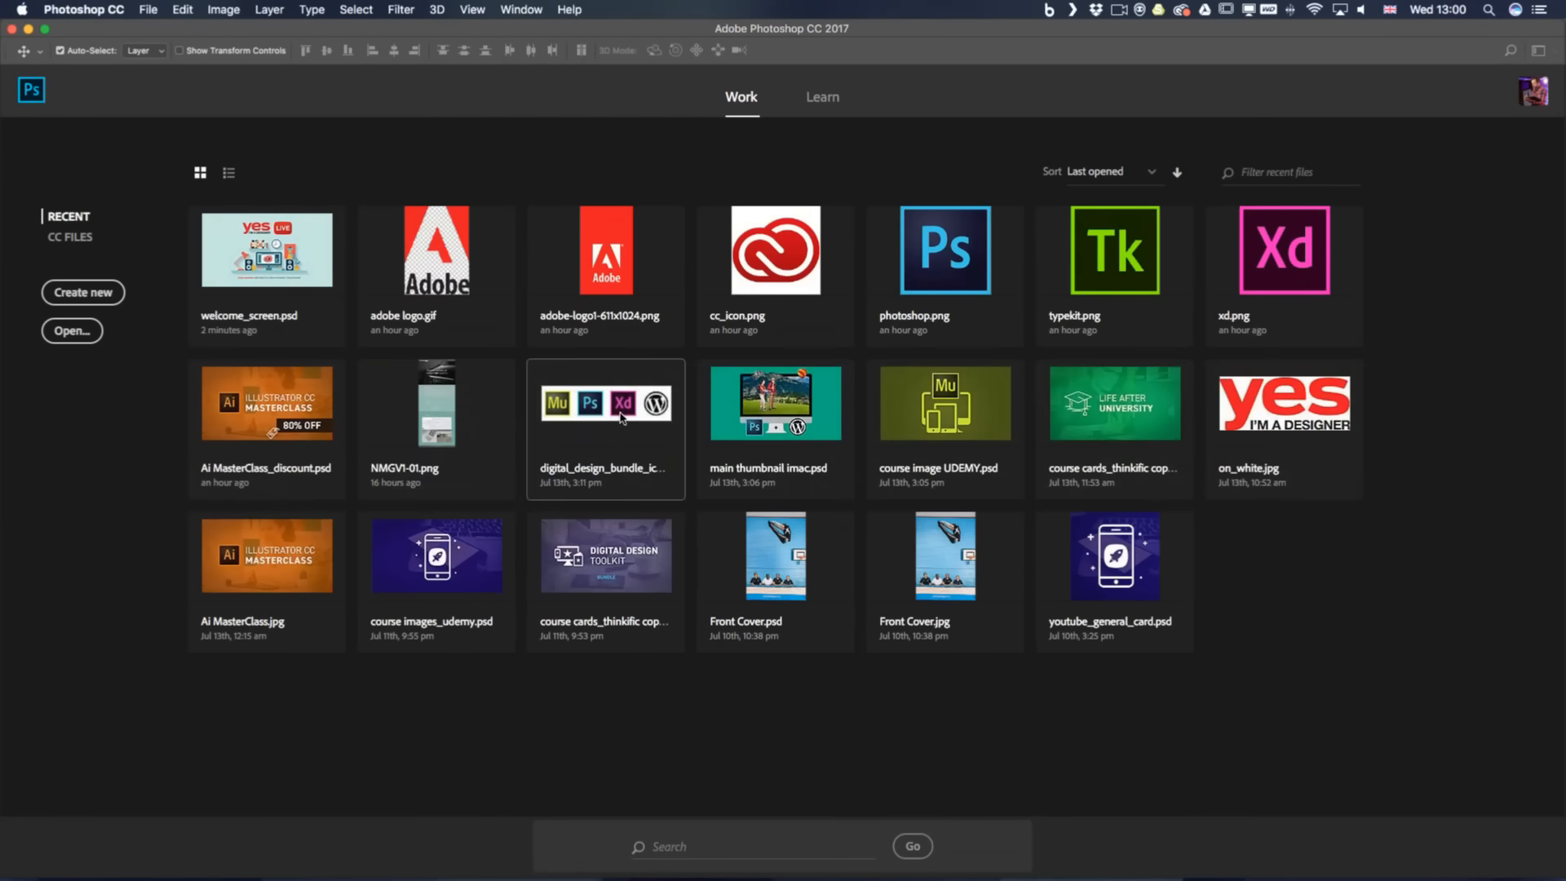
pyautogui.press('super+n')
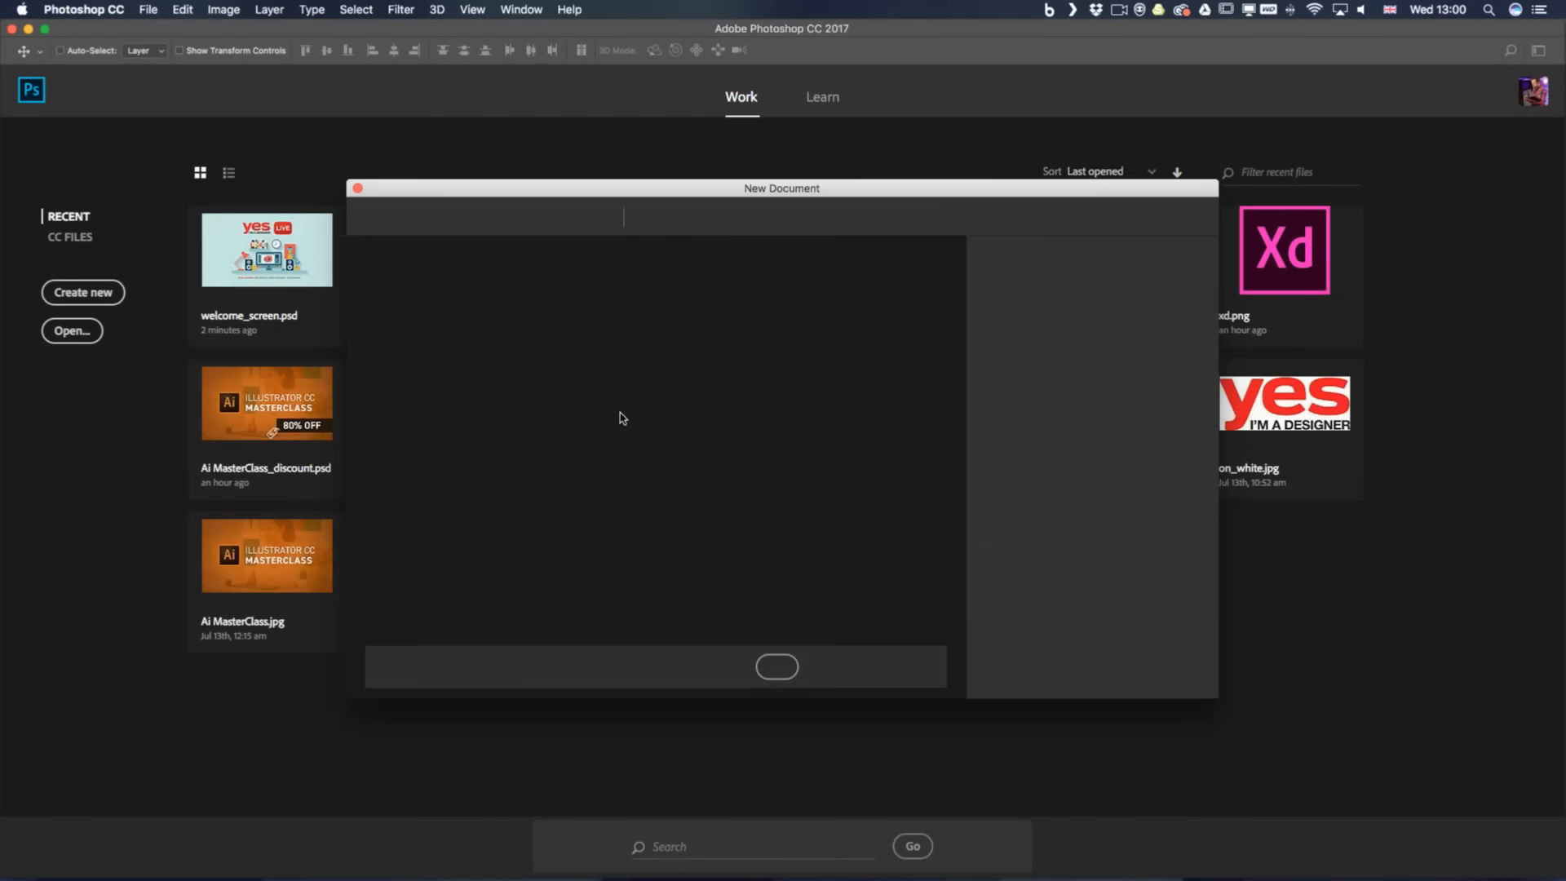
pyautogui.click(1188, 673)
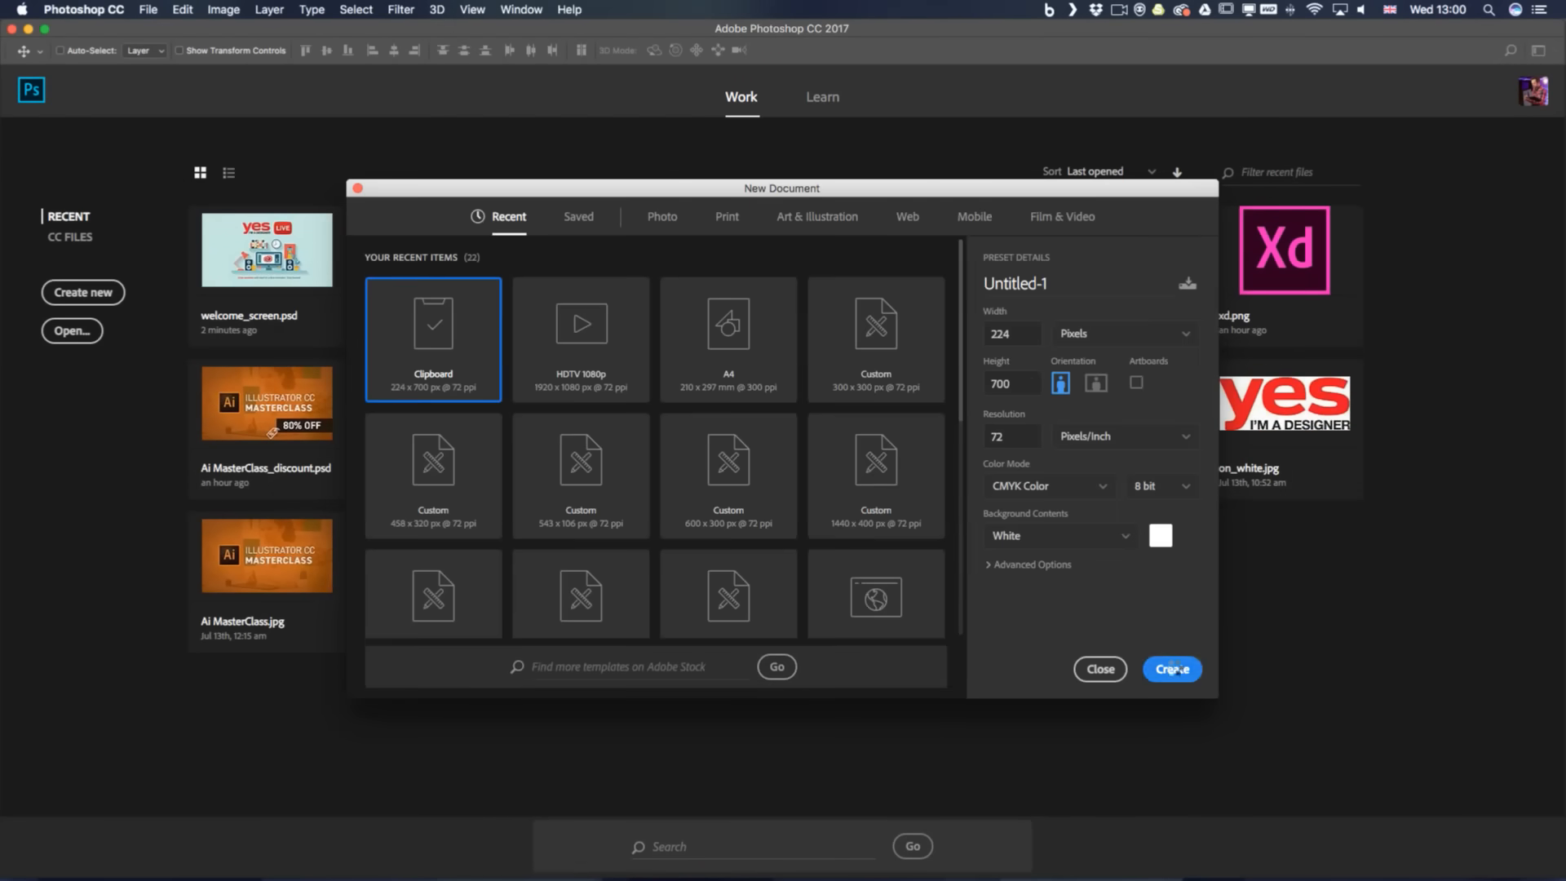
# Widen the canvas to a landscape format with the Crop tool and fill the layer with white, finishing on red
pyautogui.press('c')
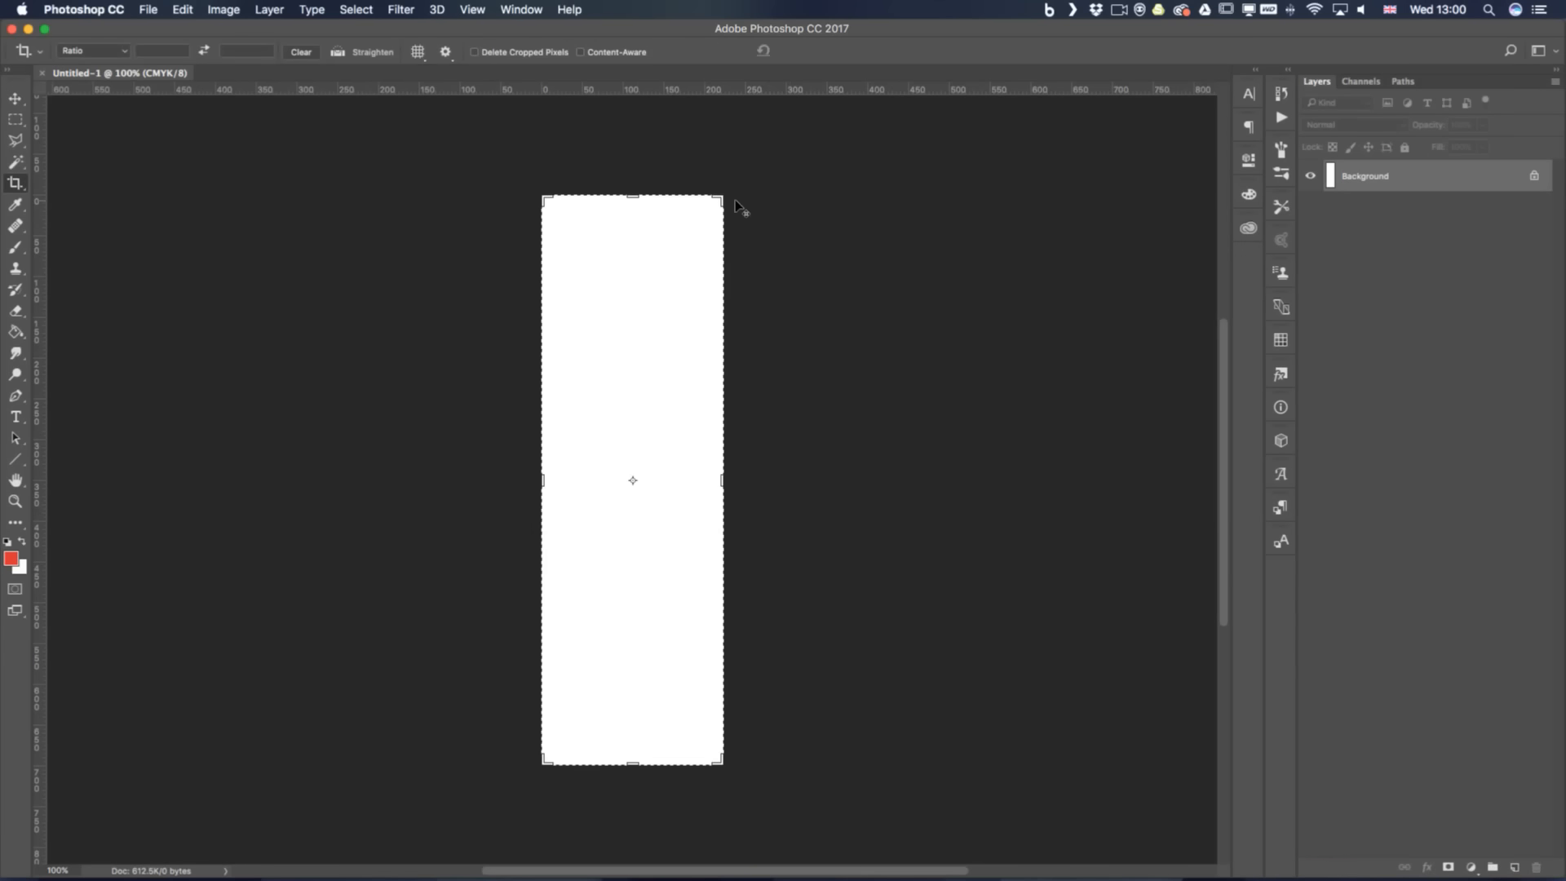
pyautogui.moveTo(730, 197); pyautogui.dragTo(1121, 163)
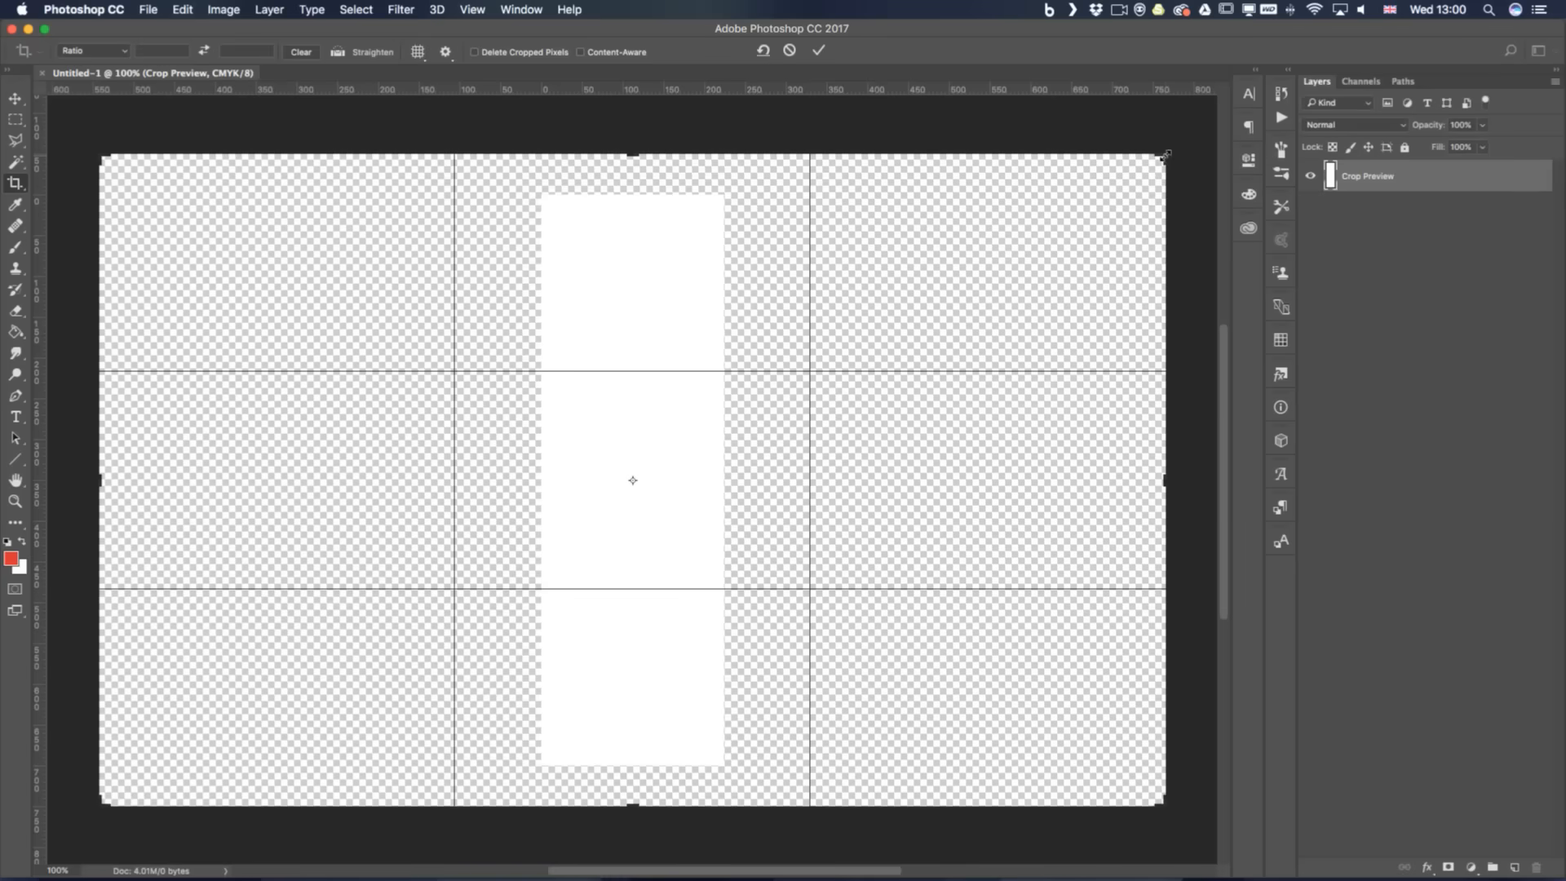
pyautogui.press('Return')
pyautogui.press('super+BackSpace')
pyautogui.press('v')
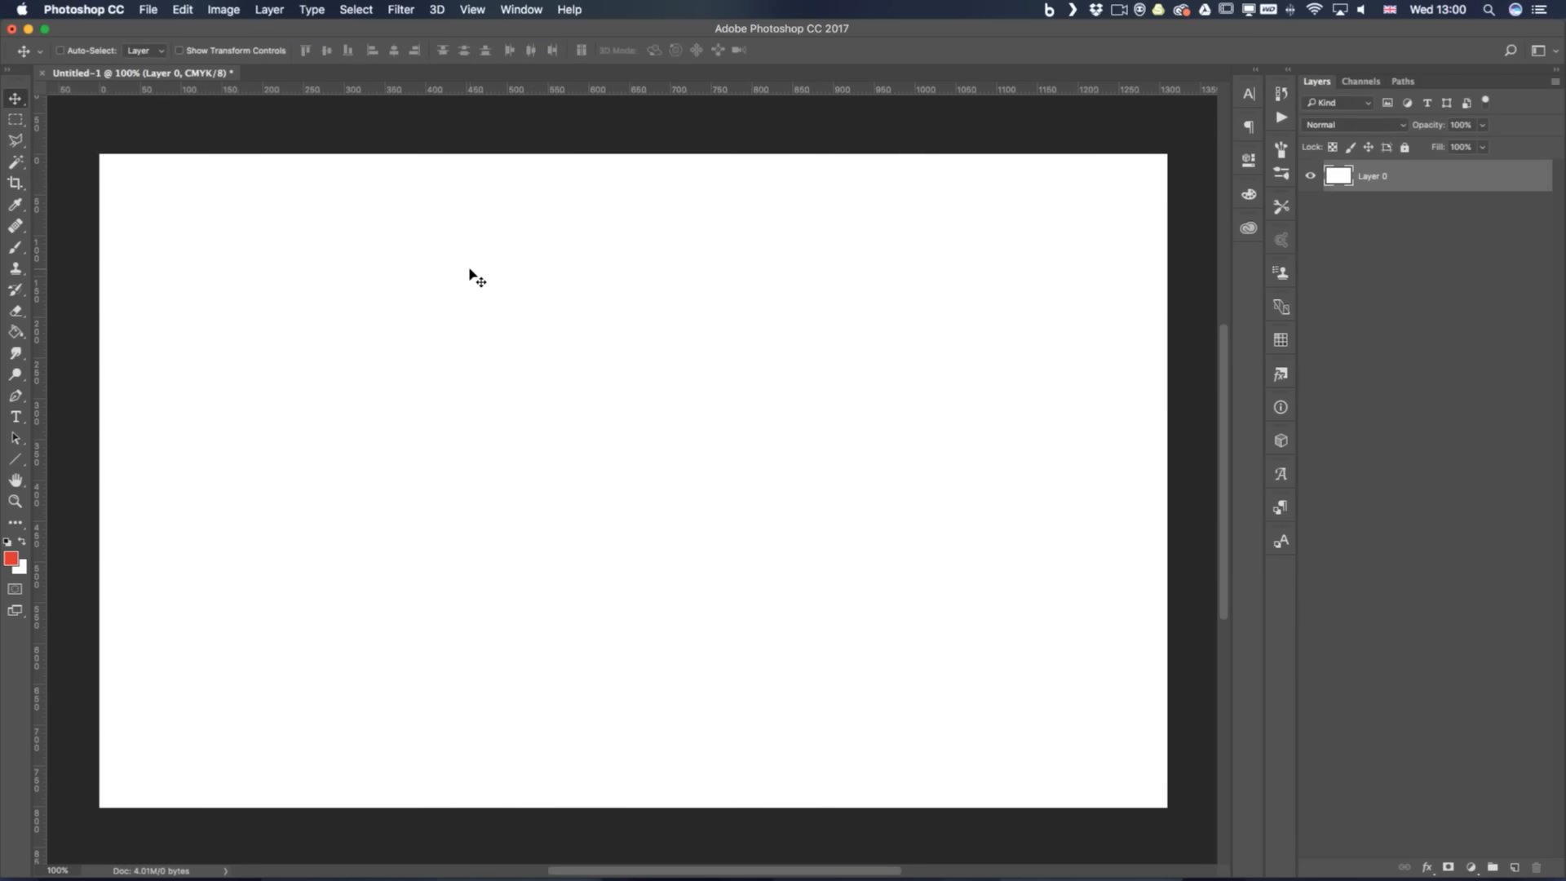
pyautogui.hotkey('alt', 'BackSpace')
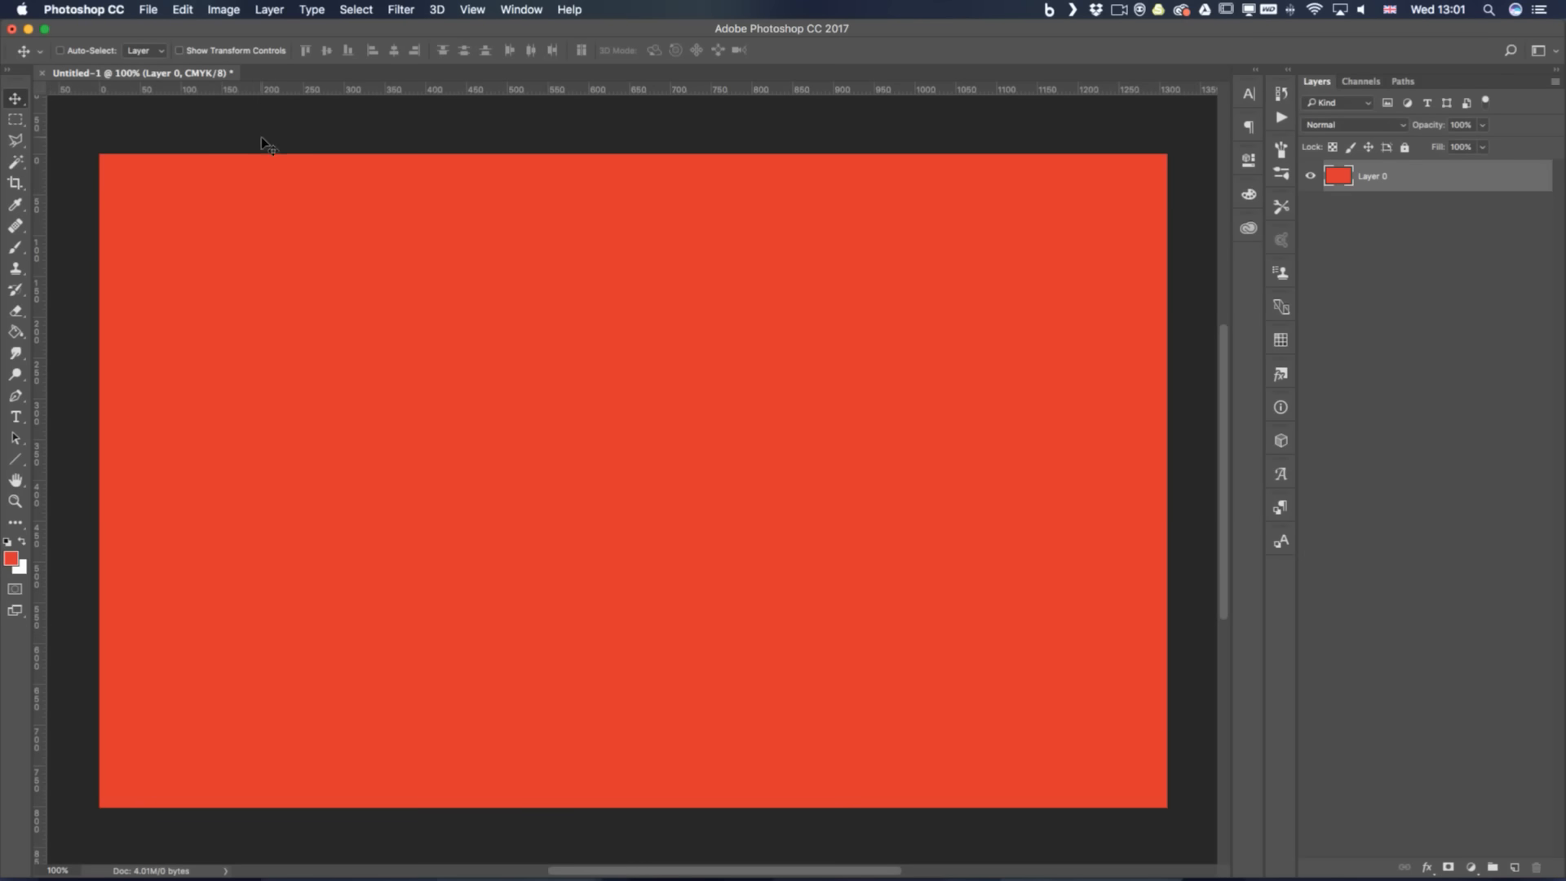
# Draw a rectangle about 443 by 386 px in the middle of the canvas and give it a yellow-green fill
pyautogui.click(16, 458)
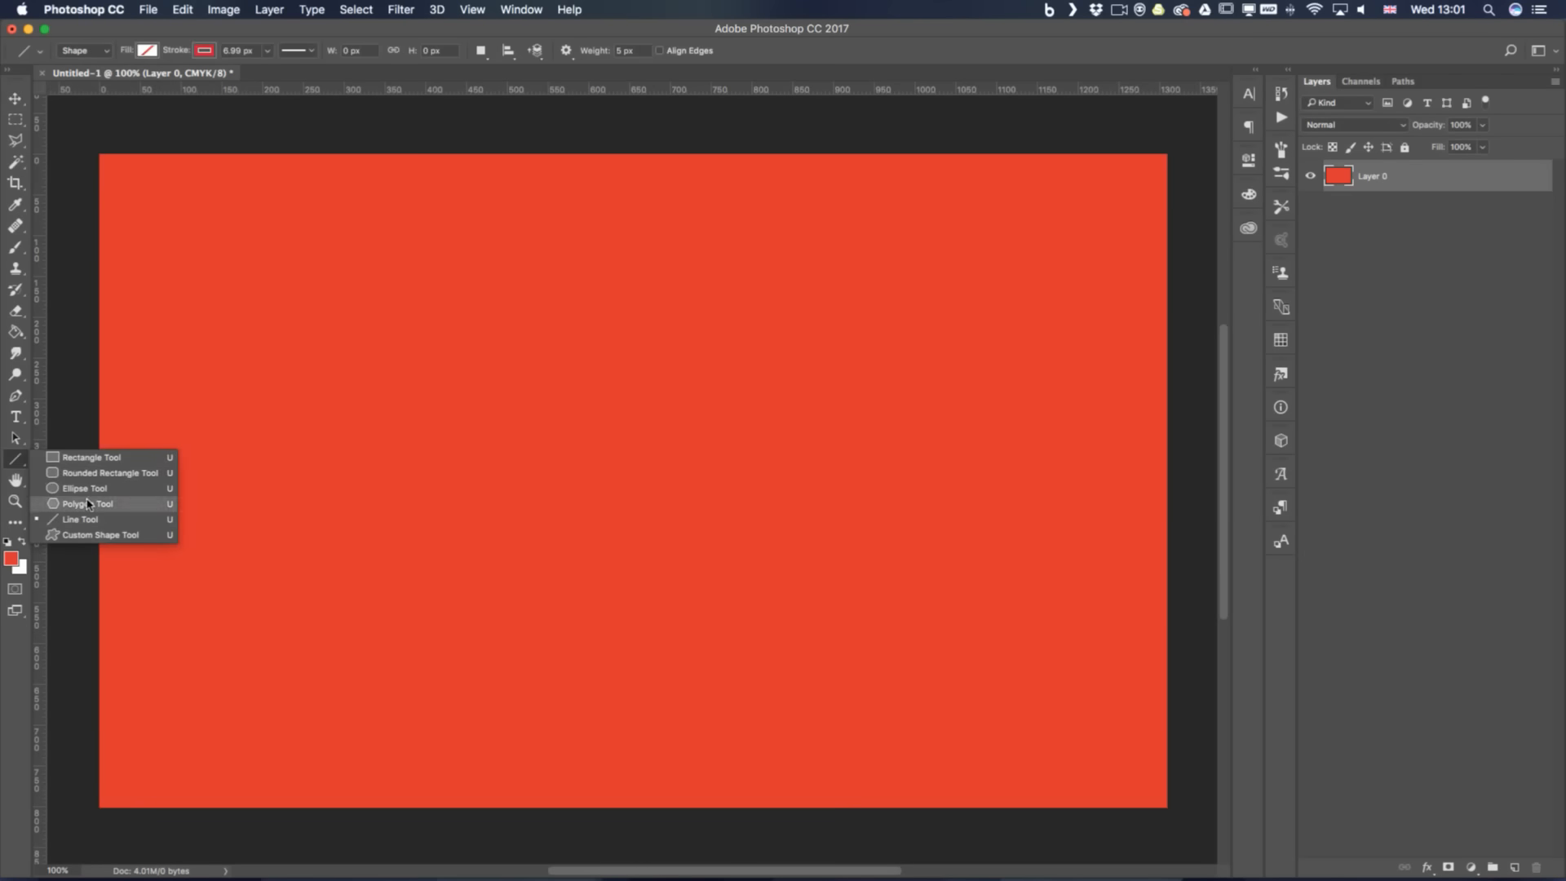
pyautogui.click(82, 458)
pyautogui.moveTo(458, 313); pyautogui.dragTo(819, 627)
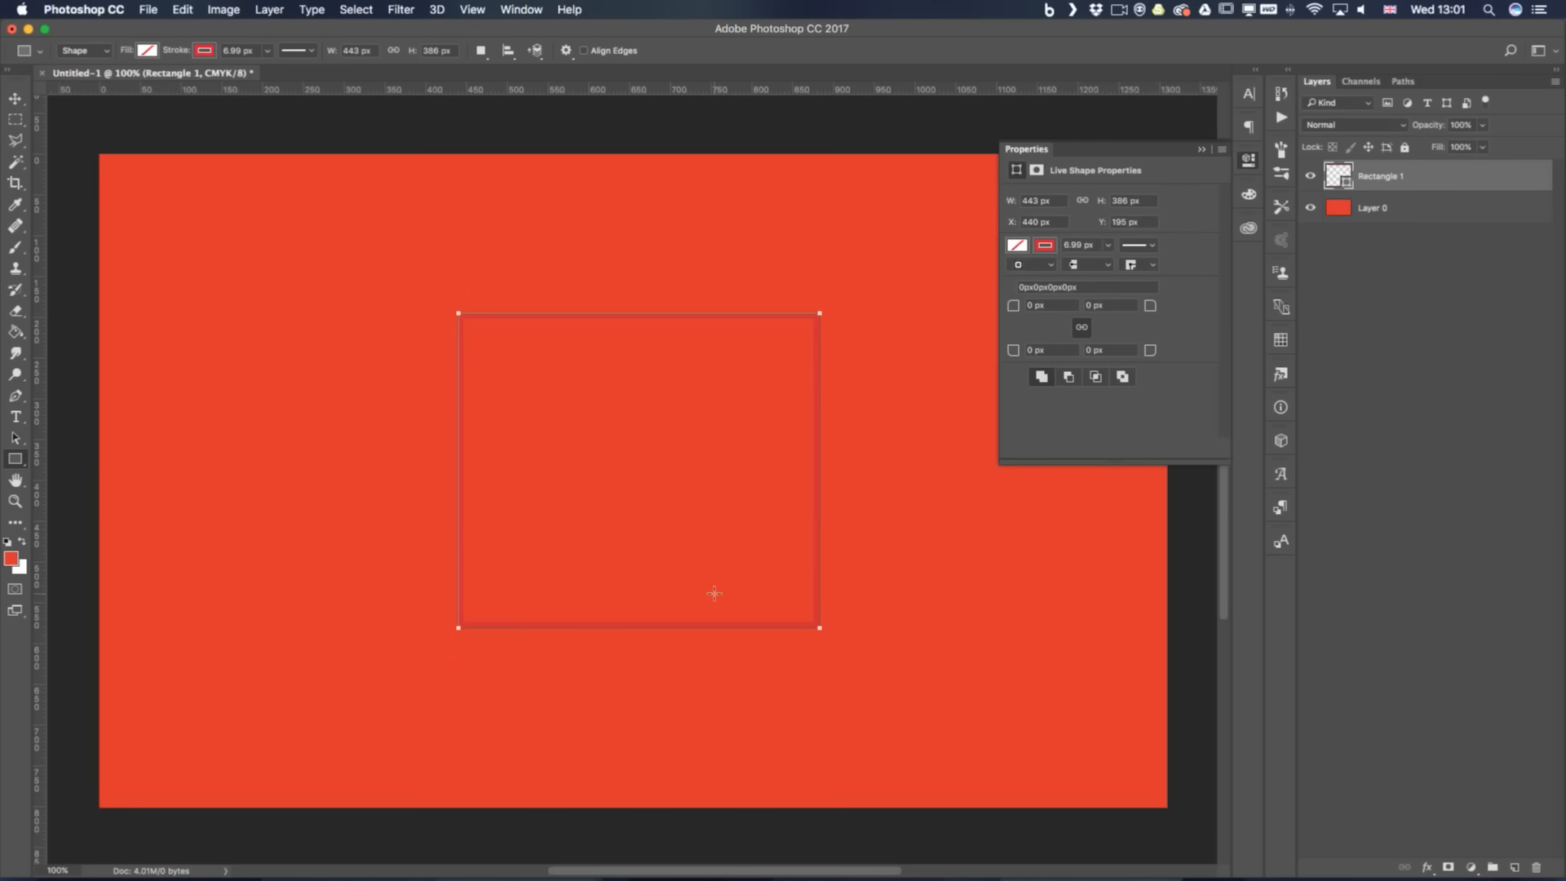
pyautogui.click(147, 51)
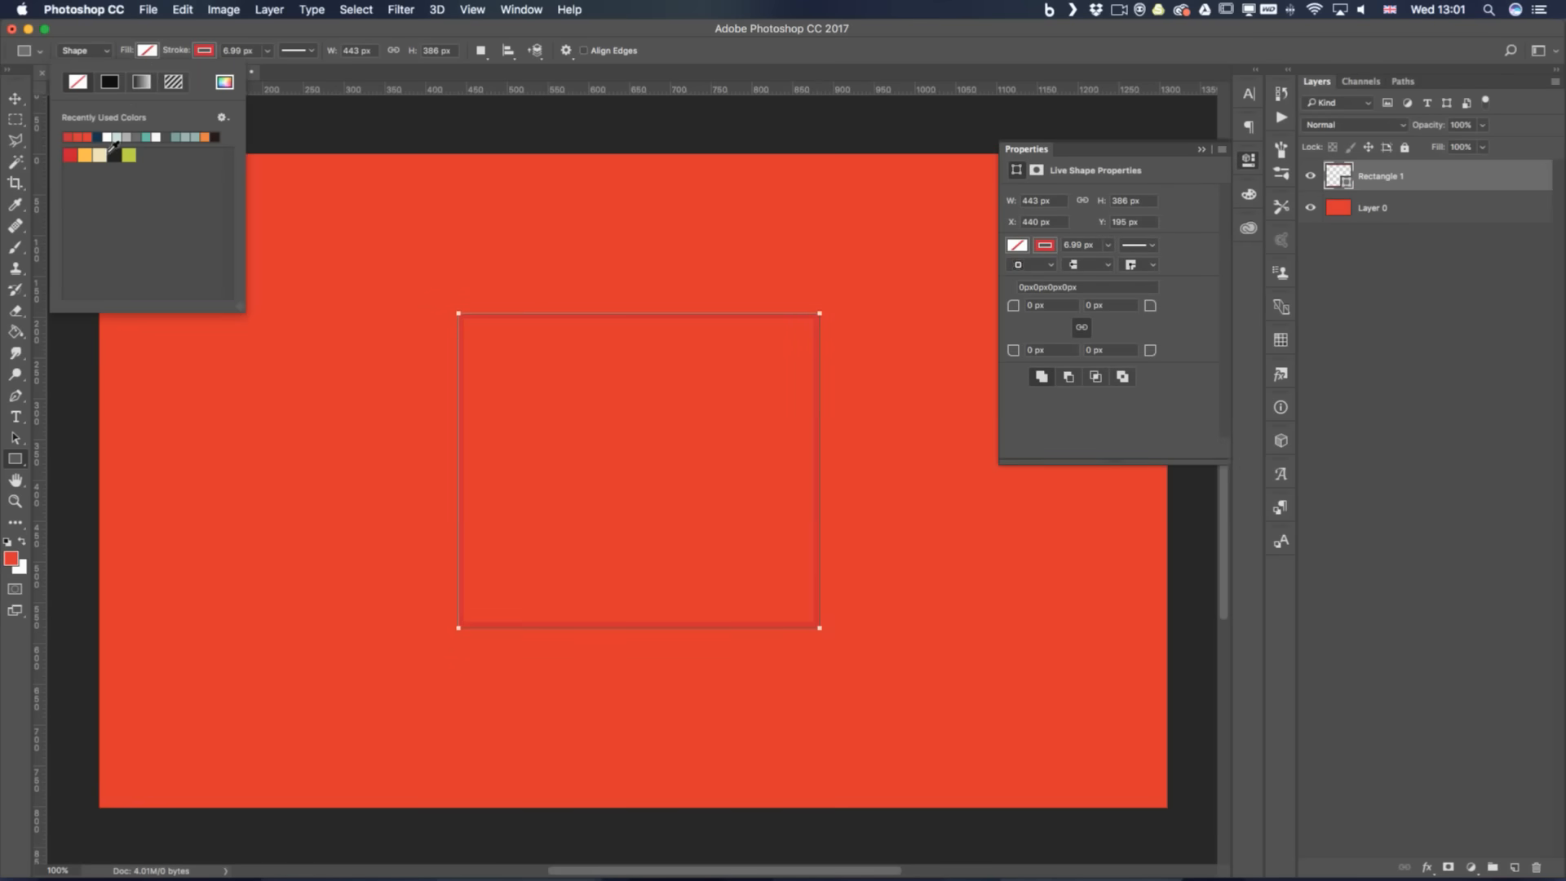
pyautogui.click(130, 154)
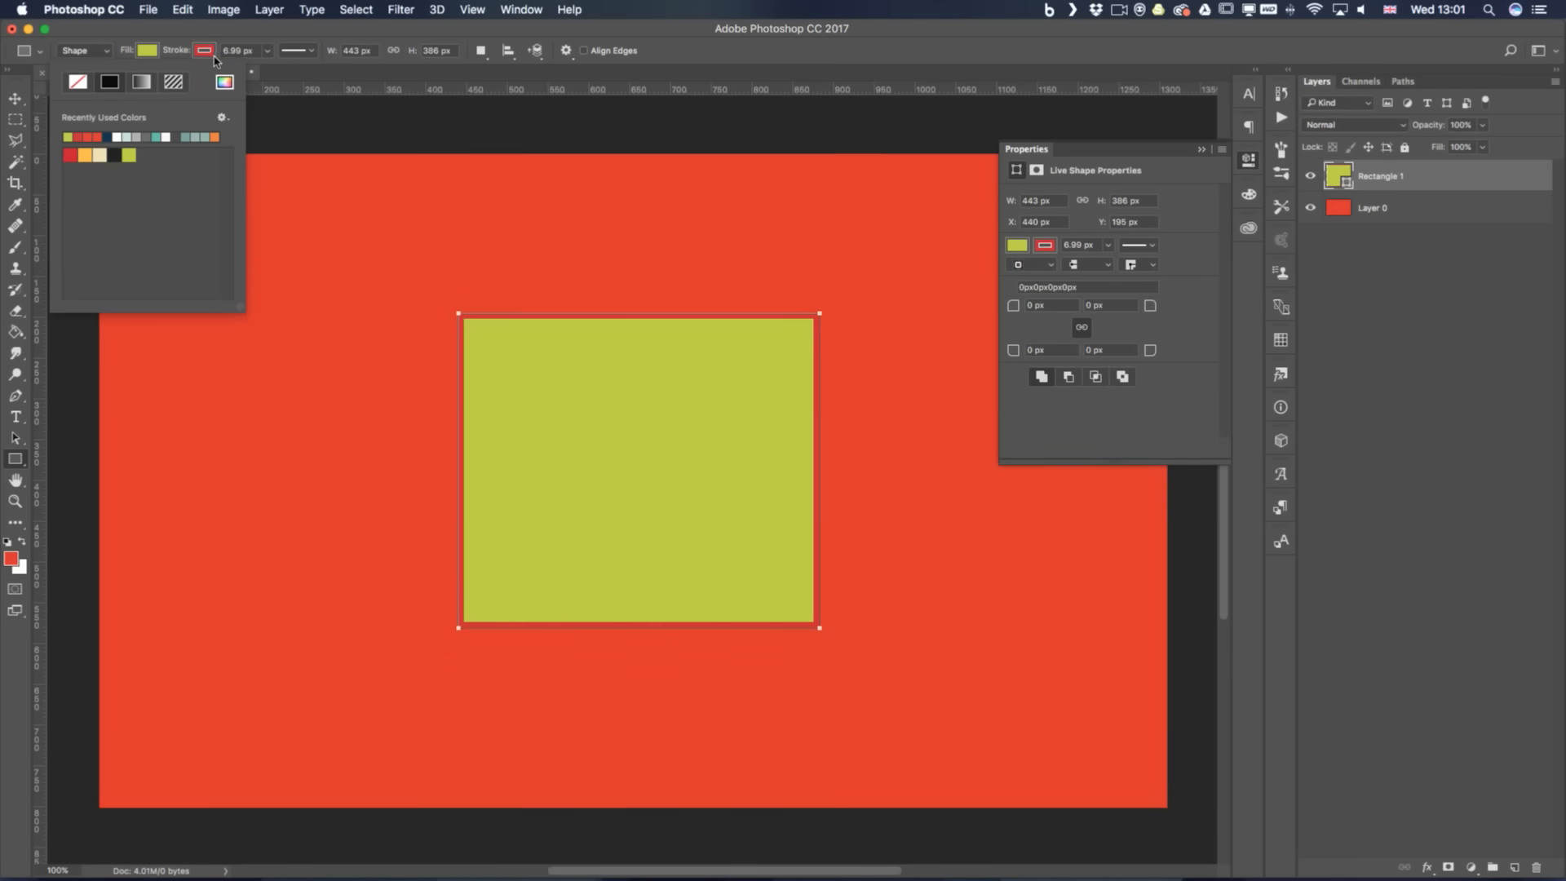
# Remove the stroke from the yellow-green rectangle and move it slightly to the left on the canvas
pyautogui.click(214, 54)
pyautogui.click(211, 51)
pyautogui.click(134, 81)
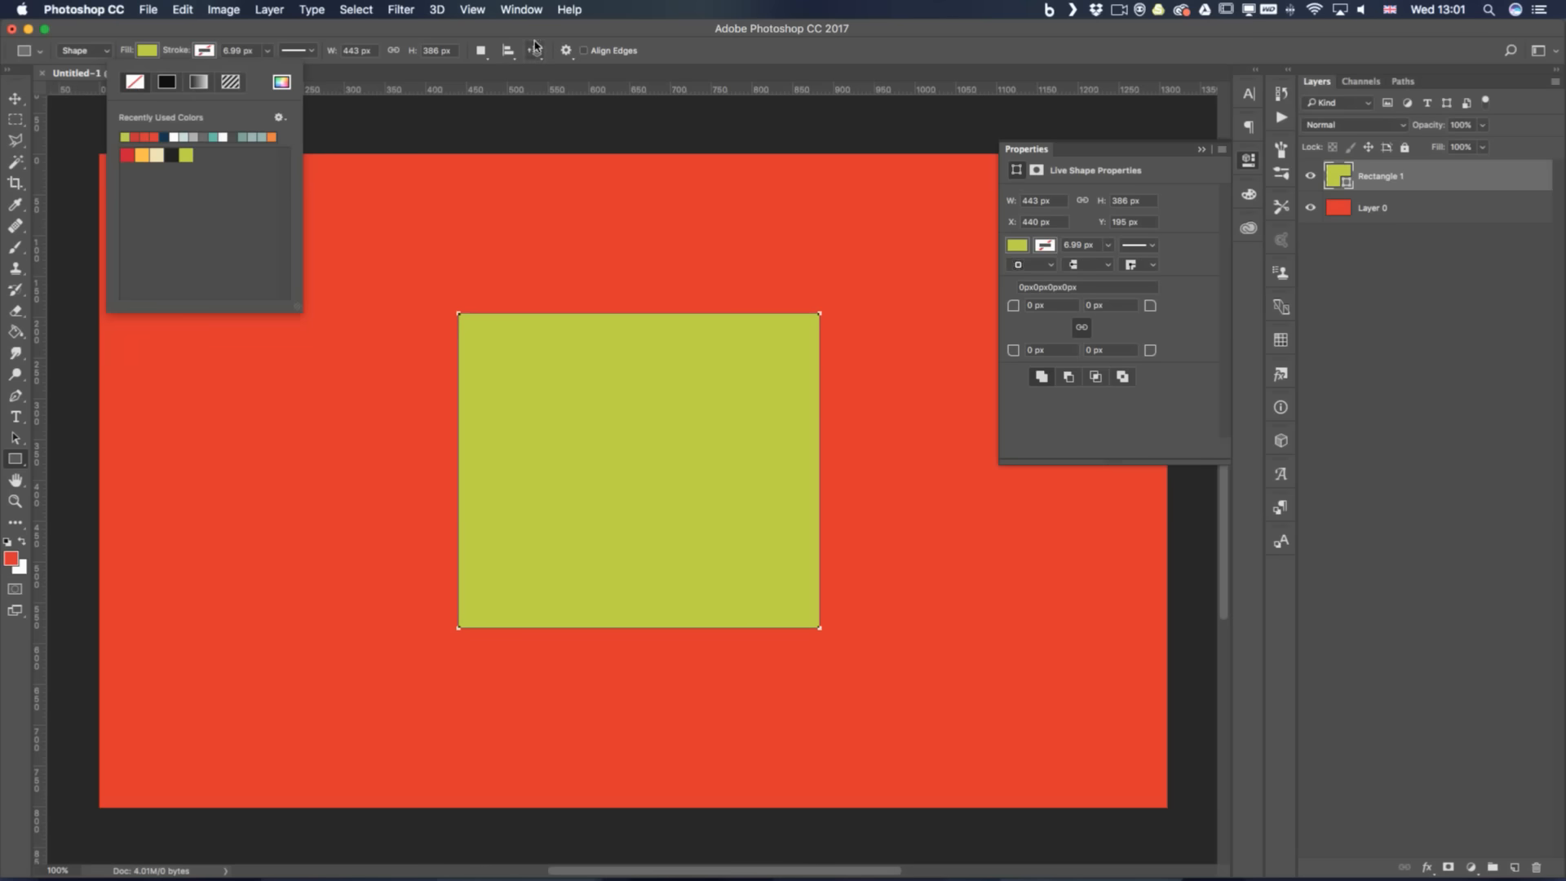
pyautogui.click(670, 42)
pyautogui.press('v')
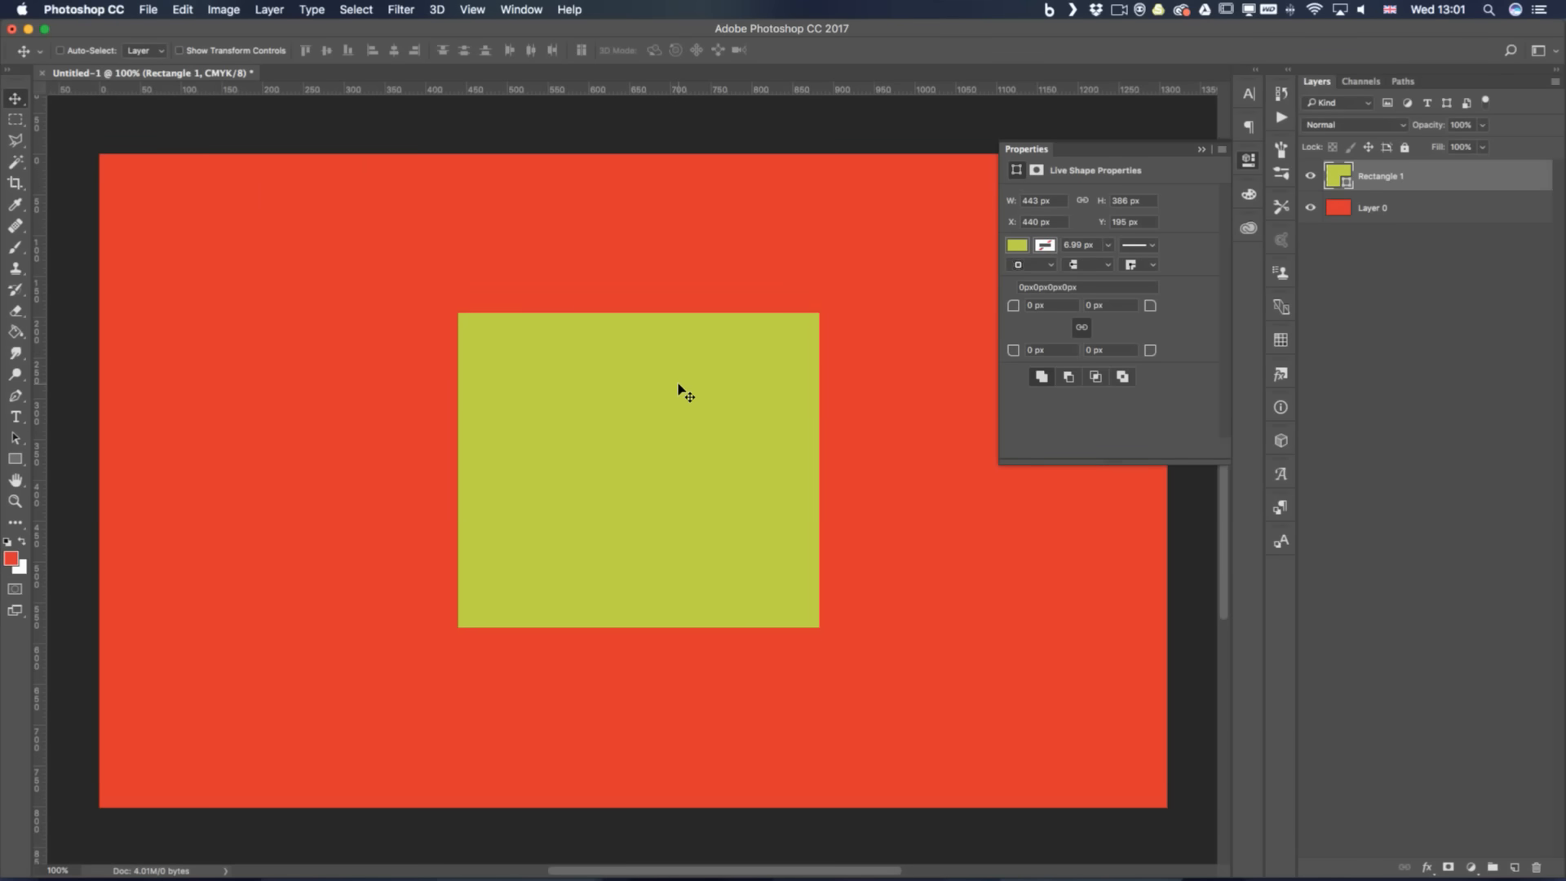
pyautogui.moveTo(629, 365); pyautogui.dragTo(586, 370)
pyautogui.click(1247, 160)
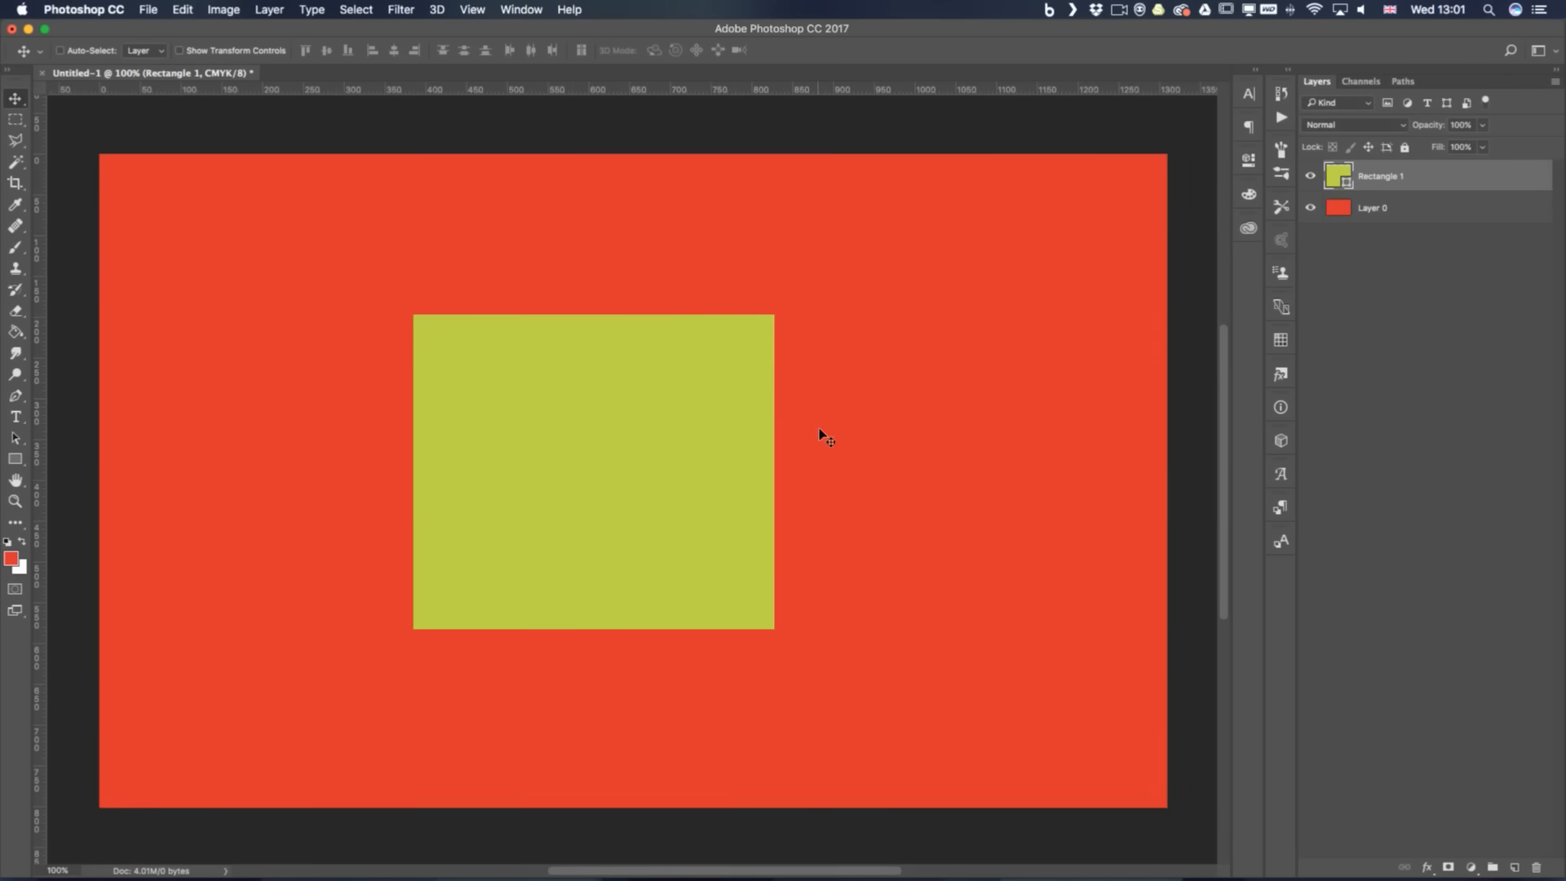
# Preview the artwork with the Protanopia-type color blindness proof, followed by the Deuteranopia-type proof
pyautogui.click(481, 10)
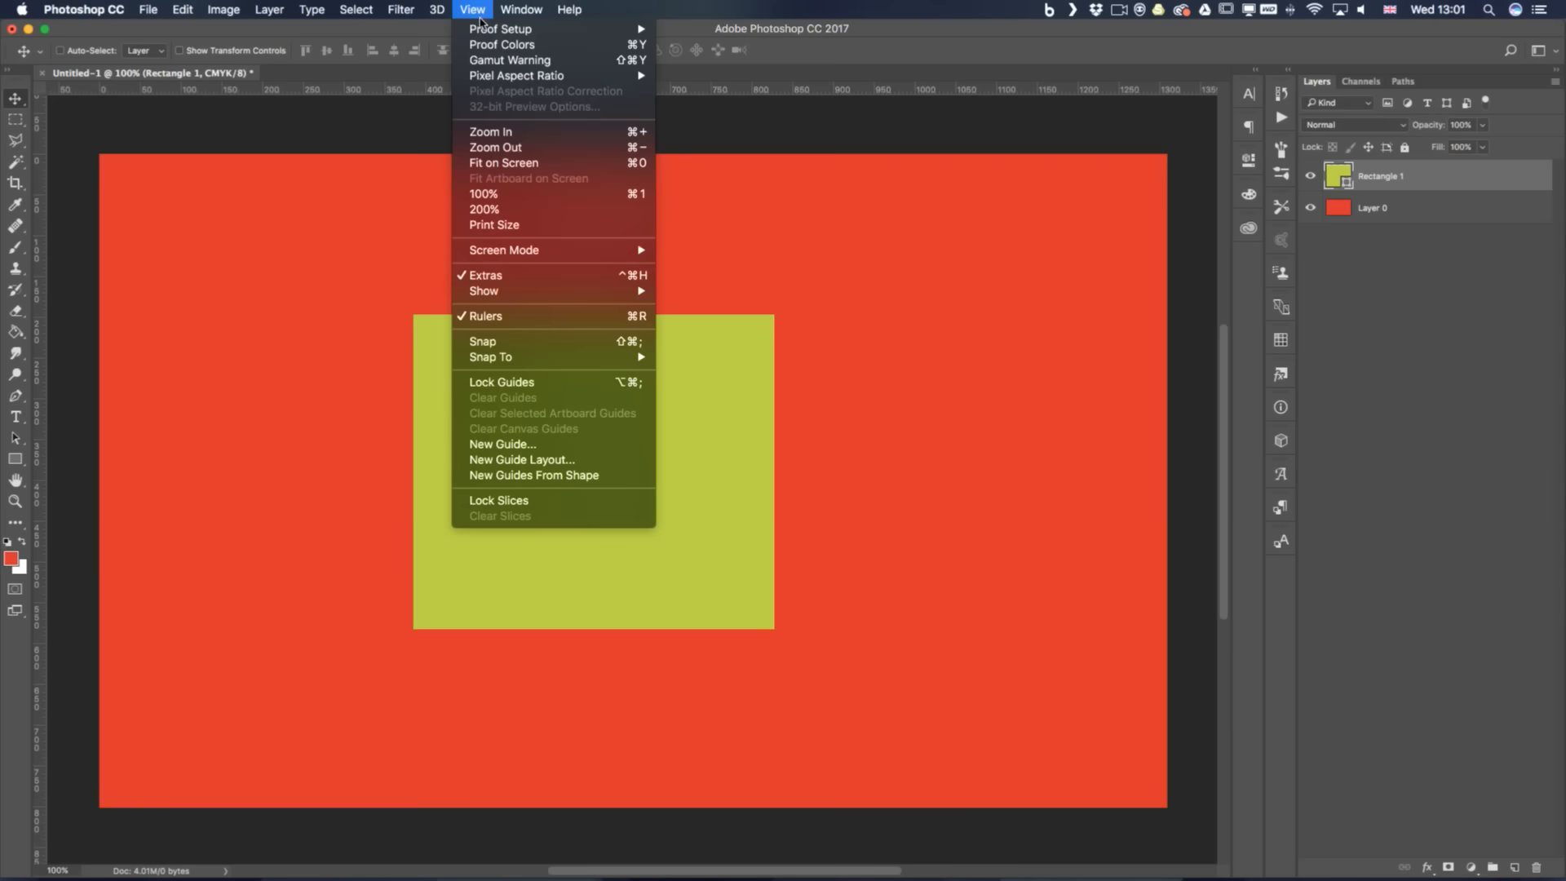
pyautogui.moveTo(512, 31)
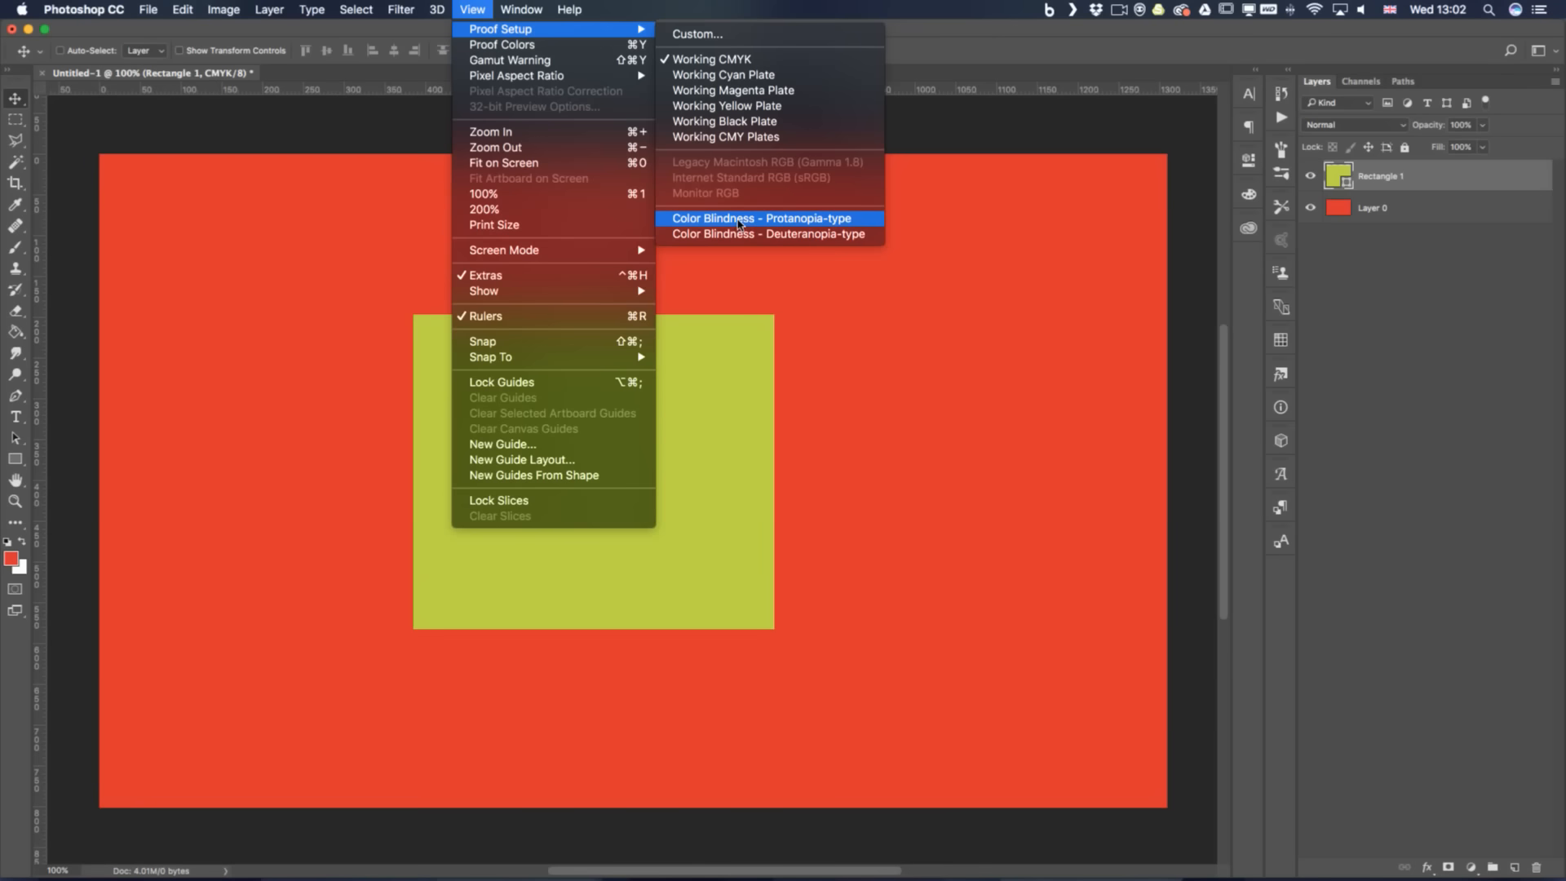
pyautogui.click(790, 223)
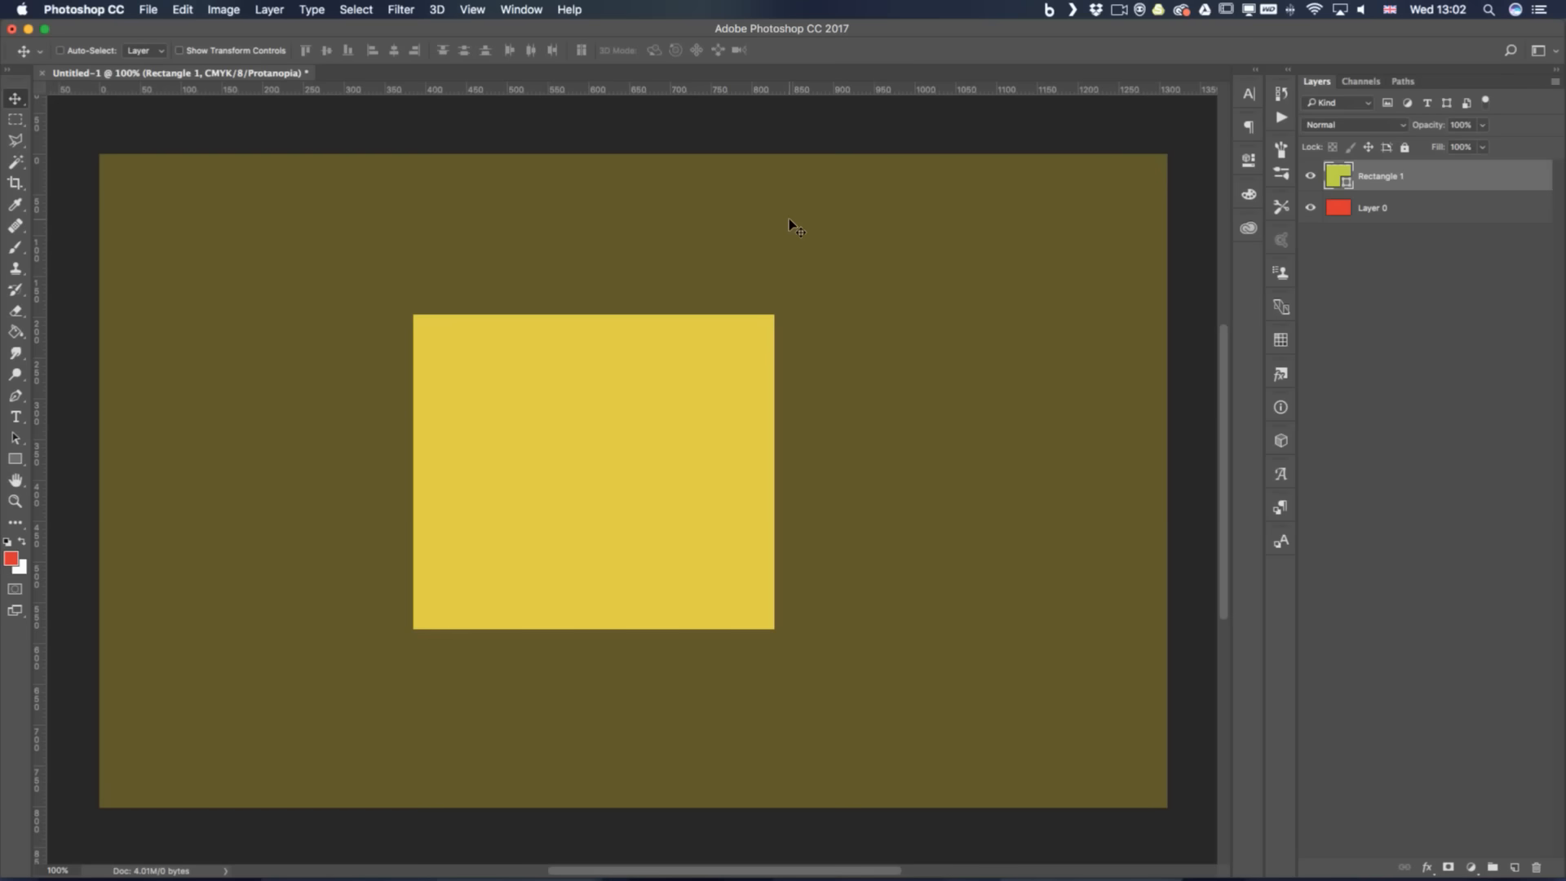
pyautogui.click(472, 9)
pyautogui.click(472, 9)
pyautogui.click(473, 9)
pyautogui.moveTo(463, 31)
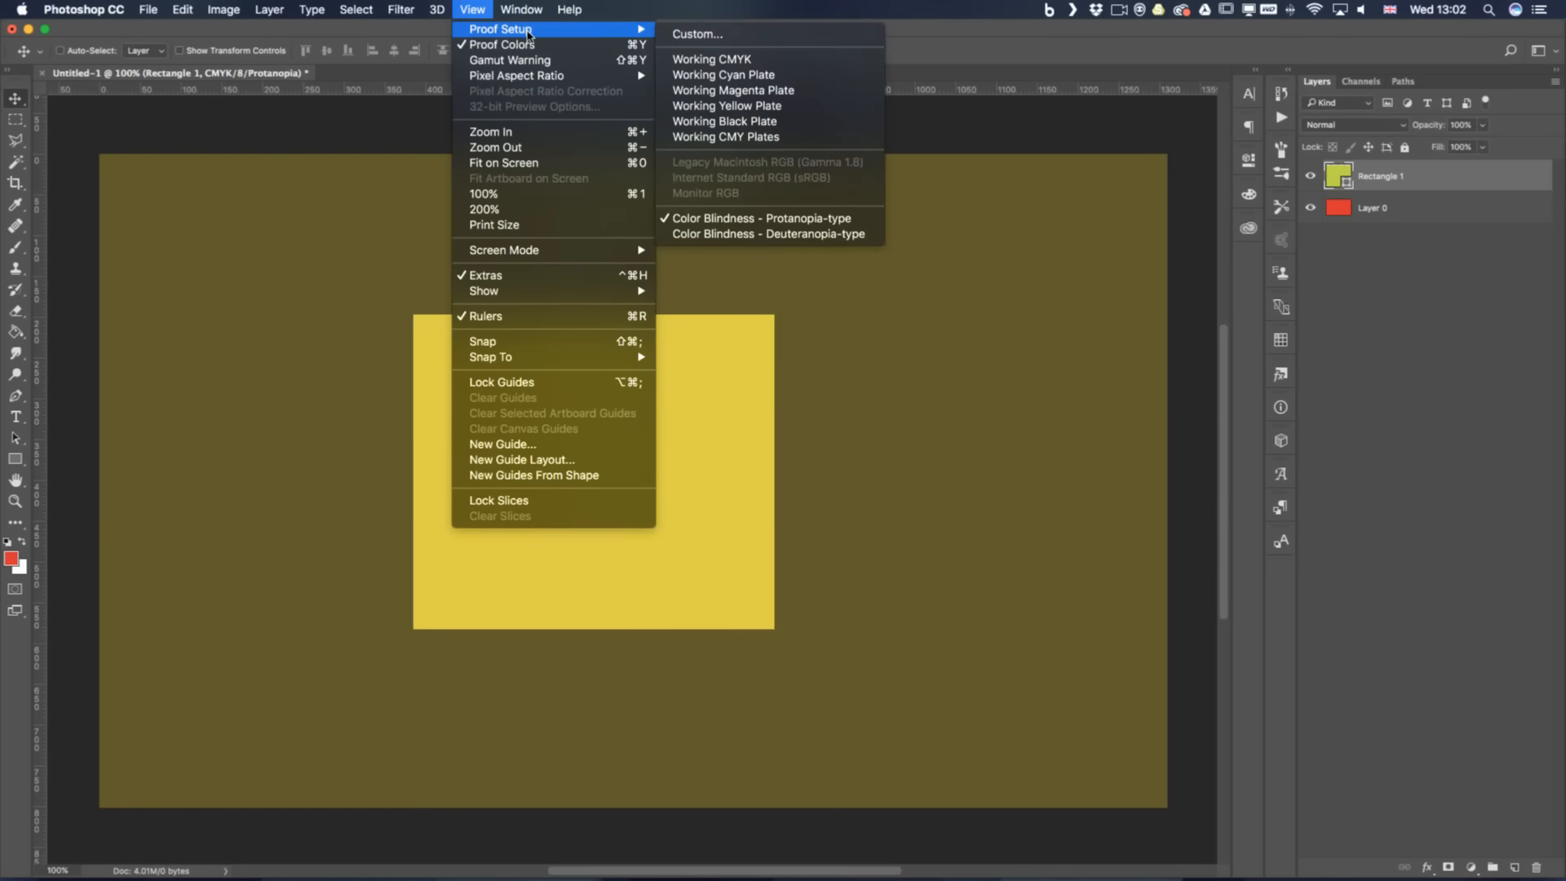
pyautogui.click(750, 234)
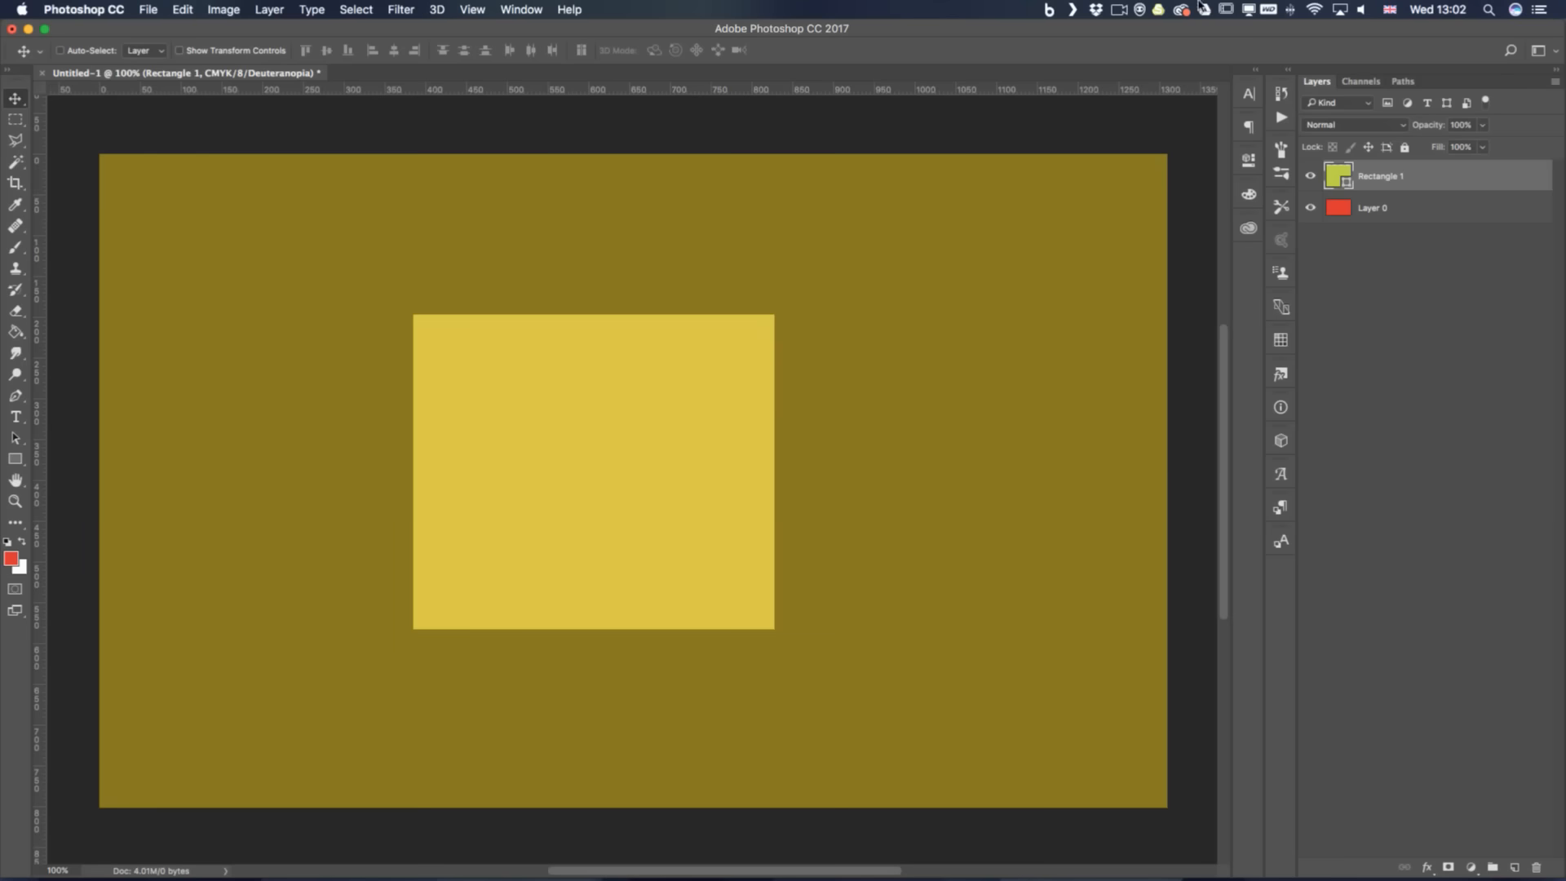
# Change the rectangle's fill to a muted olive green, #98a35f
pyautogui.doubleClick(1342, 181)
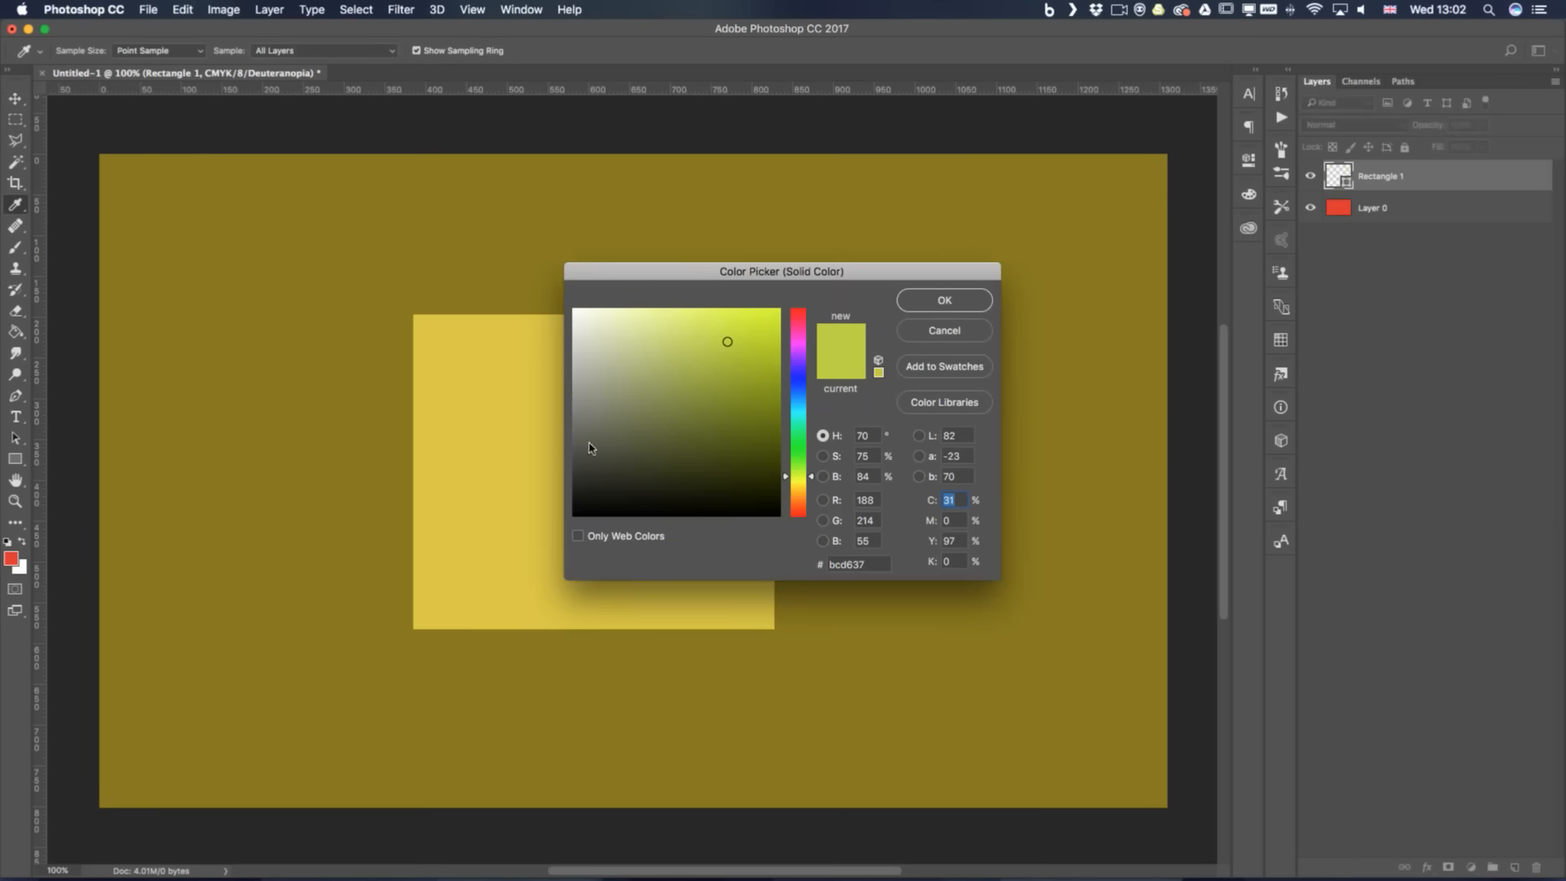
pyautogui.moveTo(744, 277); pyautogui.dragTo(992, 187)
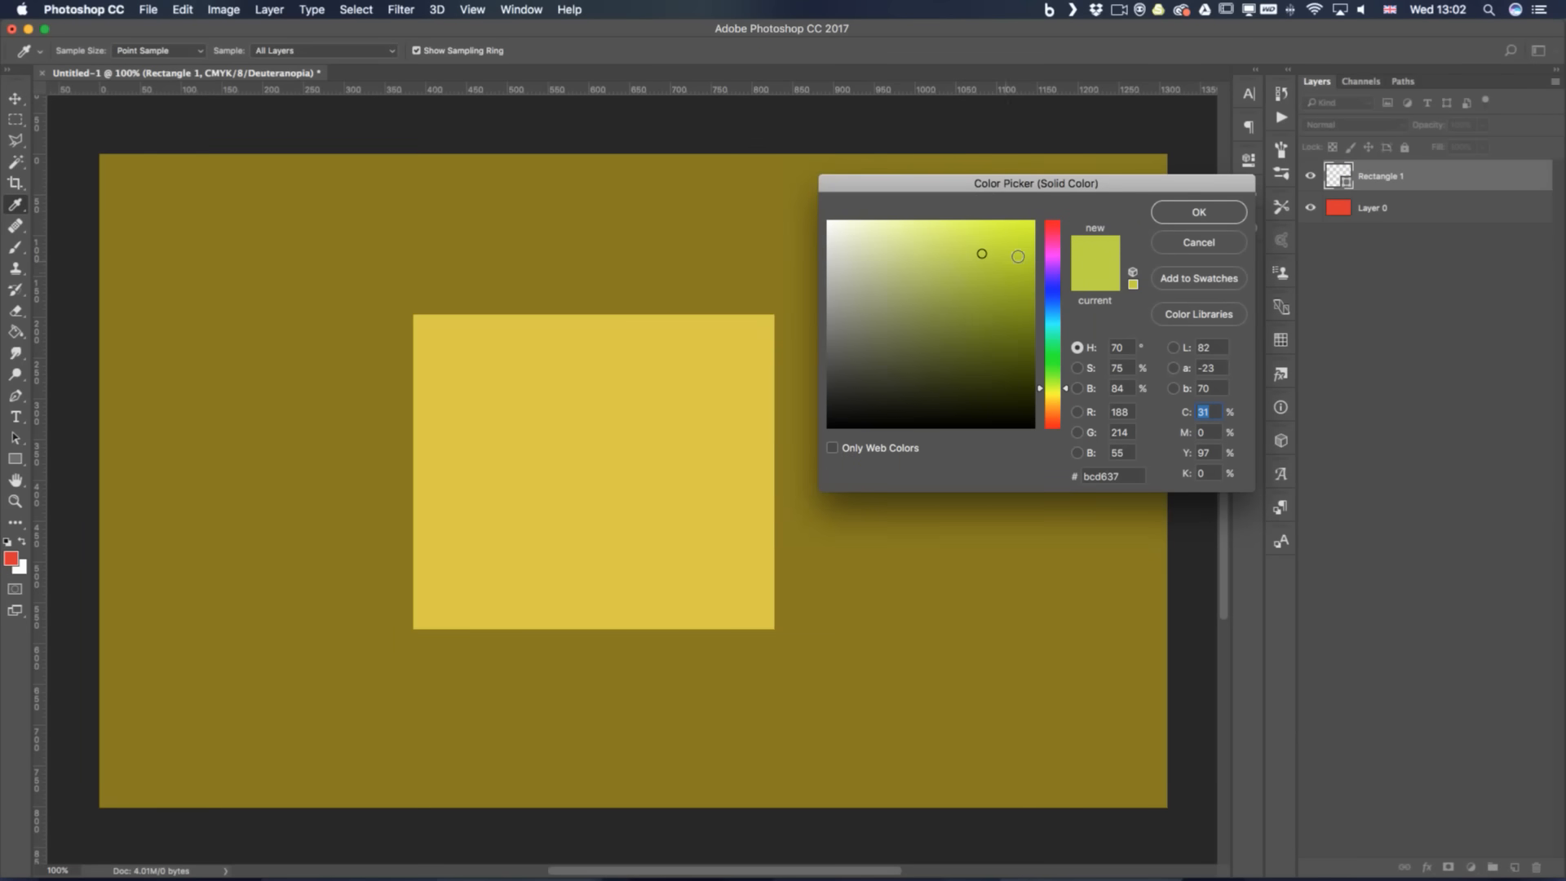
pyautogui.moveTo(1020, 254); pyautogui.dragTo(1042, 238)
pyautogui.moveTo(932, 302)
pyautogui.mouseDown()
pyautogui.moveTo(902, 281)
pyautogui.moveTo(917, 285)
pyautogui.mouseUp()
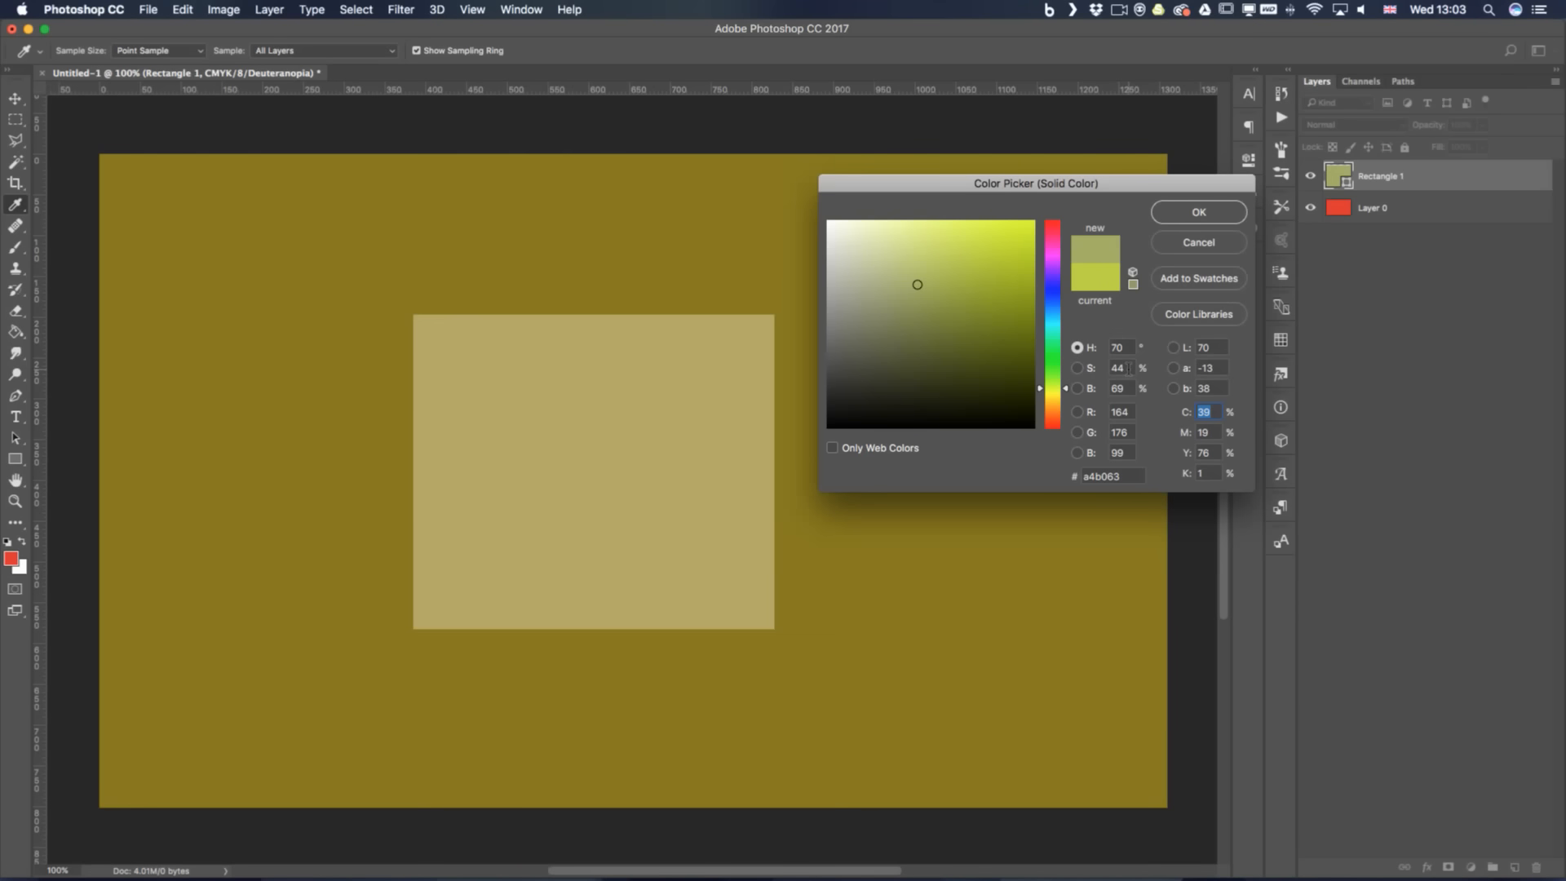
pyautogui.click(914, 295)
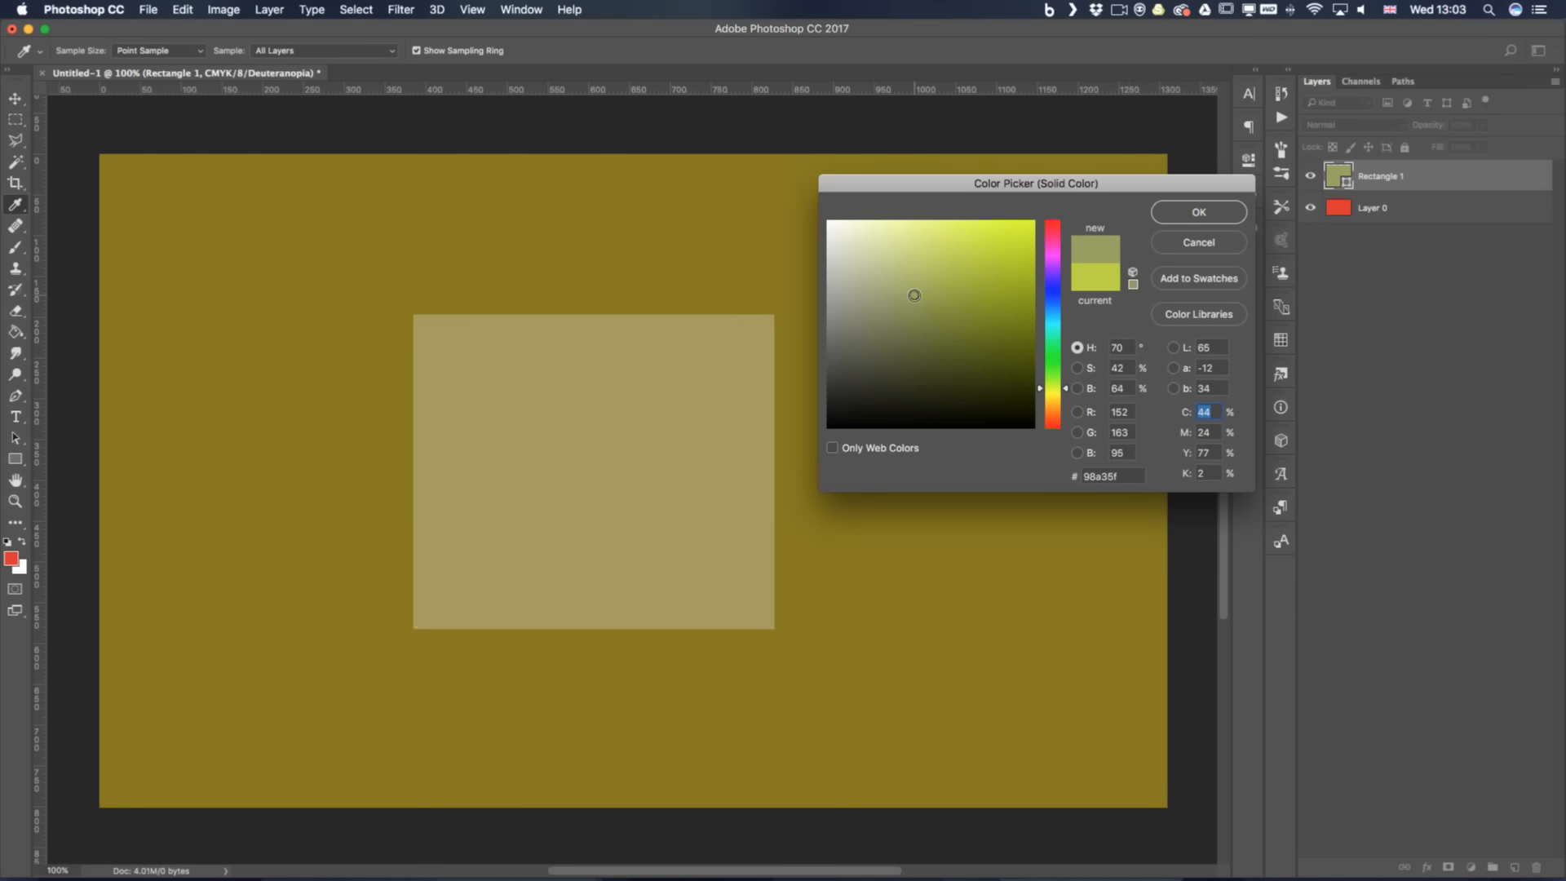
pyautogui.click(1231, 210)
# Reduce the saturation of the red background layer to -50 with a Hue/Saturation adjustment
pyautogui.click(1362, 212)
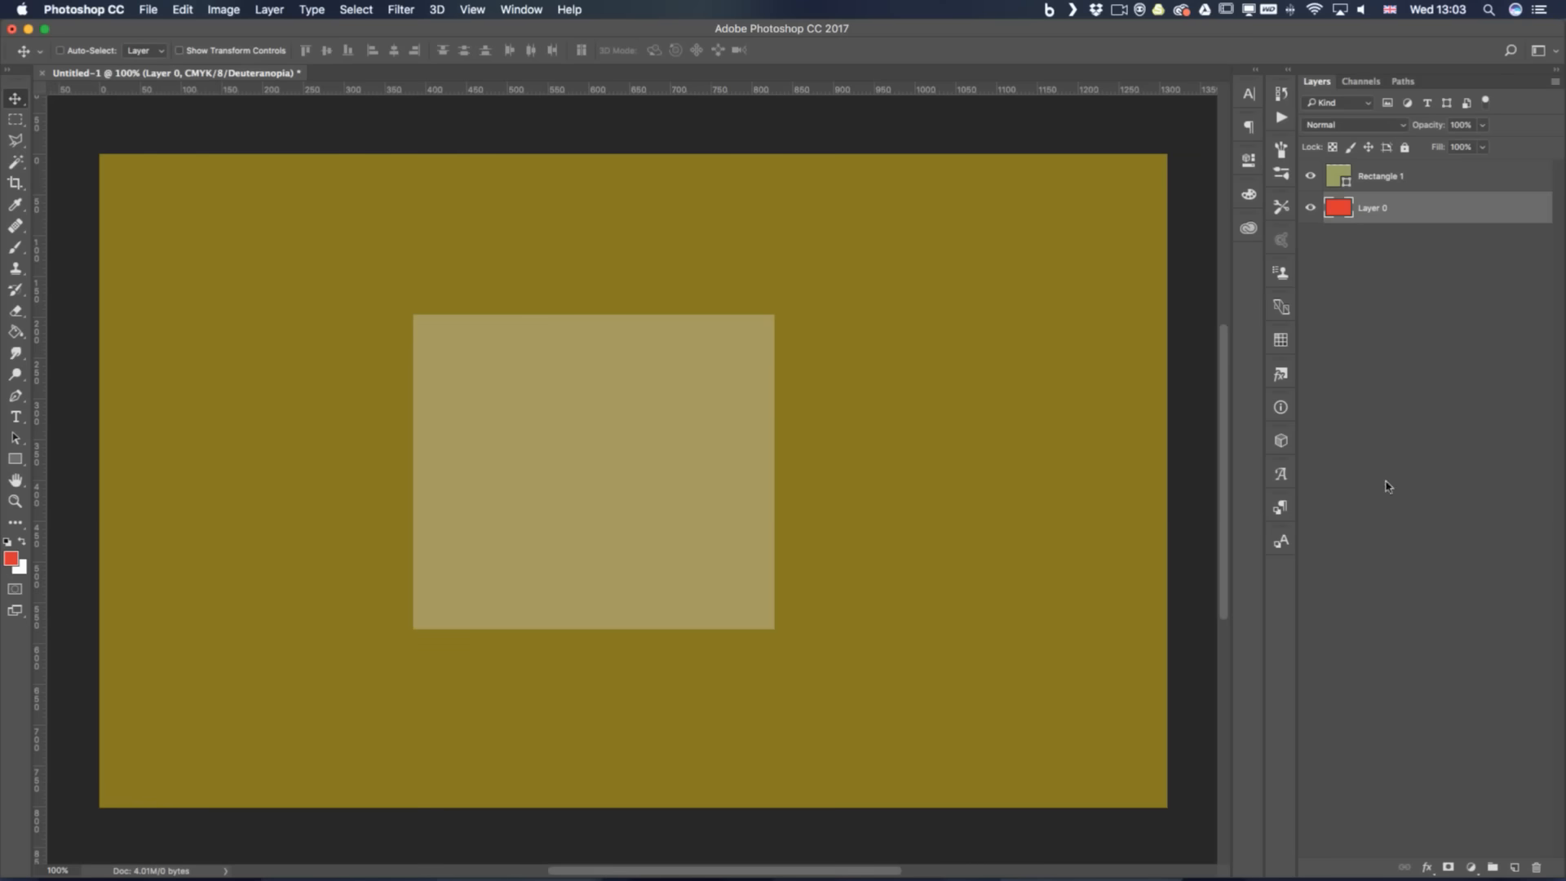
pyautogui.press('super+u')
pyautogui.moveTo(1113, 358); pyautogui.dragTo(1075, 365)
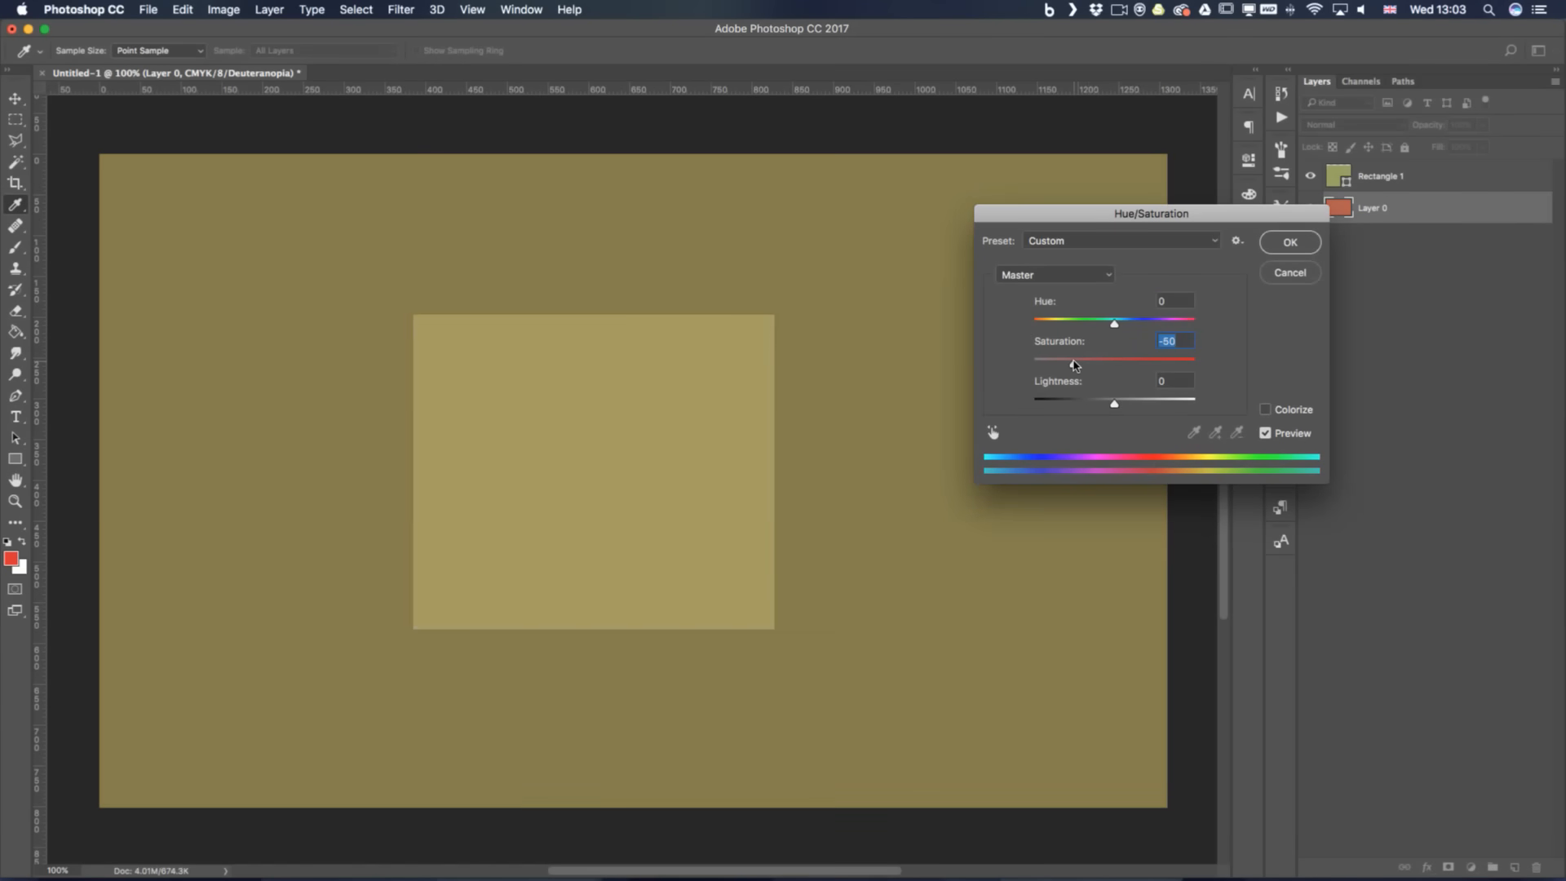
pyautogui.click(1284, 242)
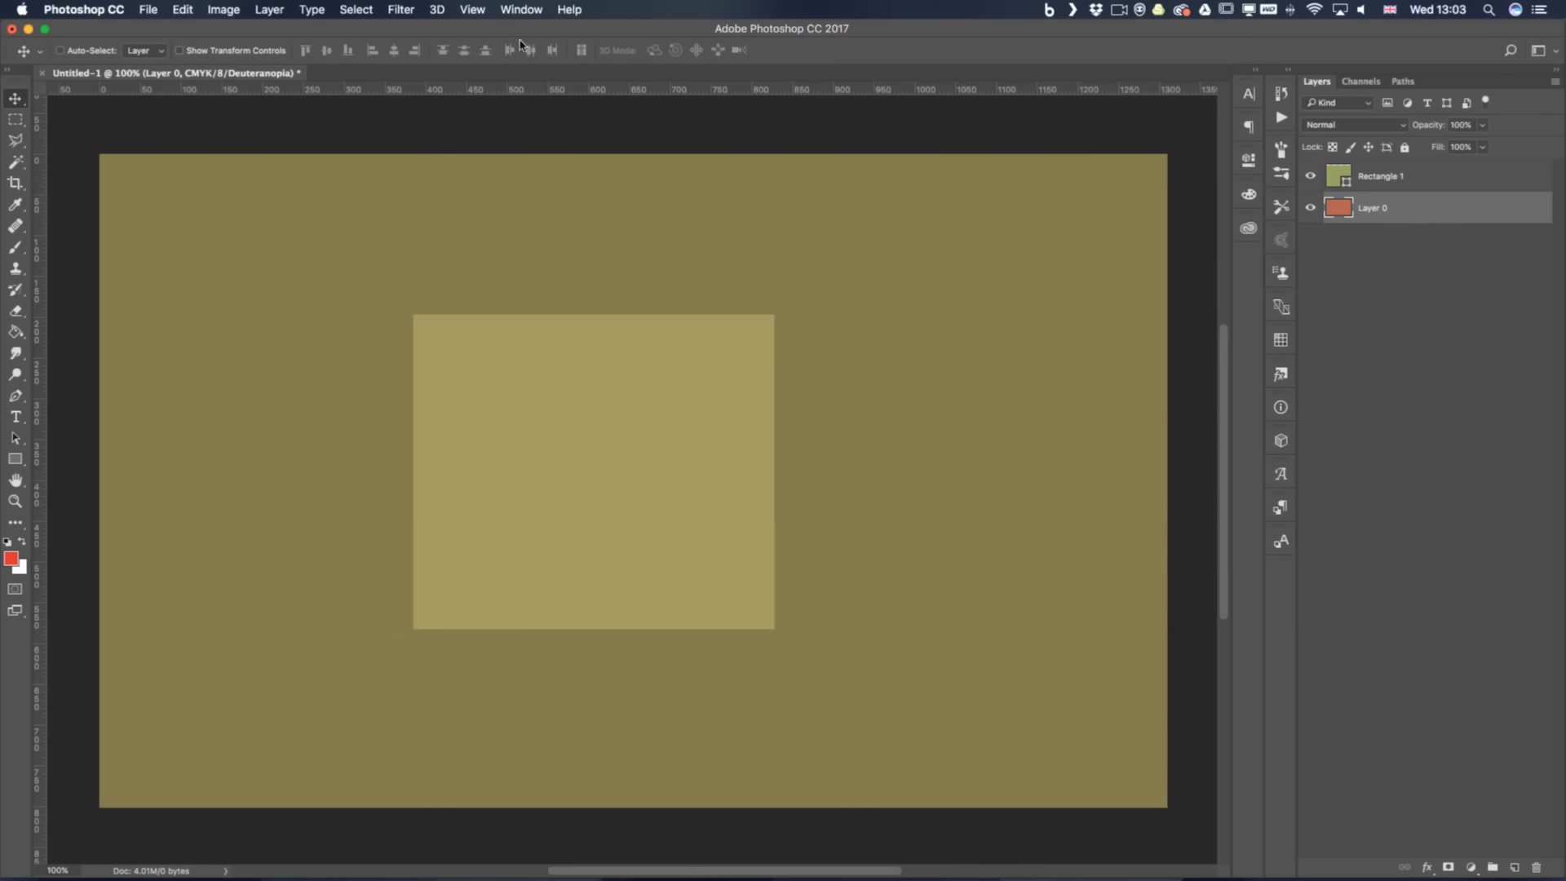
# Compare the muted colours under the Protanopia-type proof and return to the Deuteranopia-type proof
pyautogui.click(471, 10)
pyautogui.moveTo(501, 29)
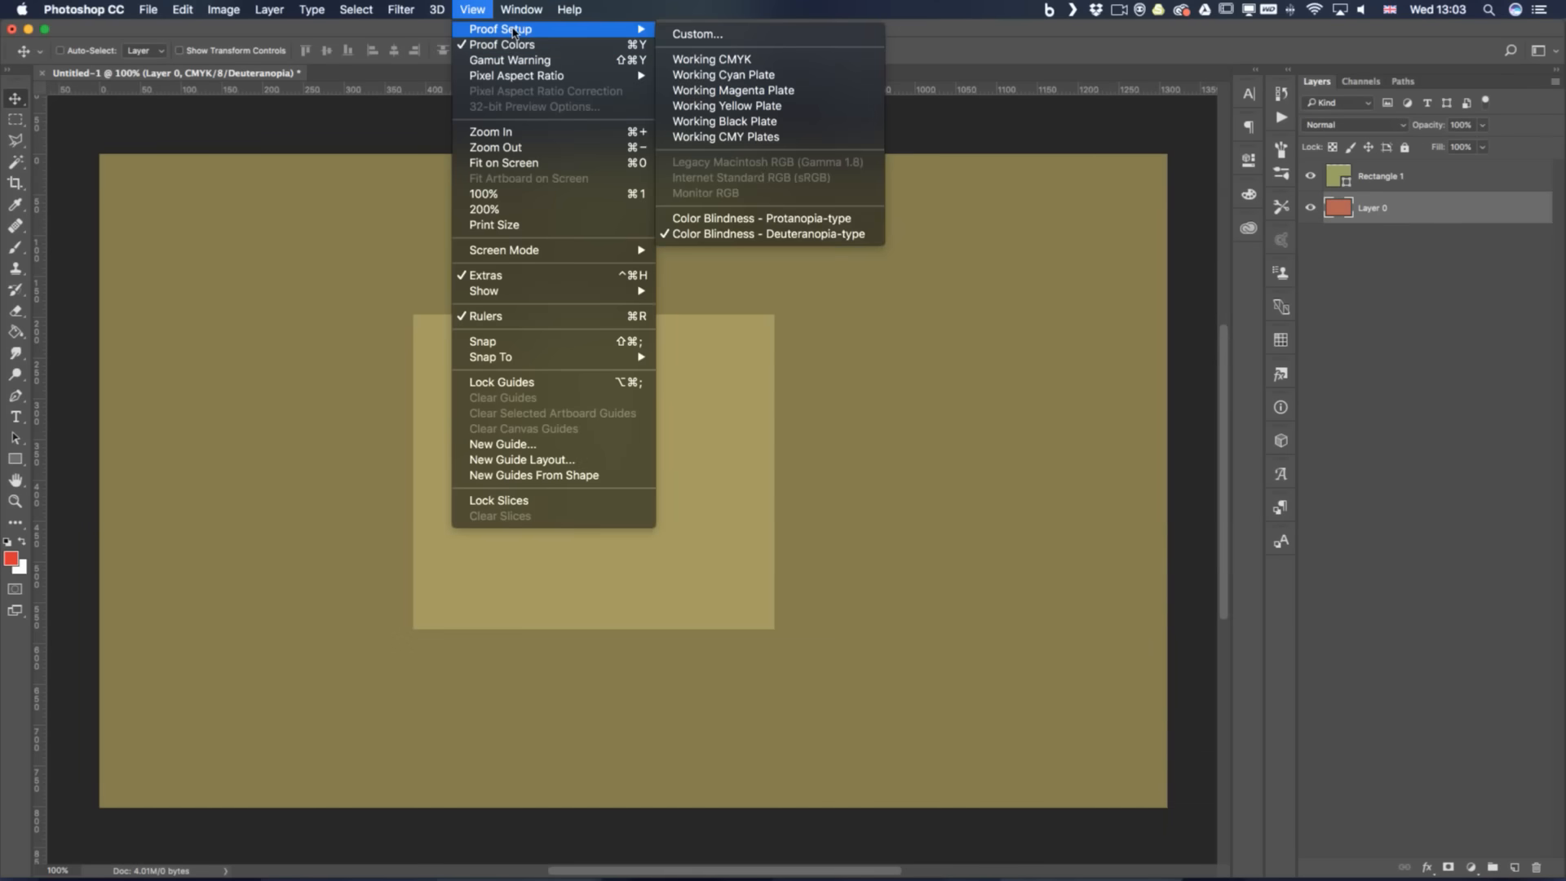
pyautogui.click(773, 217)
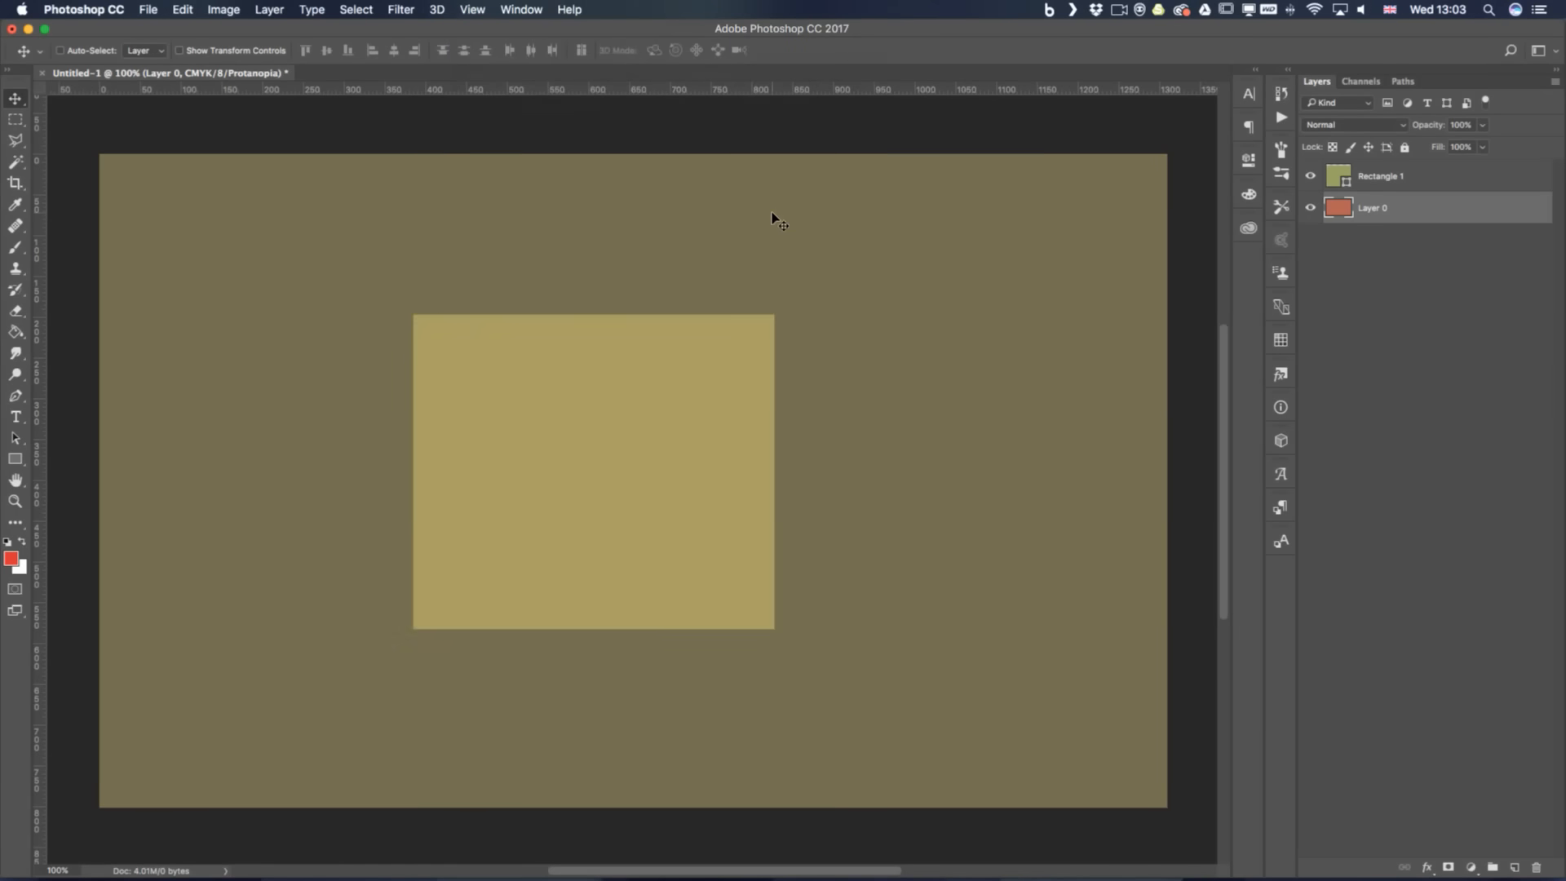
pyautogui.click(491, 11)
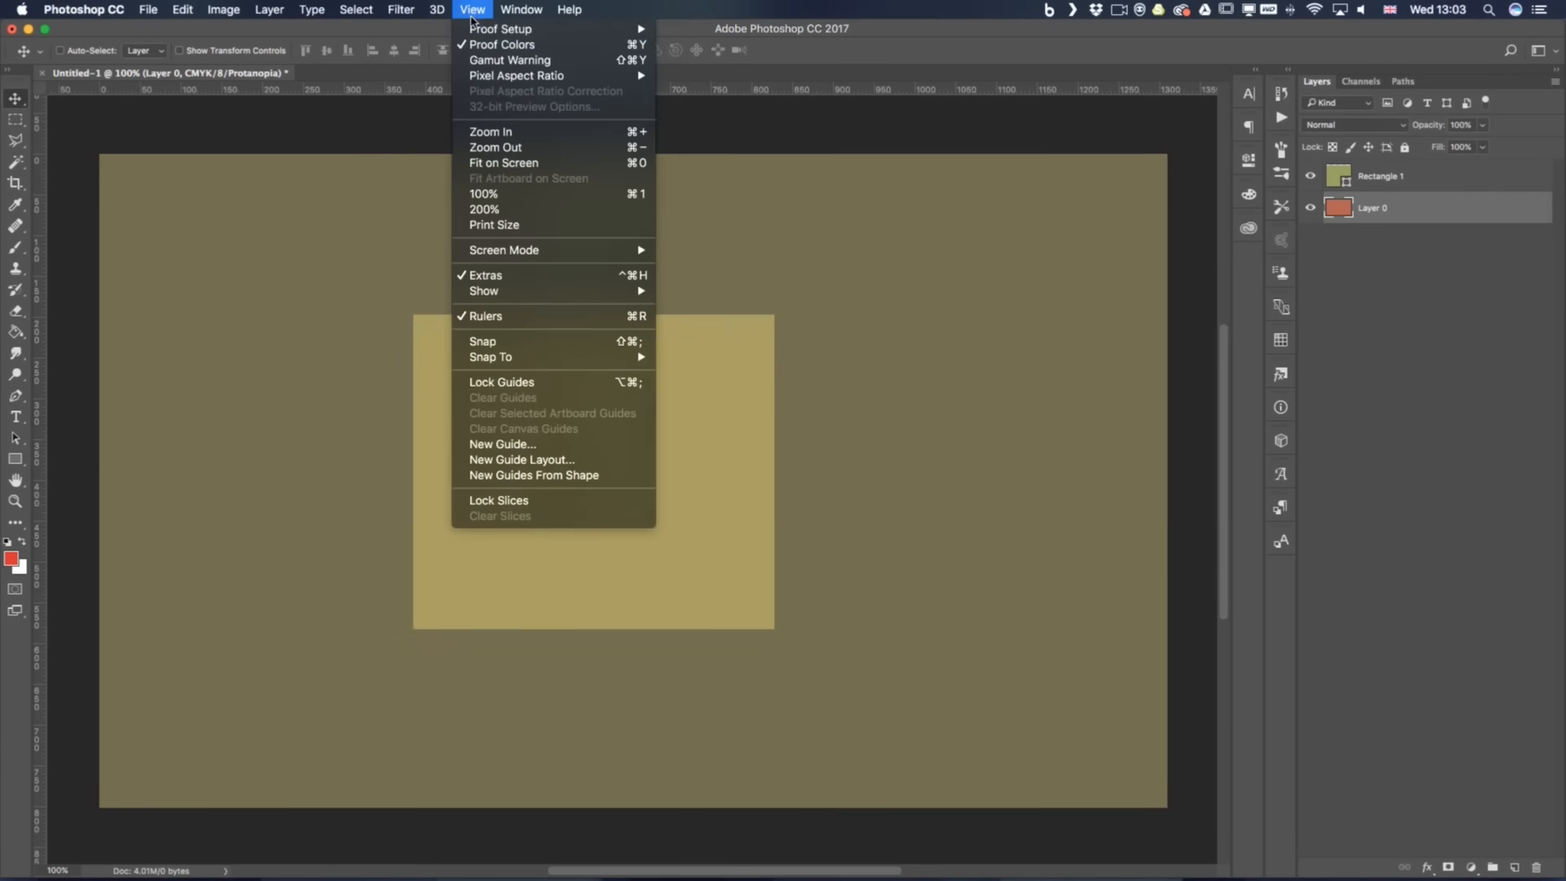
pyautogui.moveTo(514, 29)
pyautogui.click(762, 234)
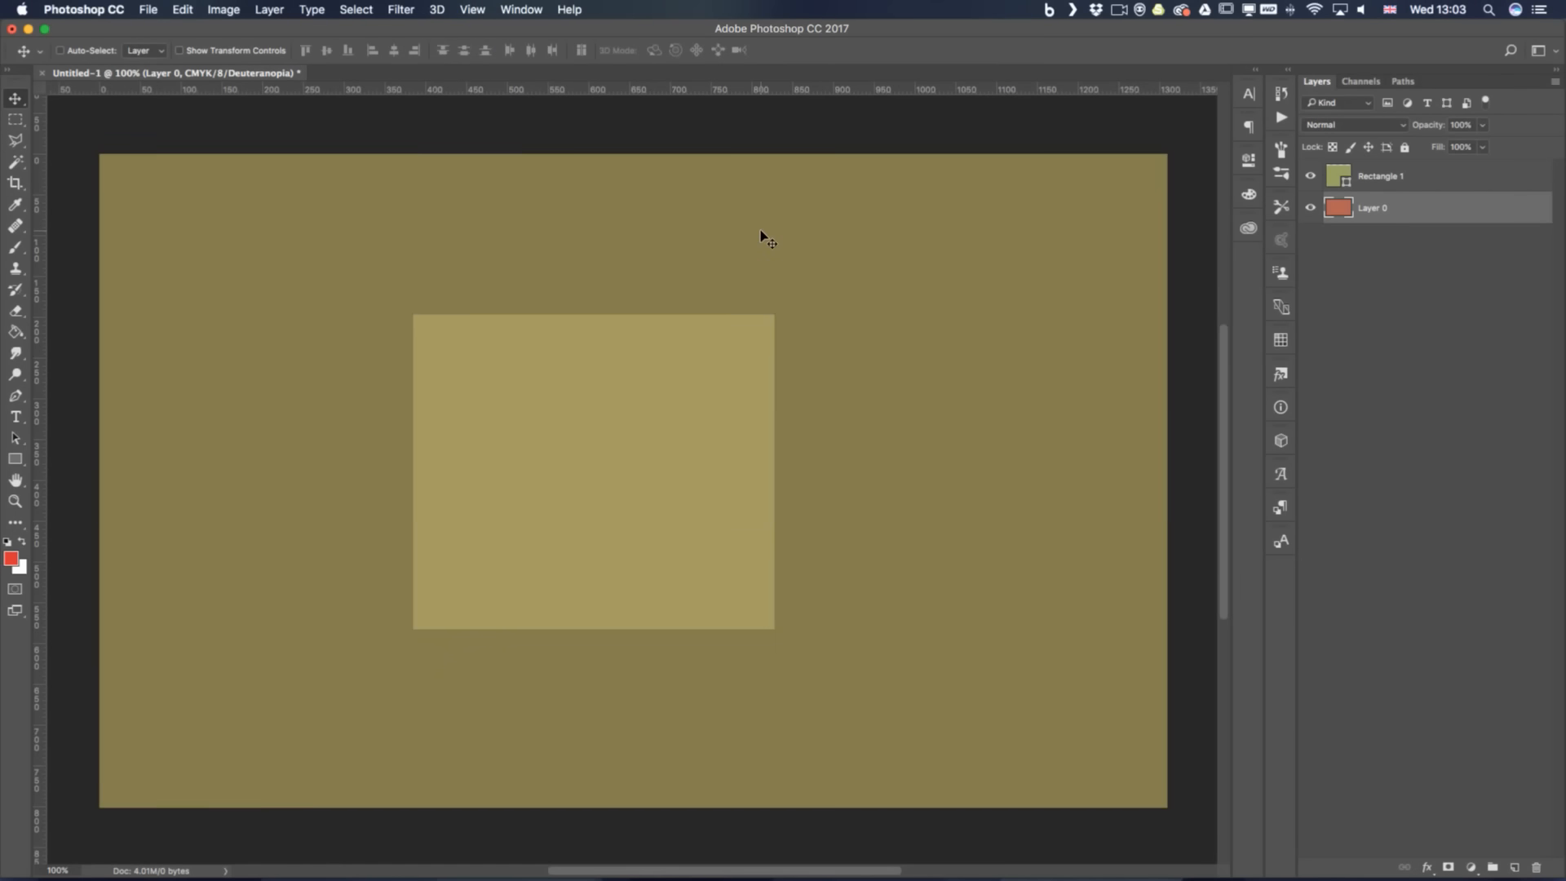
# Shift the rectangle's fill to a darker, greener tone, #778752, to match the background under the Deuteranopia proof
pyautogui.click(1407, 183)
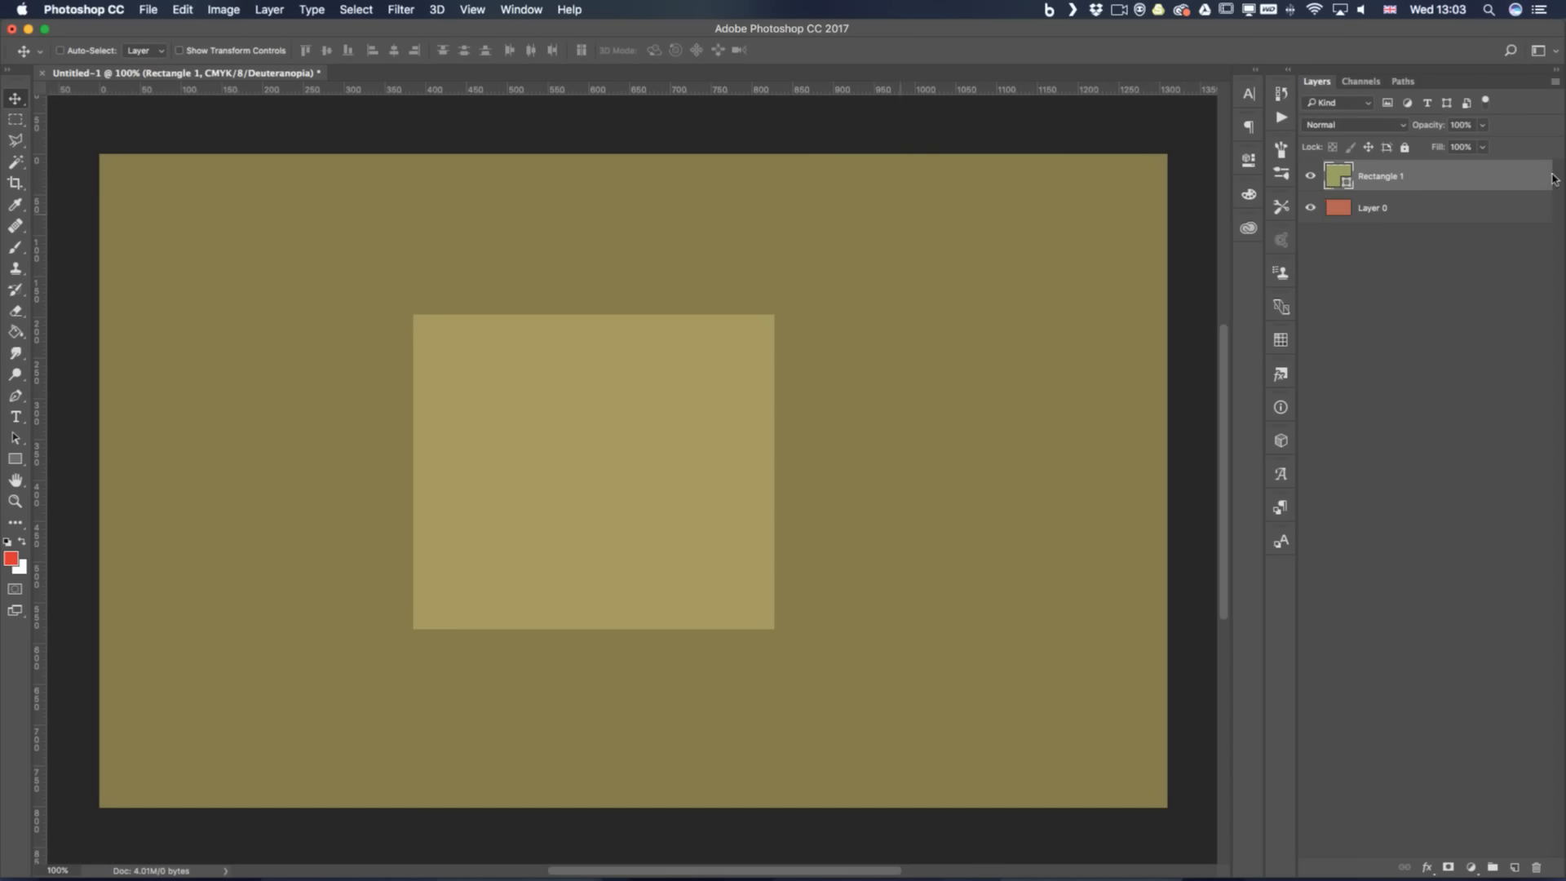
pyautogui.doubleClick(1337, 176)
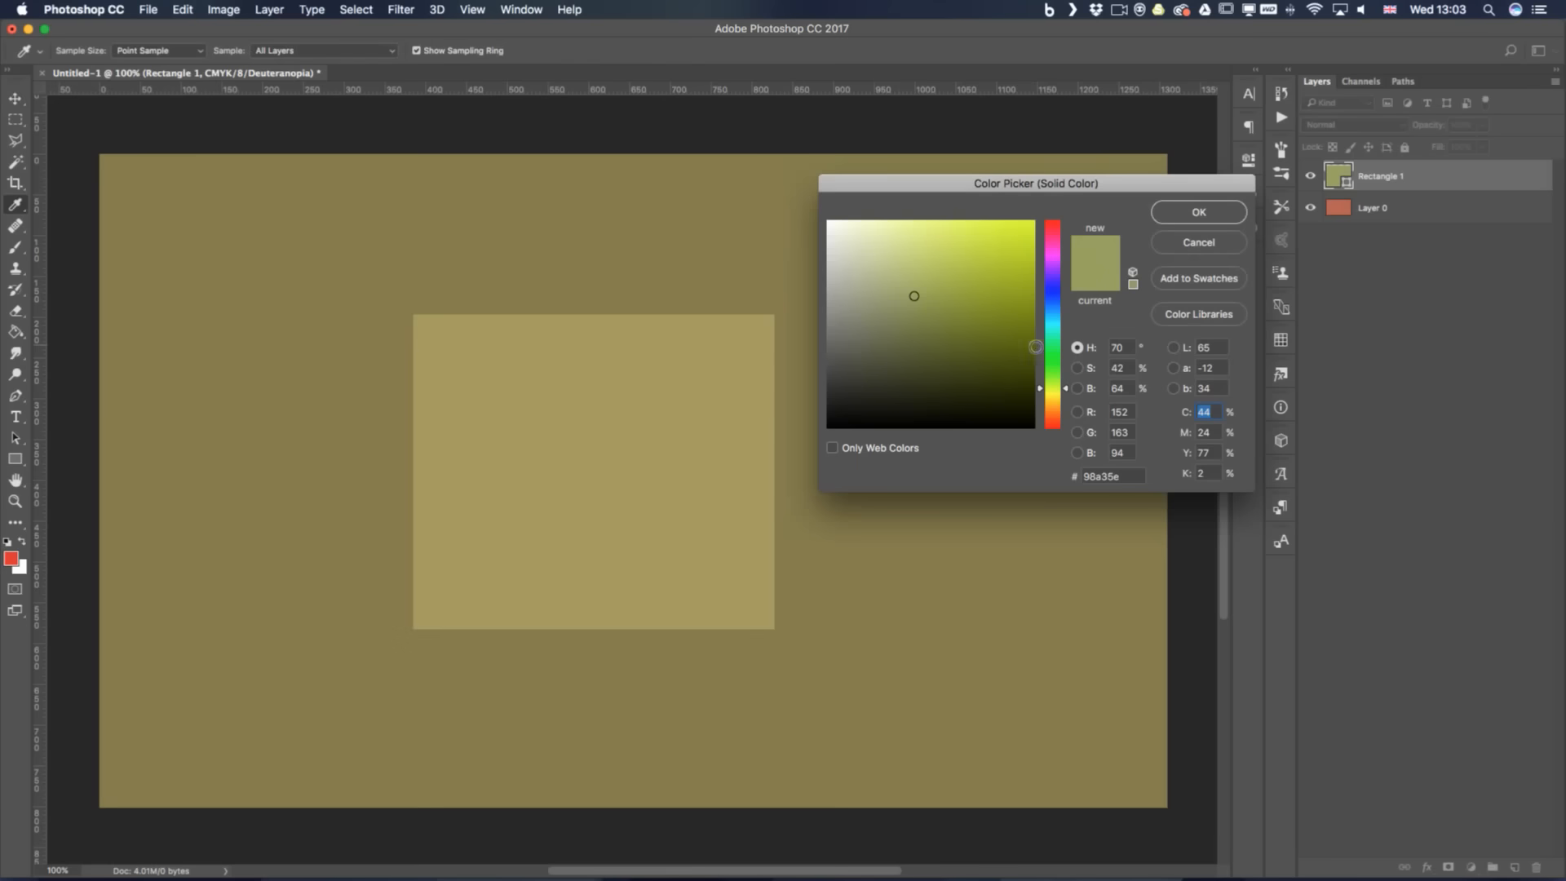
pyautogui.click(1059, 356)
pyautogui.moveTo(1059, 376); pyautogui.dragTo(1058, 356)
pyautogui.click(1056, 384)
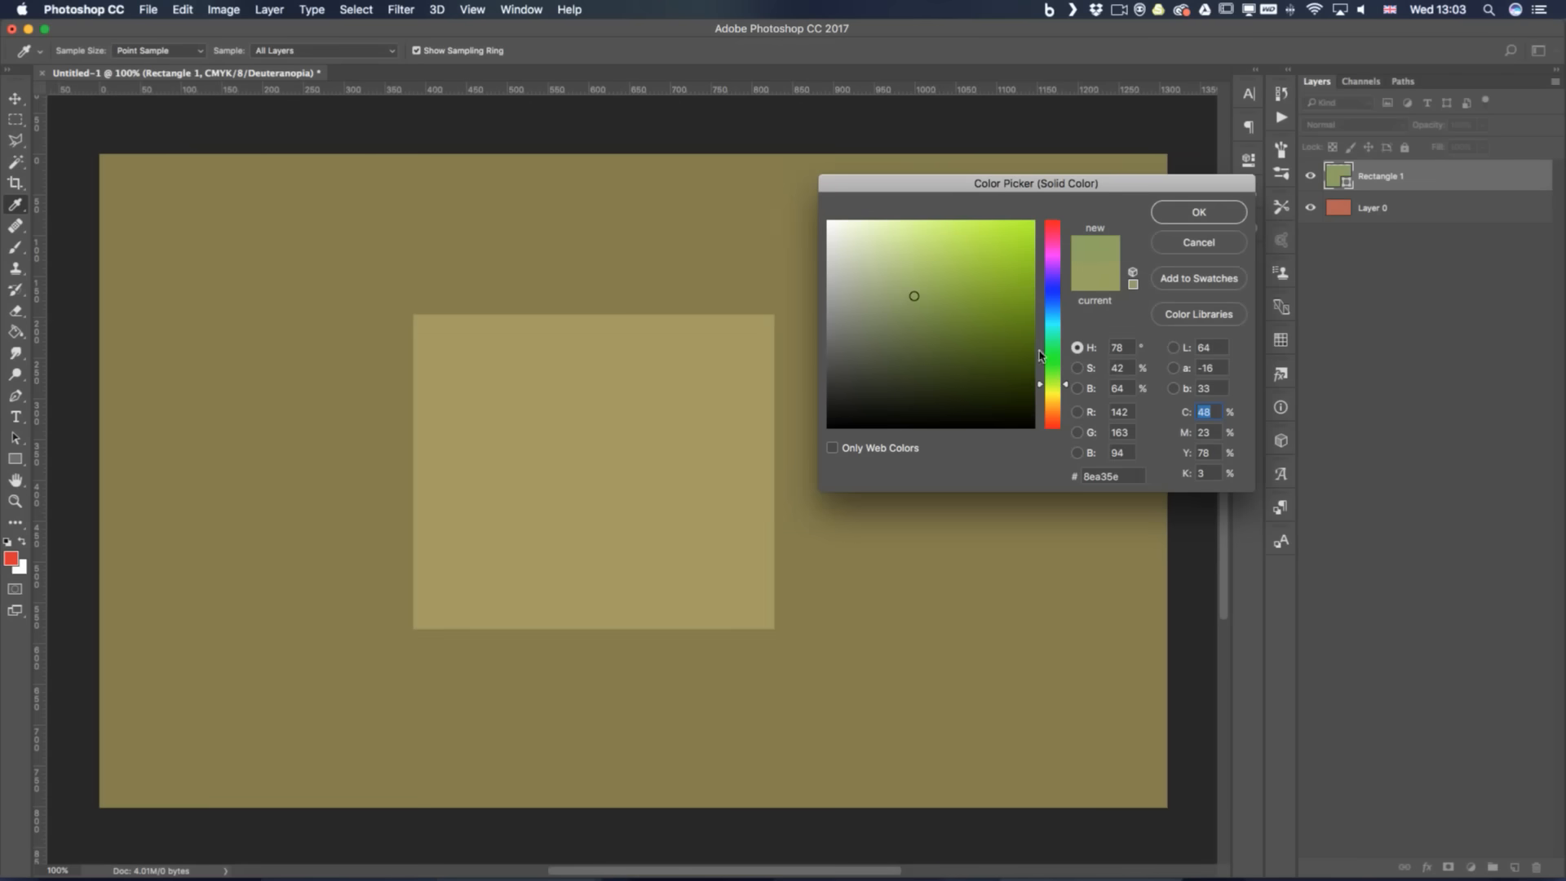
pyautogui.click(936, 326)
pyautogui.click(911, 306)
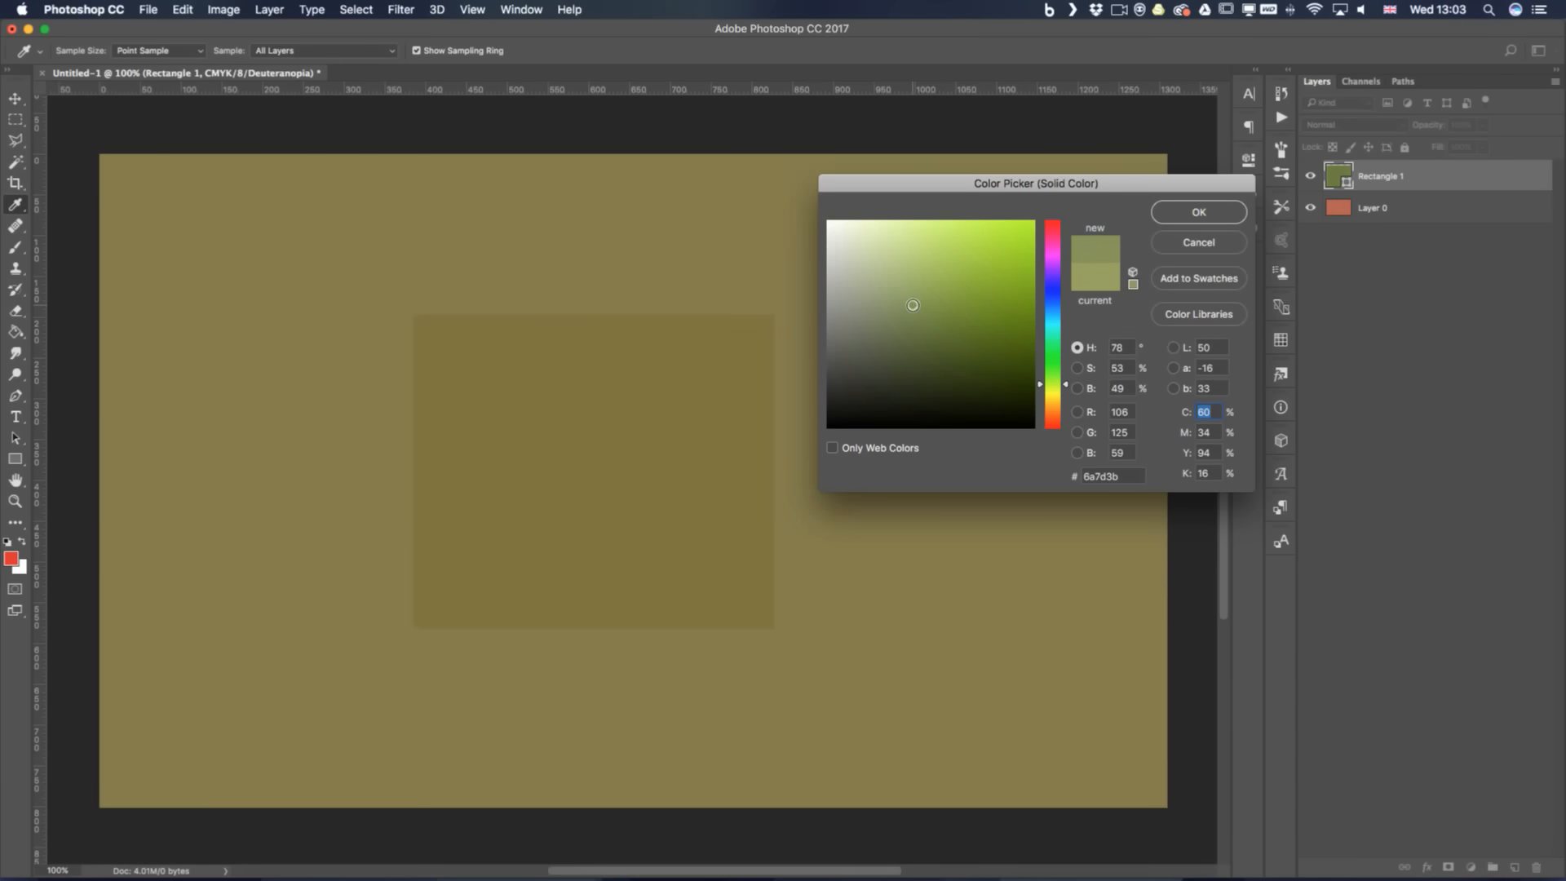
pyautogui.click(905, 318)
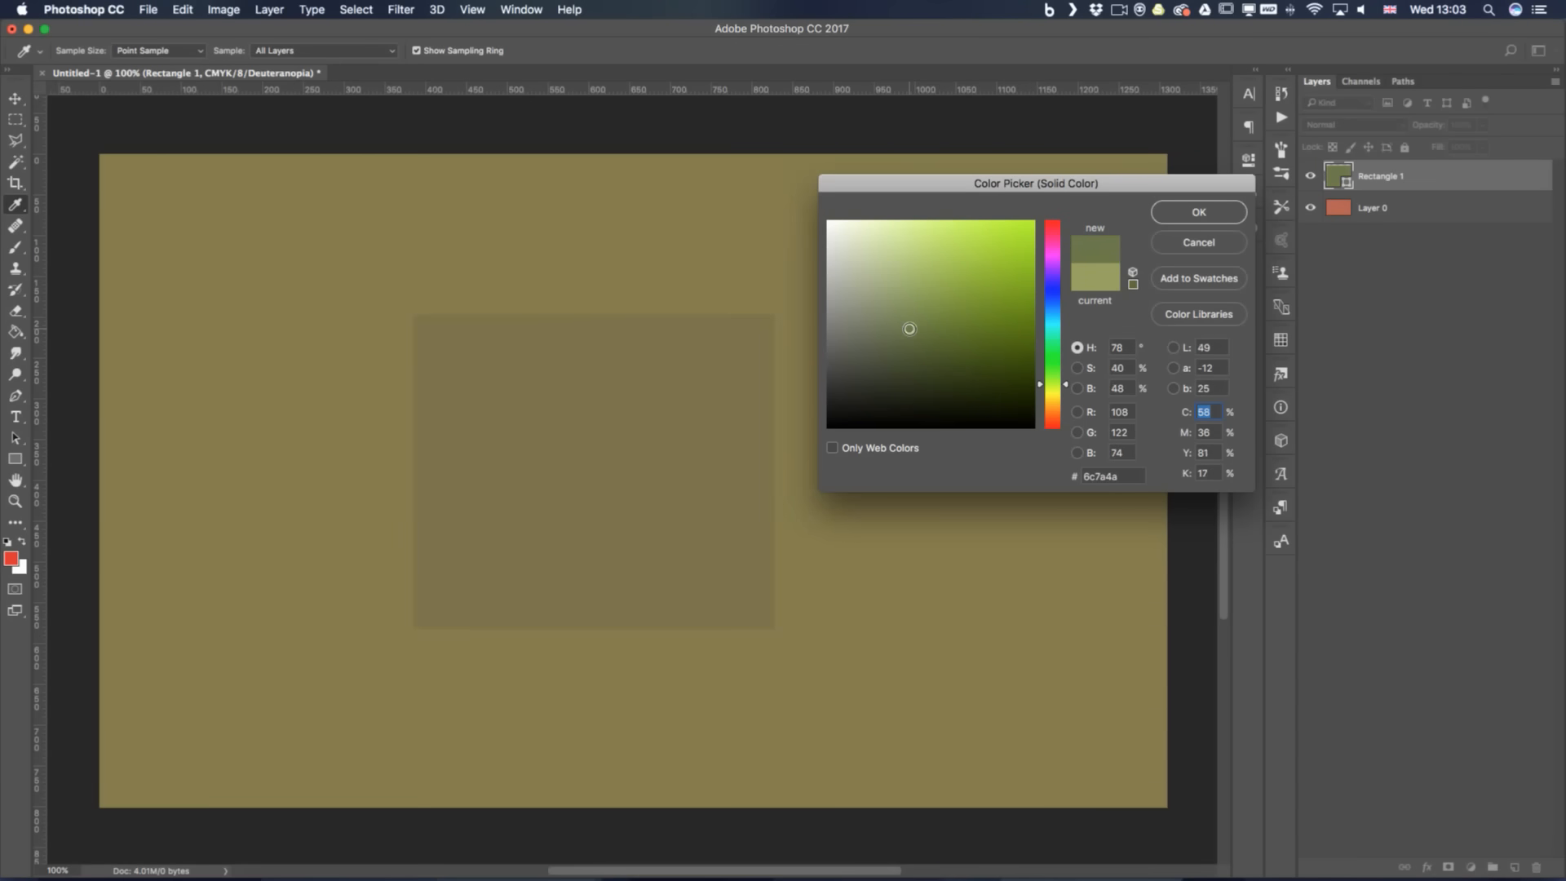
pyautogui.click(908, 319)
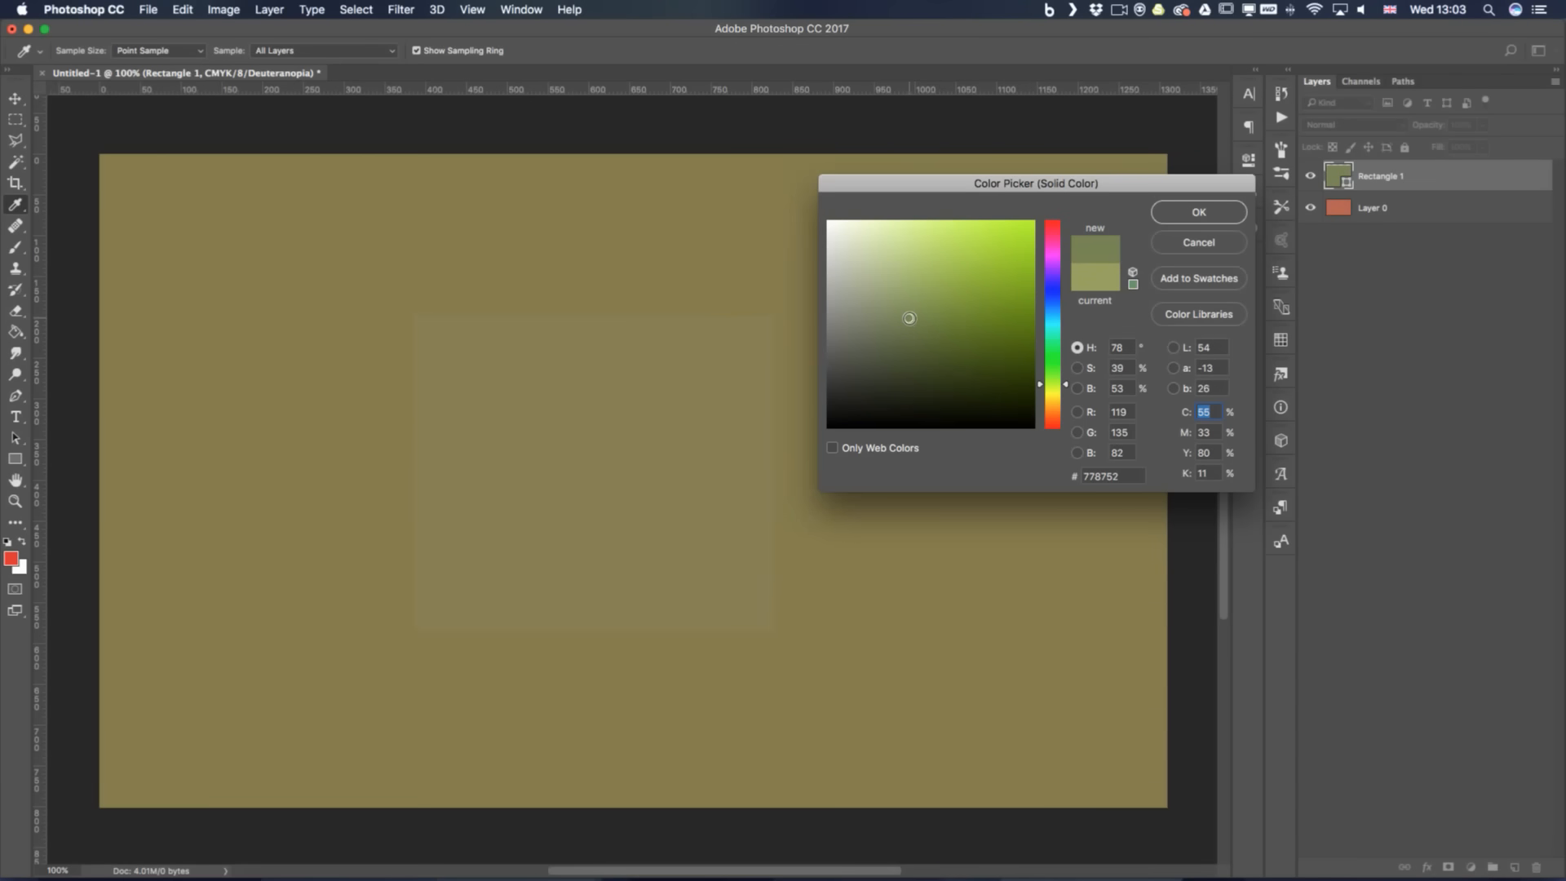
pyautogui.click(1199, 212)
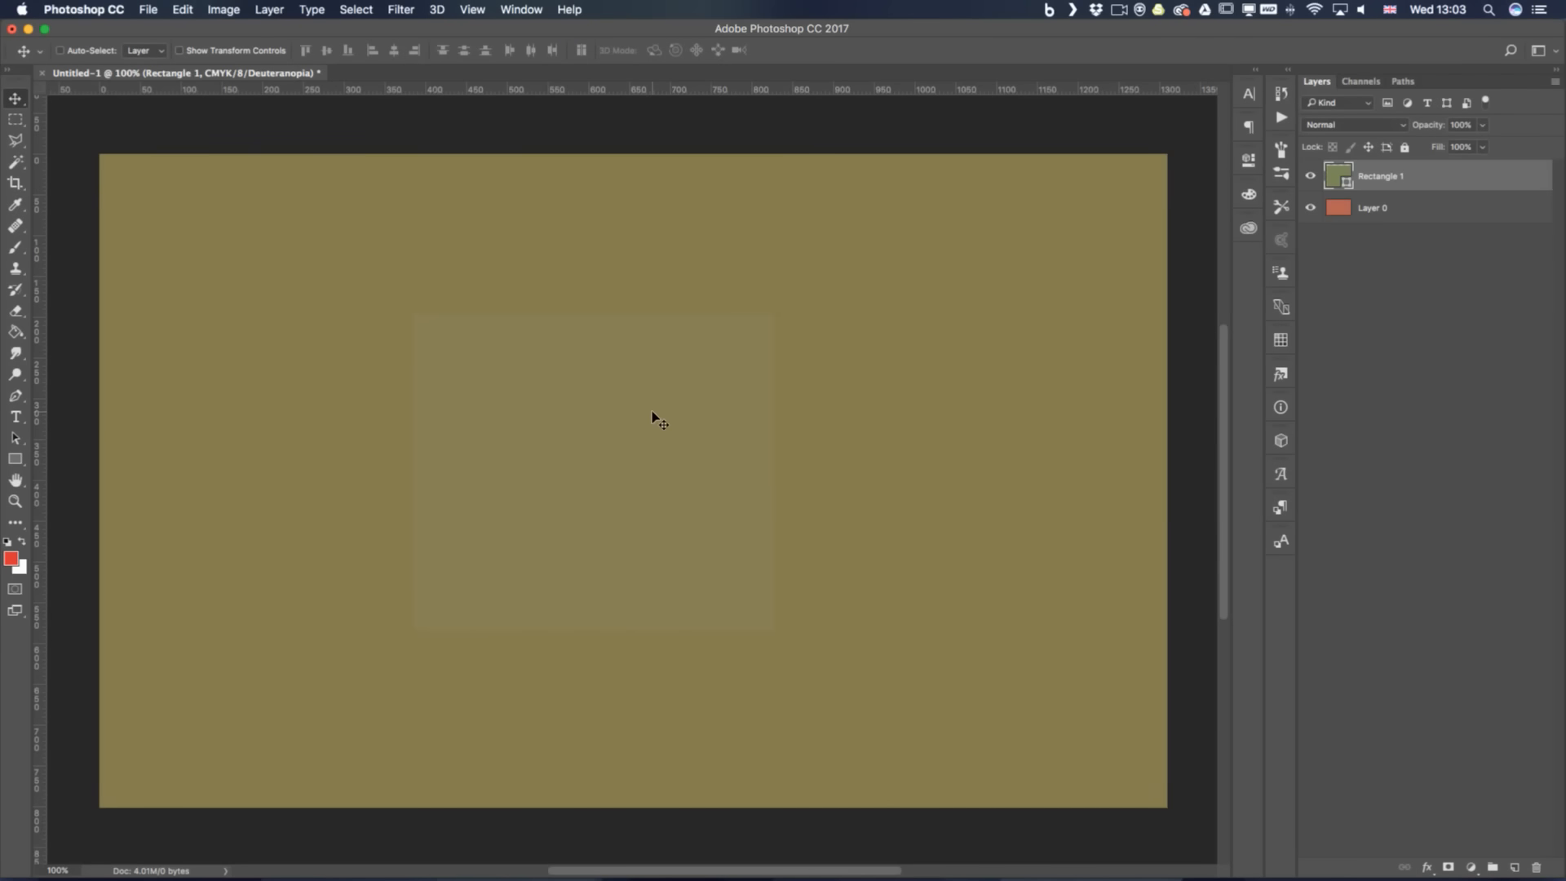
# Toggle Proof Colors off, on and off again to compare the original colours with the Deuteranopia simulation
pyautogui.click(466, 9)
pyautogui.moveTo(492, 33)
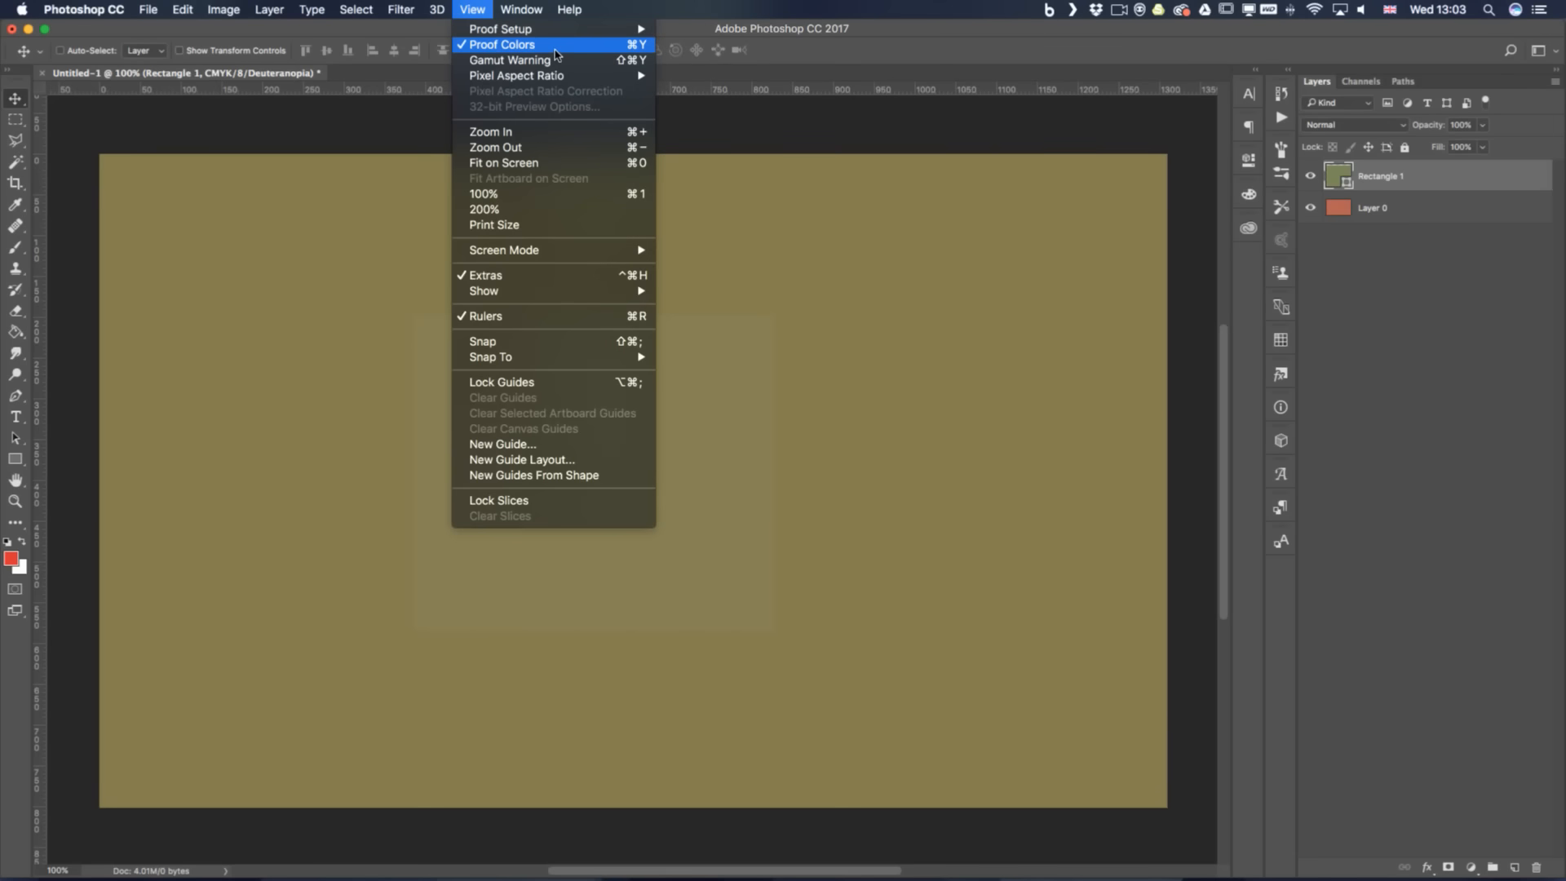
pyautogui.click(557, 50)
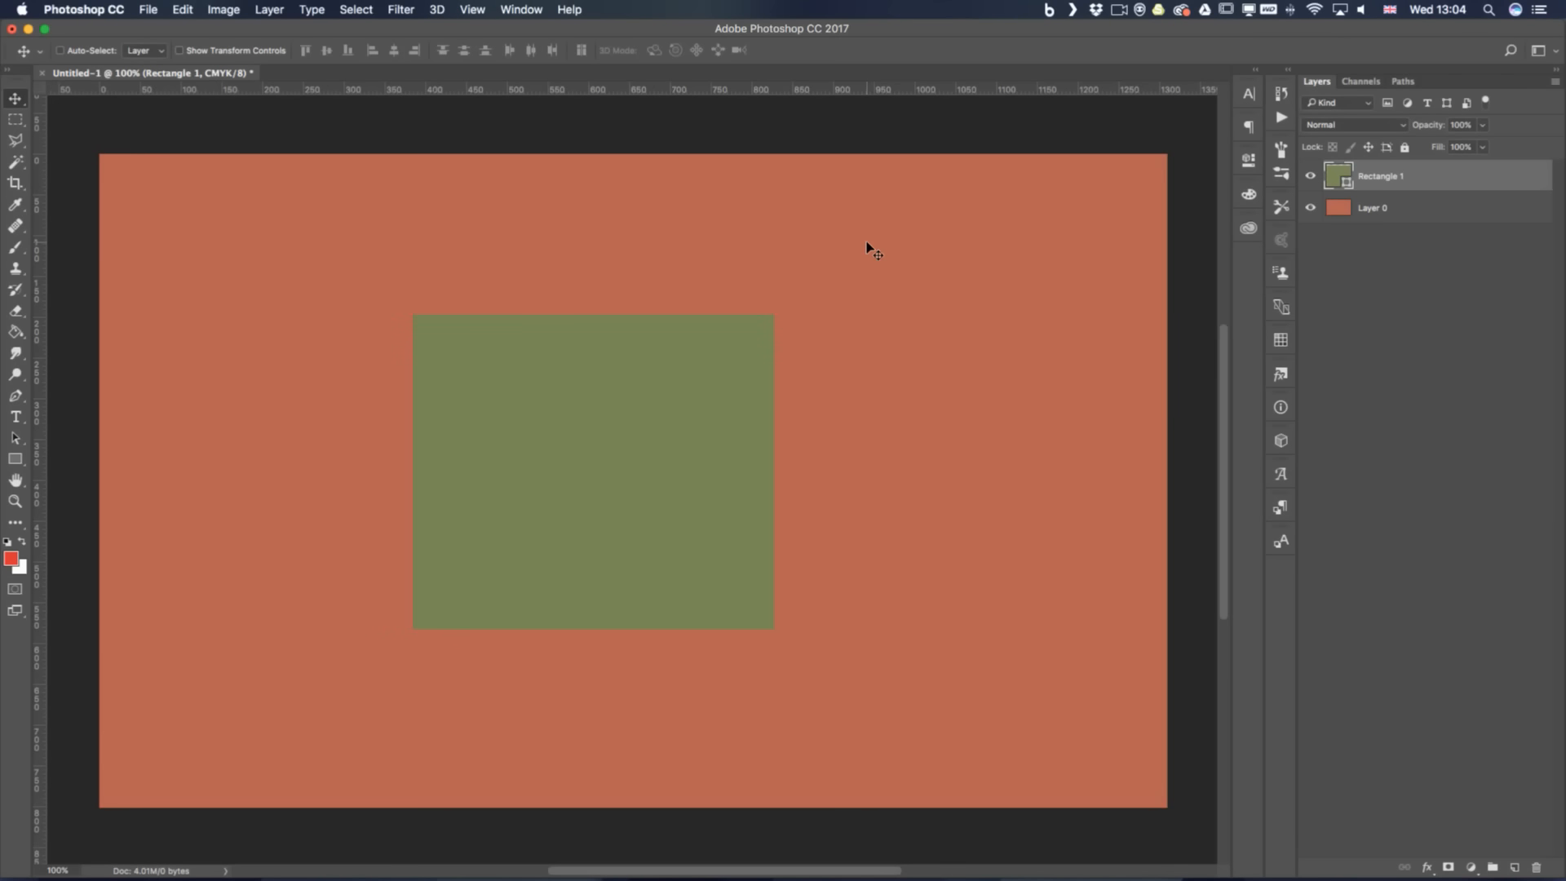
pyautogui.press('super+y')
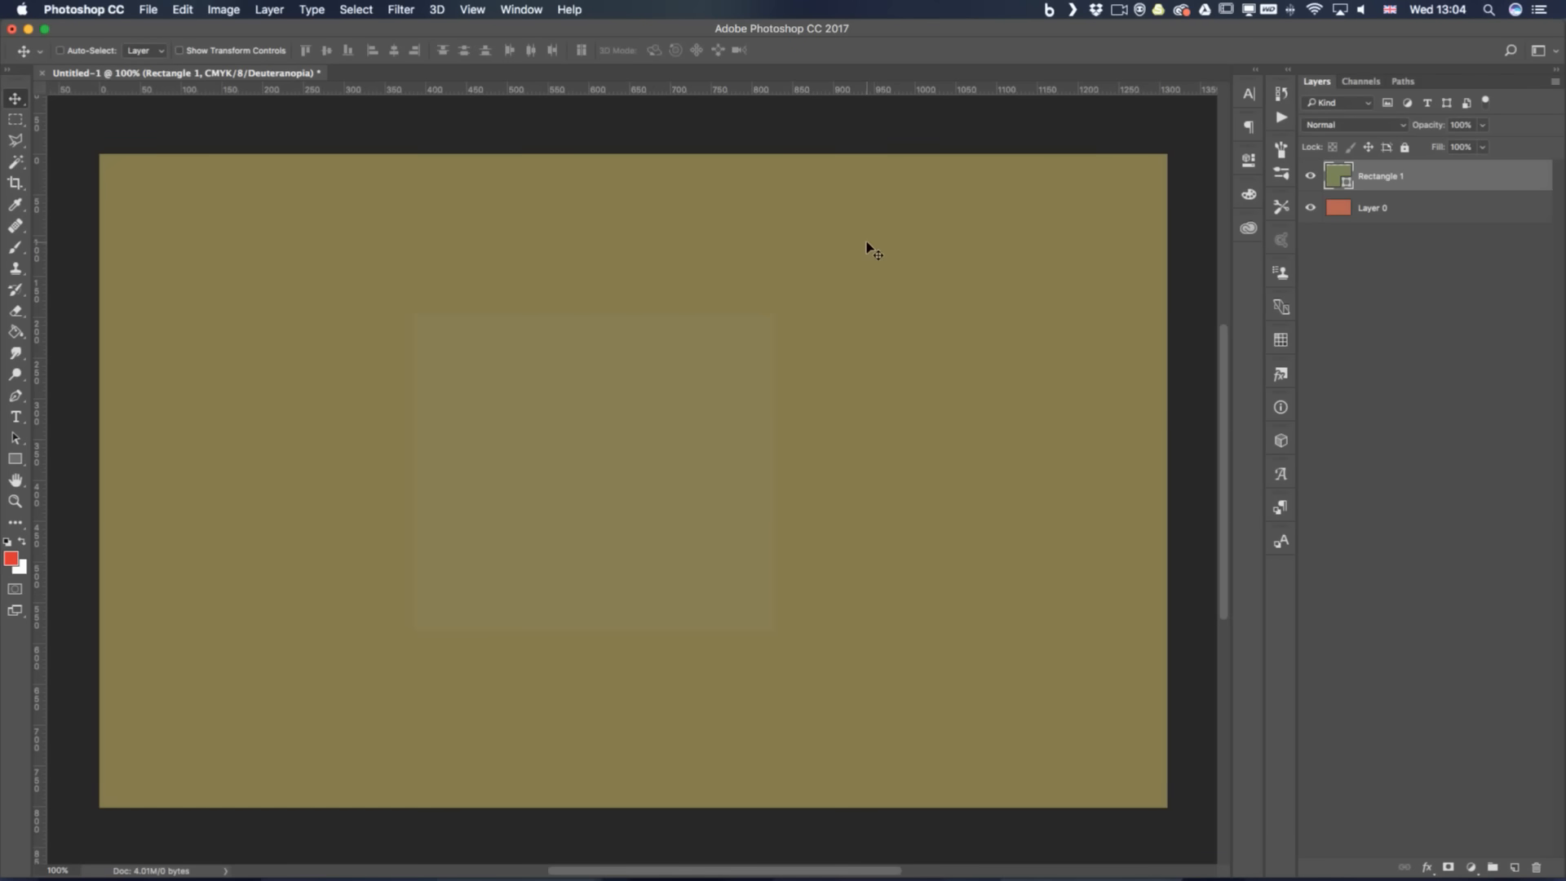
pyautogui.press('super+y')
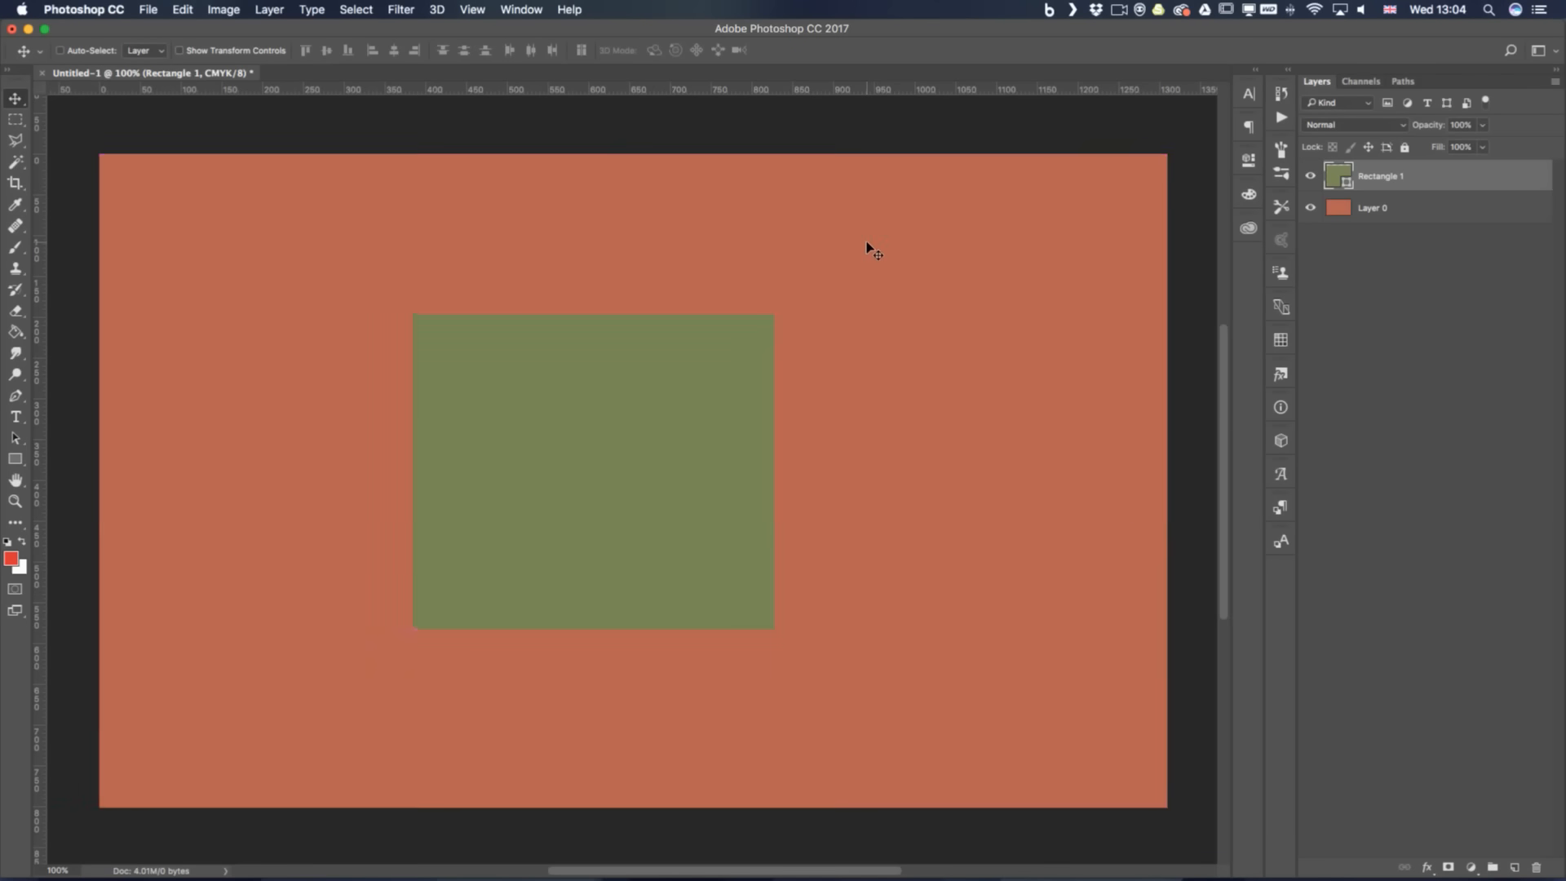
# Switch to Illustrator and set the rounded rectangle's stroke colour to bright blue
pyautogui.press('super+Tab')
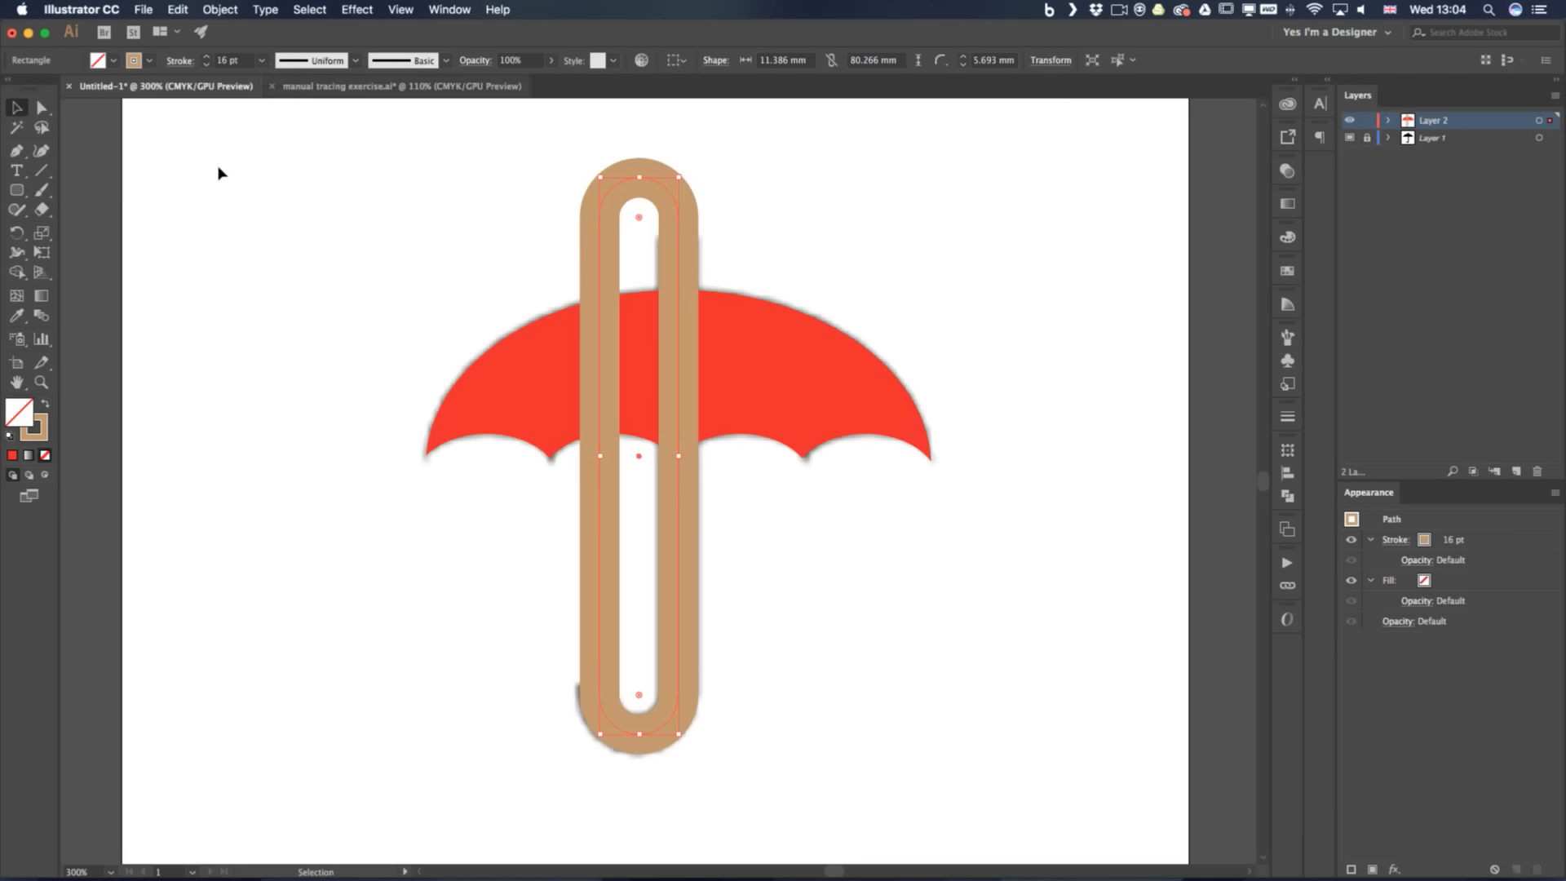
pyautogui.click(147, 61)
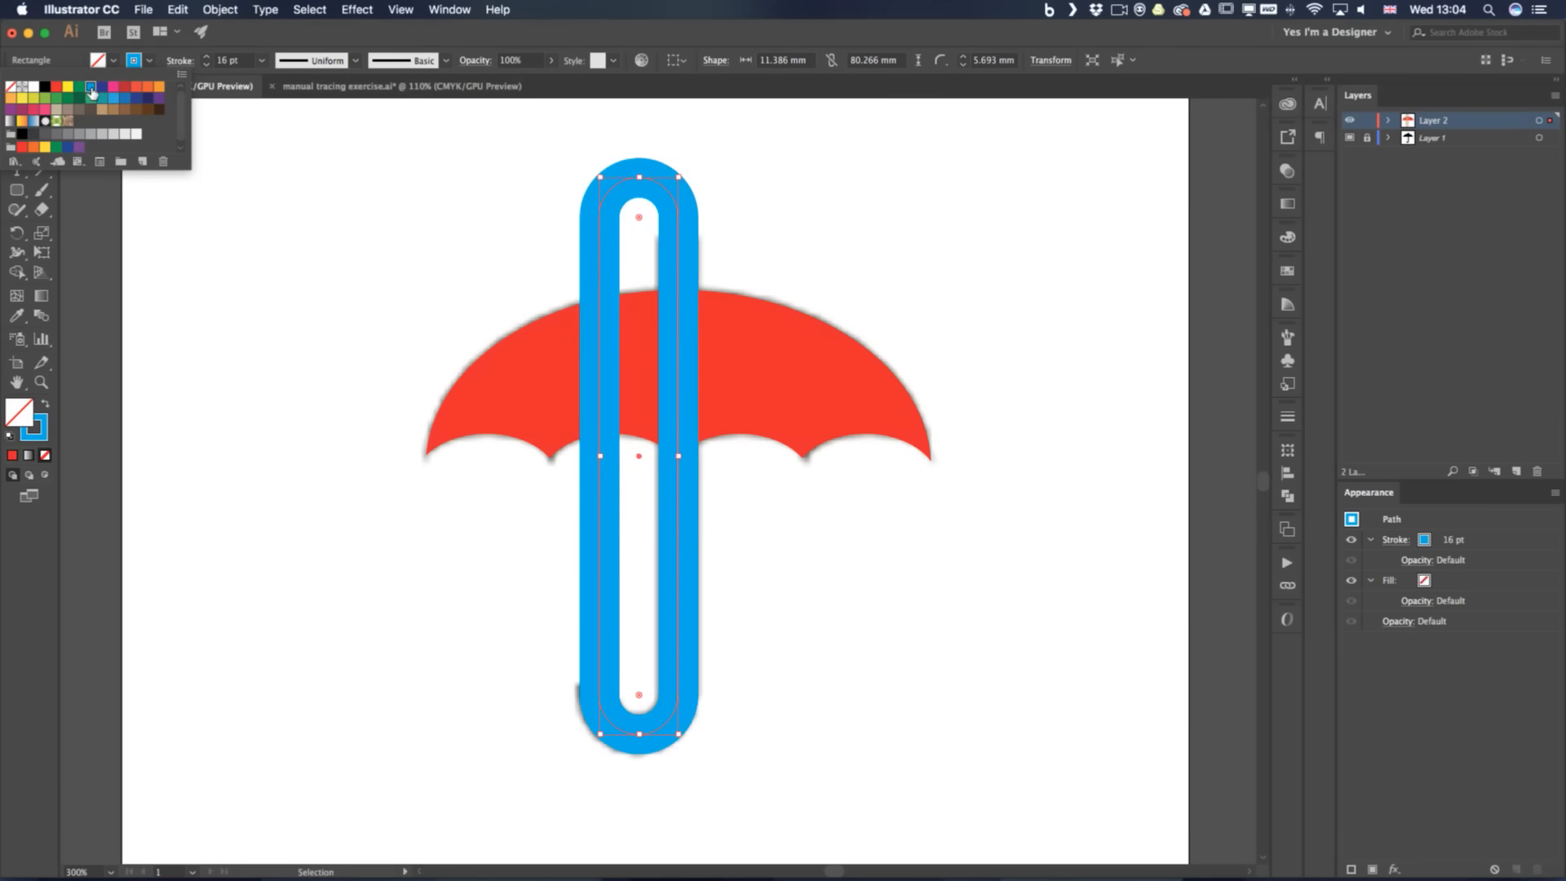
pyautogui.click(90, 86)
pyautogui.click(793, 236)
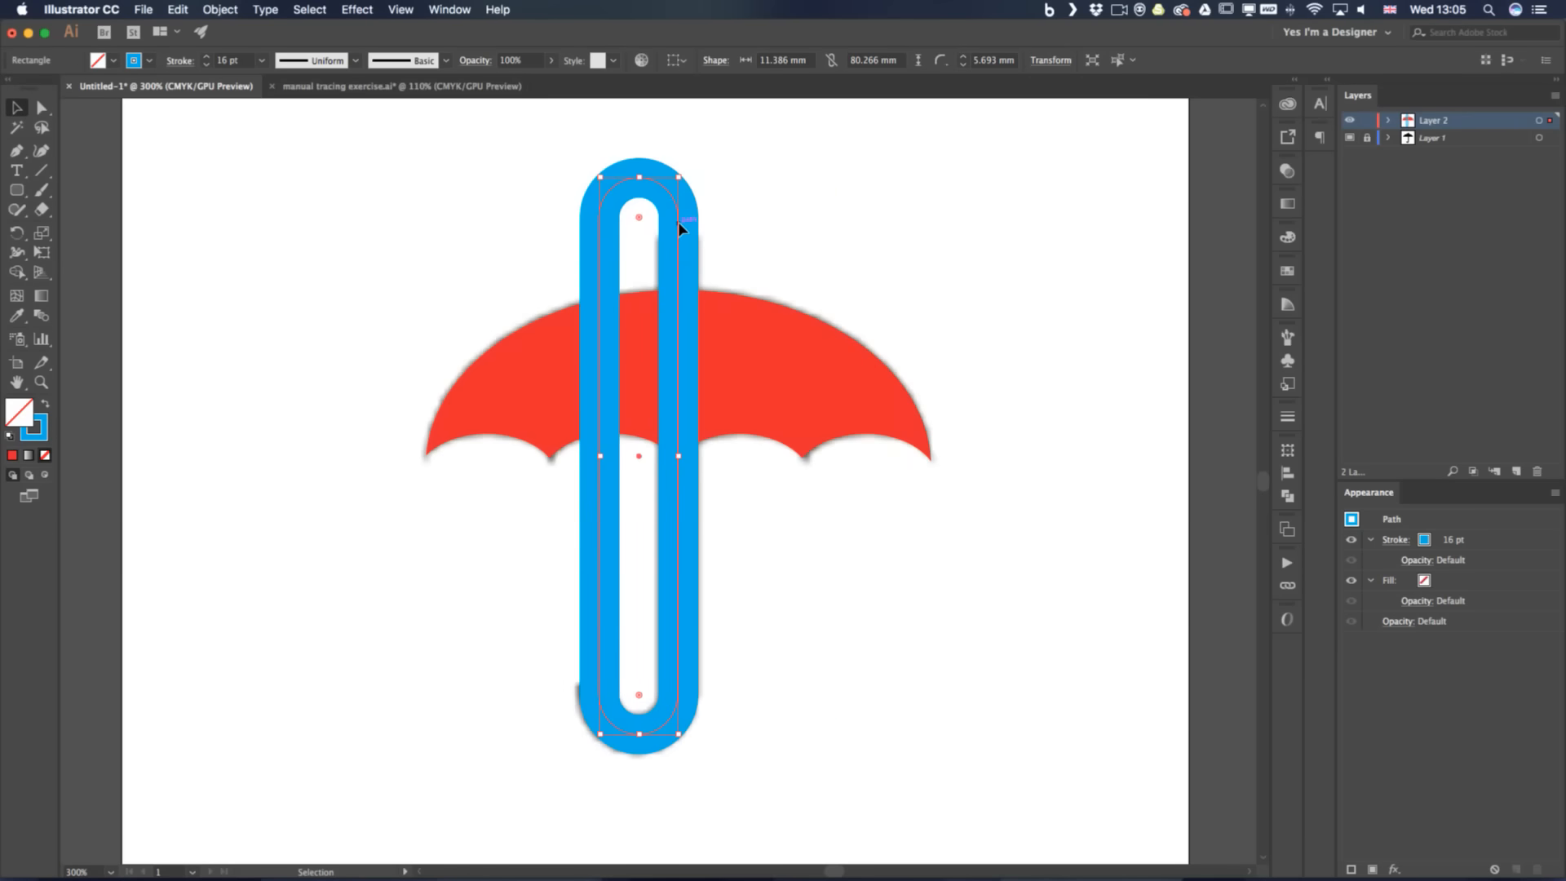
# Move the rounded rectangle aside to uncover the umbrella's handle, and undo the move
pyautogui.moveTo(678, 222); pyautogui.dragTo(823, 222)
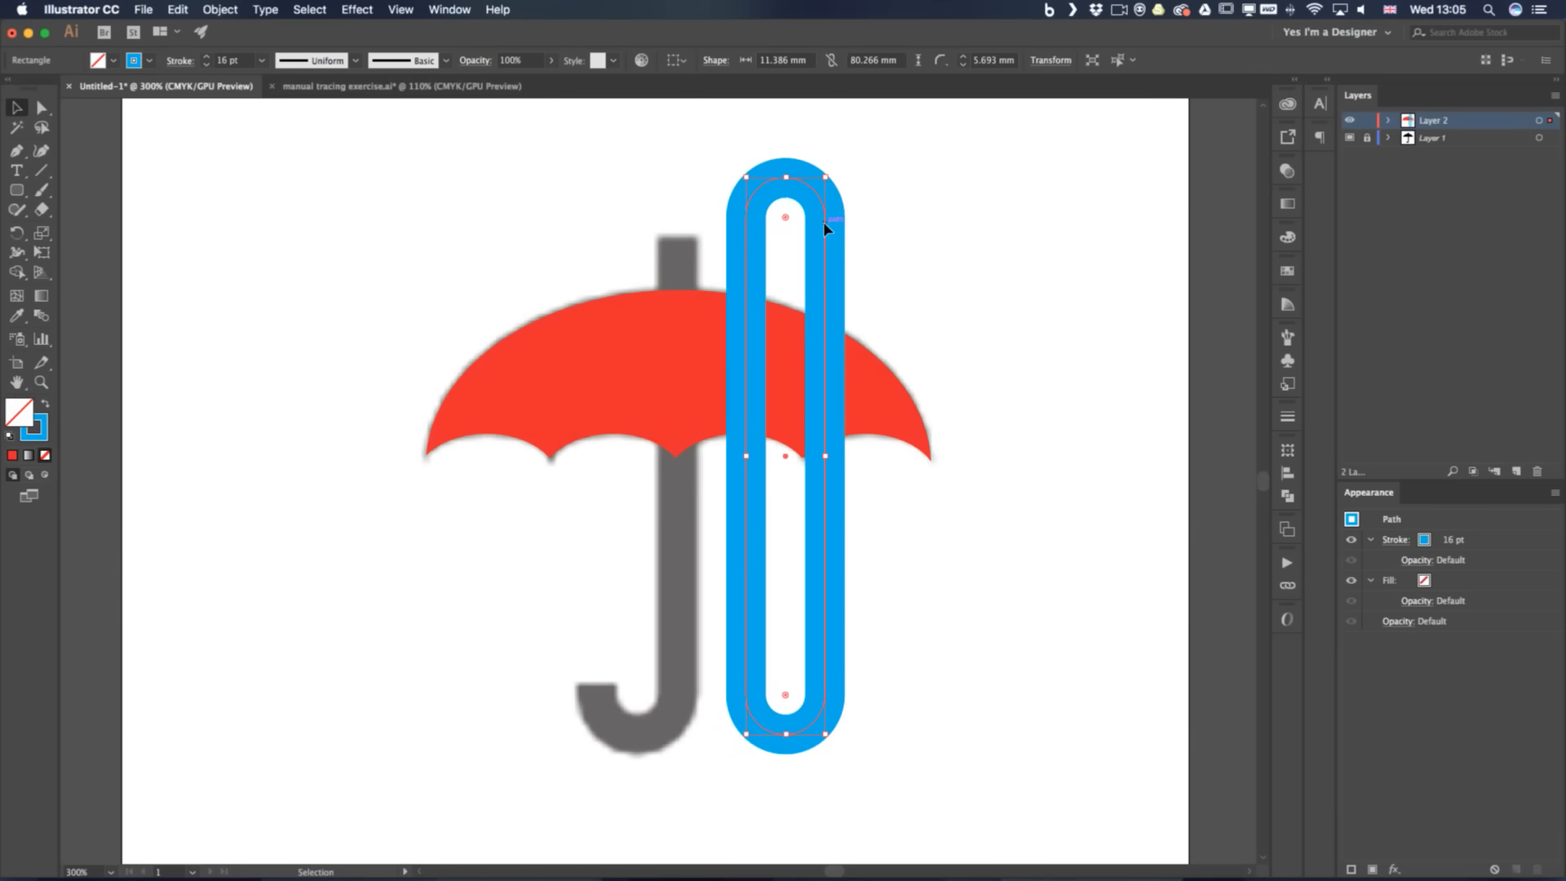
pyautogui.press('super+z')
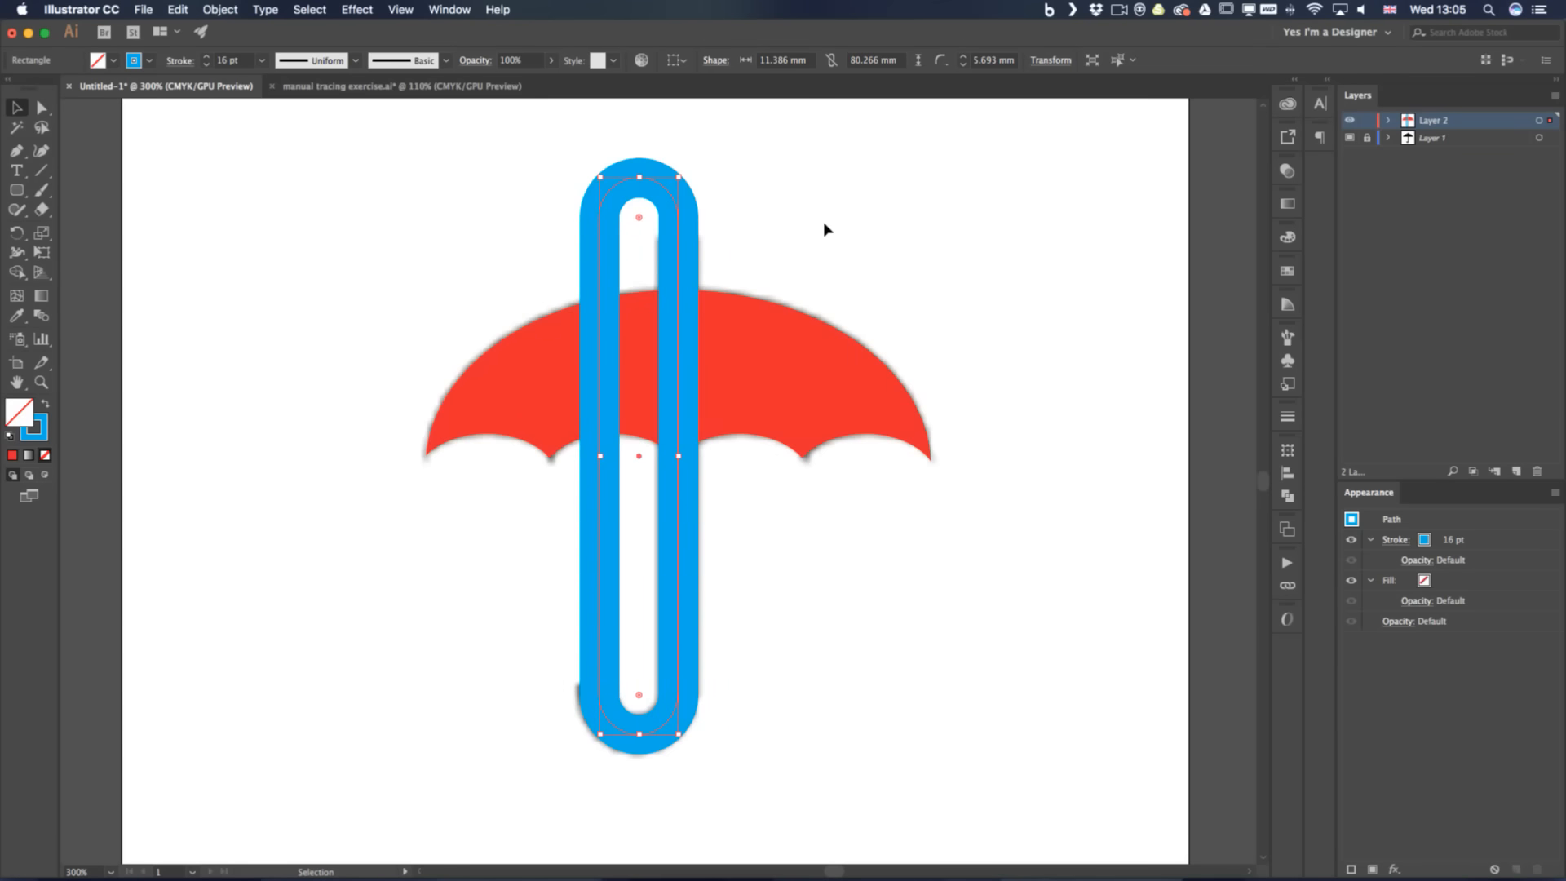
# Expand the fill and stroke of the blue rounded rectangle into an editable shape
pyautogui.click(231, 9)
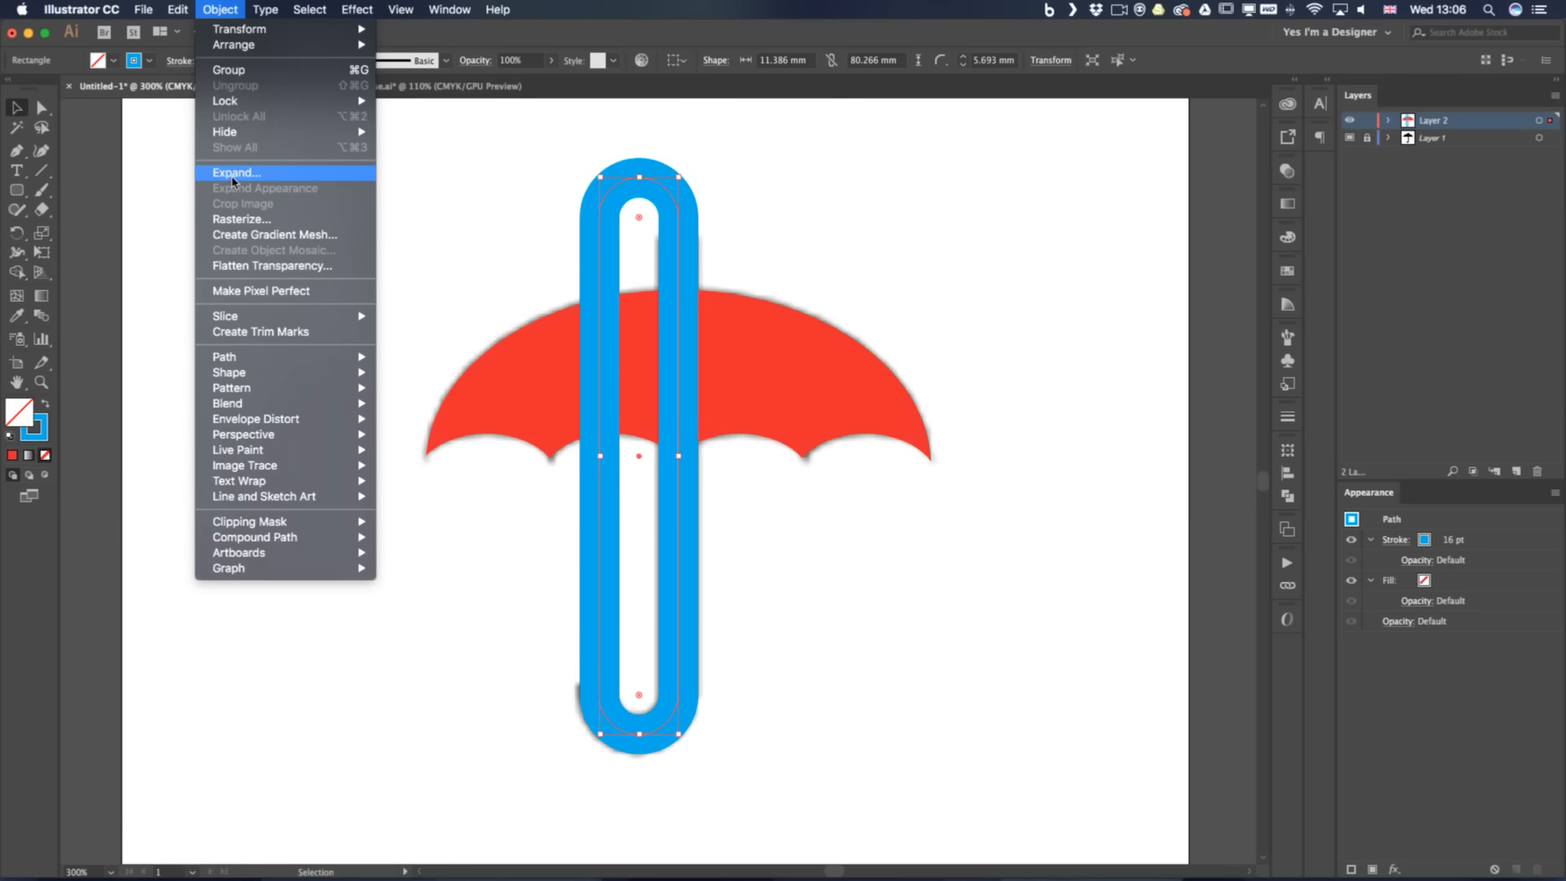
pyautogui.click(232, 180)
pyautogui.moveTo(88, 98); pyautogui.dragTo(452, 209)
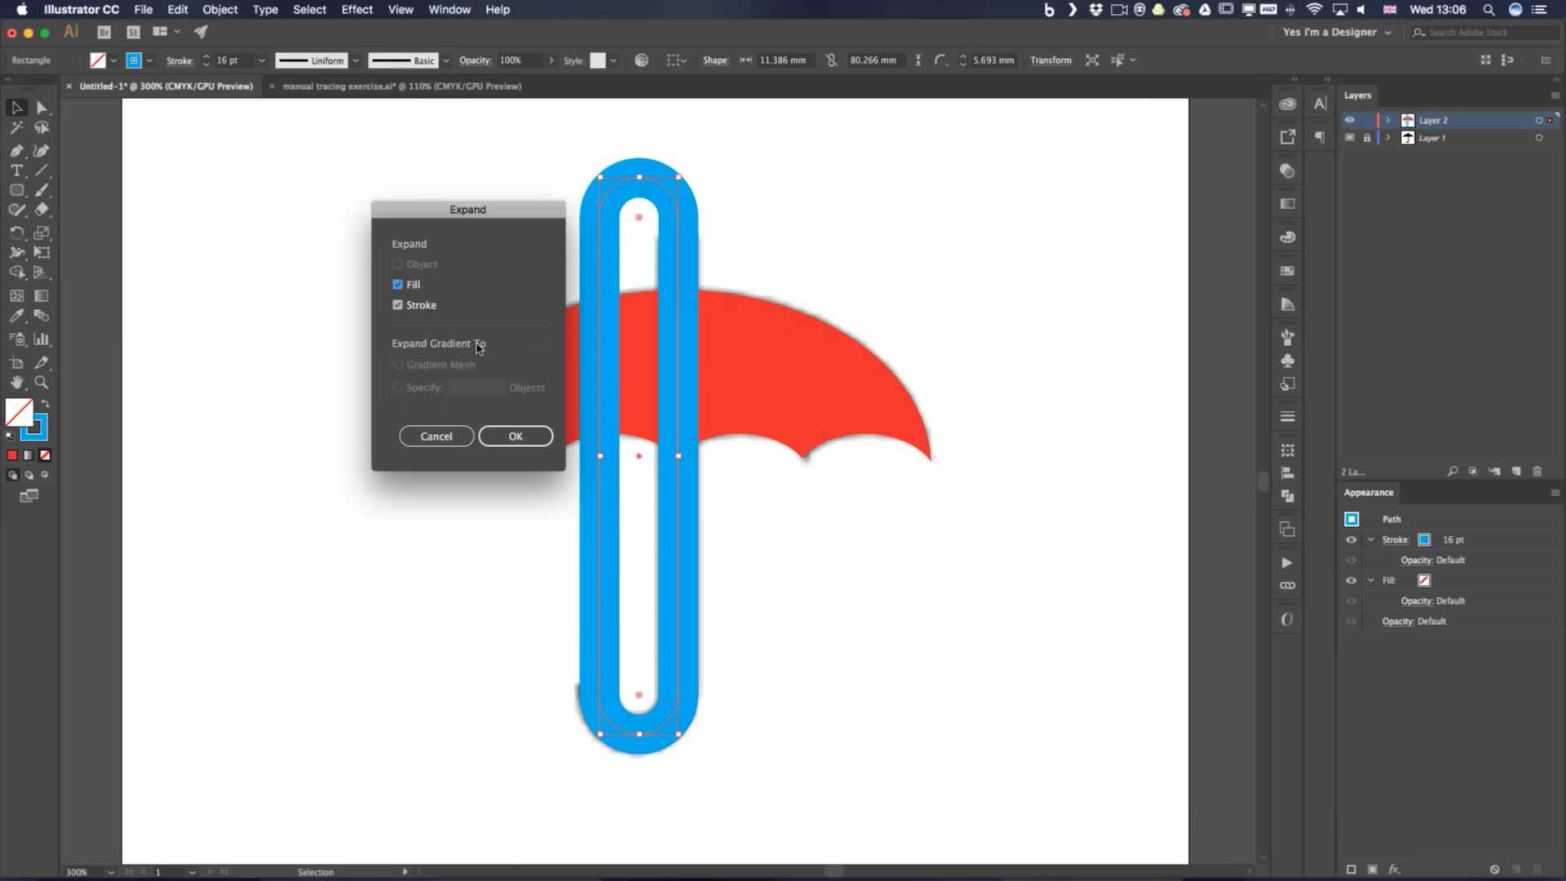
pyautogui.click(519, 437)
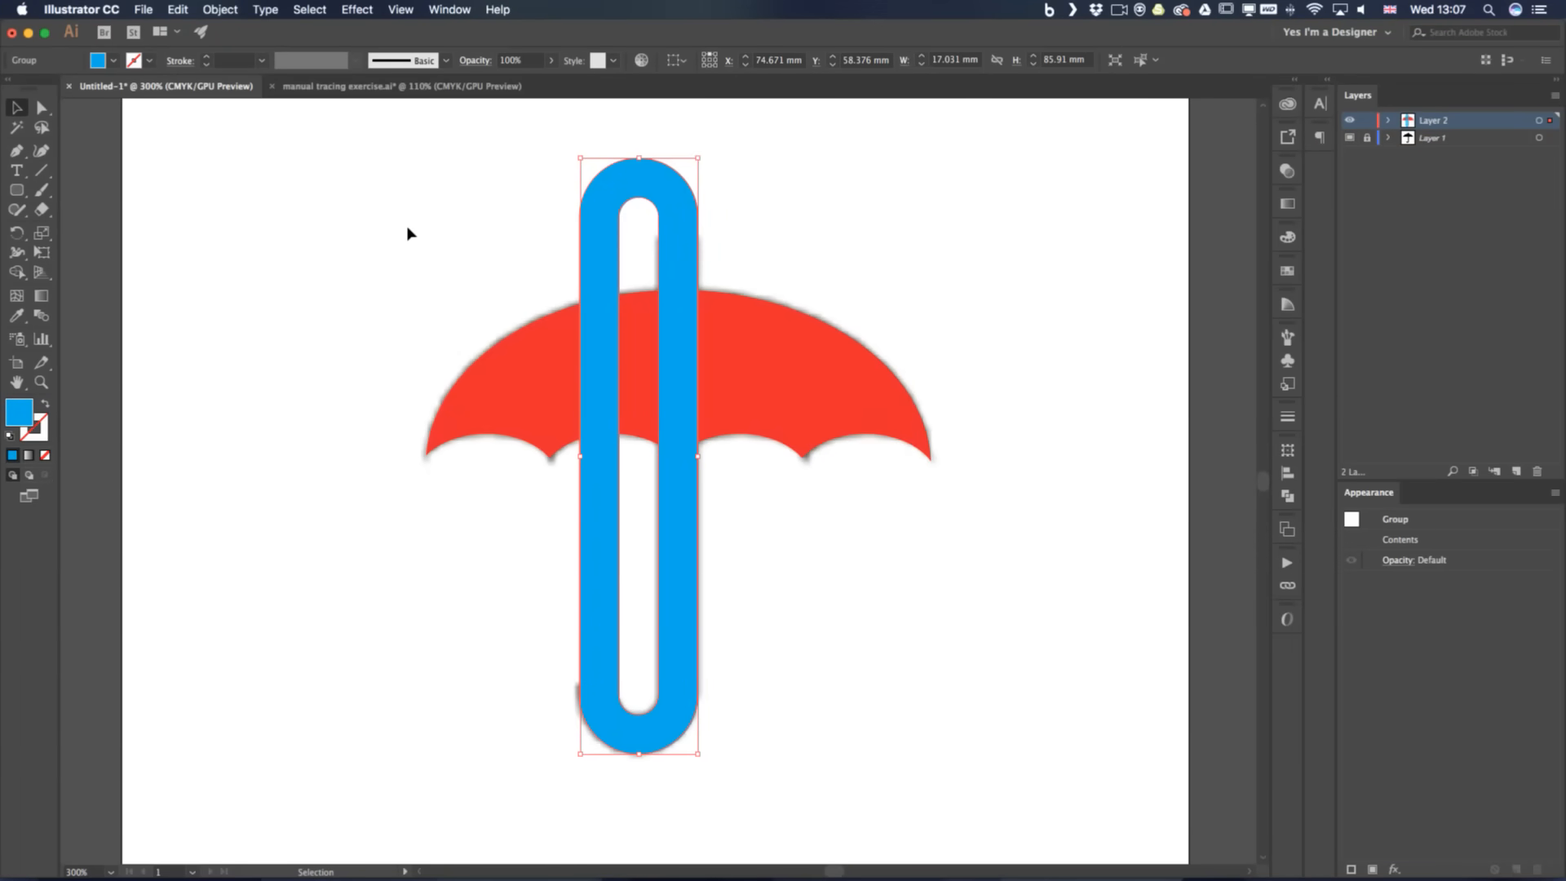
# Erase a freehand diagonal cut across the upper part of the expanded blue shape, and undo it
pyautogui.hotkey('shift', 'e')
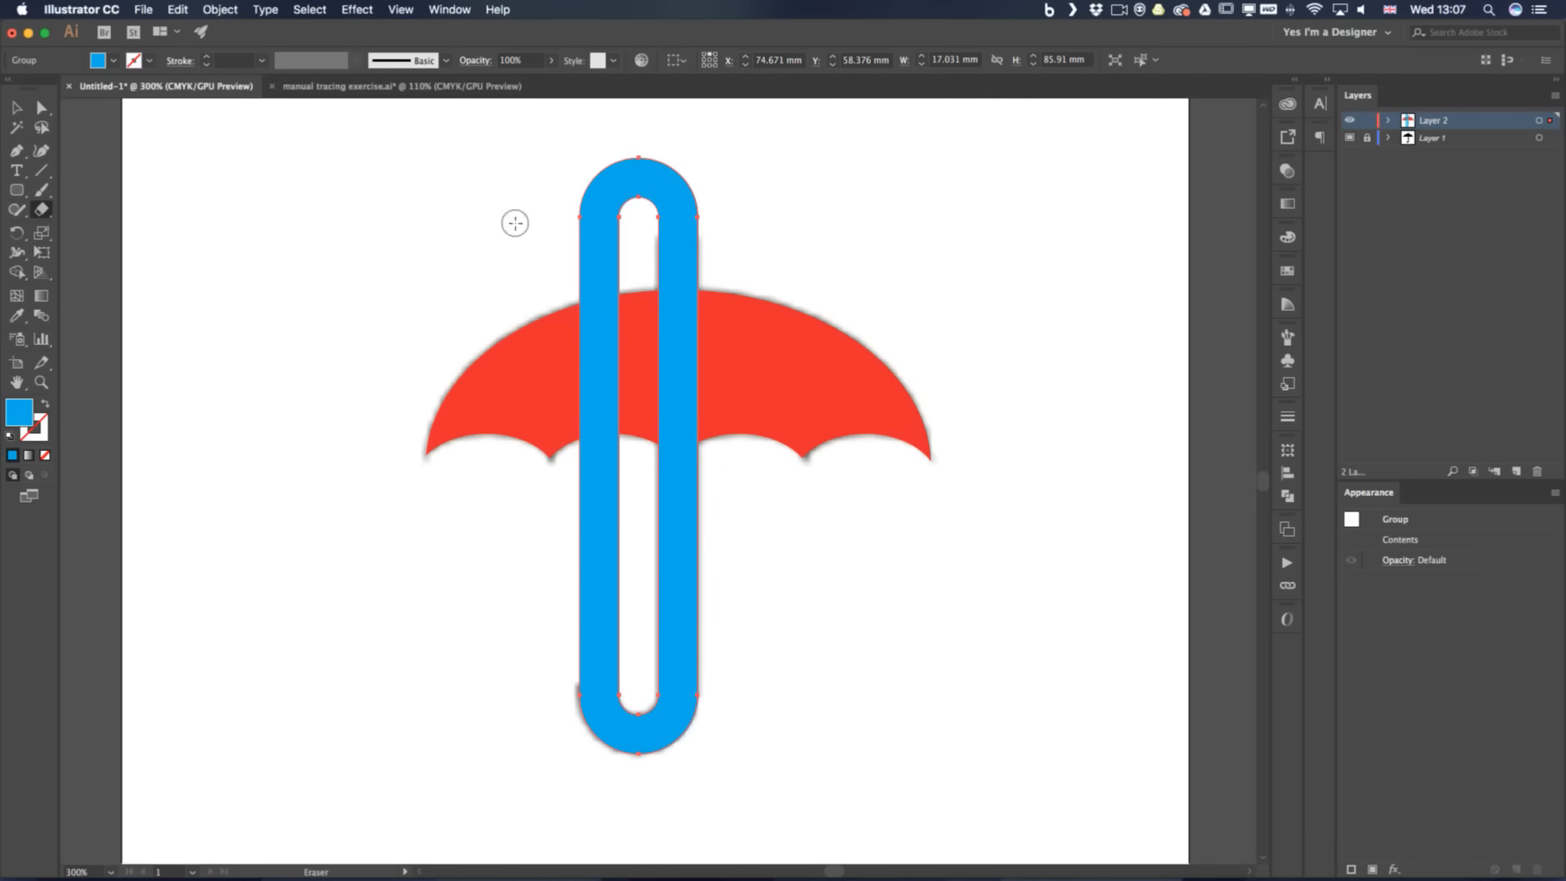
pyautogui.moveTo(542, 227); pyautogui.dragTo(725, 284)
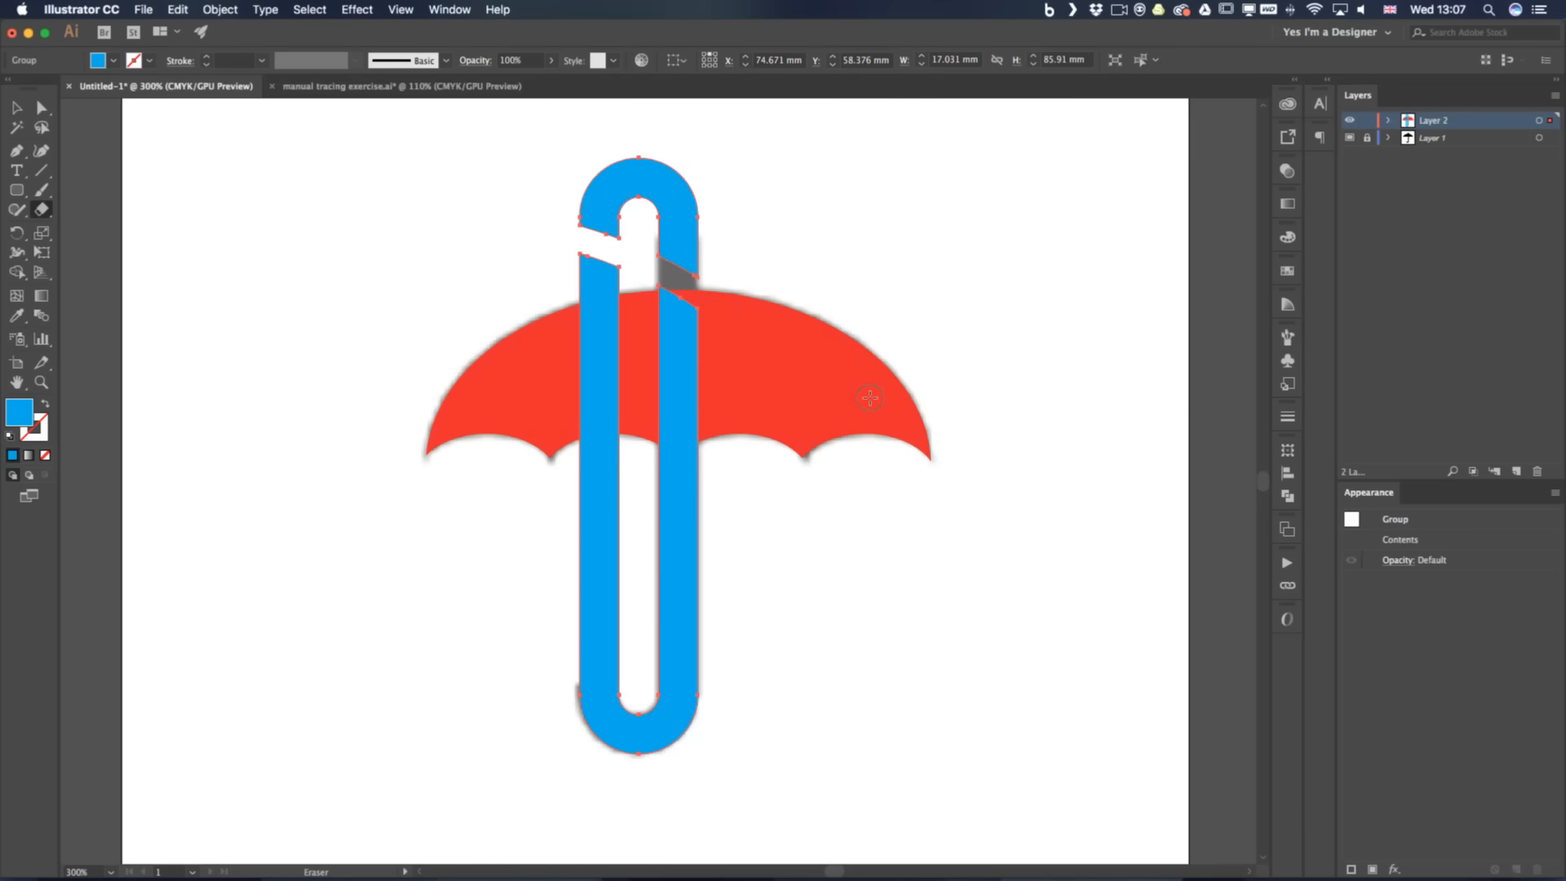
pyautogui.press('super+z')
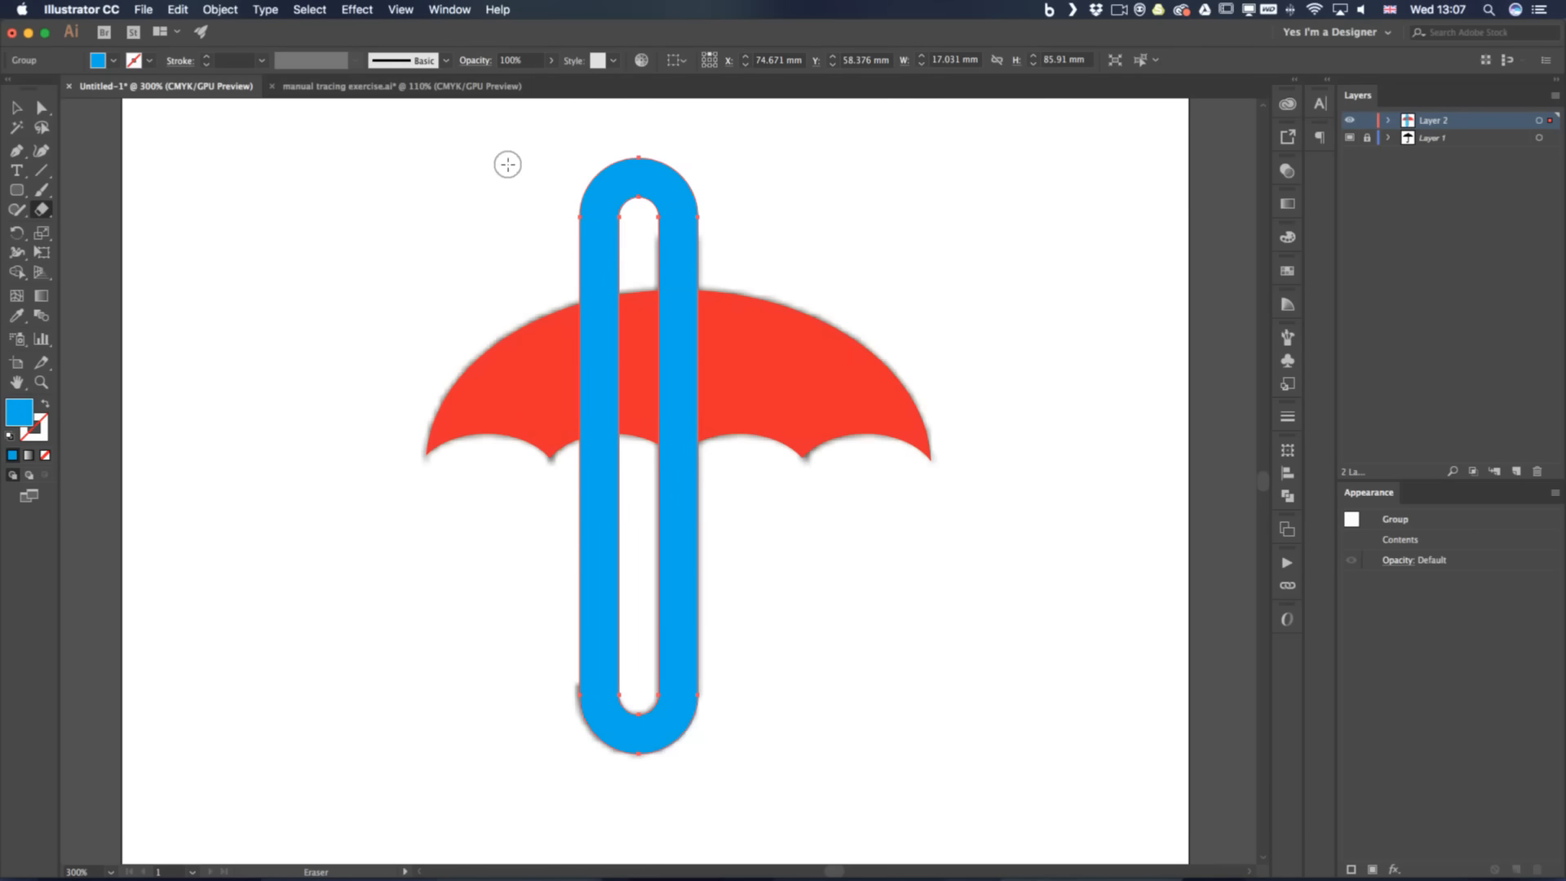
# Erase rectangular areas over the blue shape's rounded top and its left side down to the hook, leaving a J-shaped handle
pyautogui.moveTo(471, 121); pyautogui.dragTo(797, 235)
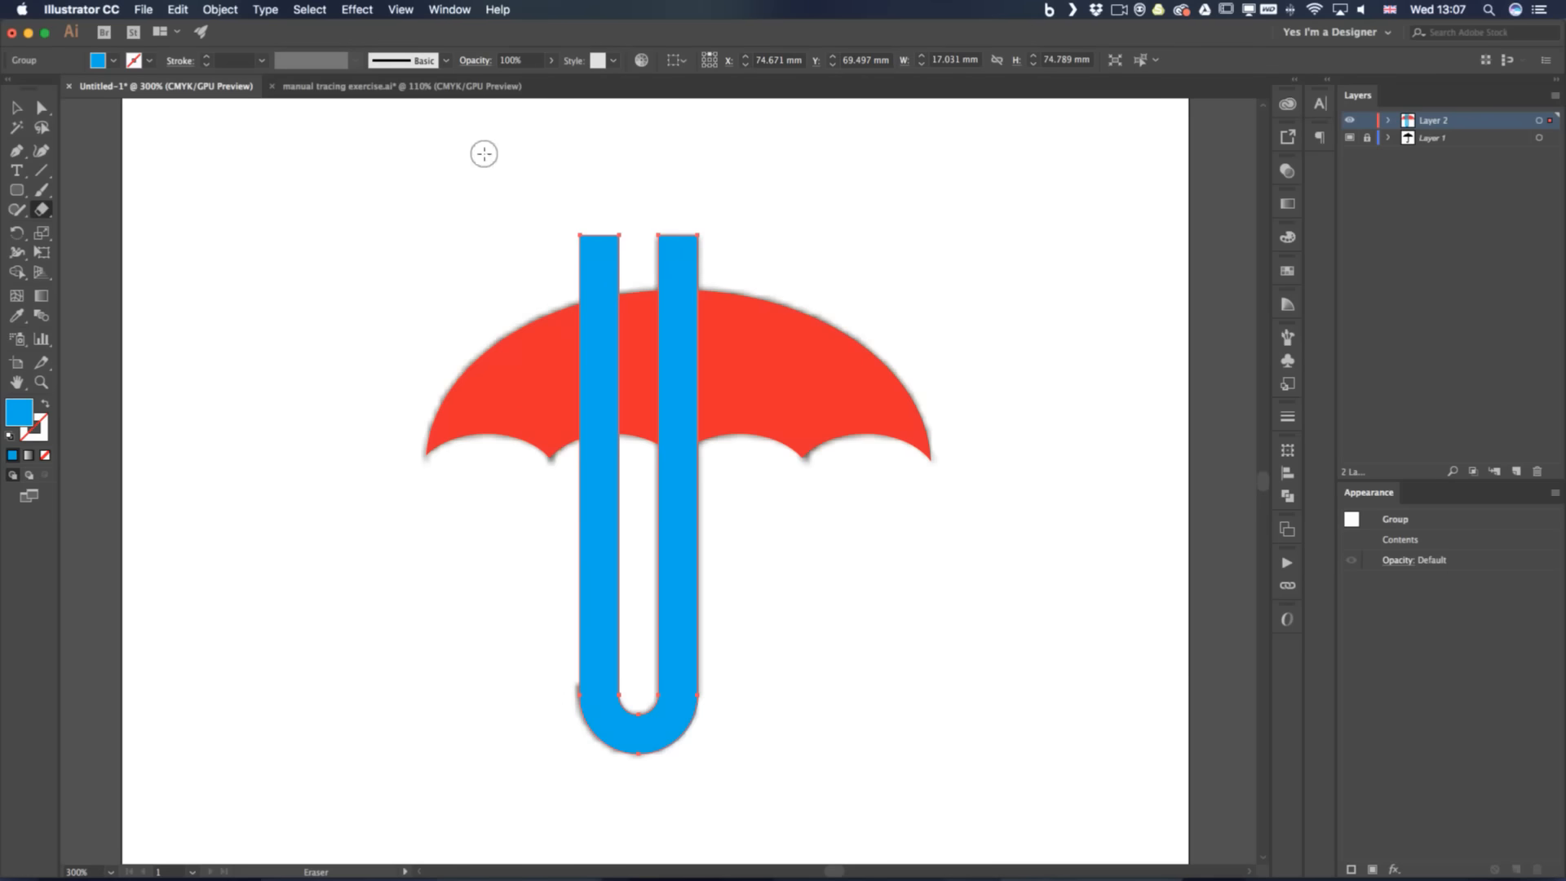
pyautogui.moveTo(483, 153)
pyautogui.mouseDown()
pyautogui.moveTo(622, 510)
pyautogui.moveTo(643, 684)
pyautogui.mouseUp()
pyautogui.press('v')
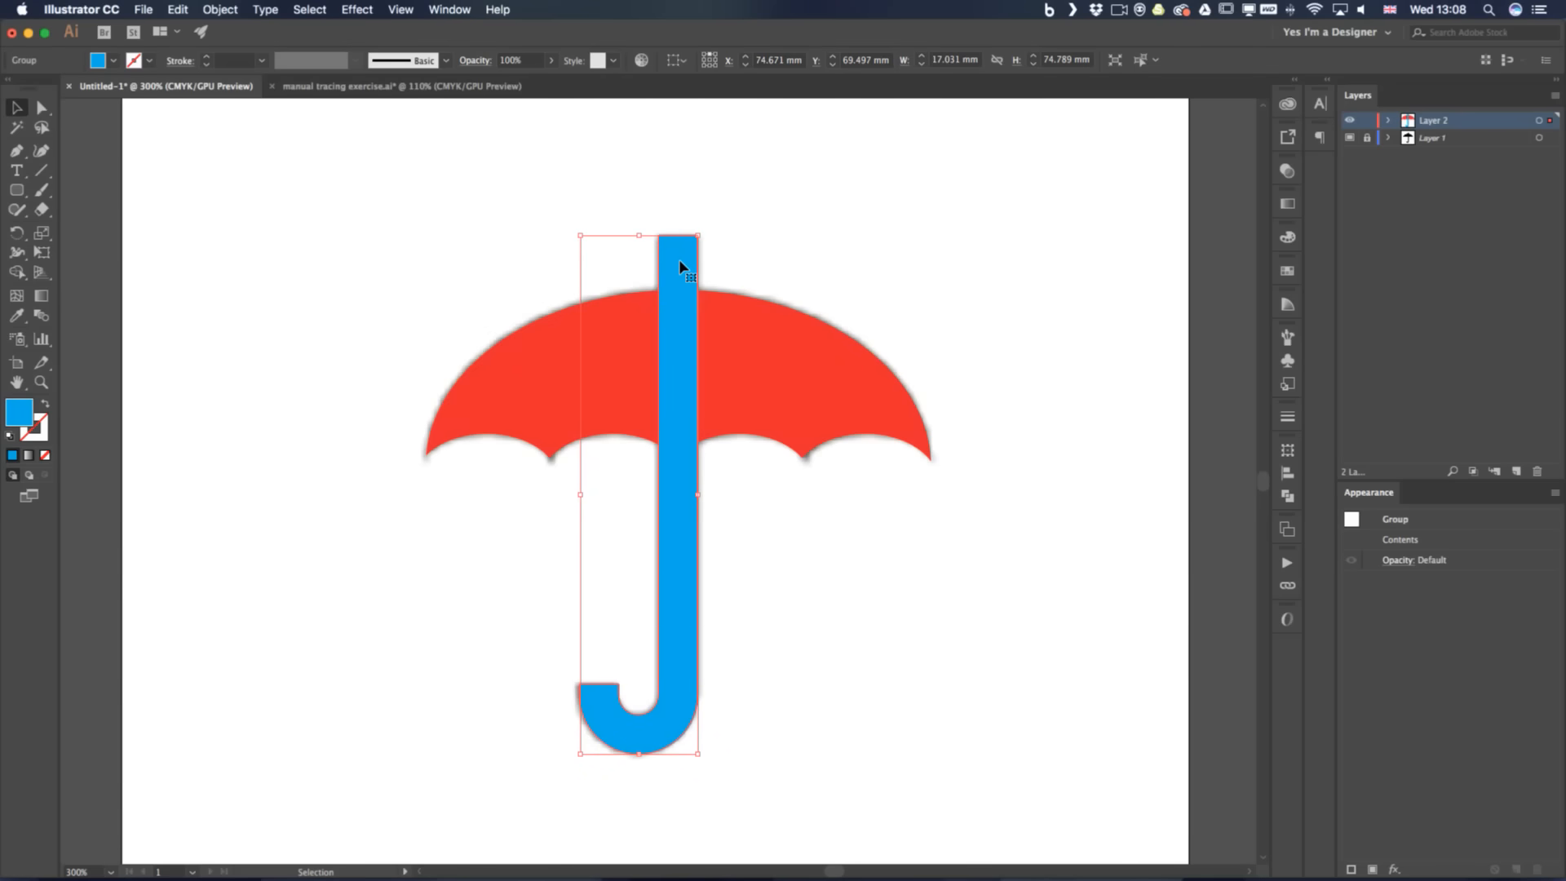
# Send the blue handle behind the red canopy, bring it back to the front, and deselect it
pyautogui.press('a')
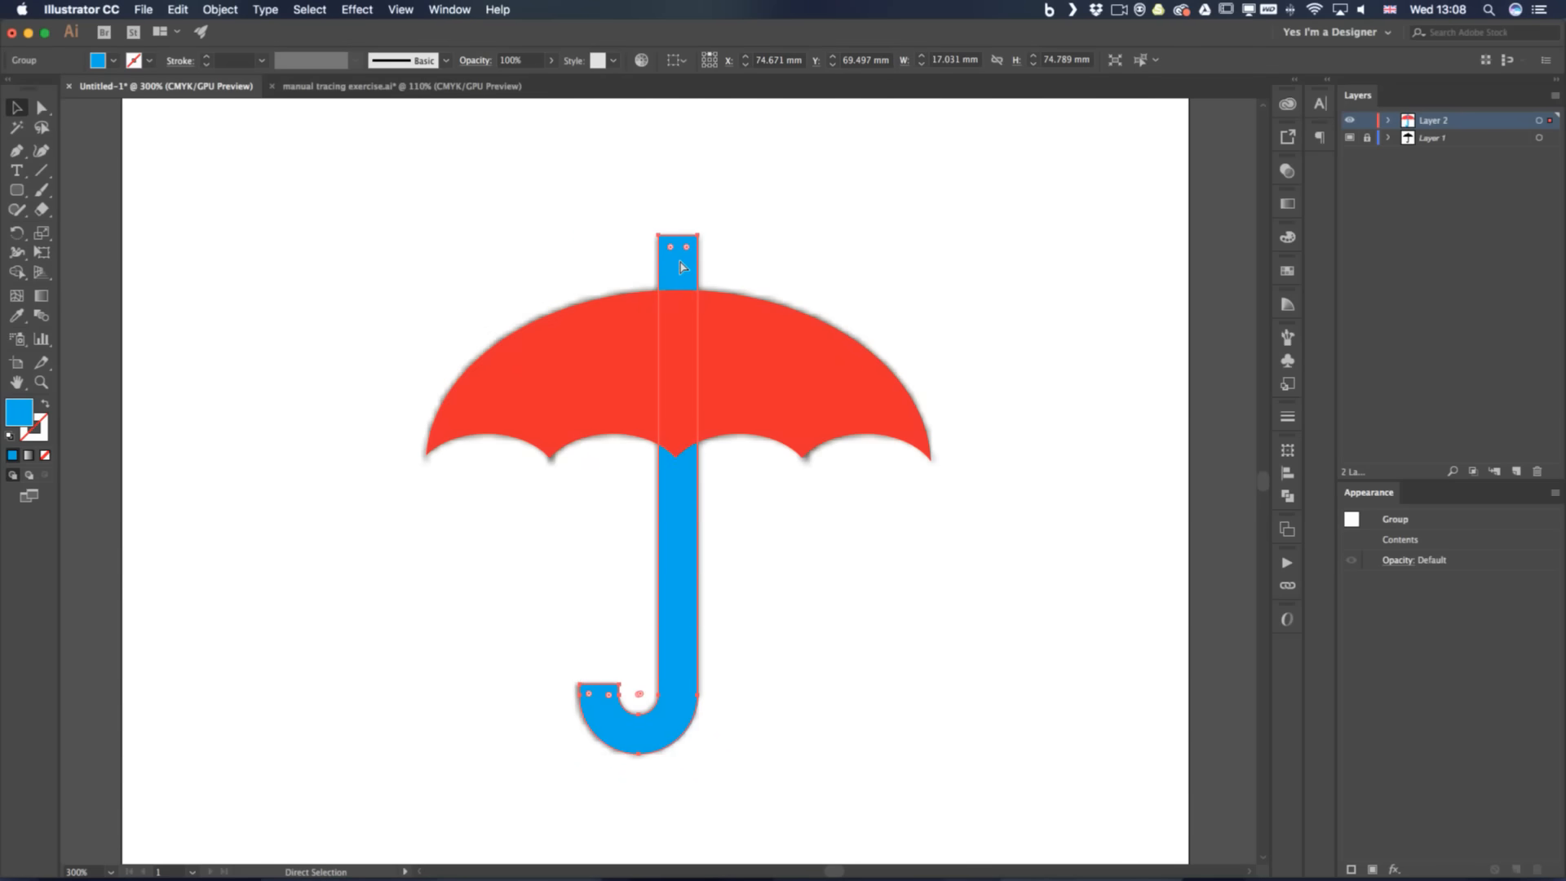
pyautogui.press('super+shift+bracketleft')
pyautogui.press('super+shift+bracketright')
pyautogui.press('v')
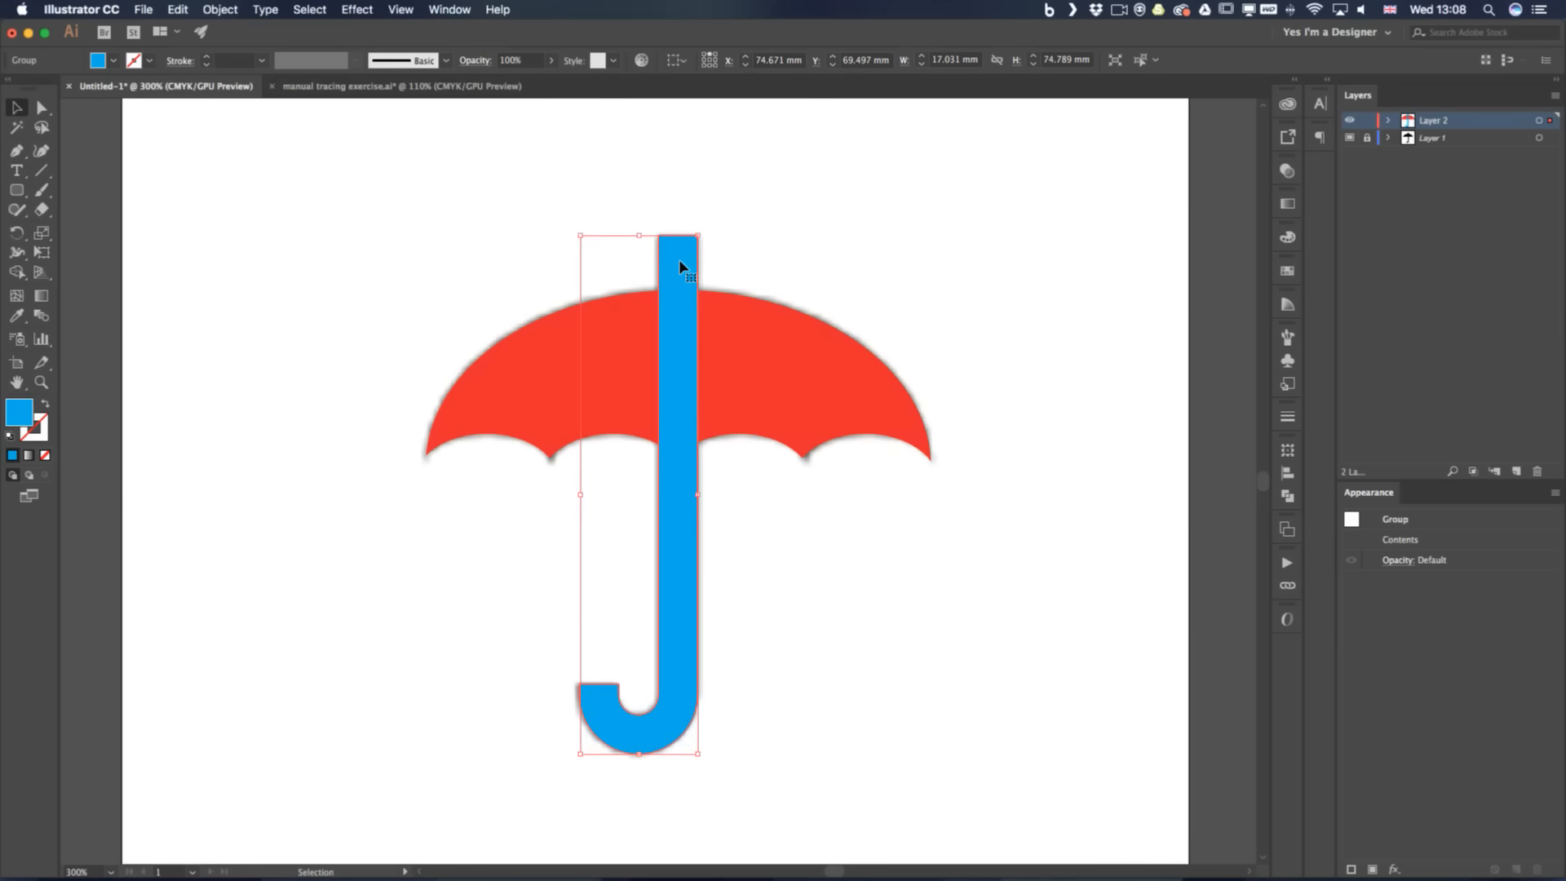
pyautogui.click(540, 217)
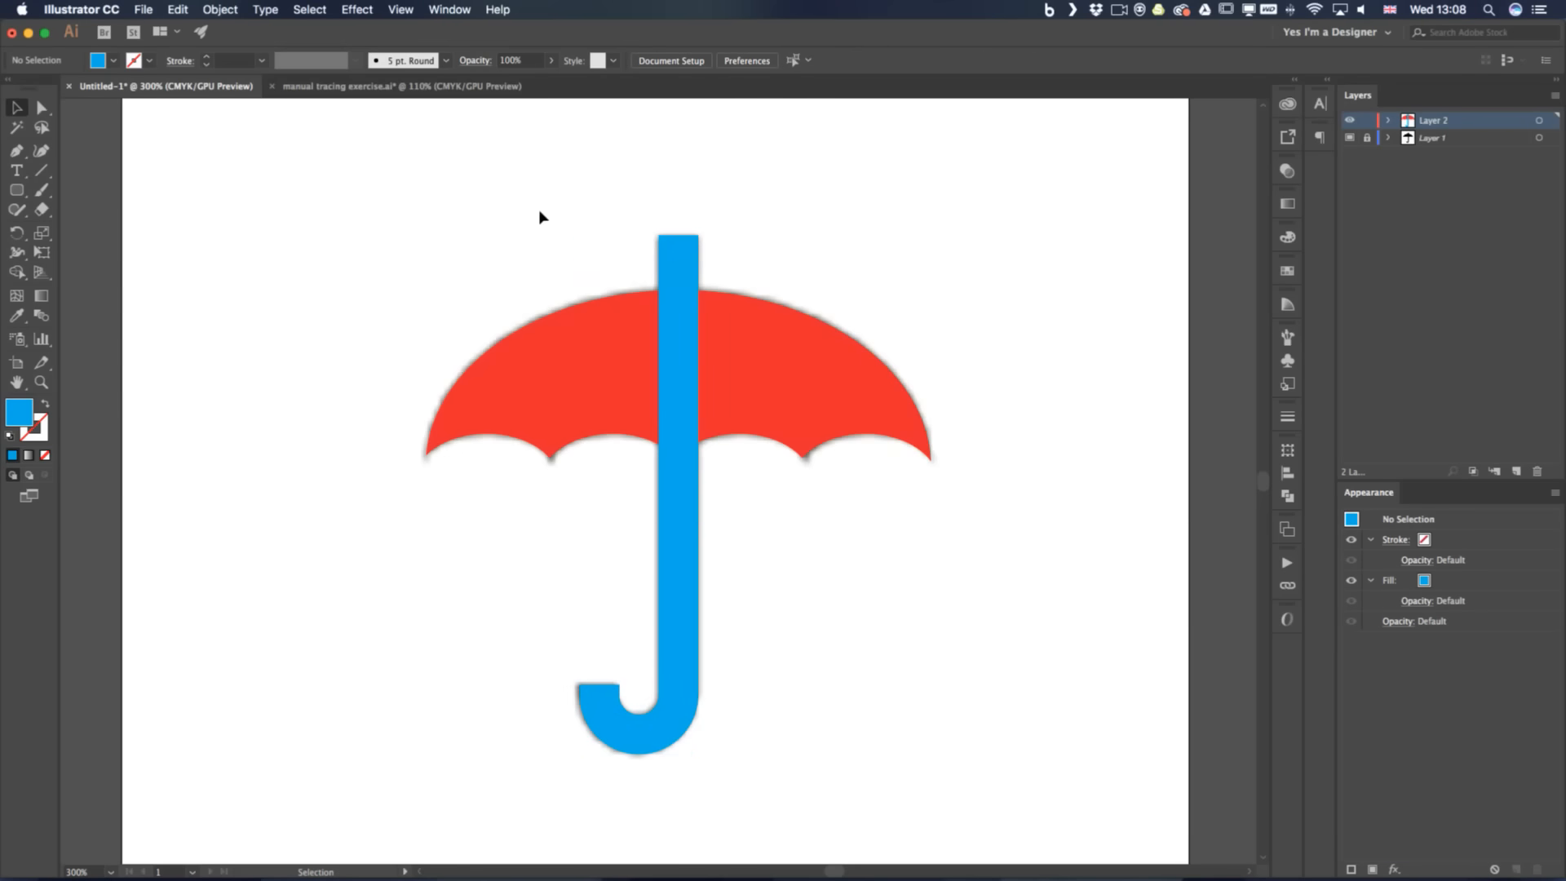
# Send the blue handle to the back, behind the red canopy, and deselect it
pyautogui.click(694, 254)
pyautogui.press('super+shift+bracketleft')
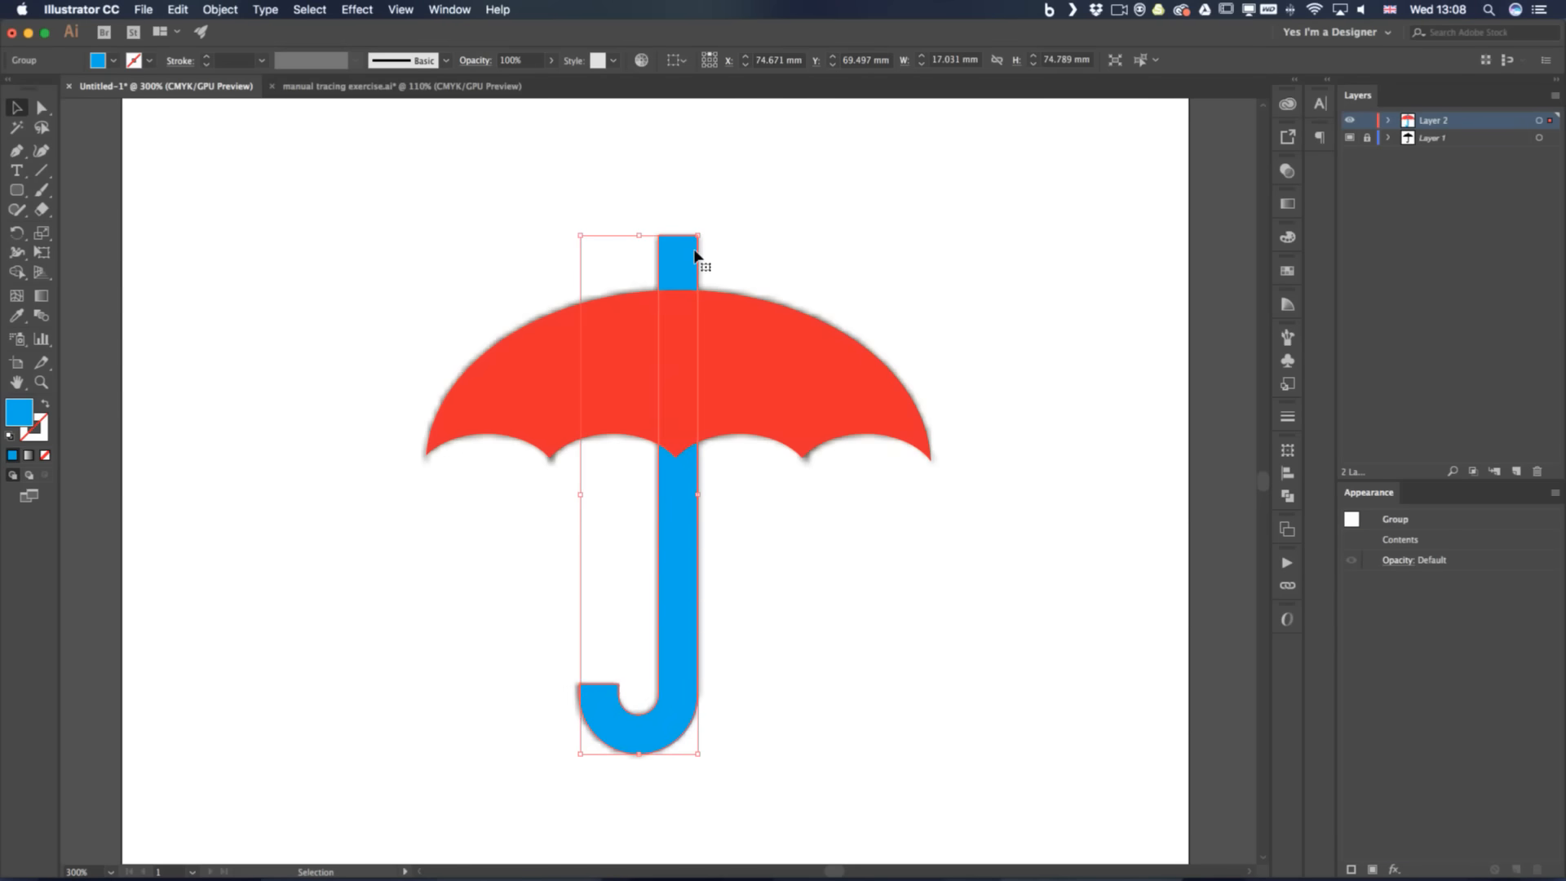
pyautogui.click(737, 243)
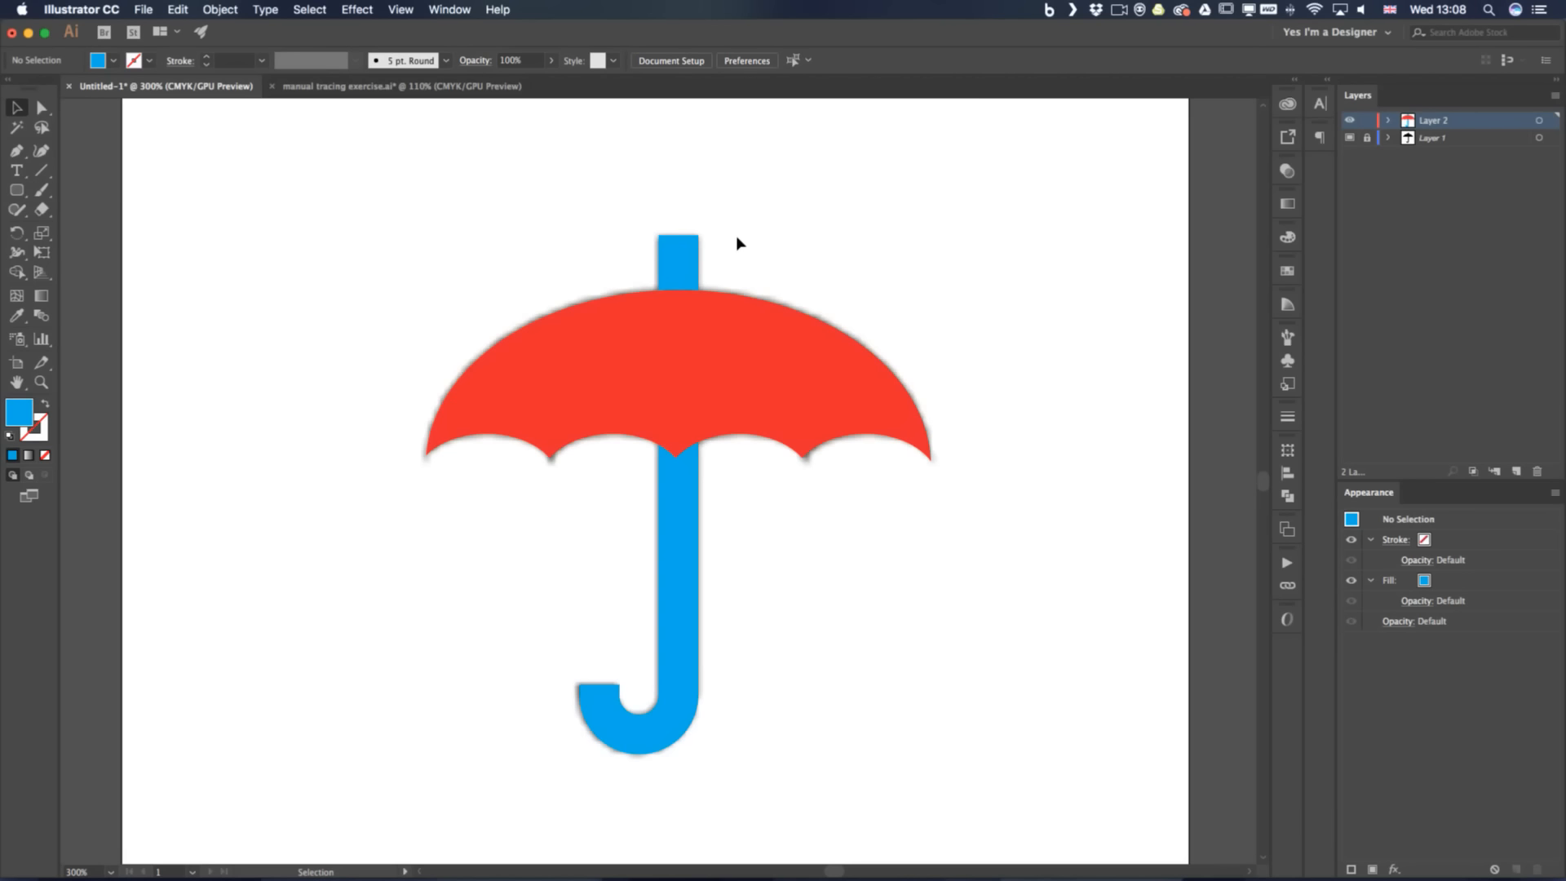
# Try the Eraser across the canopy and handle with nothing selected, and undo the result
pyautogui.hotkey('shift', 'e')
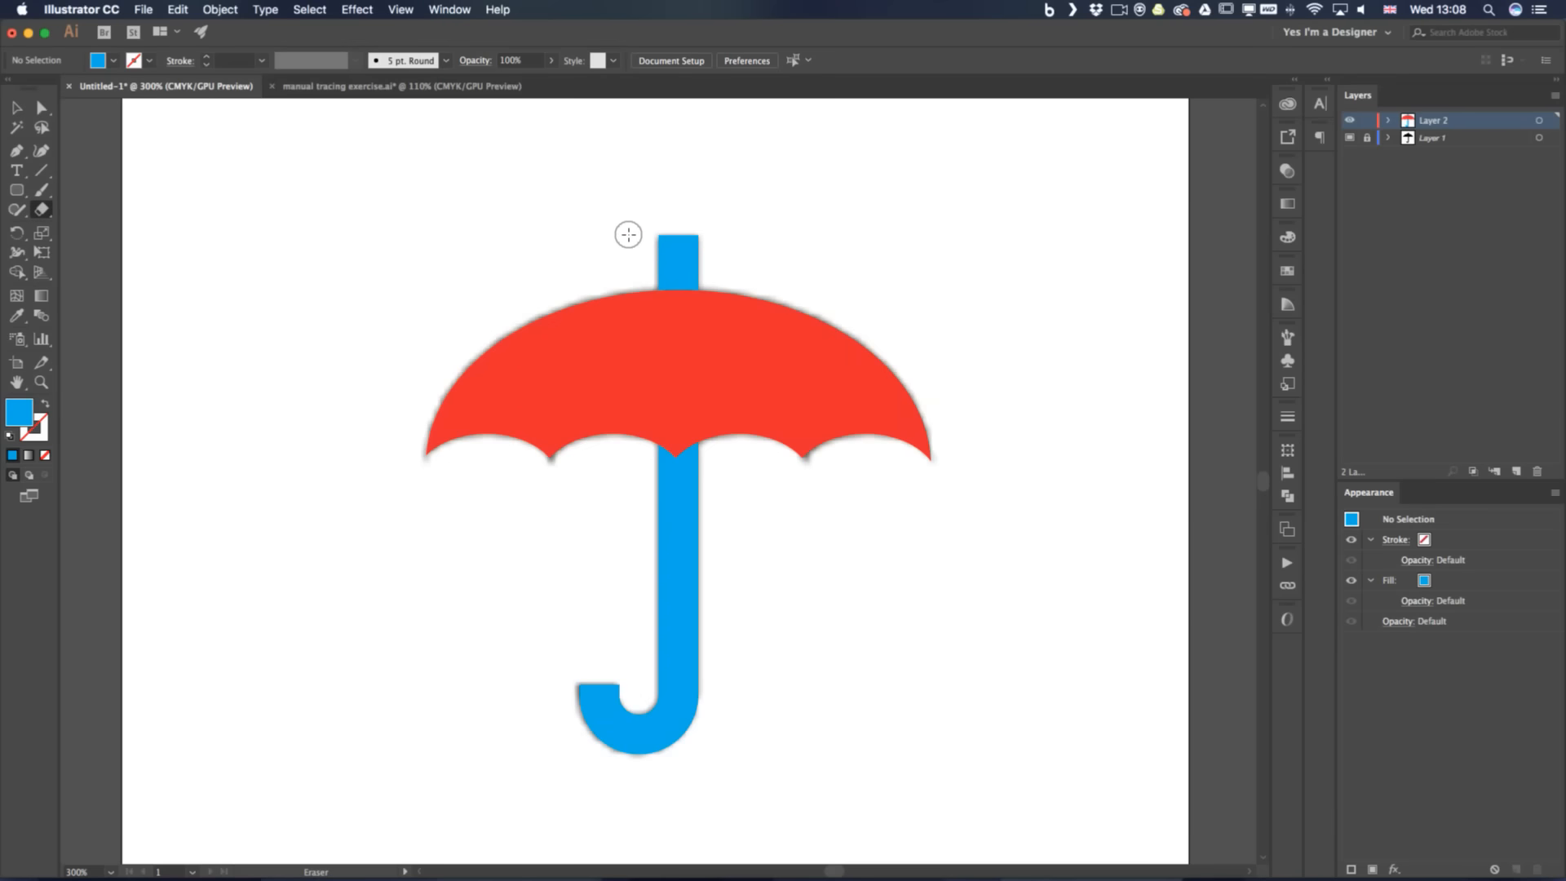
pyautogui.moveTo(614, 237)
pyautogui.mouseDown()
pyautogui.moveTo(685, 277)
pyautogui.moveTo(469, 492)
pyautogui.moveTo(884, 712)
pyautogui.moveTo(871, 659)
pyautogui.mouseUp()
pyautogui.press('v')
# Erase a zigzag through only the selected red canopy, undo it, and deselect the canopy
pyautogui.click(667, 323)
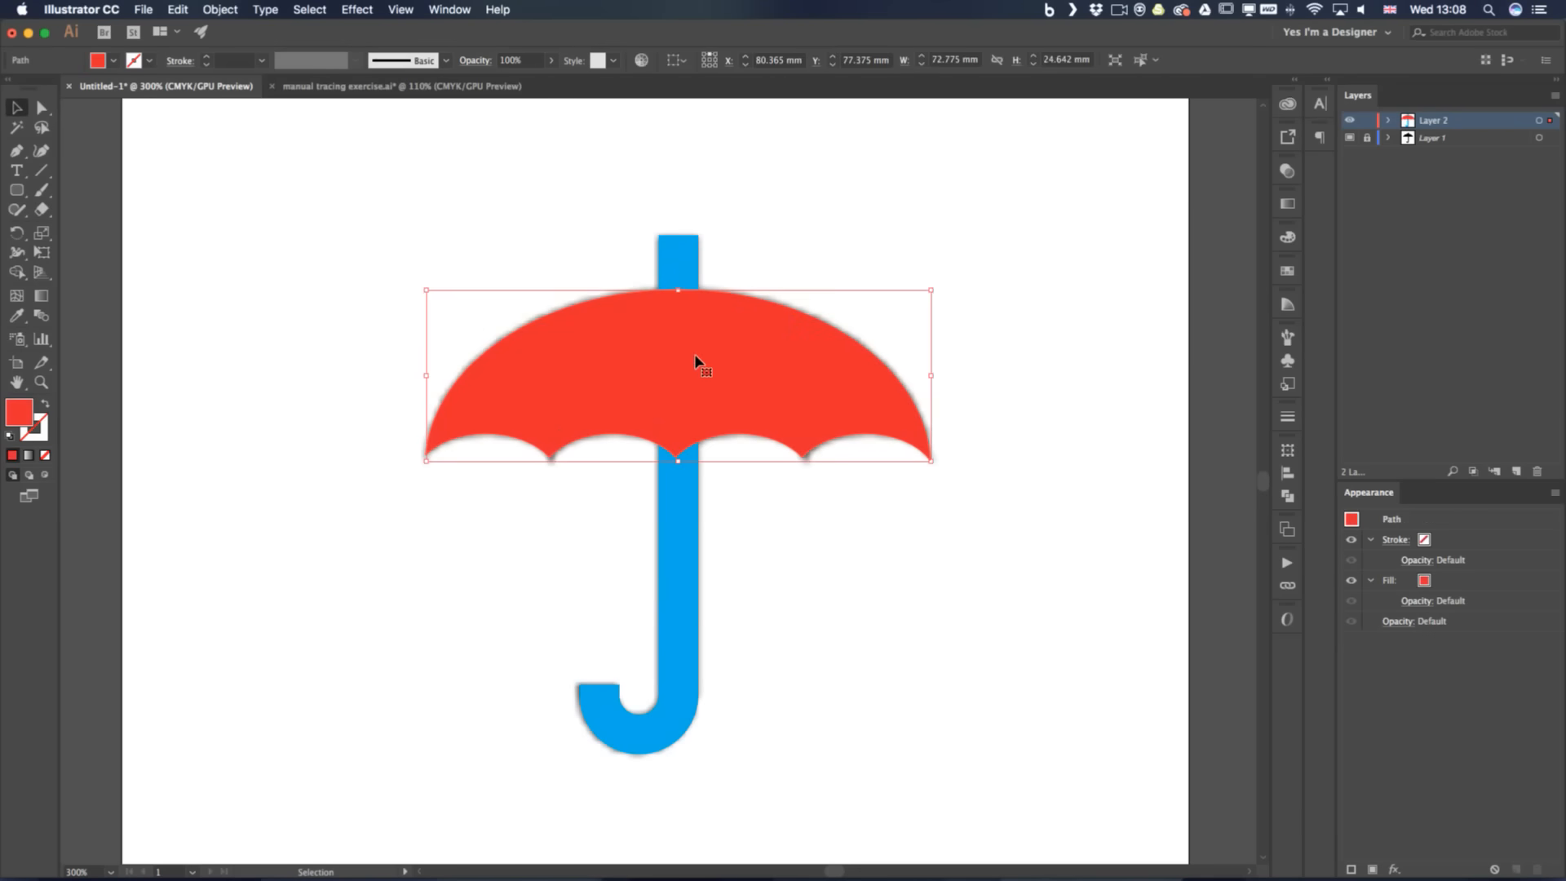
pyautogui.hotkey('shift', 'e')
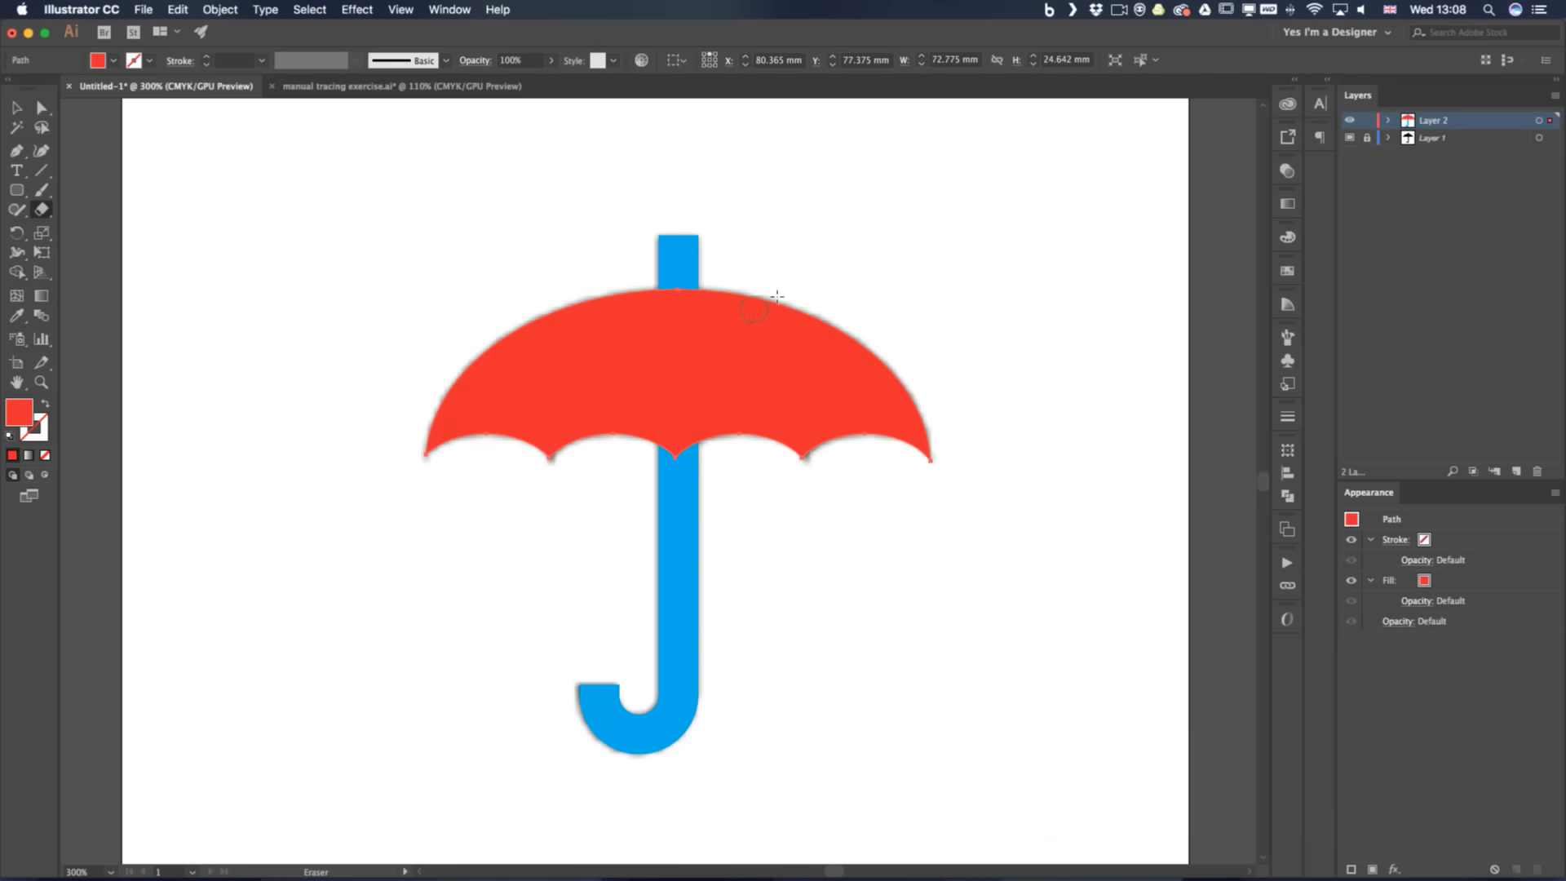
pyautogui.moveTo(779, 295)
pyautogui.mouseDown()
pyautogui.moveTo(632, 344)
pyautogui.moveTo(734, 383)
pyautogui.moveTo(716, 437)
pyautogui.mouseUp()
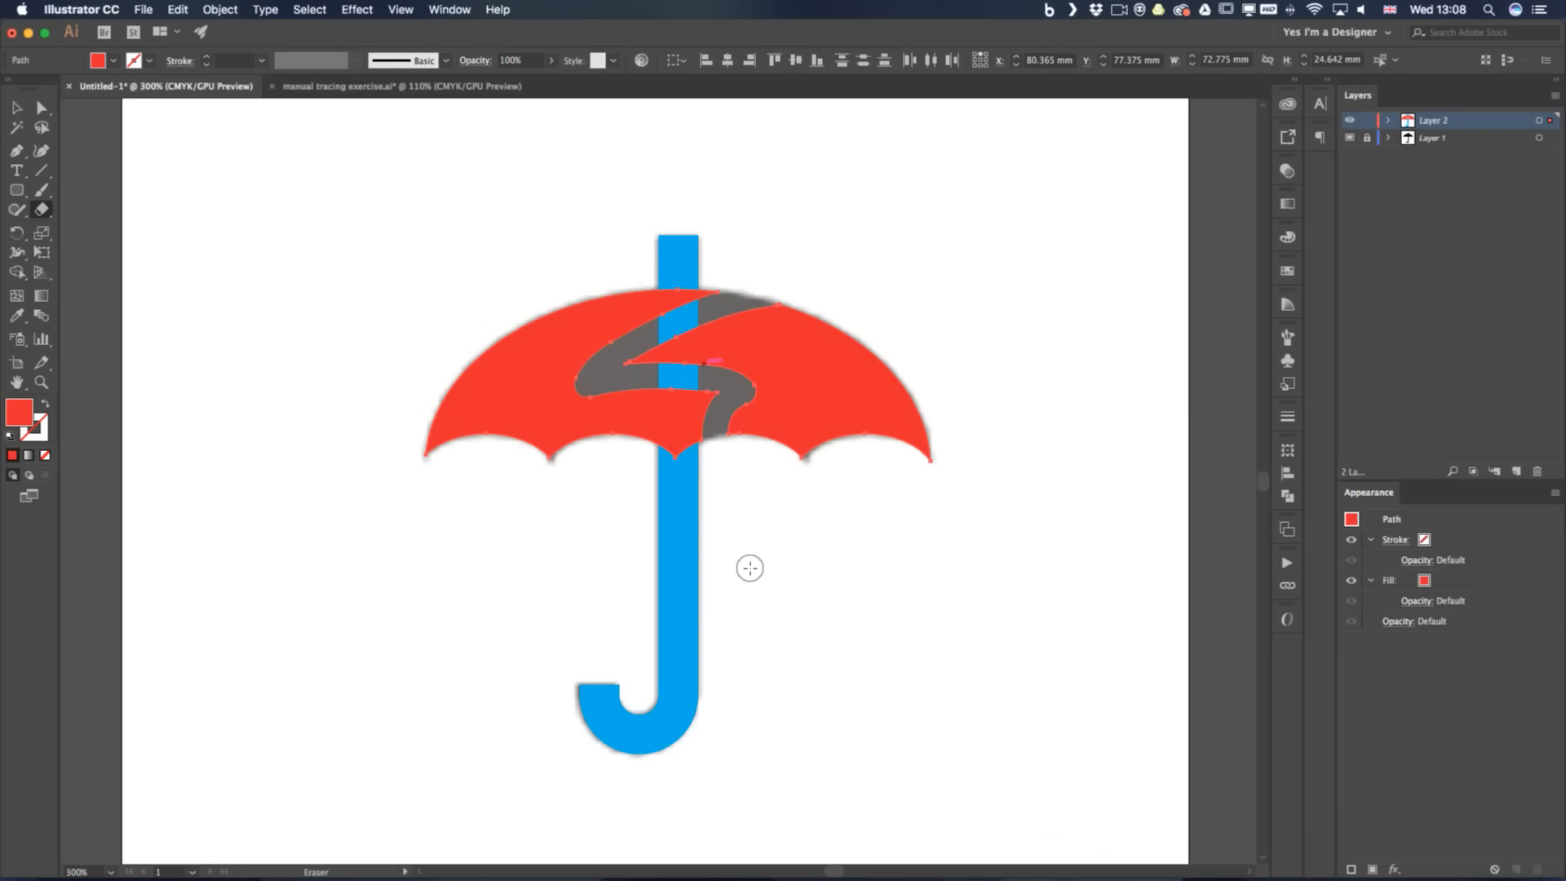
pyautogui.press('v')
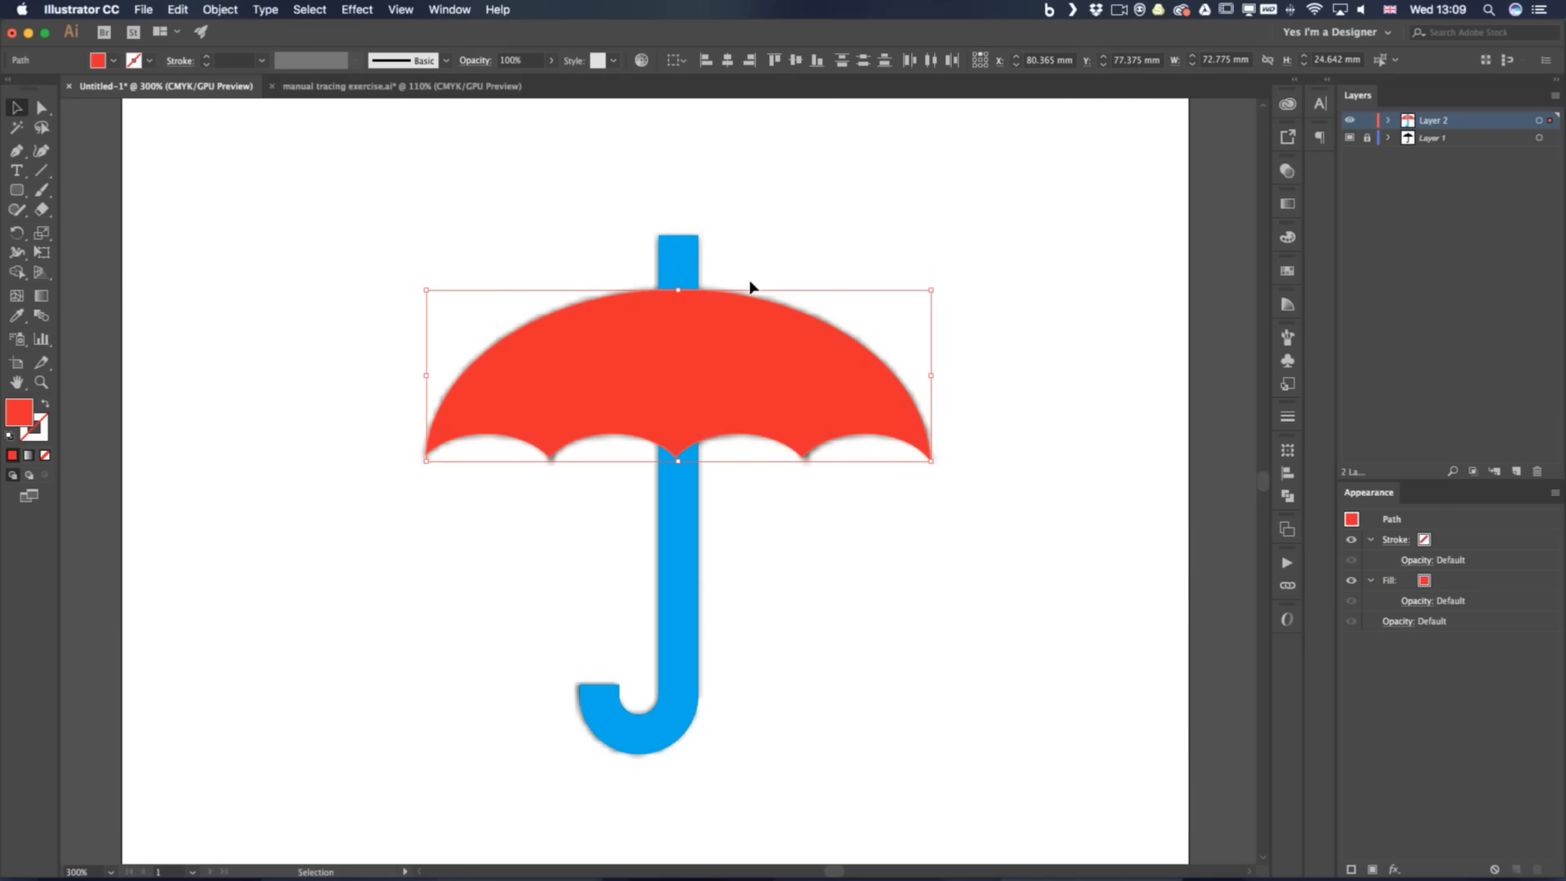
pyautogui.click(1015, 281)
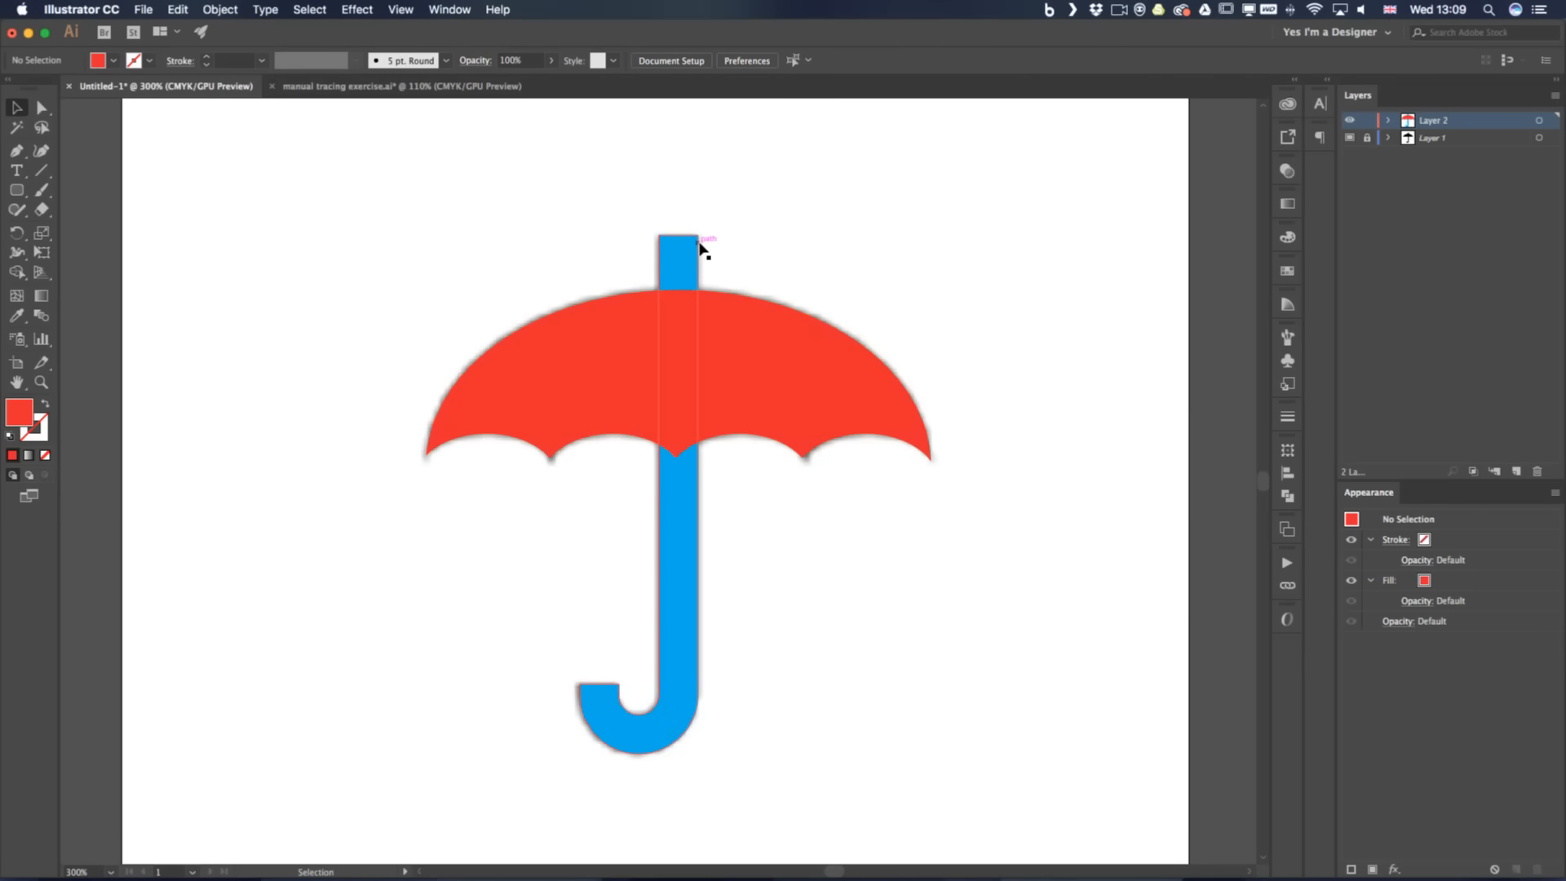
# Scale the traced umbrella down to about 31 × 32 mm and place it near the artboard's upper-right corner
pyautogui.moveTo(526, 215); pyautogui.dragTo(826, 610)
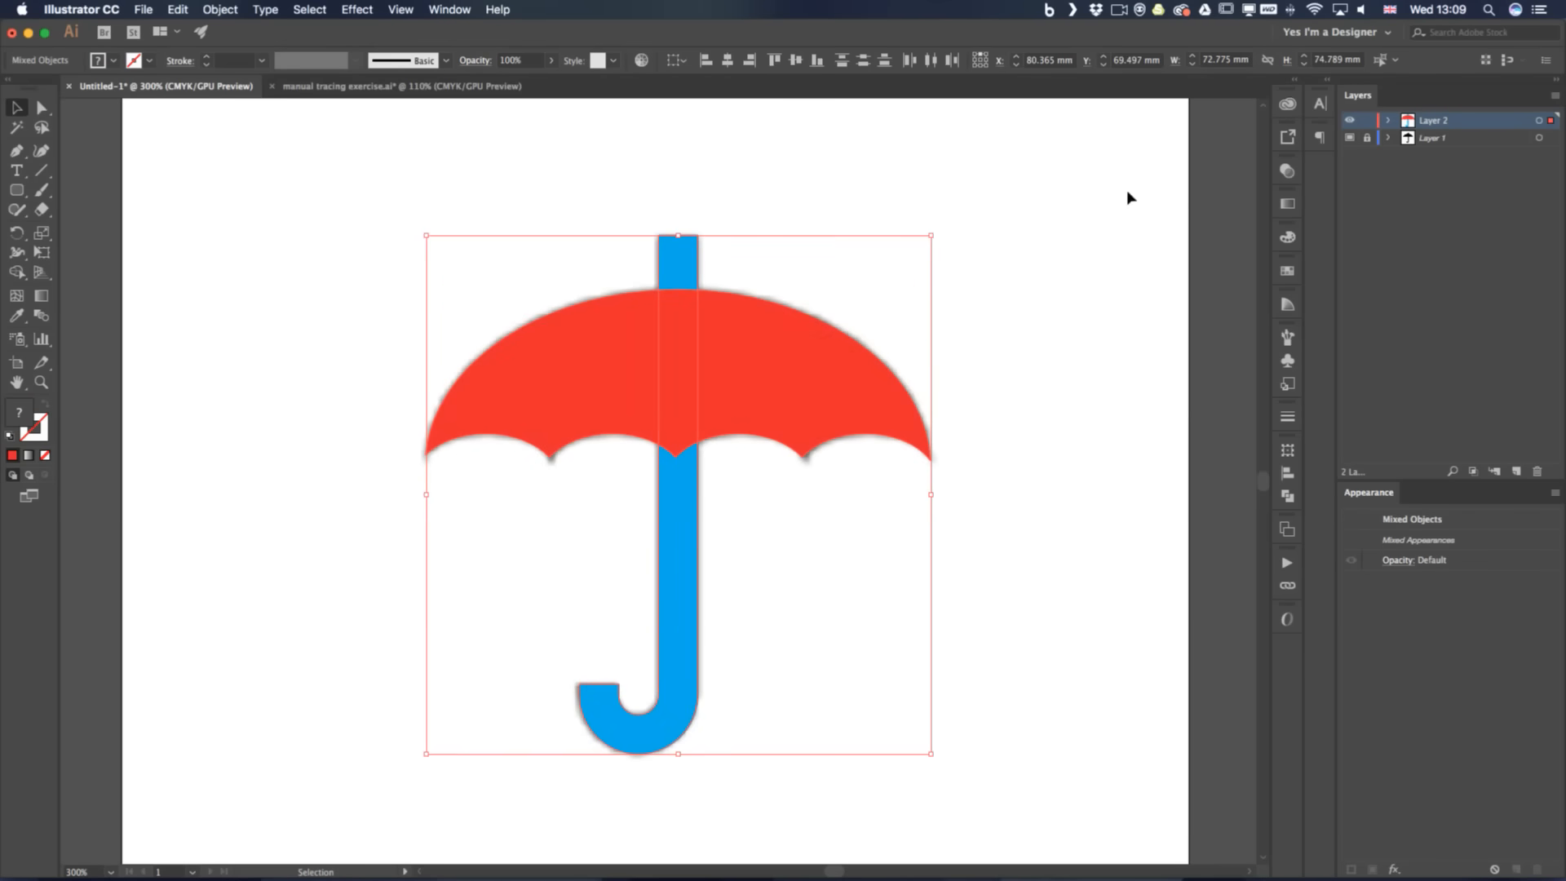
pyautogui.moveTo(935, 233); pyautogui.dragTo(1149, 140)
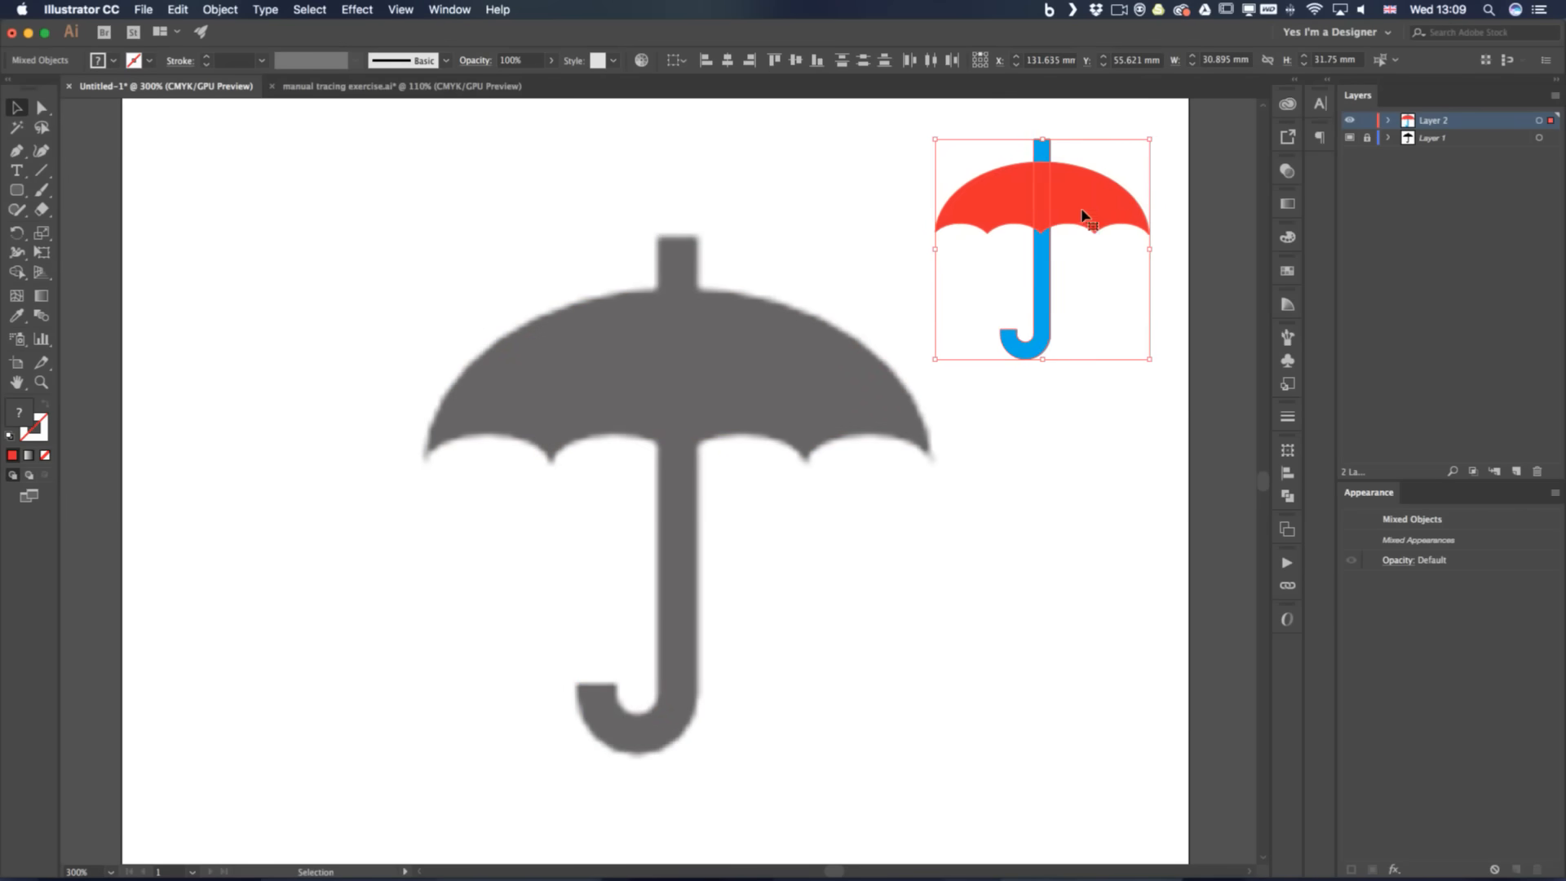
pyautogui.click(1023, 528)
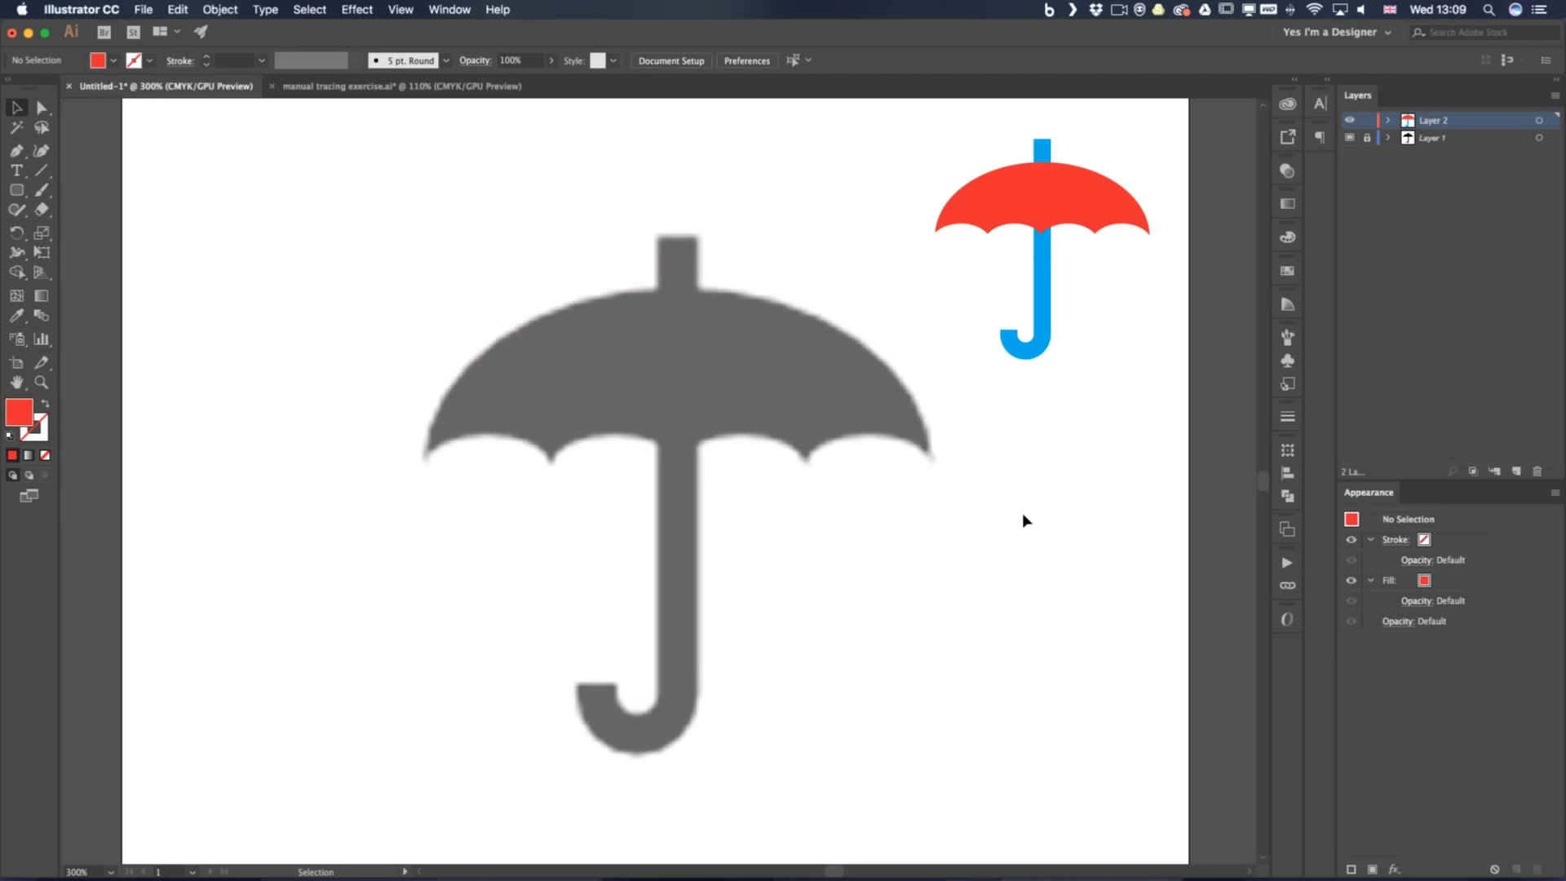
# Draw an ellipse about 72 × 47 mm over the grey canopy and swap its red fill to a stroke
pyautogui.press('l')
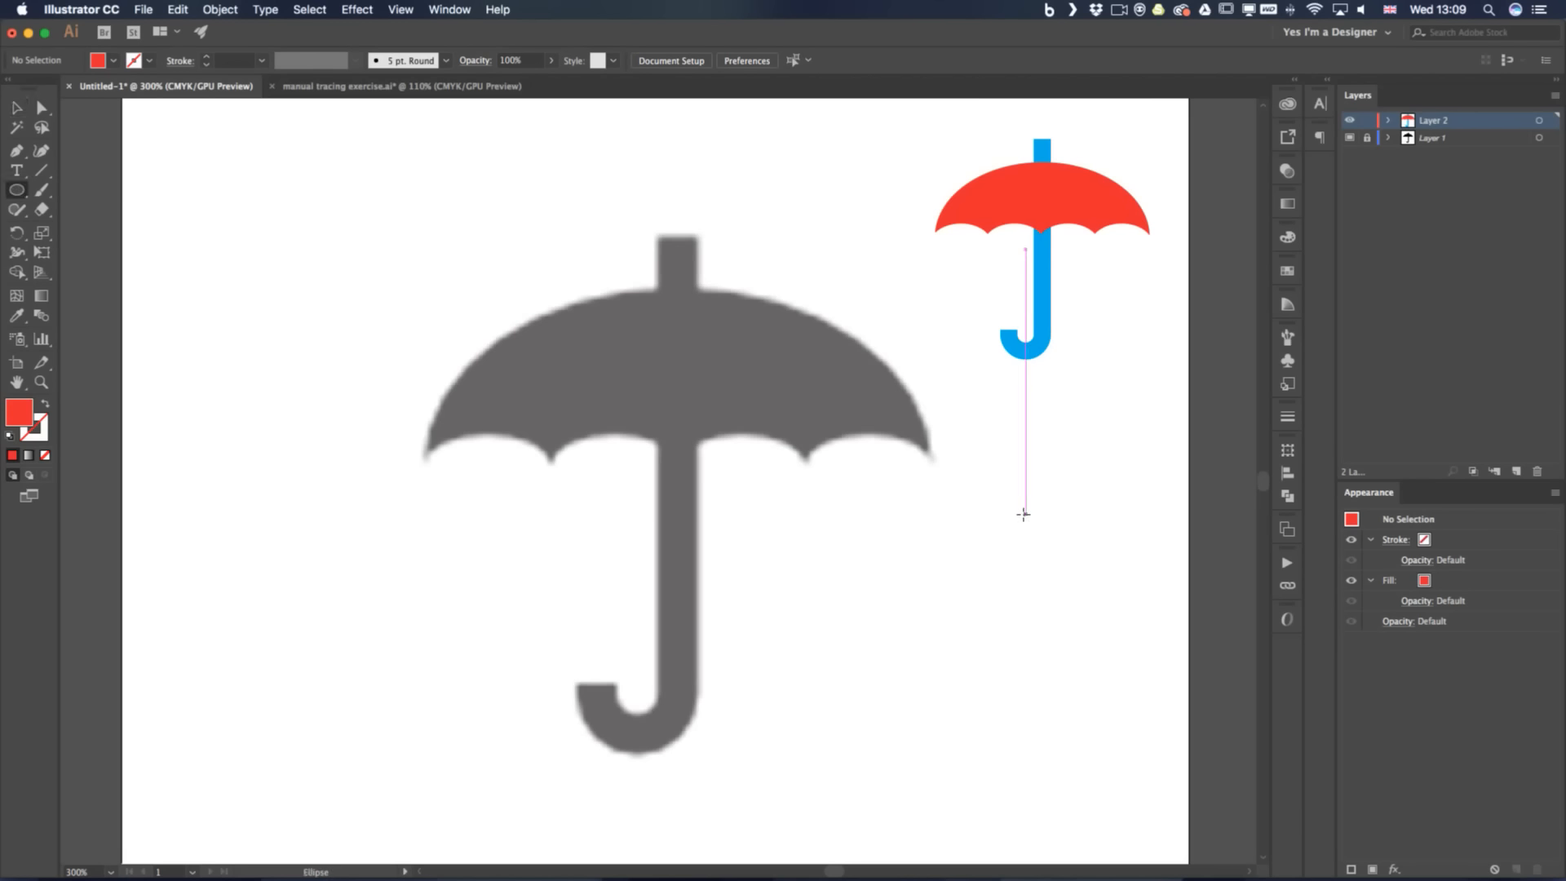
pyautogui.press('v')
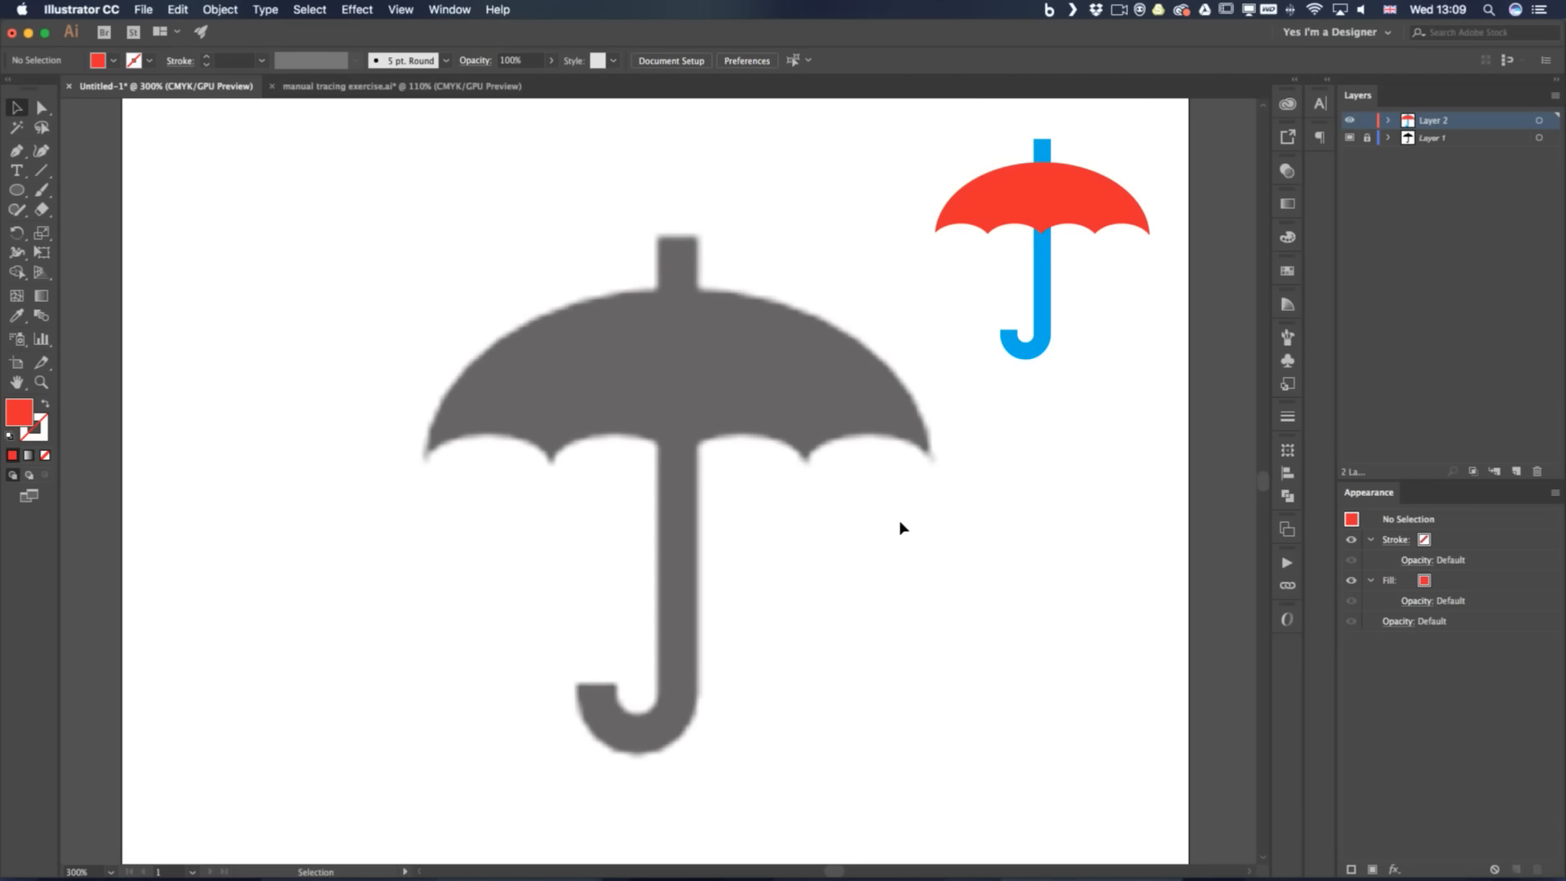
pyautogui.press('l')
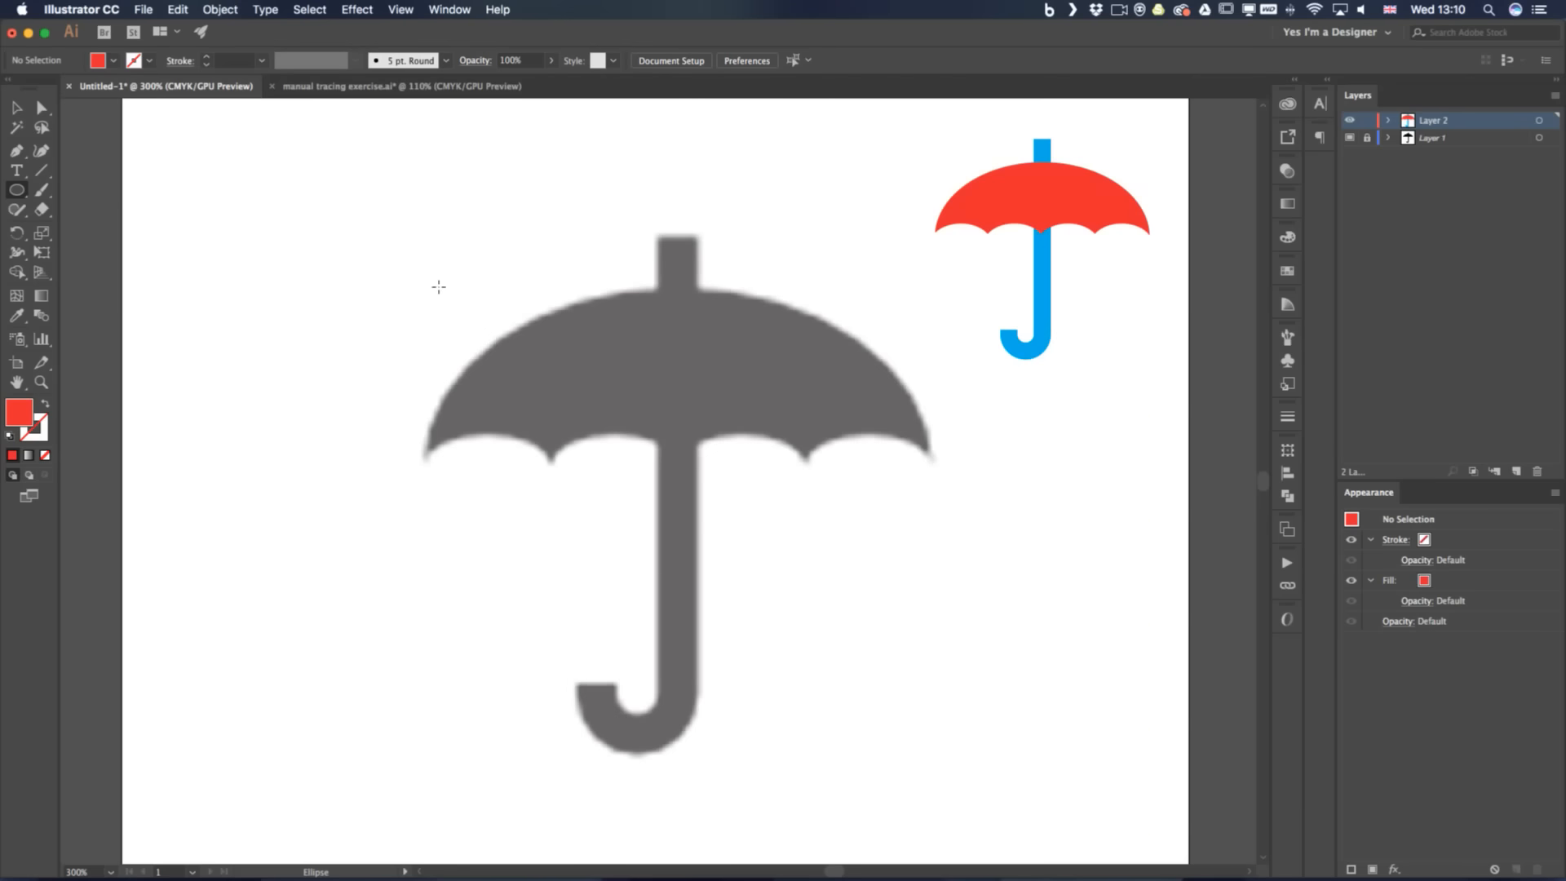
pyautogui.moveTo(436, 287)
pyautogui.mouseDown()
pyautogui.moveTo(962, 622)
pyautogui.moveTo(925, 617)
pyautogui.mouseUp()
pyautogui.hotkey('shift', 'x')
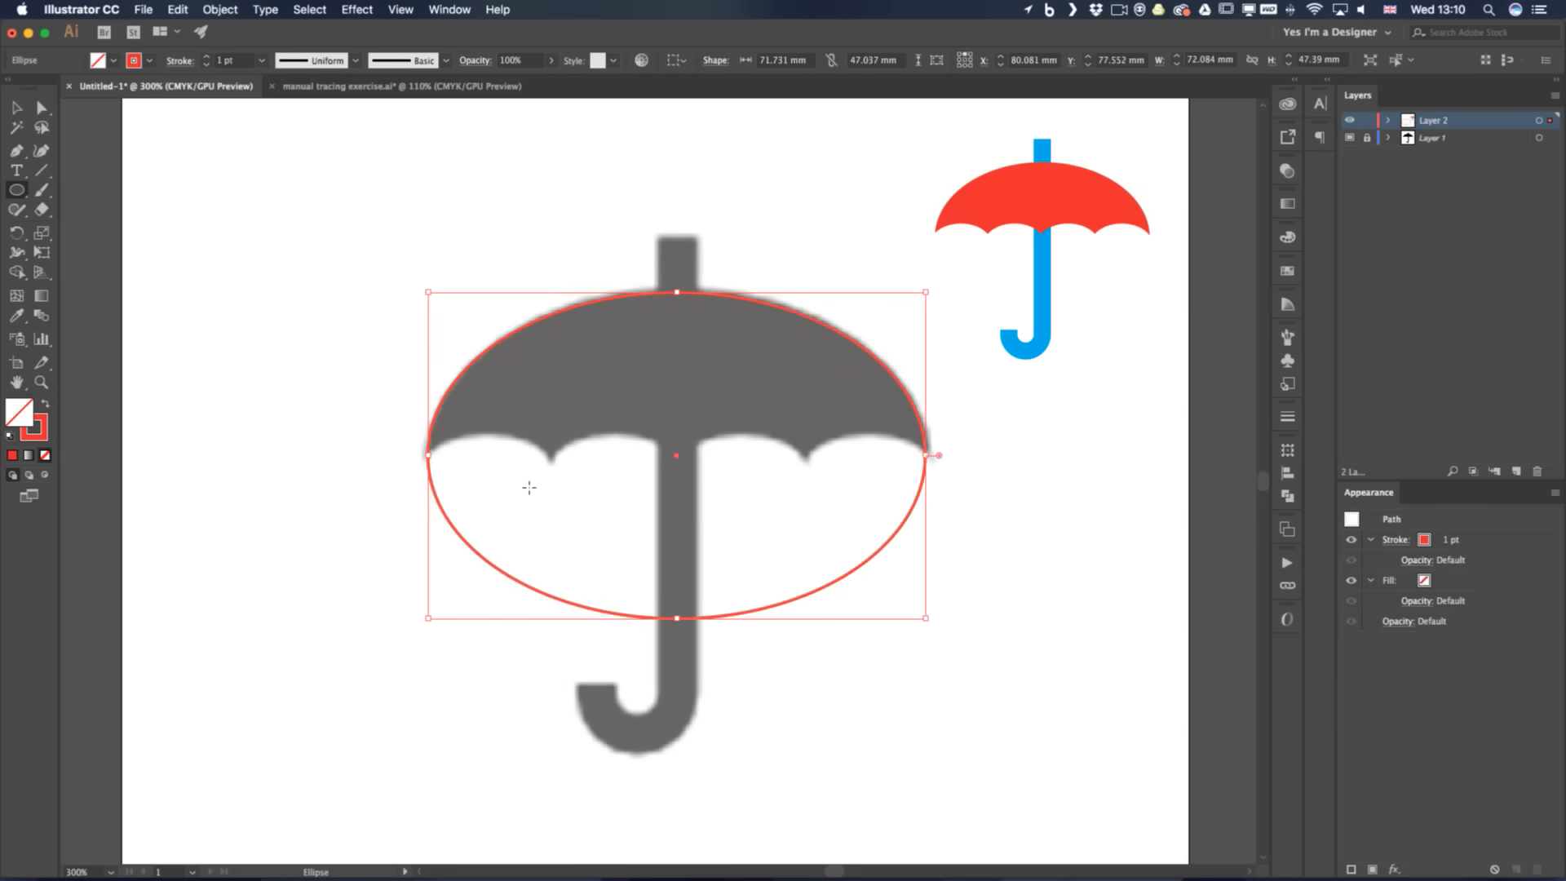
# Draw a small ellipse about 23 × 19 mm on the canopy's leftmost scallop and duplicate it across the other three scallops
pyautogui.moveTo(380, 426); pyautogui.dragTo(562, 562)
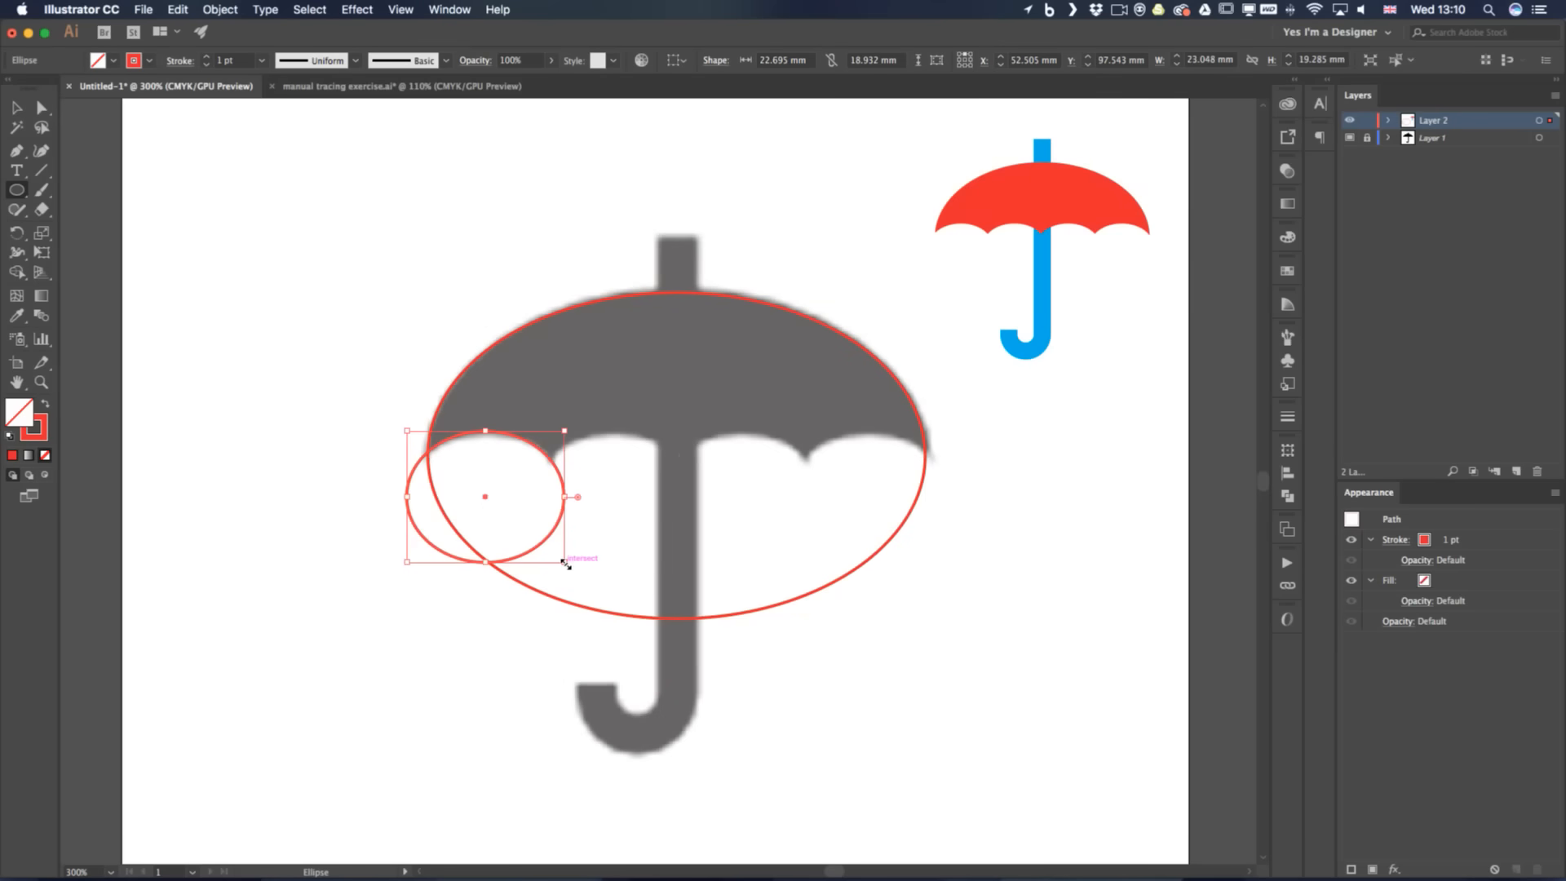
pyautogui.press('v')
pyautogui.moveTo(551, 462); pyautogui.dragTo(680, 472)
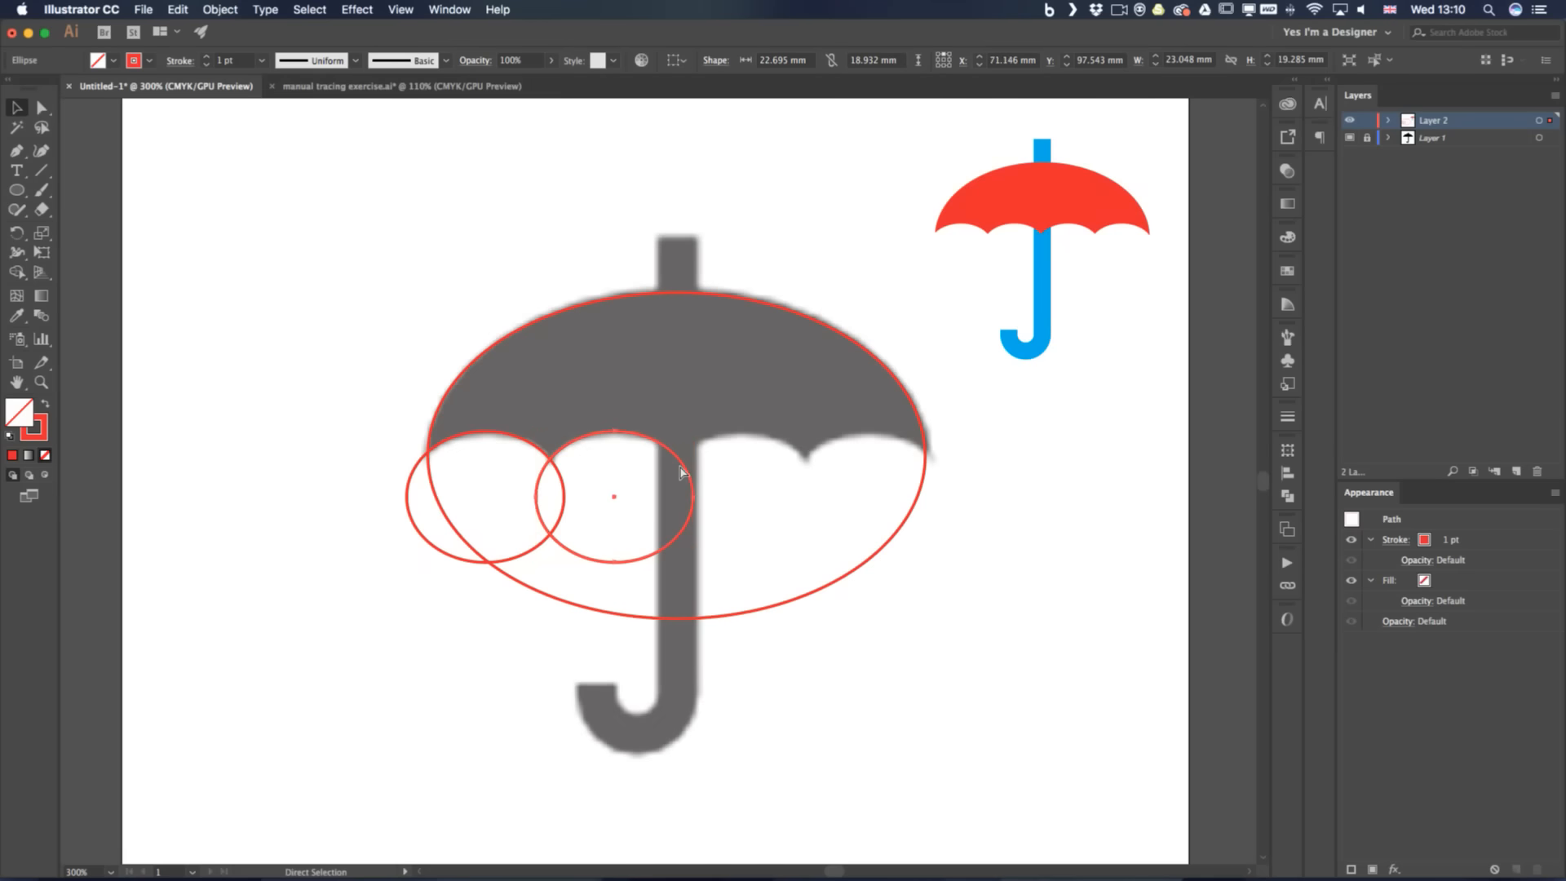
pyautogui.hotkey('ctrl', 'd')
pyautogui.hotkey('ctrl', 'd')
# Remove all regions below the scalloped edge with Shape Builder, and swap the remaining canopy's red stroke to a fill
pyautogui.moveTo(949, 697); pyautogui.dragTo(320, 304)
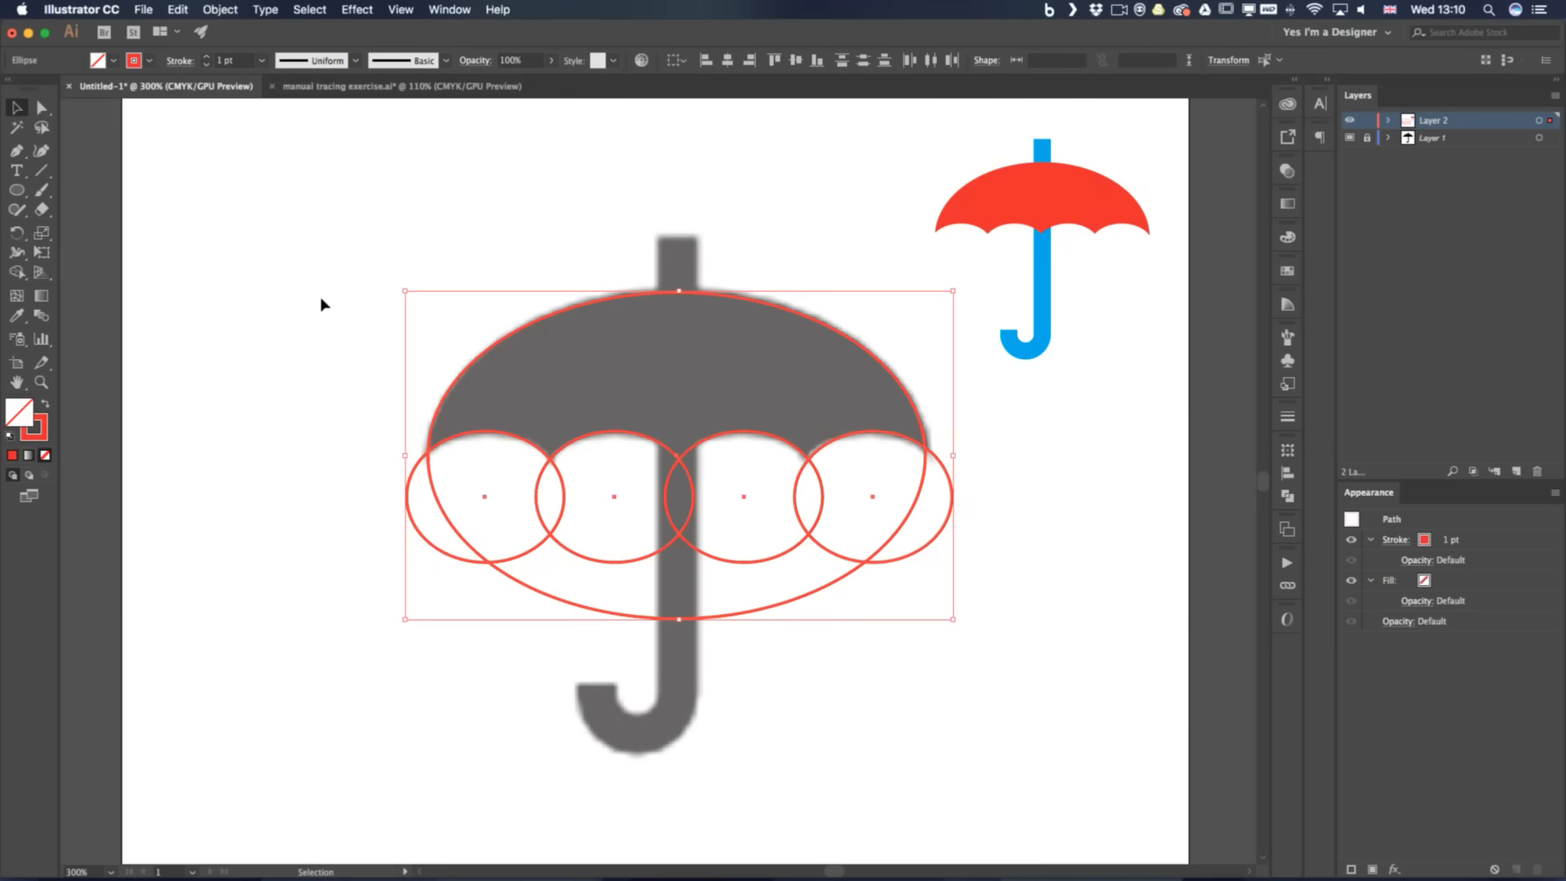
pyautogui.hotkey('shift', 'm')
pyautogui.moveTo(375, 485); pyautogui.dragTo(950, 658)
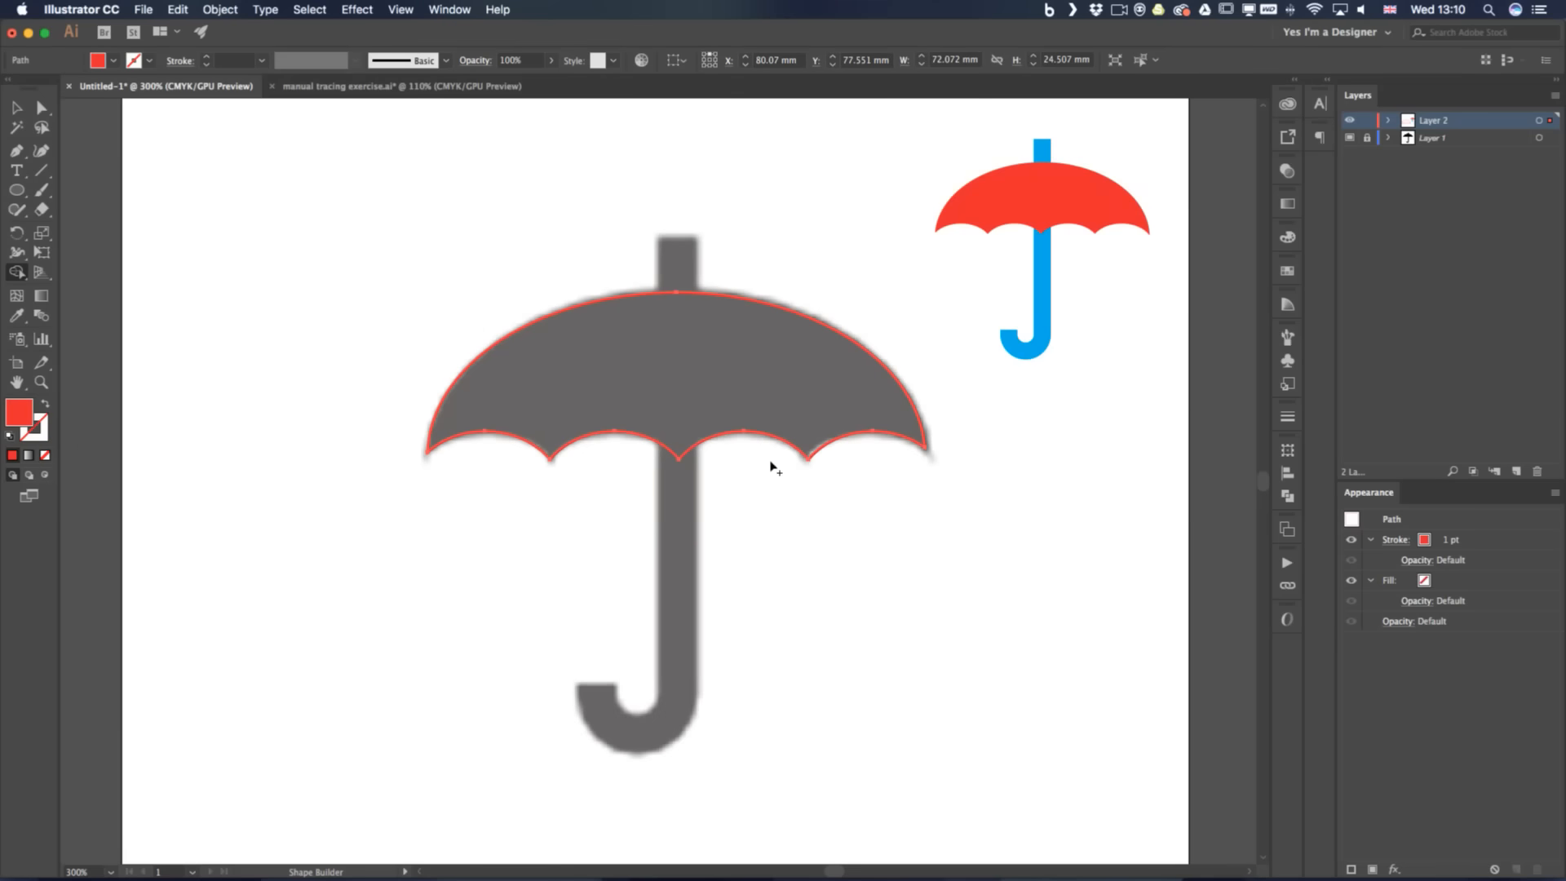
pyautogui.press('v')
pyautogui.hotkey('shift', 'x')
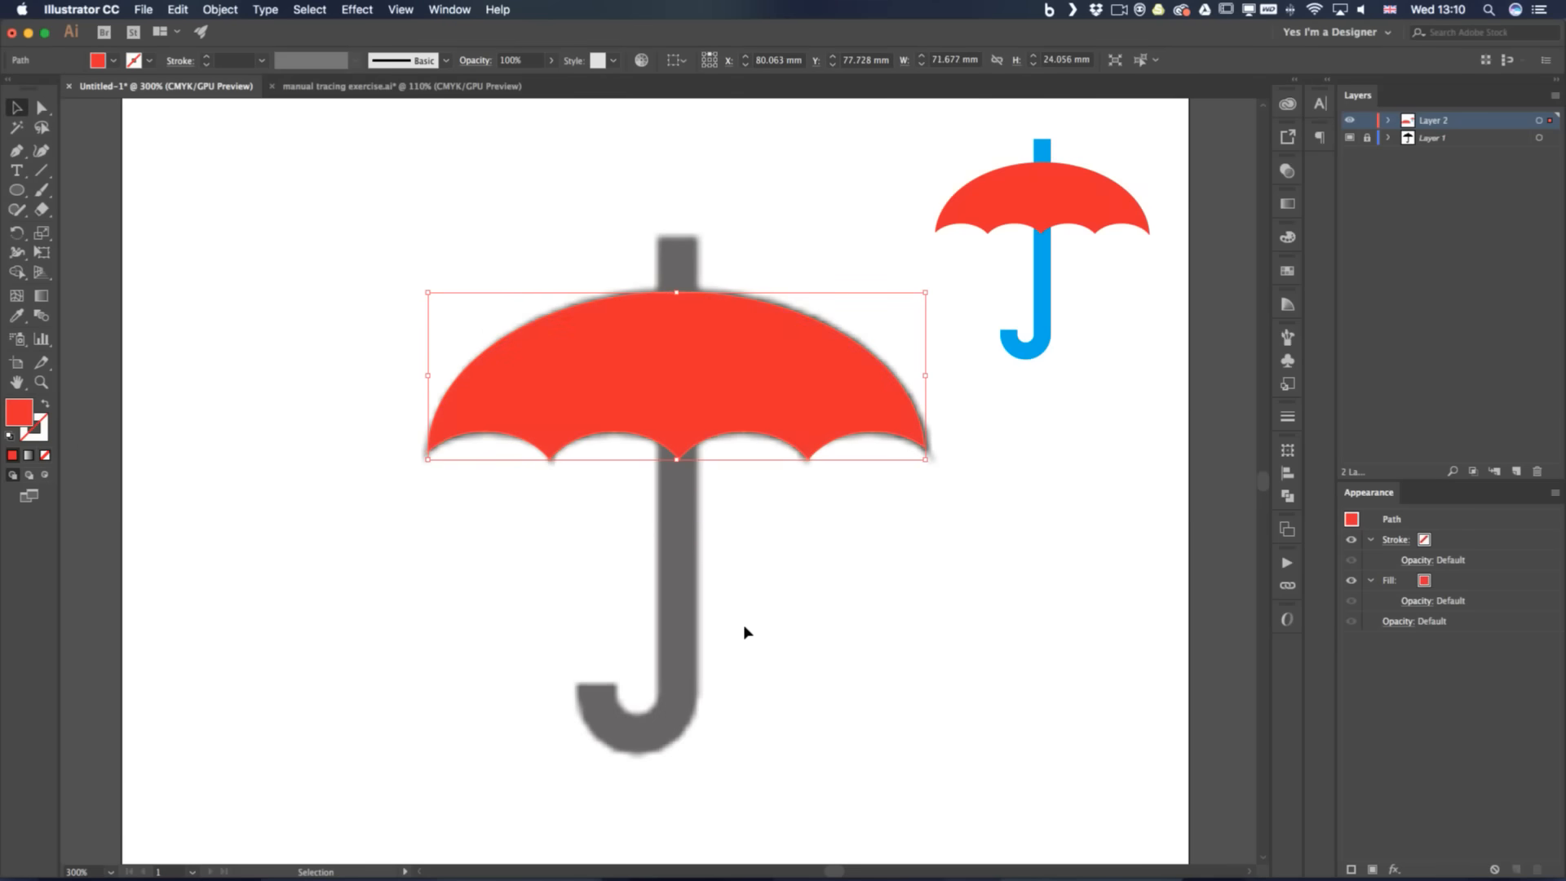
pyautogui.click(744, 630)
# Draw a rounded rectangle about 12 × 79 mm along the handle's hook and shaft, and swap its red fill to a stroke
pyautogui.moveTo(16, 190); pyautogui.dragTo(106, 210)
pyautogui.moveTo(544, 211)
pyautogui.mouseDown()
pyautogui.moveTo(556, 349)
pyautogui.moveTo(673, 766)
pyautogui.moveTo(719, 734)
pyautogui.moveTo(679, 734)
pyautogui.mouseUp()
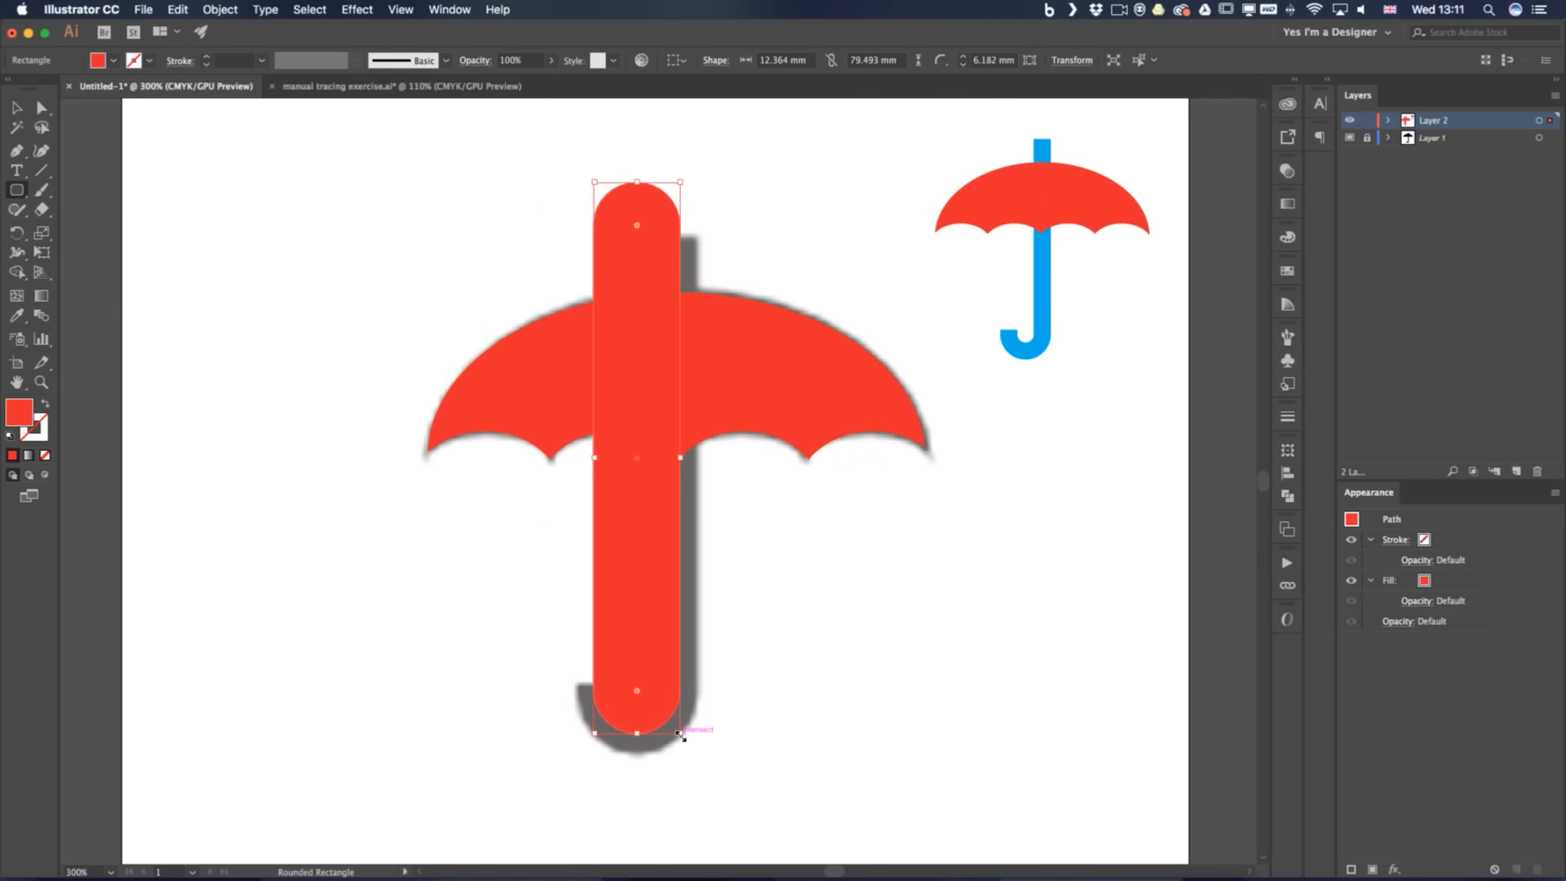
pyautogui.hotkey('shift', 'x')
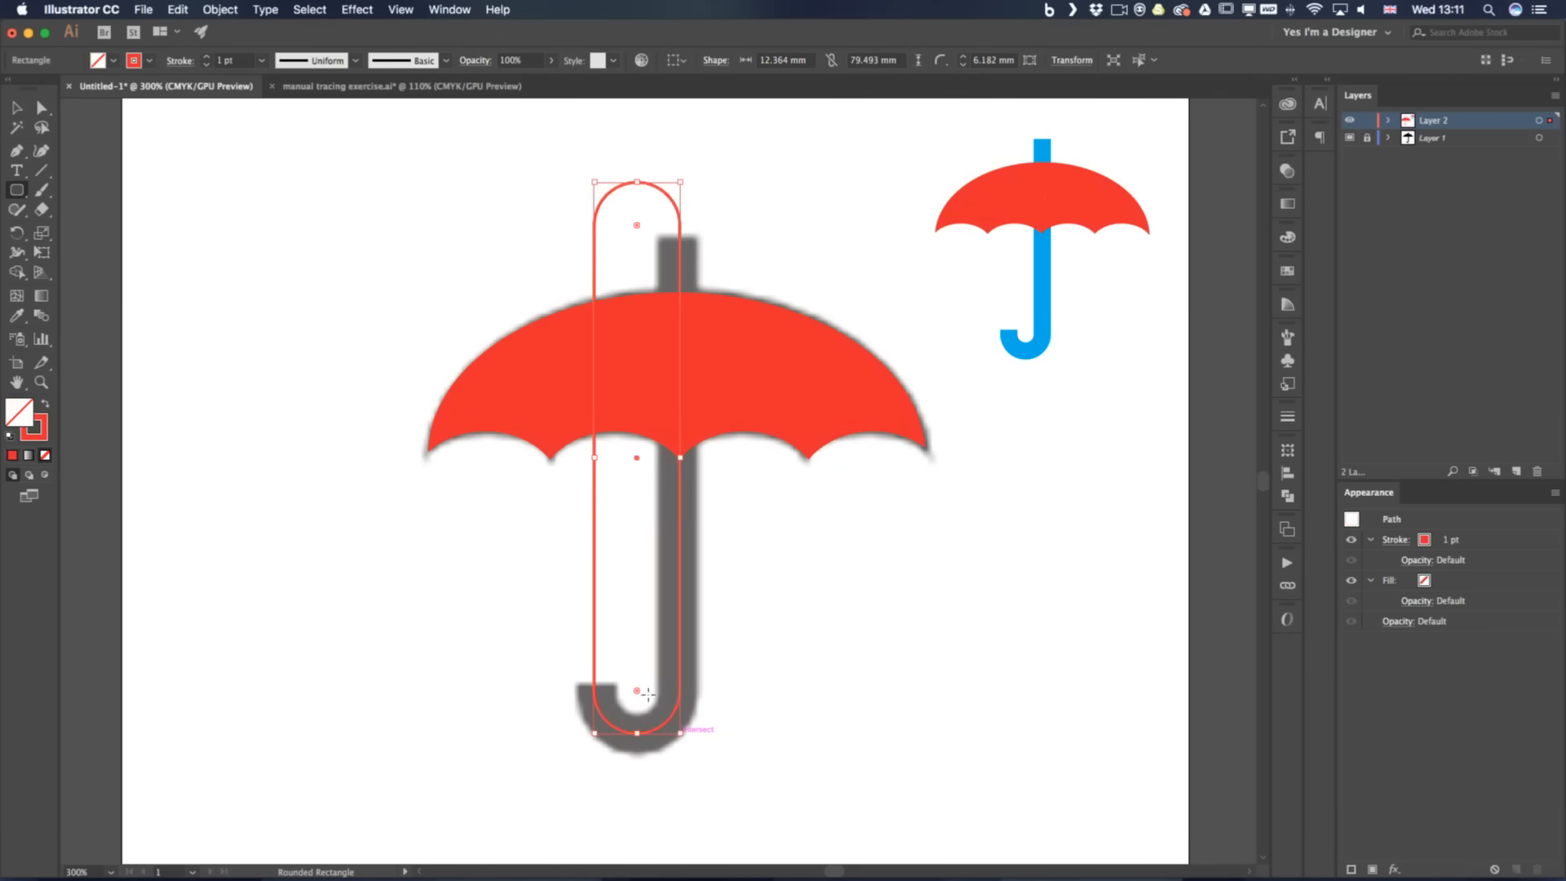
# Increase the rounded rectangle's stroke weight to 18 pt
pyautogui.click(207, 57)
pyautogui.click(206, 58)
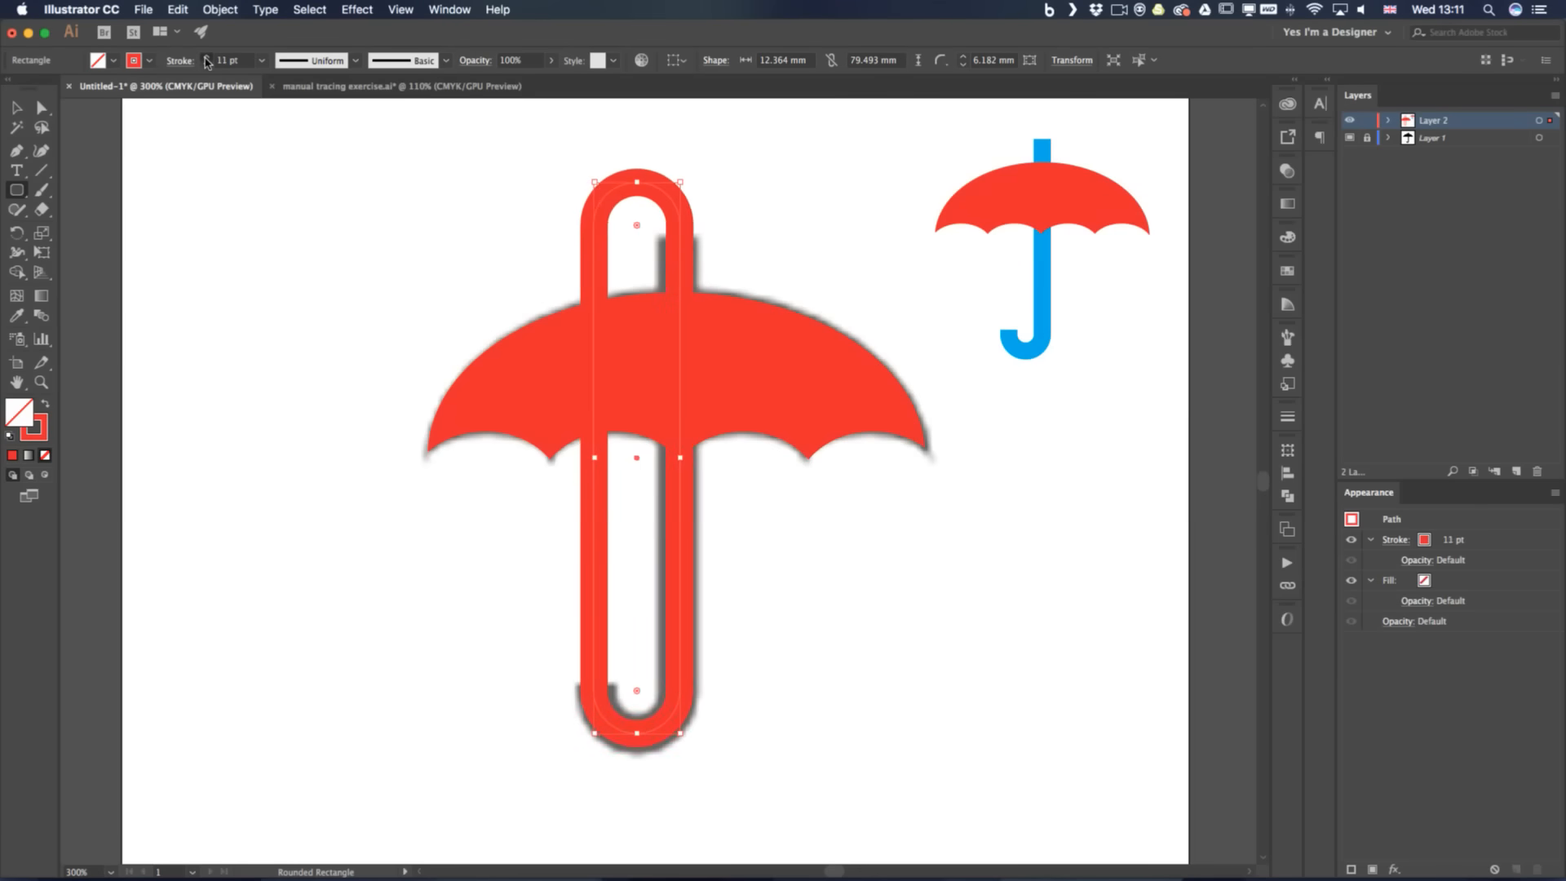
pyautogui.click(206, 59)
pyautogui.click(206, 59)
pyautogui.click(205, 59)
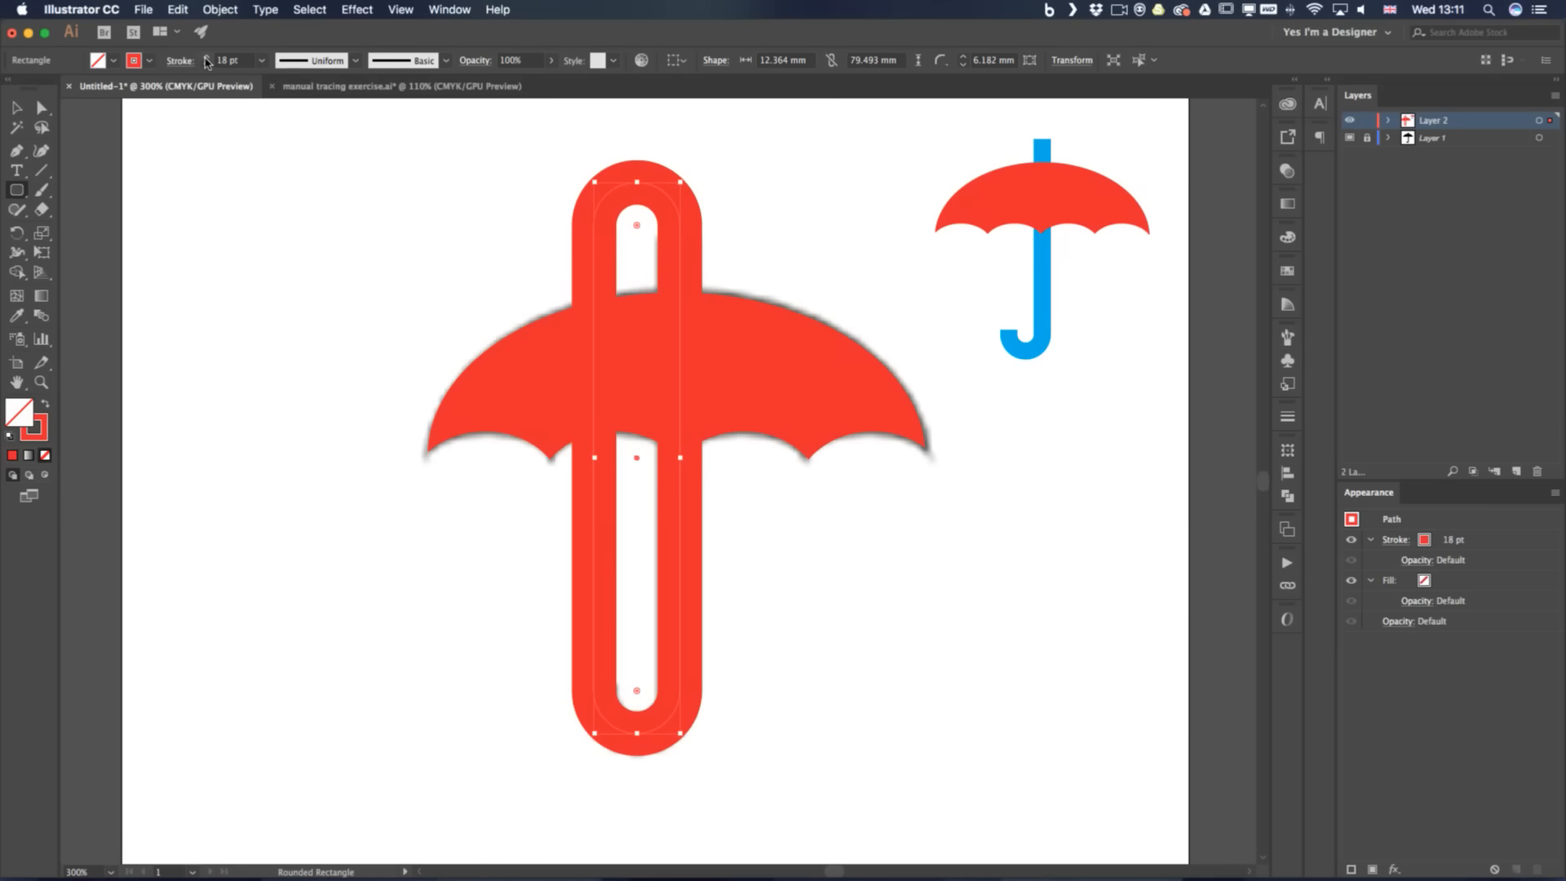
# Expand the rounded rectangle's fill and stroke, and erase its left side and top to leave the umbrella's hooked handle
pyautogui.press('v')
pyautogui.click(220, 9)
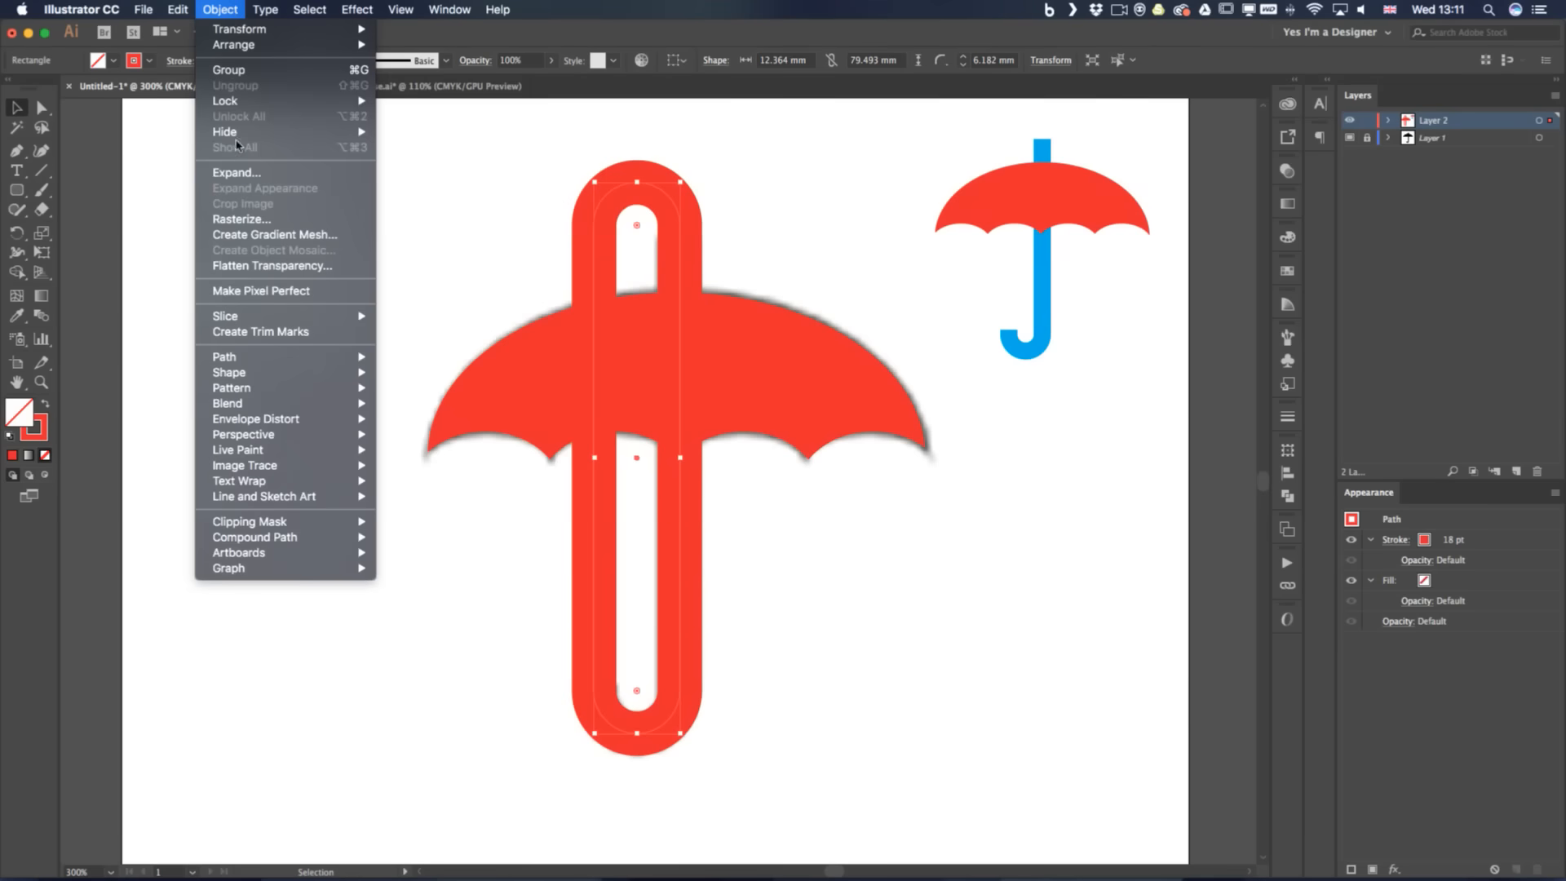
pyautogui.click(249, 173)
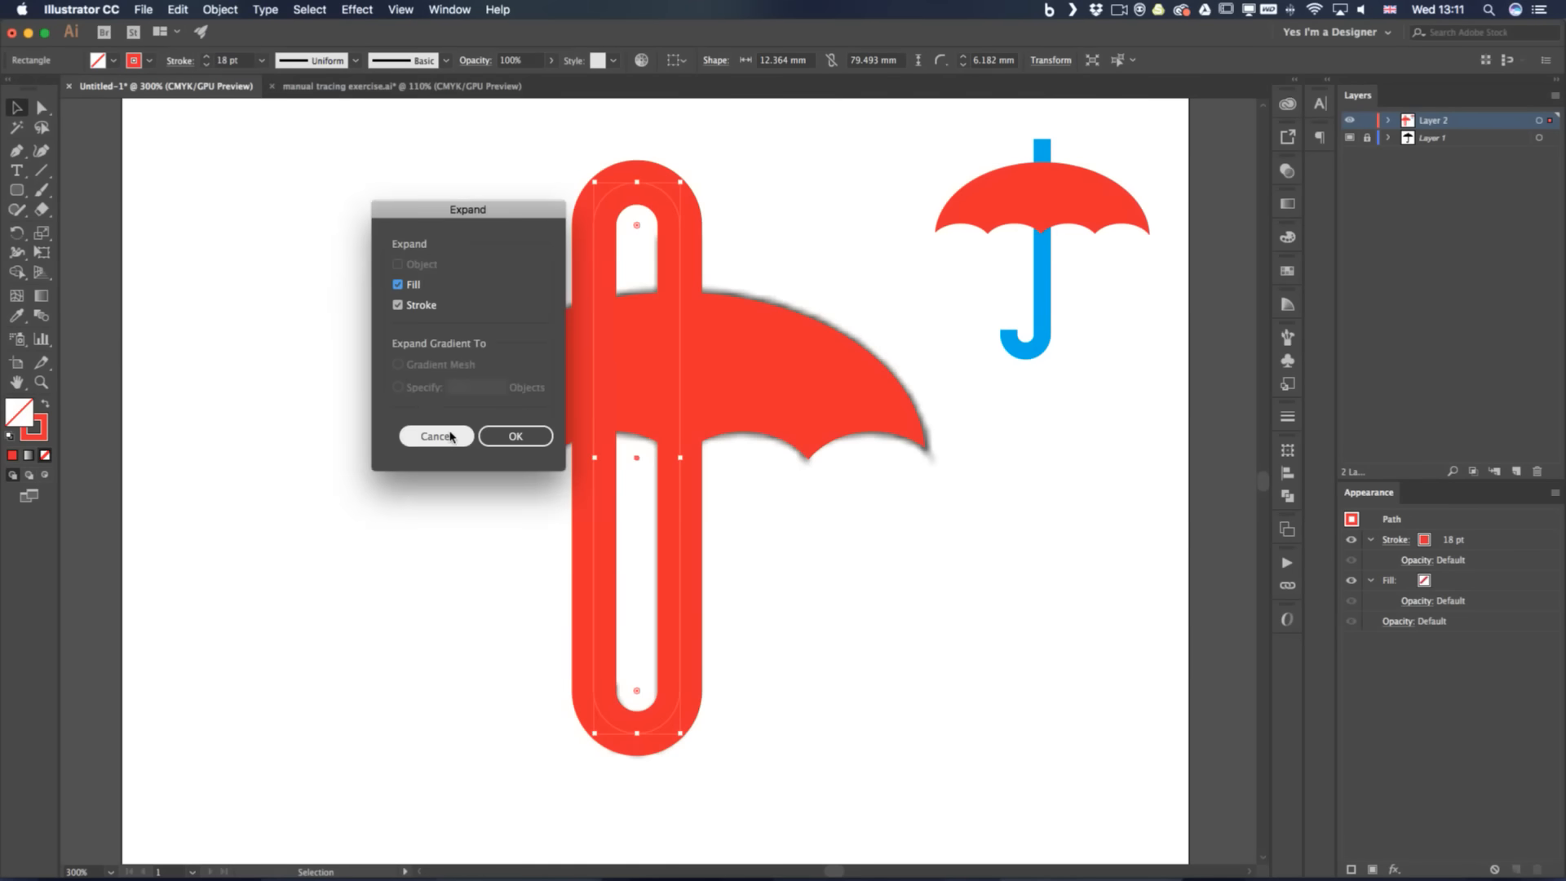
pyautogui.press('Return')
pyautogui.hotkey('shift', 'e')
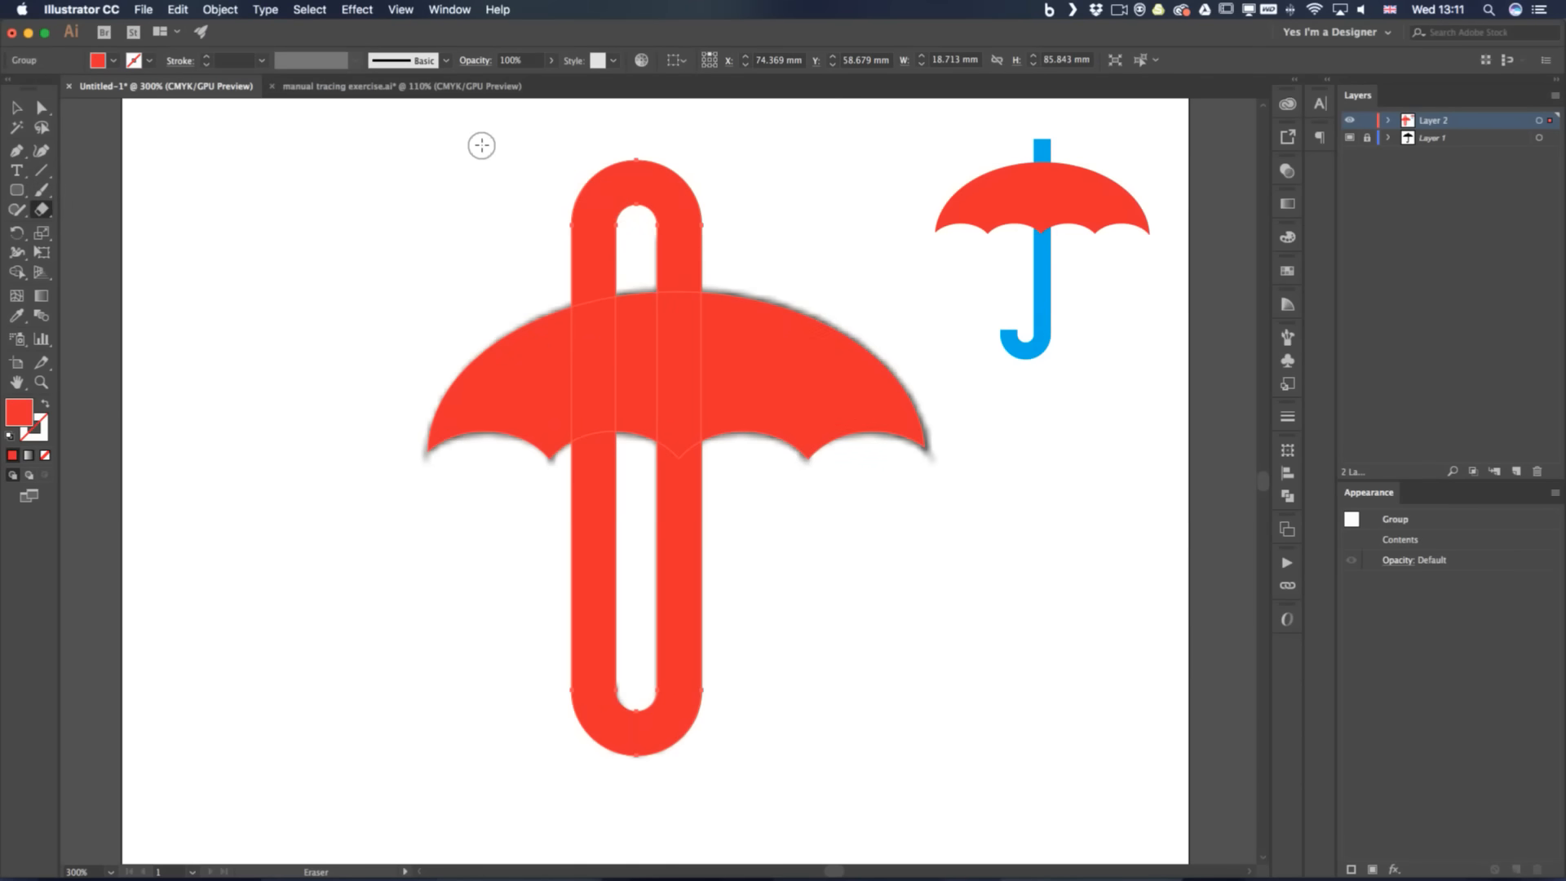
pyautogui.moveTo(482, 144)
pyautogui.mouseDown()
pyautogui.moveTo(580, 648)
pyautogui.moveTo(633, 688)
pyautogui.mouseUp()
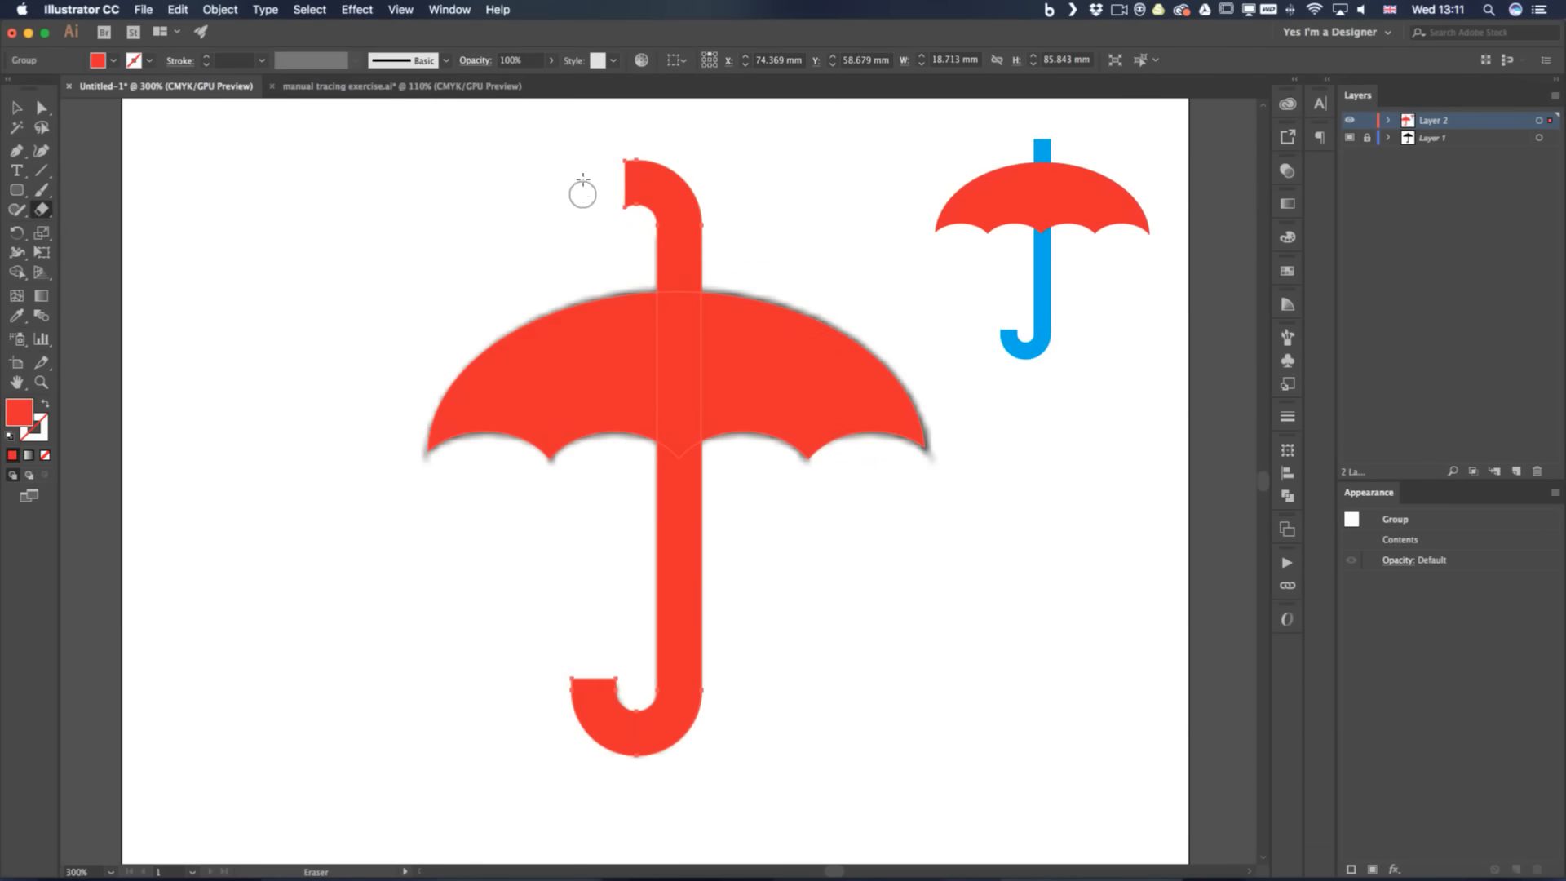
pyautogui.moveTo(581, 133)
pyautogui.mouseDown()
pyautogui.moveTo(756, 261)
pyautogui.moveTo(753, 245)
pyautogui.mouseUp()
# Fill the handle with blue and send it behind the red canopy
pyautogui.press('v')
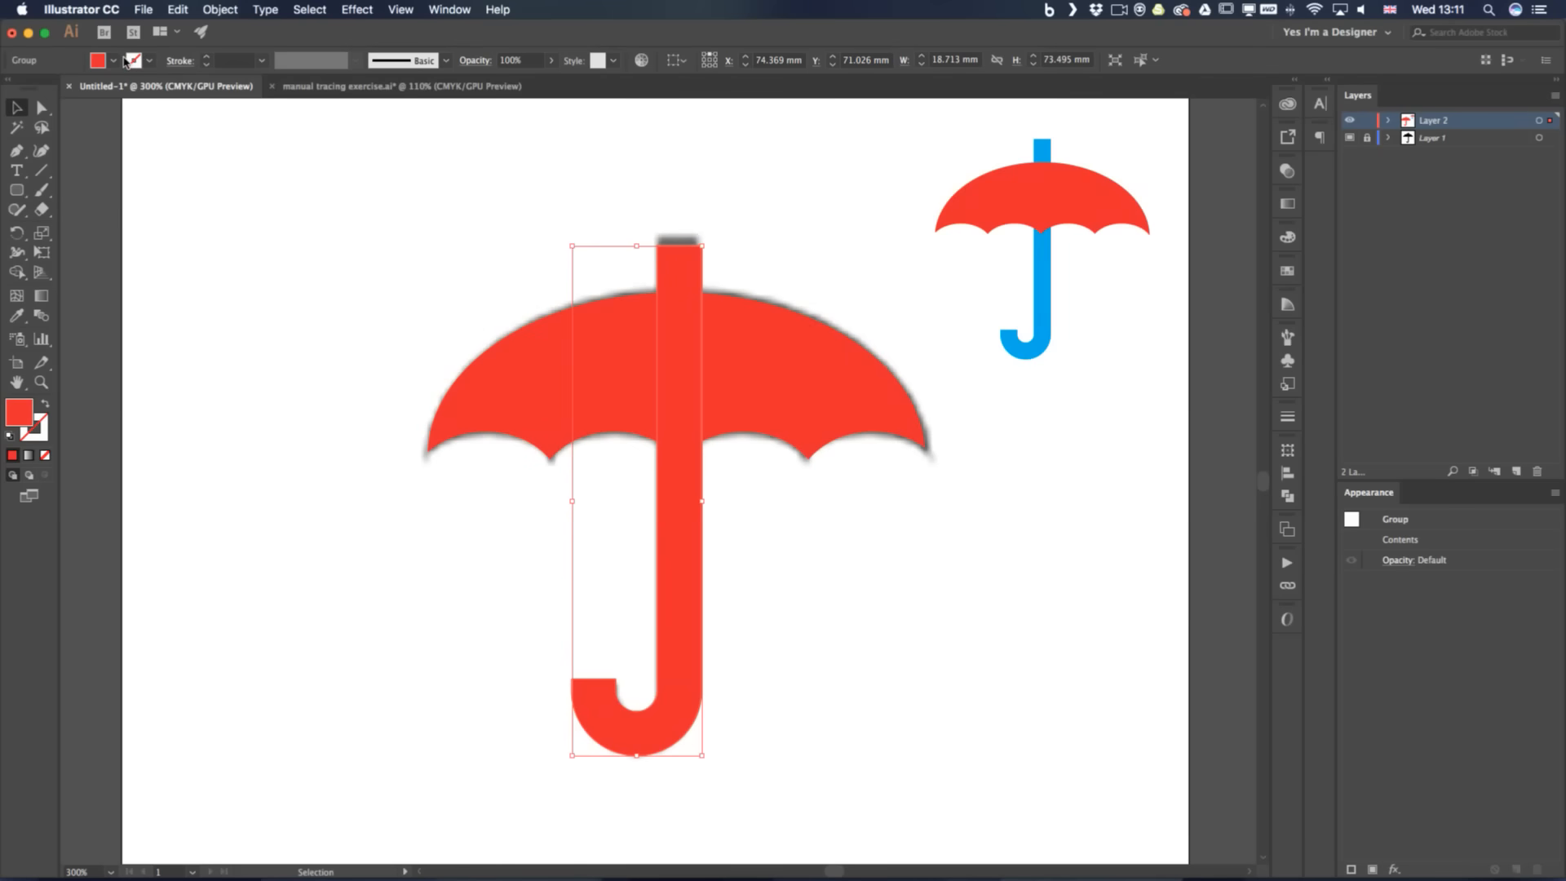
pyautogui.click(114, 60)
pyautogui.click(93, 99)
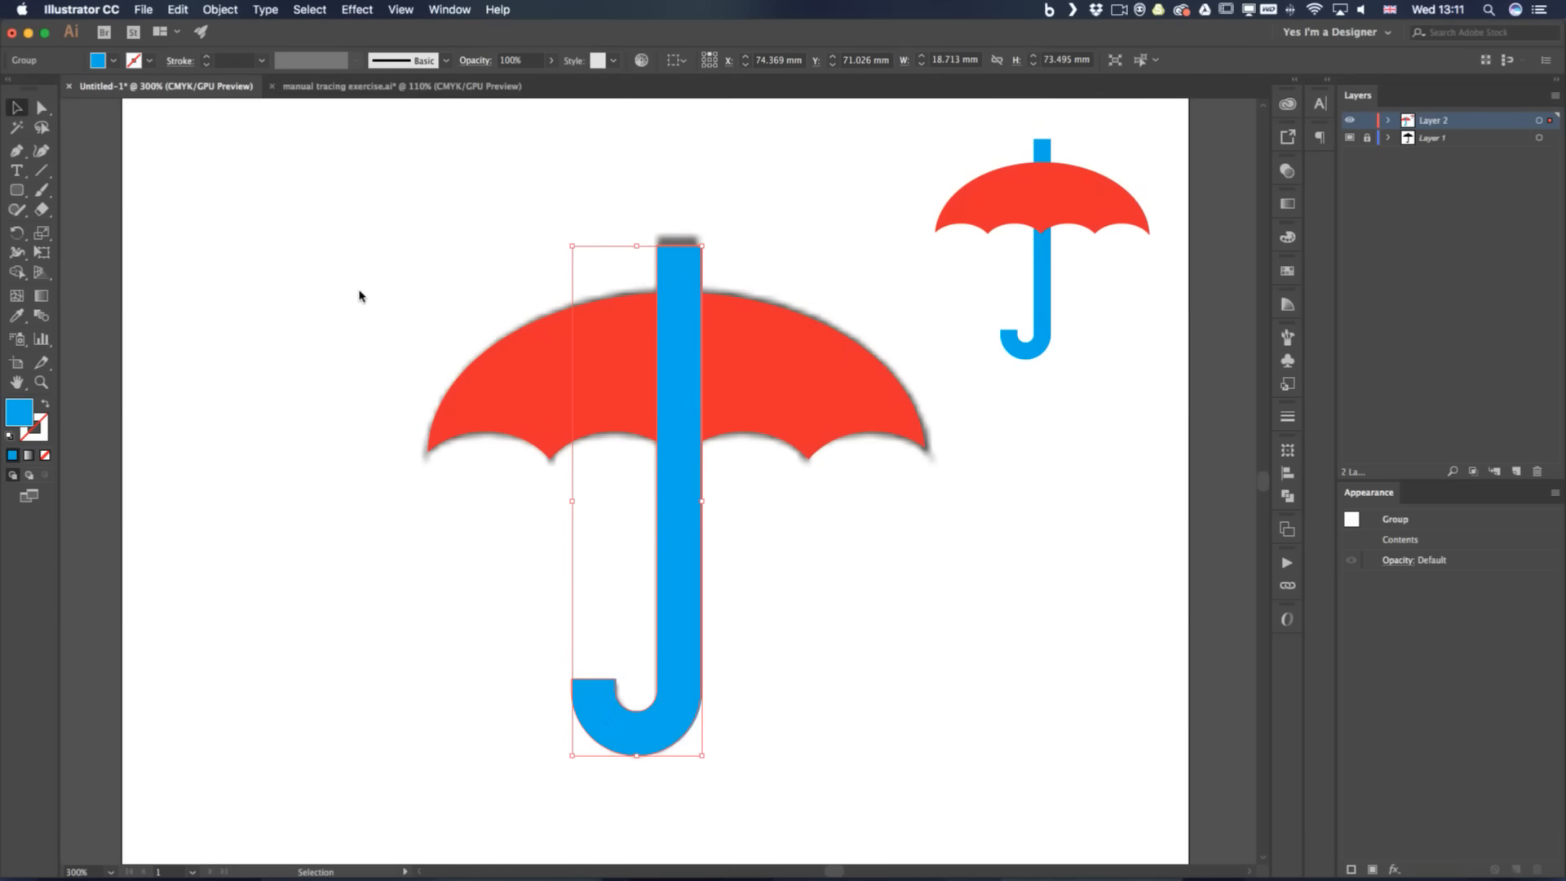
pyautogui.press('super+shift+bracketleft')
# Raise the two anchor points at the handle's top end by 2 mm and deselect the handle
pyautogui.press('a')
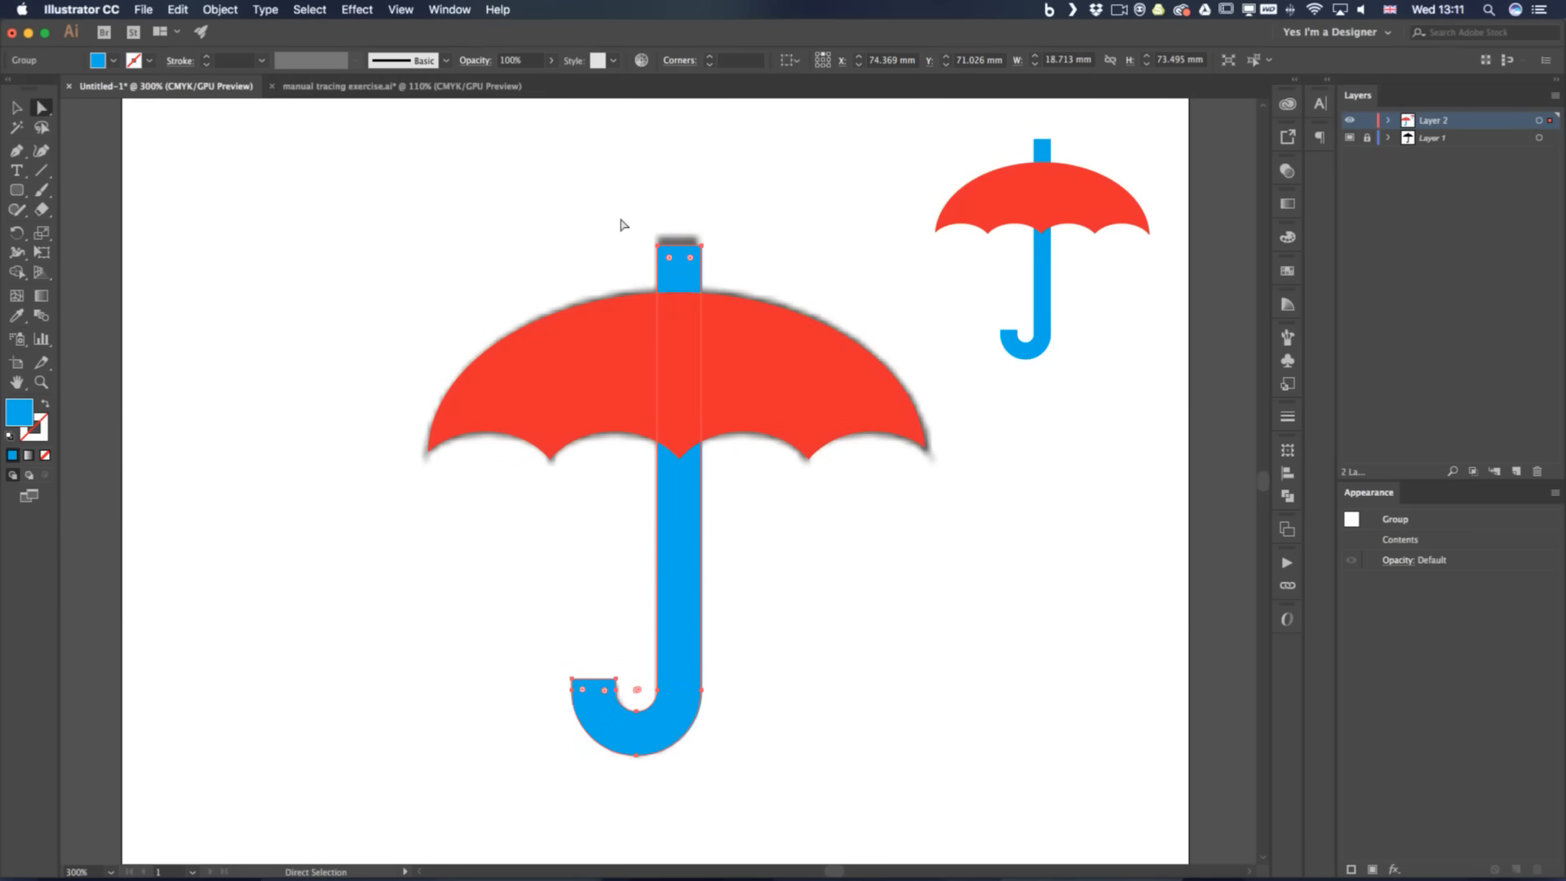
pyautogui.moveTo(621, 219); pyautogui.dragTo(767, 256)
pyautogui.press('Up')
pyautogui.press('Up')
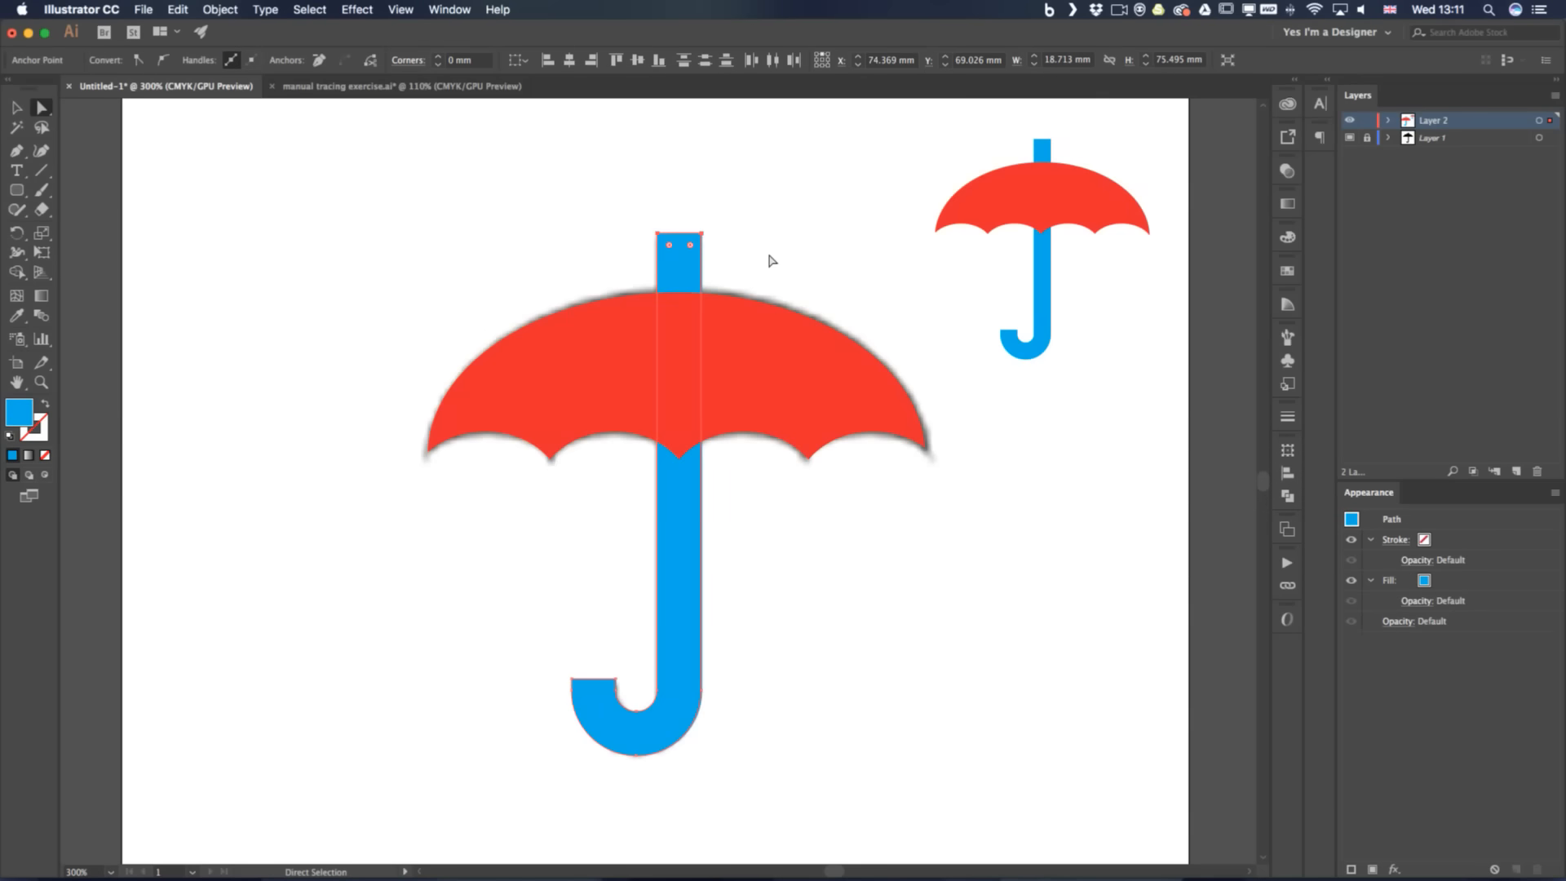
pyautogui.press('v')
pyautogui.click(775, 210)
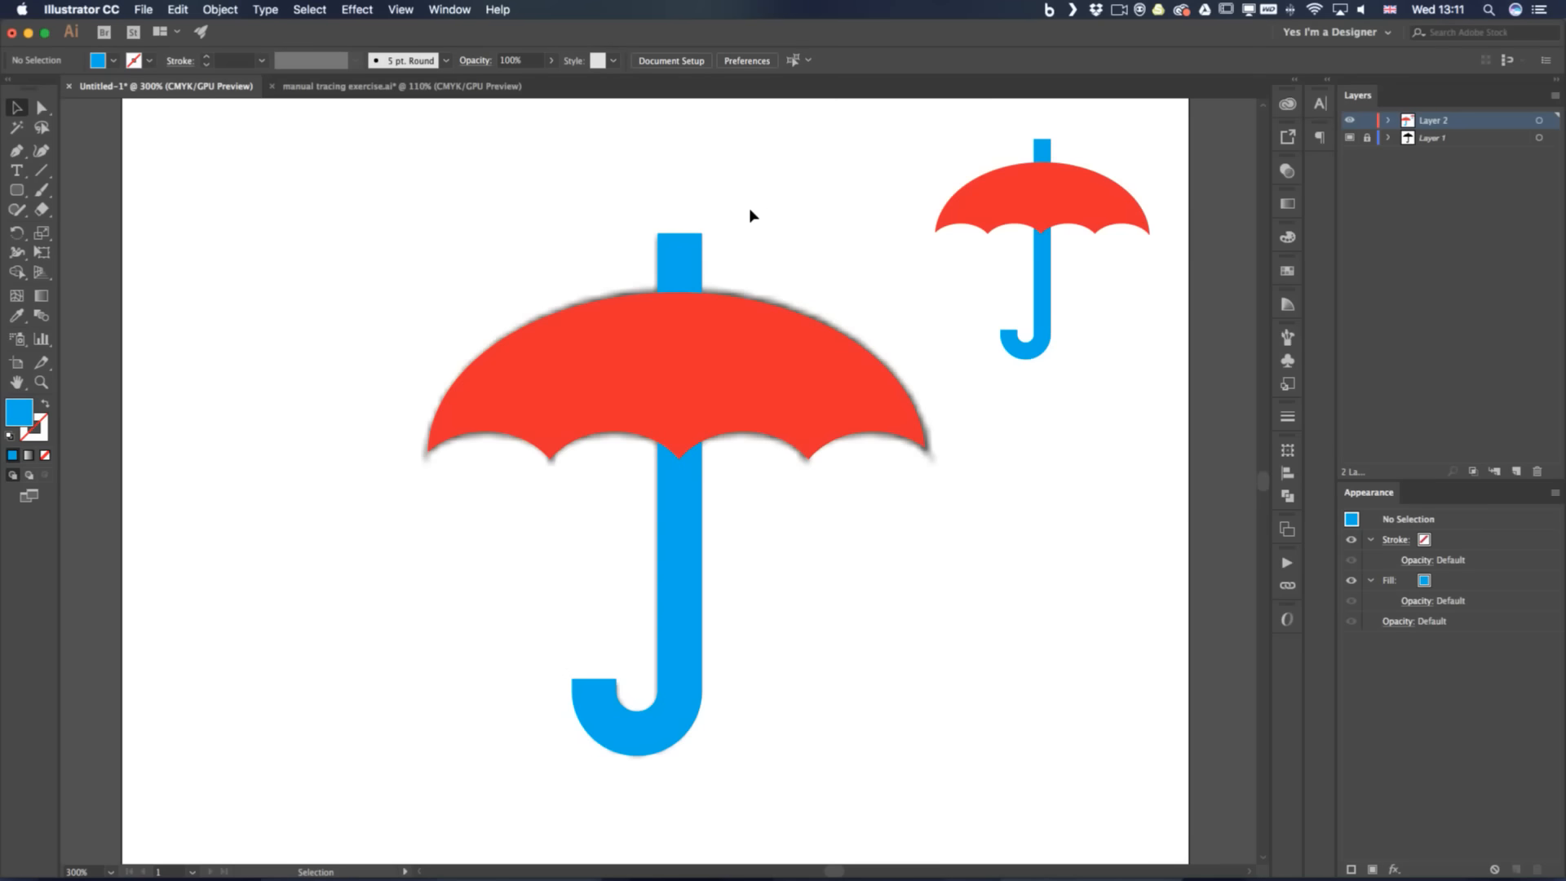
# Draw an ellipse about 34 × 39 mm in the empty area left of the umbrella and swap its blue fill to a stroke
pyautogui.press('l')
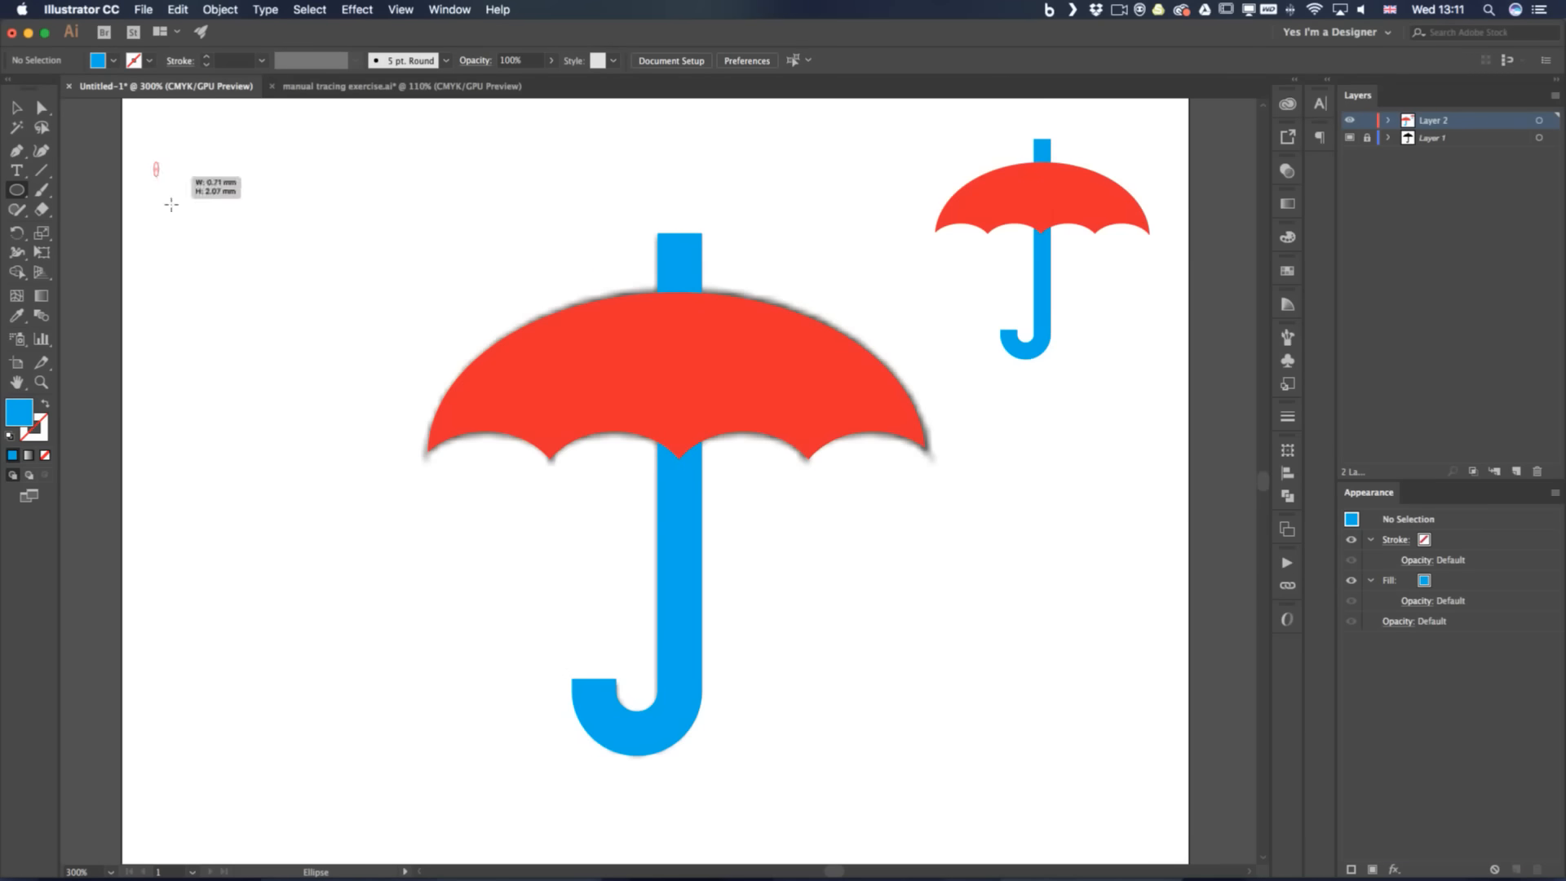
pyautogui.moveTo(154, 162); pyautogui.dragTo(390, 436)
pyautogui.hotkey('shift', 'x')
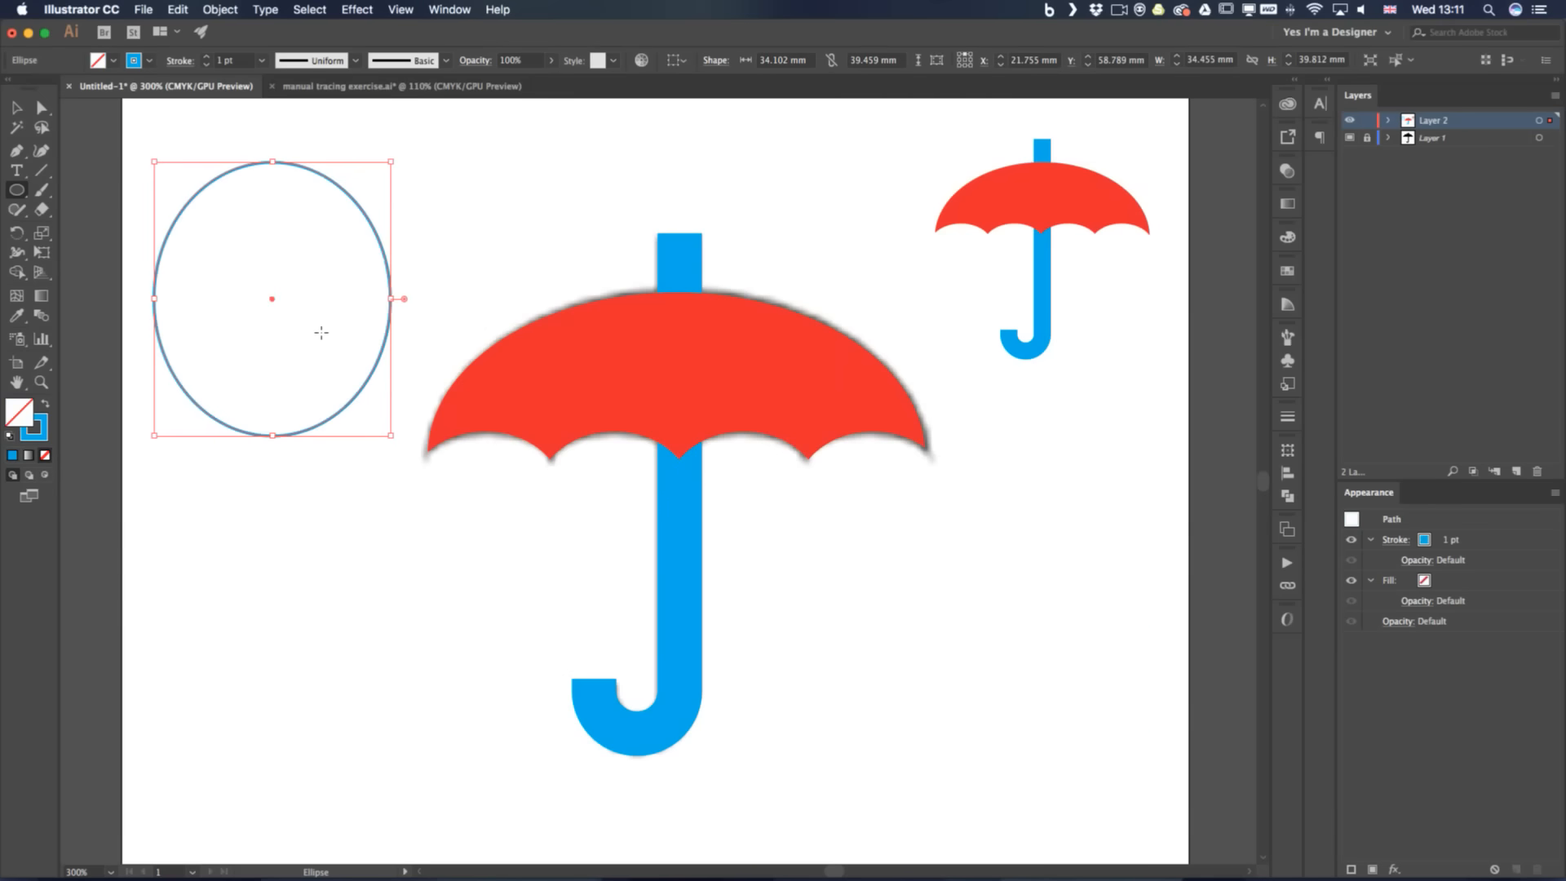
pyautogui.press('v')
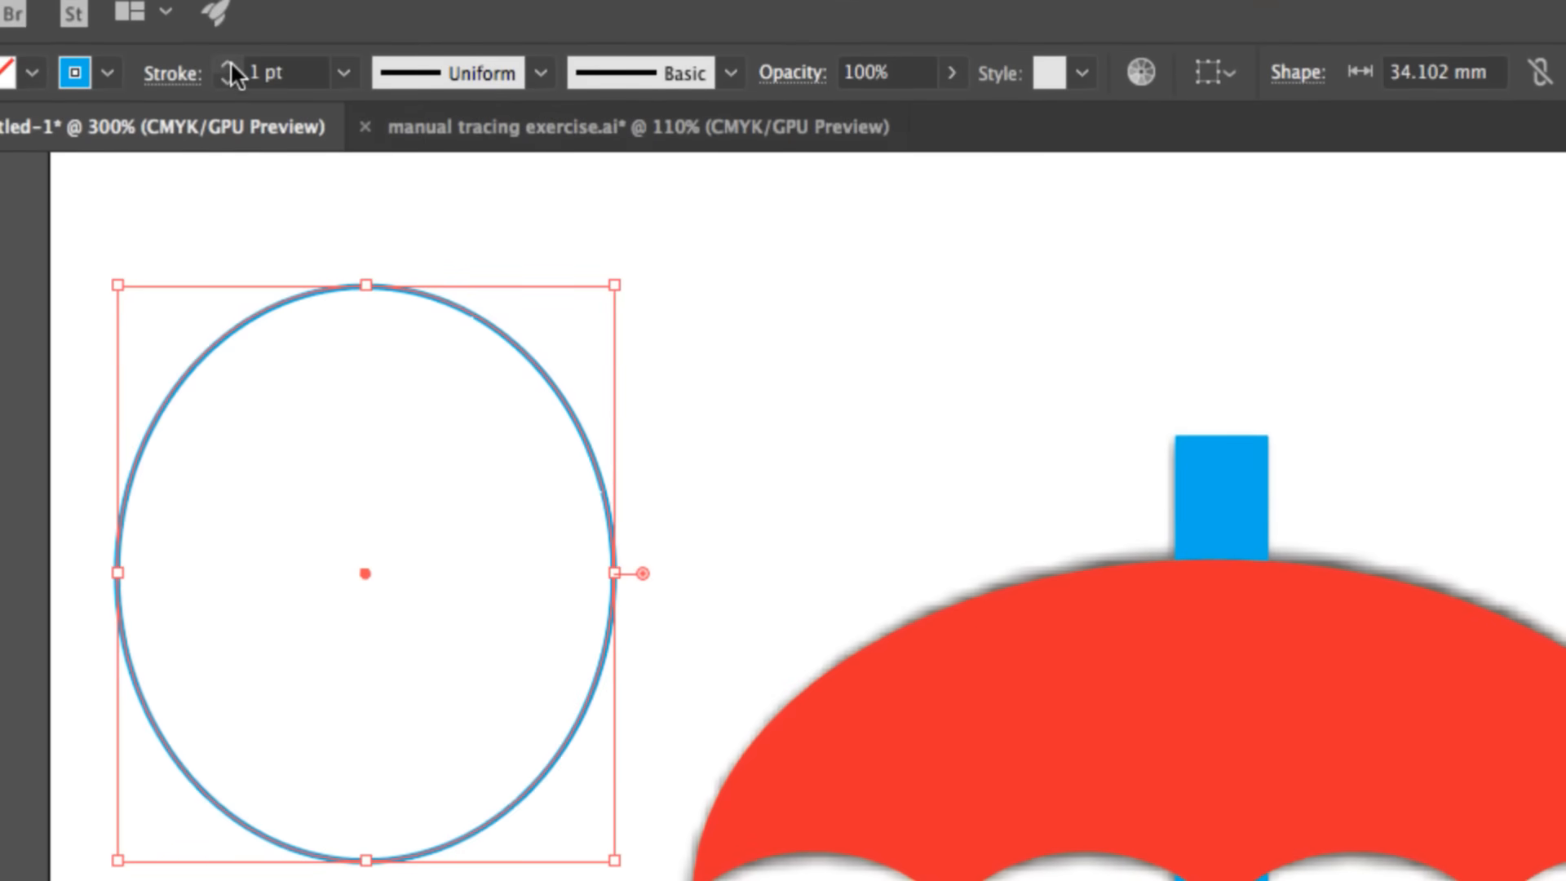
# Vary the blue ellipse's stroke weight up to 30 pt and down to none, settle on 10 pt, and delete the ellipse
pyautogui.click(227, 66)
pyautogui.click(227, 66)
pyautogui.click(227, 66)
pyautogui.click(228, 65)
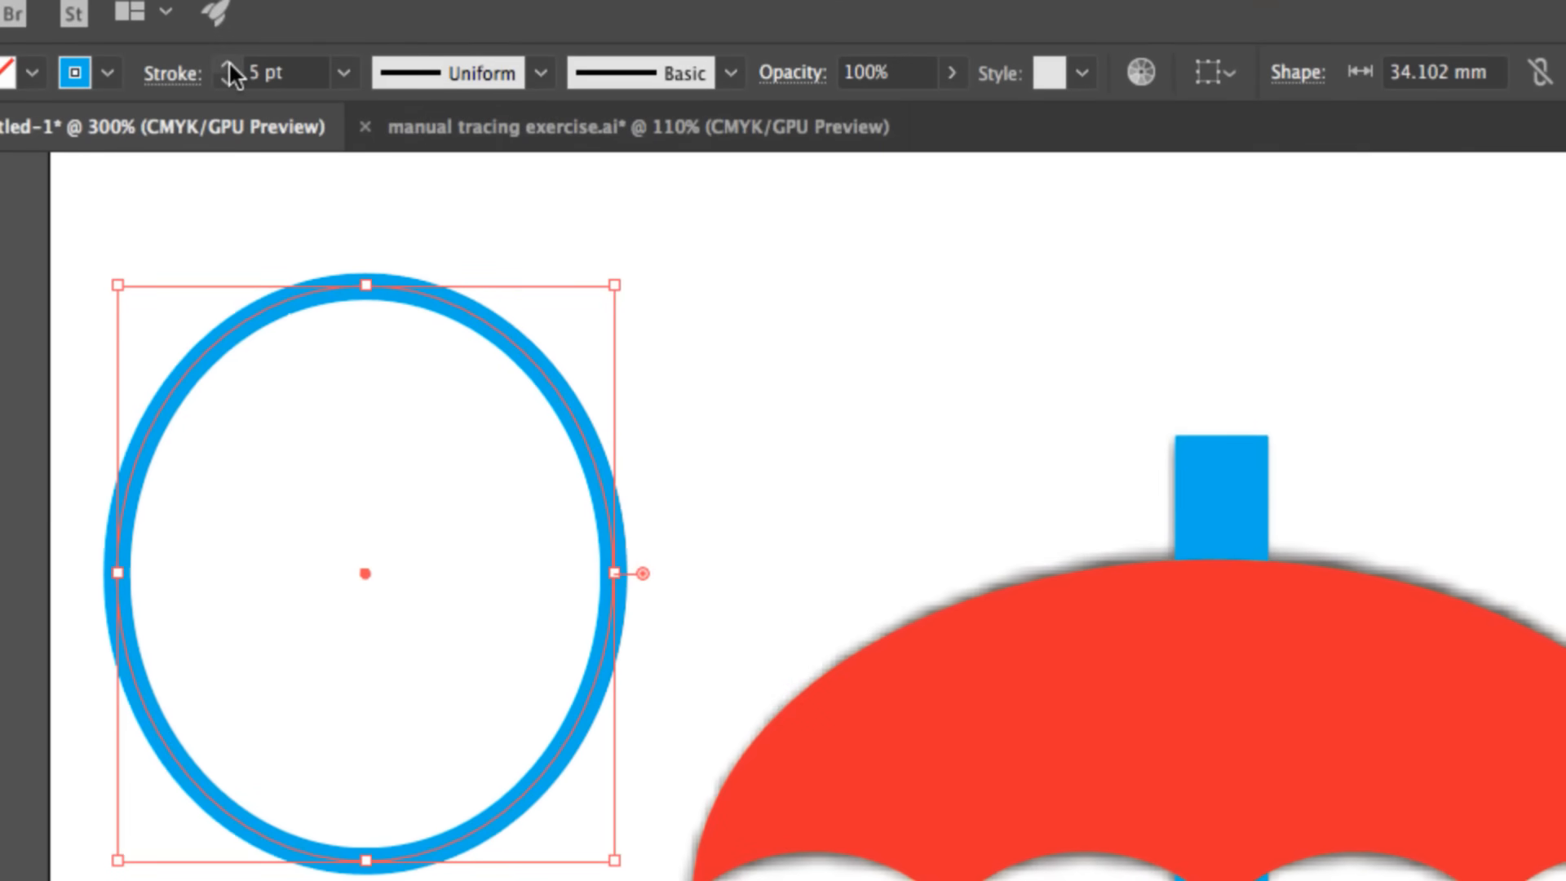
pyautogui.click(229, 65)
pyautogui.click(228, 65)
pyautogui.click(228, 65)
pyautogui.click(228, 65)
pyautogui.click(228, 65)
pyautogui.click(228, 65)
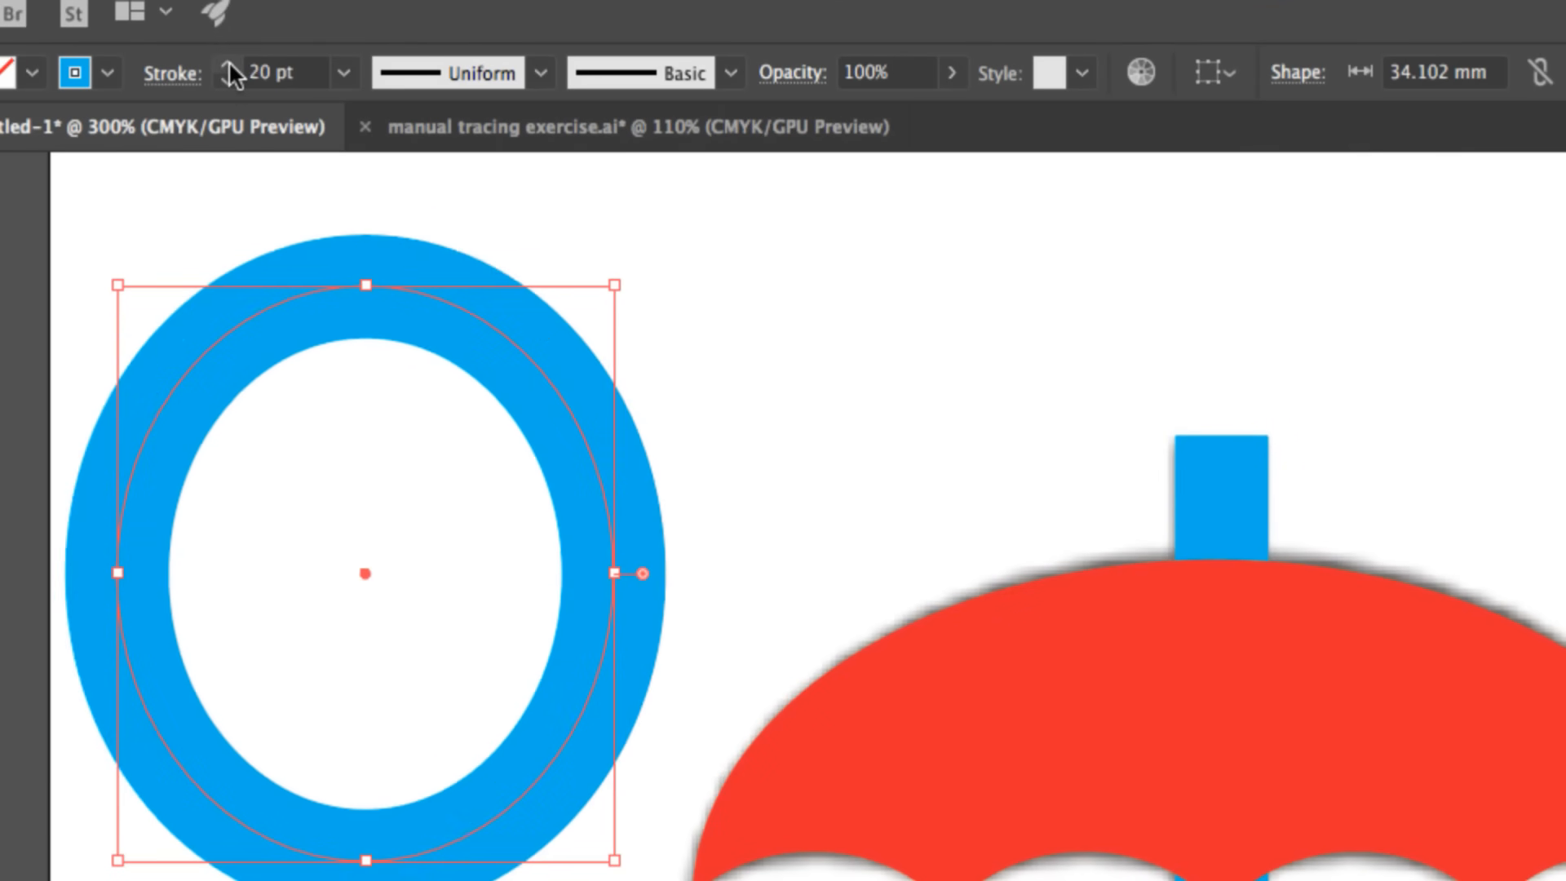
pyautogui.click(228, 66)
pyautogui.click(228, 77)
pyautogui.click(228, 77)
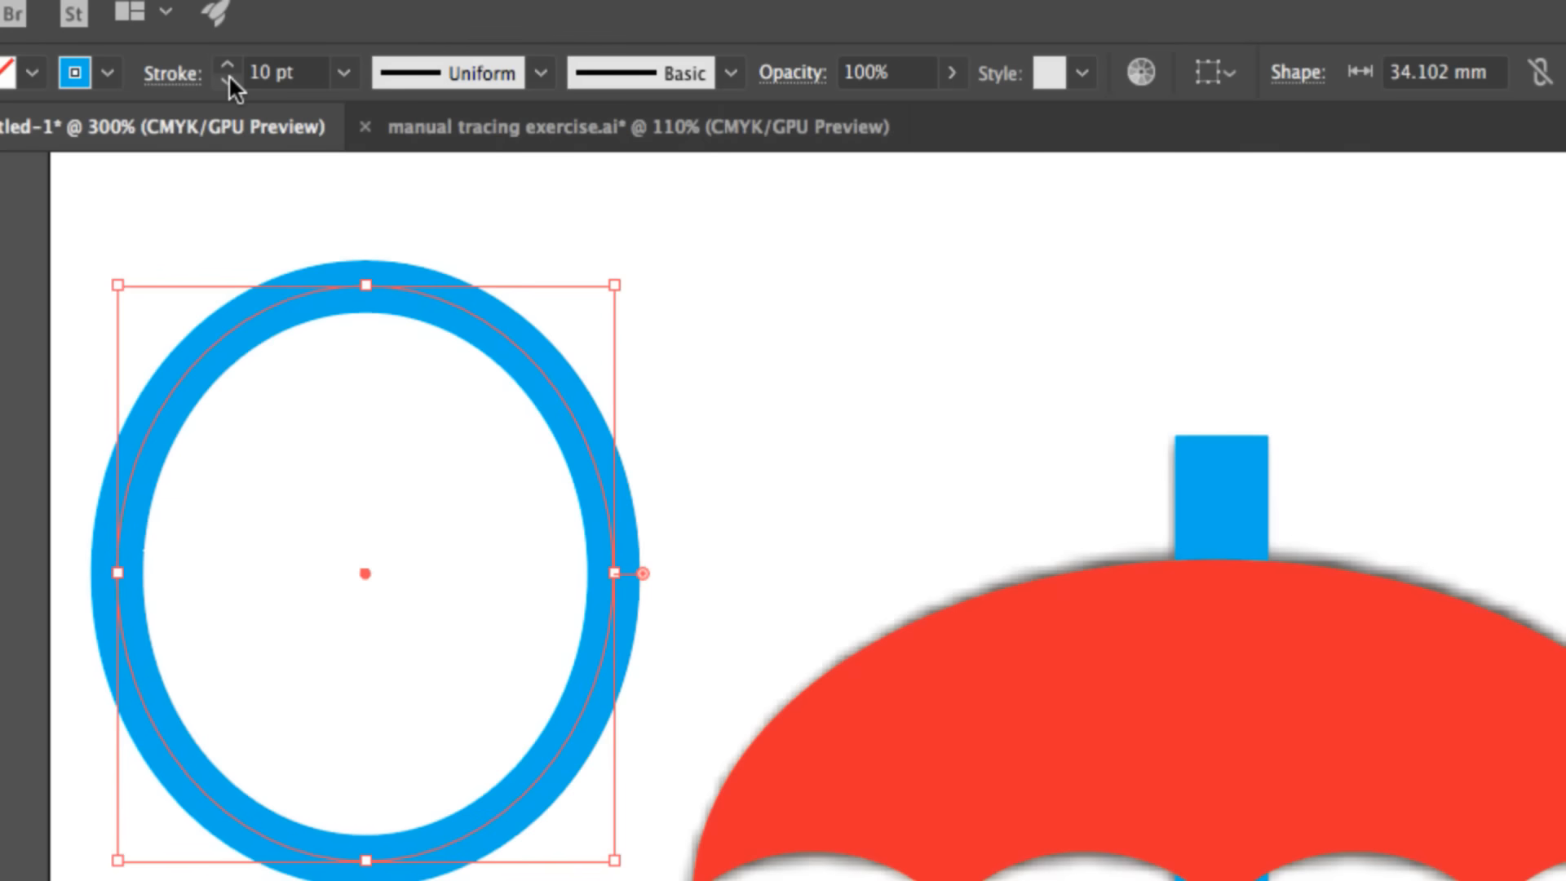
pyautogui.click(228, 64)
pyautogui.click(228, 63)
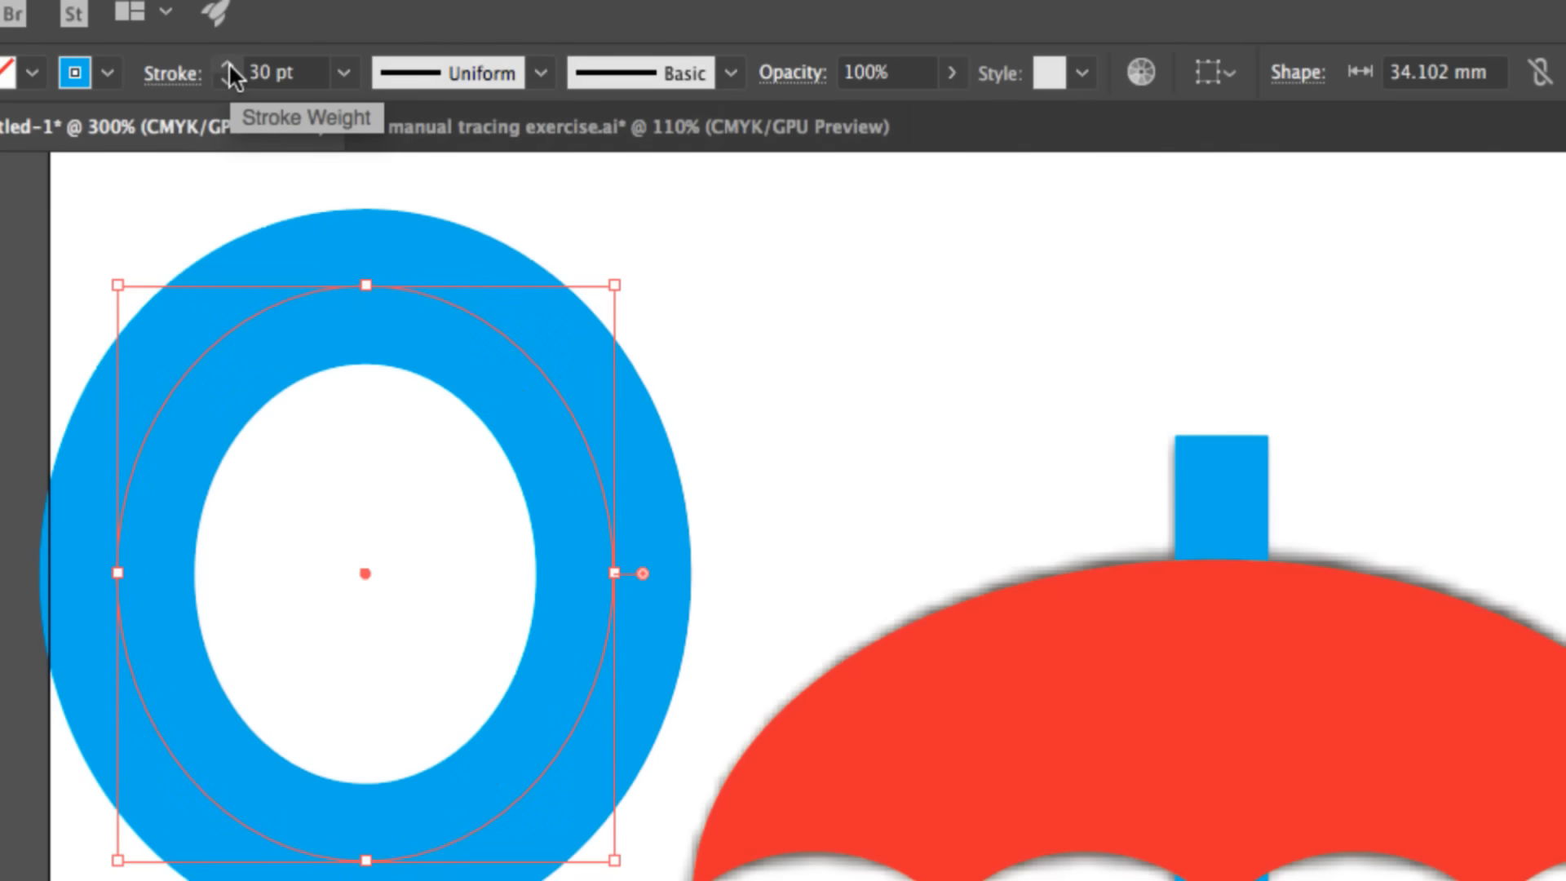
pyautogui.click(227, 80)
pyautogui.click(228, 79)
pyautogui.click(227, 80)
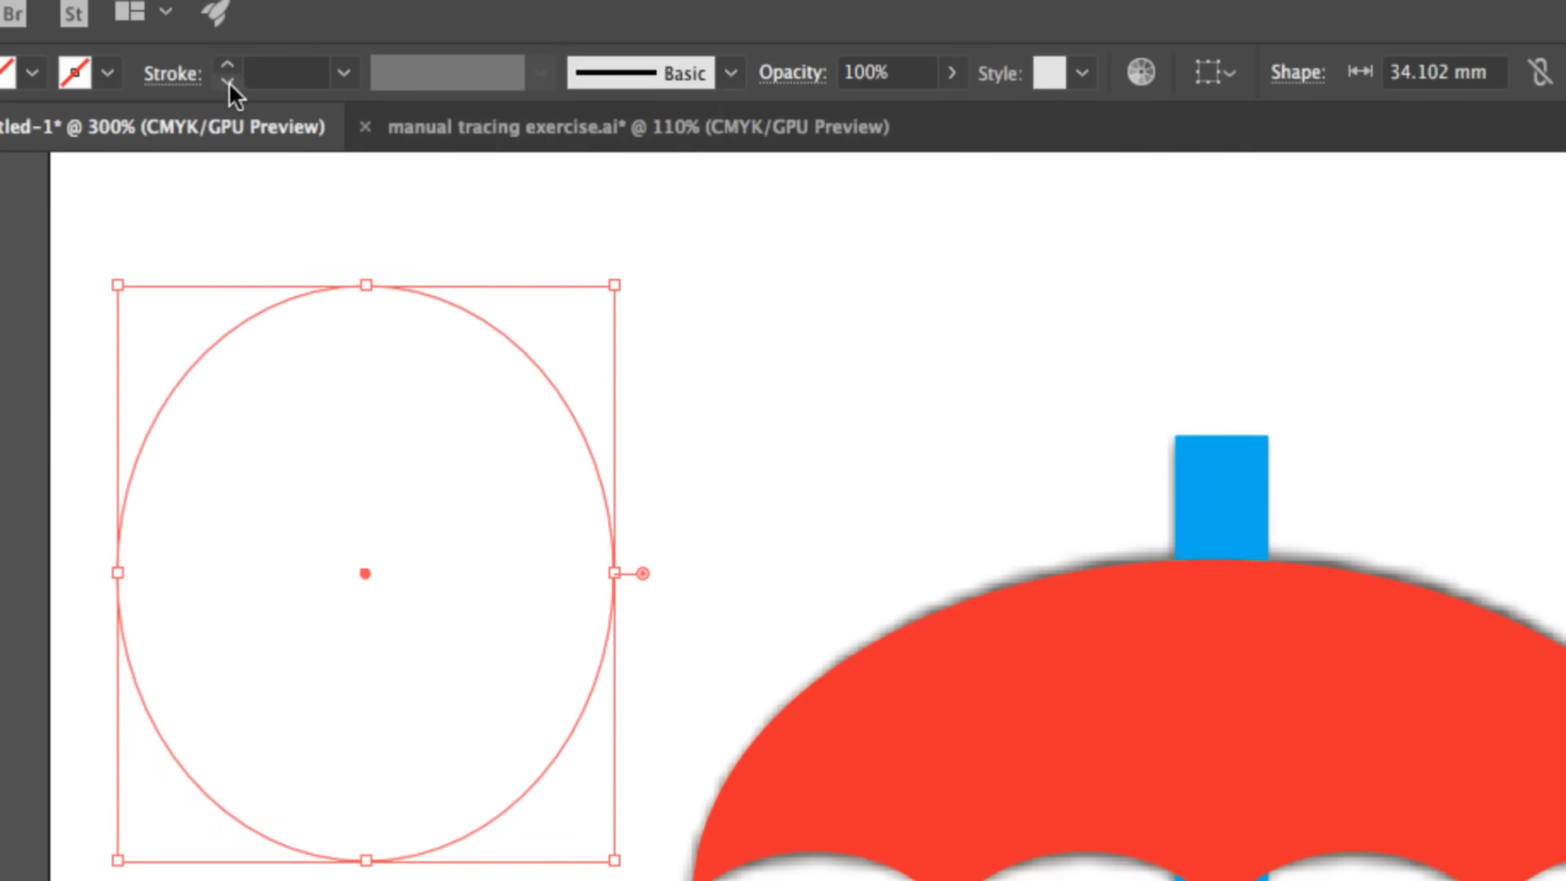
pyautogui.click(229, 65)
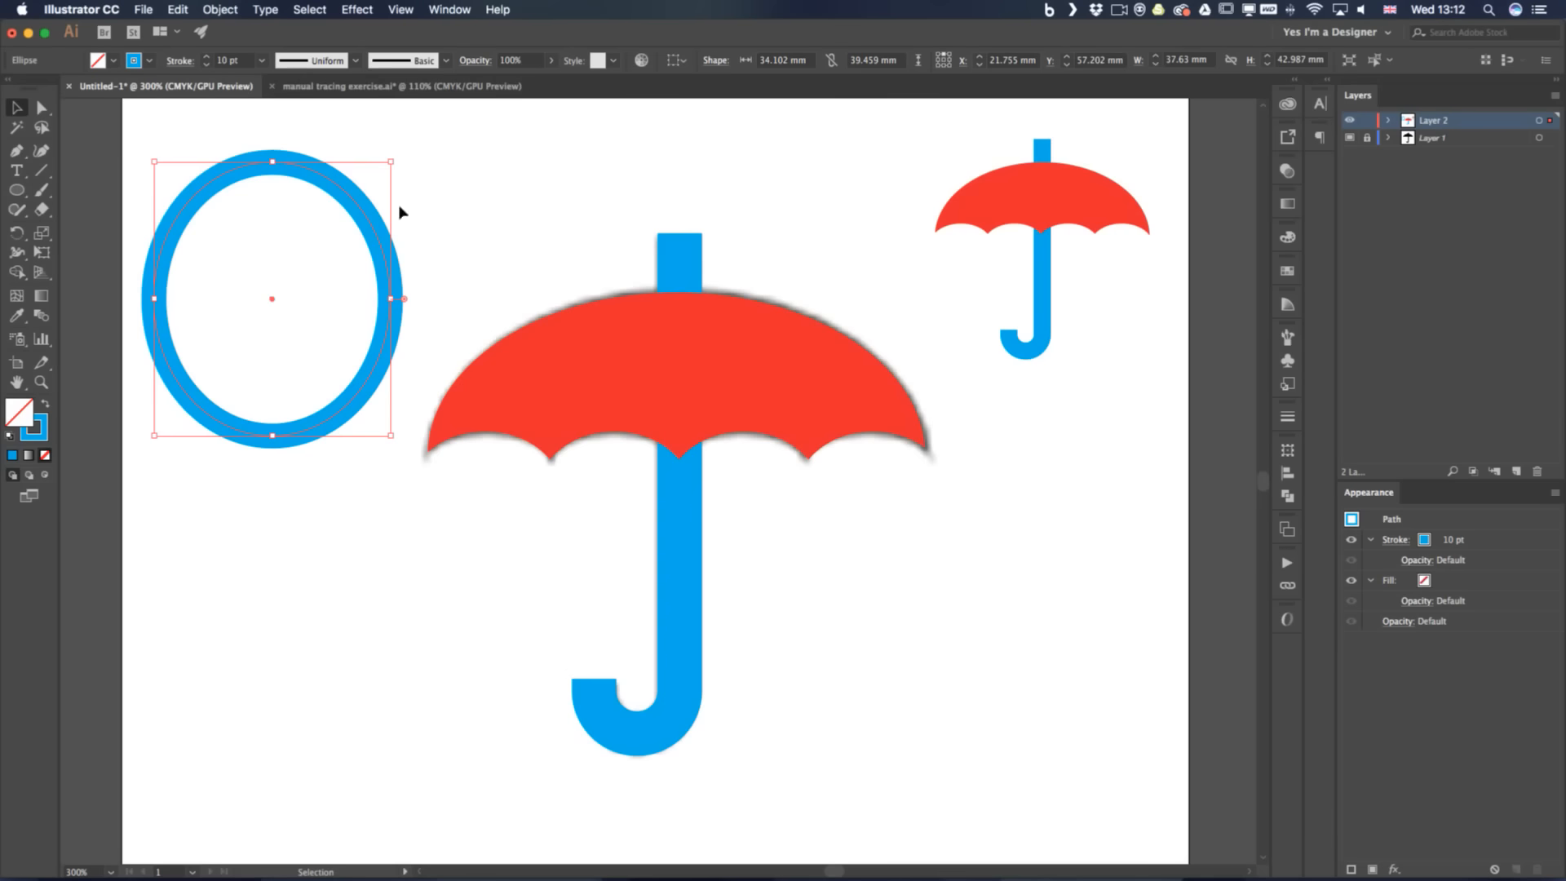
pyautogui.click(436, 223)
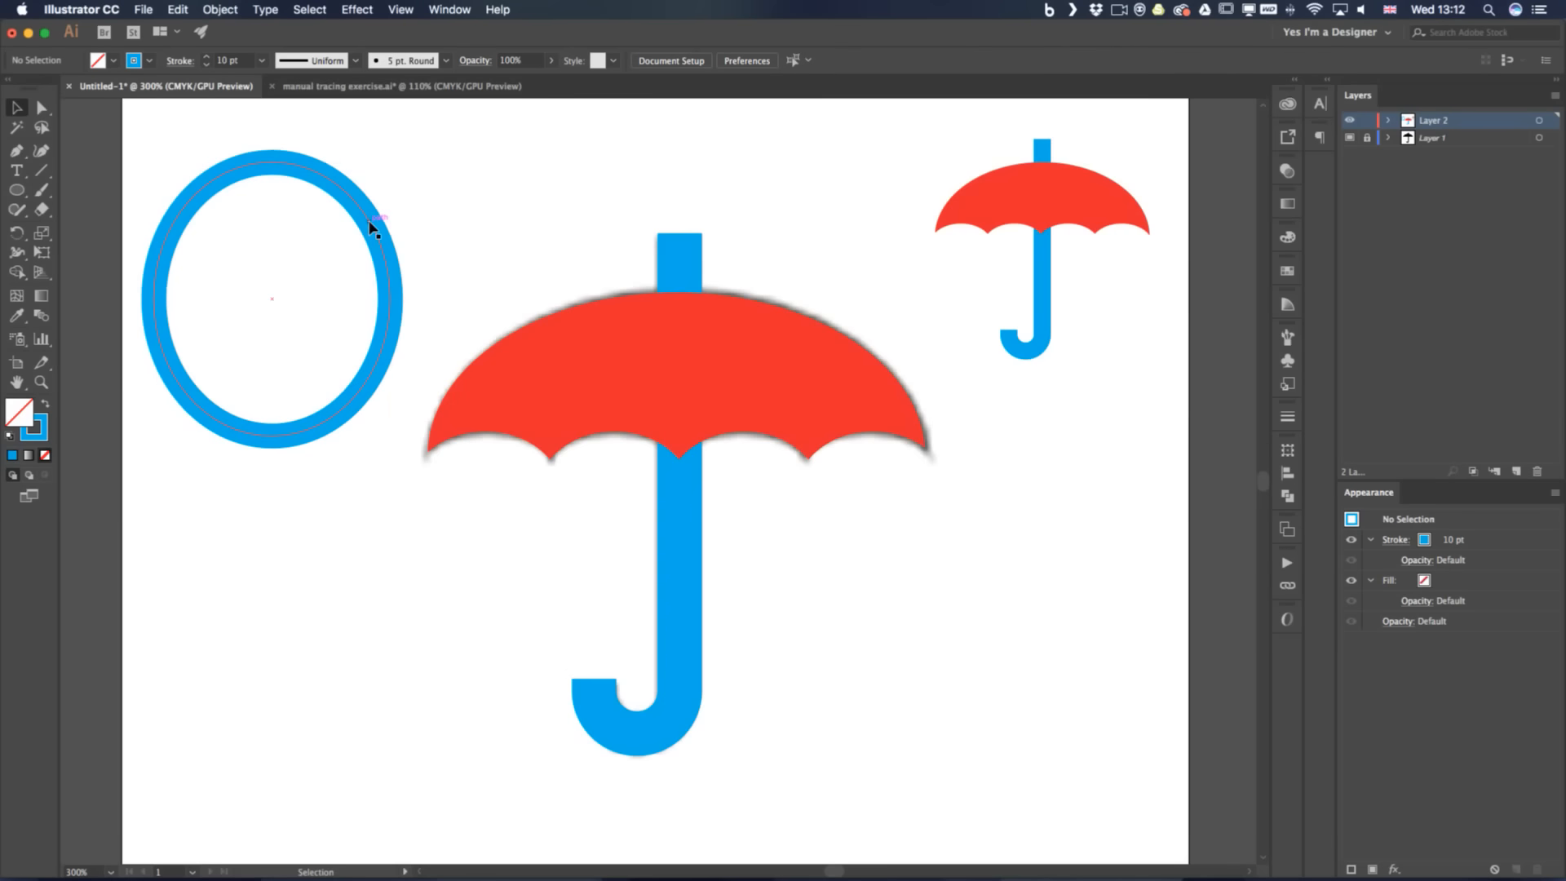
pyautogui.click(363, 210)
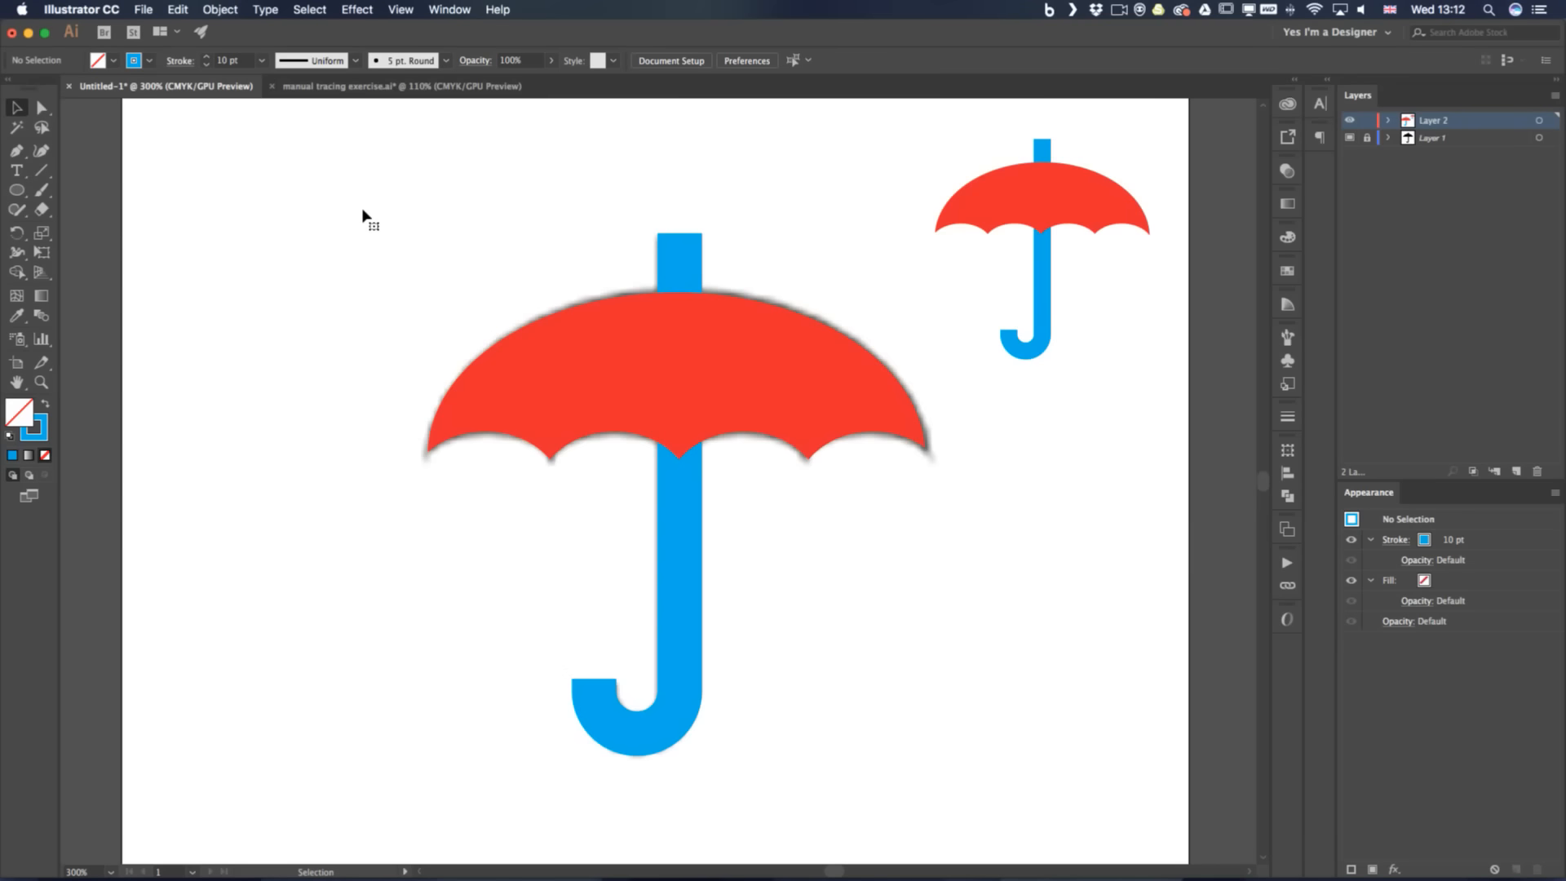
# Draw three overlapping blue-outlined ellipses left of the umbrella, the lowest about 24 × 16 mm
pyautogui.press('l')
pyautogui.moveTo(249, 281); pyautogui.dragTo(407, 503)
pyautogui.moveTo(202, 436); pyautogui.dragTo(343, 576)
pyautogui.press('super+z')
pyautogui.moveTo(192, 668); pyautogui.dragTo(359, 555)
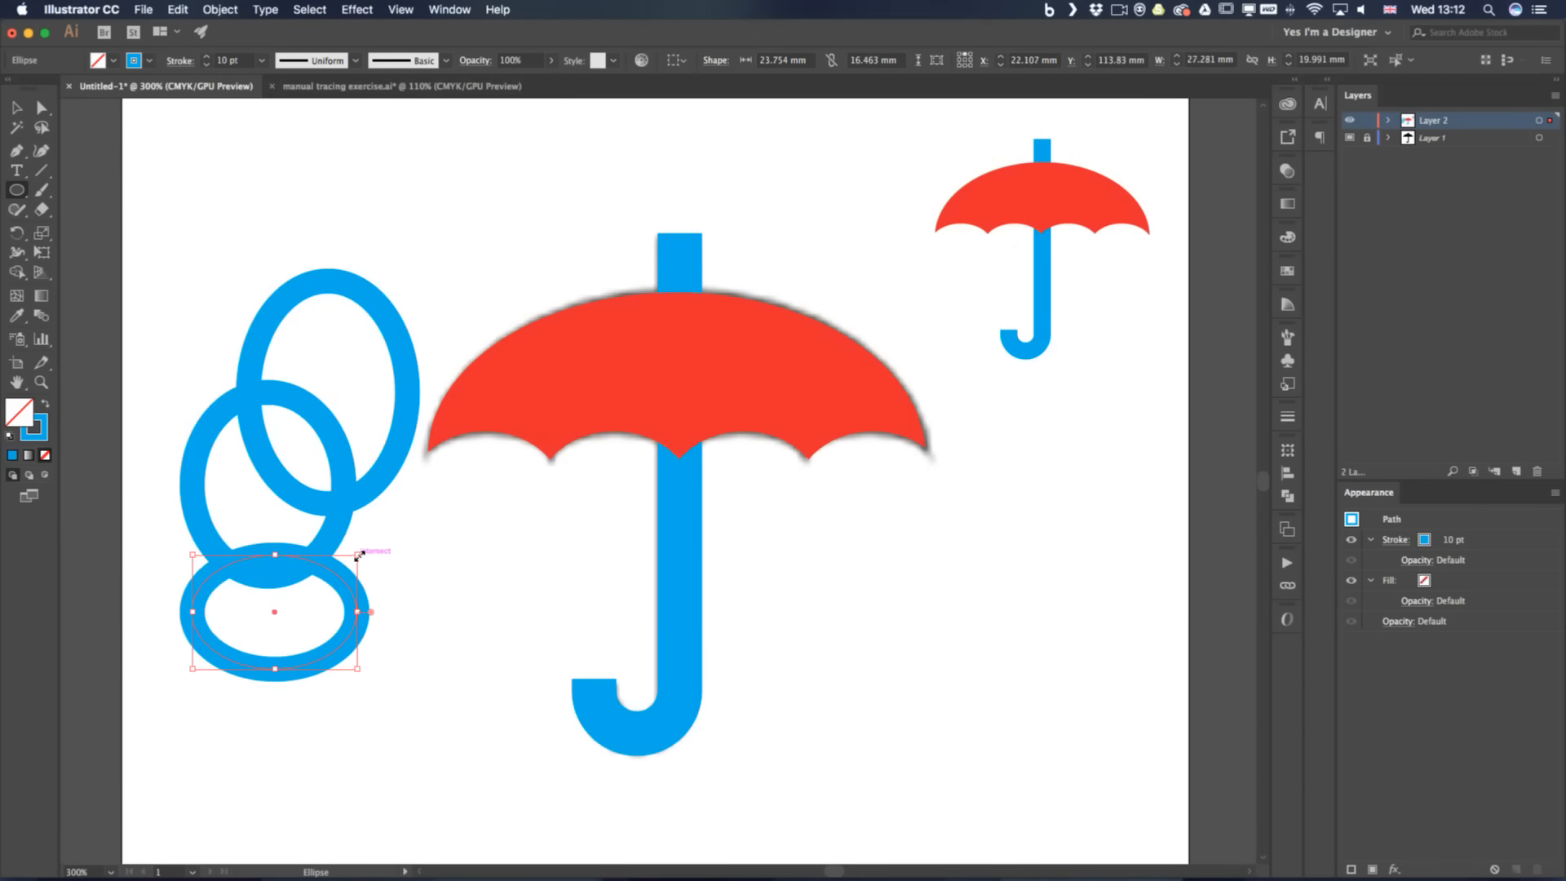
# Merge the three overlapping ellipses into one outline with Shape Builder, and delete the merged shape
pyautogui.press('v')
pyautogui.moveTo(217, 196); pyautogui.dragTo(353, 734)
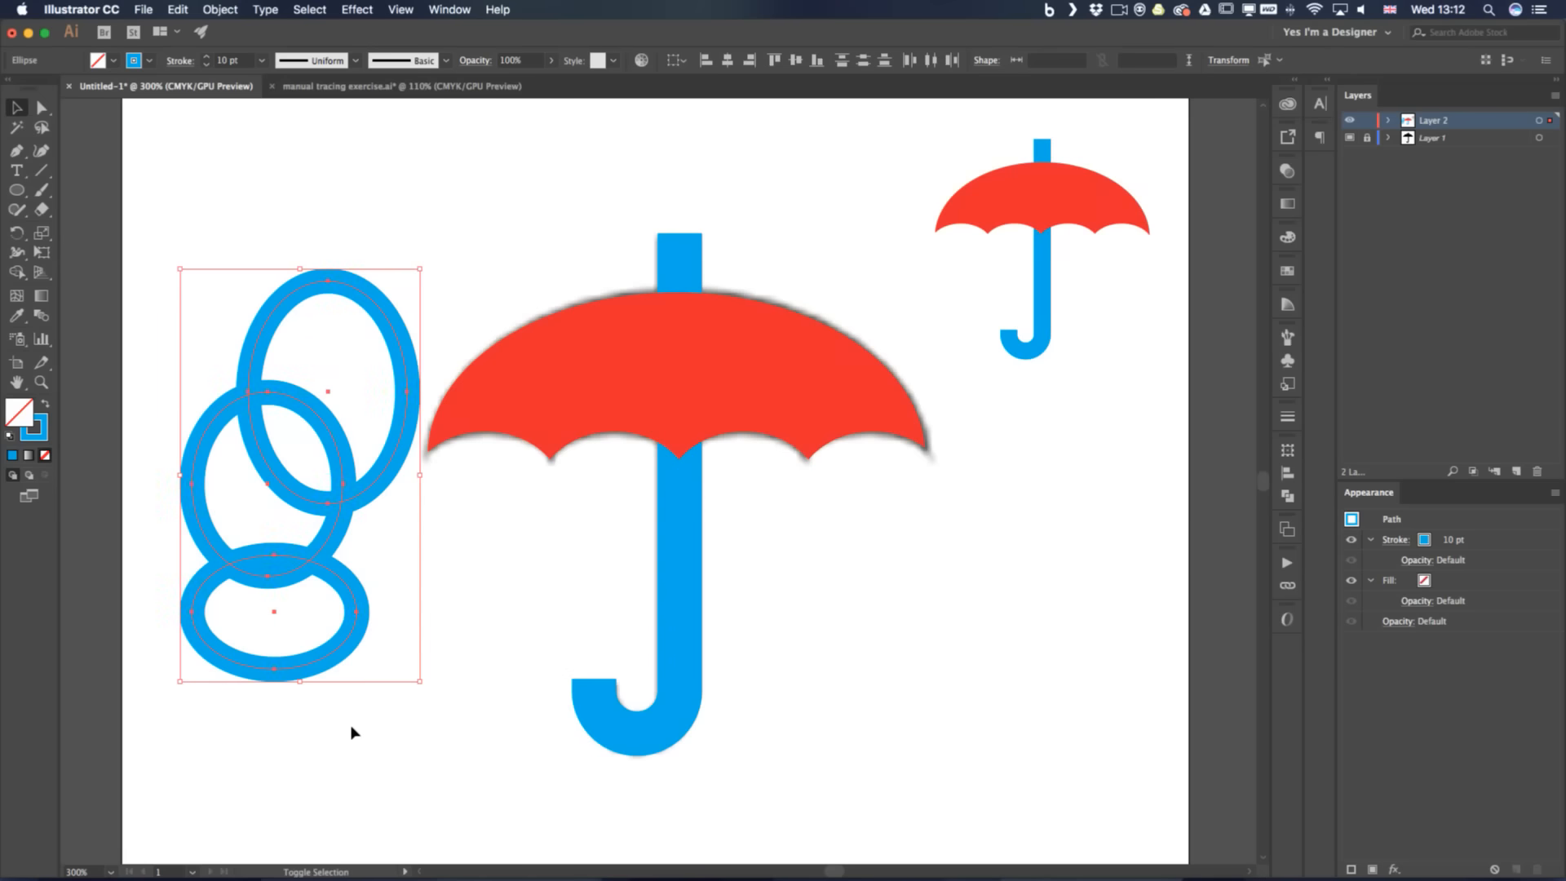
pyautogui.hotkey('shift', 'm')
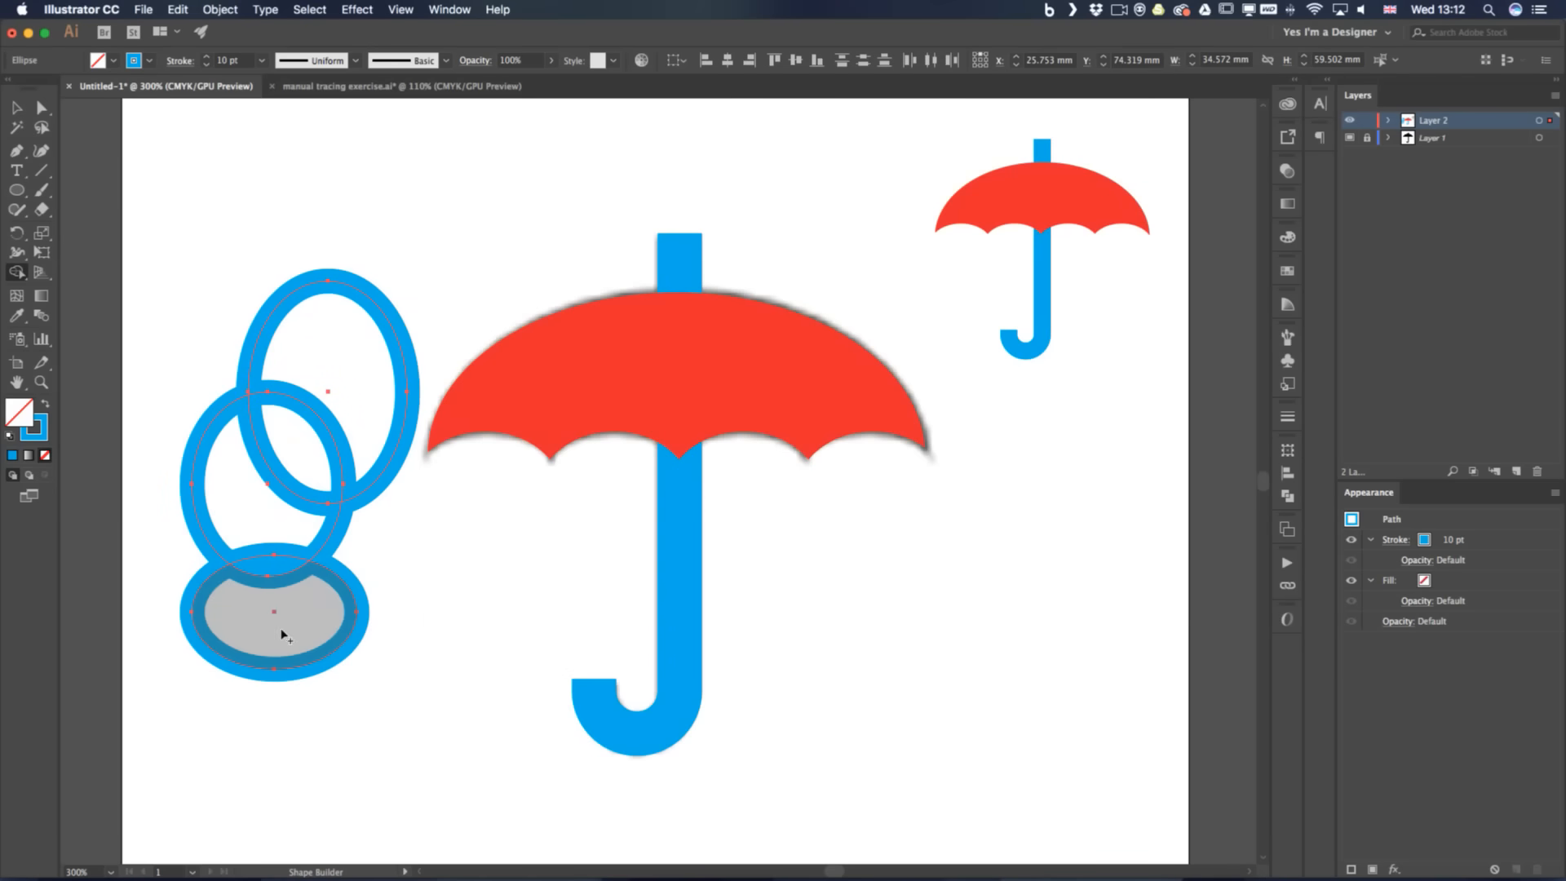
pyautogui.moveTo(283, 633)
pyautogui.mouseDown()
pyautogui.moveTo(260, 596)
pyautogui.moveTo(280, 458)
pyautogui.moveTo(350, 351)
pyautogui.moveTo(365, 365)
pyautogui.moveTo(491, 349)
pyautogui.moveTo(448, 300)
pyautogui.moveTo(375, 442)
pyautogui.moveTo(330, 458)
pyautogui.mouseUp()
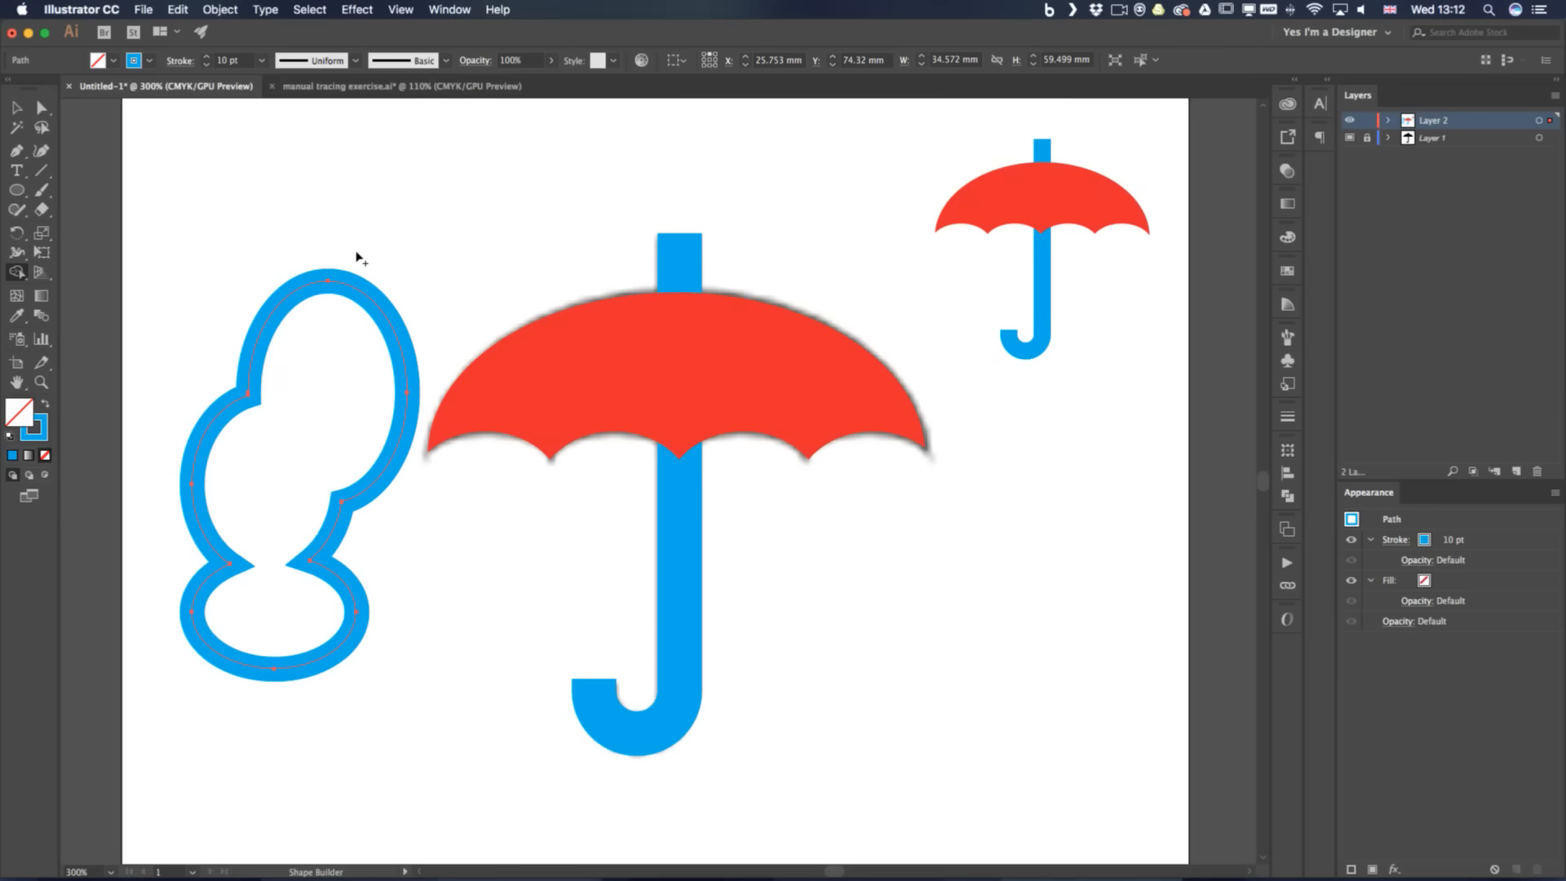
pyautogui.press('v')
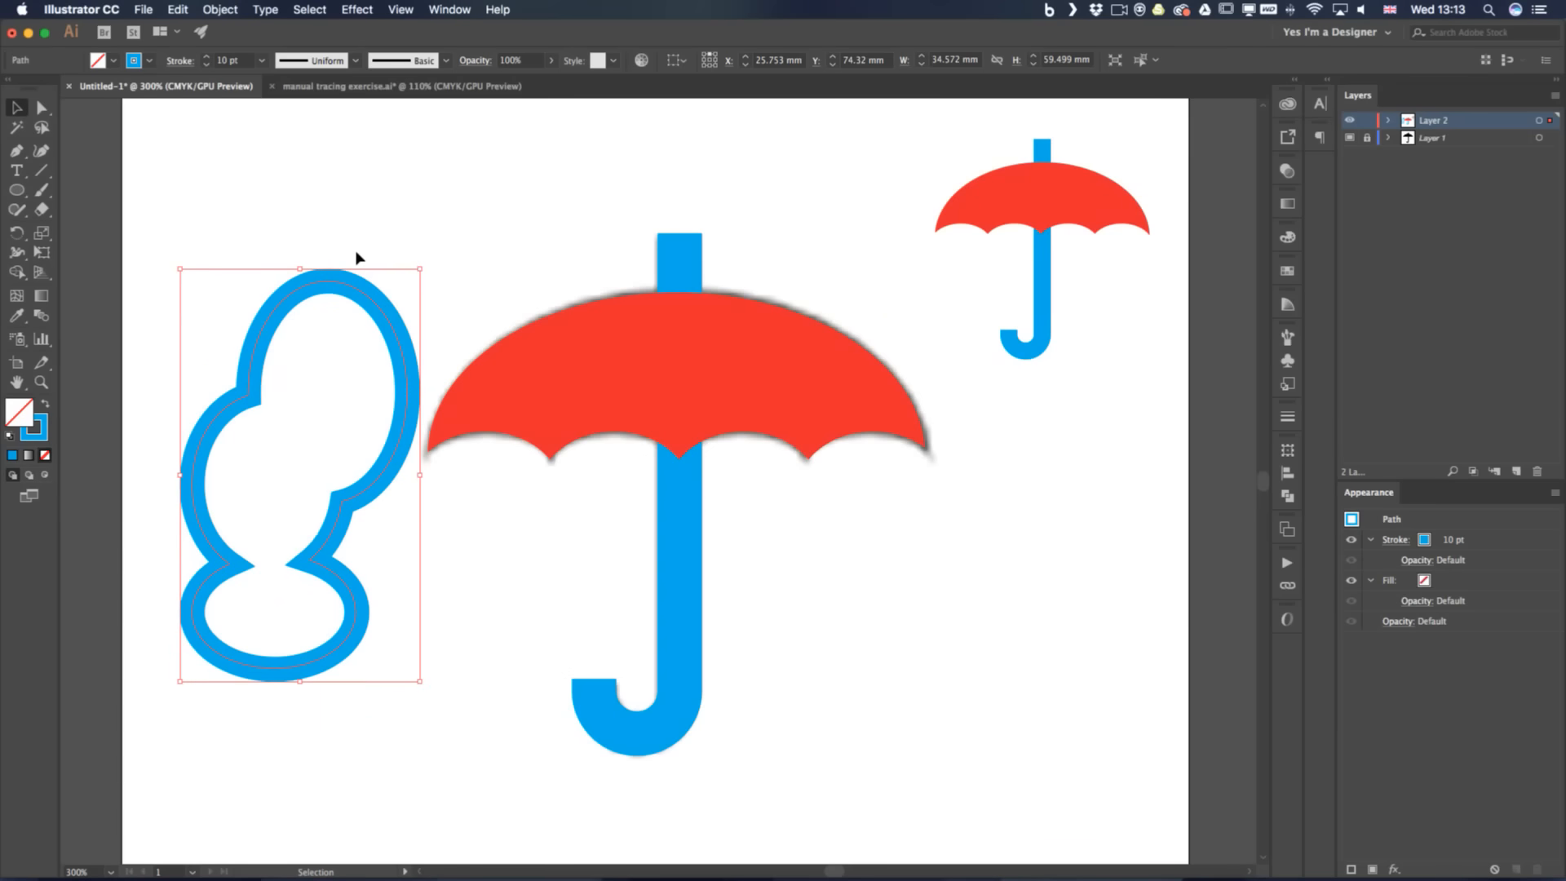
pyautogui.press('Delete')
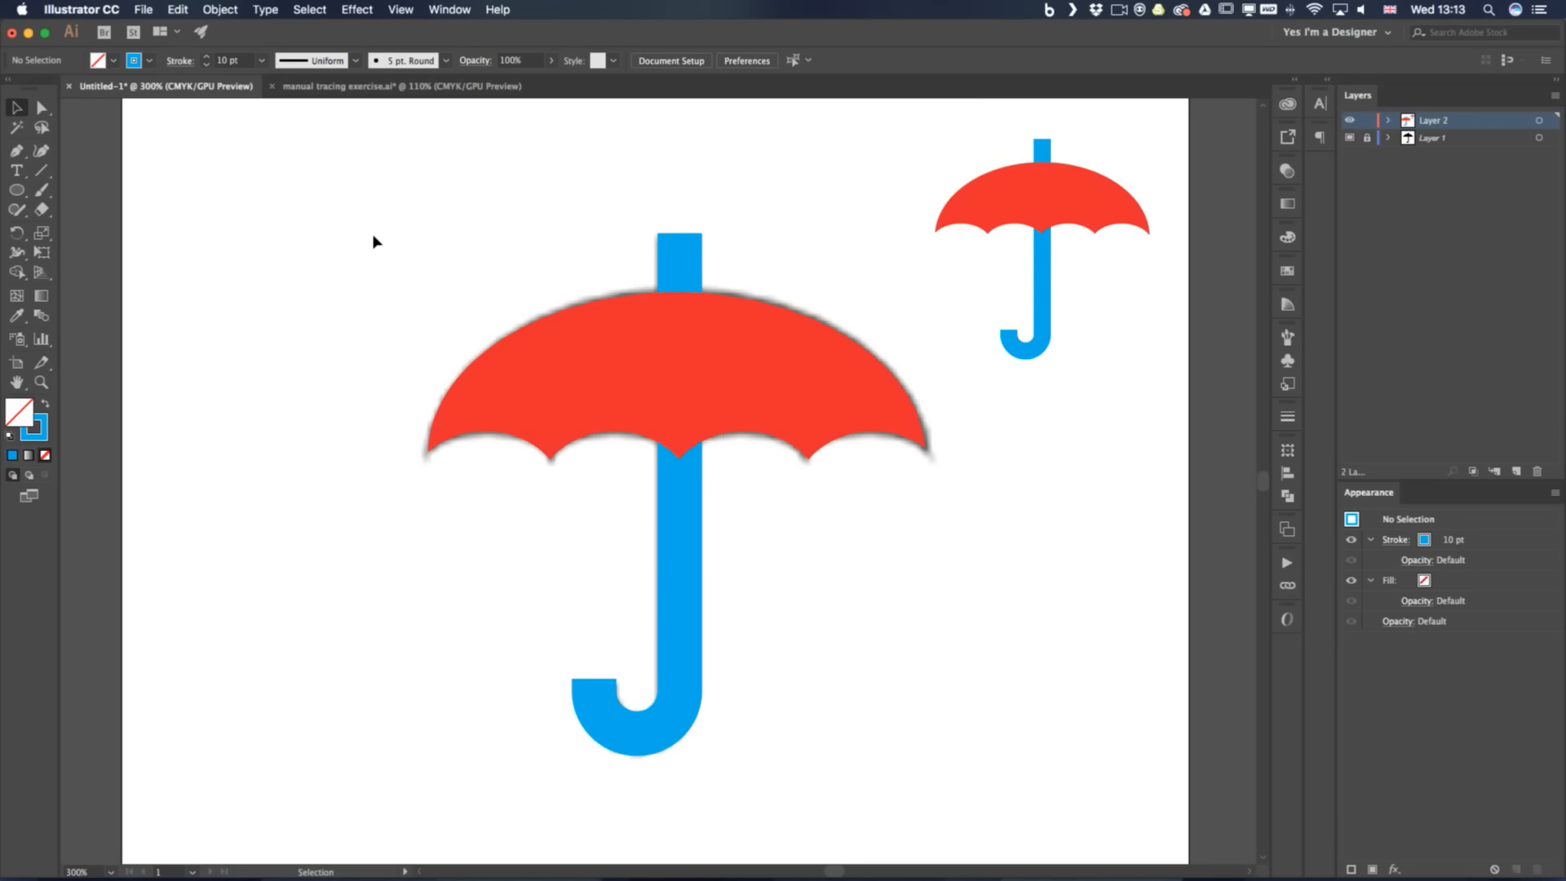
# Switch to the manual tracing exercise.ai document and bring the robot sketch and its coloured tracing into view
pyautogui.click(349, 85)
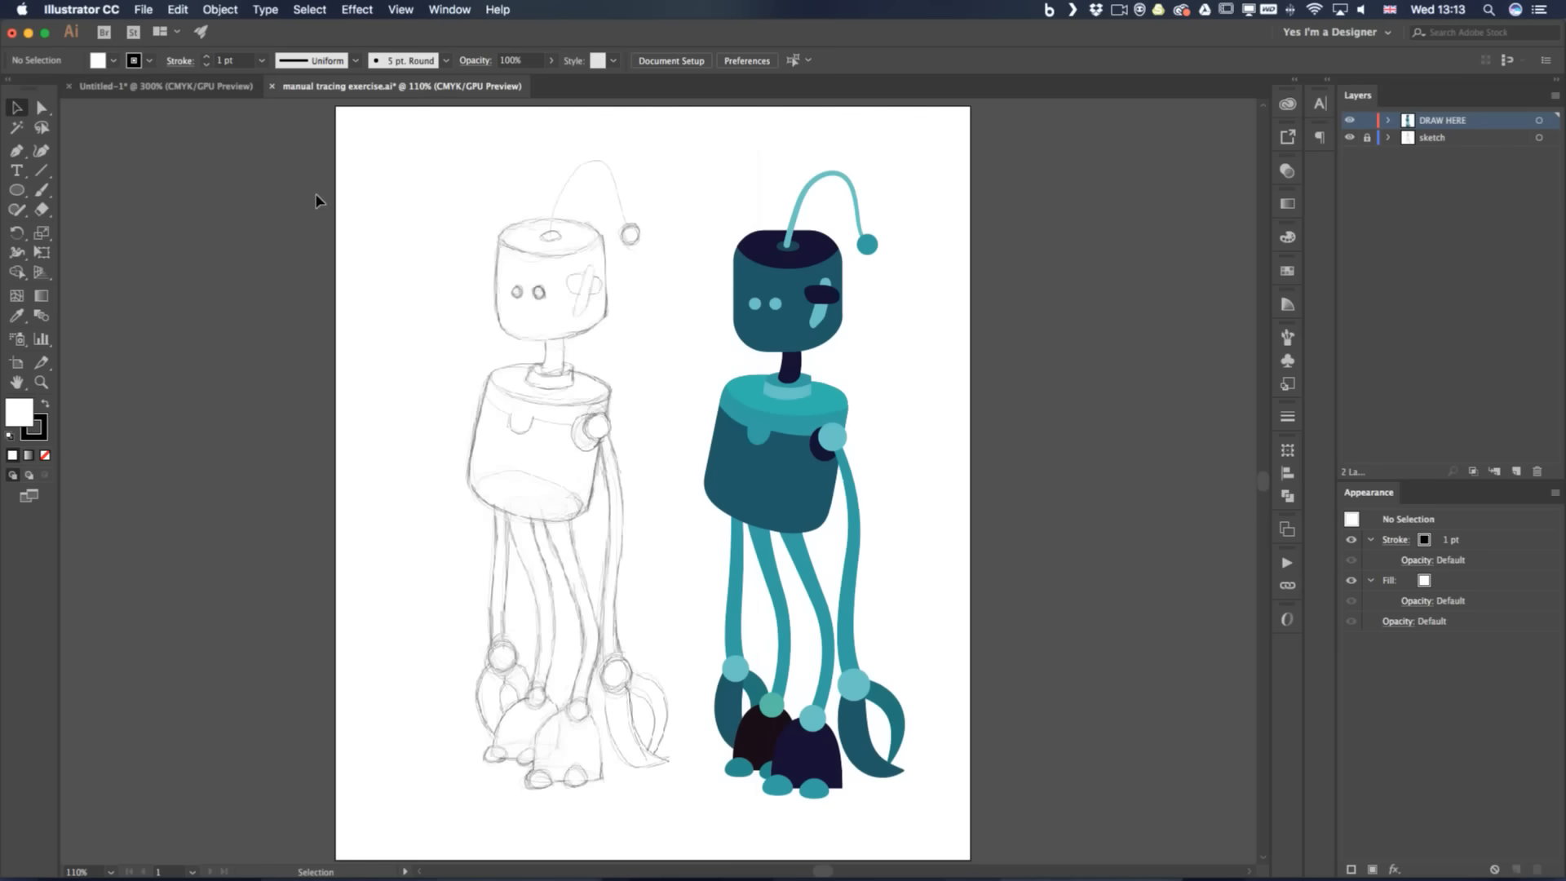
pyautogui.hscroll(-6, 1060, 326)
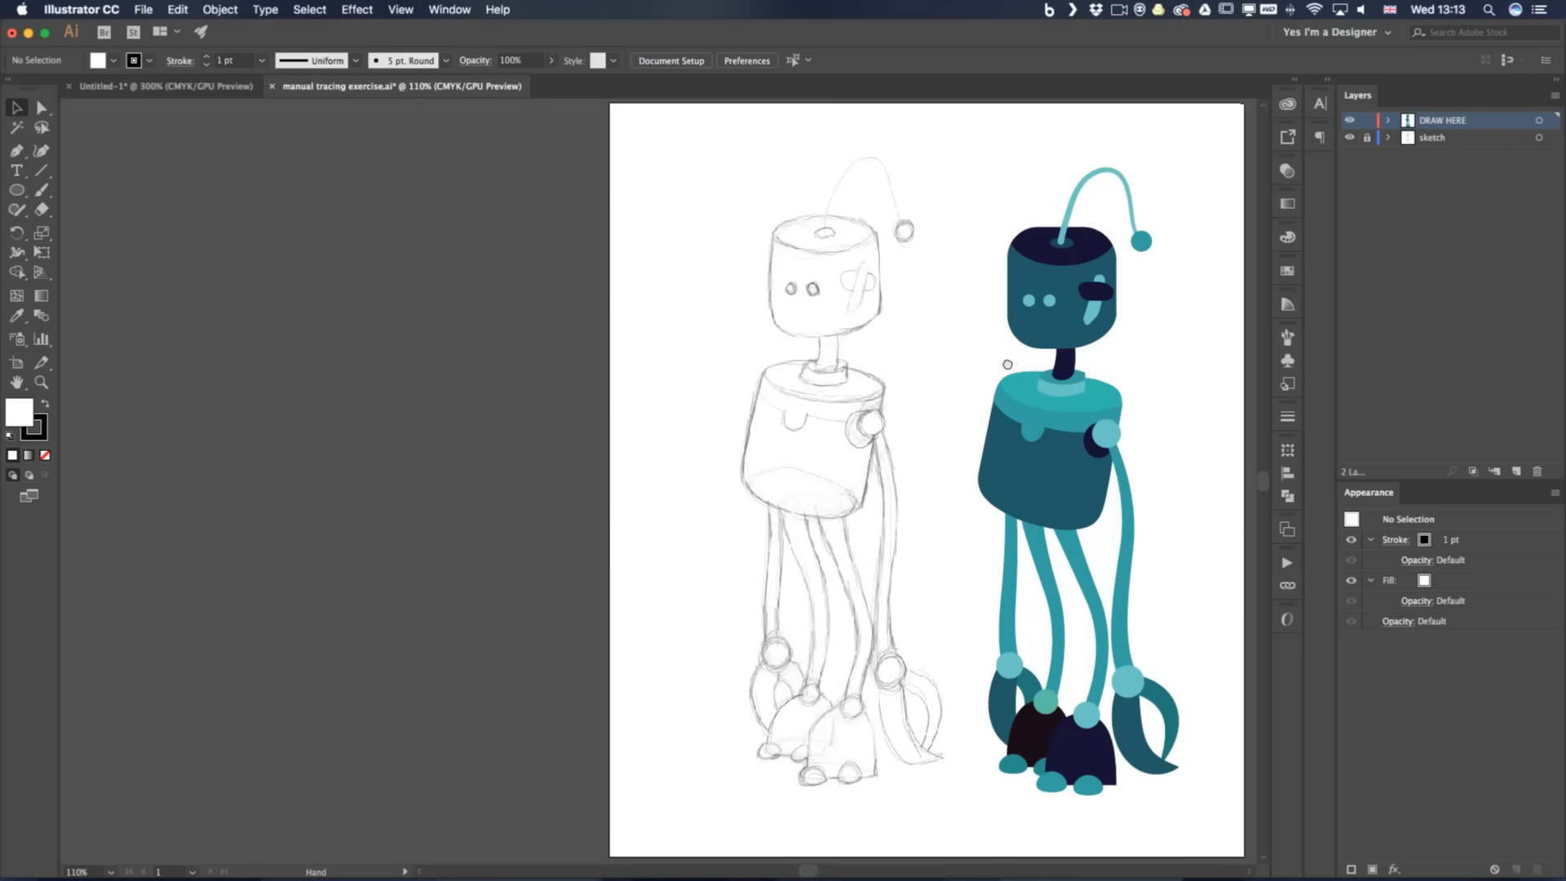
pyautogui.moveTo(1007, 365); pyautogui.dragTo(1015, 358)
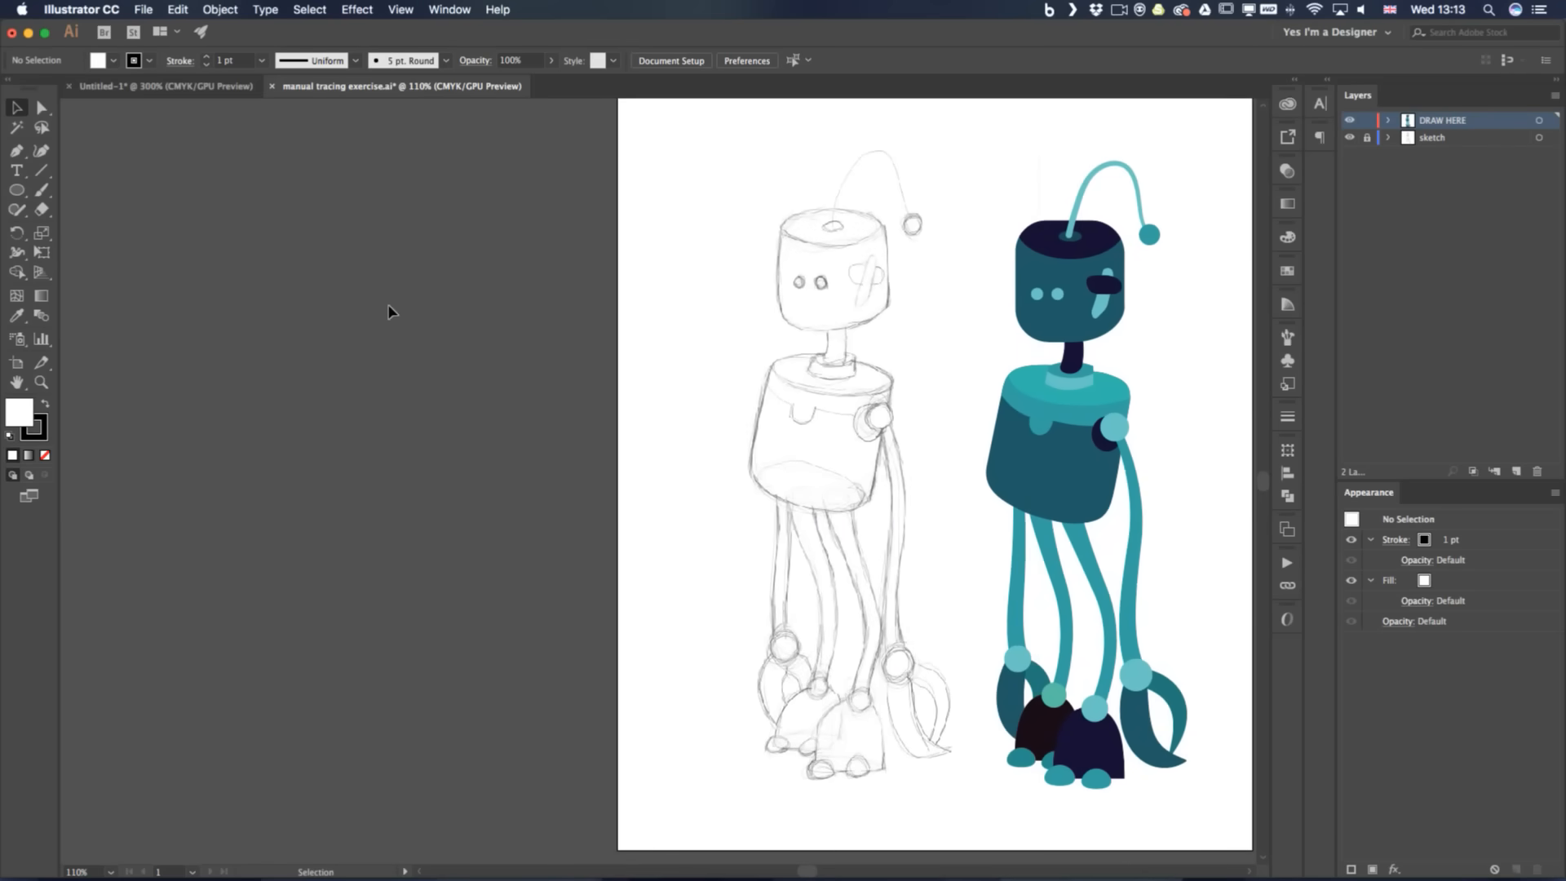
pyautogui.press('super+Tab')
# Add a blank landscape artboard to the left of the robot sketch's artboard
pyautogui.moveTo(554, 432)
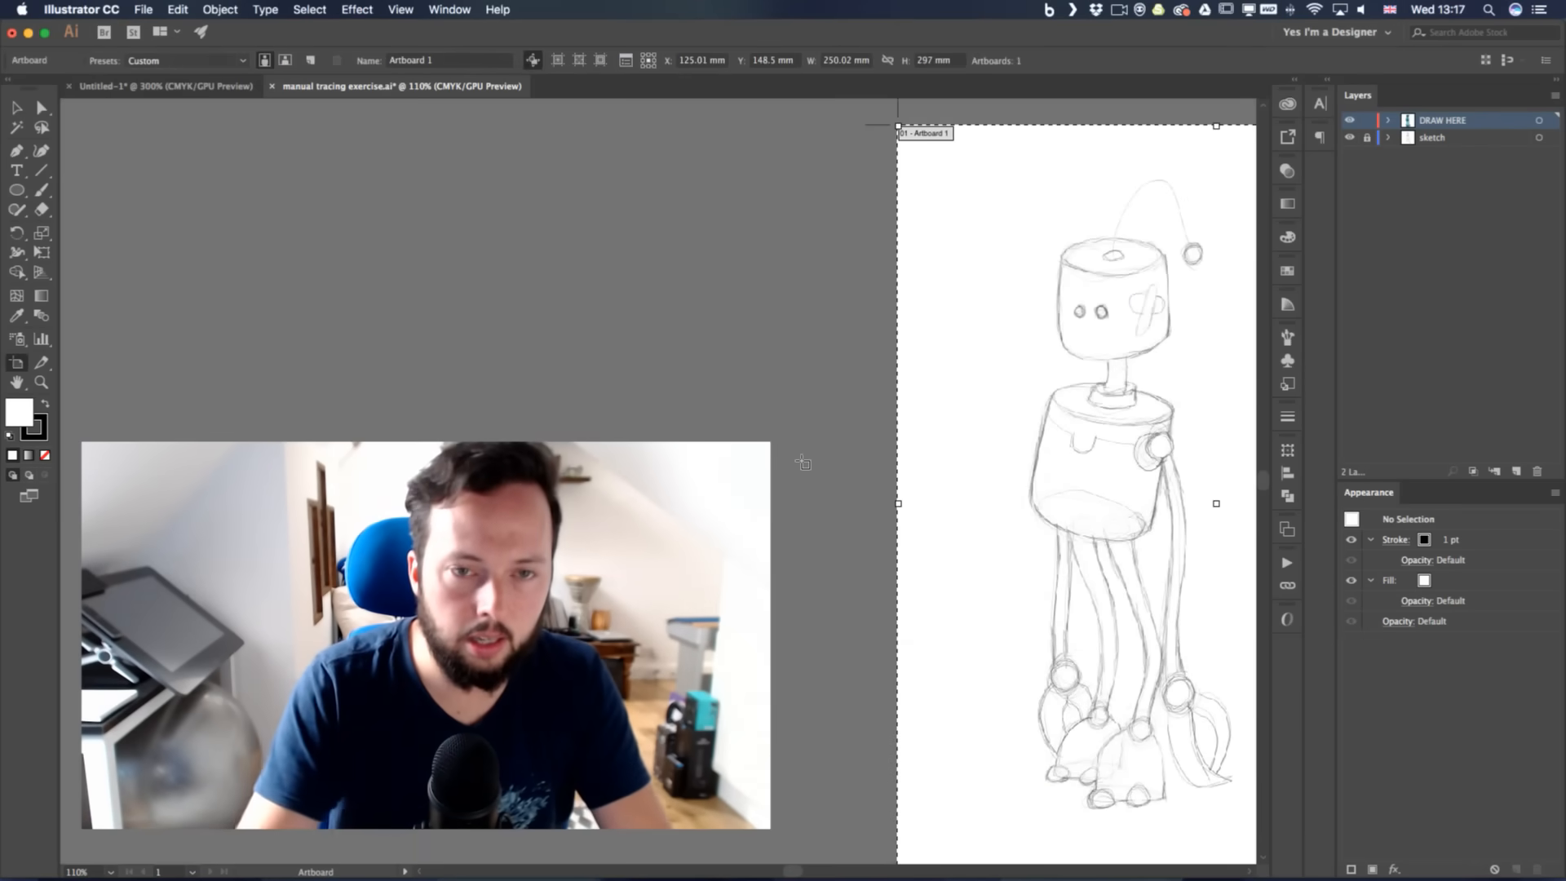
pyautogui.moveTo(253, 159); pyautogui.dragTo(784, 609)
pyautogui.press('v')
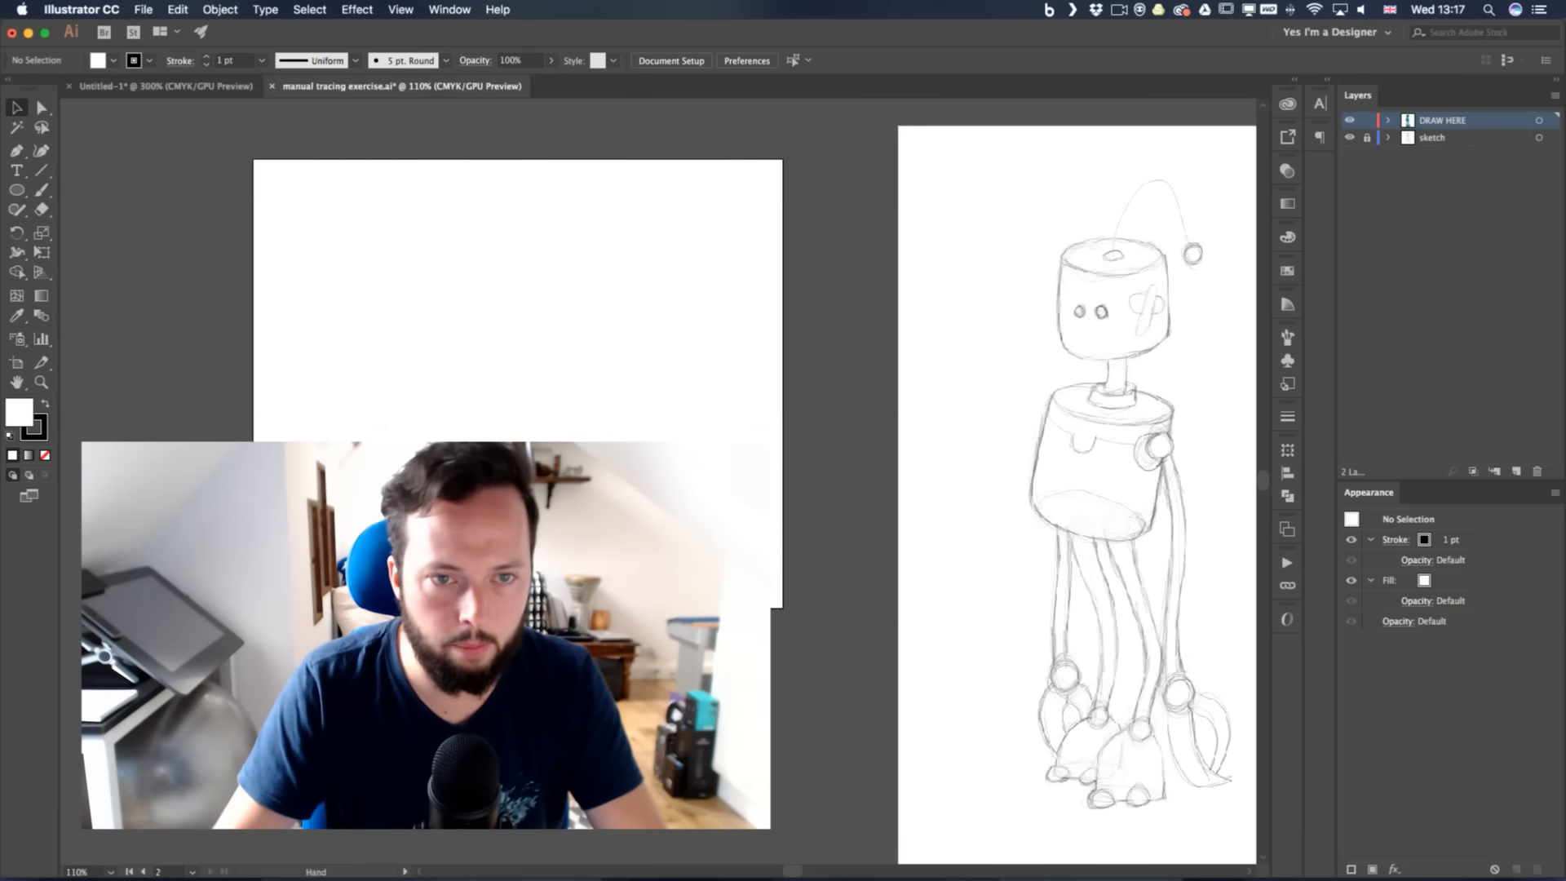
# Draw a circle about 62 mm in diameter on the new artboard
pyautogui.moveTo(645, 484); pyautogui.dragTo(587, 412)
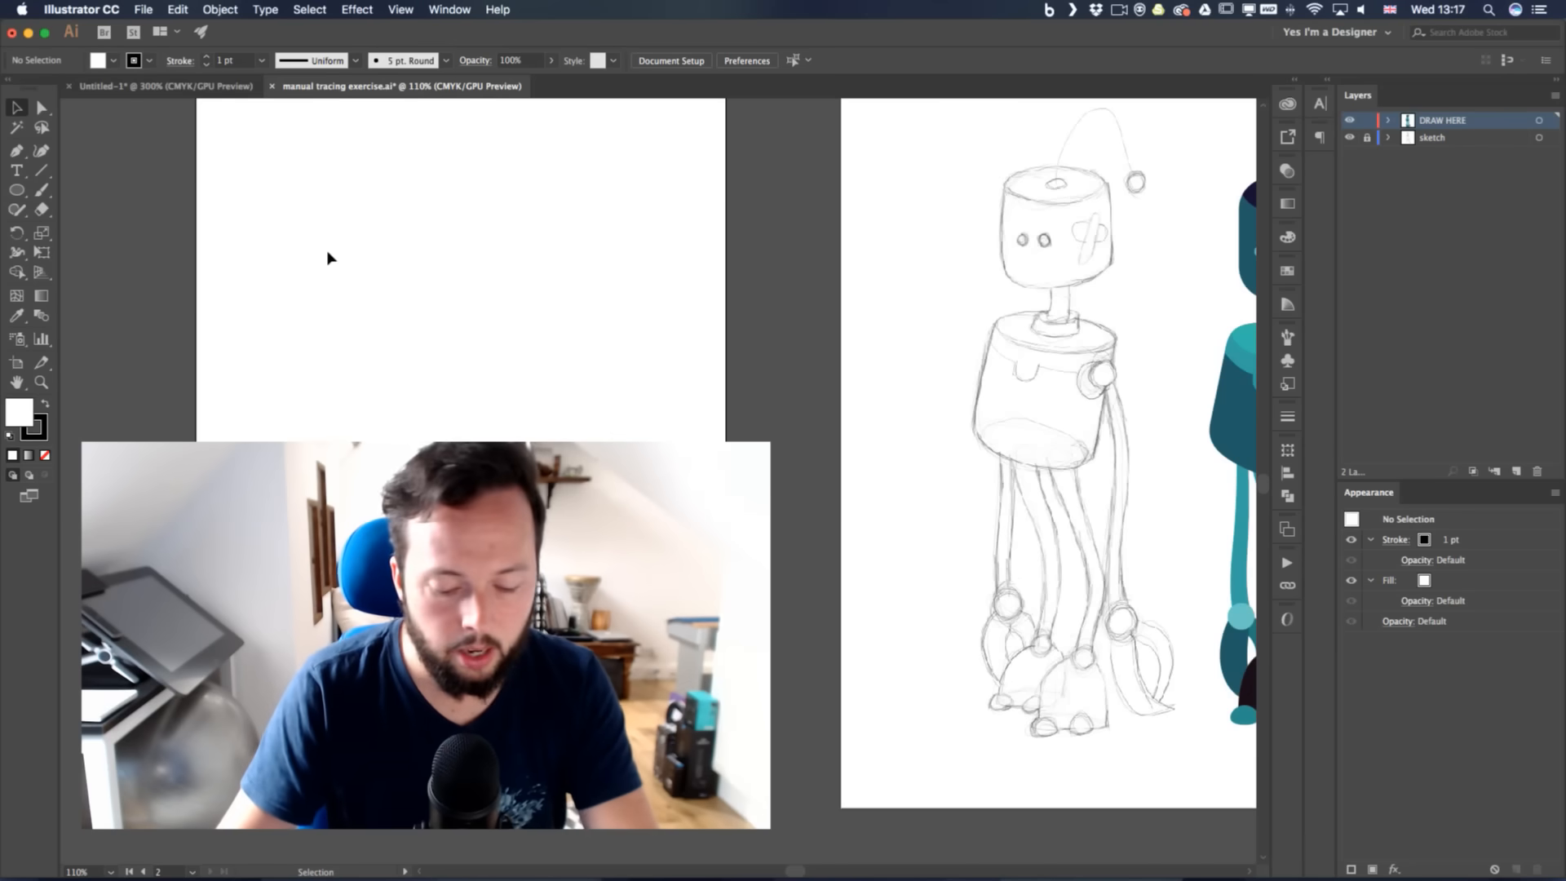
pyautogui.press('l')
pyautogui.moveTo(256, 186); pyautogui.dragTo(414, 343)
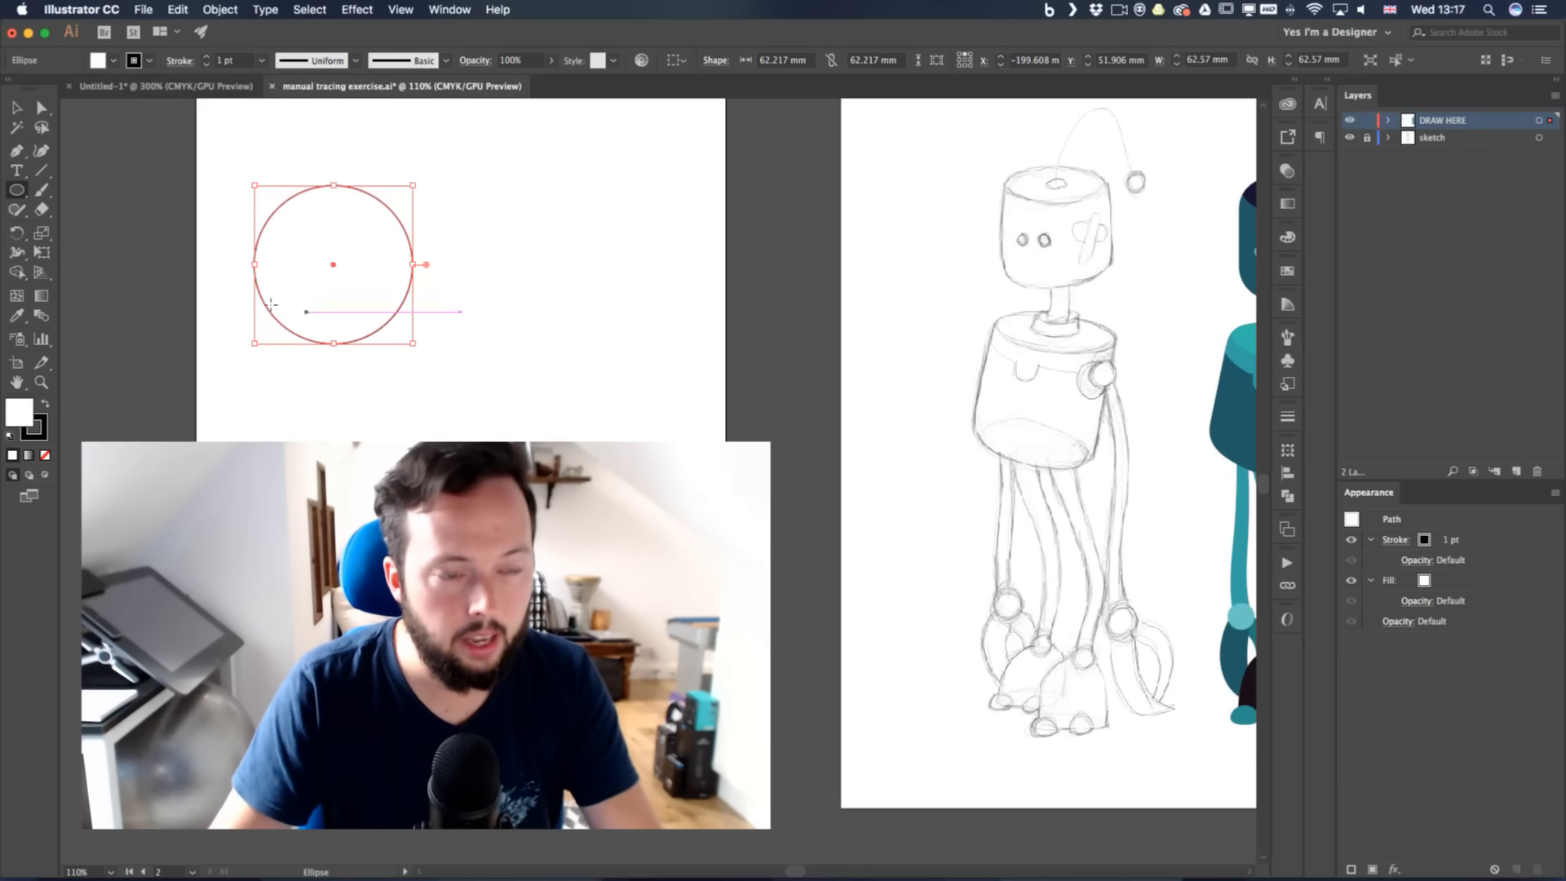
# Show the rulers and place a vertical guide just right of the circle
pyautogui.press('super+r')
pyautogui.moveTo(71, 277); pyautogui.dragTo(446, 280)
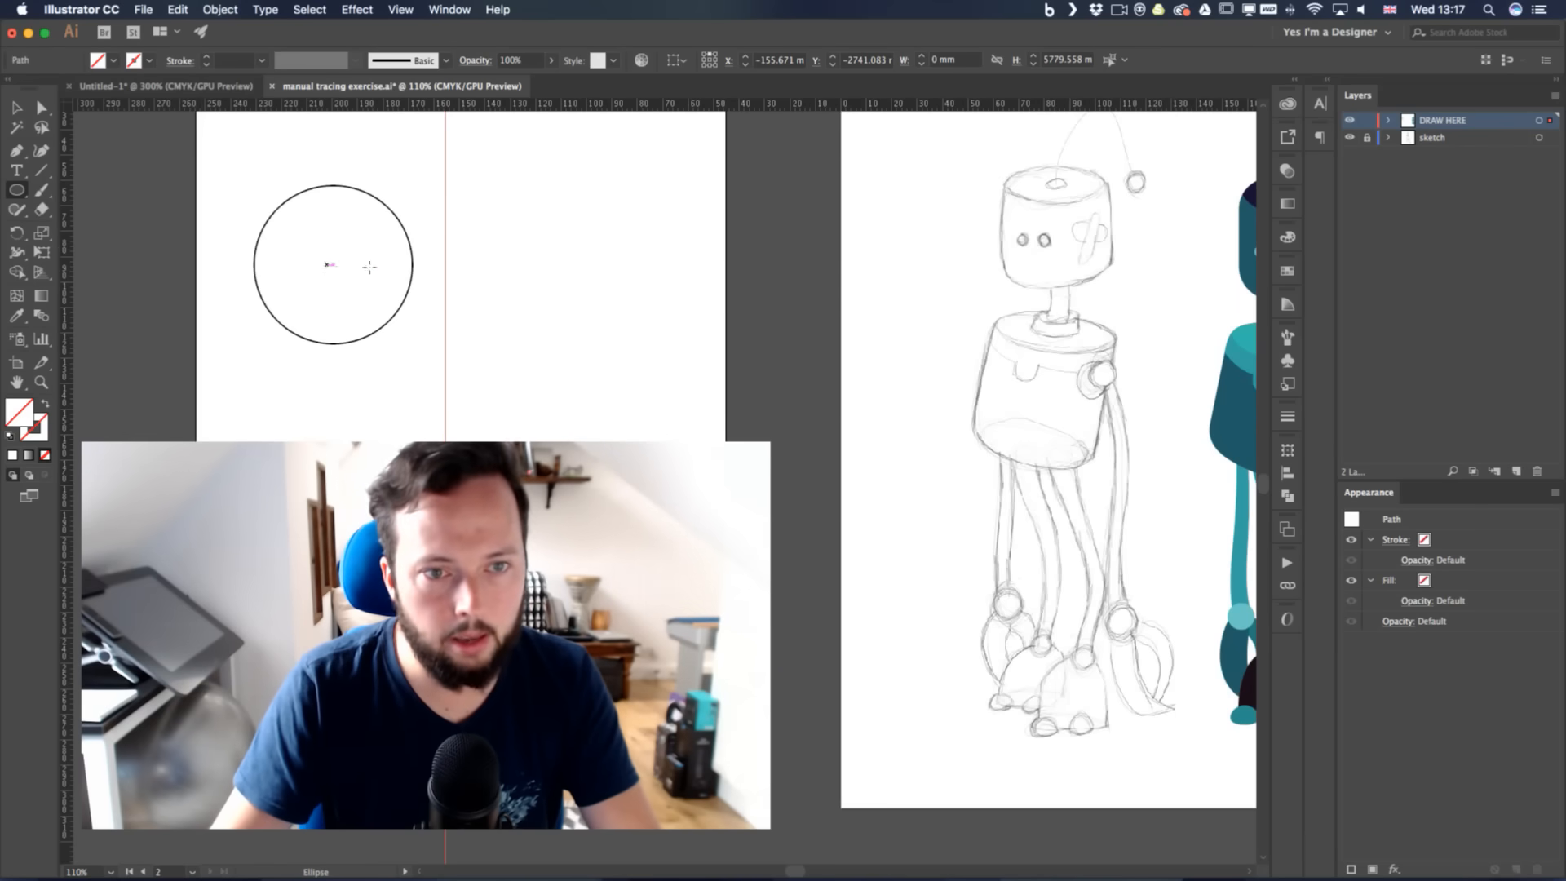
pyautogui.press('v')
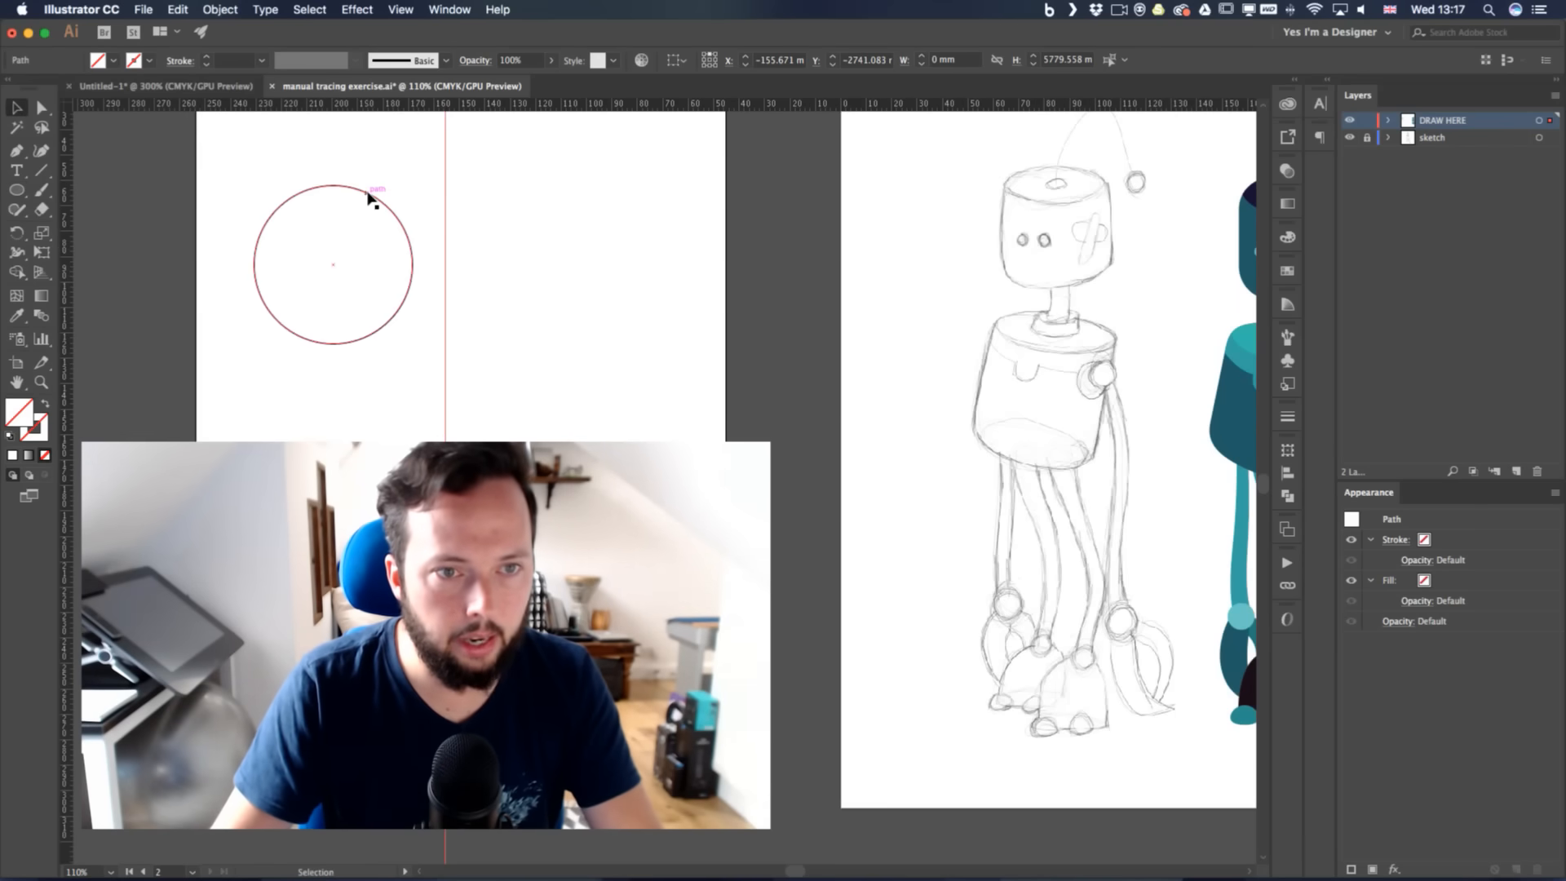
# Reflect a copy of the circle across the vertical guide with the Reflect tool, keeping the original in place
pyautogui.click(373, 199)
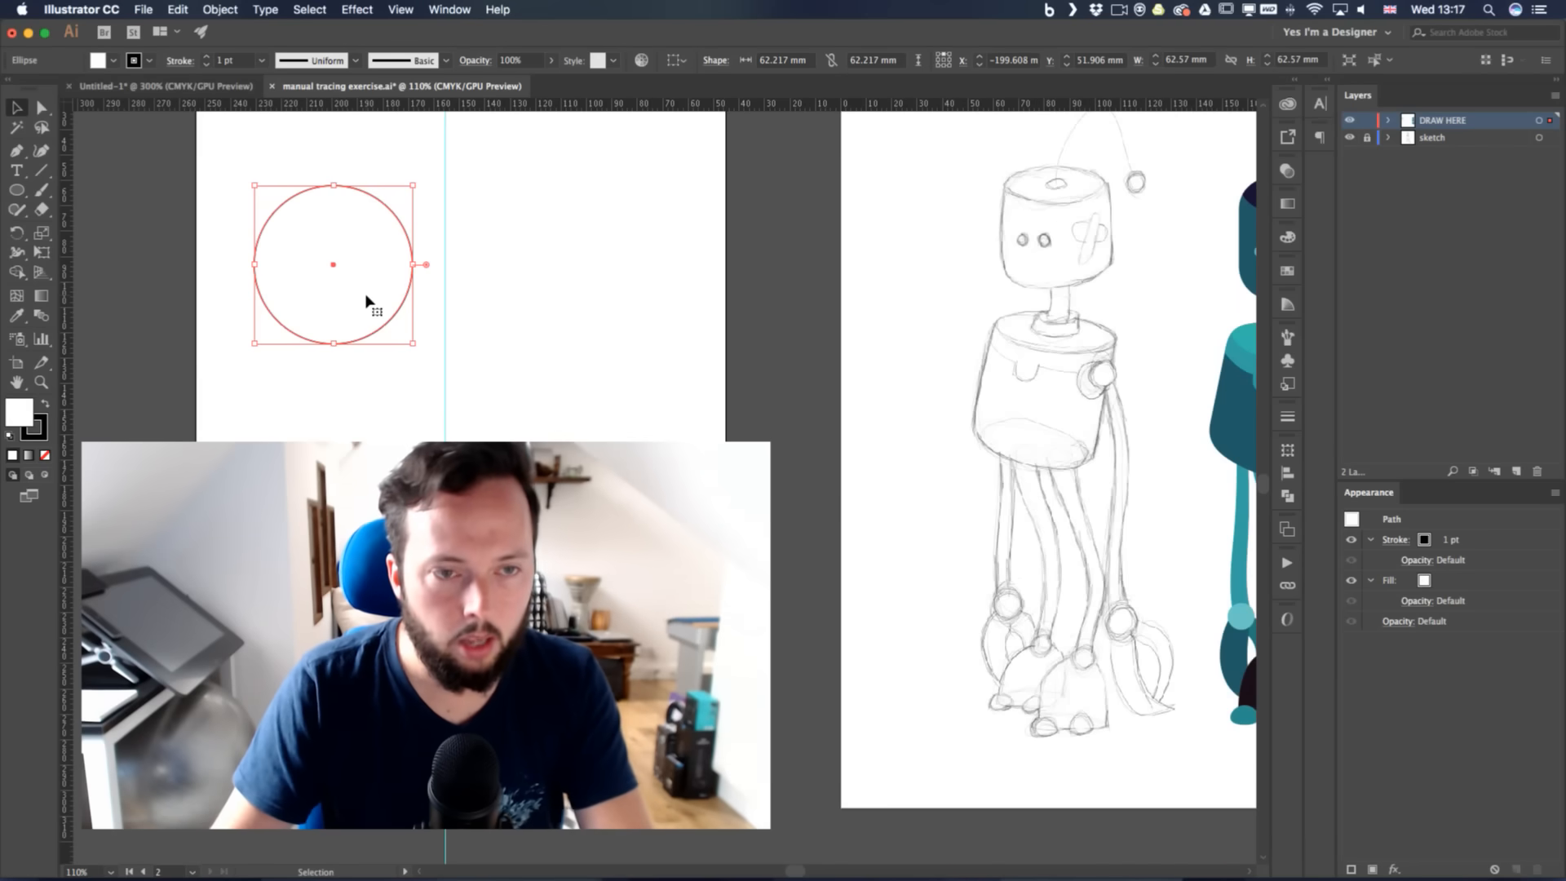
pyautogui.press('o')
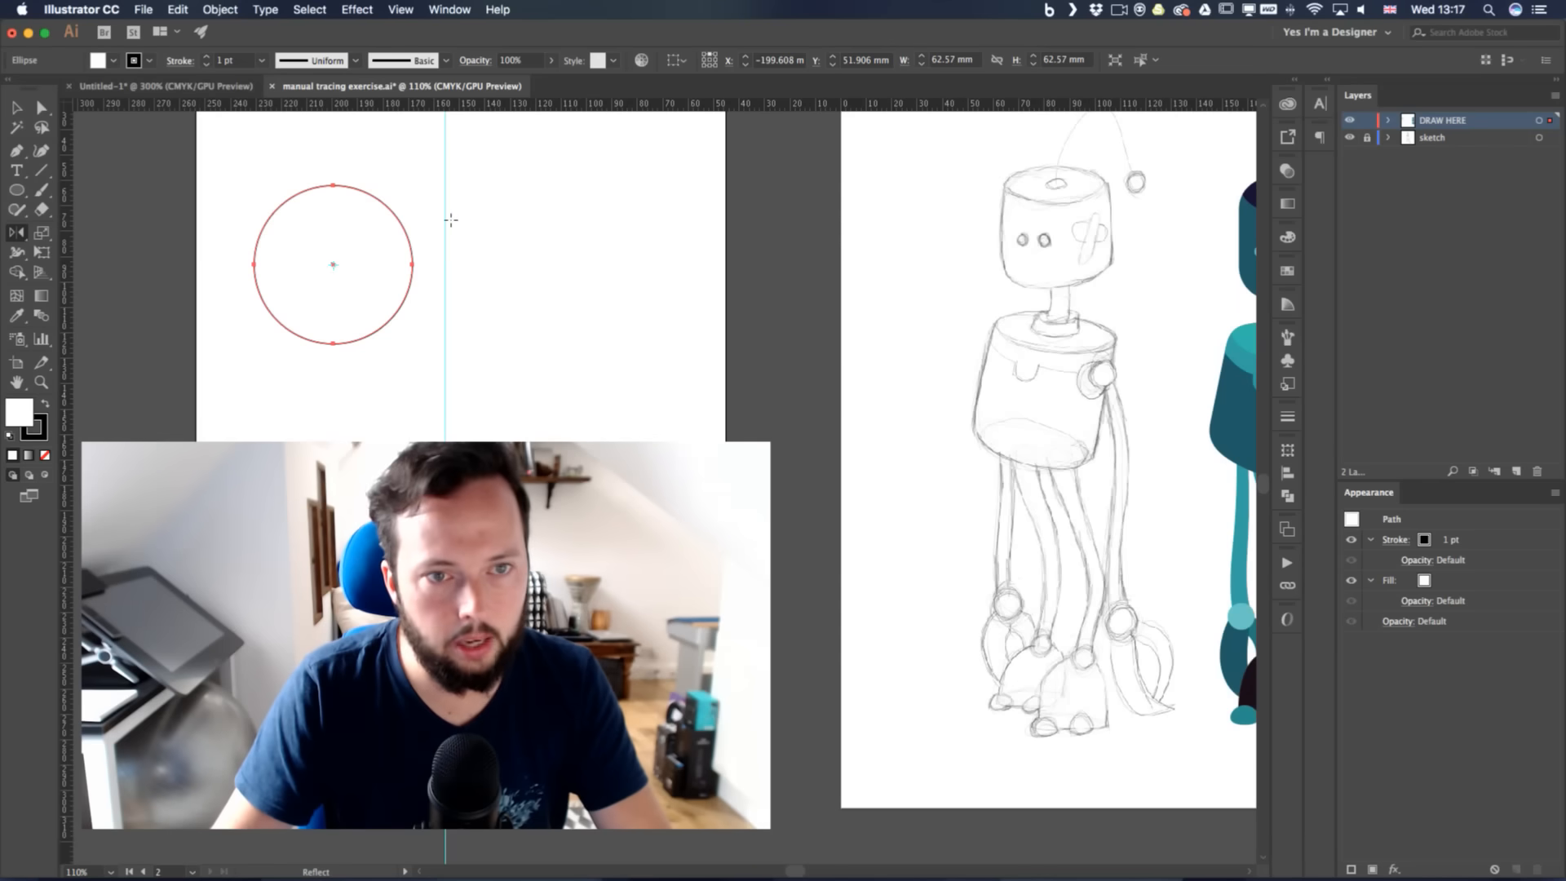
pyautogui.click(445, 218)
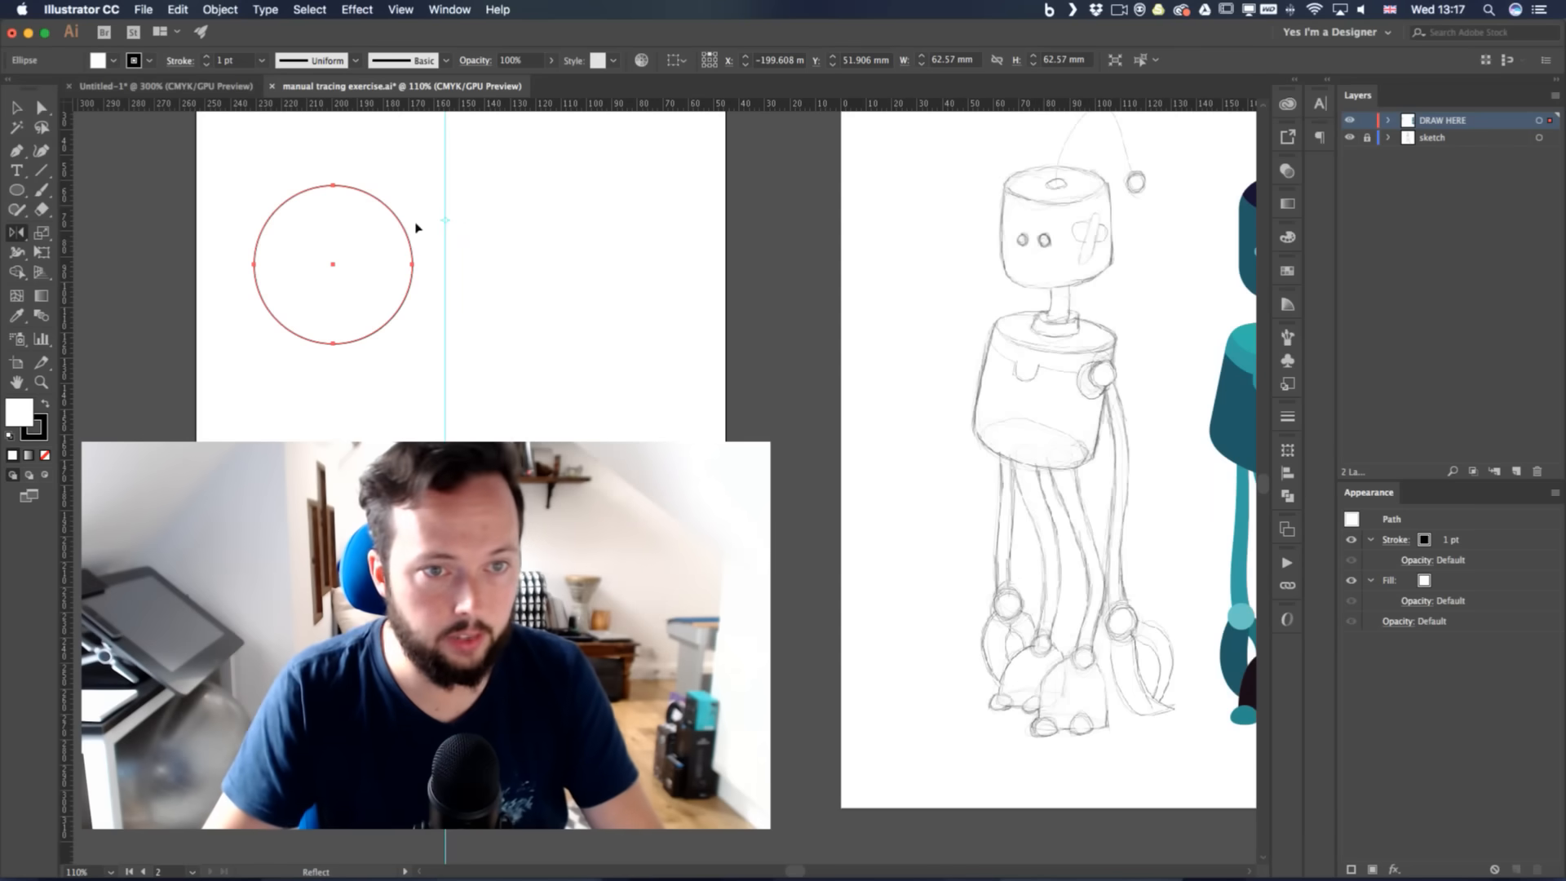
pyautogui.moveTo(385, 202); pyautogui.dragTo(651, 190)
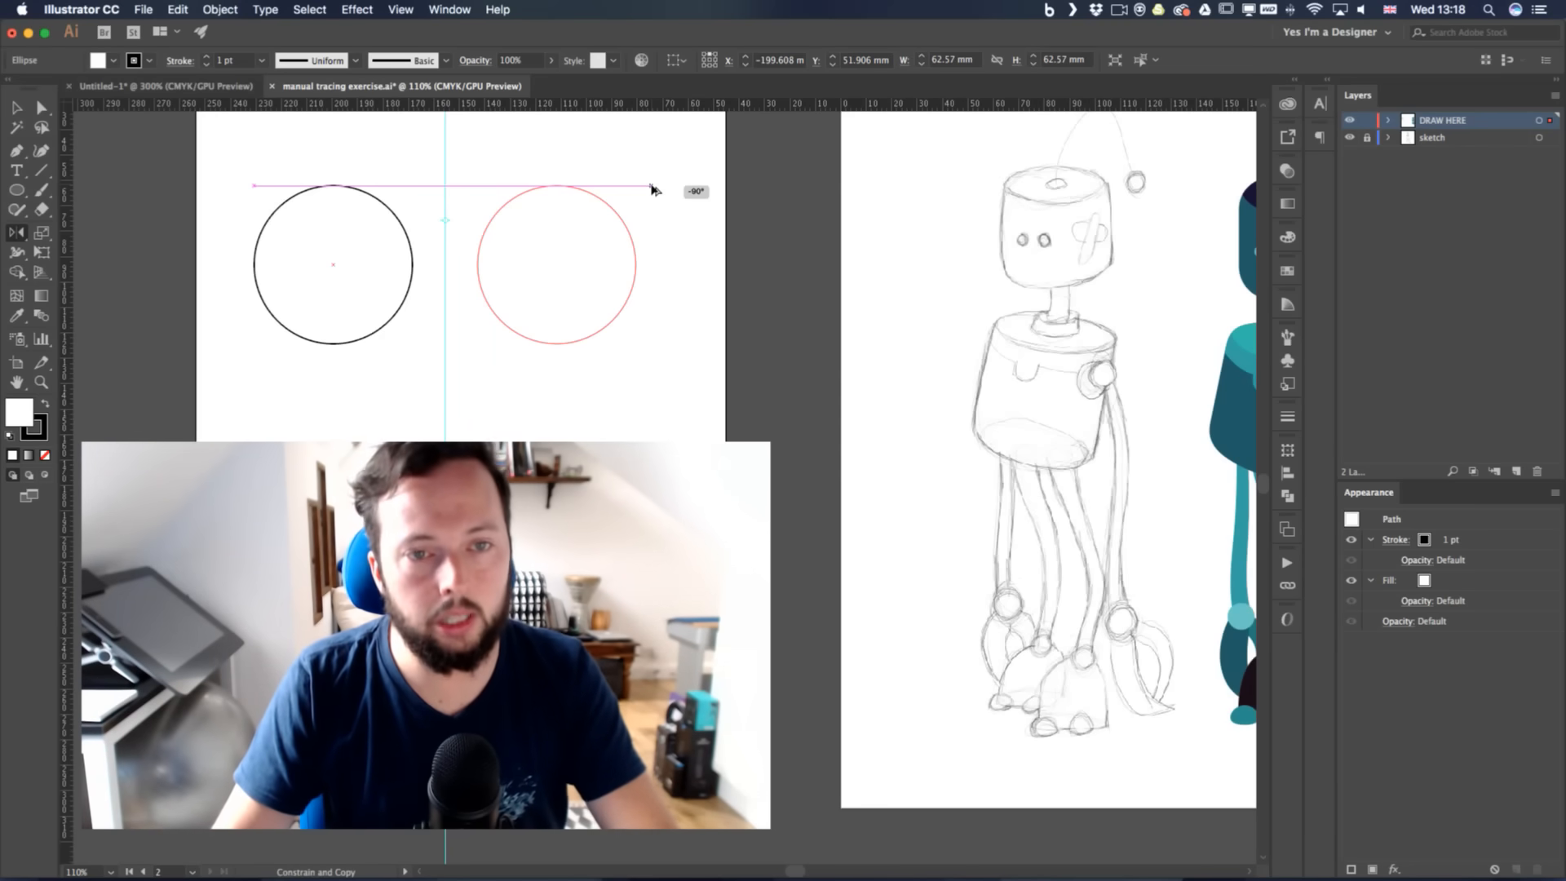
pyautogui.moveTo(651, 189); pyautogui.dragTo(652, 190)
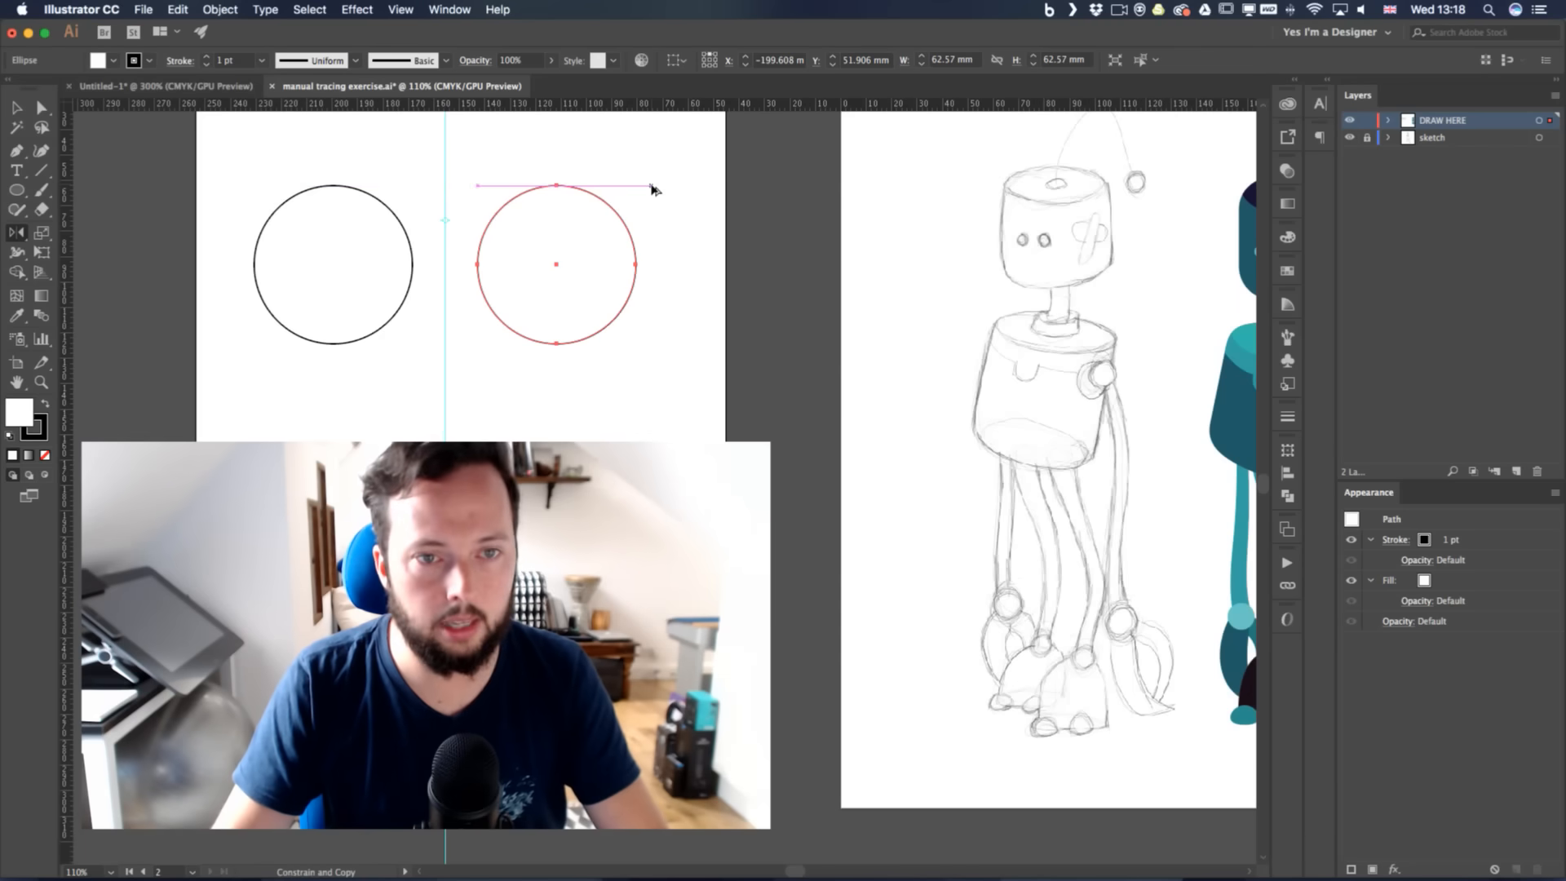
pyautogui.press('v')
pyautogui.click(706, 258)
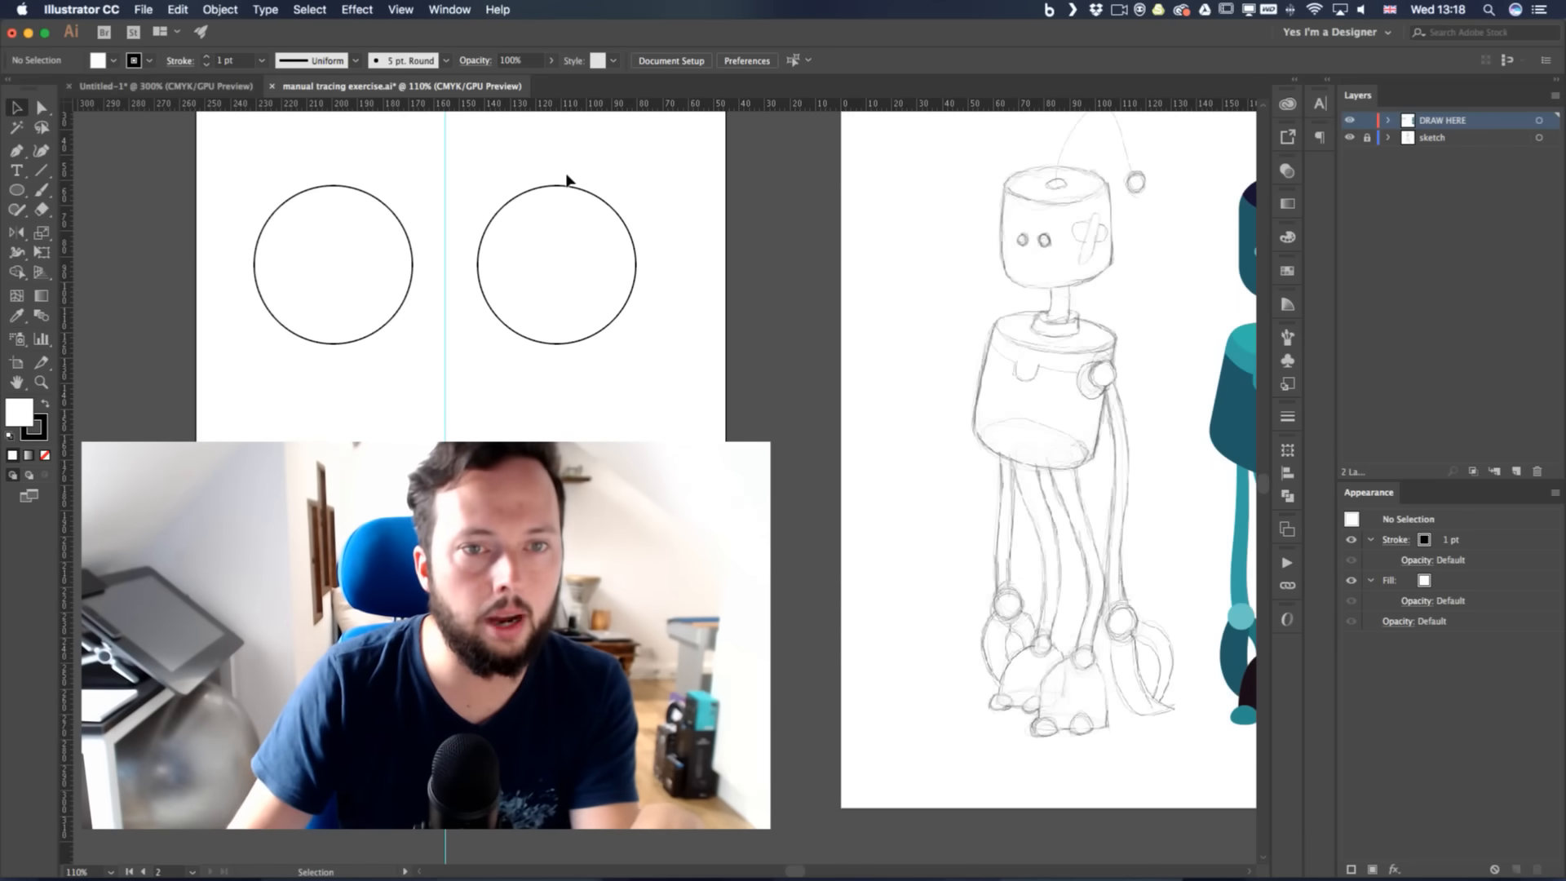
pyautogui.click(570, 221)
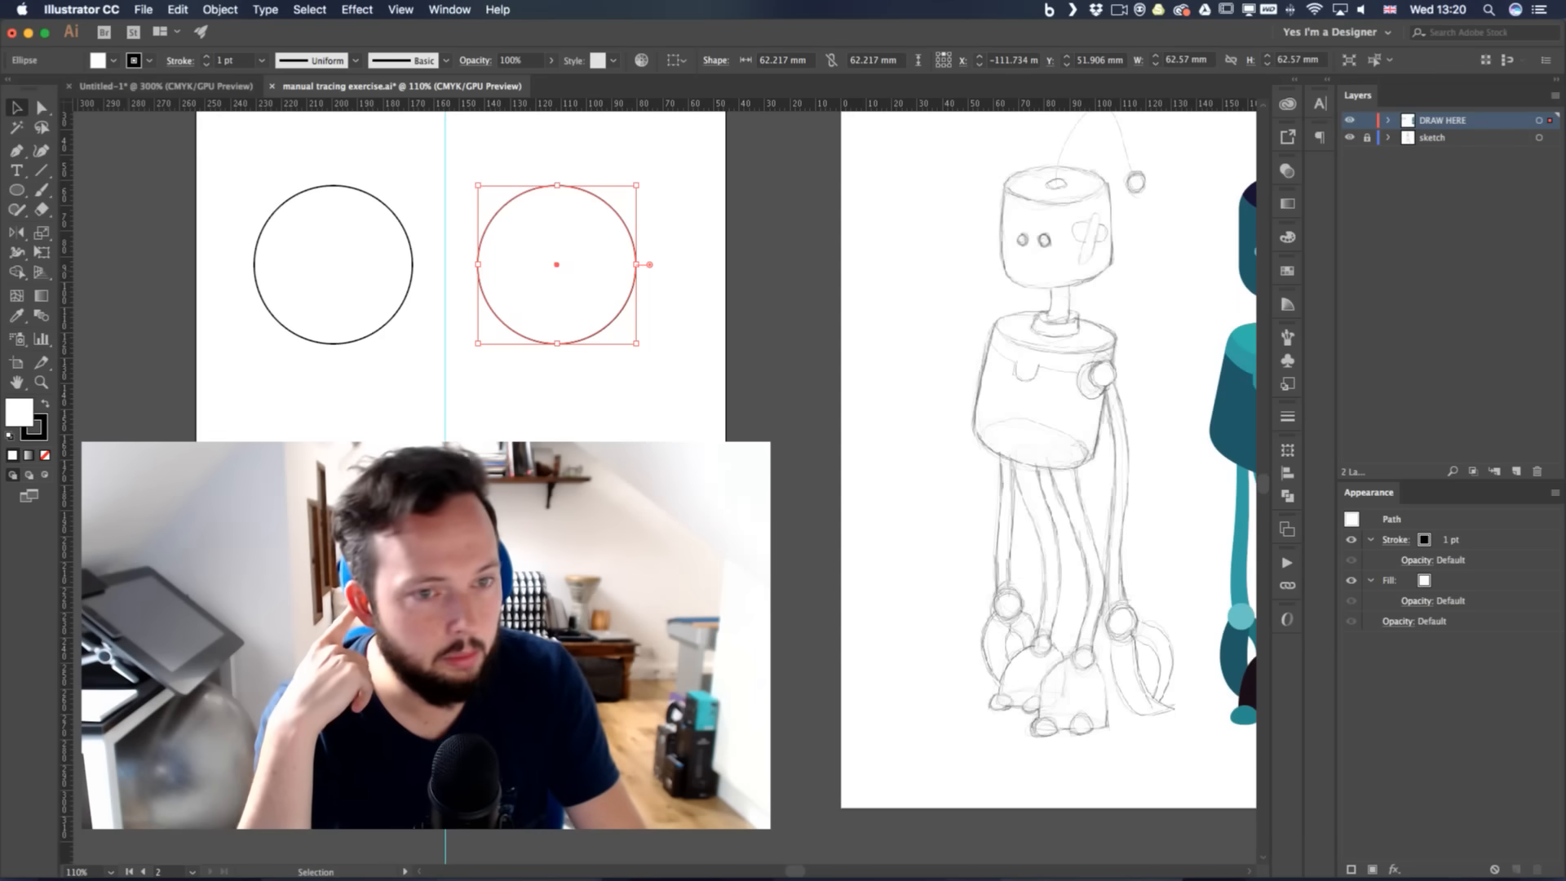
pyautogui.press('super+Tab')
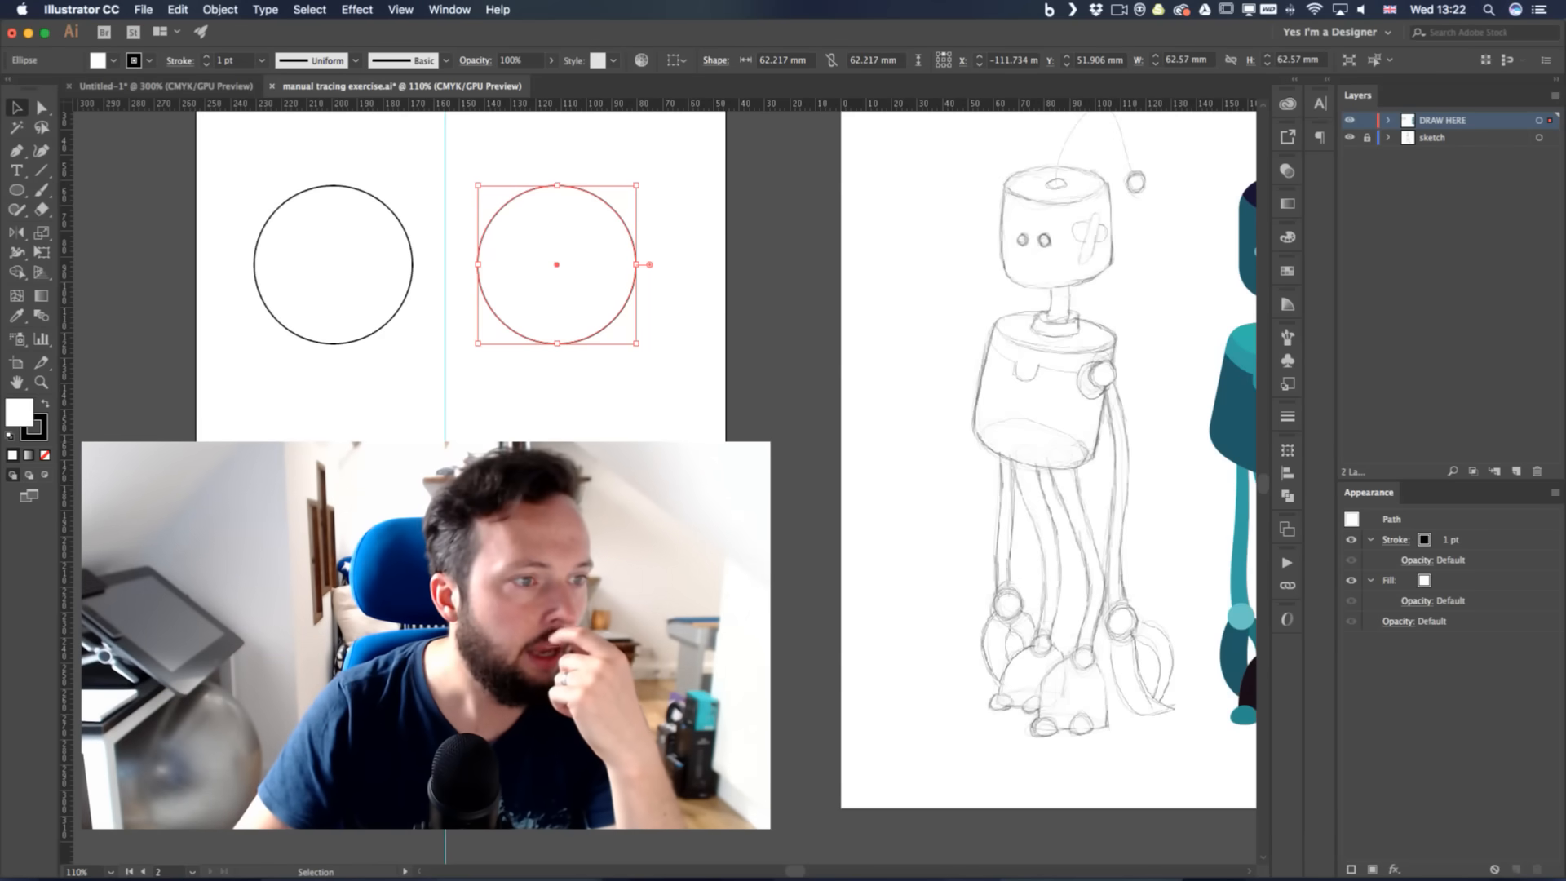
pyautogui.click(221, 256)
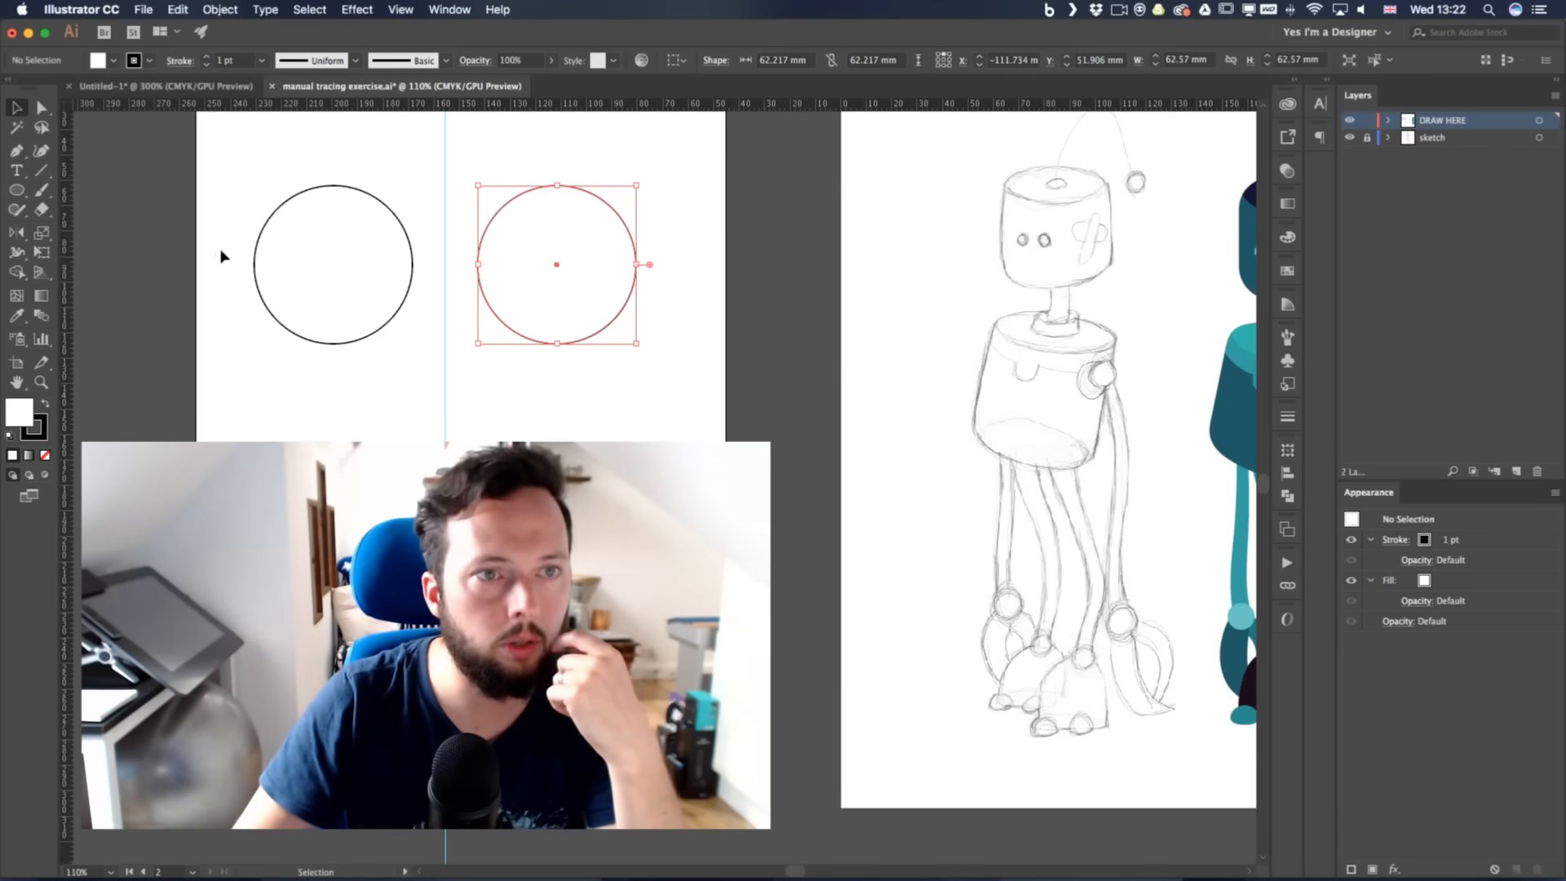
# Set the stroke of the circle left of the guide to 30 pt and expand its live shape into a path
pyautogui.moveTo(228, 141); pyautogui.dragTo(394, 347)
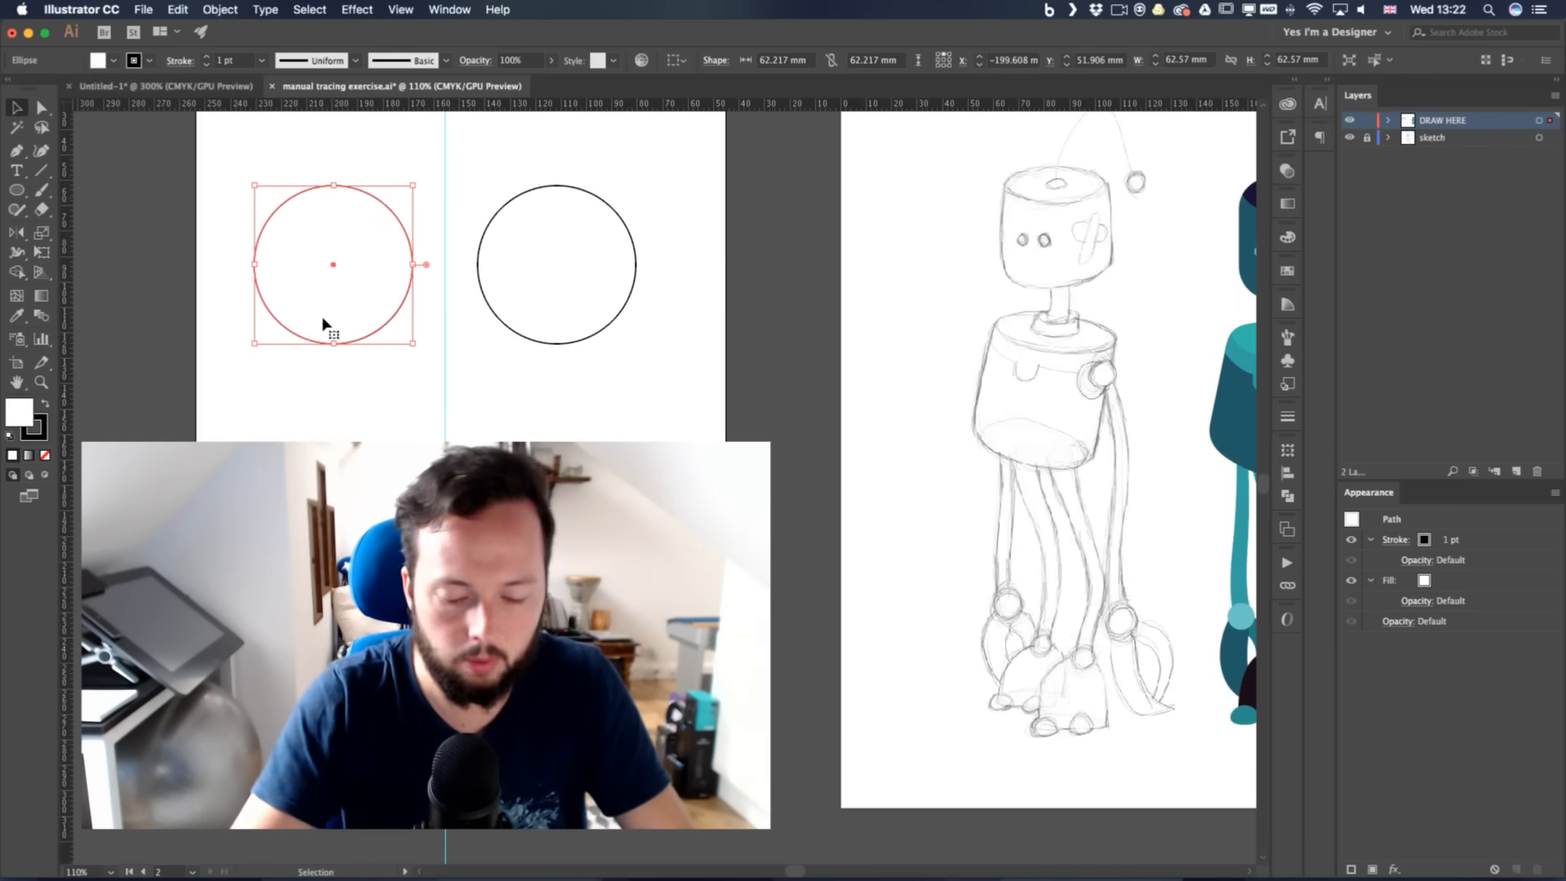
pyautogui.click(209, 60)
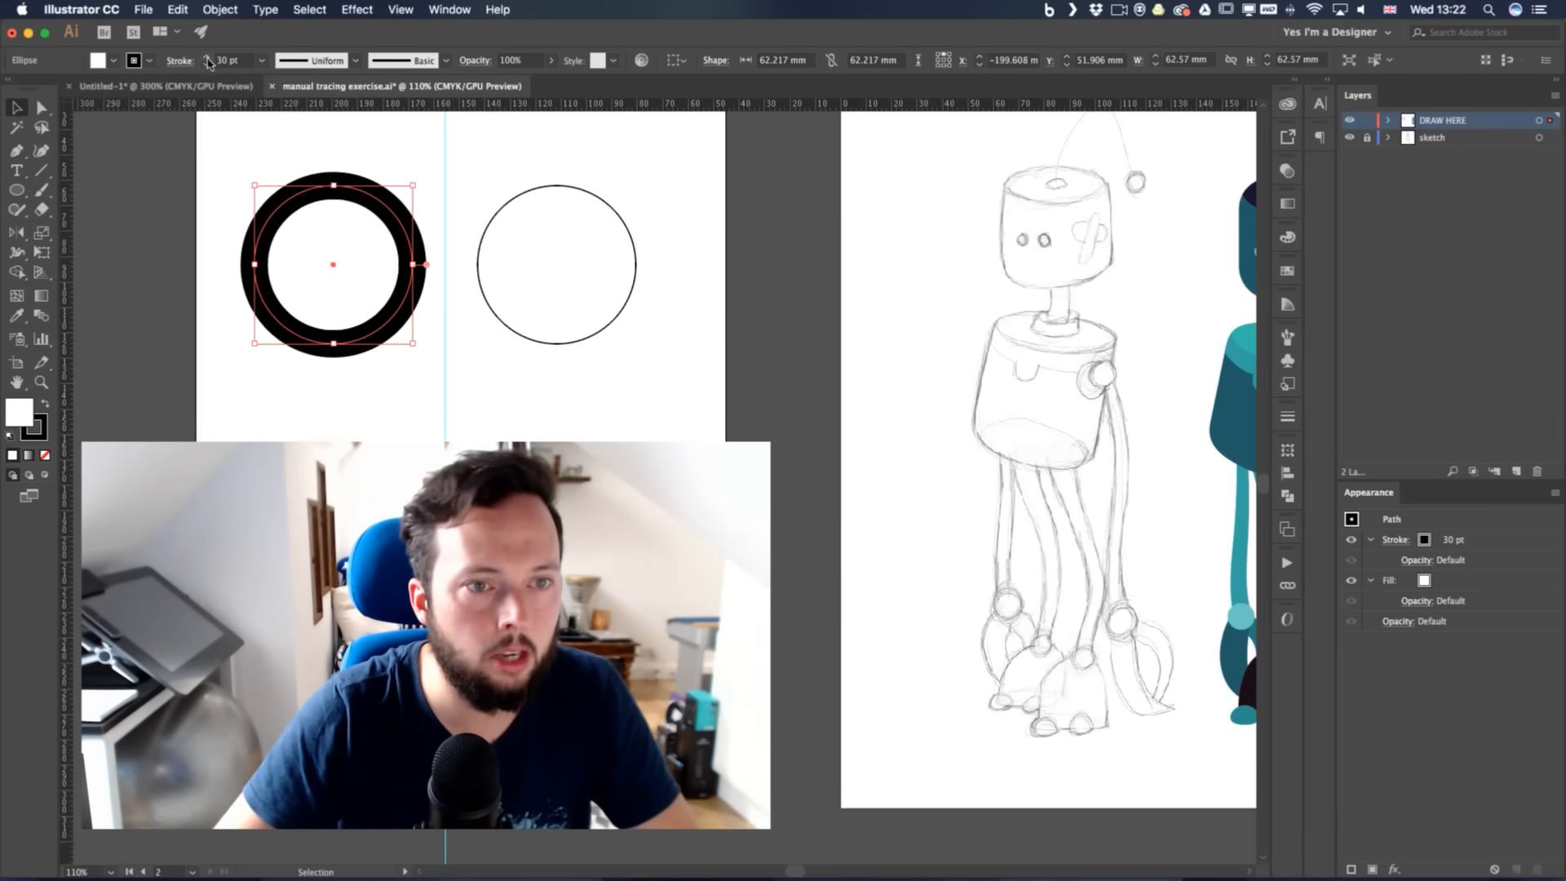
pyautogui.click(201, 8)
pyautogui.moveTo(244, 372)
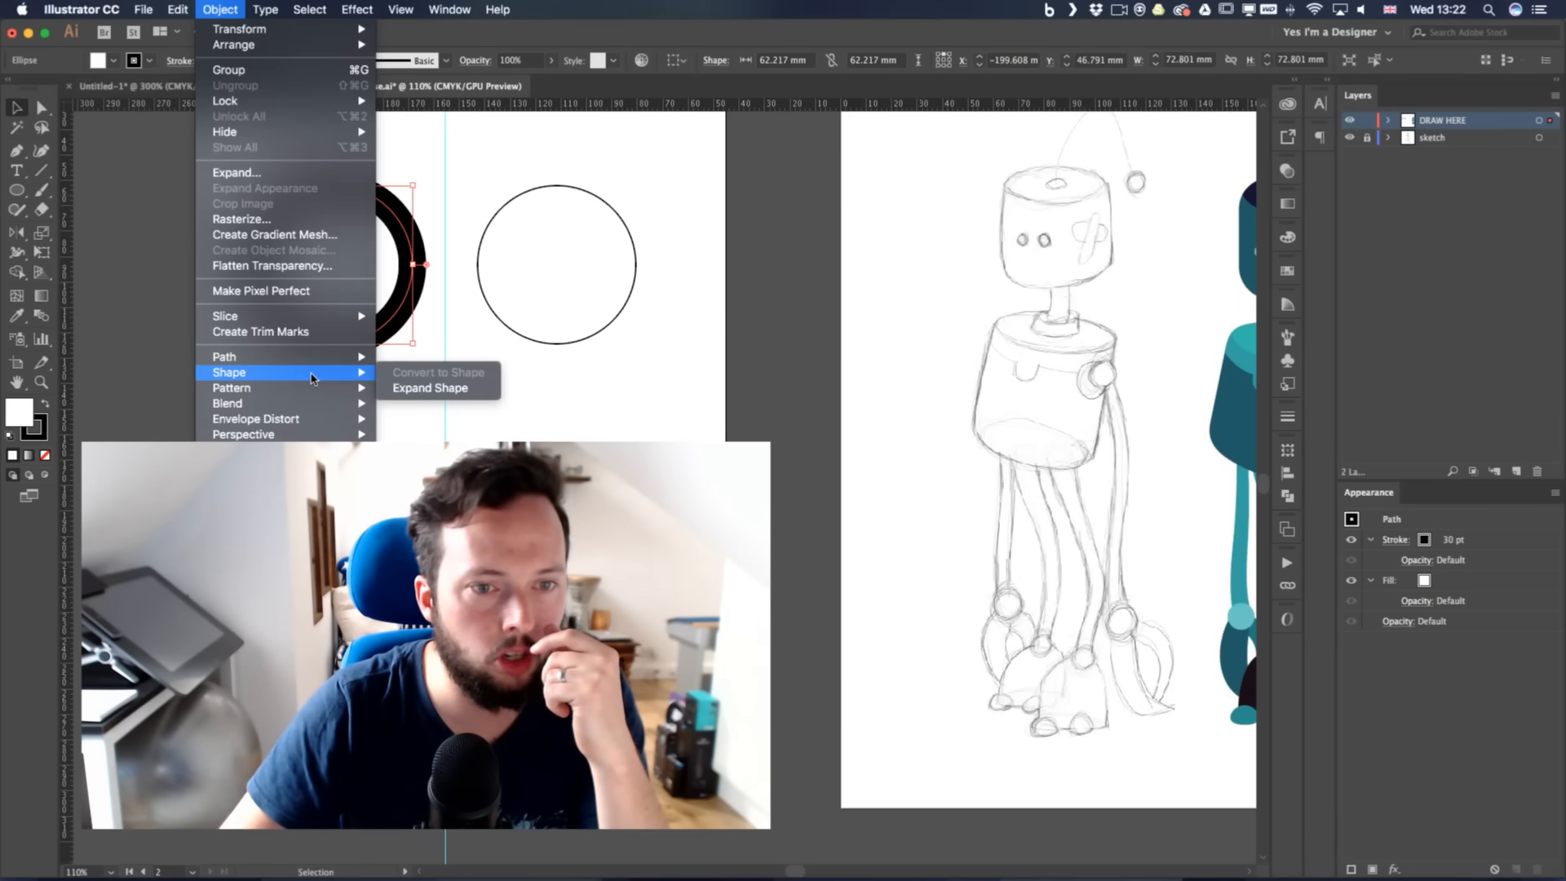
pyautogui.click(472, 388)
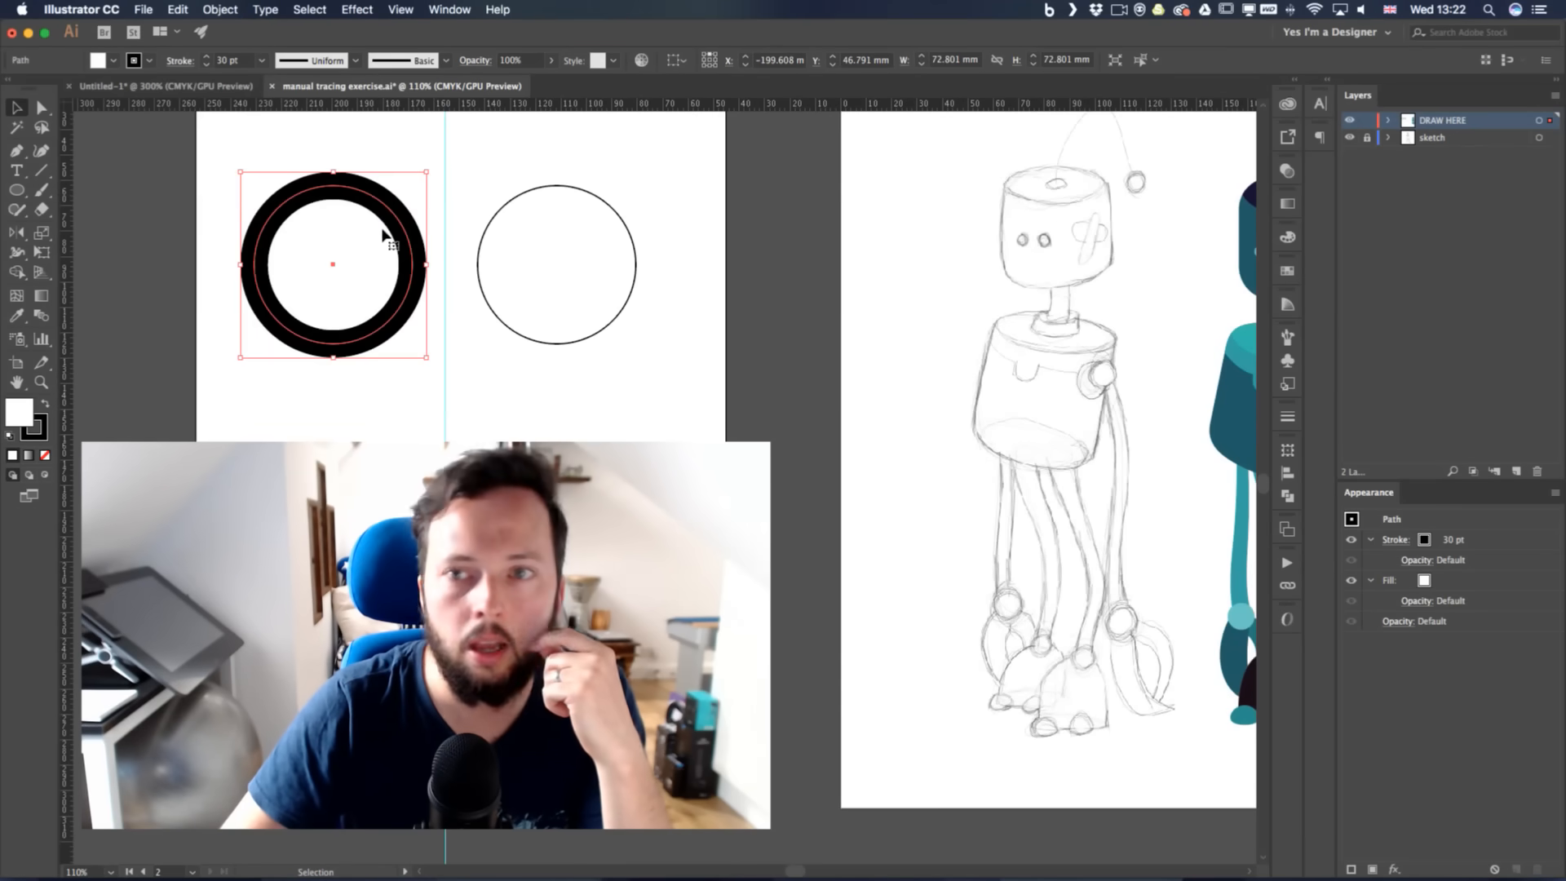
pyautogui.click(447, 225)
pyautogui.click(420, 261)
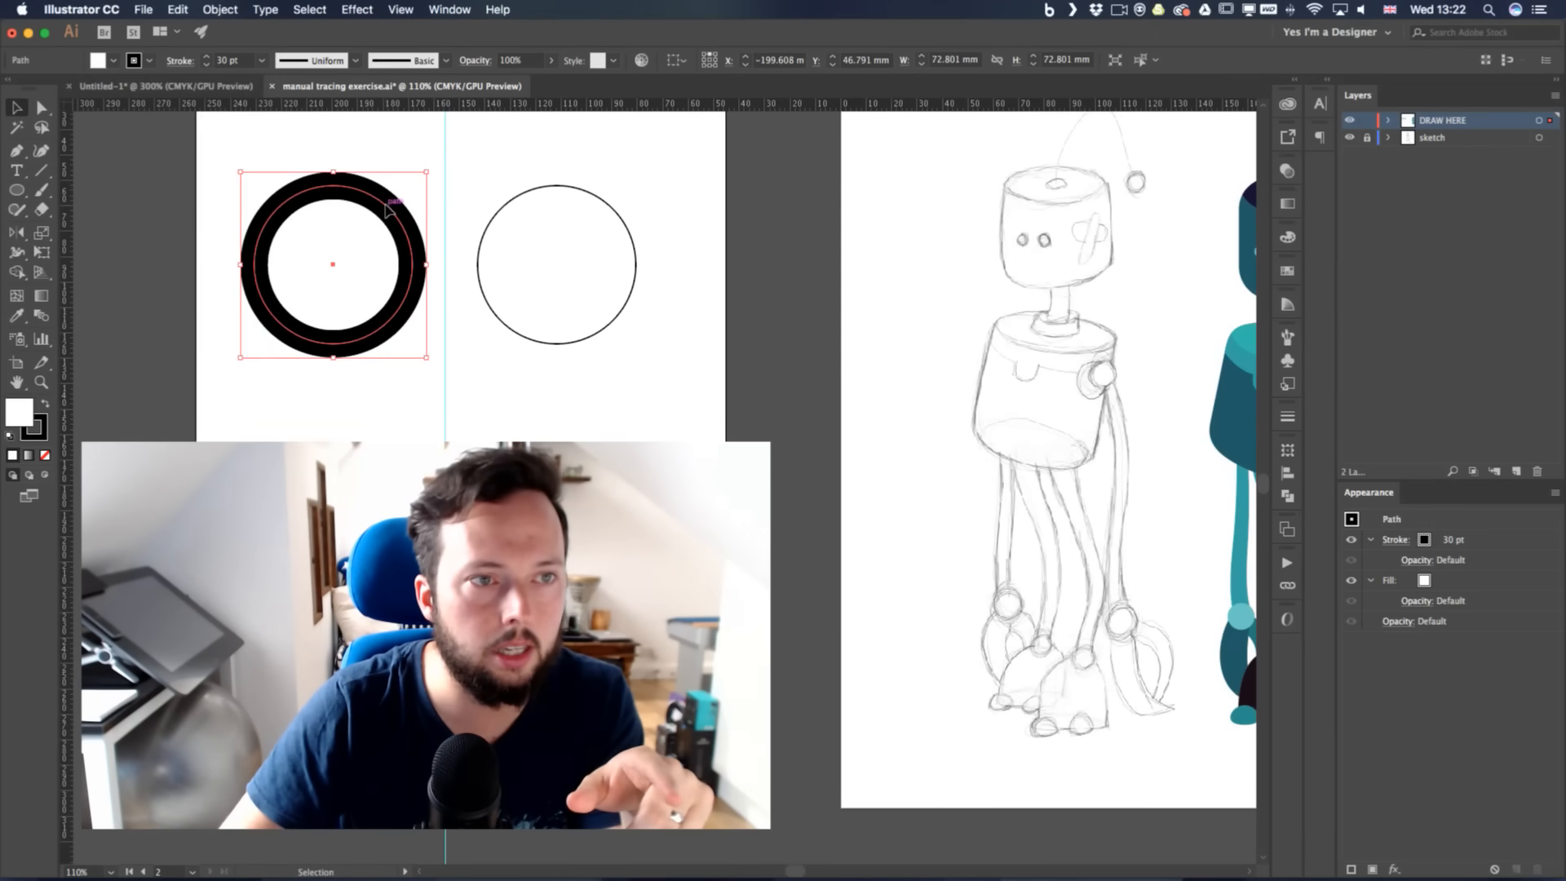
# Delete the thick-stroked circle and its mirrored copy from the practice artboard
pyautogui.moveTo(389, 209); pyautogui.dragTo(383, 294)
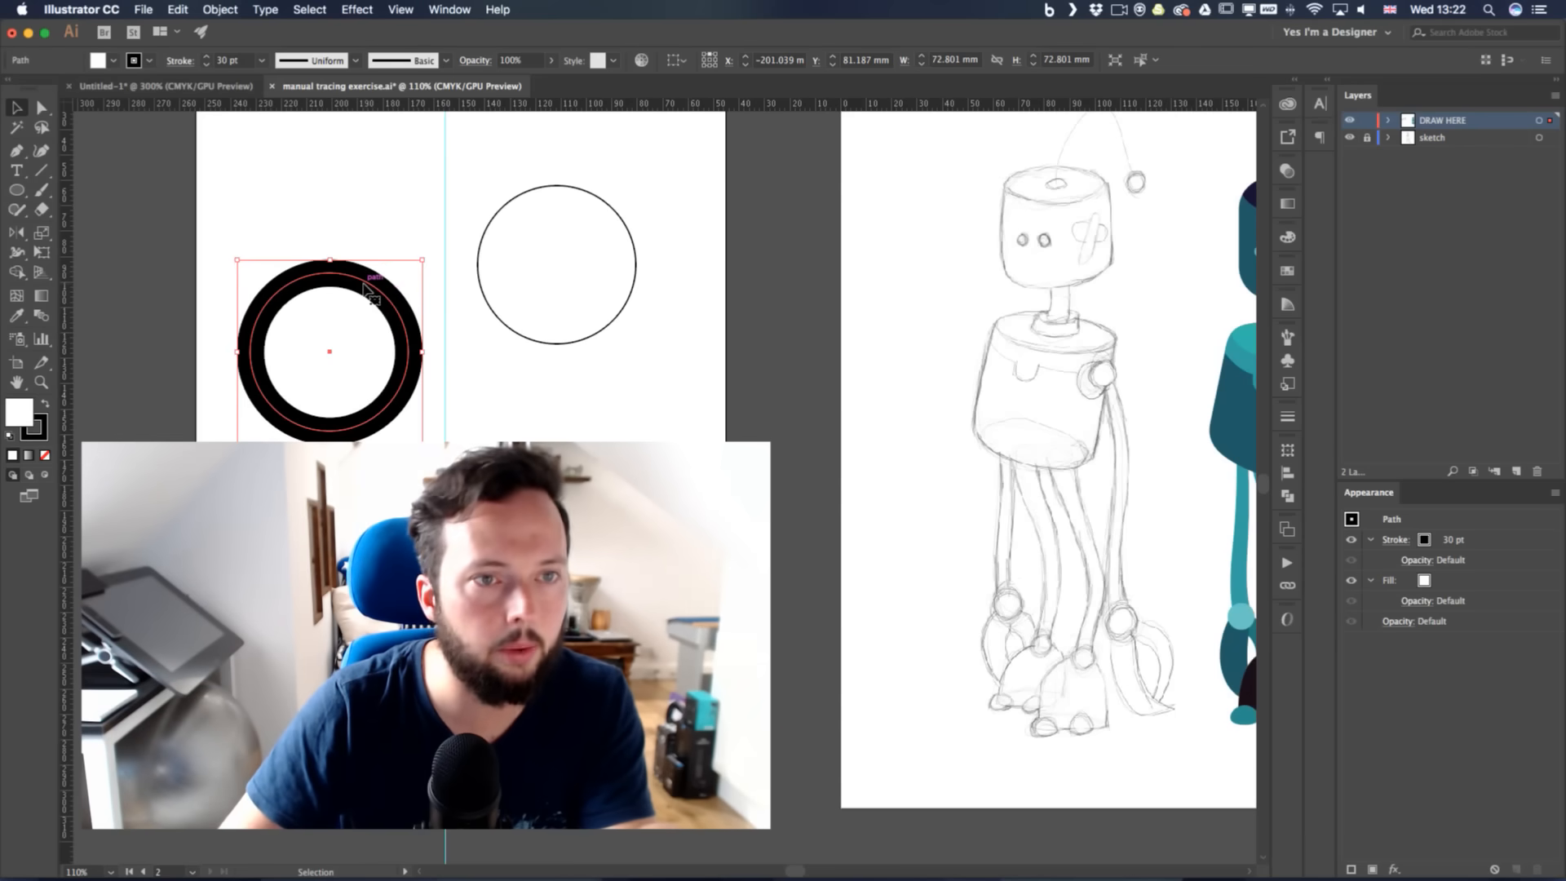
pyautogui.press('Delete')
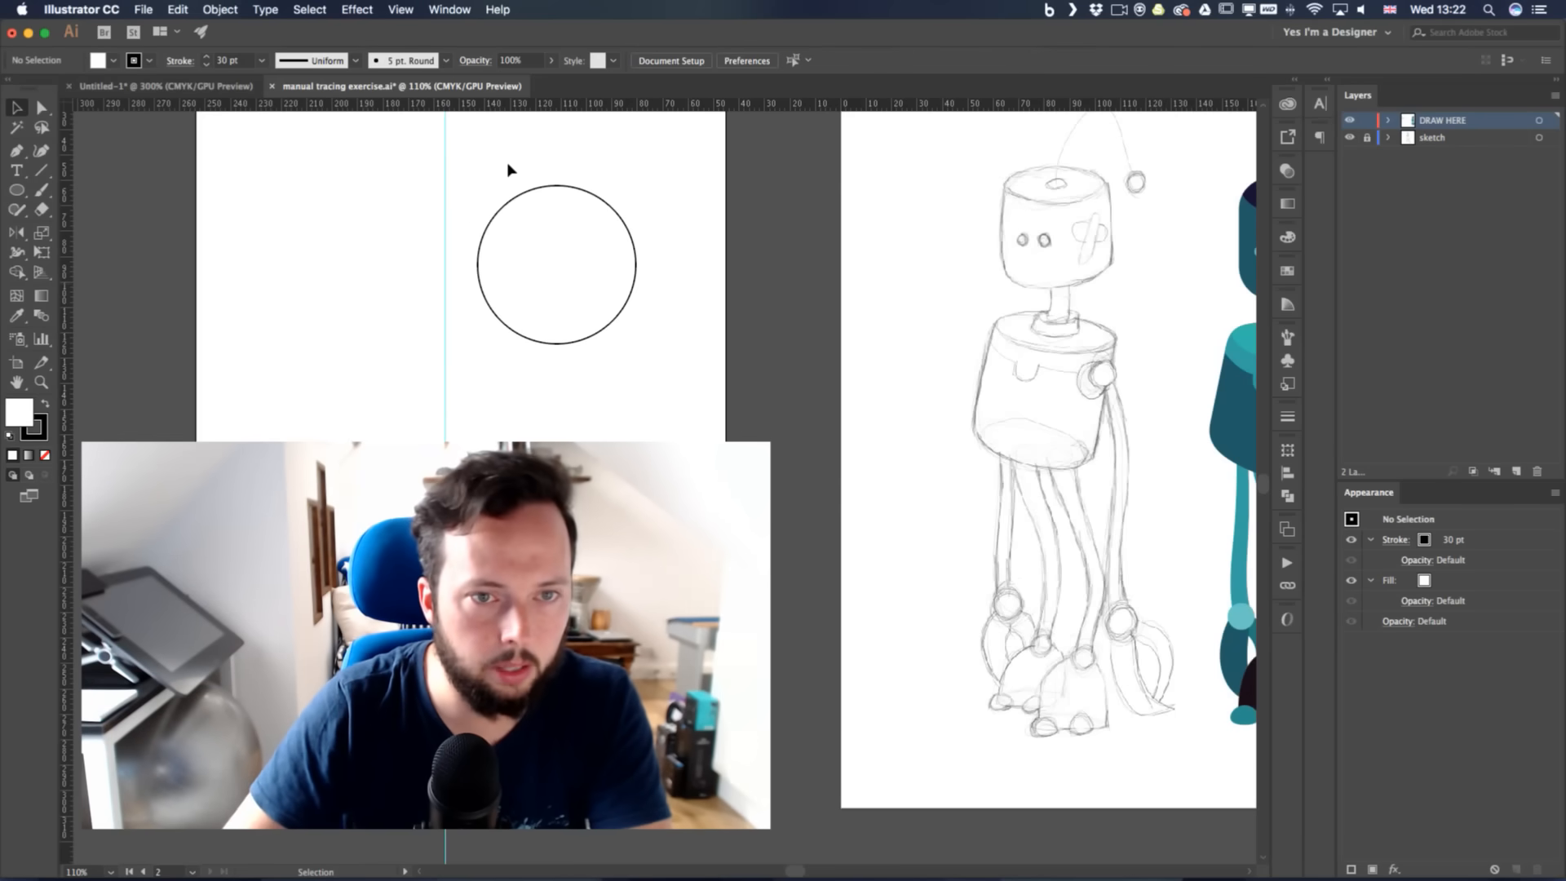
pyautogui.click(587, 332)
pyautogui.press('Delete')
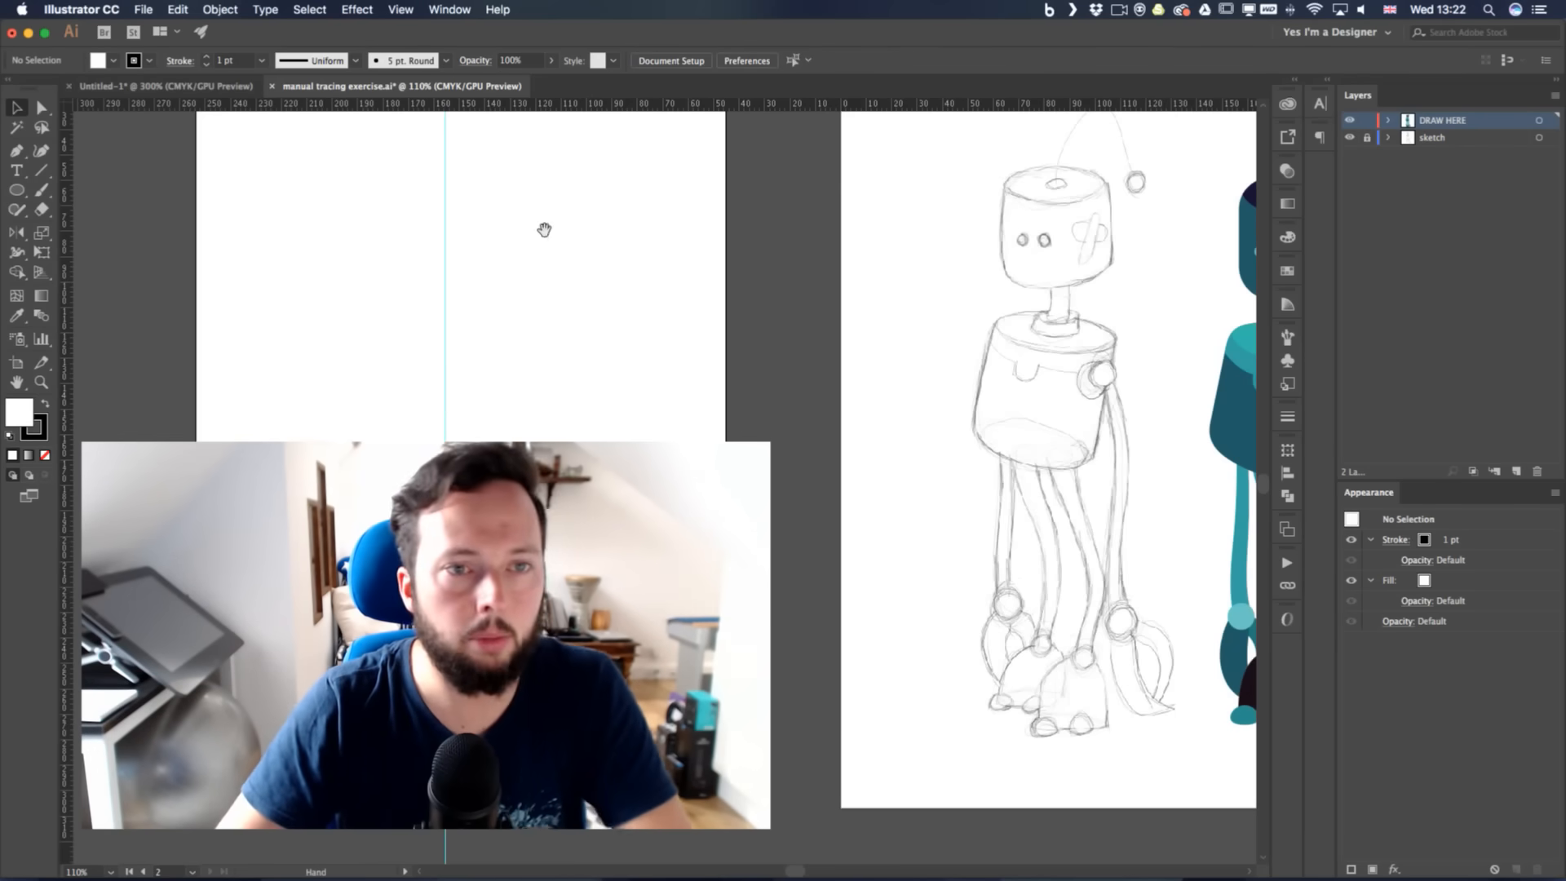
pyautogui.moveTo(541, 229); pyautogui.dragTo(551, 316)
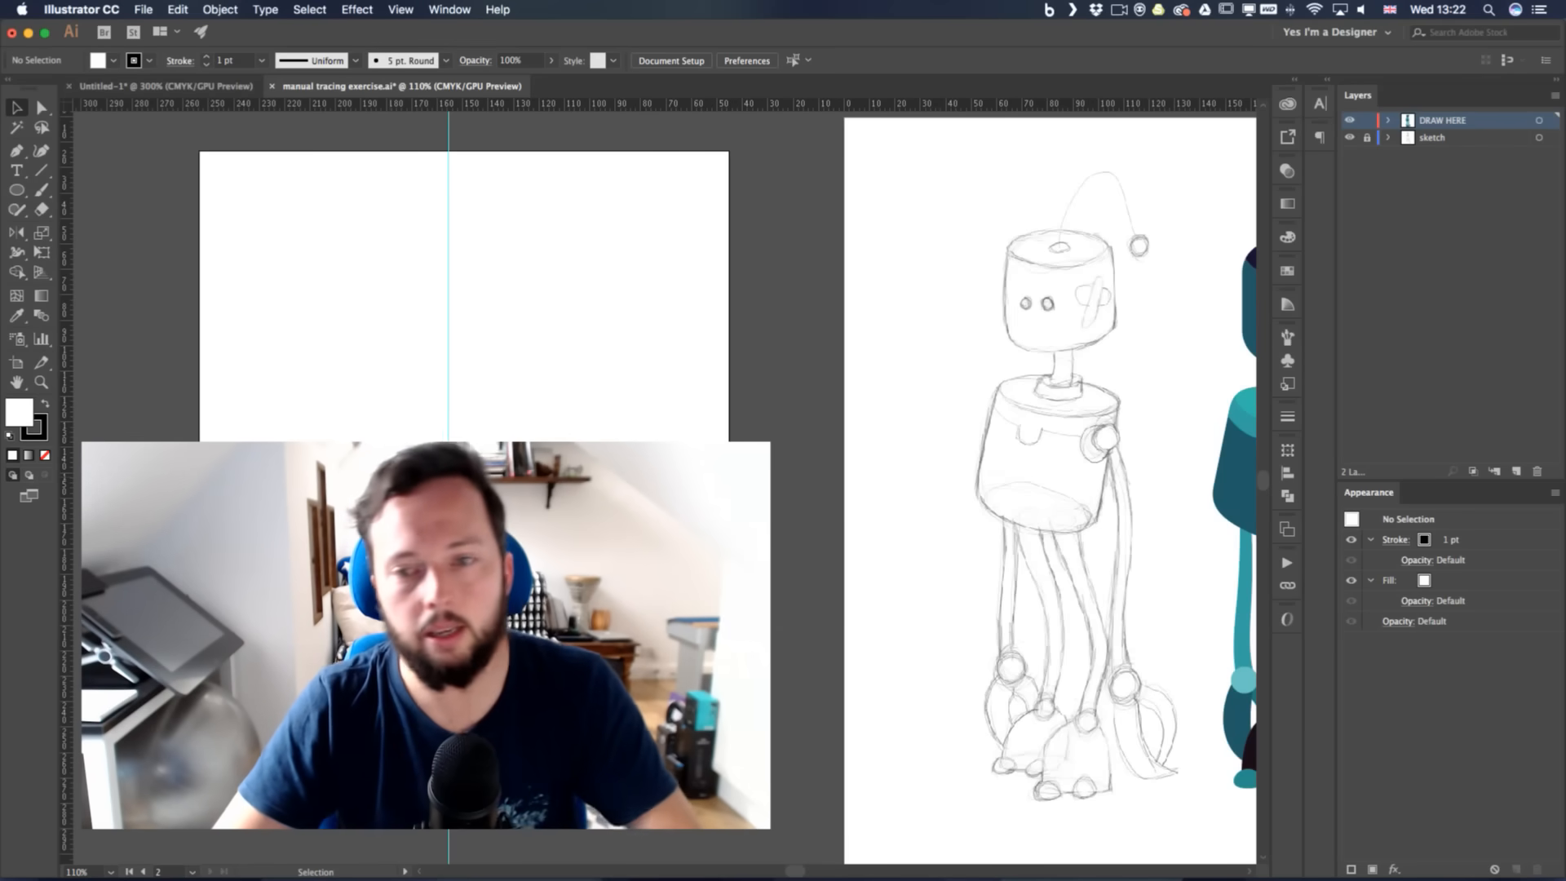
pyautogui.press('super+Tab')
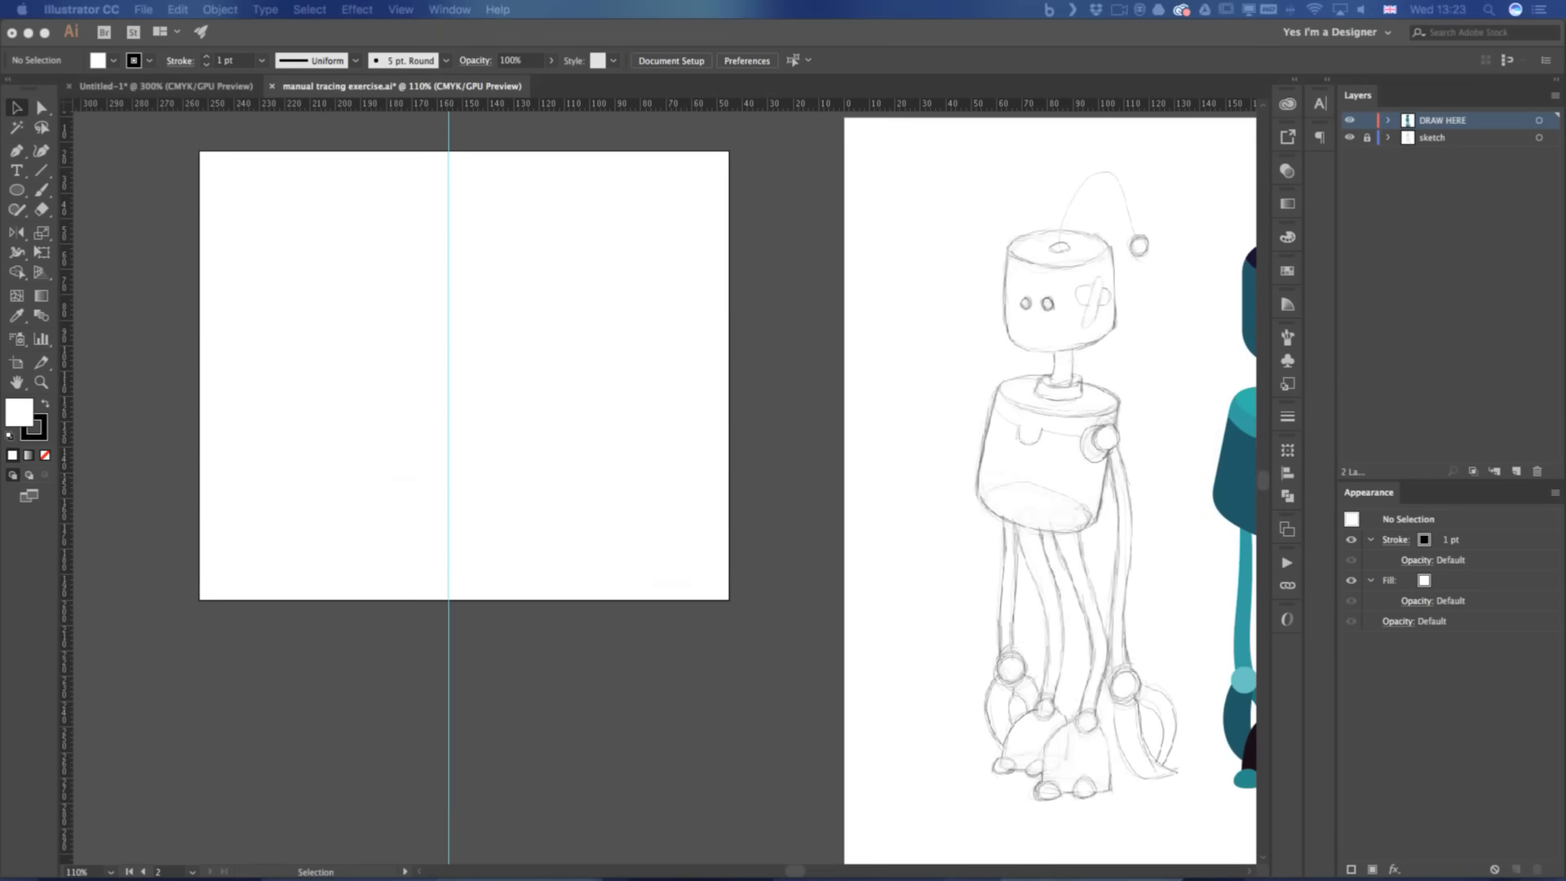
pyautogui.click(760, 638)
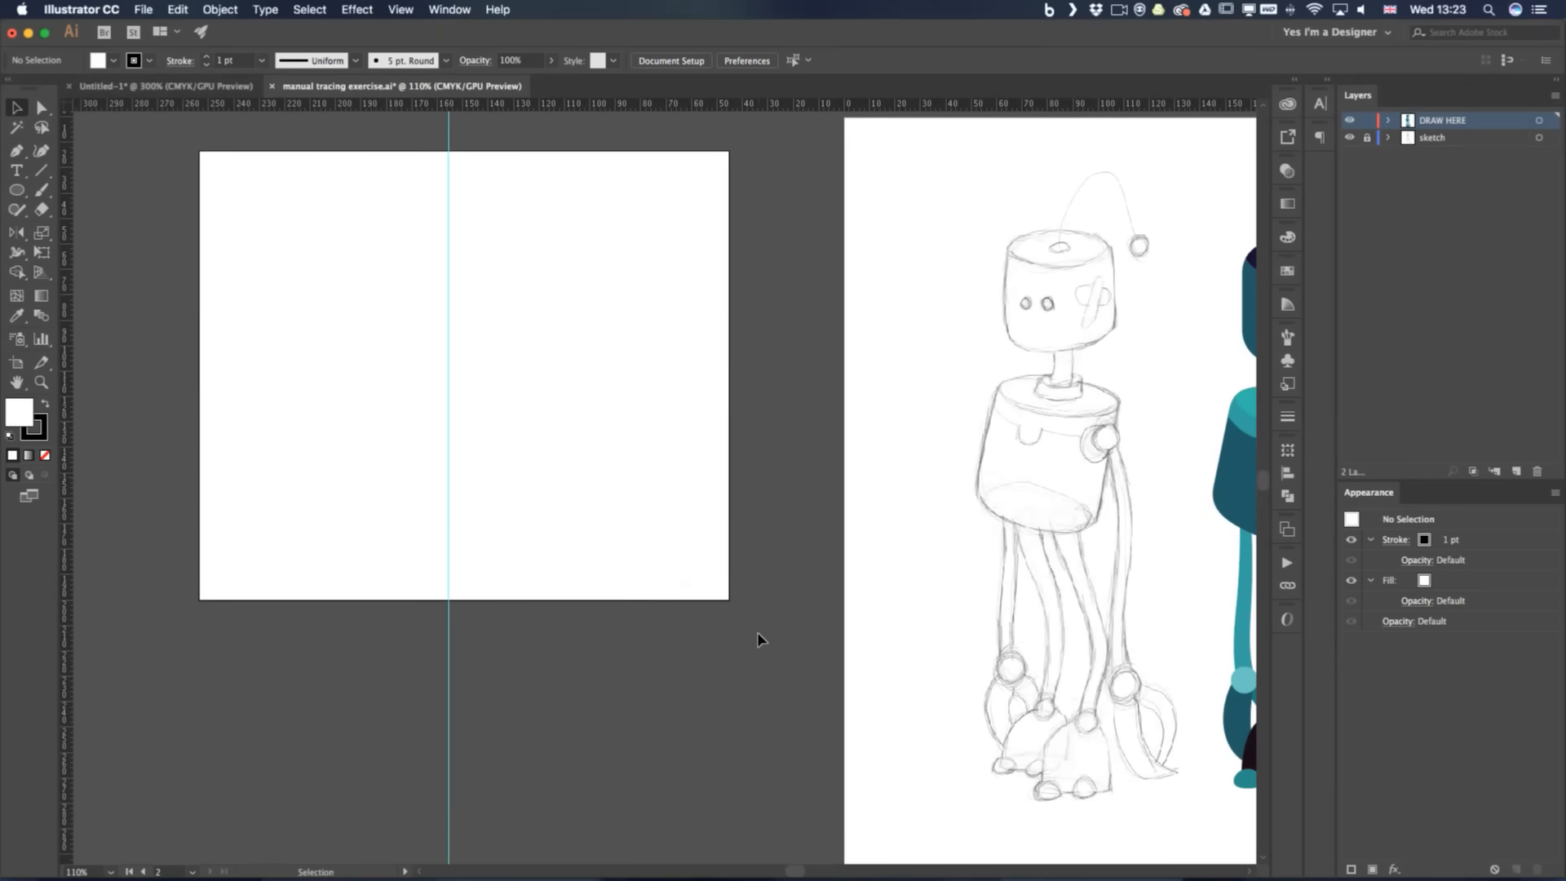
pyautogui.press('space')
pyautogui.moveTo(848, 636); pyautogui.dragTo(353, 576)
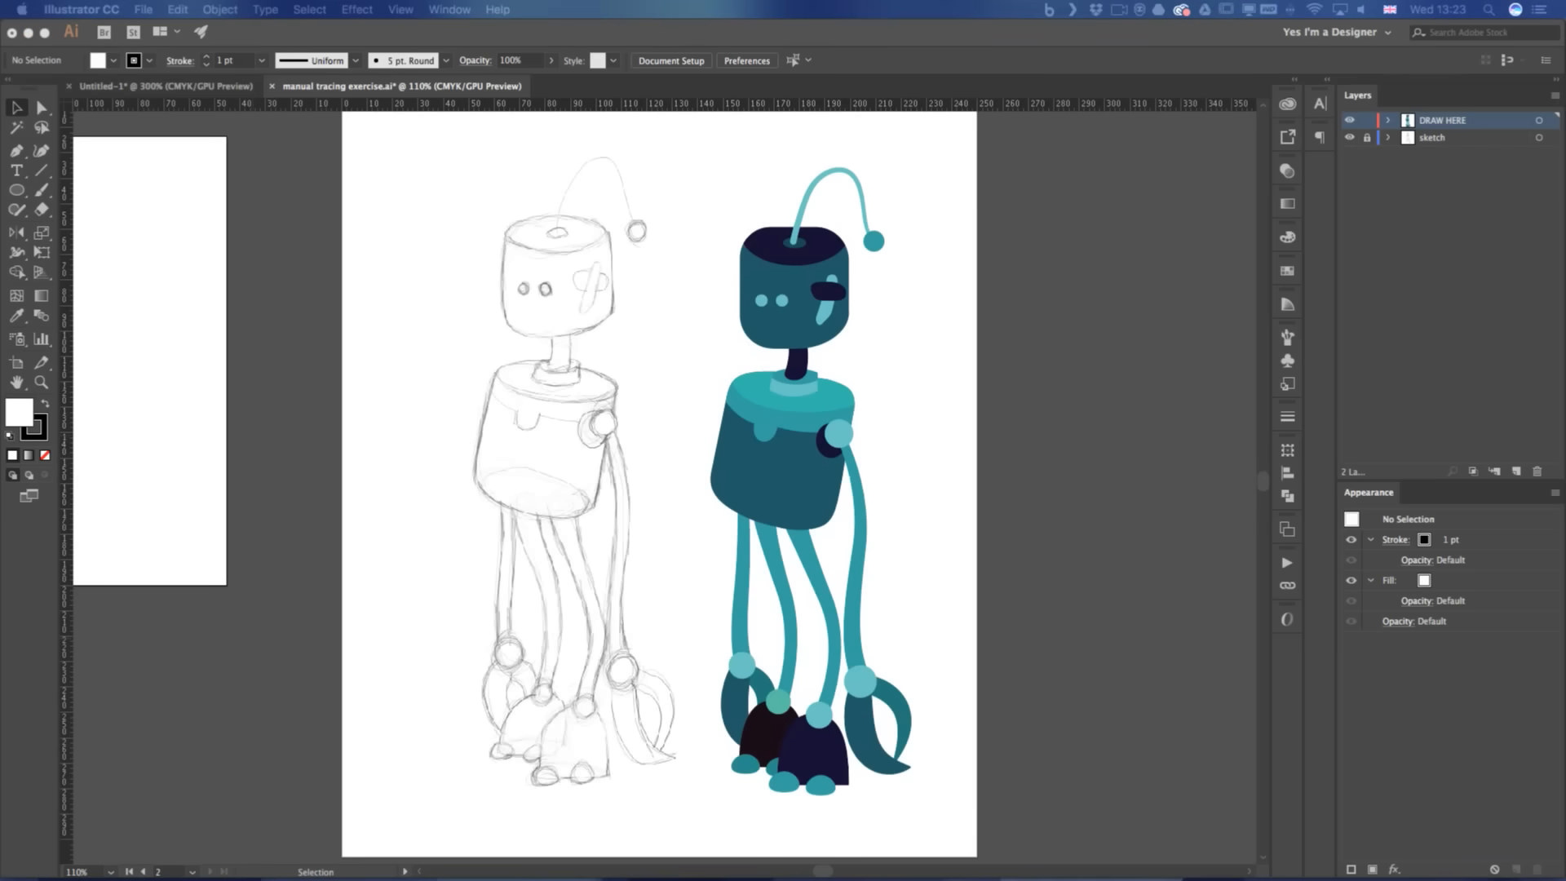
pyautogui.click(284, 300)
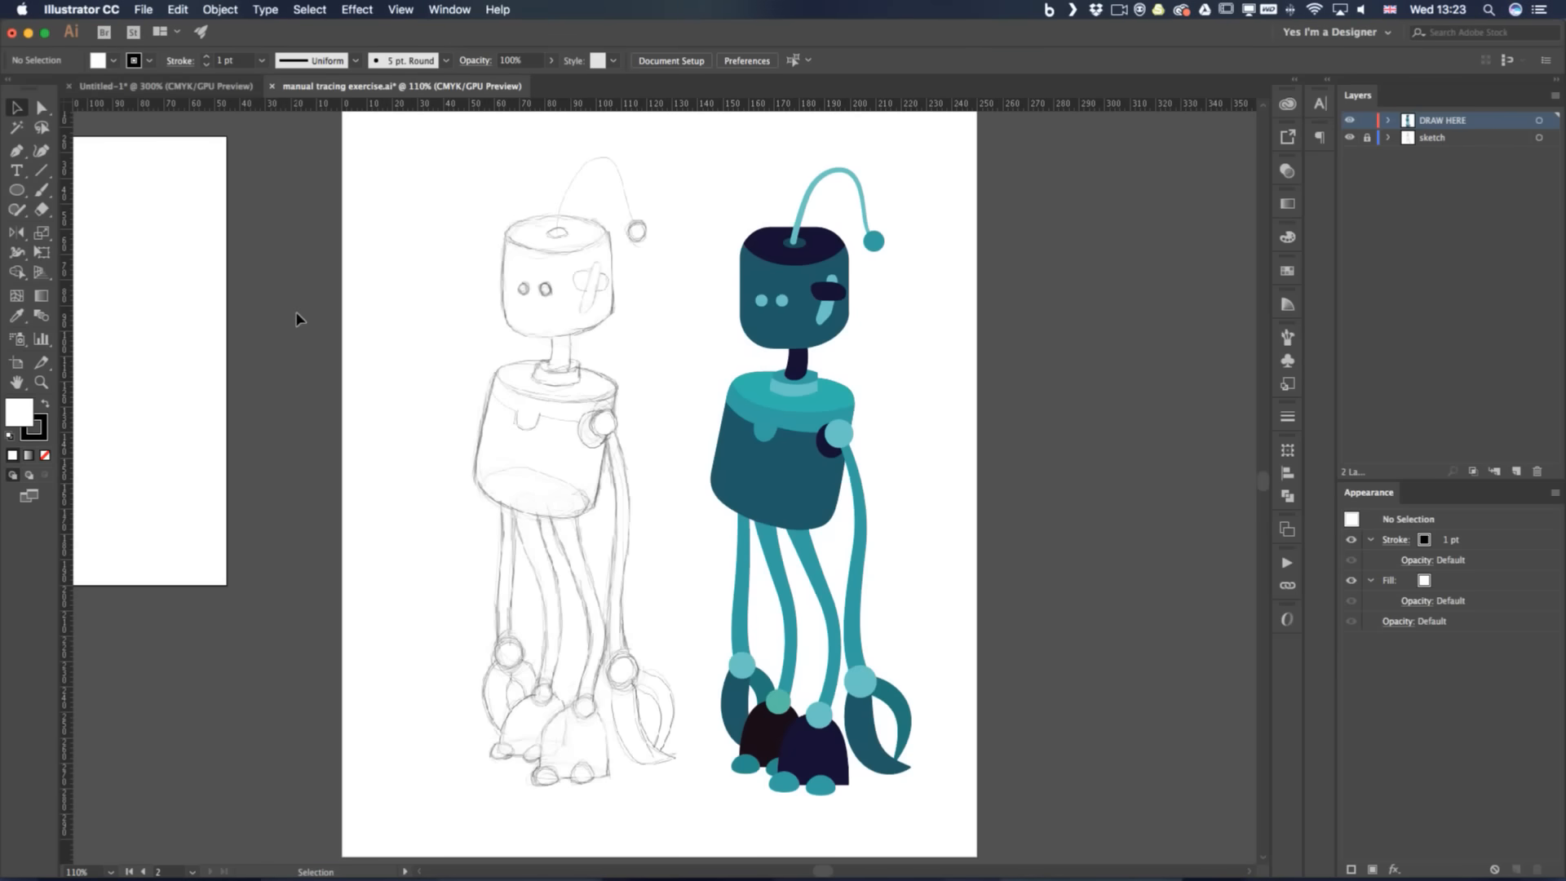
pyautogui.click(363, 307)
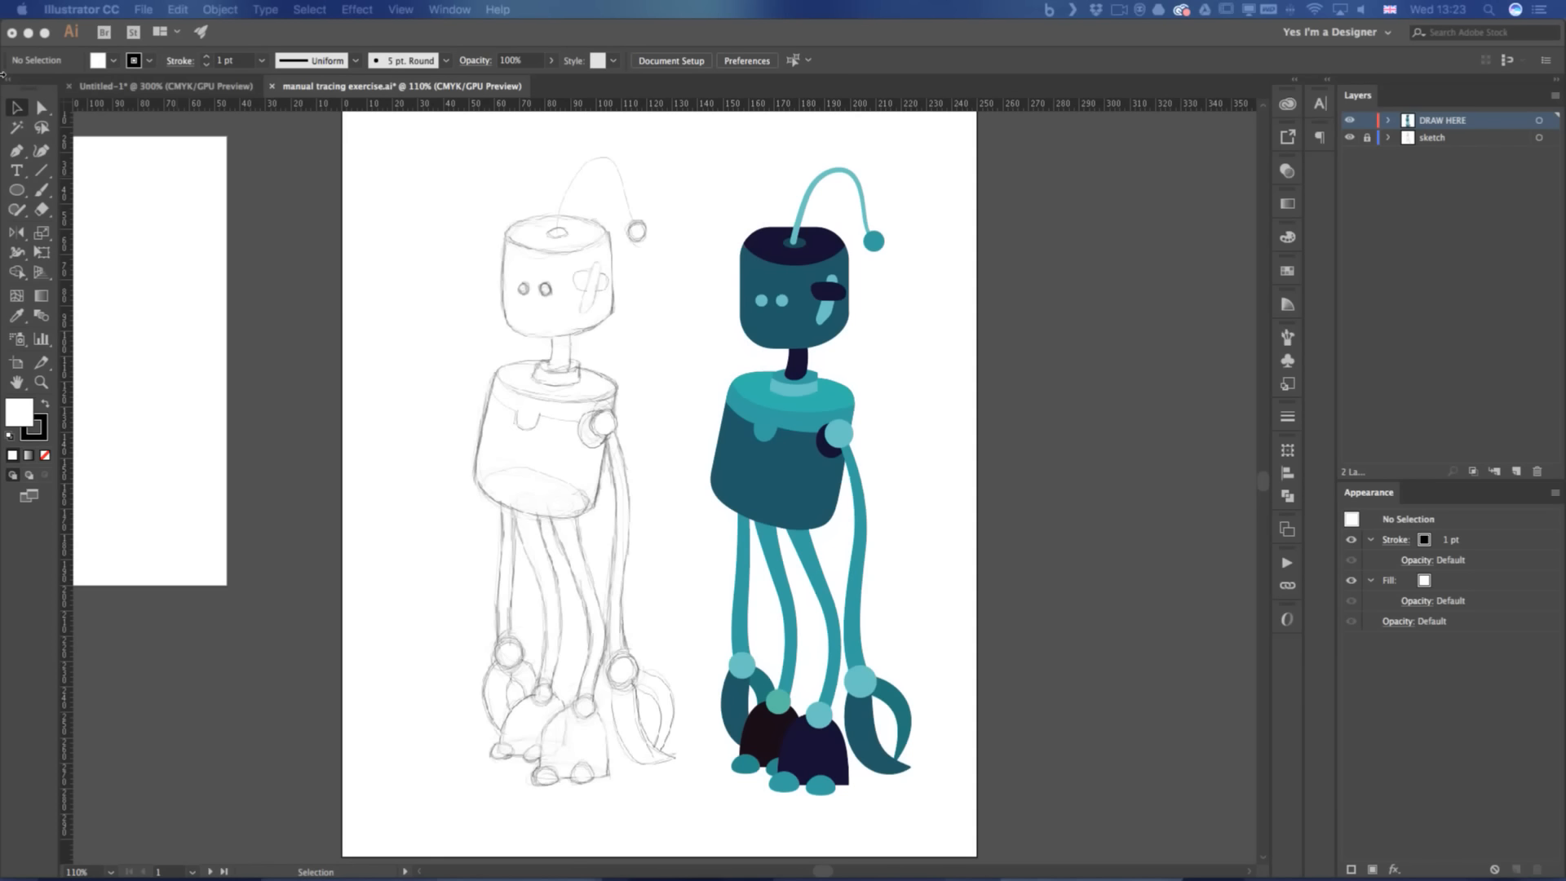
pyautogui.click(528, 316)
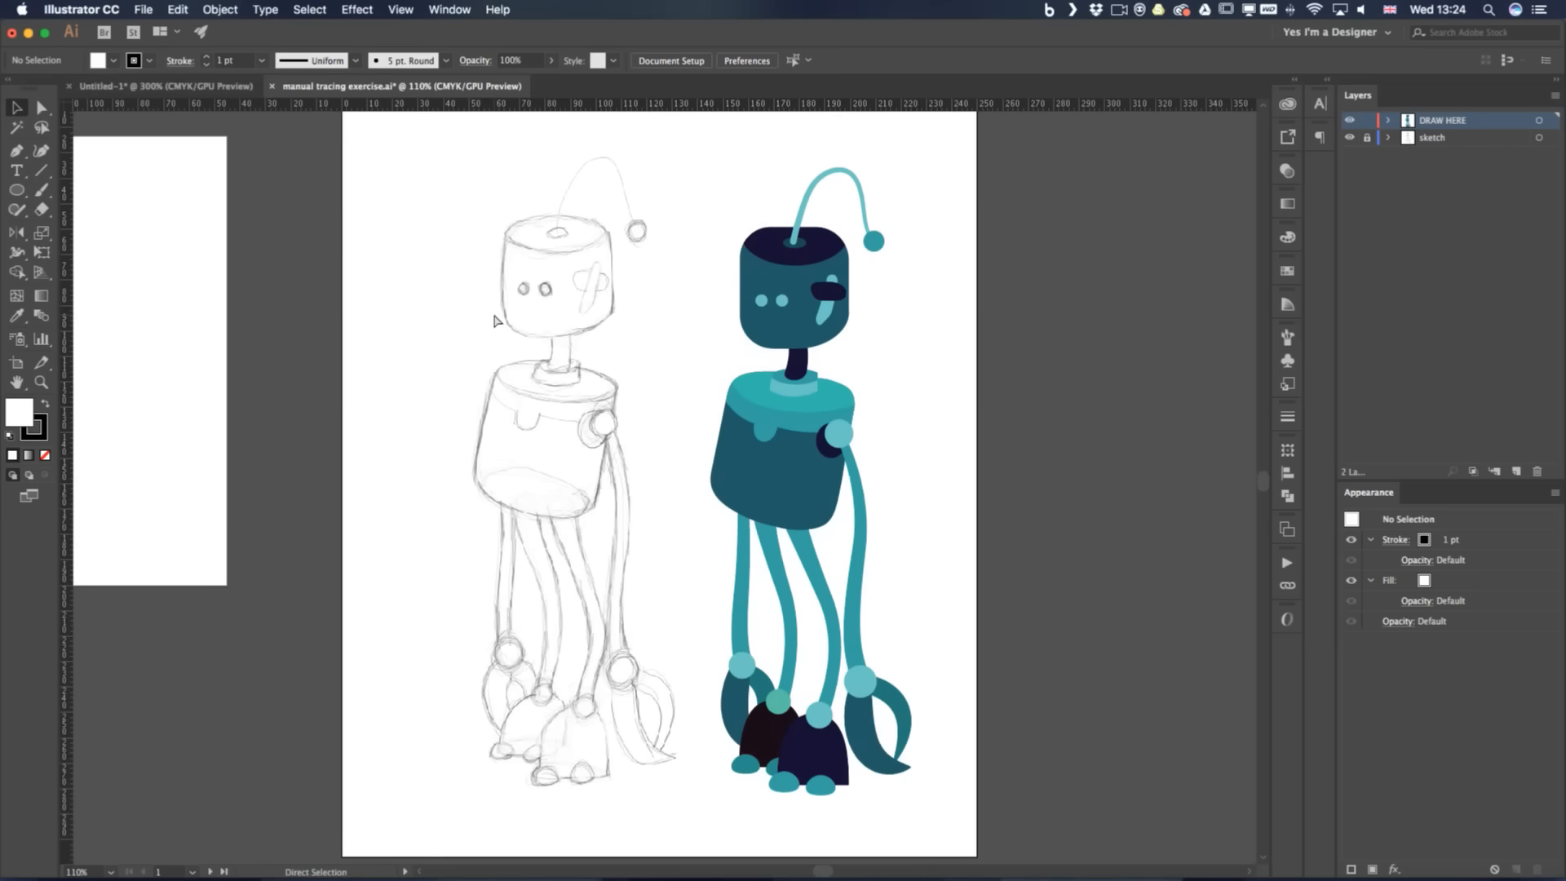
# Trace the outer outline of the robot sketch's head with the Pen tool as one closed path with a 1 pt black stroke and no fill
pyautogui.press('super+equal')
pyautogui.press('super+equal')
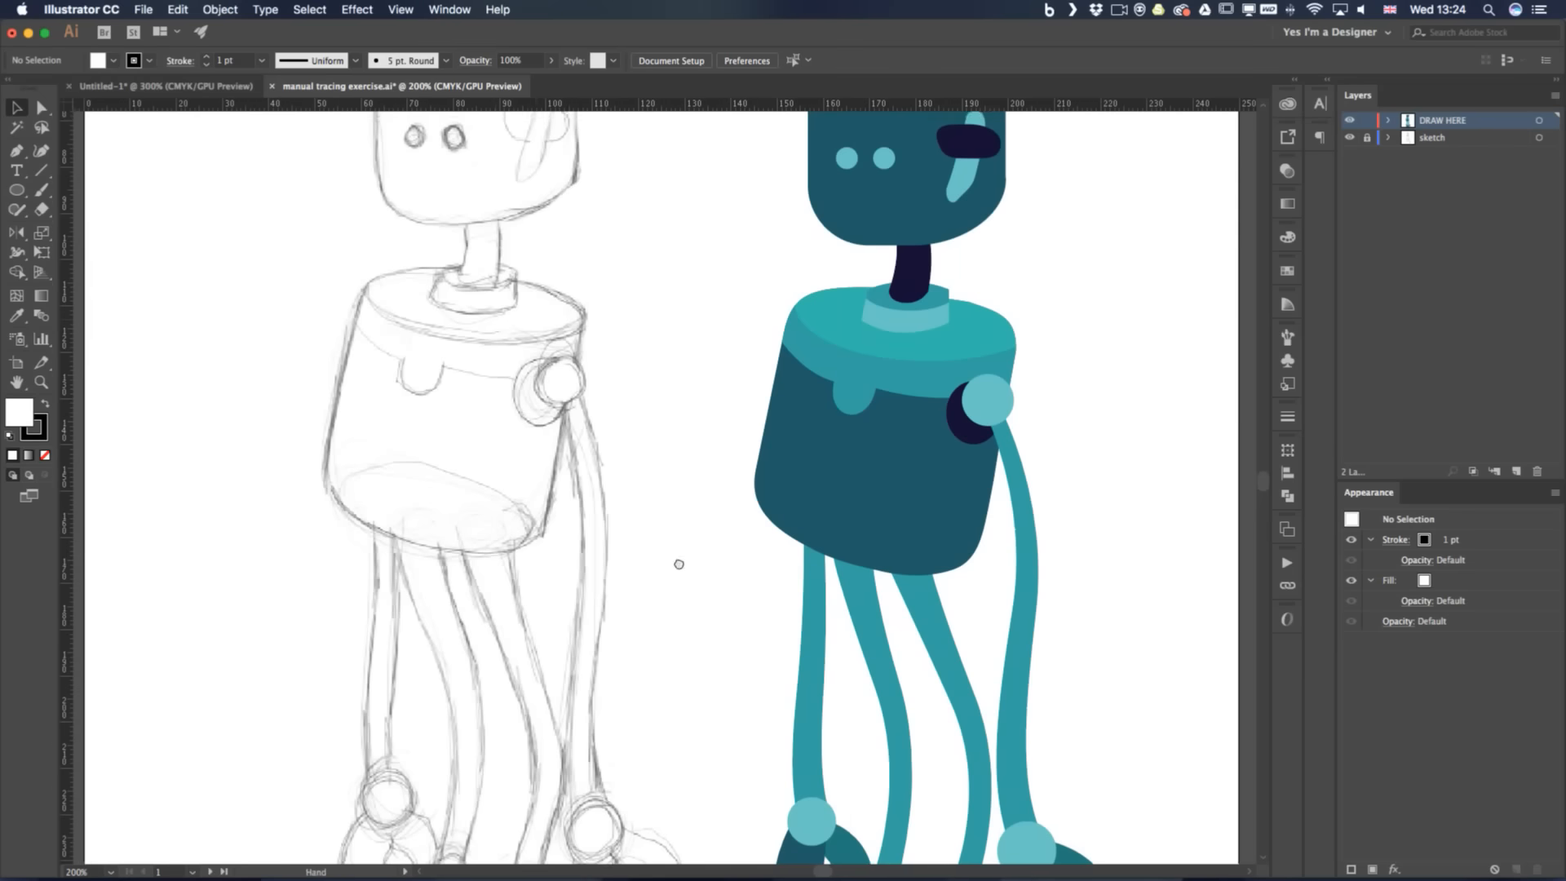
pyautogui.scroll(5, 675, 559)
pyautogui.hscroll(-3, 674, 559)
pyautogui.press('z')
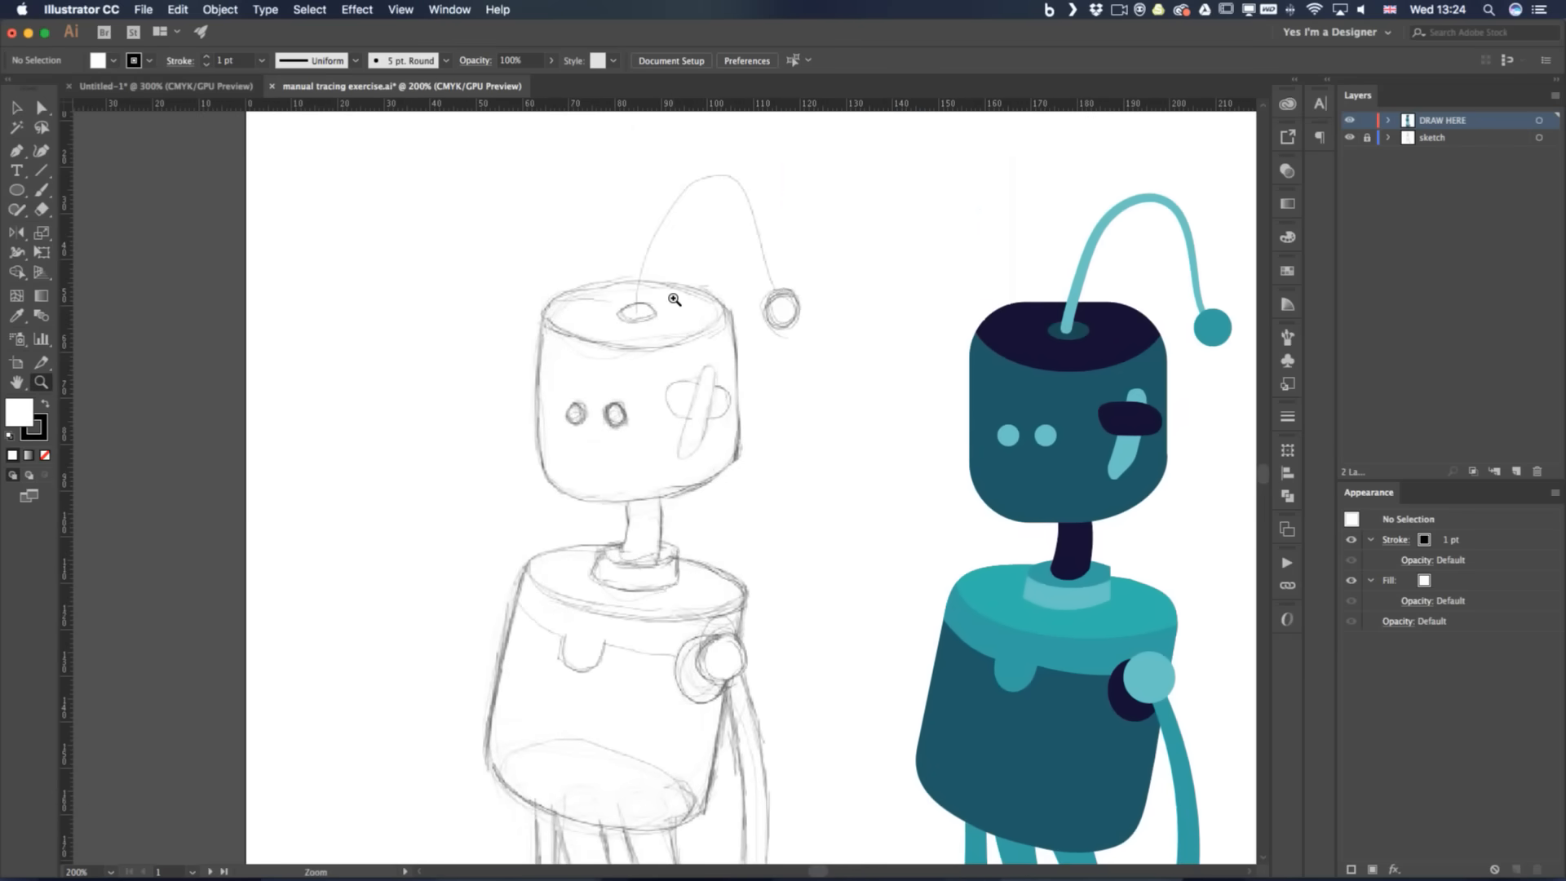
pyautogui.press('super+equal')
pyautogui.moveTo(721, 288); pyautogui.dragTo(700, 461)
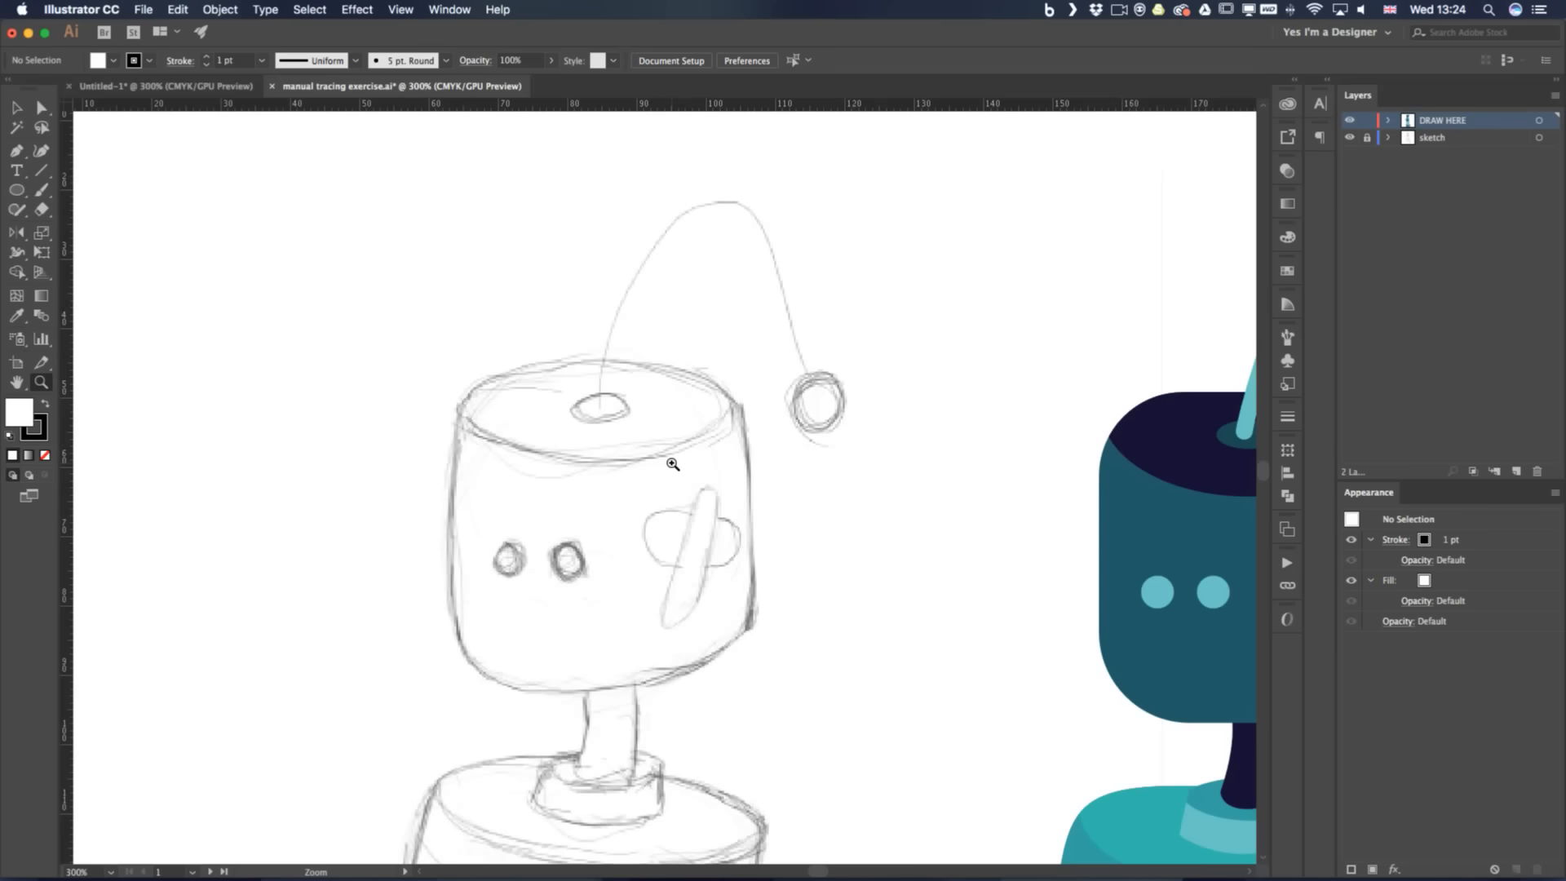
pyautogui.press('p')
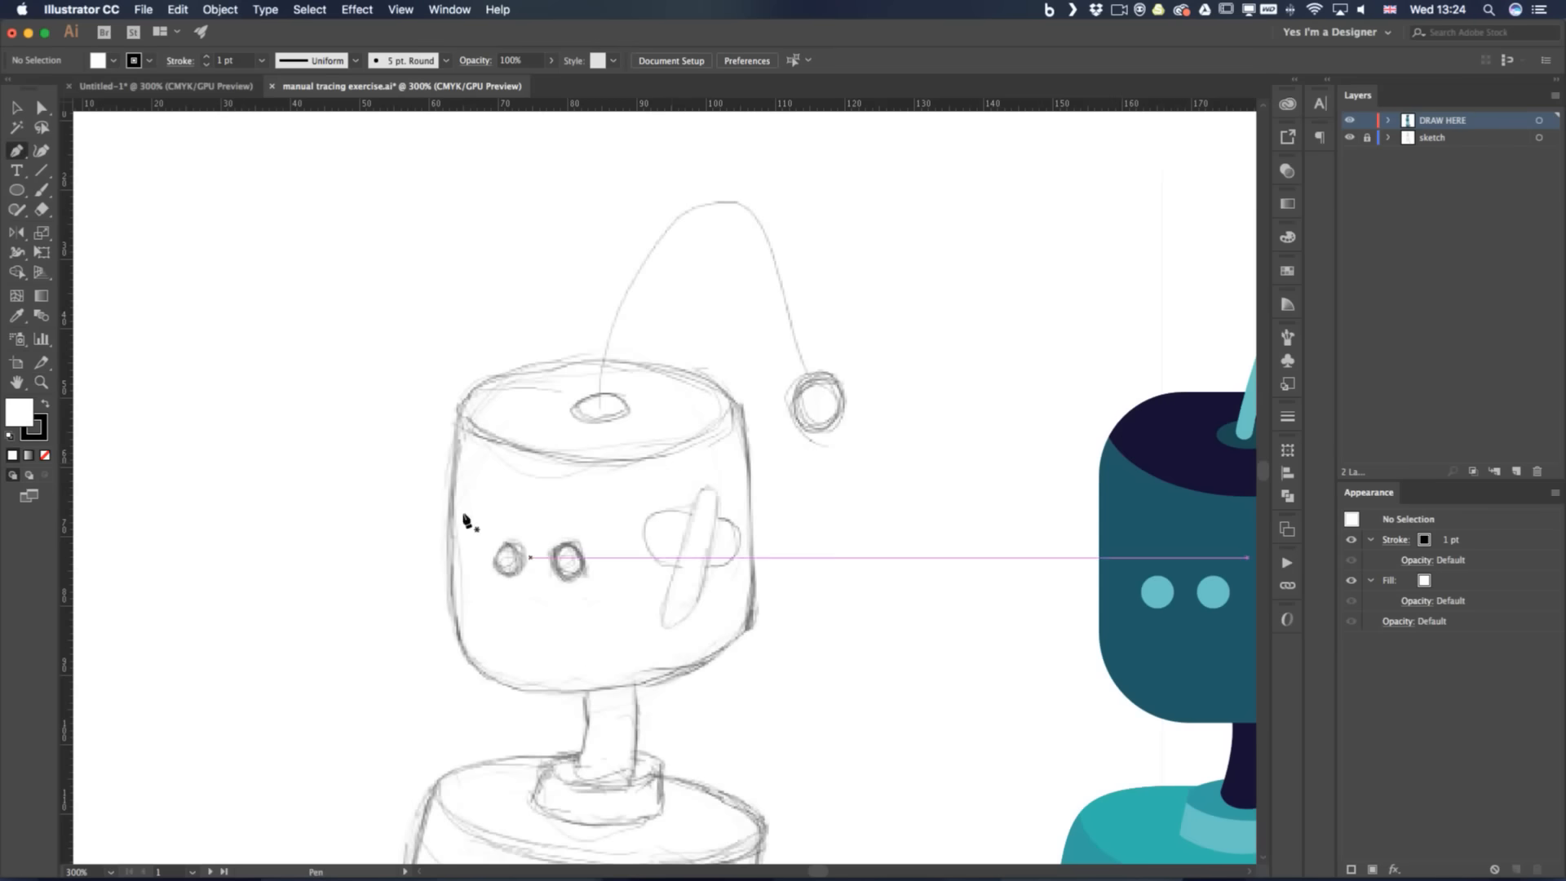
pyautogui.click(446, 500)
pyautogui.click(461, 644)
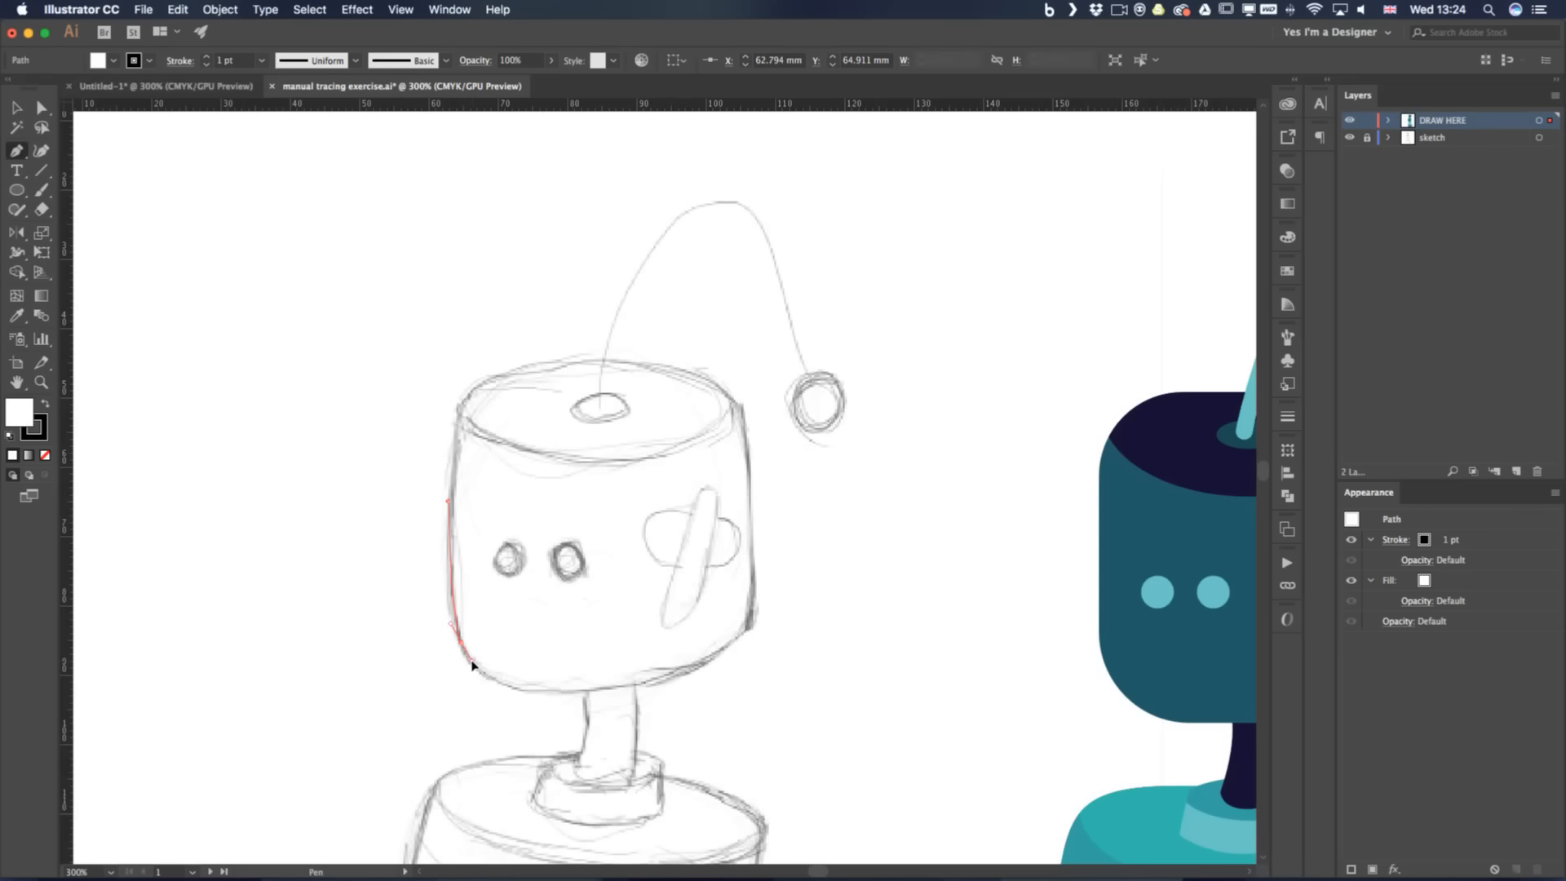
pyautogui.moveTo(587, 690); pyautogui.dragTo(675, 677)
pyautogui.moveTo(749, 610); pyautogui.dragTo(750, 561)
pyautogui.press('/')
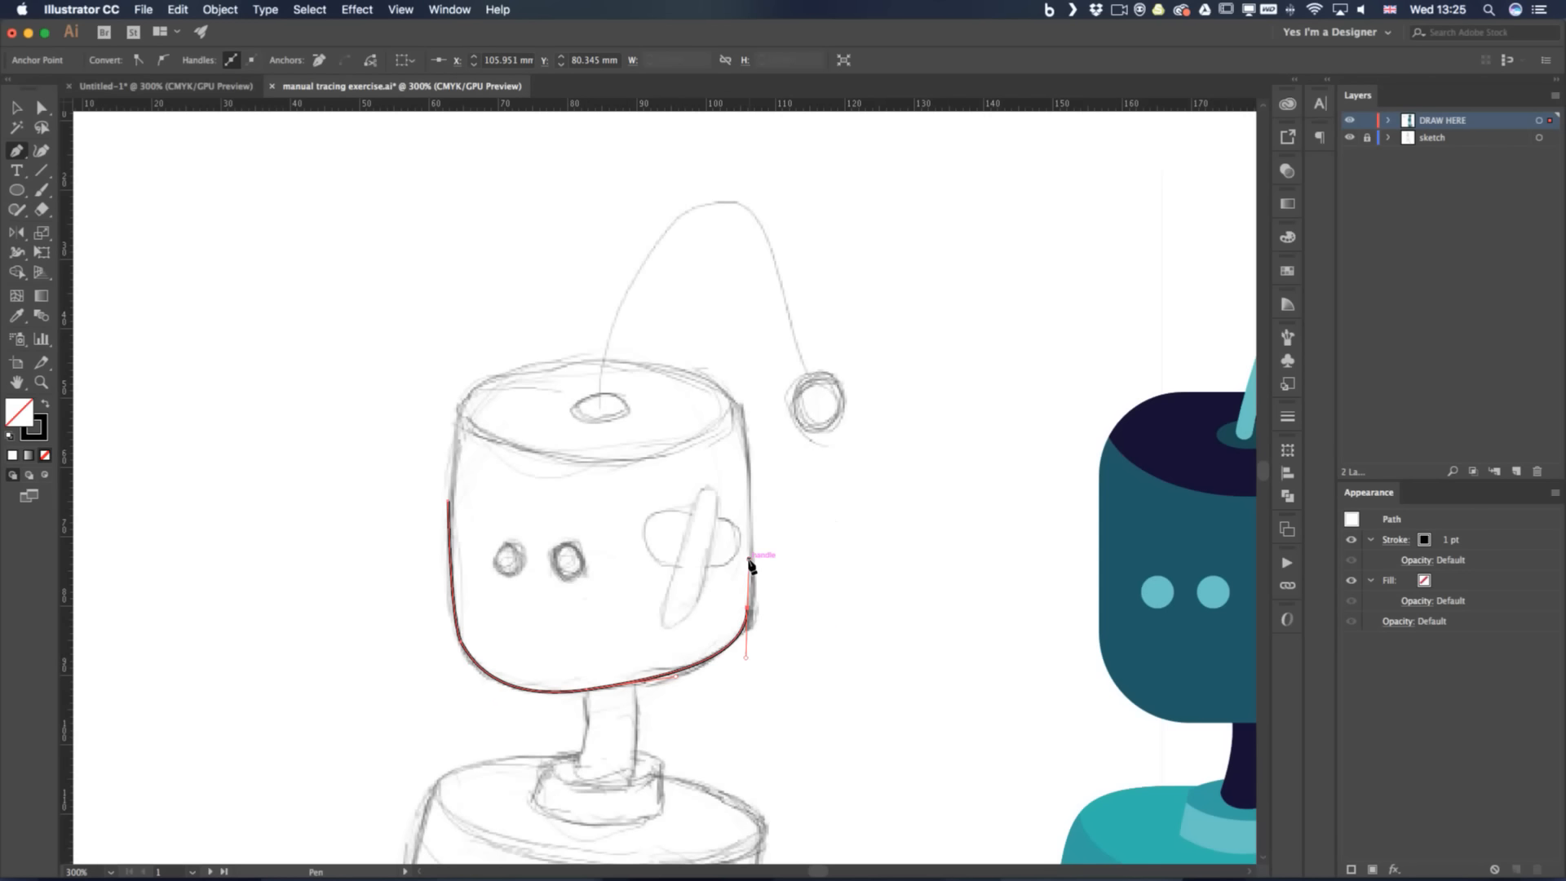
pyautogui.moveTo(751, 470); pyautogui.dragTo(474, 383)
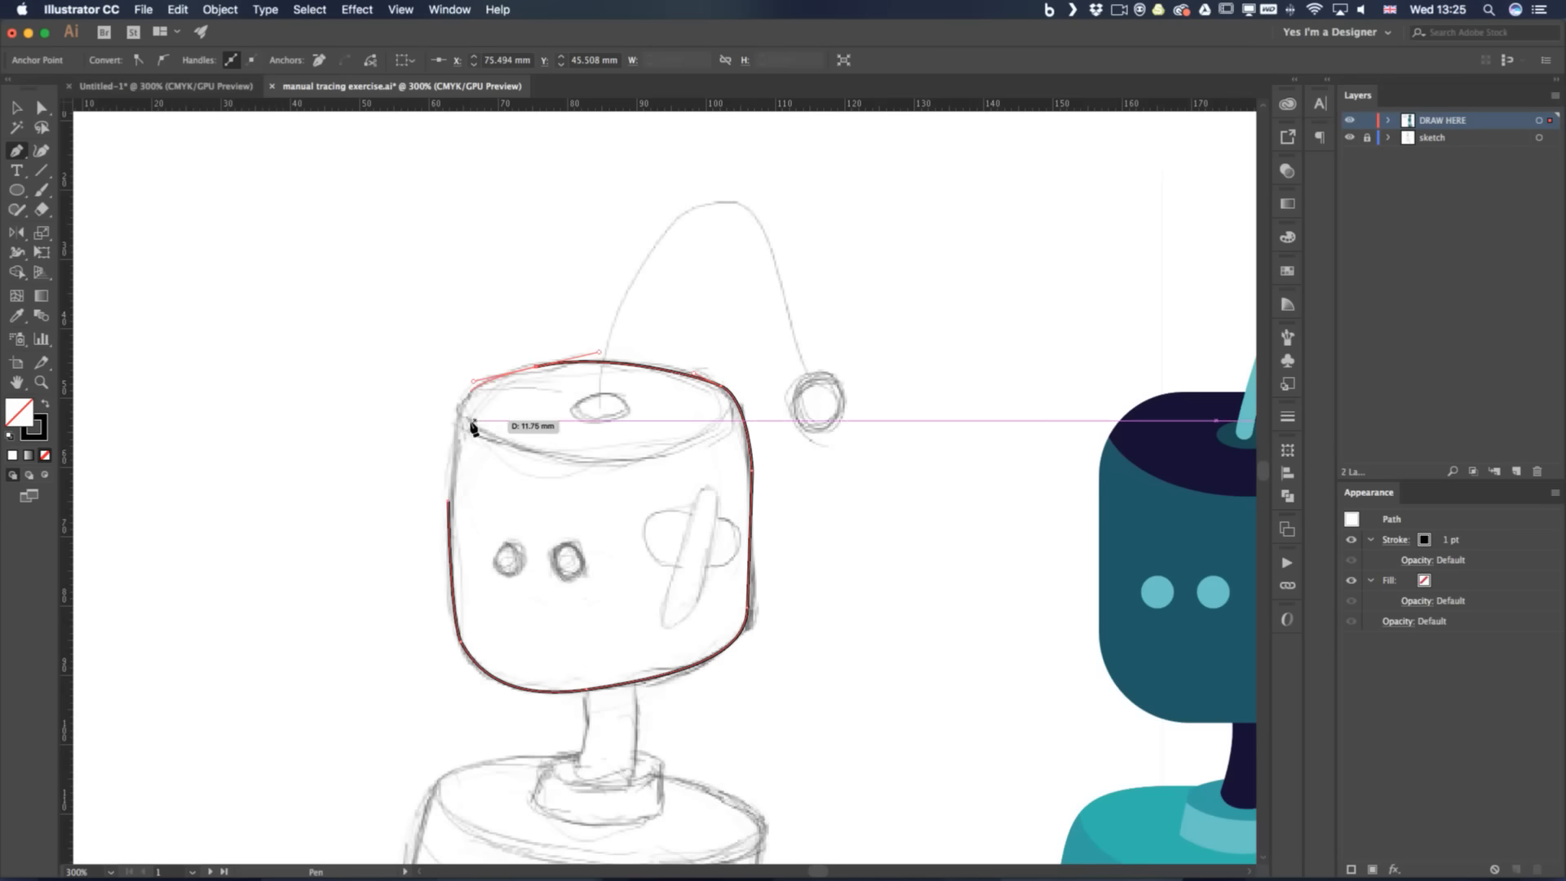
pyautogui.moveTo(448, 448); pyautogui.dragTo(447, 512)
pyautogui.press('v')
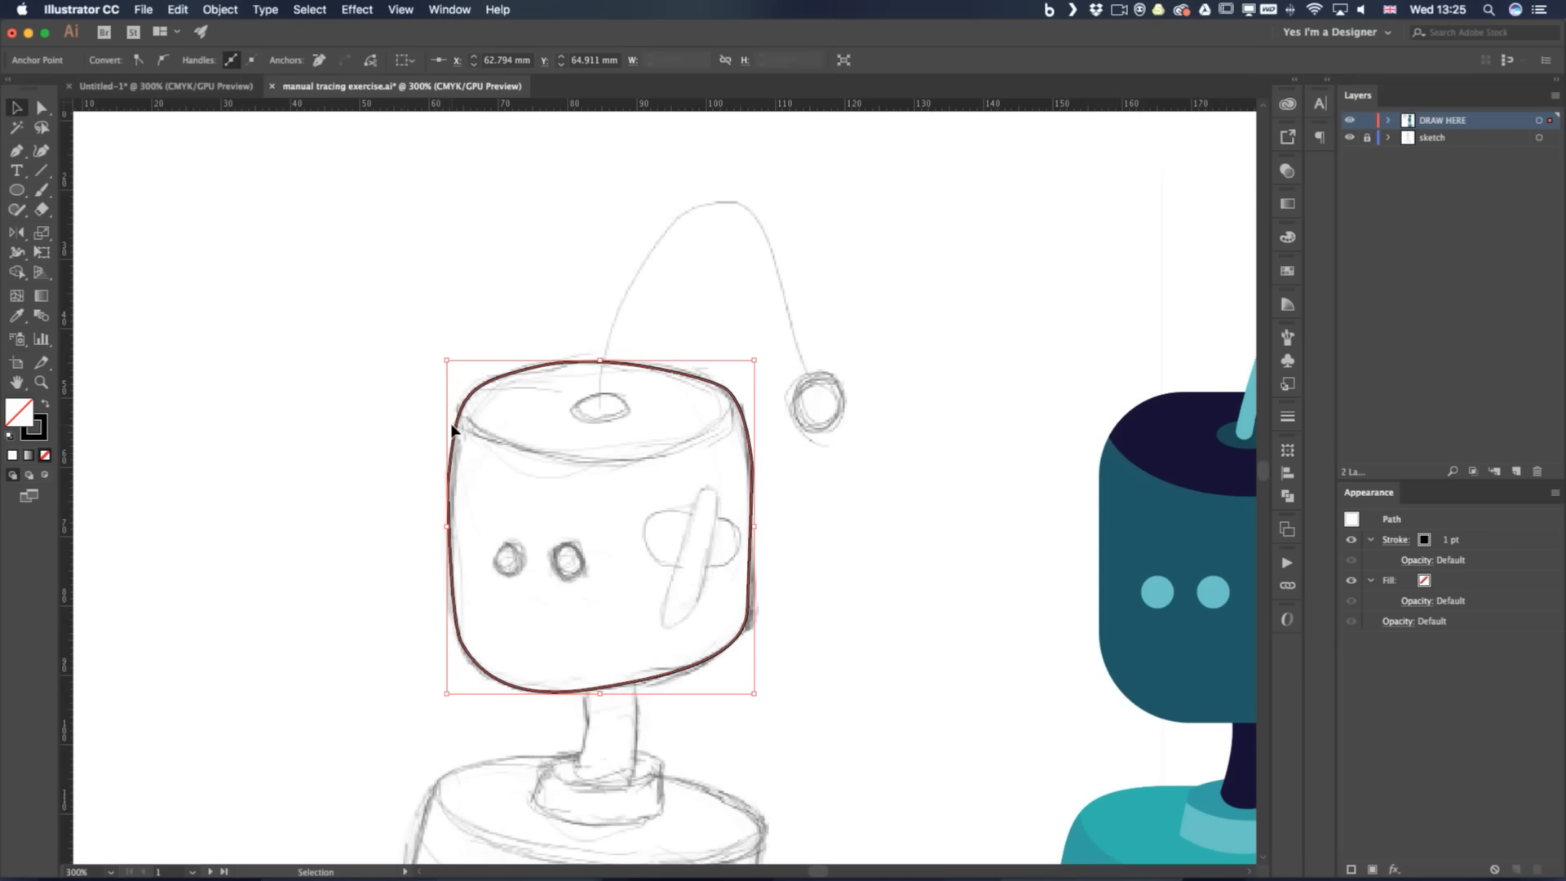
# Draw an ellipse about 46 × 21 mm over the top of the head, its lower edge following the sketched front rim
pyautogui.press('l')
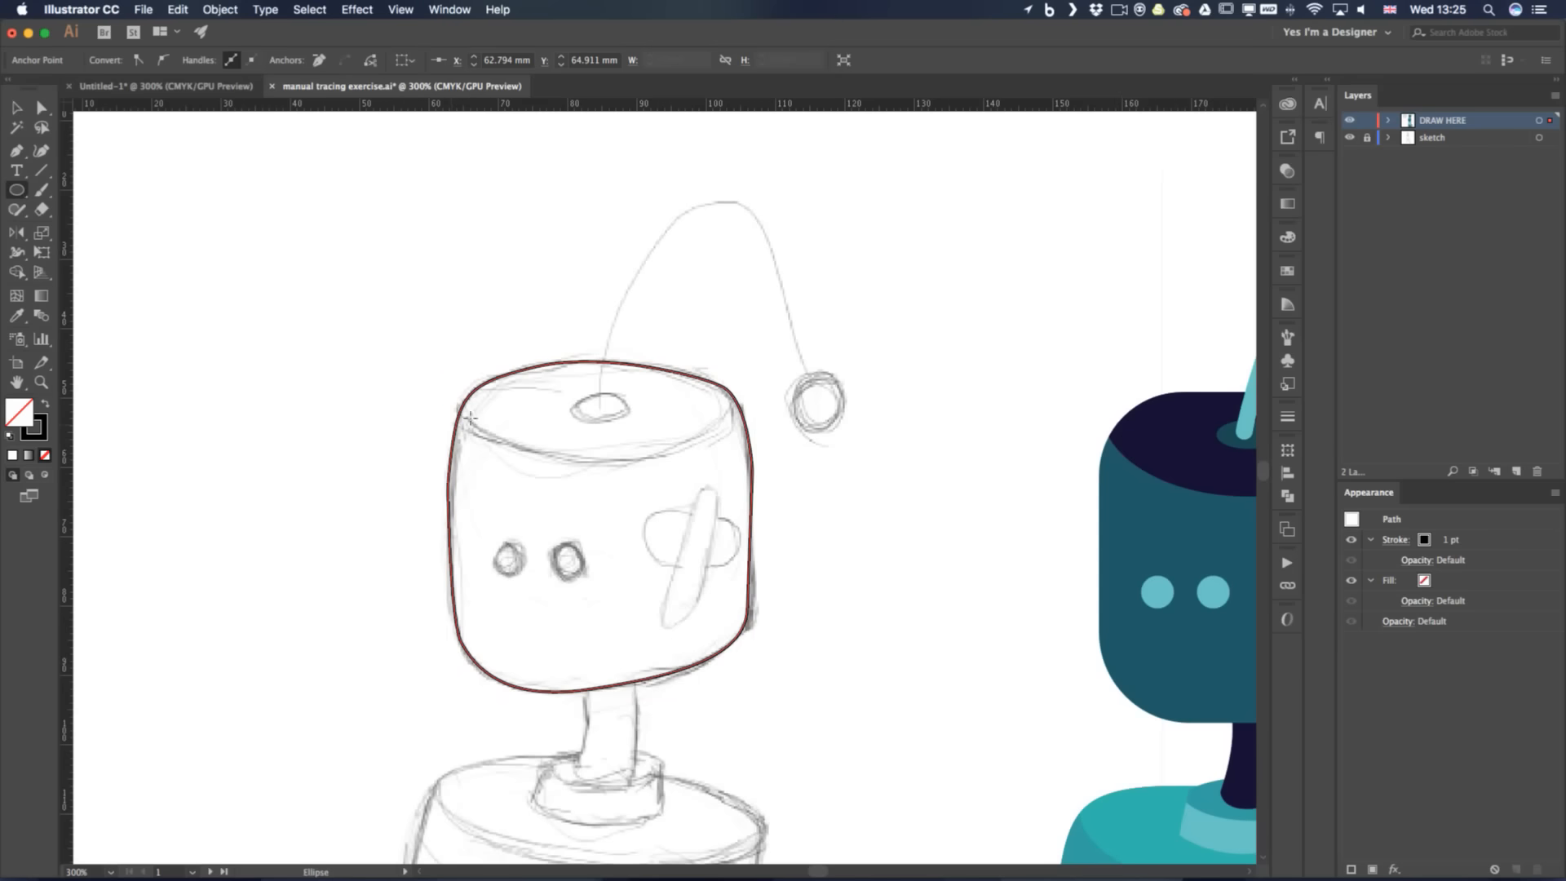
pyautogui.moveTo(437, 318); pyautogui.dragTo(752, 461)
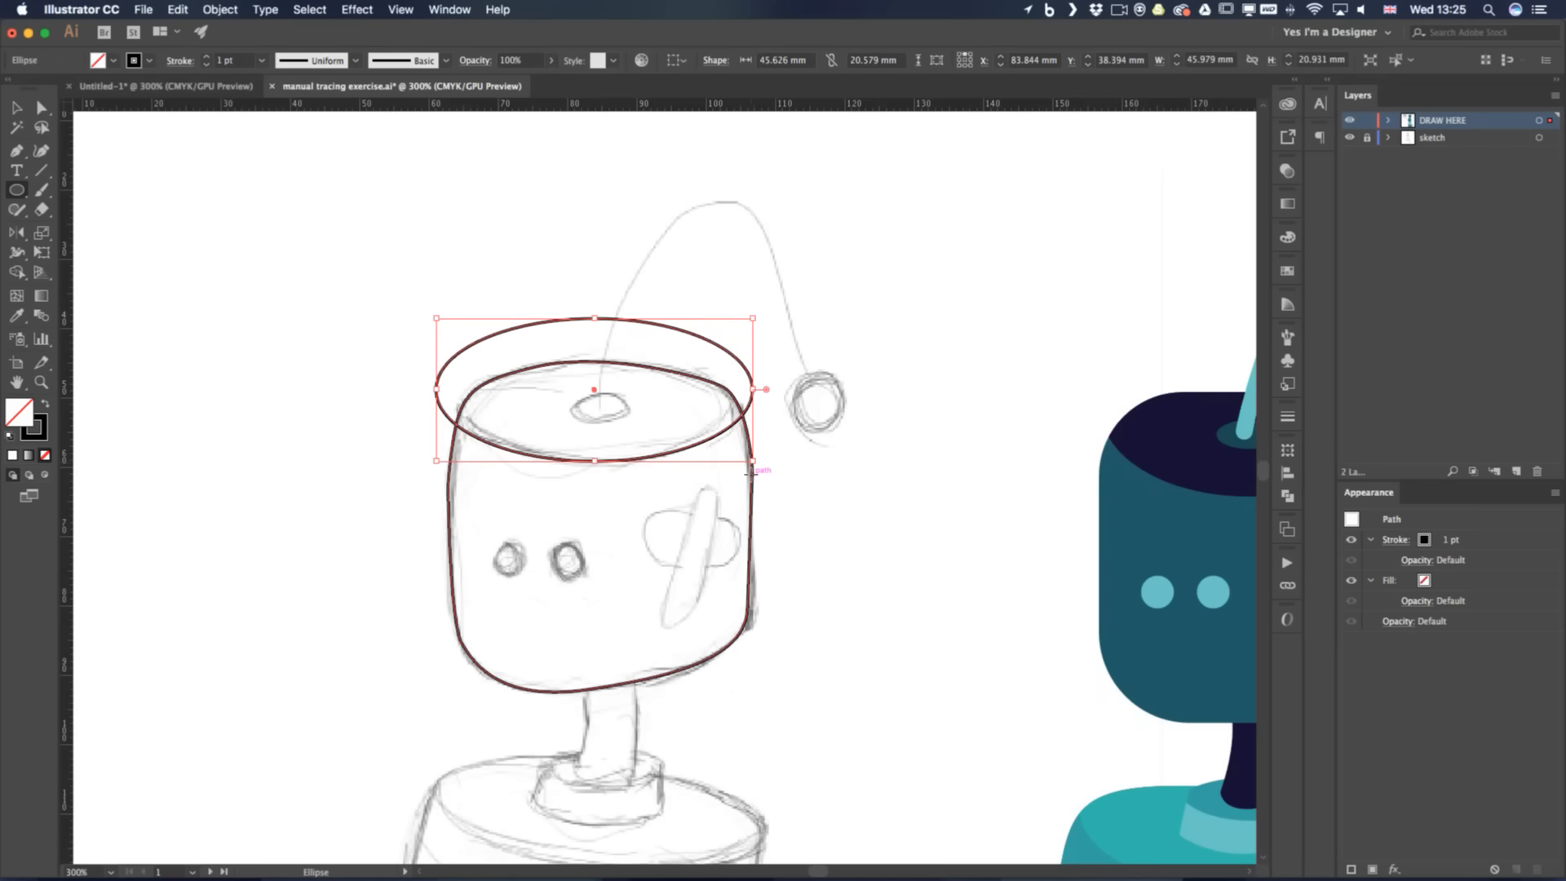
pyautogui.press('v')
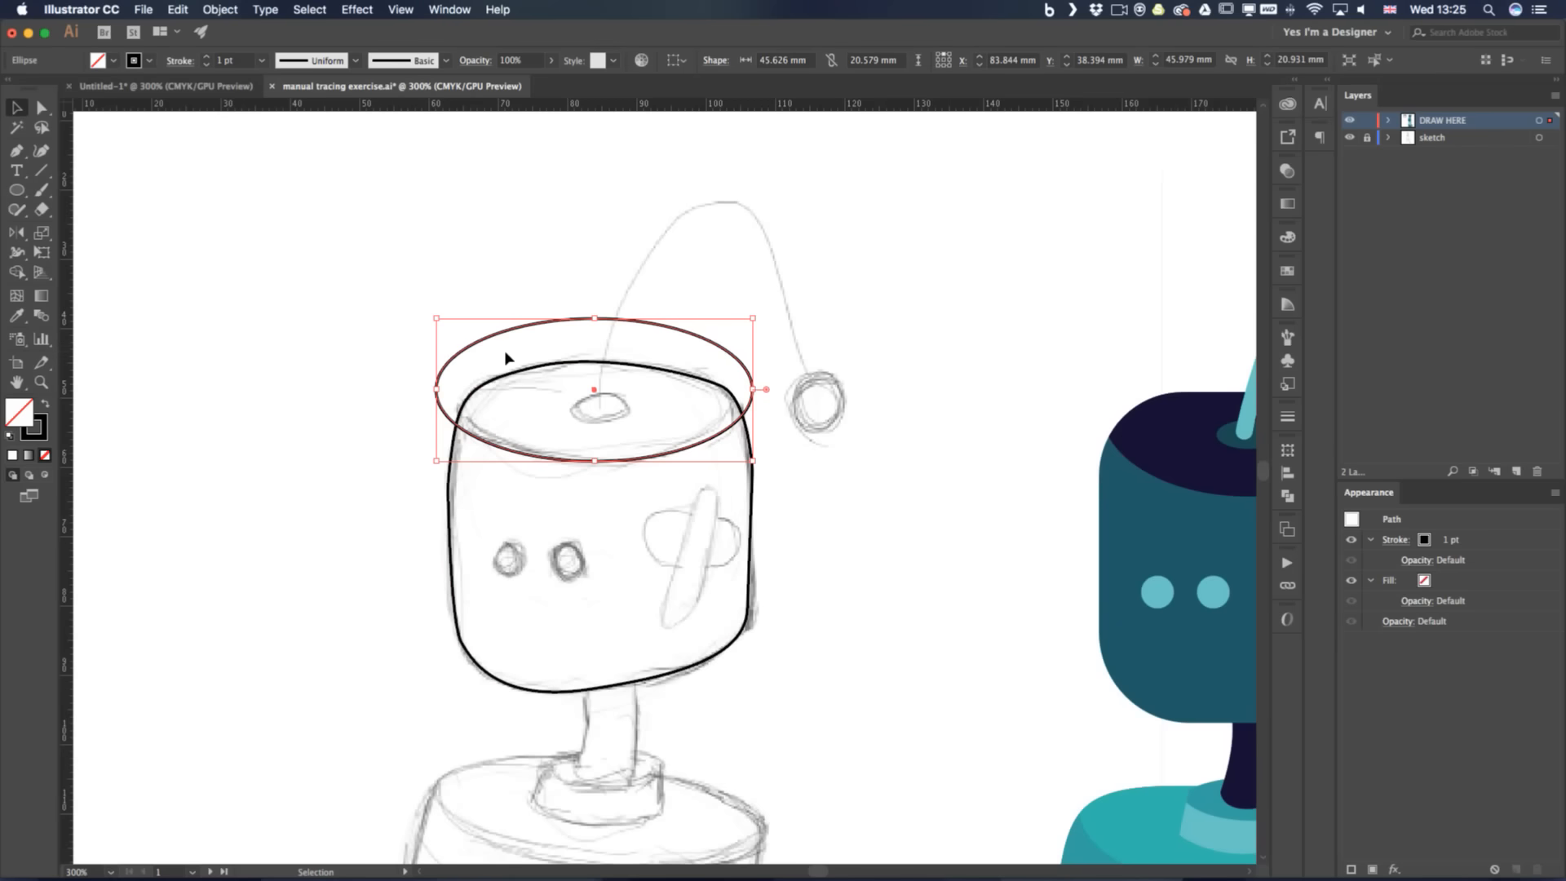
# Use Shape Builder on the head outline and the ellipse to remove the part of the ellipse outside the head
pyautogui.moveTo(430, 308); pyautogui.dragTo(483, 567)
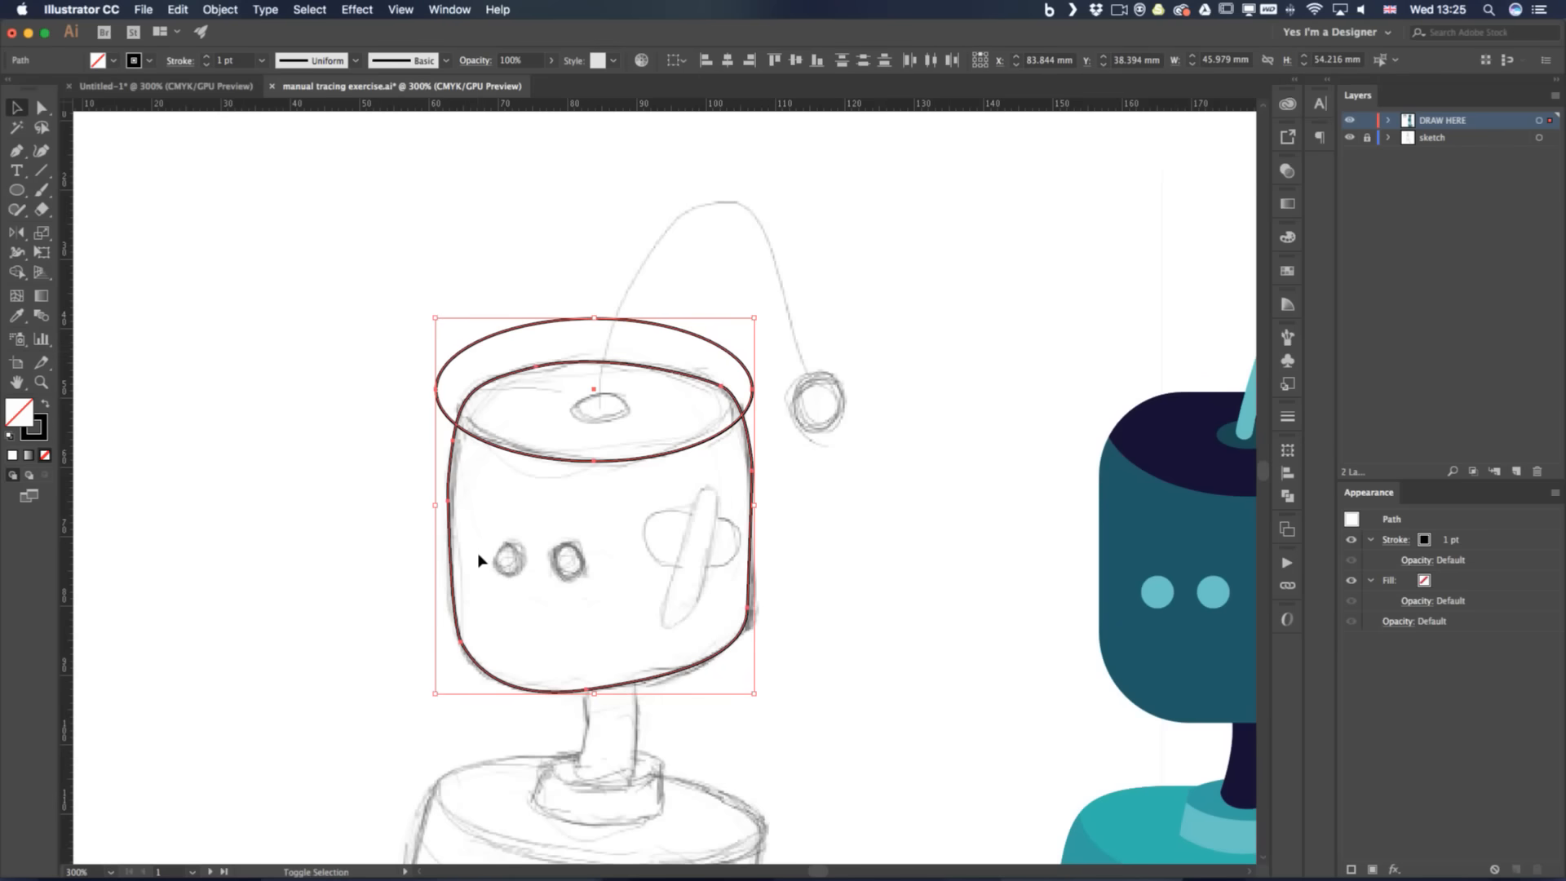
pyautogui.hotkey('shift', 'm')
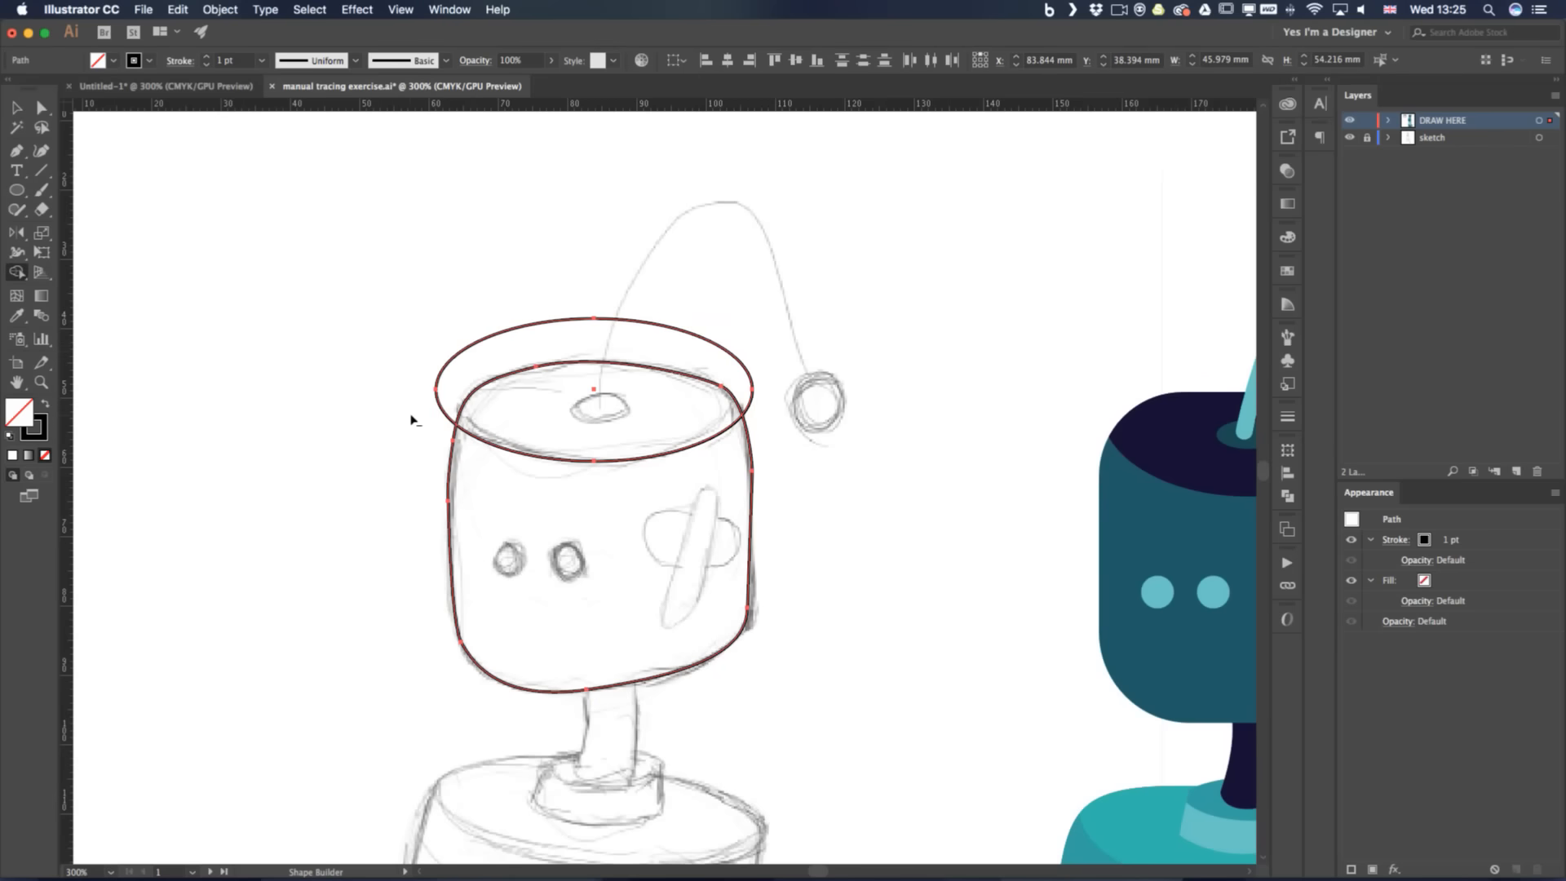
pyautogui.keyDown('alt'); pyautogui.click(468, 367); pyautogui.keyUp('alt')
pyautogui.press('v')
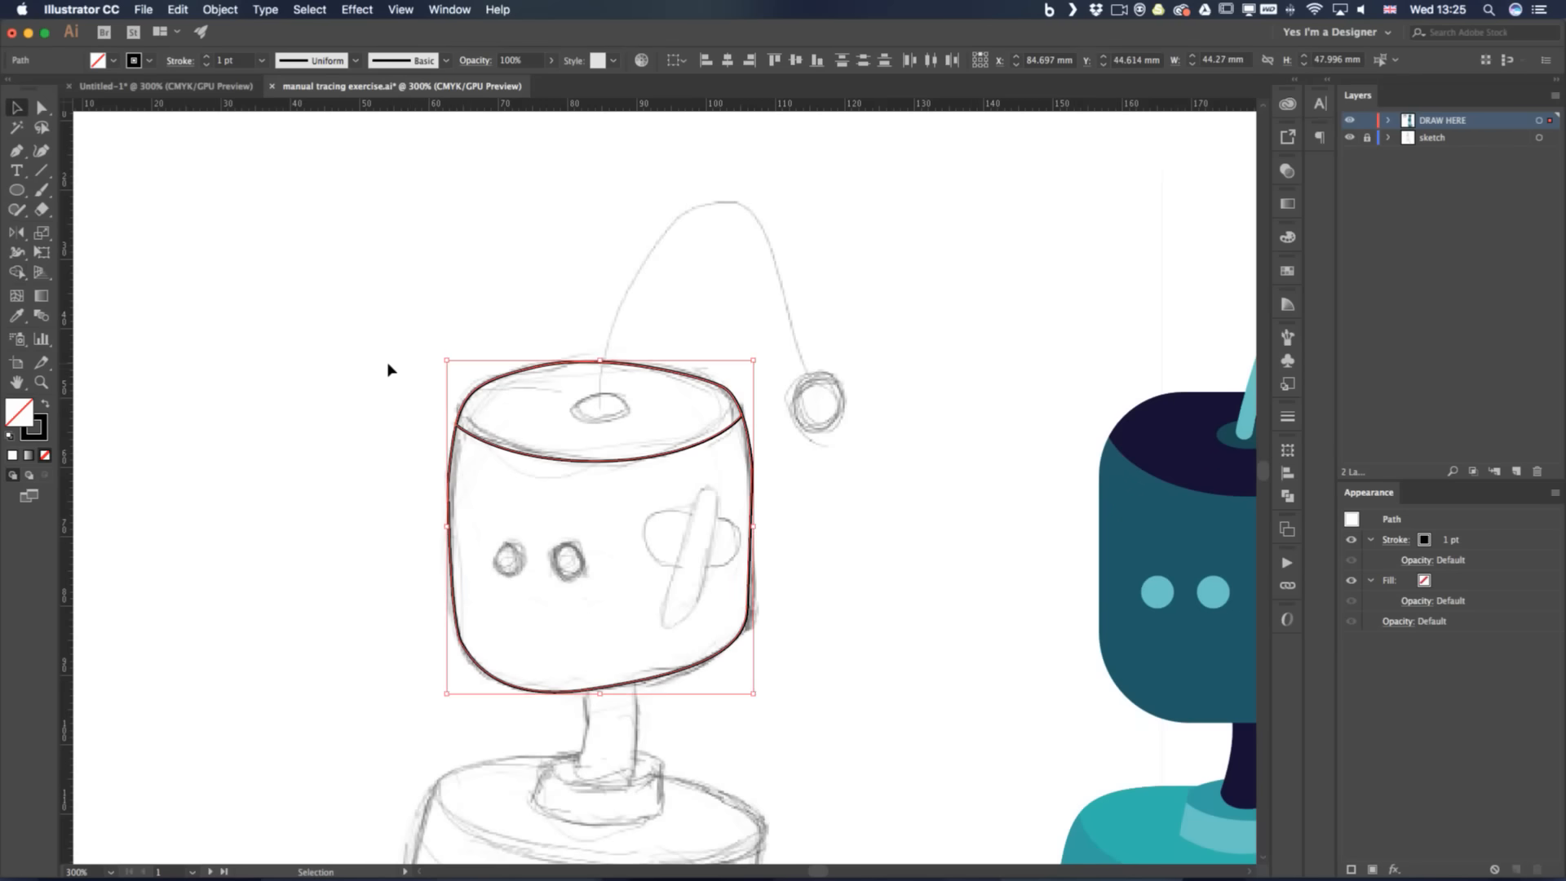
pyautogui.click(389, 370)
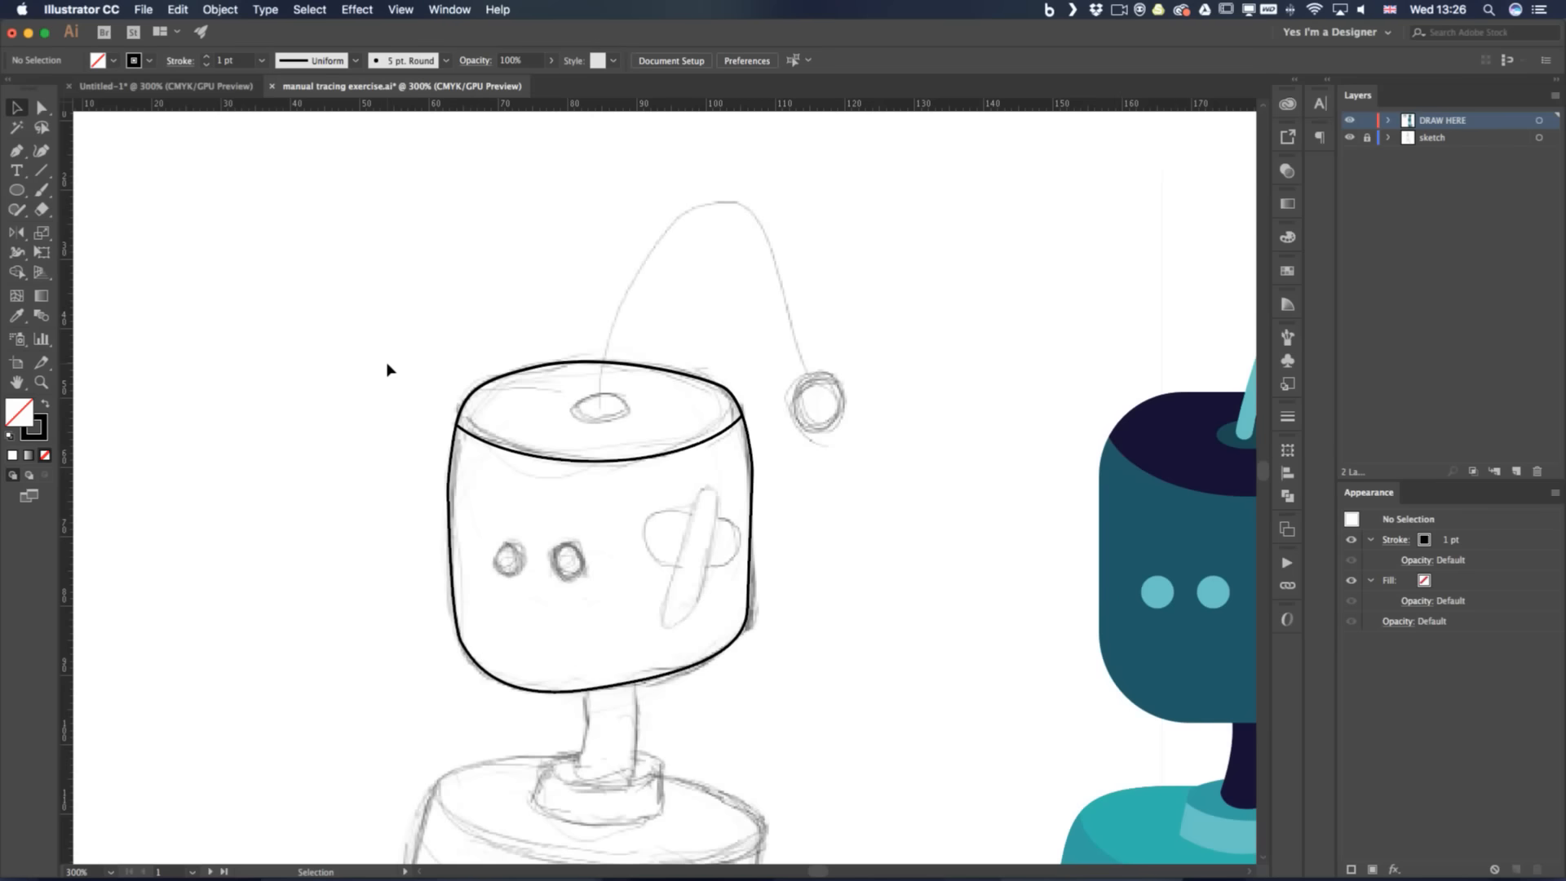
# Try moving the trimmed lid shape down over the robot's face, and undo the move
pyautogui.click(530, 457)
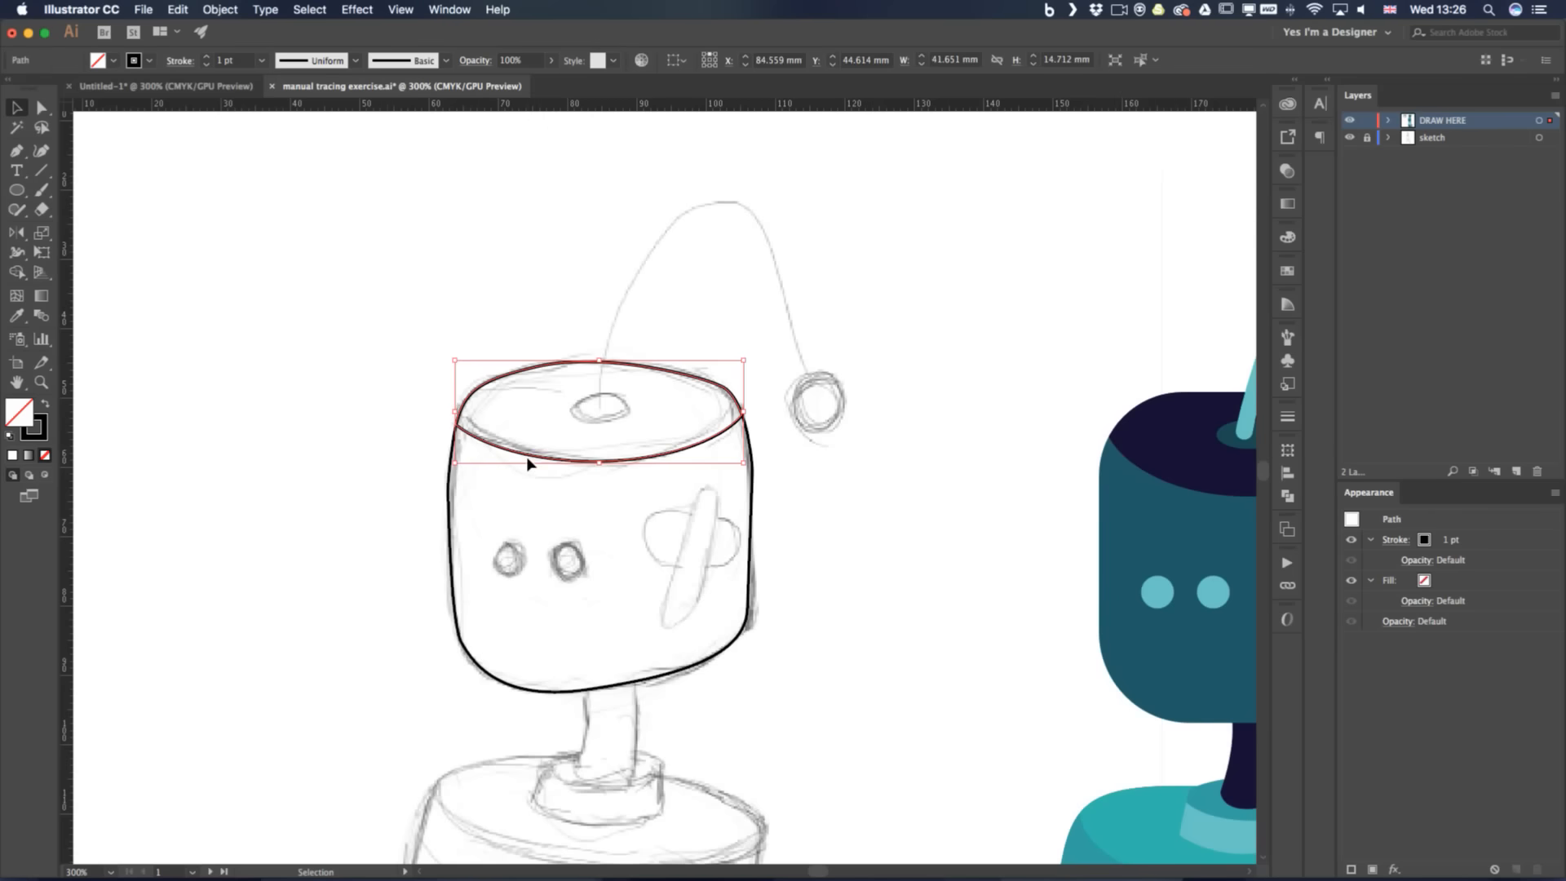
pyautogui.moveTo(528, 463); pyautogui.dragTo(552, 514)
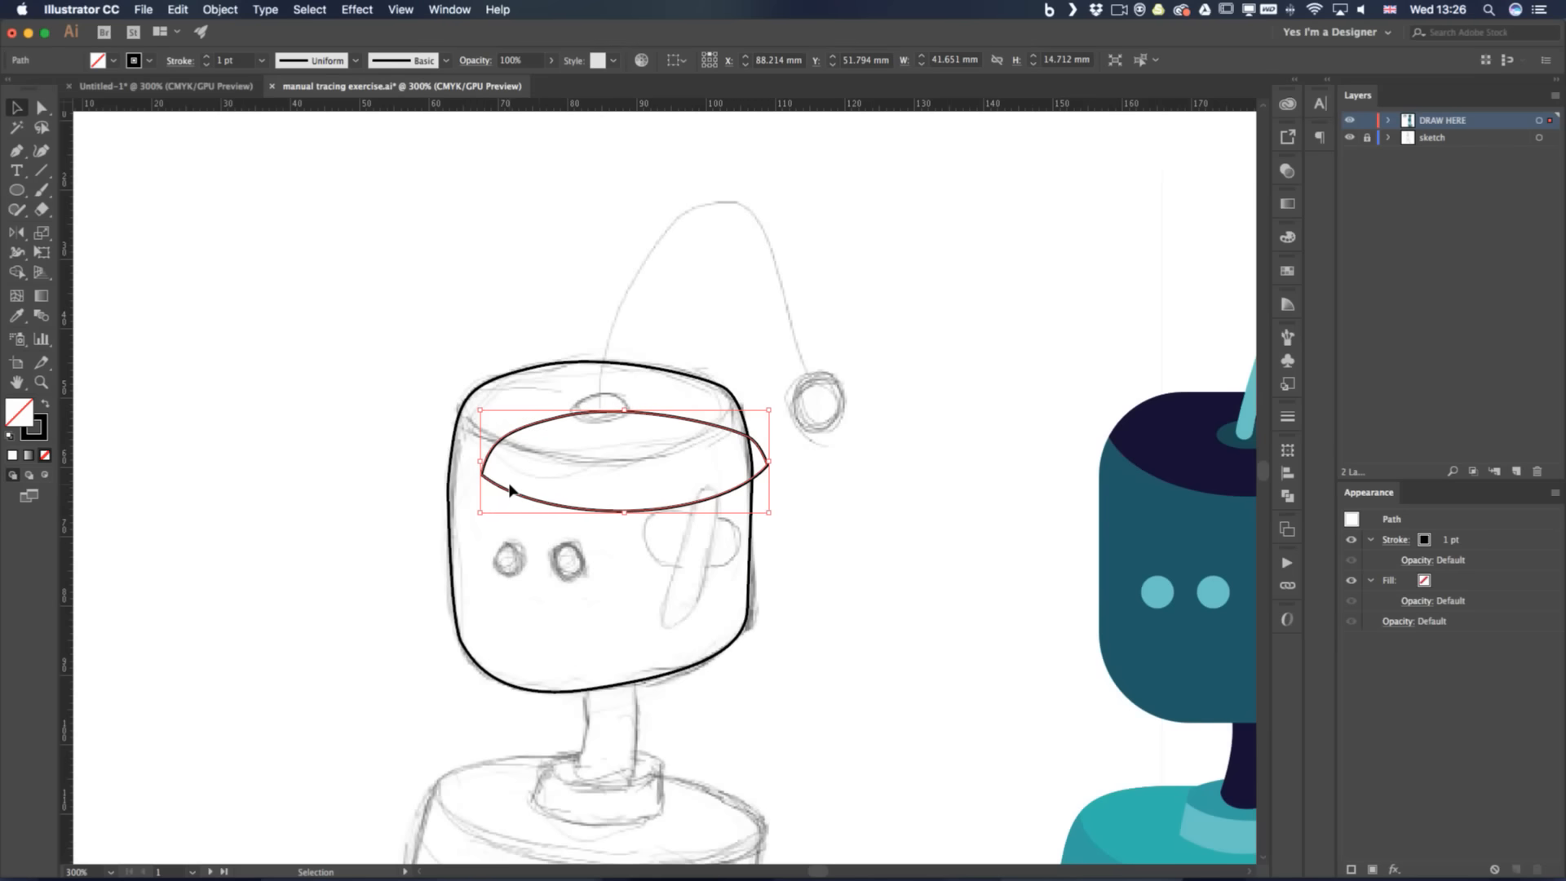
pyautogui.press('super+z')
pyautogui.click(370, 391)
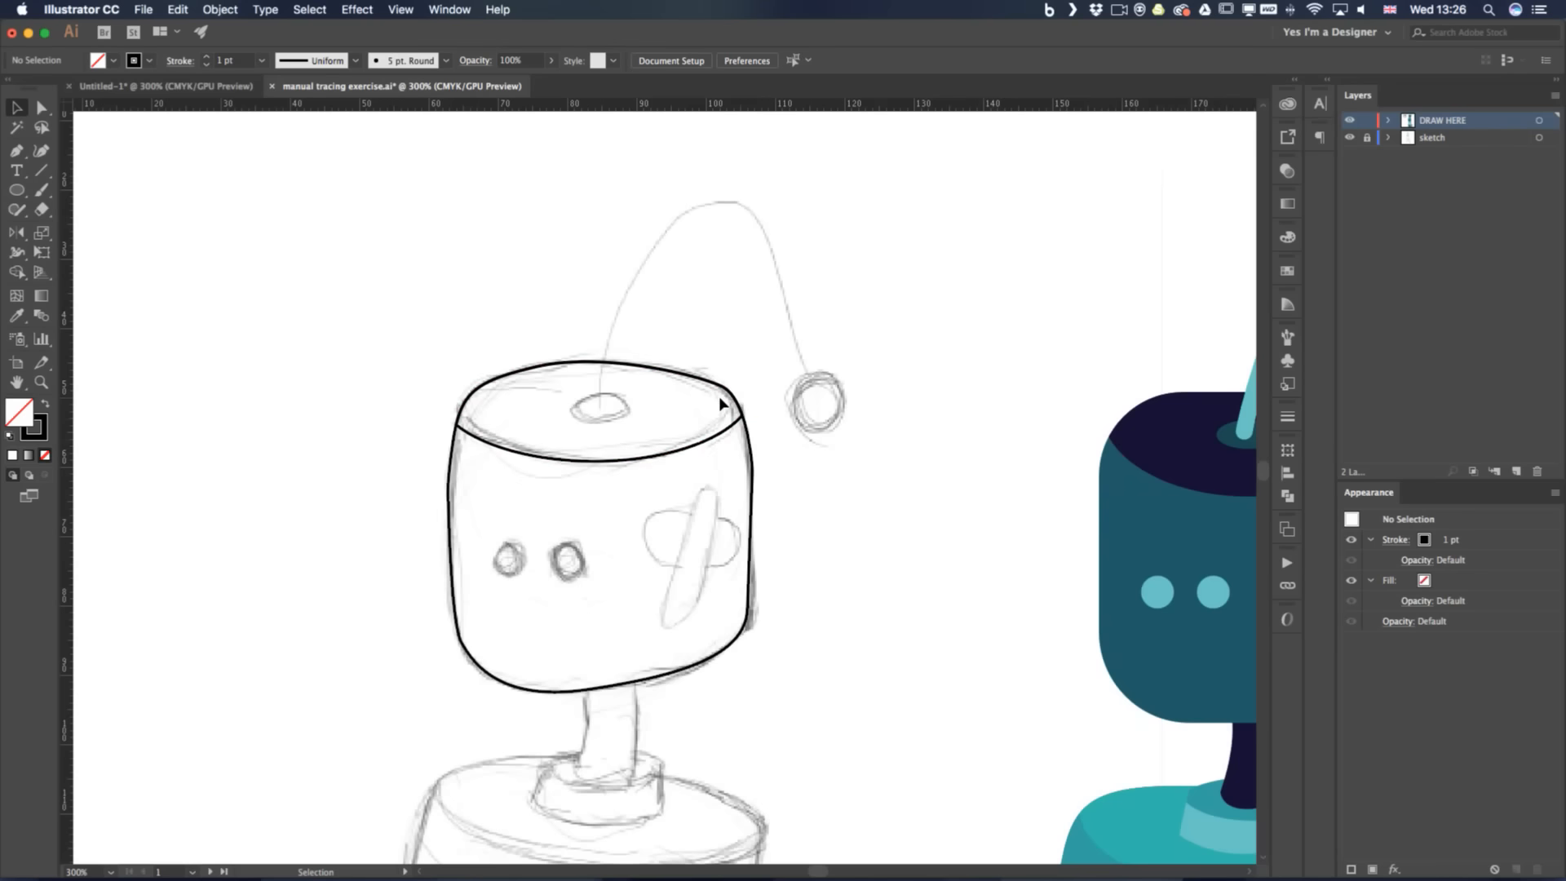
# Delete the trimmed lid shape and turn on Draw Inside mode for the head outline
pyautogui.click(669, 457)
pyautogui.press('Delete')
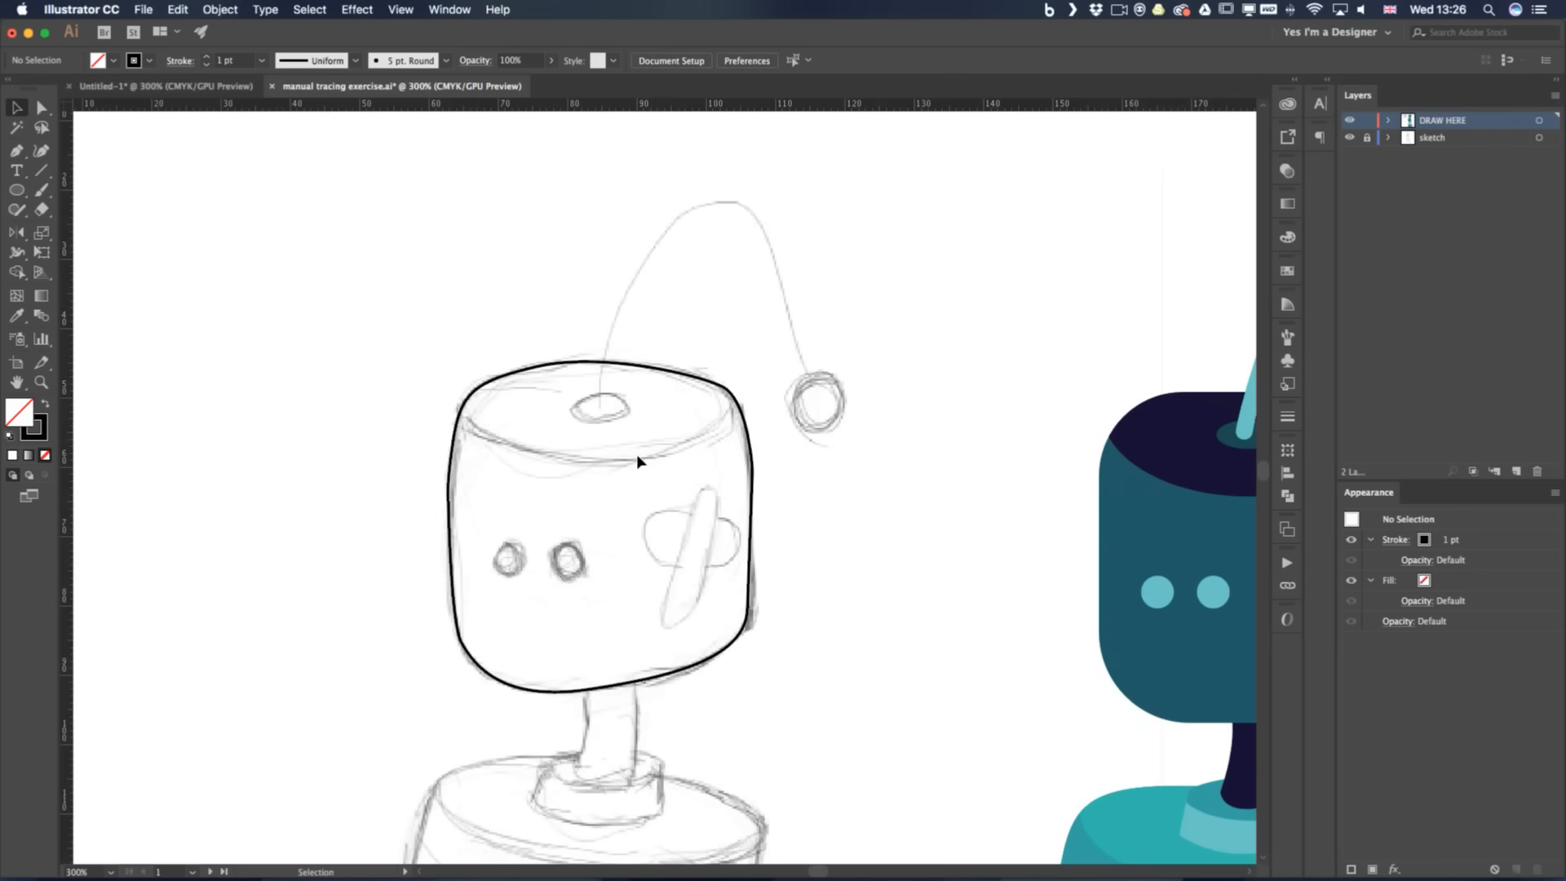
pyautogui.click(495, 380)
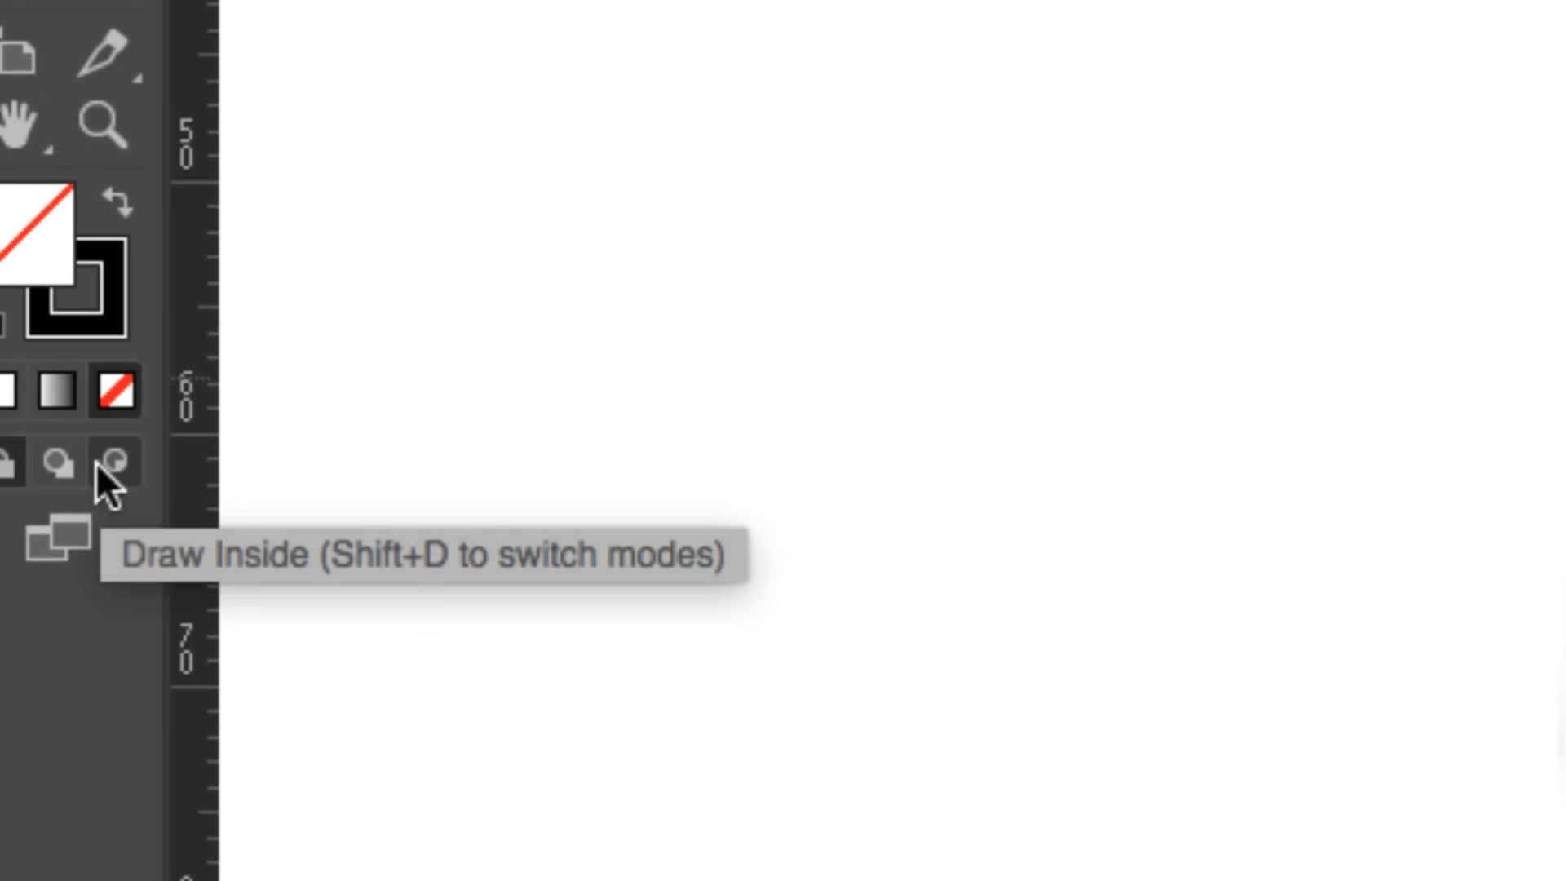
pyautogui.click(105, 463)
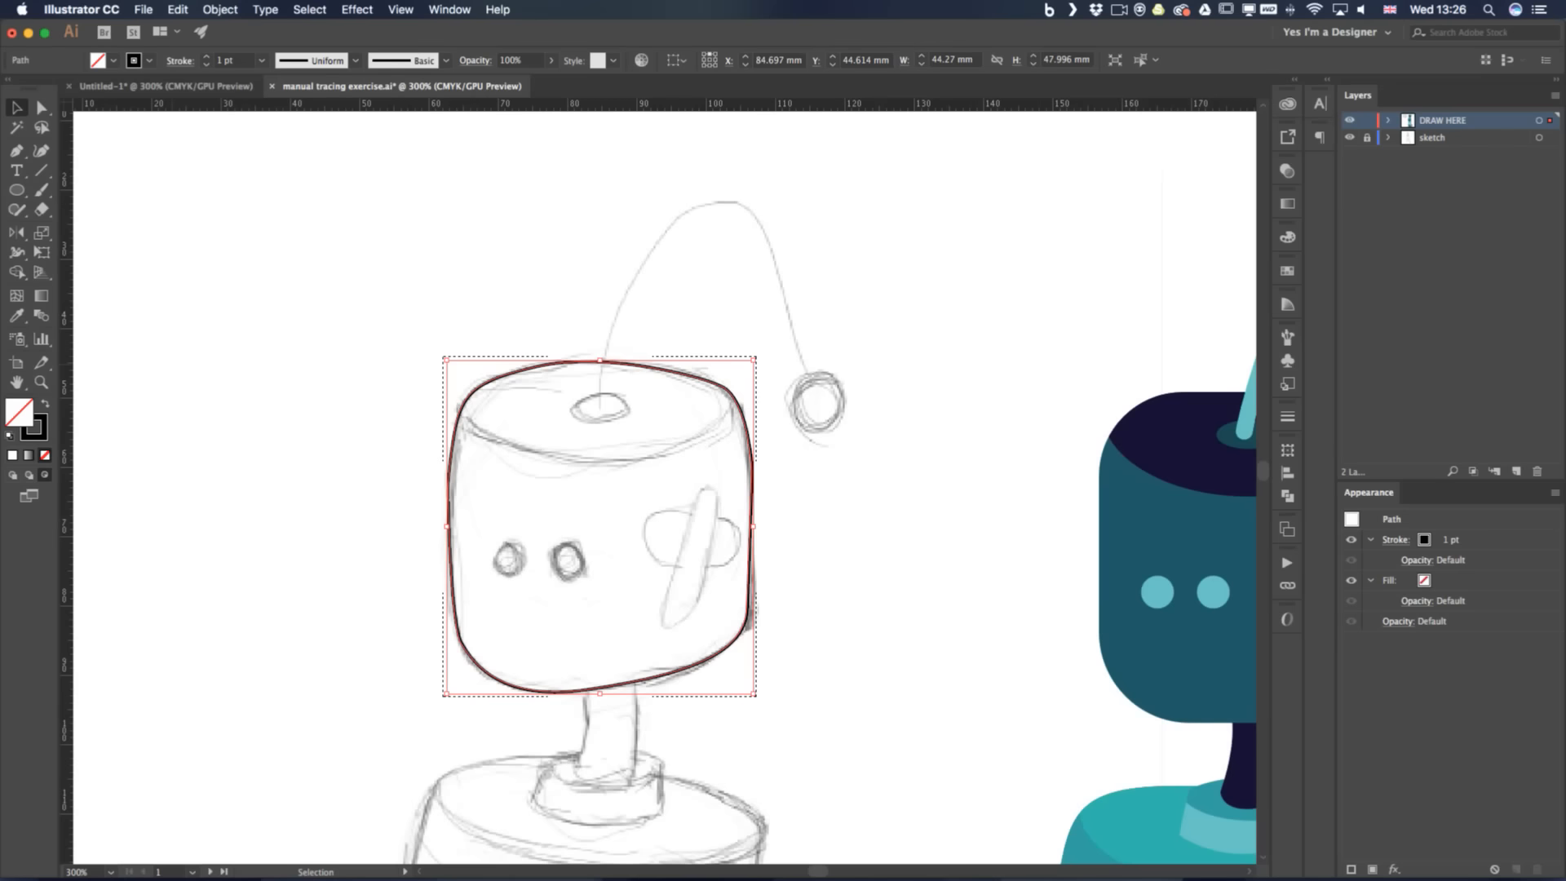
# Draw an ellipse about 53 × 25 mm inside the head outline, its lower edge following the sketched front rim
pyautogui.press('p')
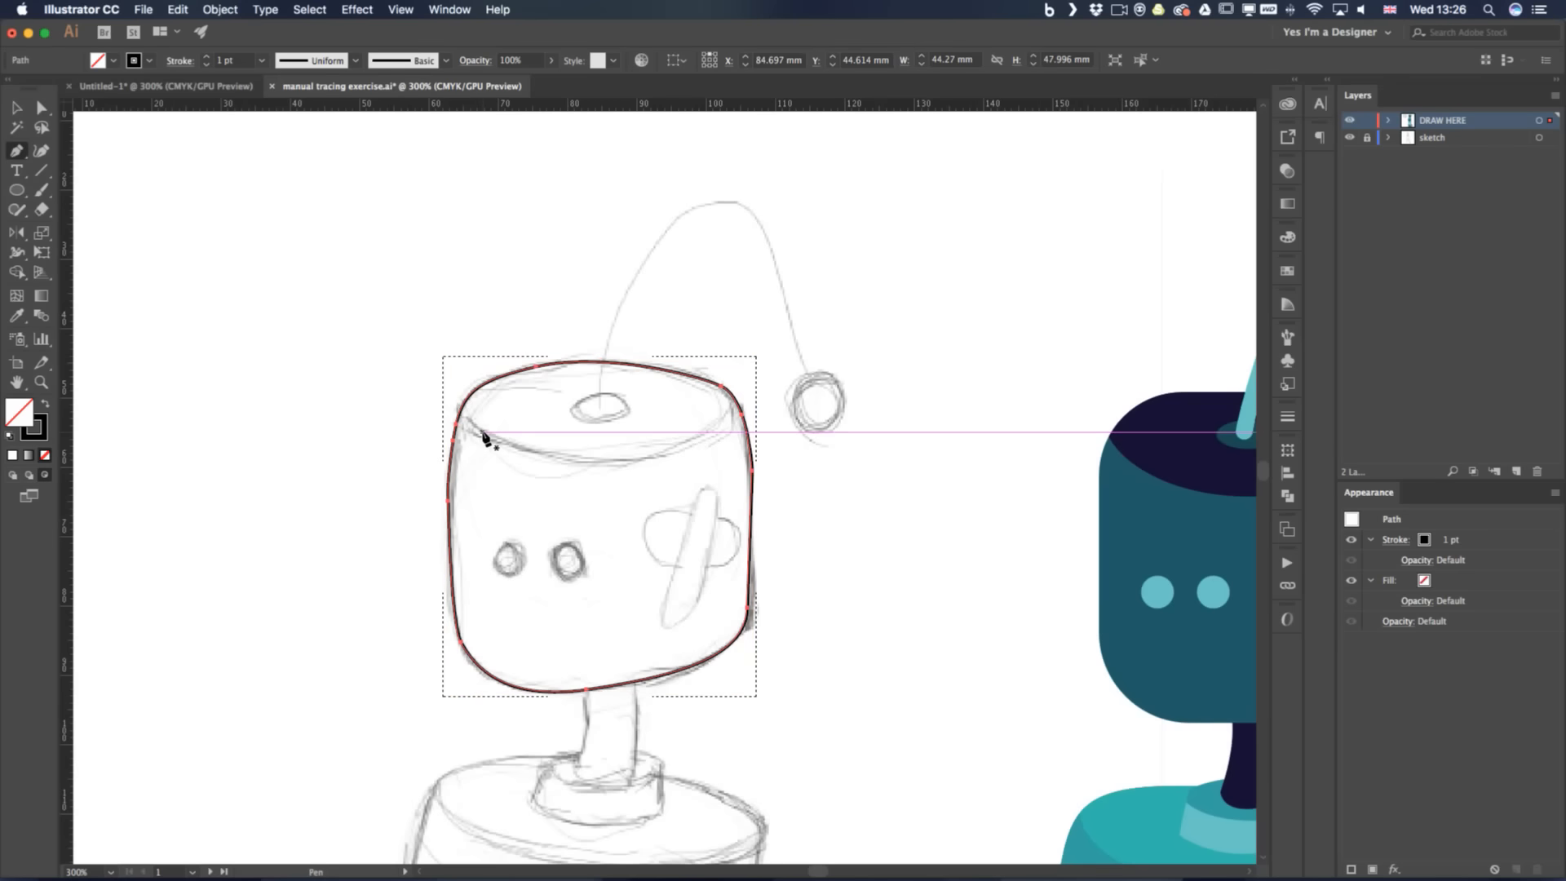
pyautogui.press('l')
pyautogui.moveTo(397, 286); pyautogui.dragTo(766, 461)
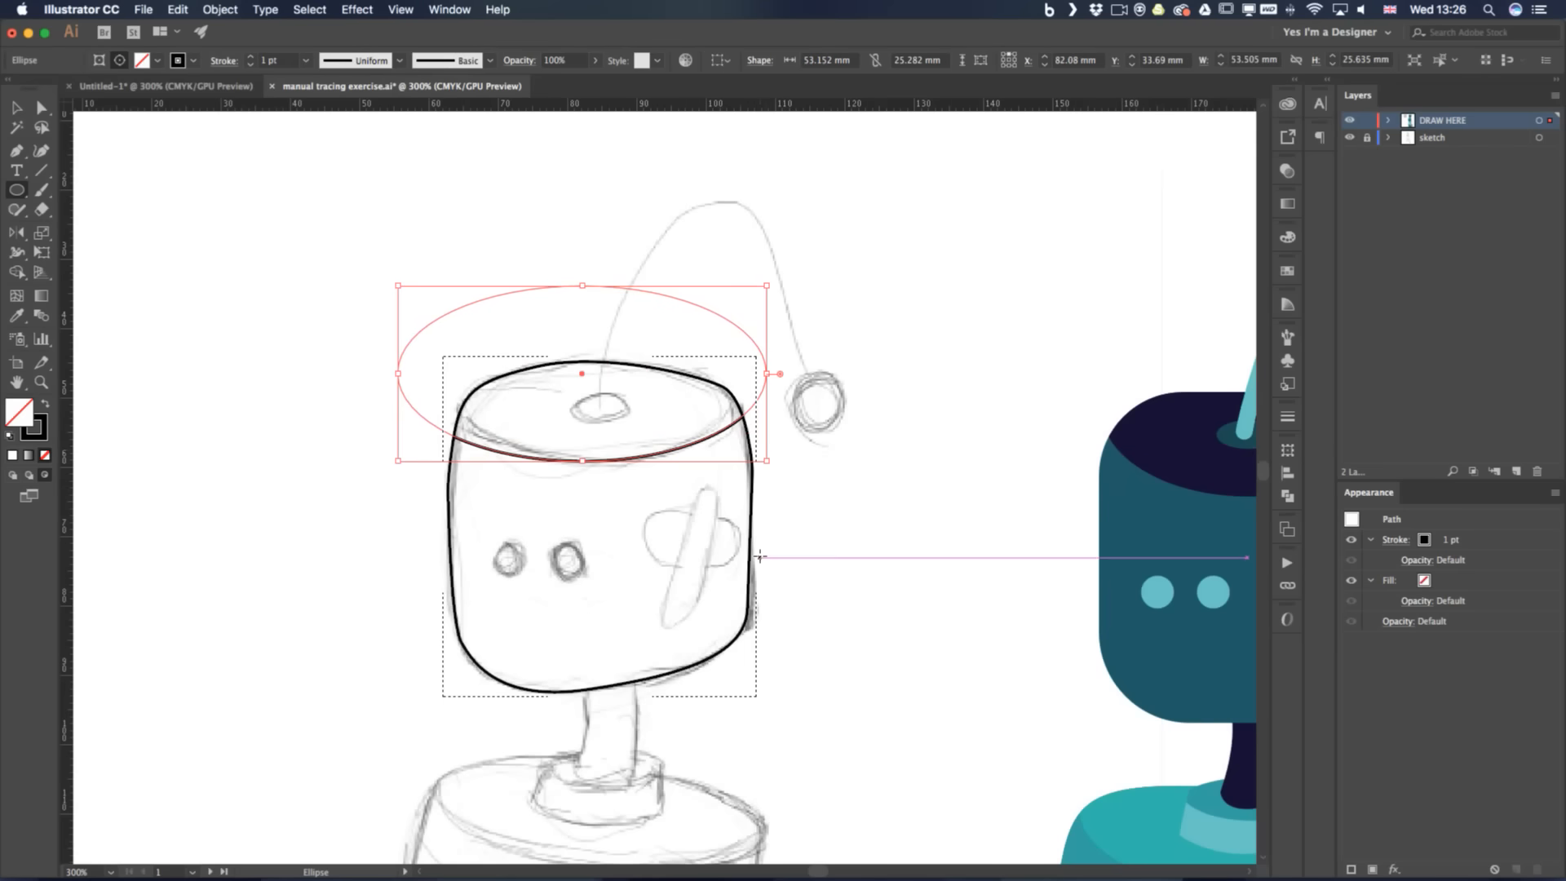
pyautogui.press('v')
pyautogui.click(222, 512)
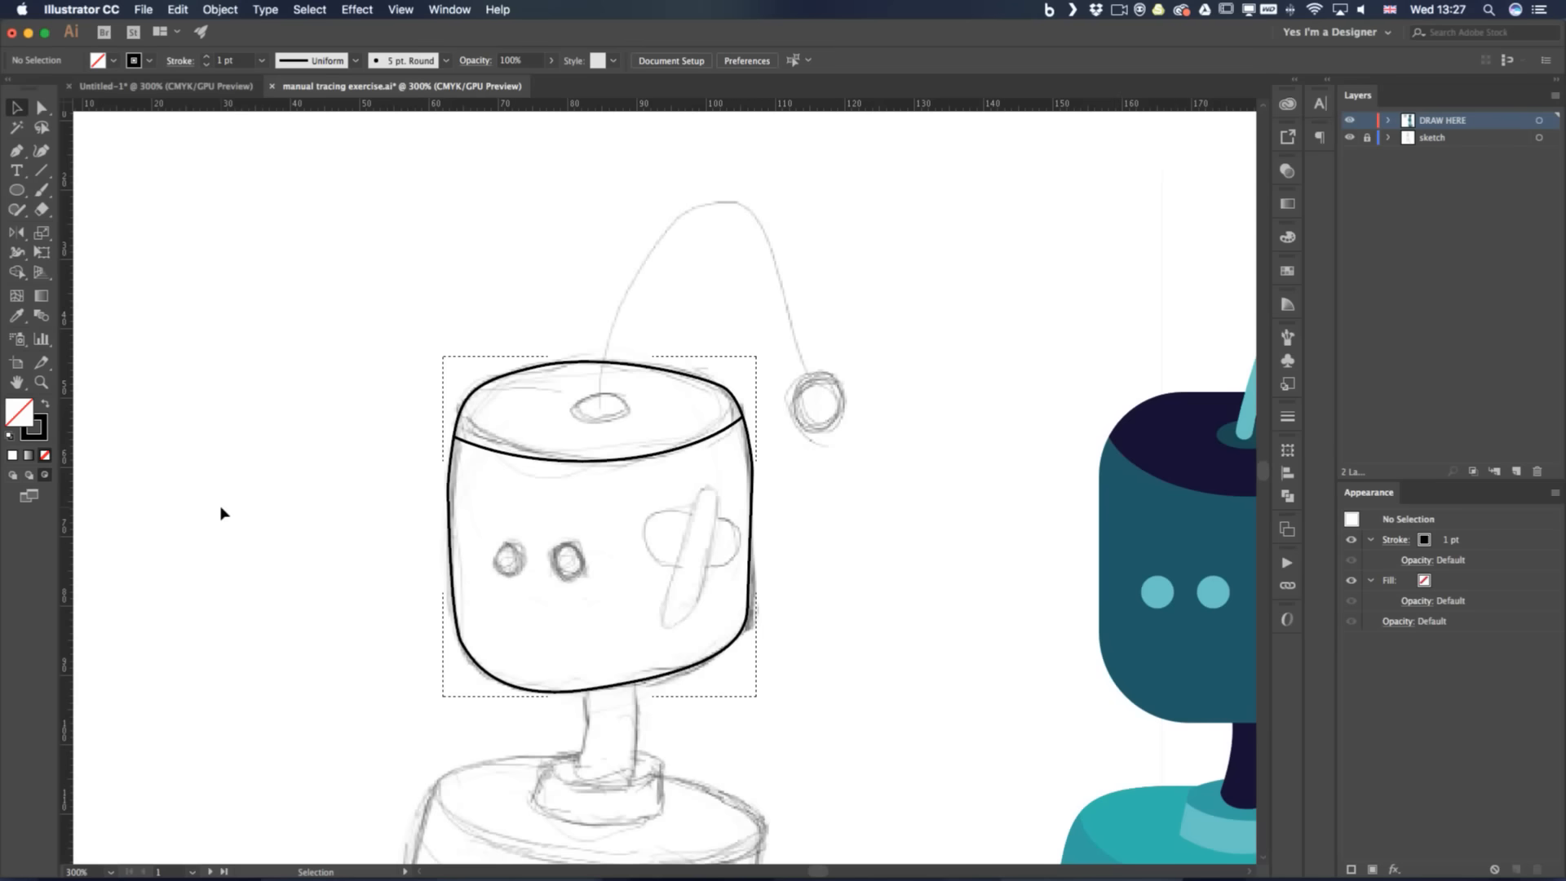
# Isolate the clip group, shift the ellipse right and narrow it to about 45 mm so it fits the sketched rim
pyautogui.click(549, 463)
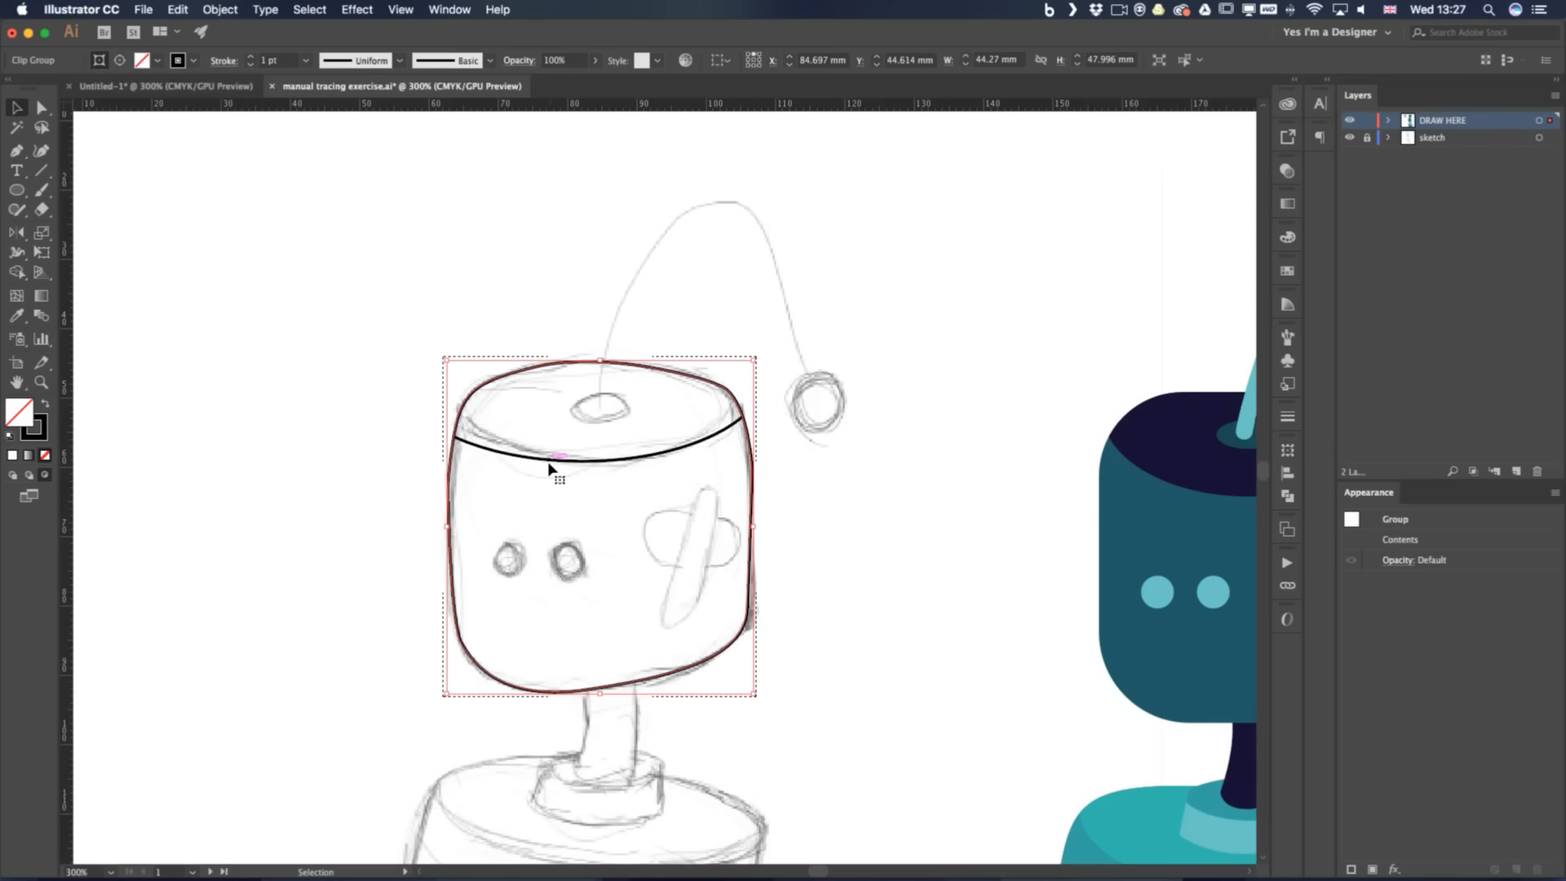
pyautogui.doubleClick(547, 464)
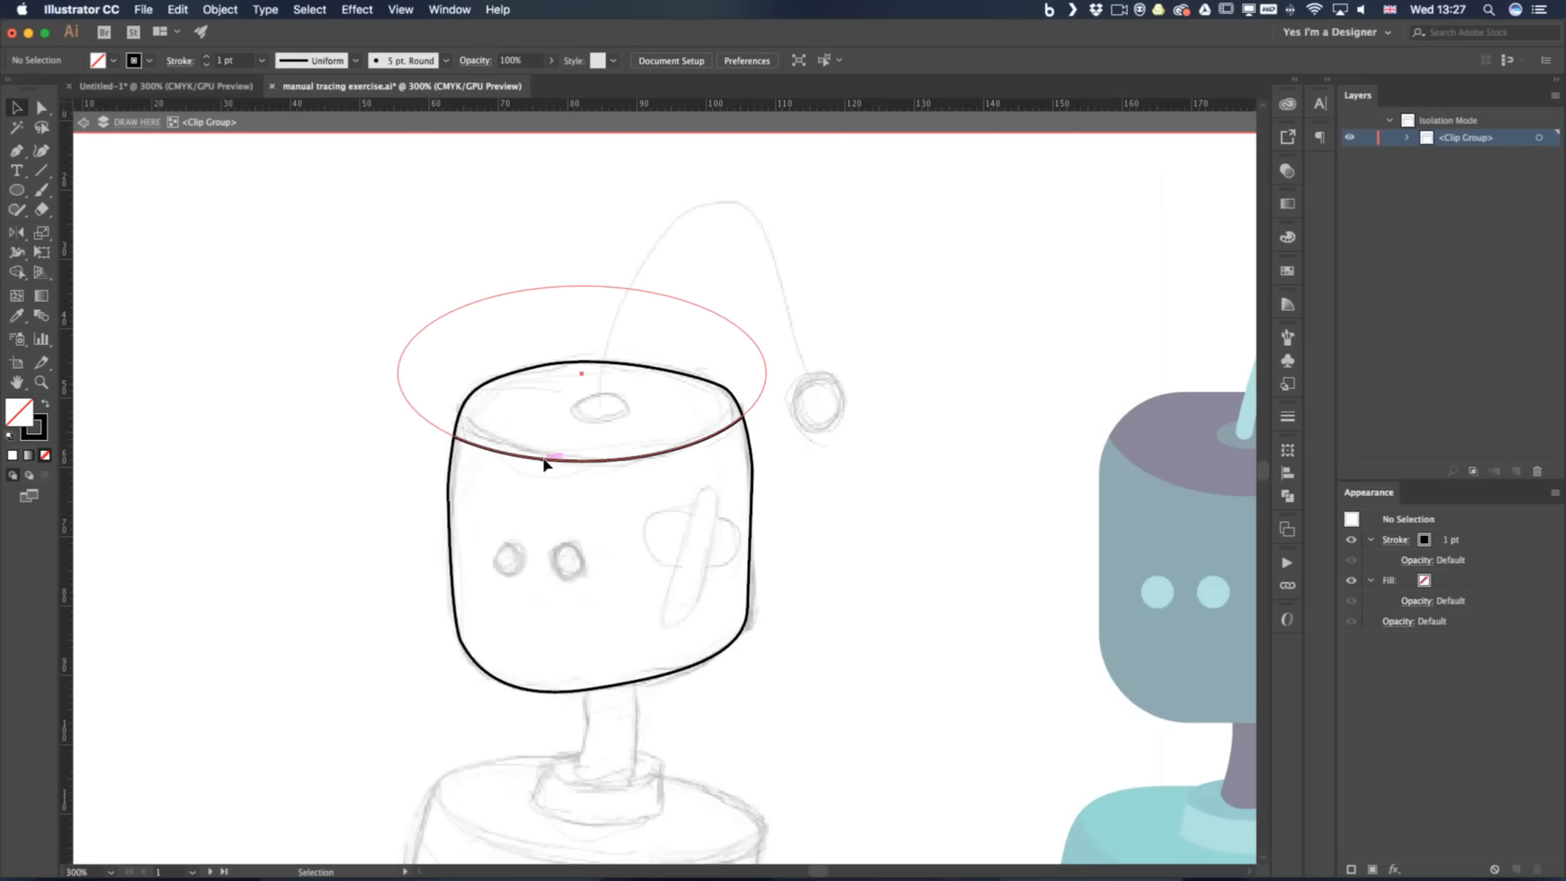
pyautogui.moveTo(544, 463); pyautogui.dragTo(609, 454)
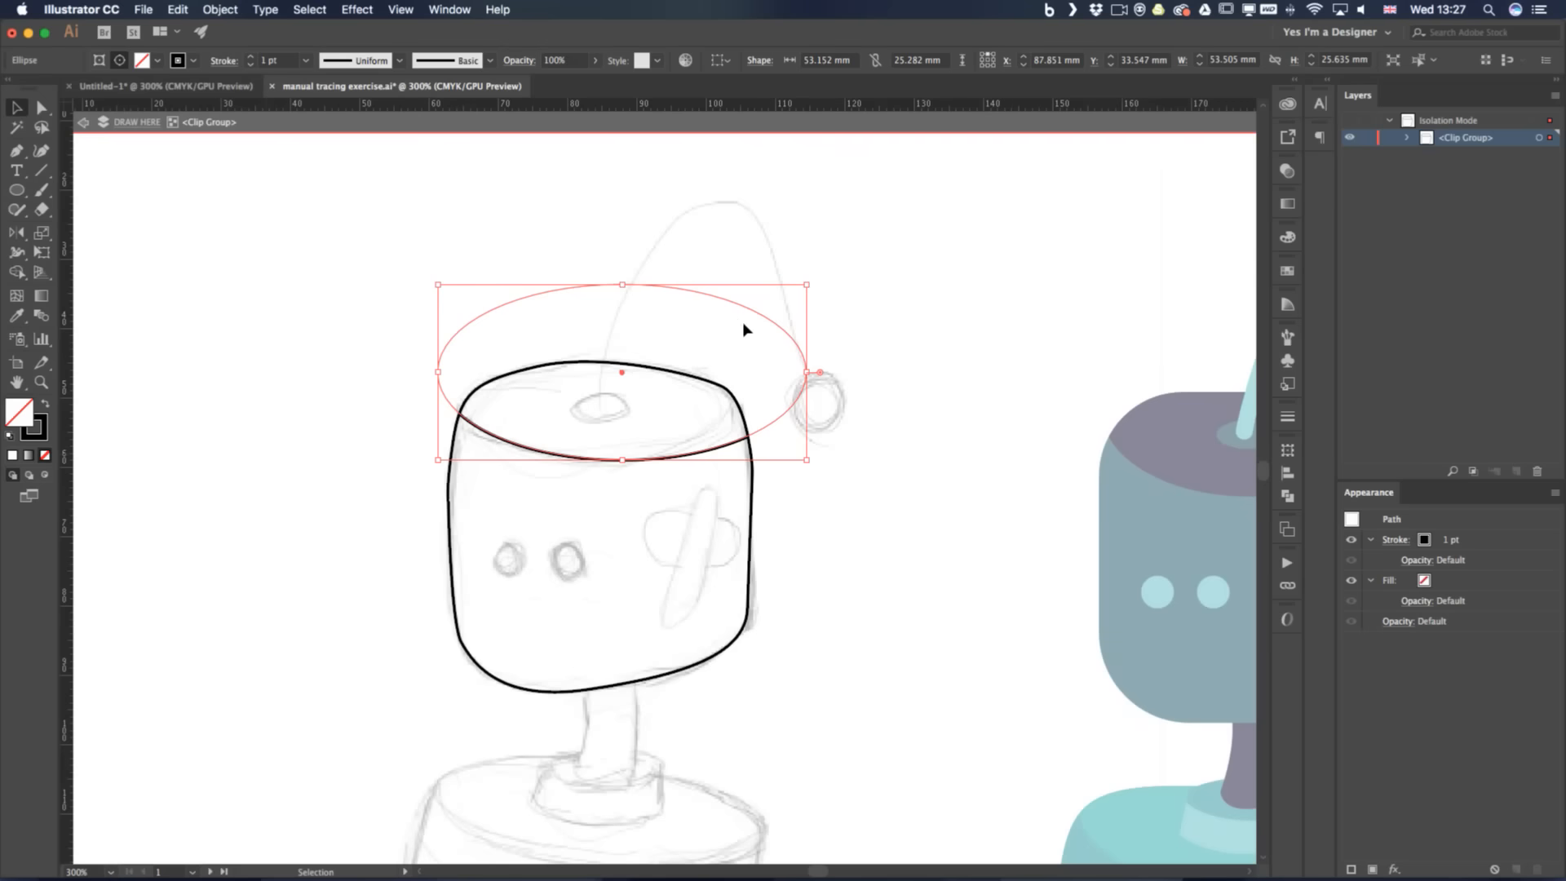
pyautogui.moveTo(806, 372); pyautogui.dragTo(741, 369)
pyautogui.doubleClick(313, 456)
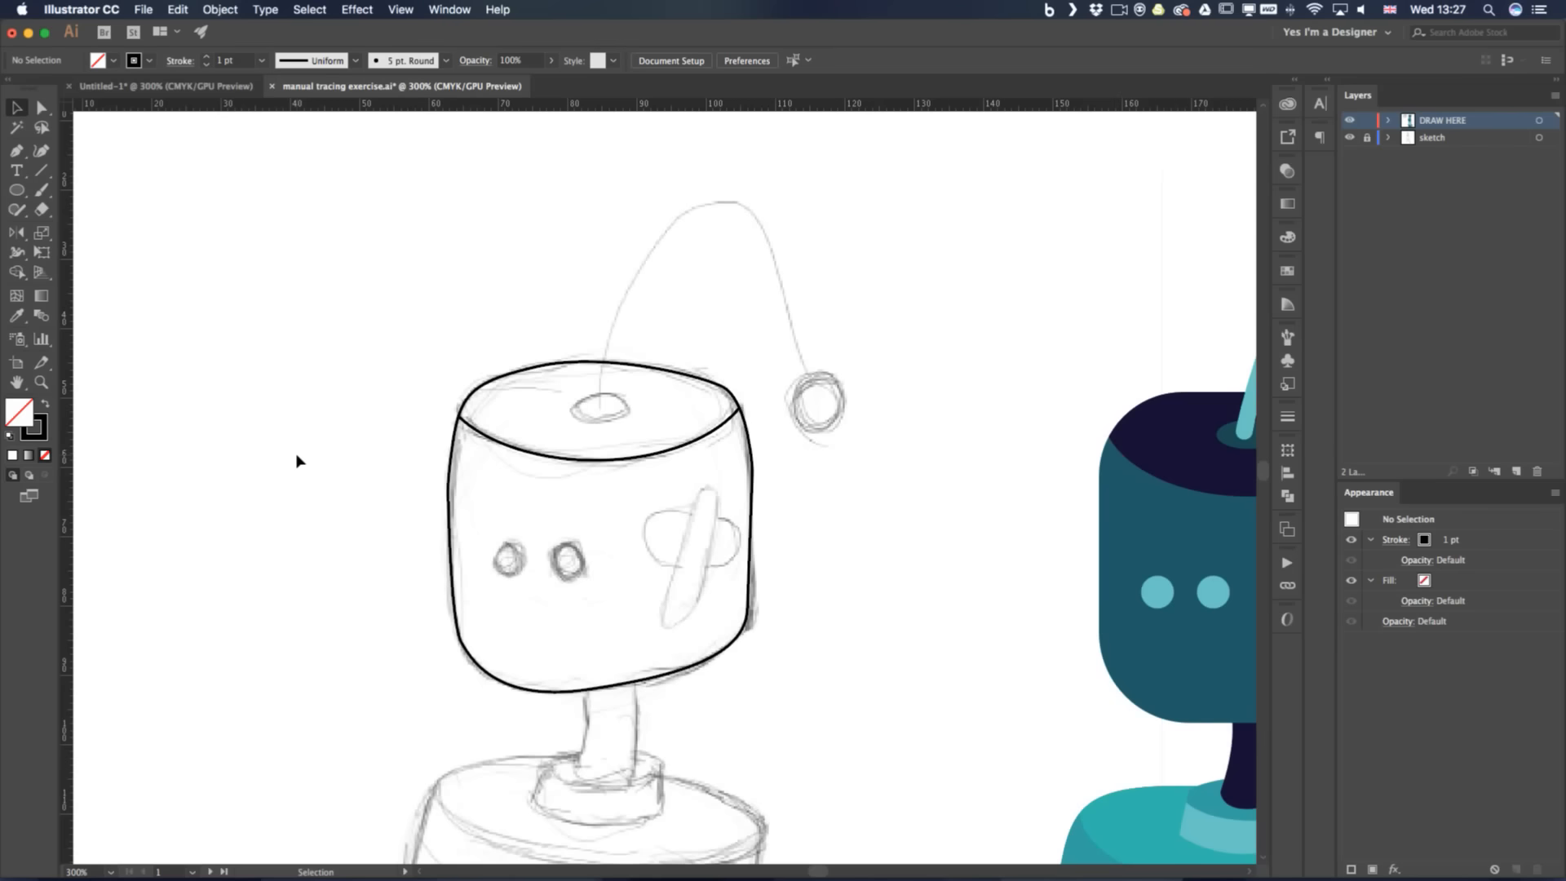
# Give the head's clipping shape a red fill and no stroke
pyautogui.click(451, 544)
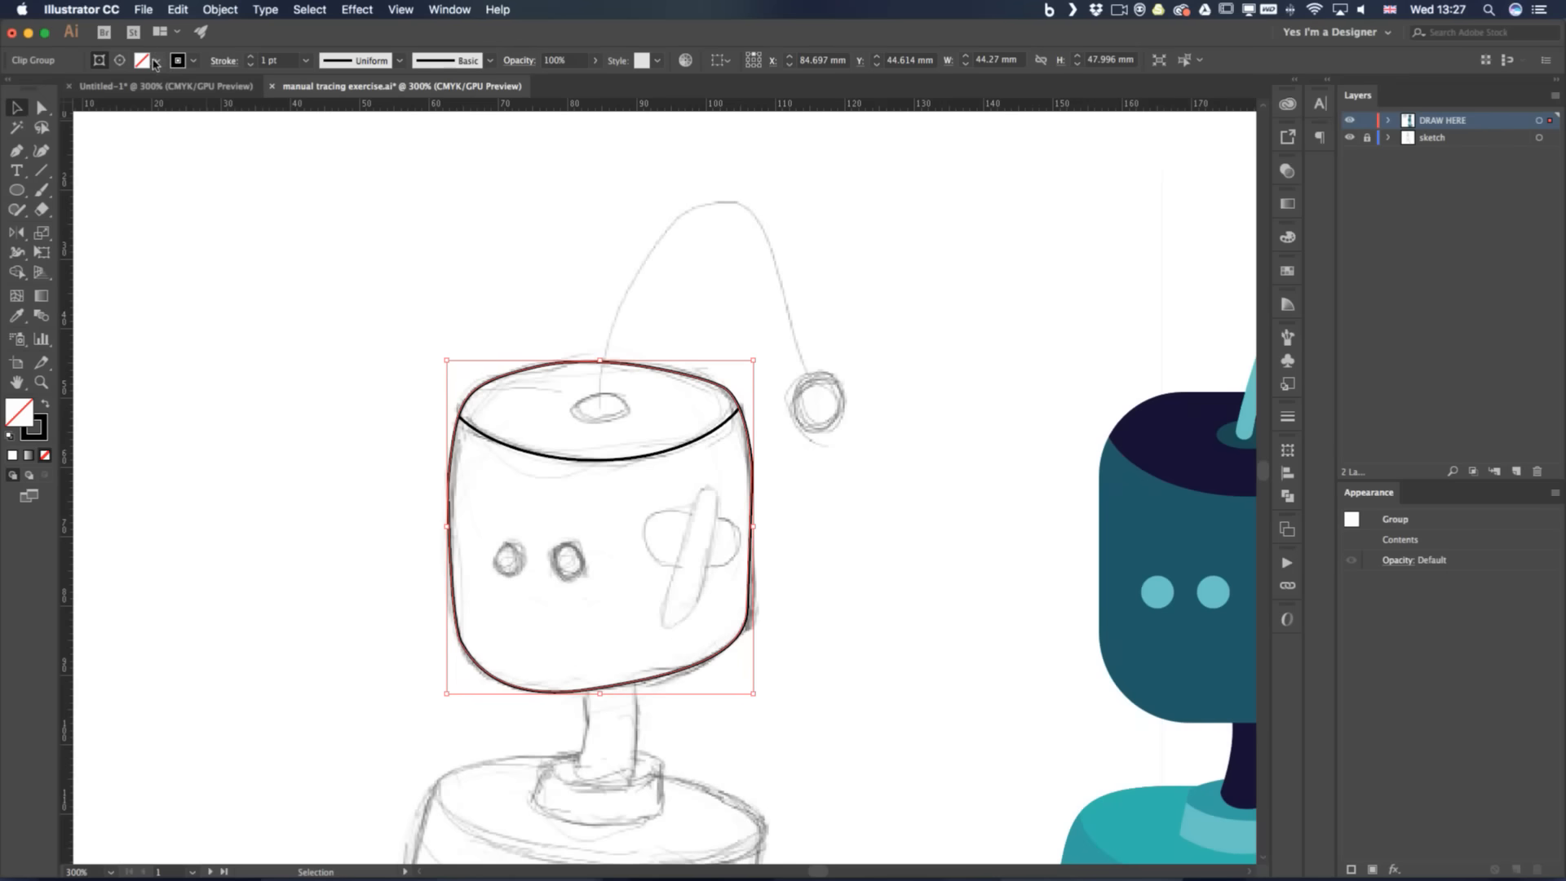
pyautogui.click(156, 60)
pyautogui.click(124, 90)
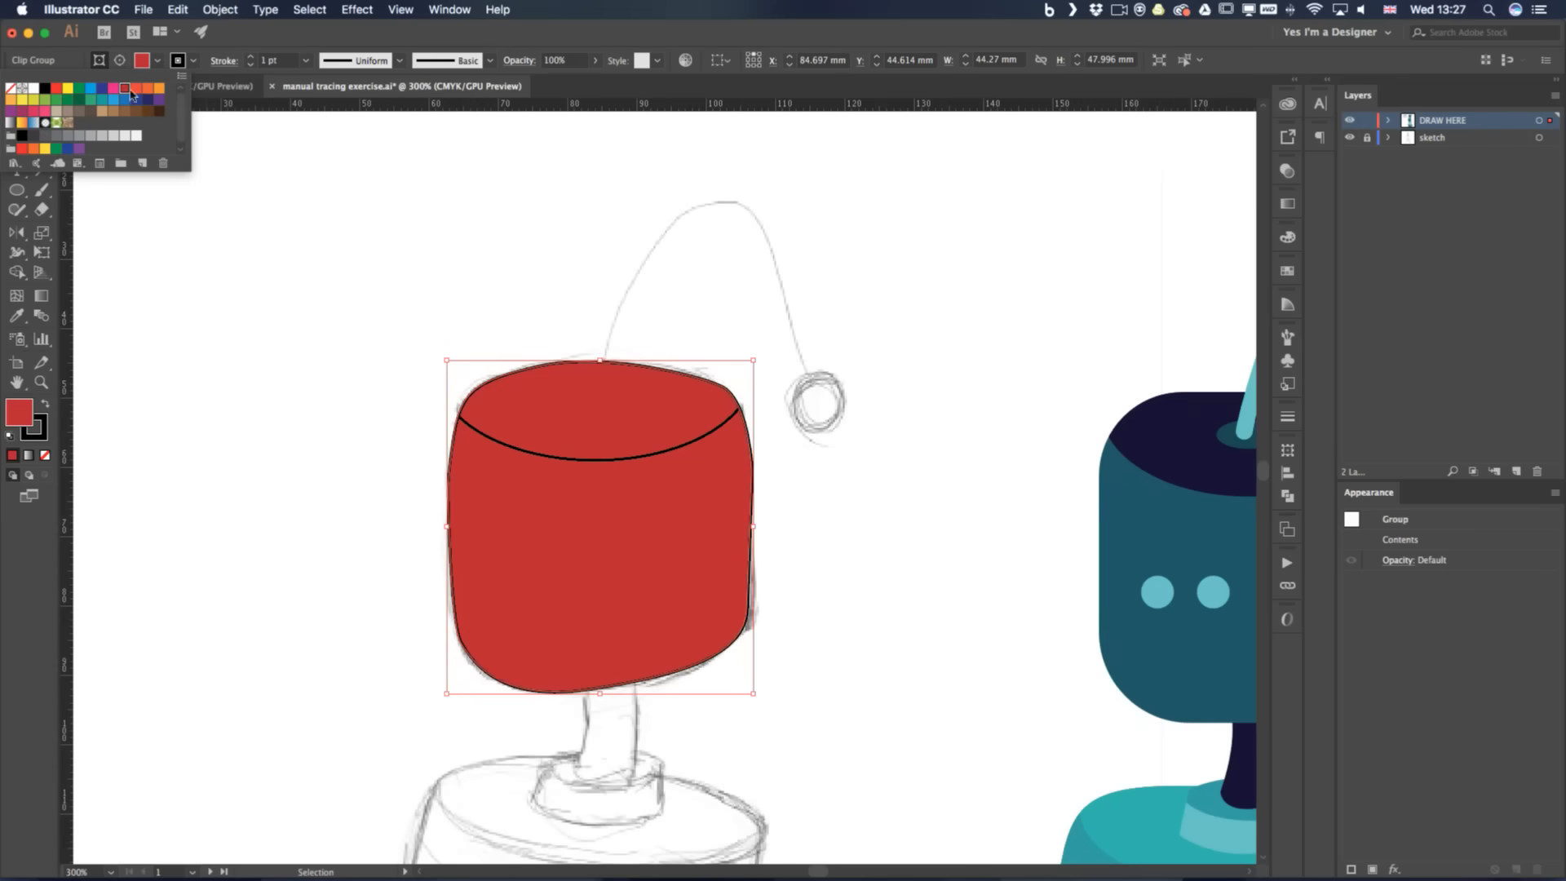
pyautogui.press('Escape')
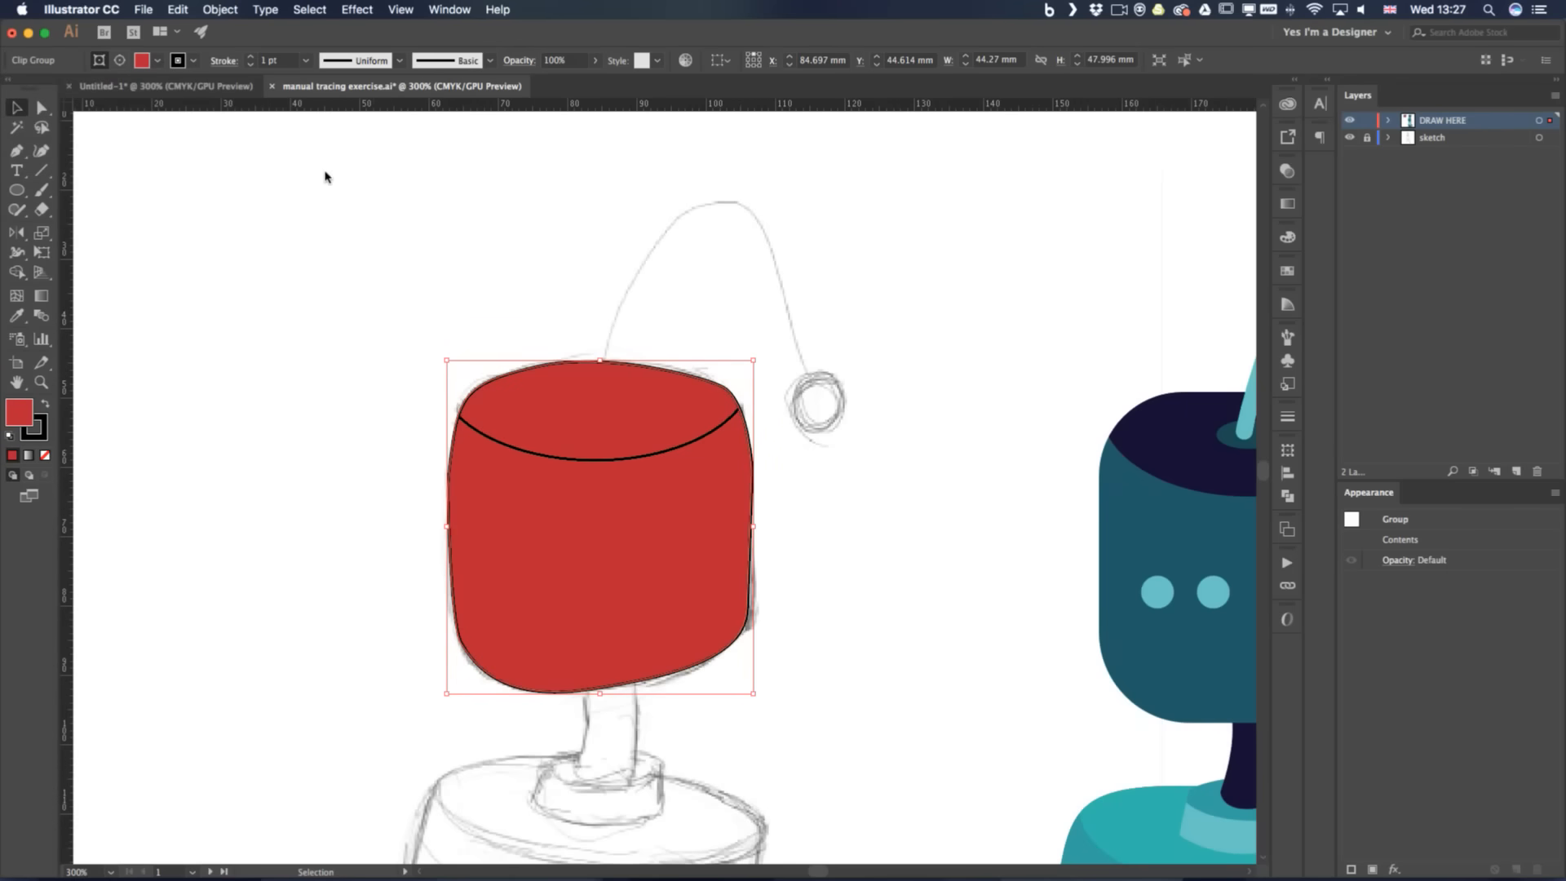
pyautogui.press('x')
pyautogui.press('/')
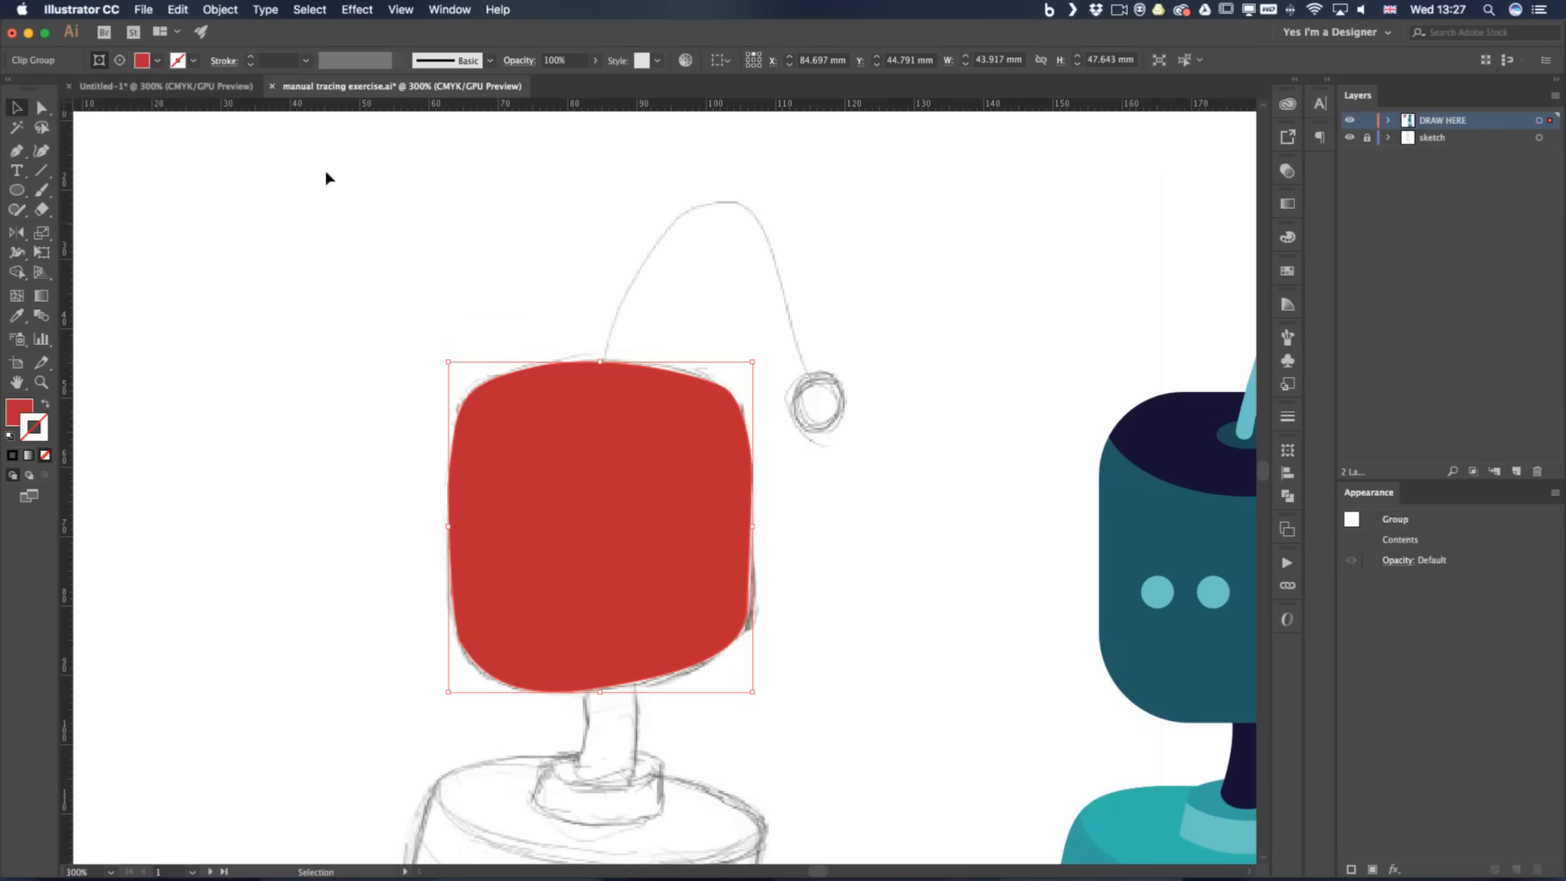
pyautogui.press('super+shift+a')
# Isolate the head's clip group and fill the lid ellipse with orange
pyautogui.click(534, 440)
pyautogui.click(402, 426)
pyautogui.click(470, 427)
pyautogui.doubleClick(470, 427)
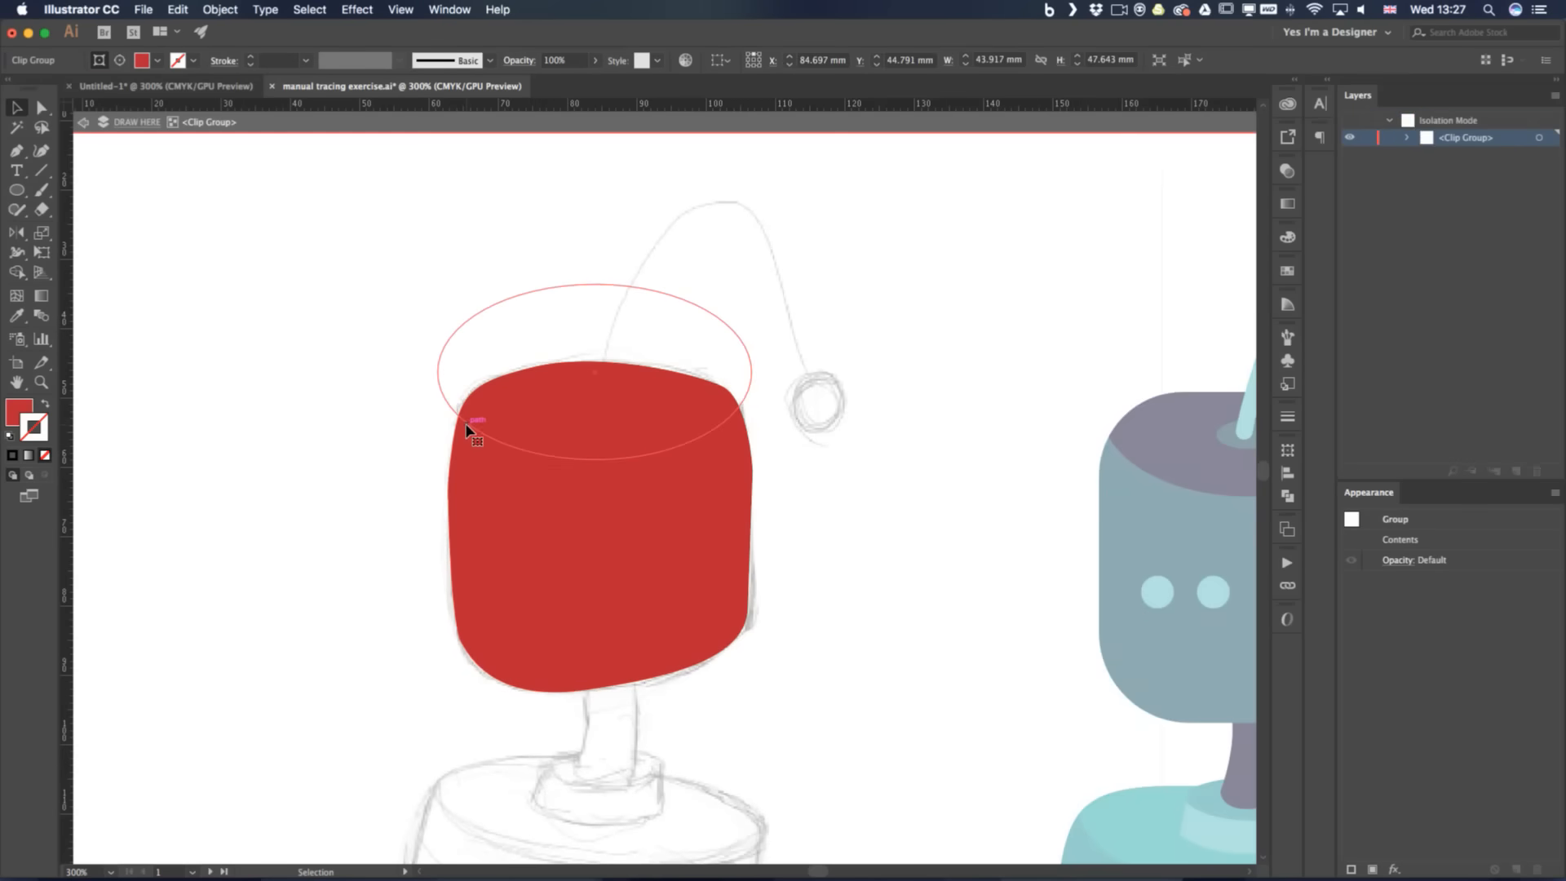
pyautogui.click(465, 426)
pyautogui.click(191, 61)
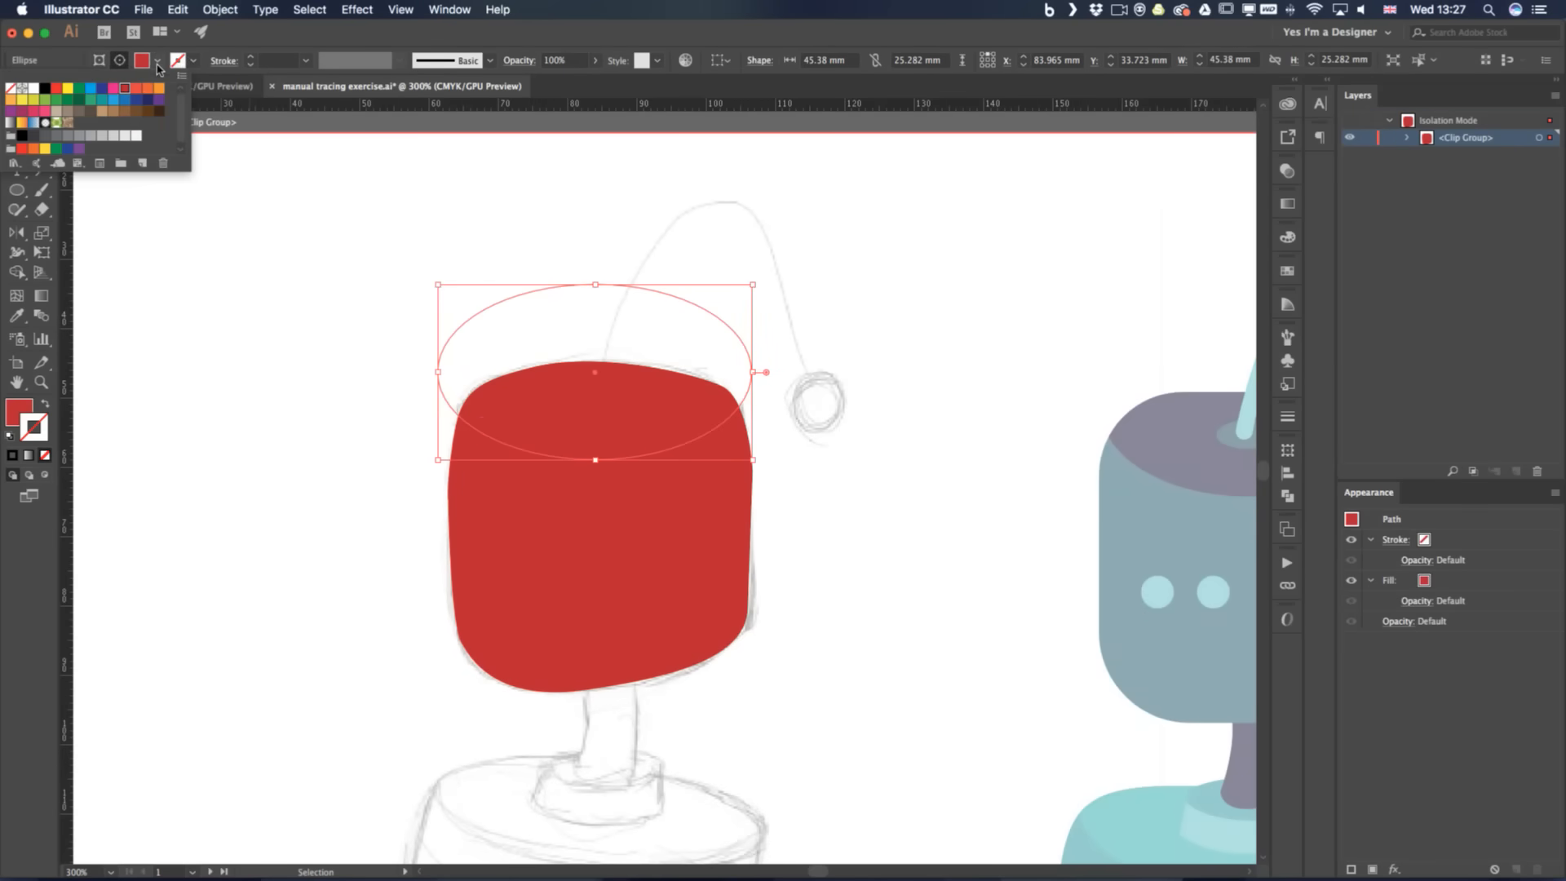
pyautogui.click(144, 89)
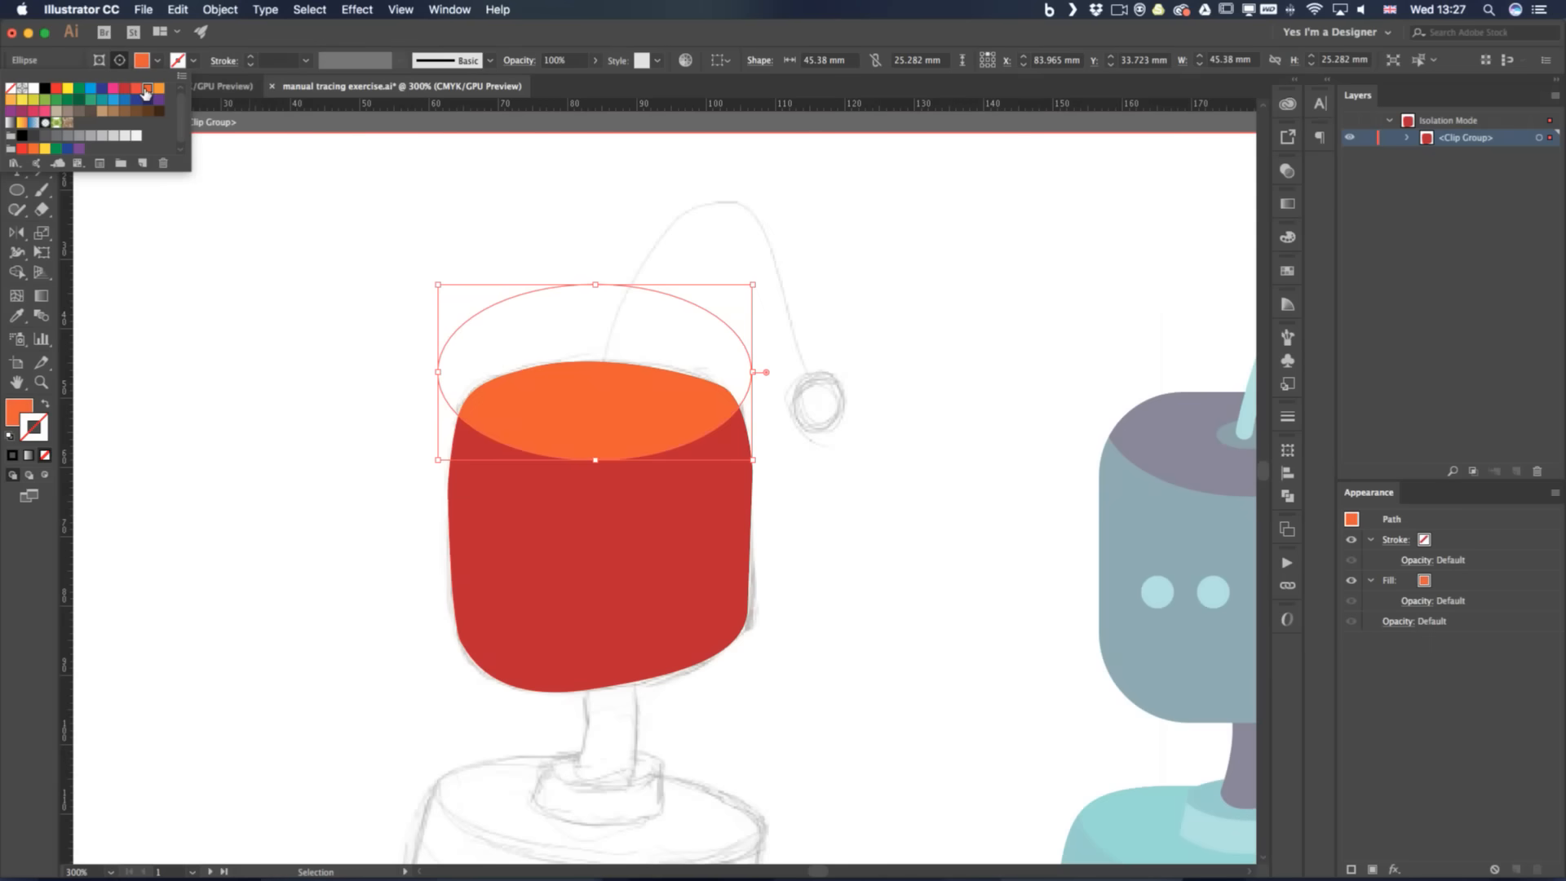
pyautogui.doubleClick(313, 478)
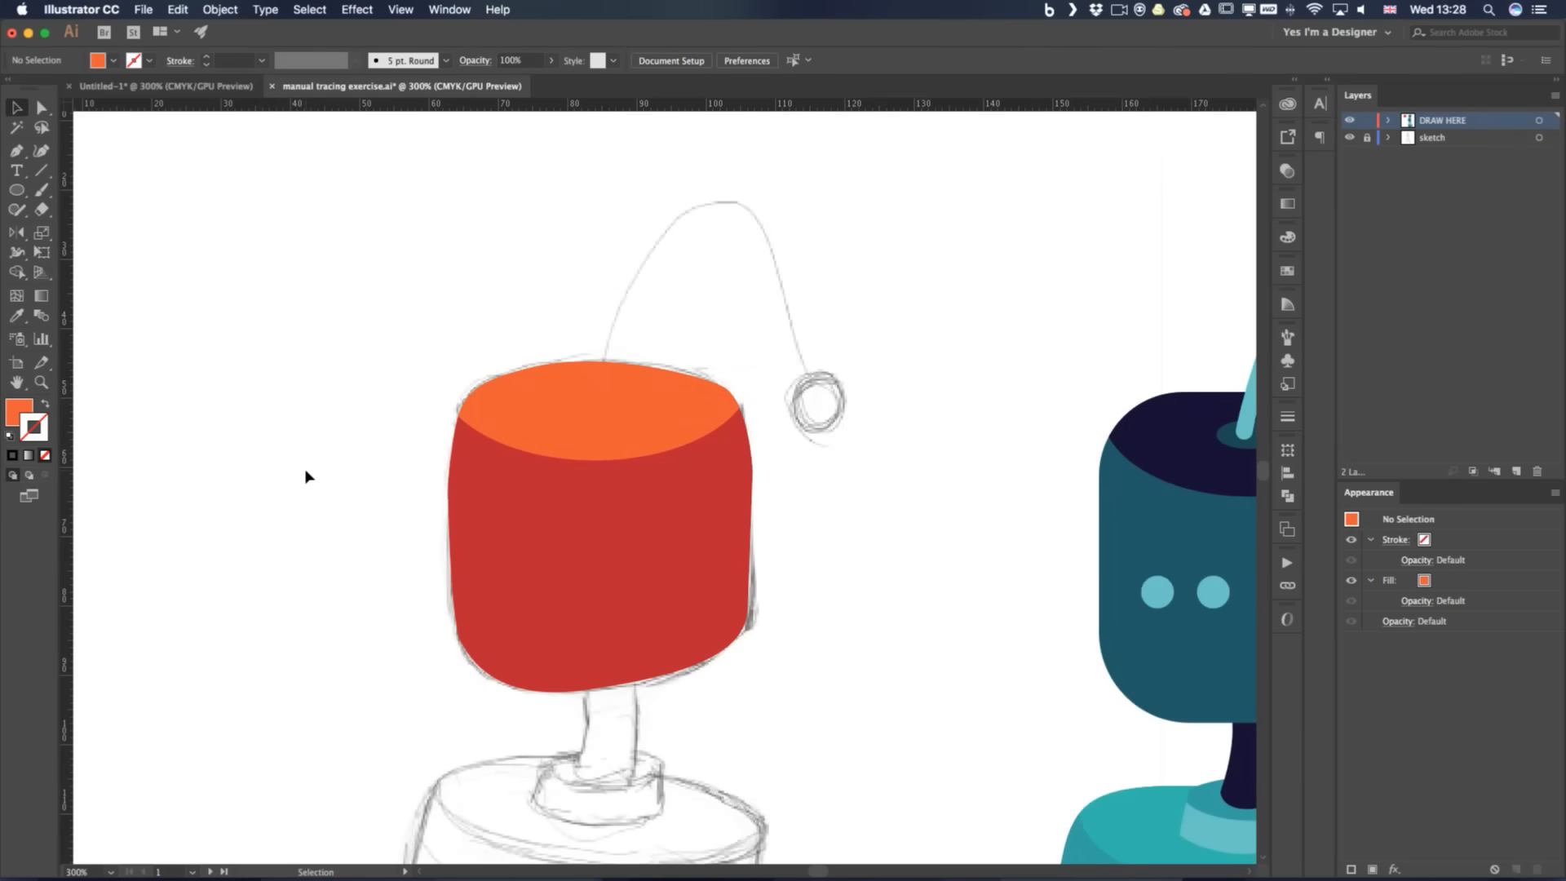
# Expand the DRAW HERE layer and the head's clip group, and target its clipping path
pyautogui.click(576, 409)
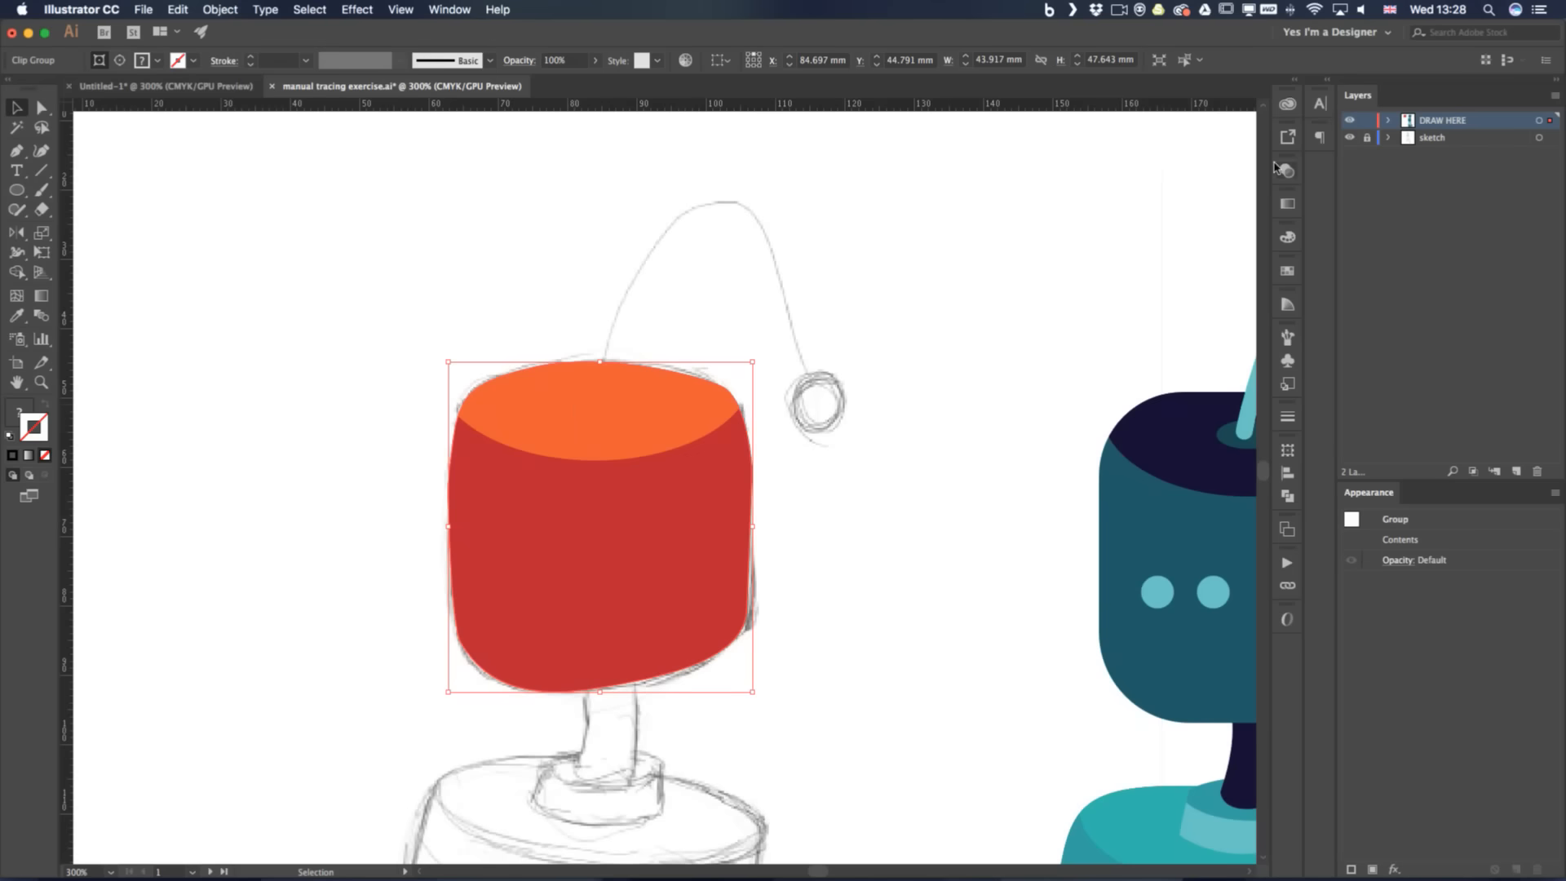
pyautogui.click(1387, 121)
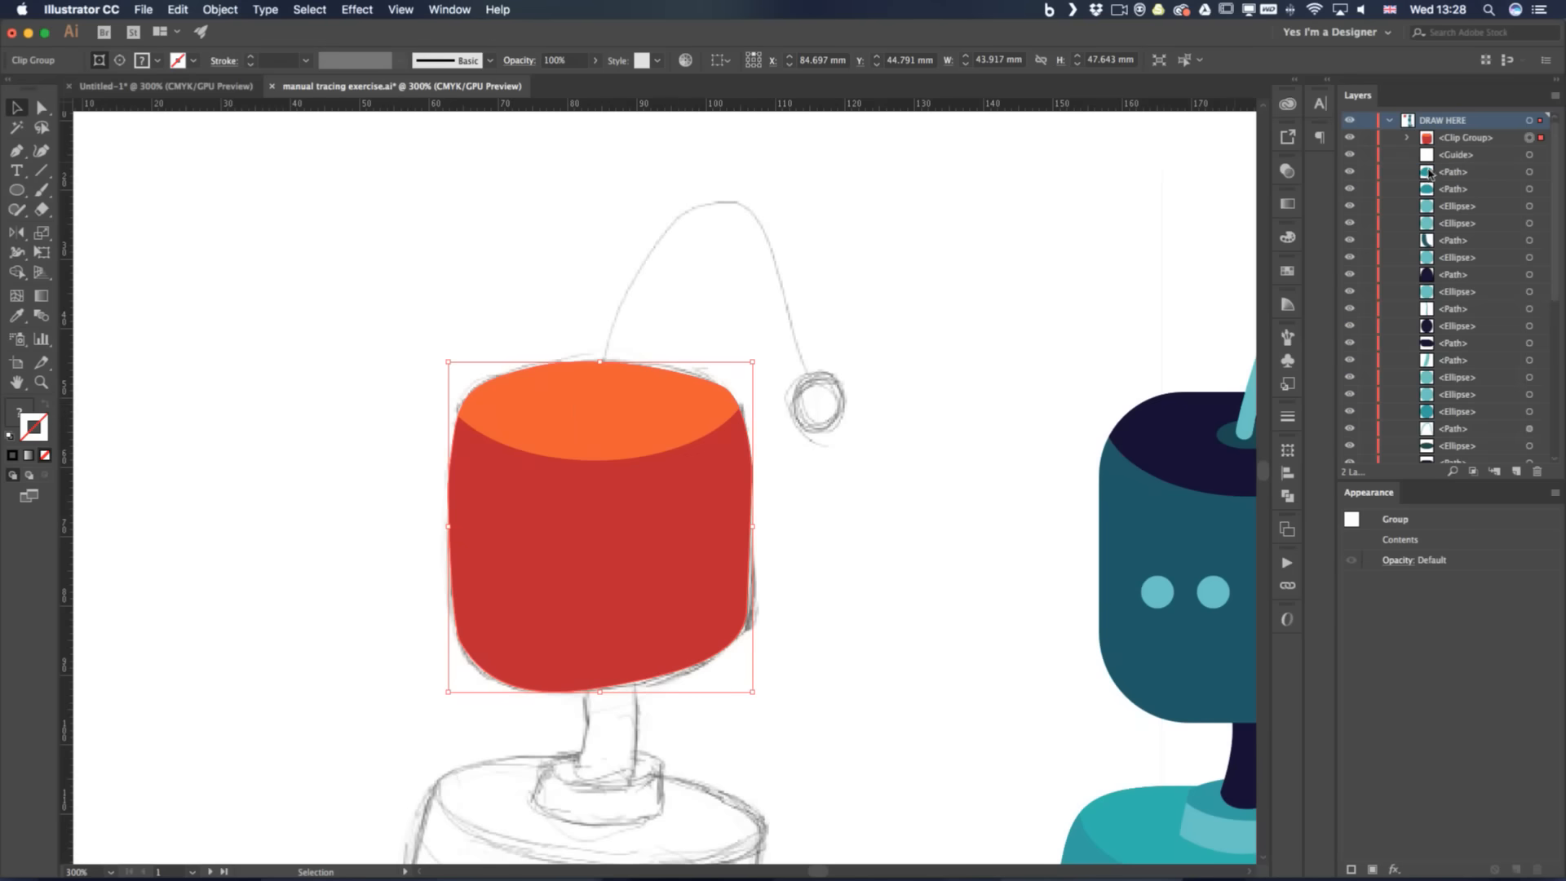
pyautogui.click(1407, 138)
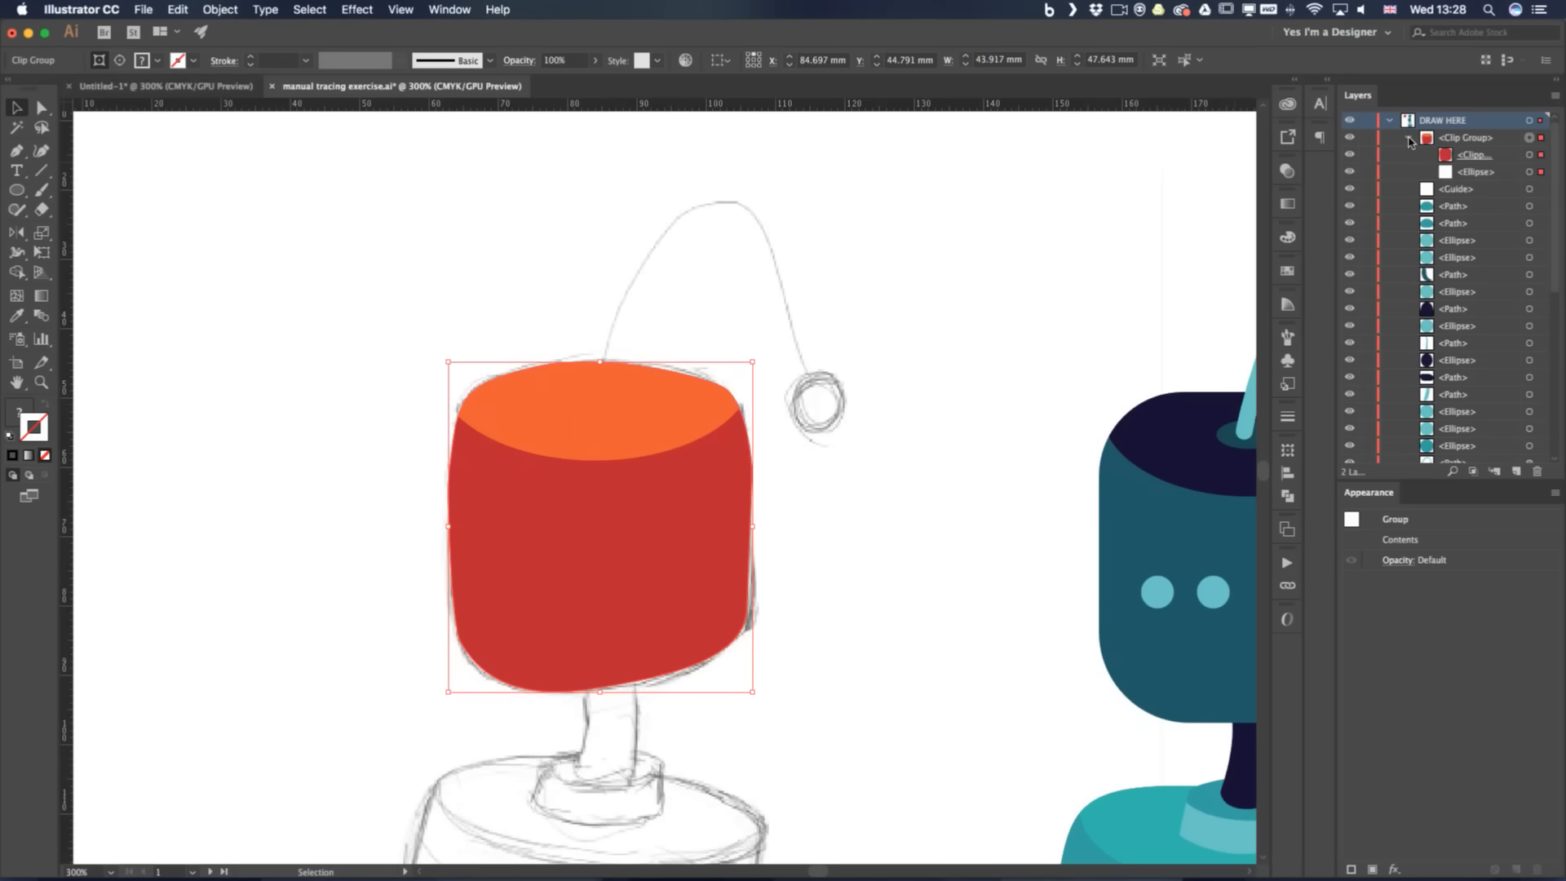
pyautogui.click(1531, 156)
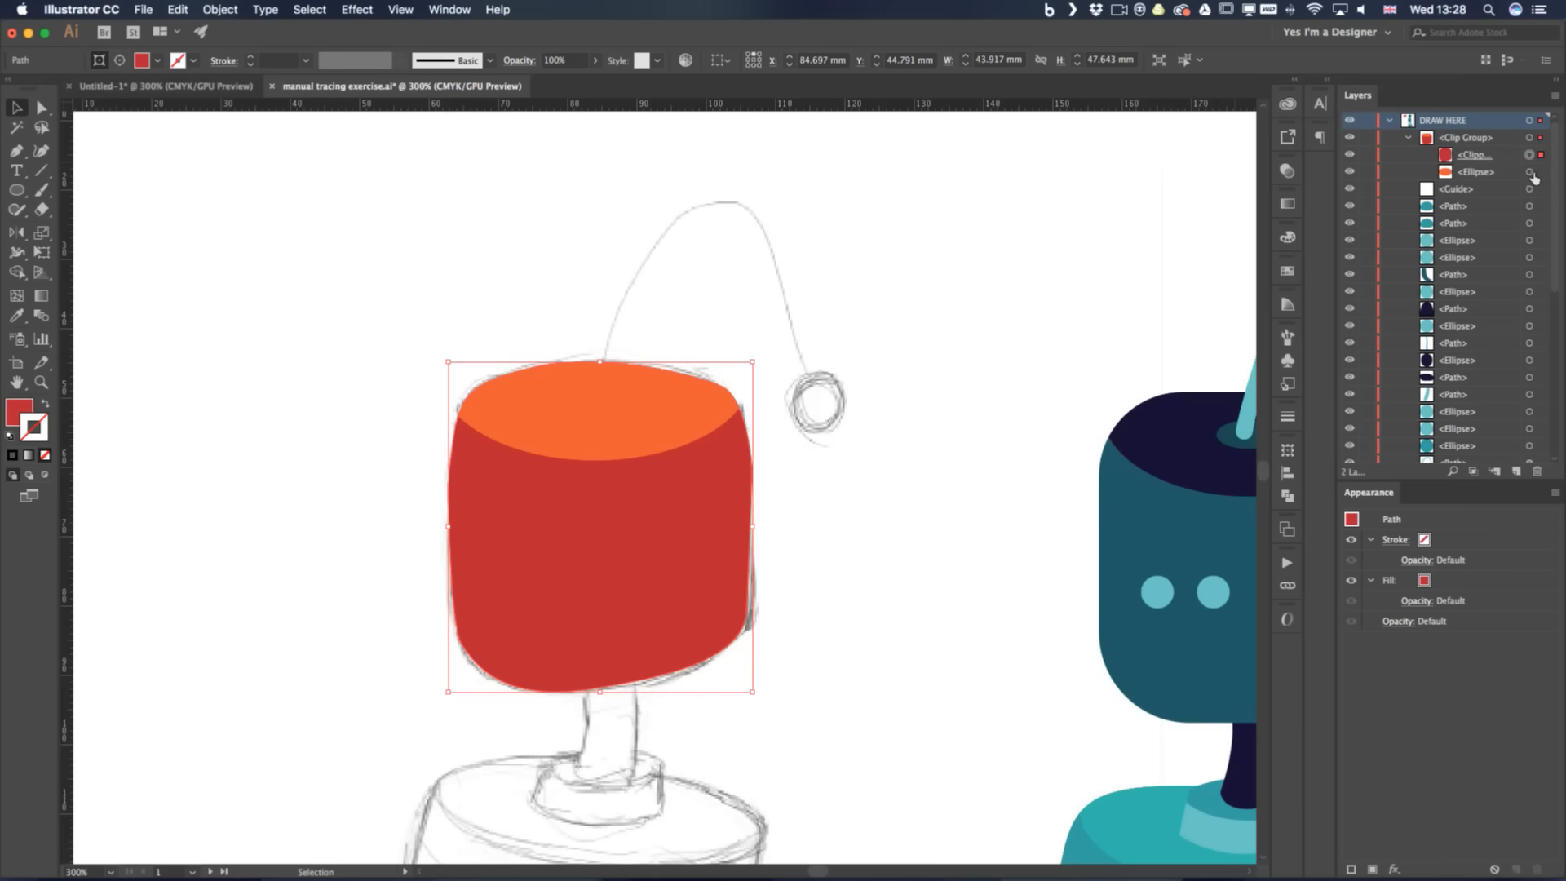
# Target the ellipse in the clip group and nudge it around inside the head, ending about 2 mm right and 4 mm lower
pyautogui.click(1529, 172)
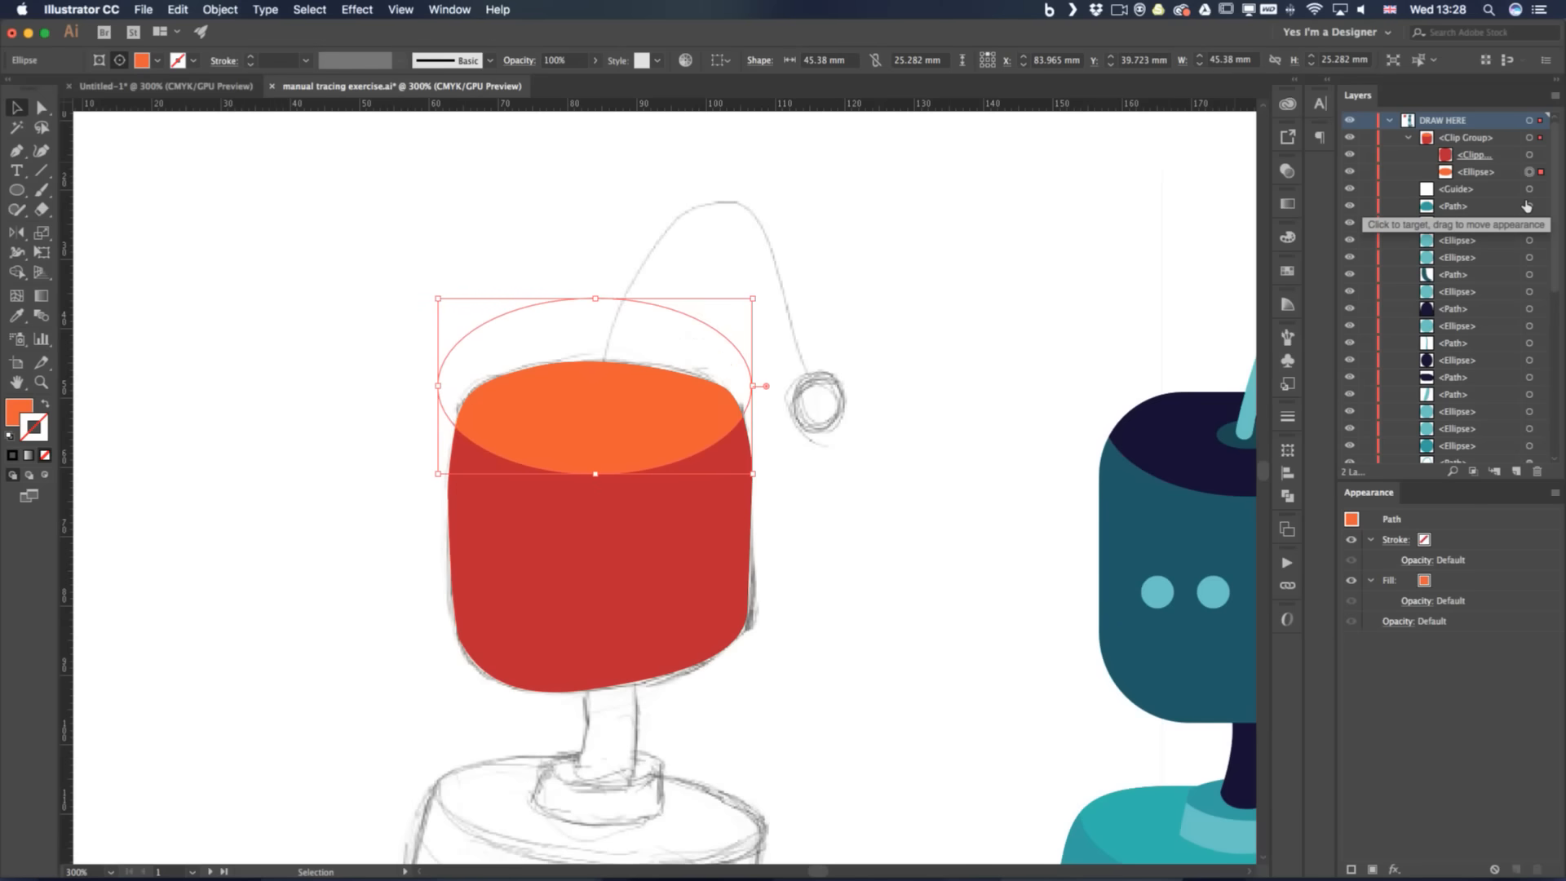
pyautogui.press('Up')
pyautogui.press('Down')
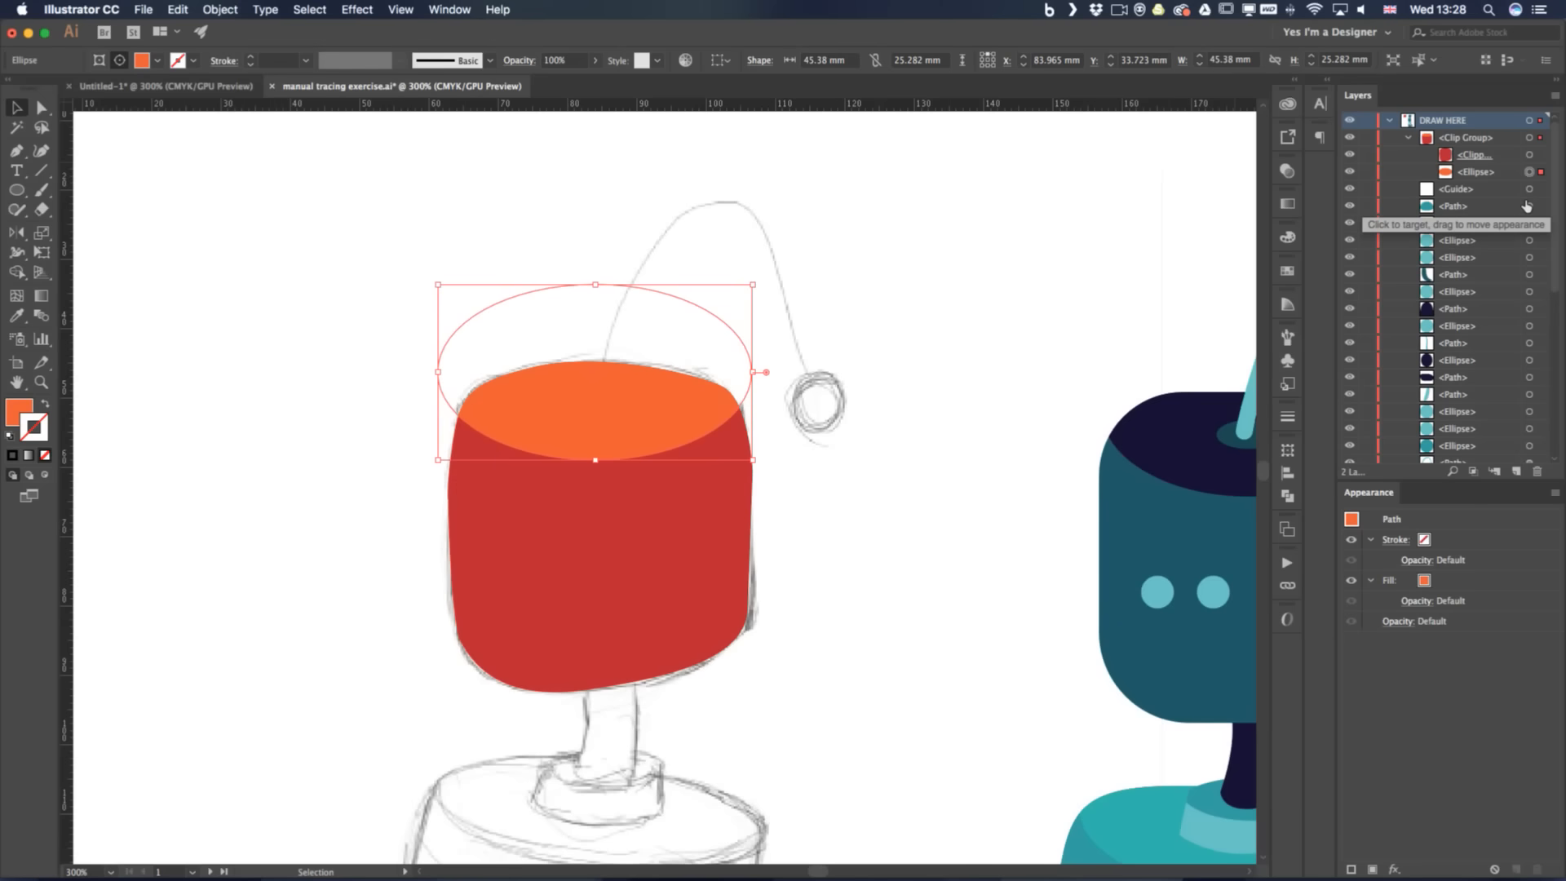
pyautogui.press('Right')
pyautogui.press('Right')
pyautogui.press('Down')
pyautogui.press('Left')
pyautogui.press('Left')
pyautogui.press('Left')
pyautogui.press('Left')
pyautogui.press('Down')
pyautogui.press('Right')
pyautogui.press('Up')
pyautogui.press('Up')
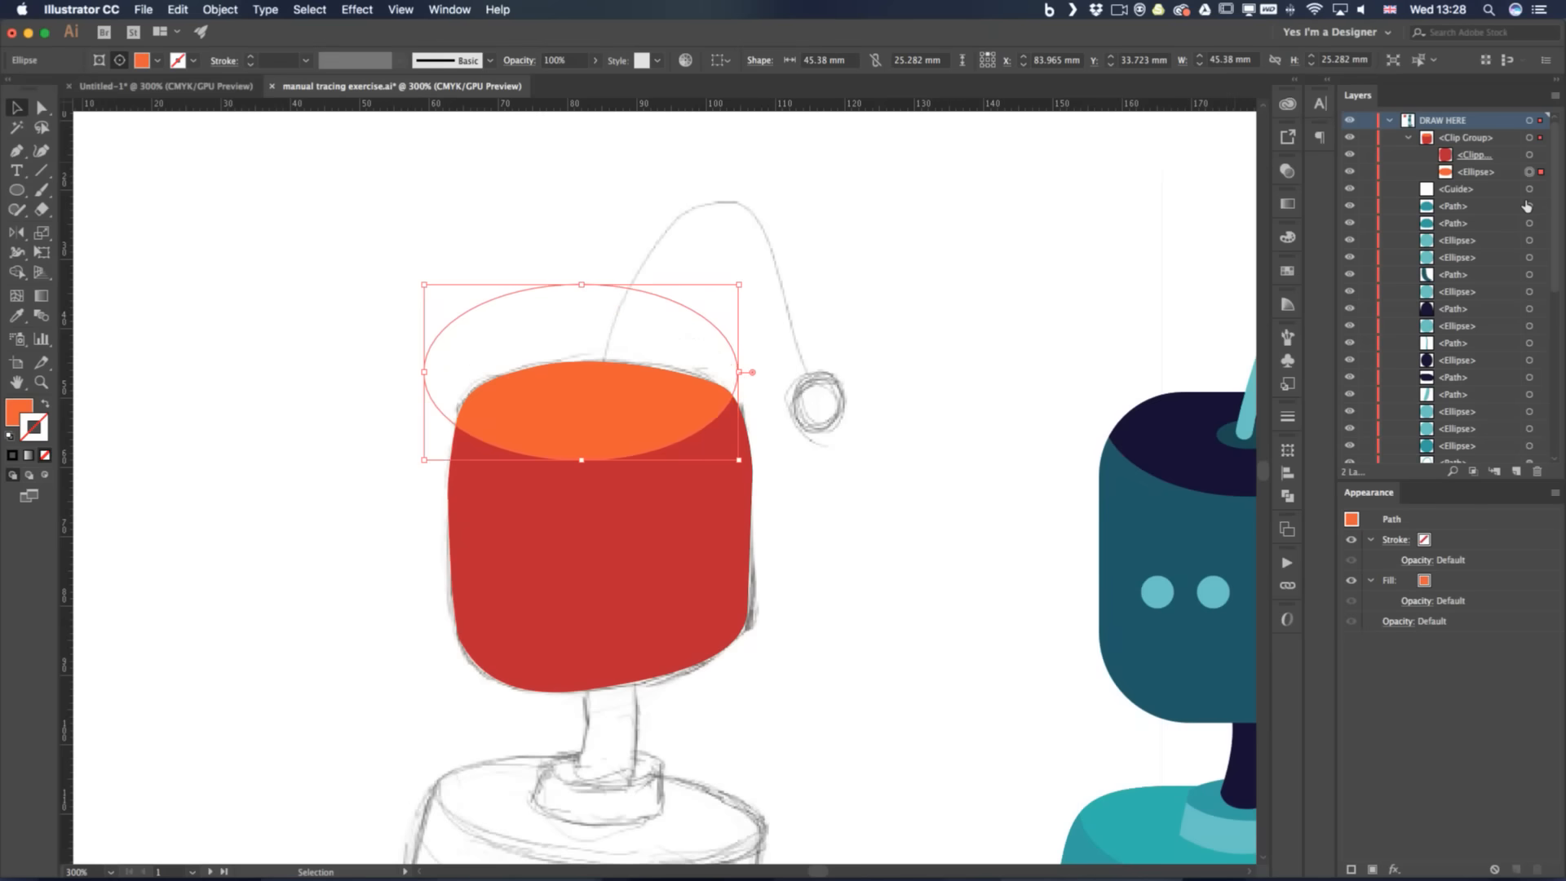
pyautogui.press('Right')
pyautogui.press('Right')
pyautogui.press('Right')
pyautogui.press('Down')
pyautogui.press('Down')
pyautogui.press('Left')
pyautogui.press('Left')
pyautogui.press('Up')
pyautogui.press('Up')
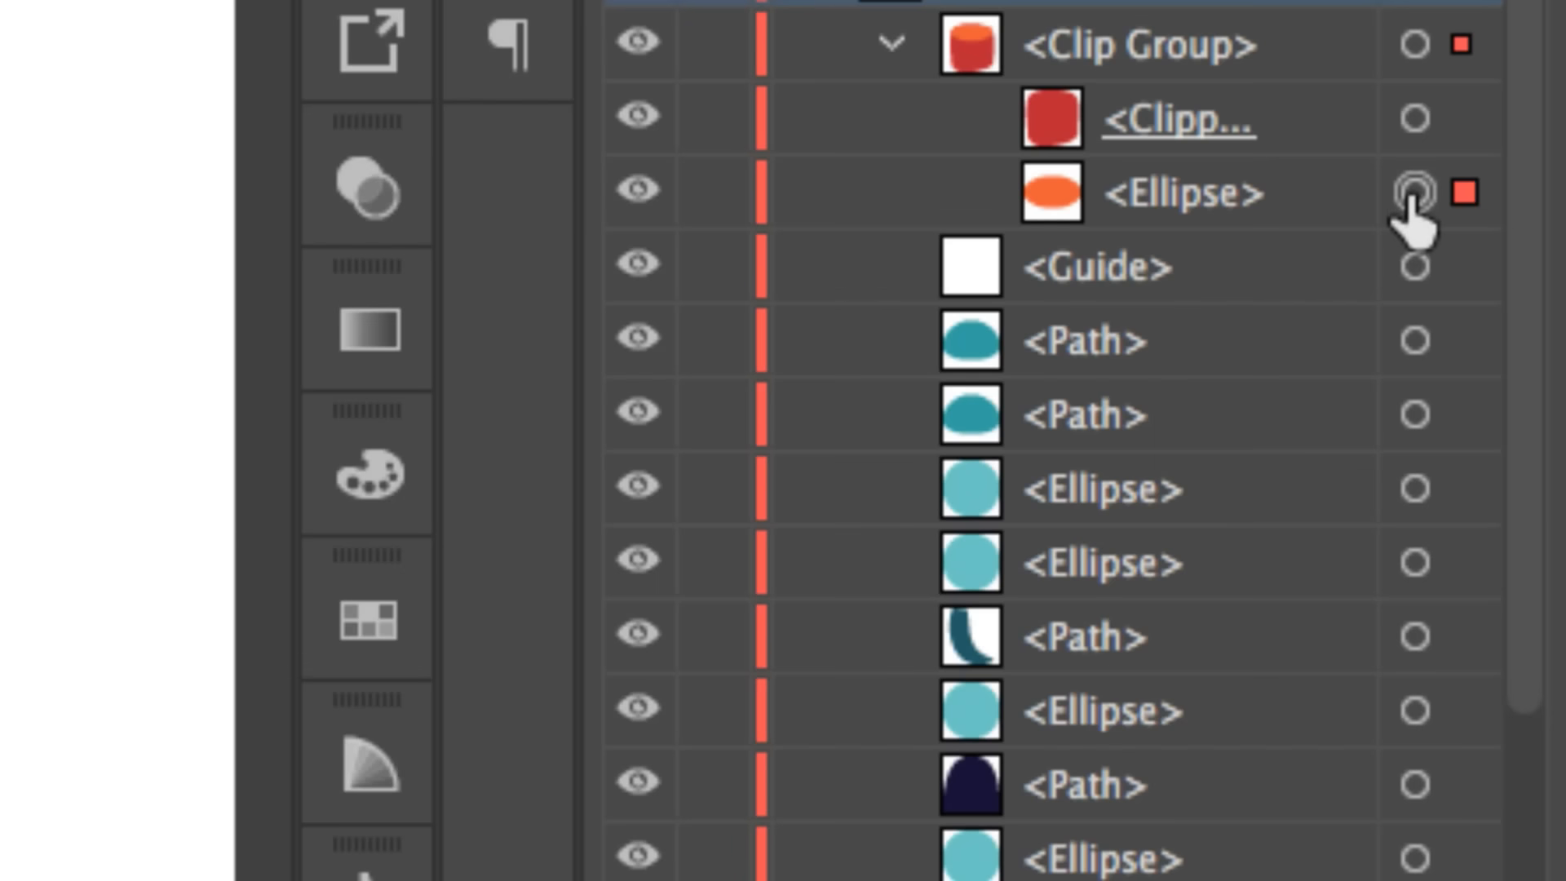
# Highlight and target the clip group's clipping path and ellipse in turn, ending with the ellipse targeted
pyautogui.click(1308, 196)
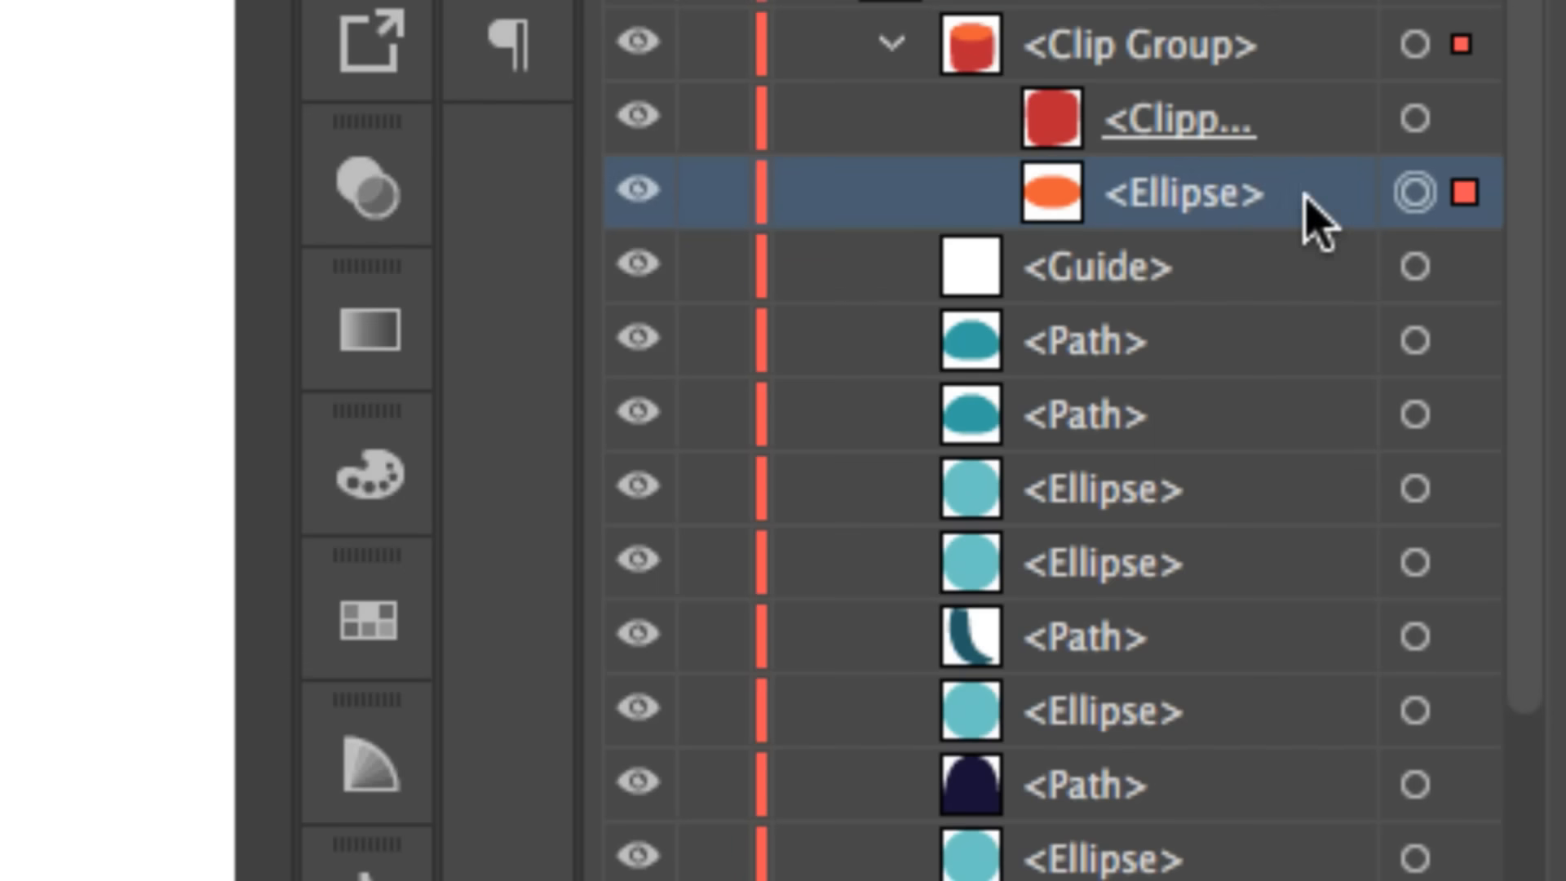
pyautogui.click(1180, 114)
pyautogui.click(1159, 172)
pyautogui.click(1413, 123)
pyautogui.click(1415, 193)
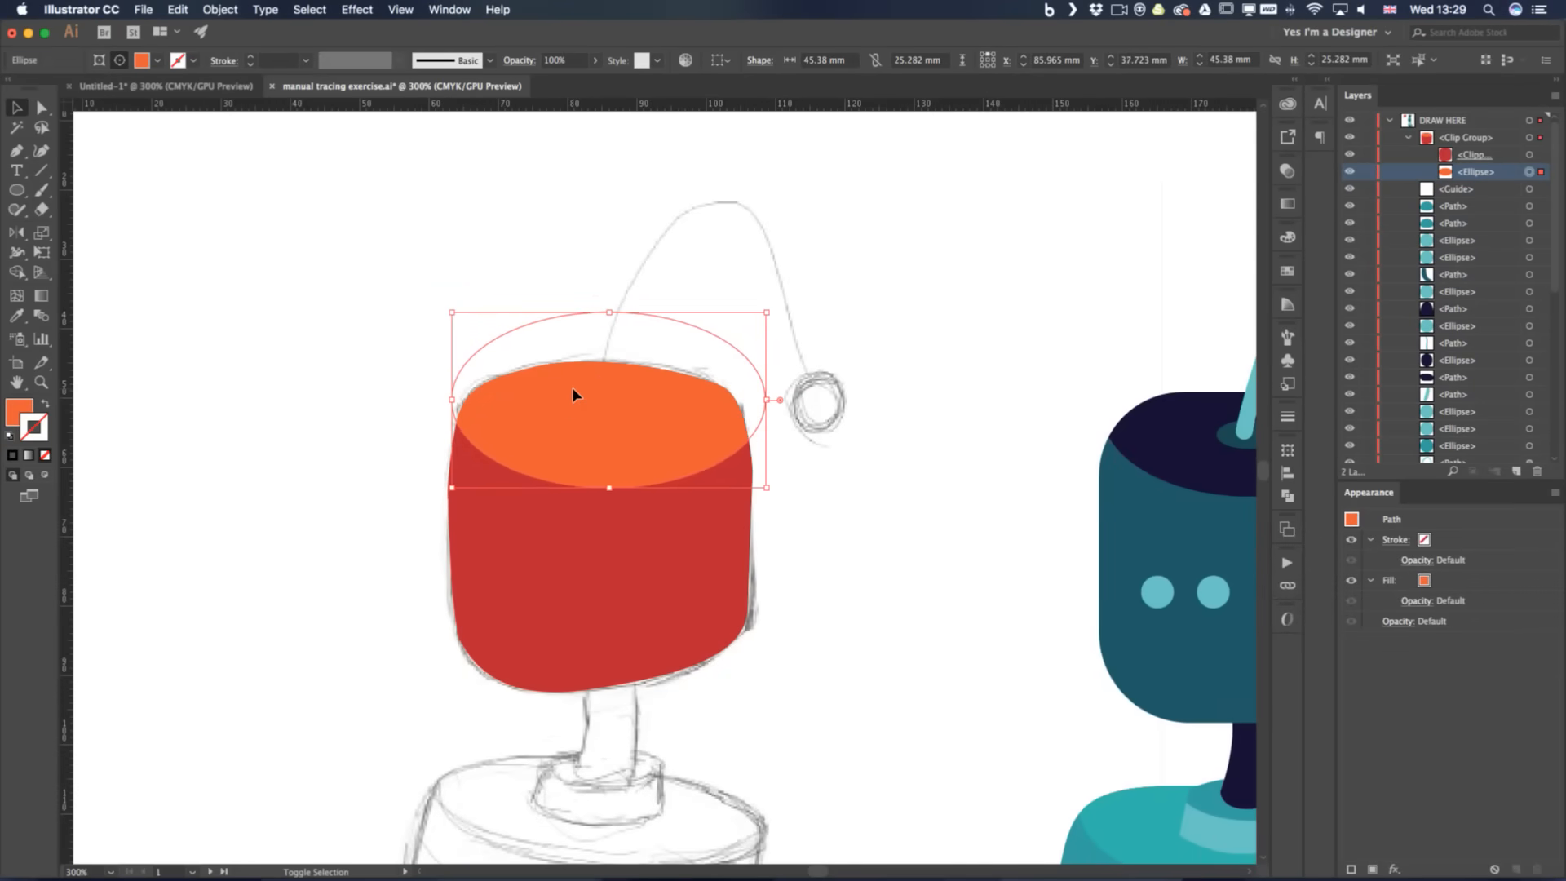
# Isolate the head's clip group, swap the lid ellipse's fill and stroke to leave an orange outline, and exit isolation
pyautogui.click(238, 419)
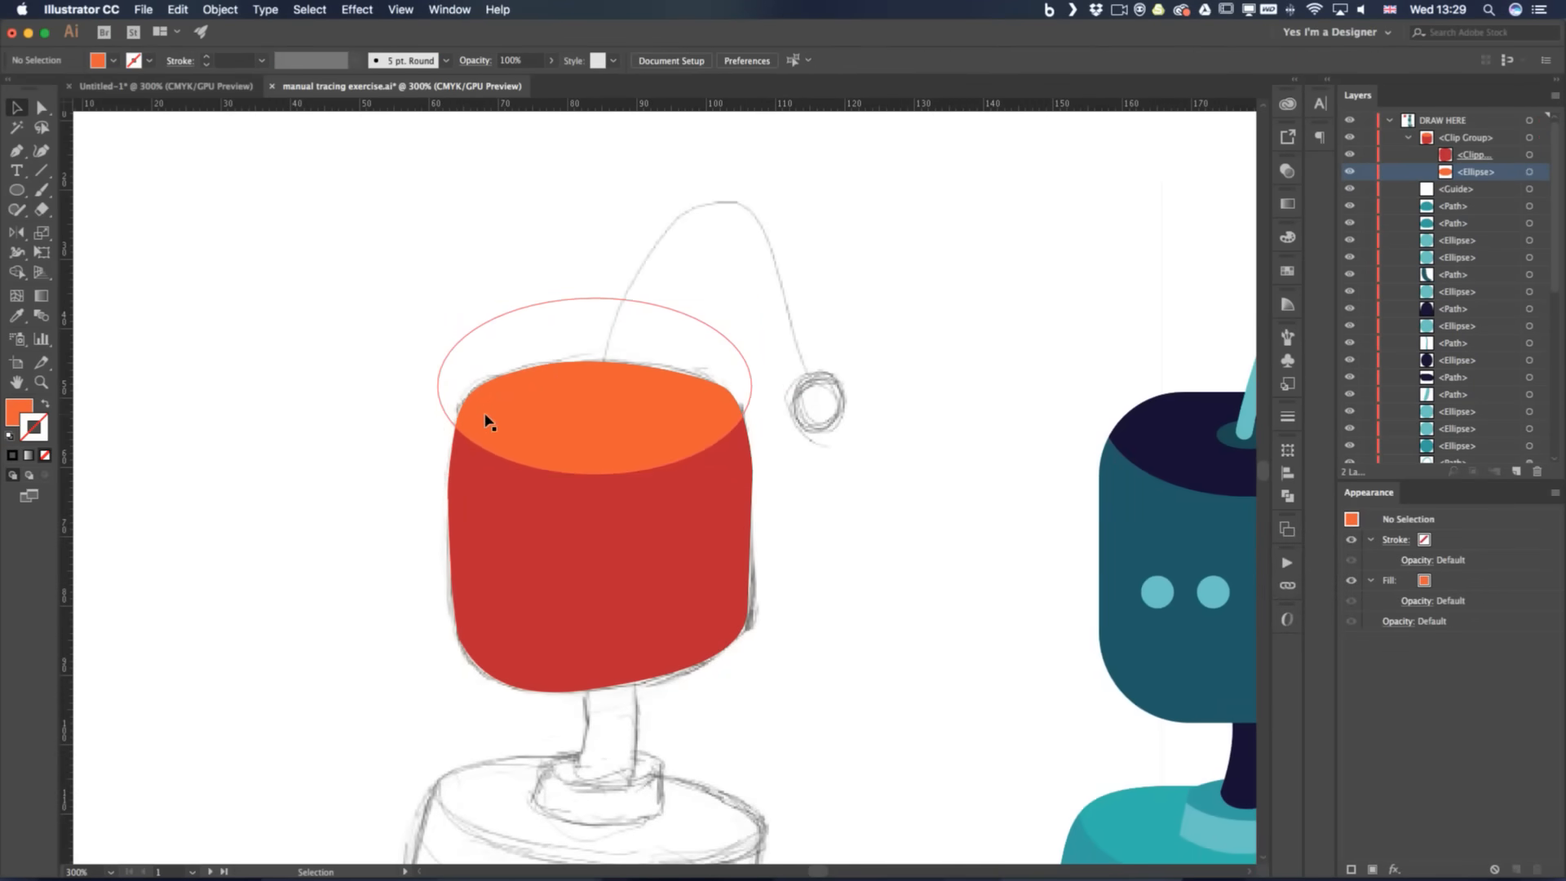
pyautogui.moveTo(300, 304); pyautogui.dragTo(566, 676)
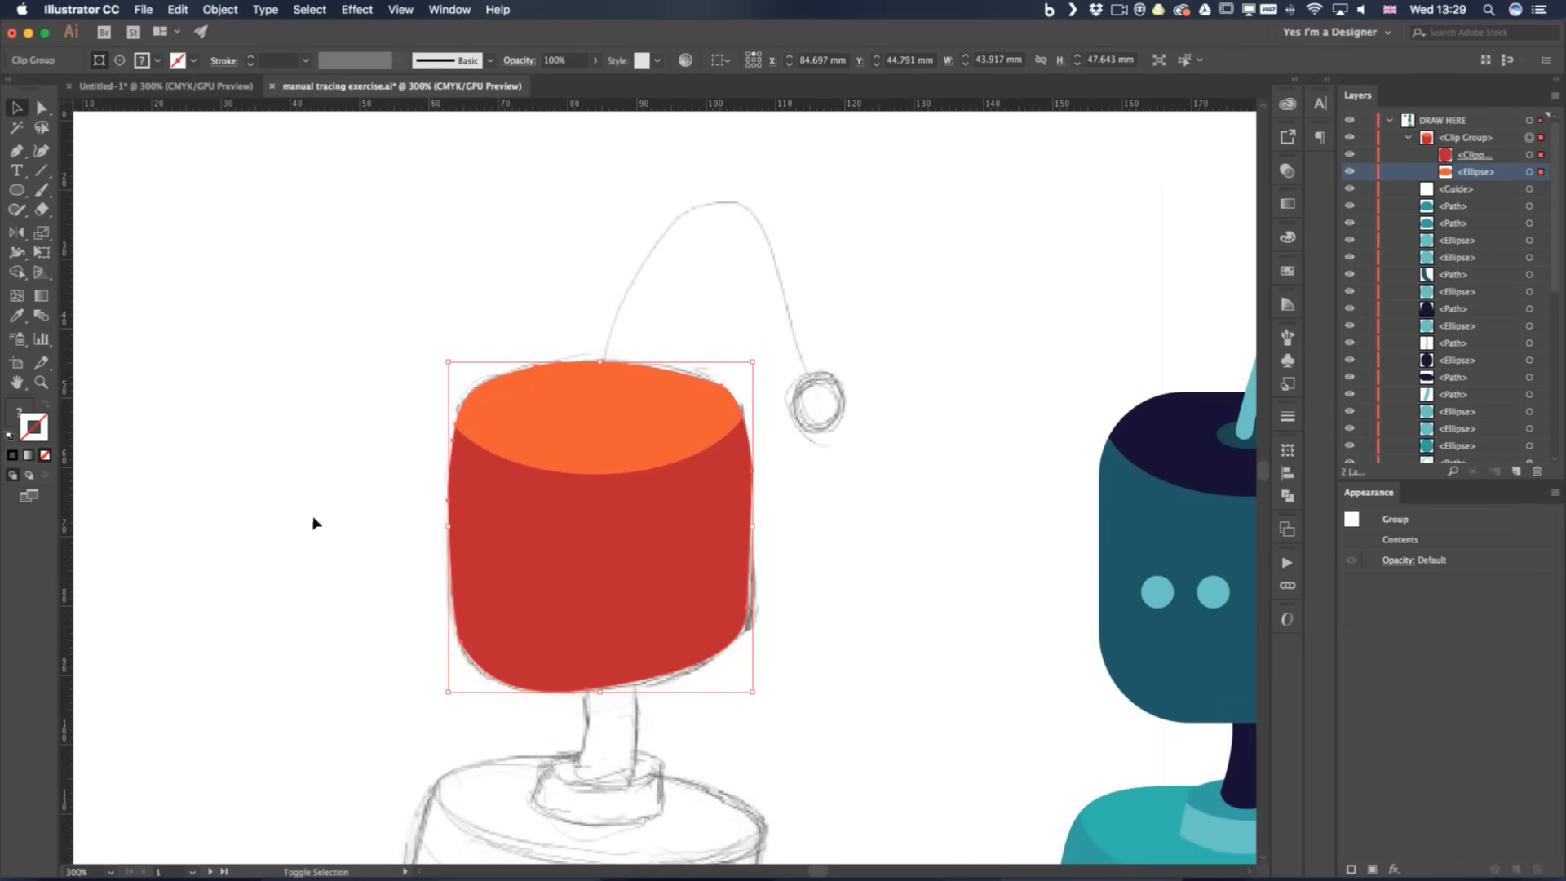
pyautogui.click(400, 446)
pyautogui.click(601, 432)
pyautogui.doubleClick(605, 393)
pyautogui.hotkey('shift', 'x')
pyautogui.press('super+shift+a')
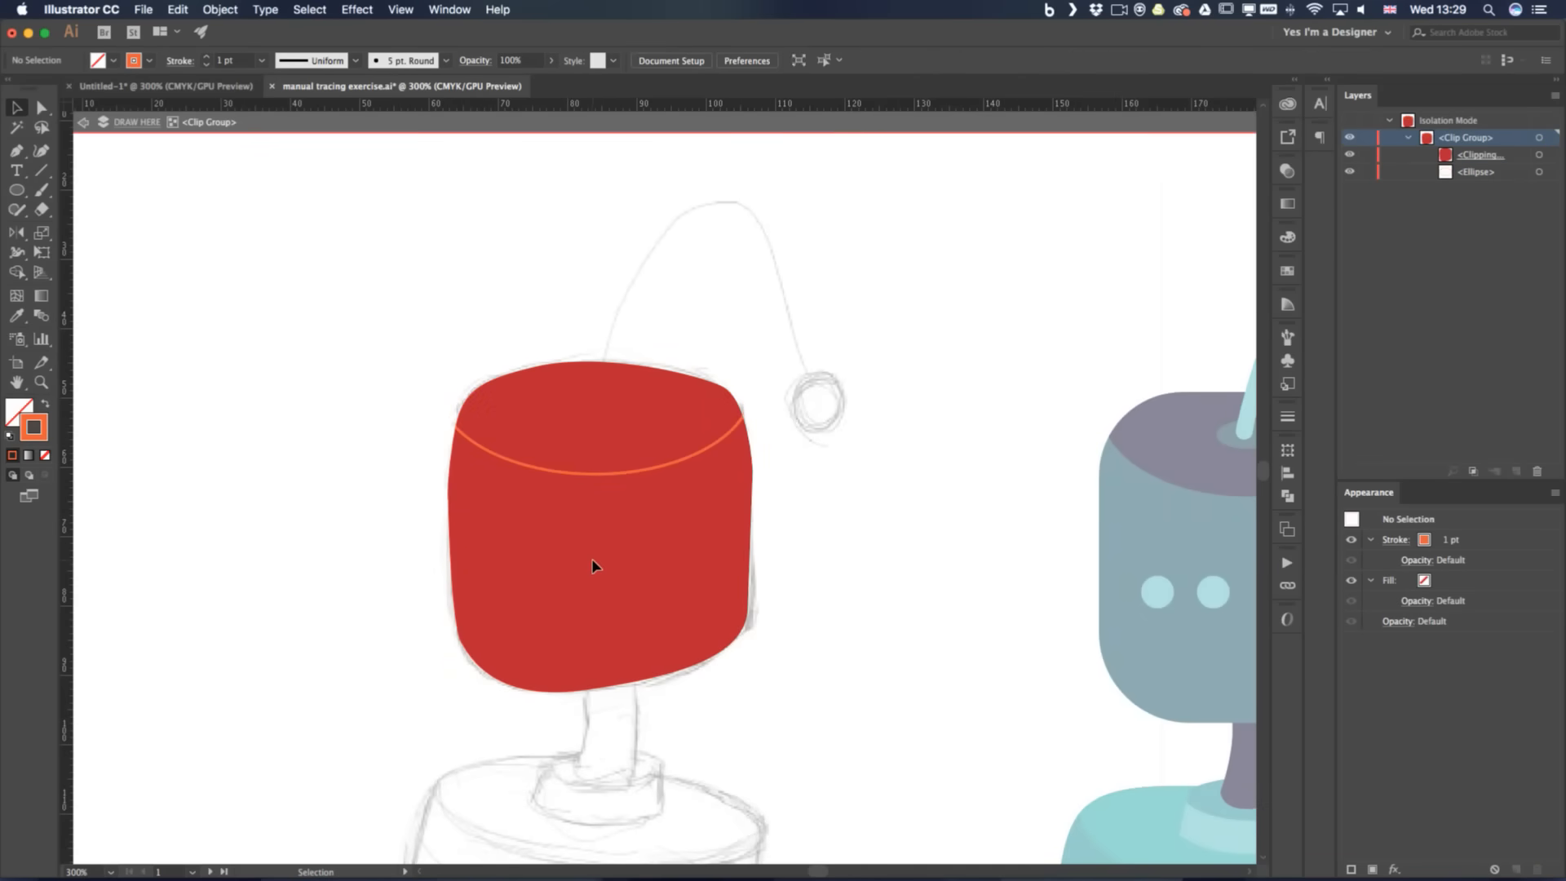
pyautogui.press('Escape')
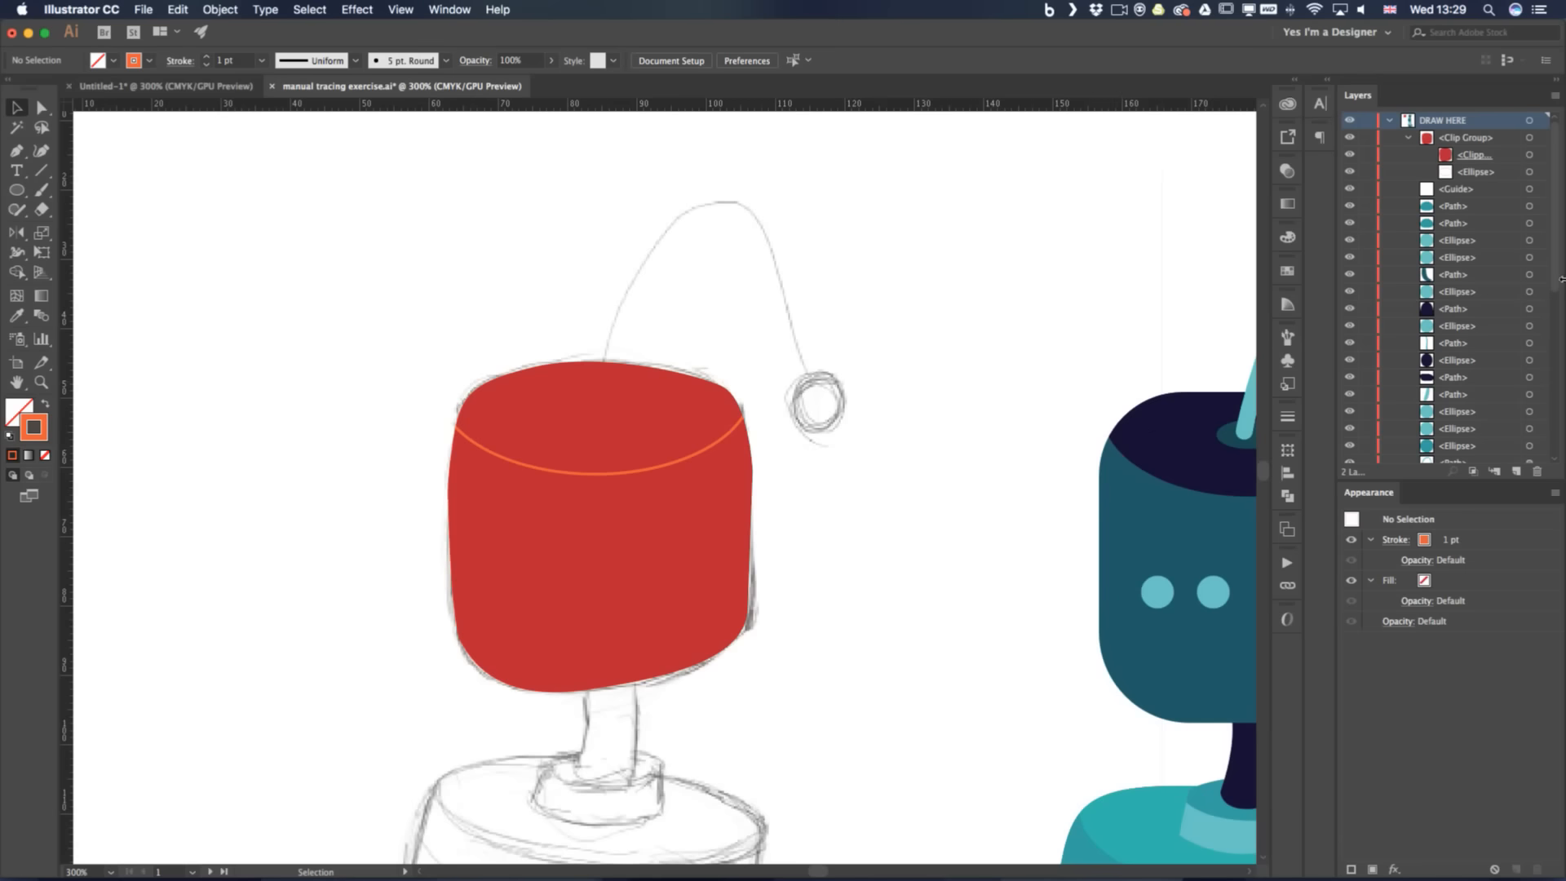
# Target the head's clipping path and swap its fill and stroke to leave a red outline over the sketch
pyautogui.click(1529, 155)
pyautogui.hotkey('shift', 'x')
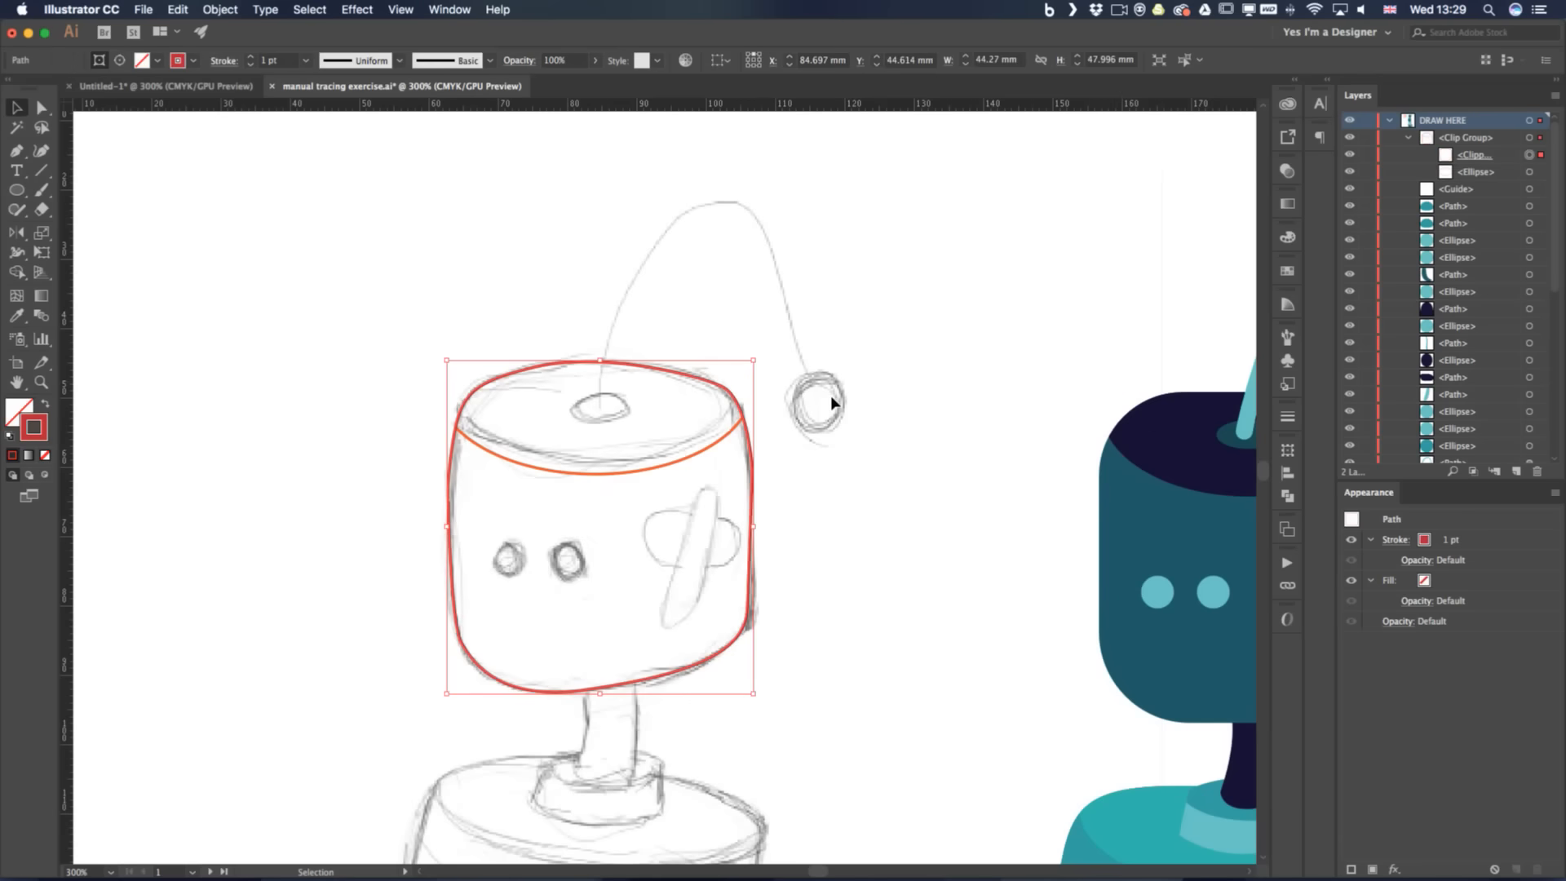
pyautogui.press('super+shift+a')
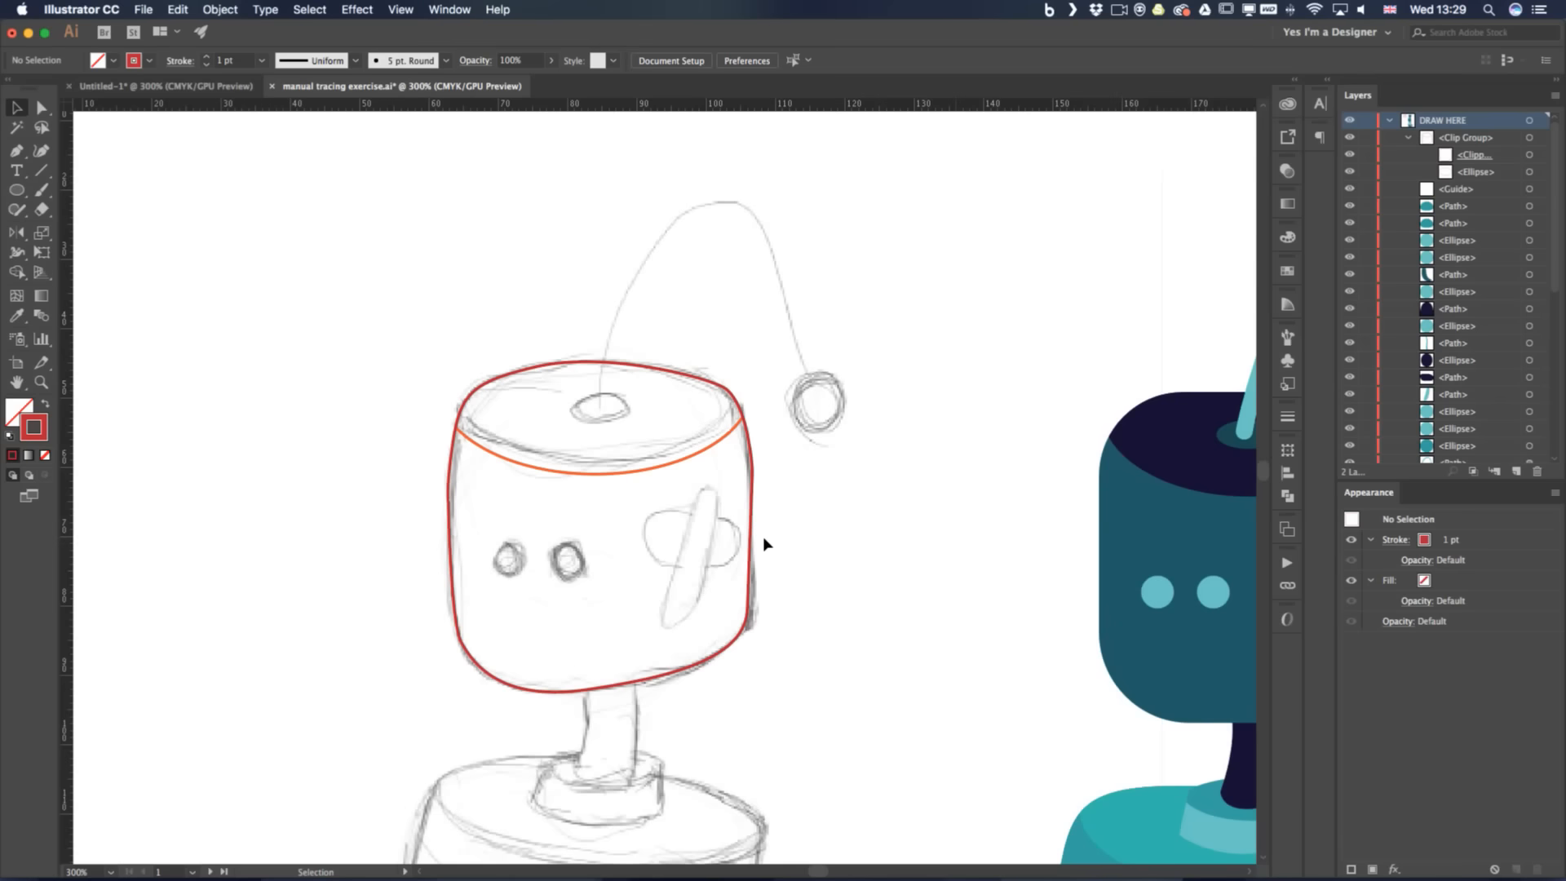
# Draw a slightly curved open path about 17 mm tall with the Pen tool, from the sketched collar through the neck into the head
pyautogui.press('space')
pyautogui.moveTo(847, 638); pyautogui.dragTo(881, 402)
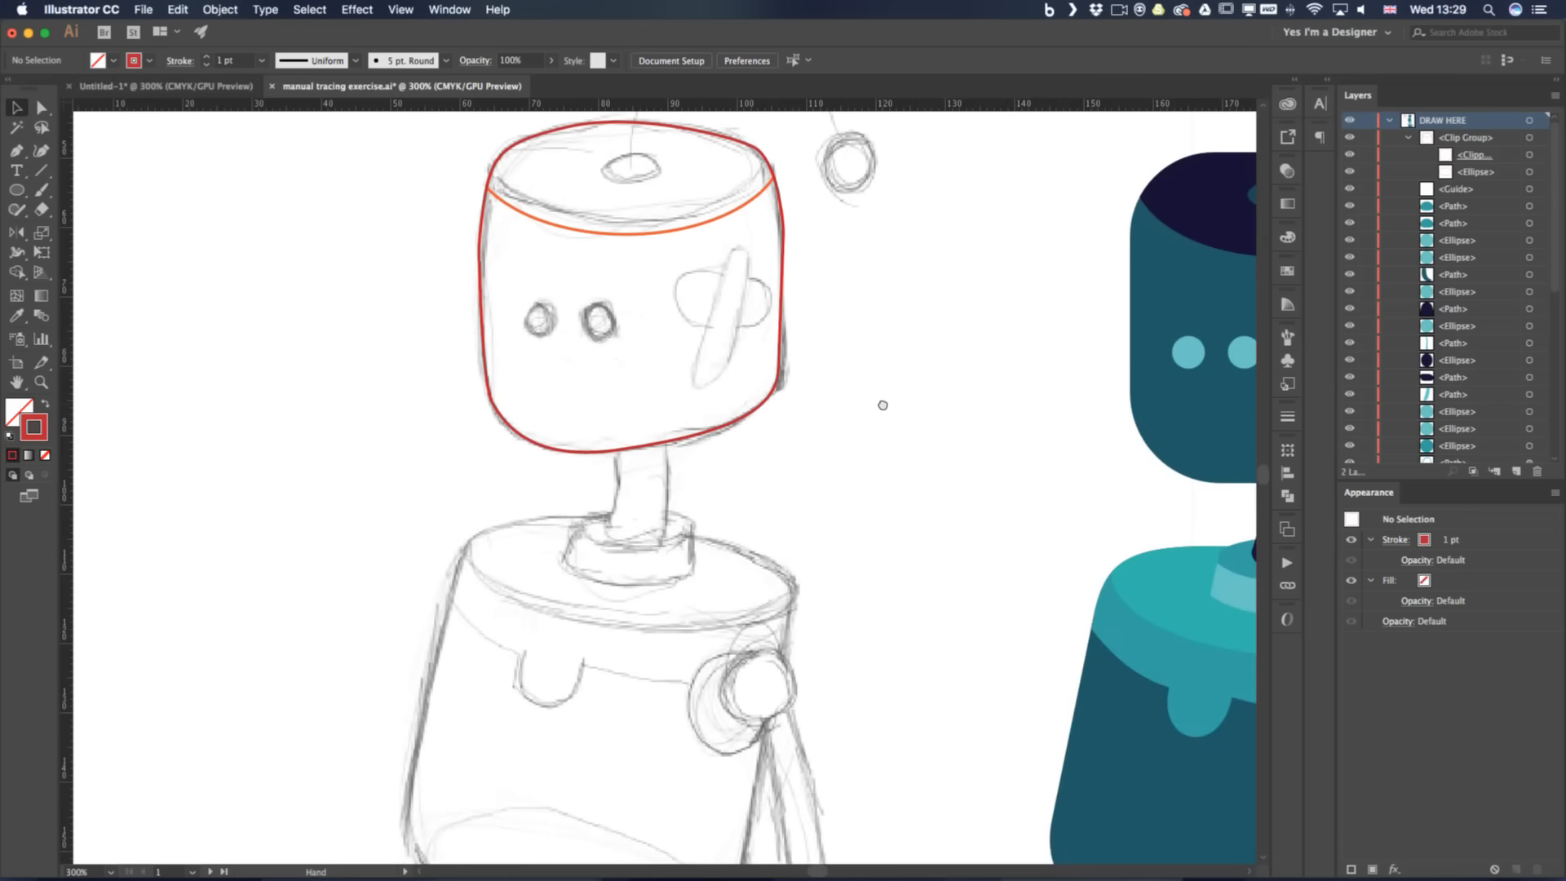
pyautogui.press('p')
pyautogui.click(630, 533)
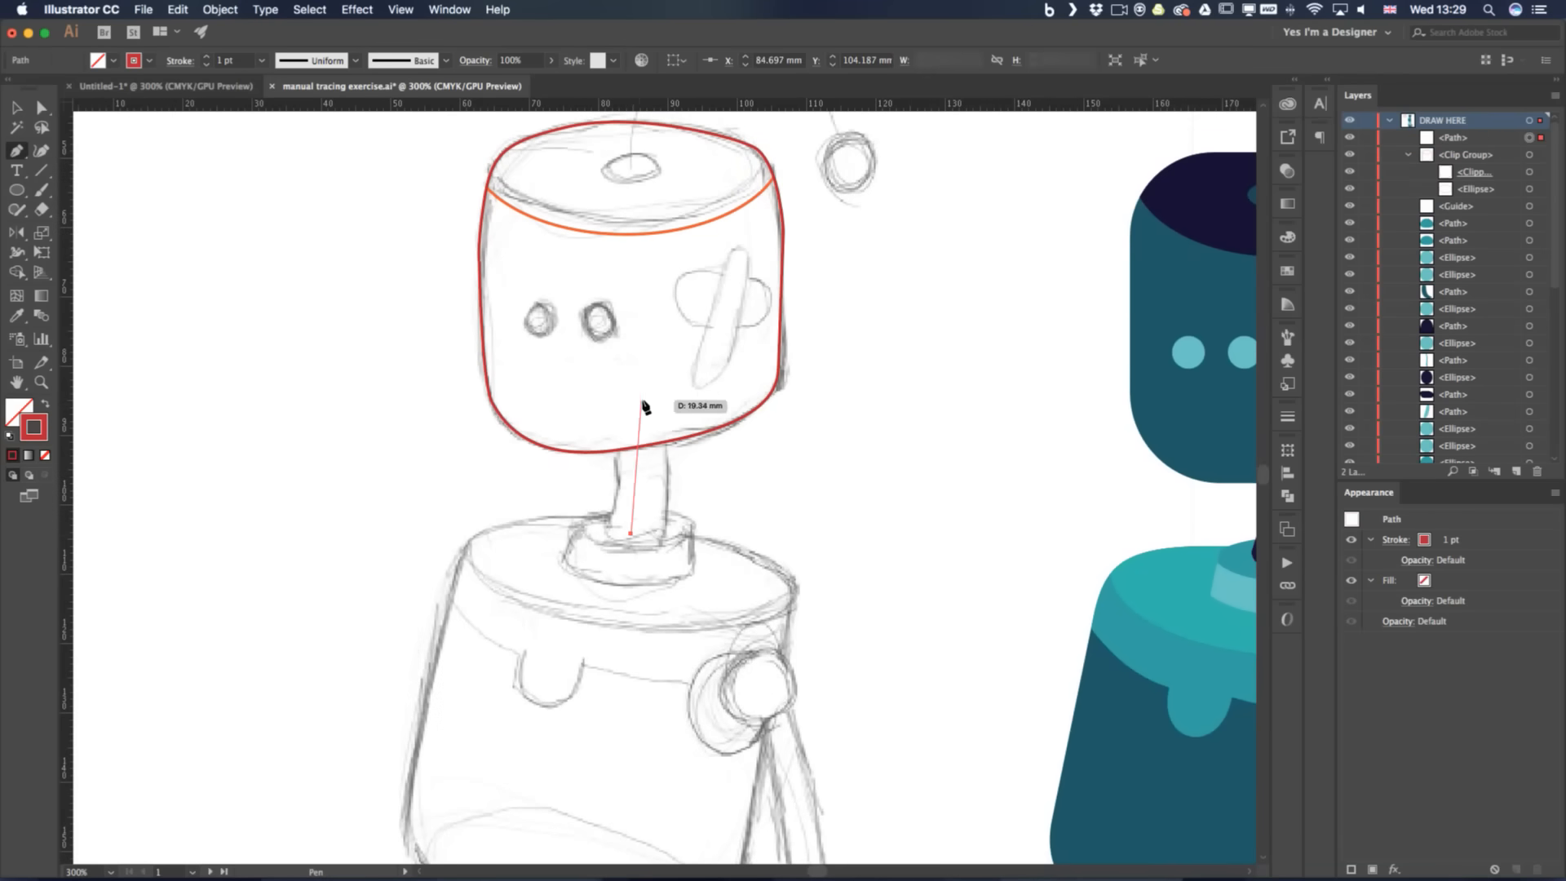
pyautogui.moveTo(644, 391); pyautogui.dragTo(627, 333)
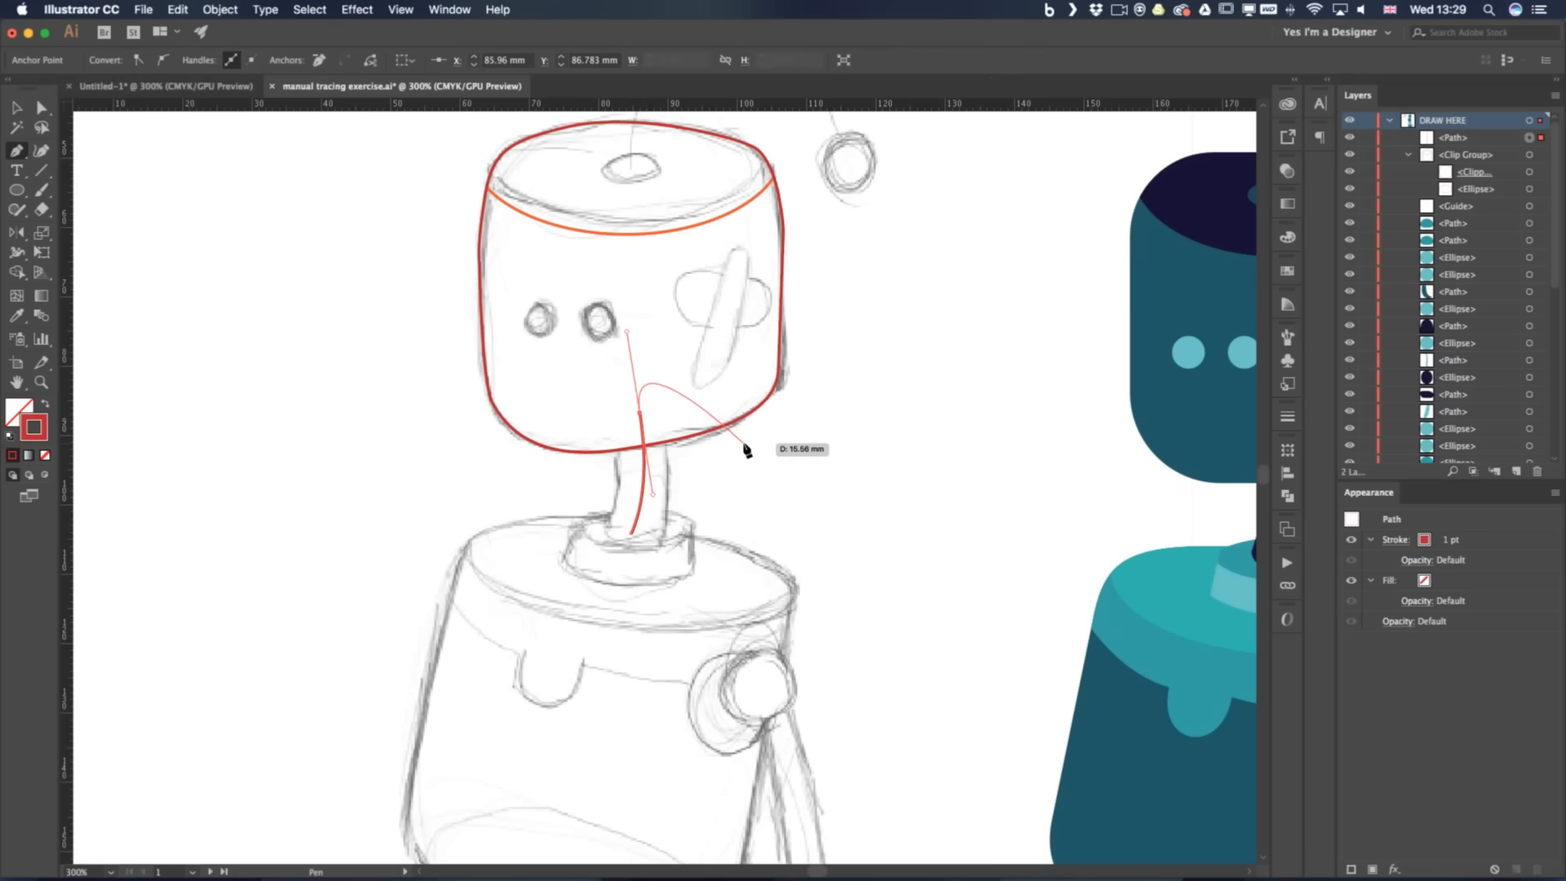
pyautogui.press('v')
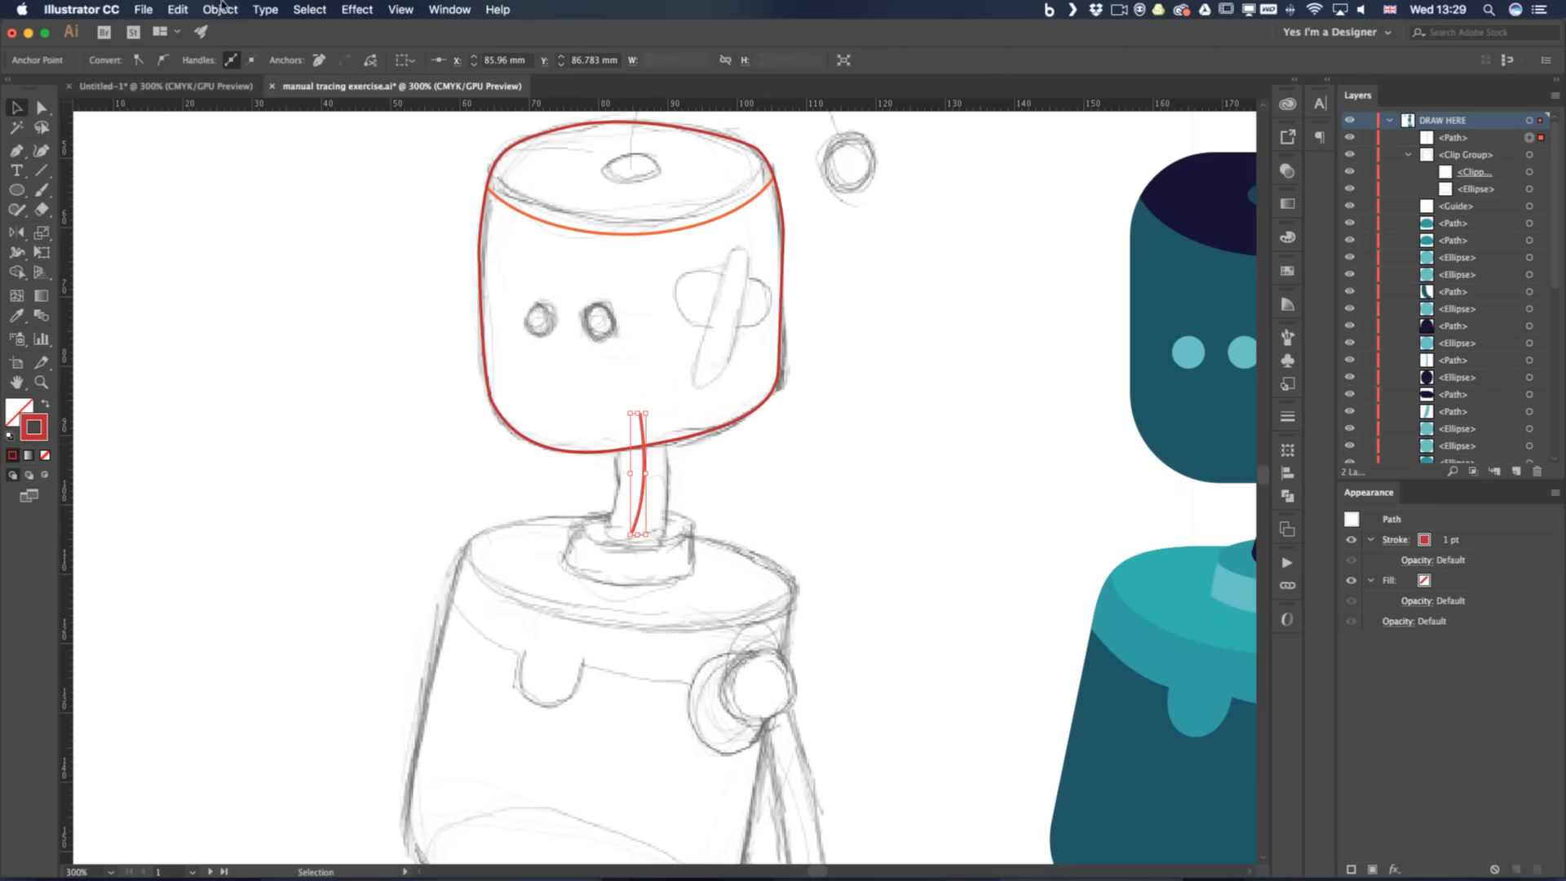
pyautogui.click(302, 533)
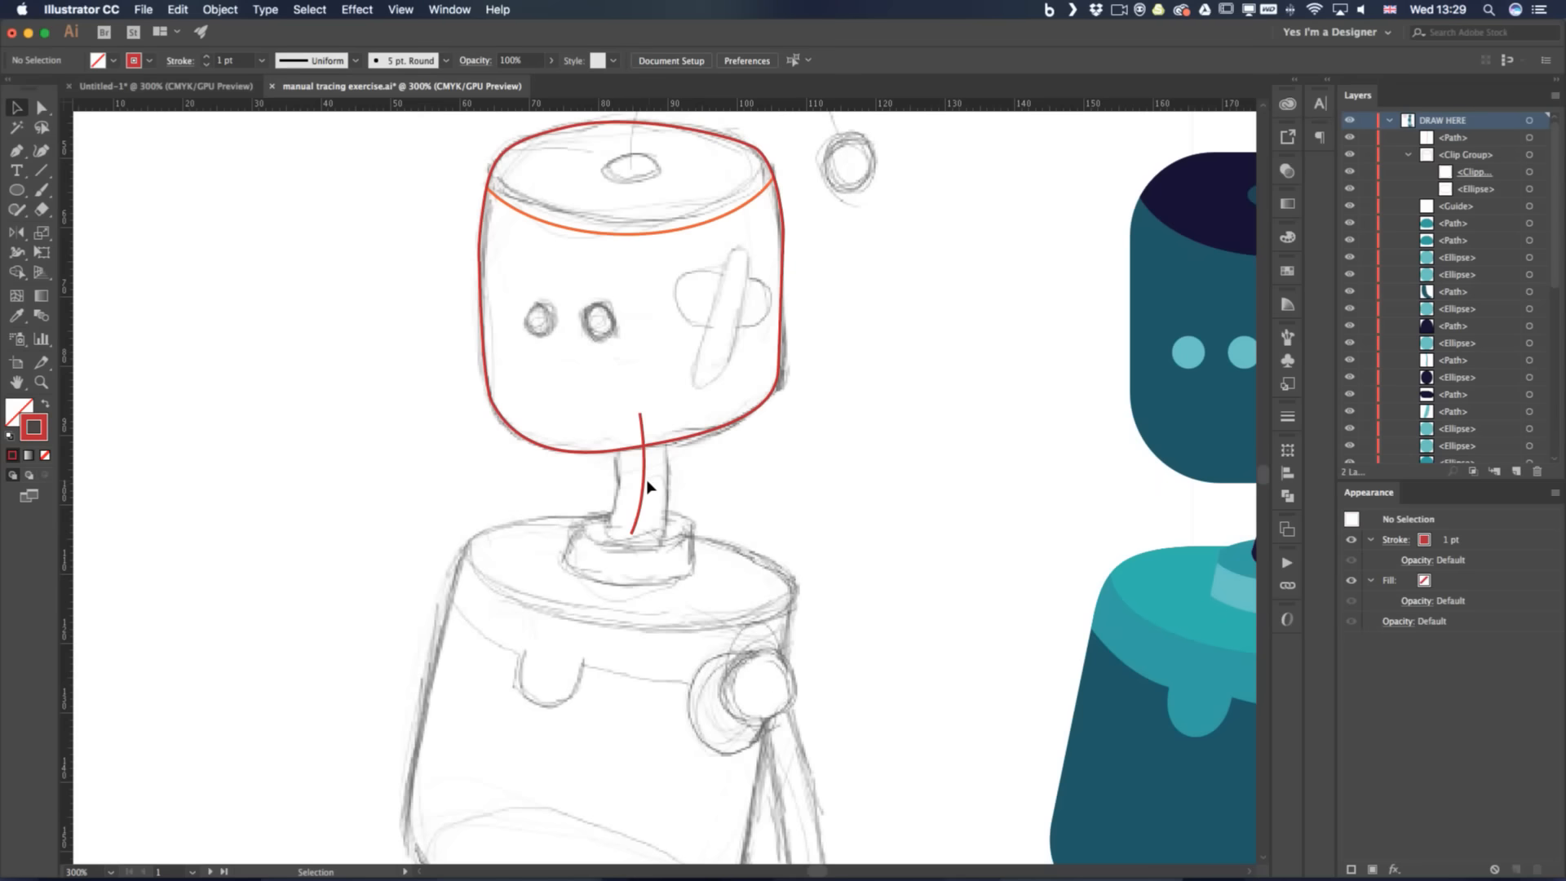
# Set the neck path's stroke weight to 20 pt and give it round caps
pyautogui.click(645, 486)
pyautogui.click(206, 57)
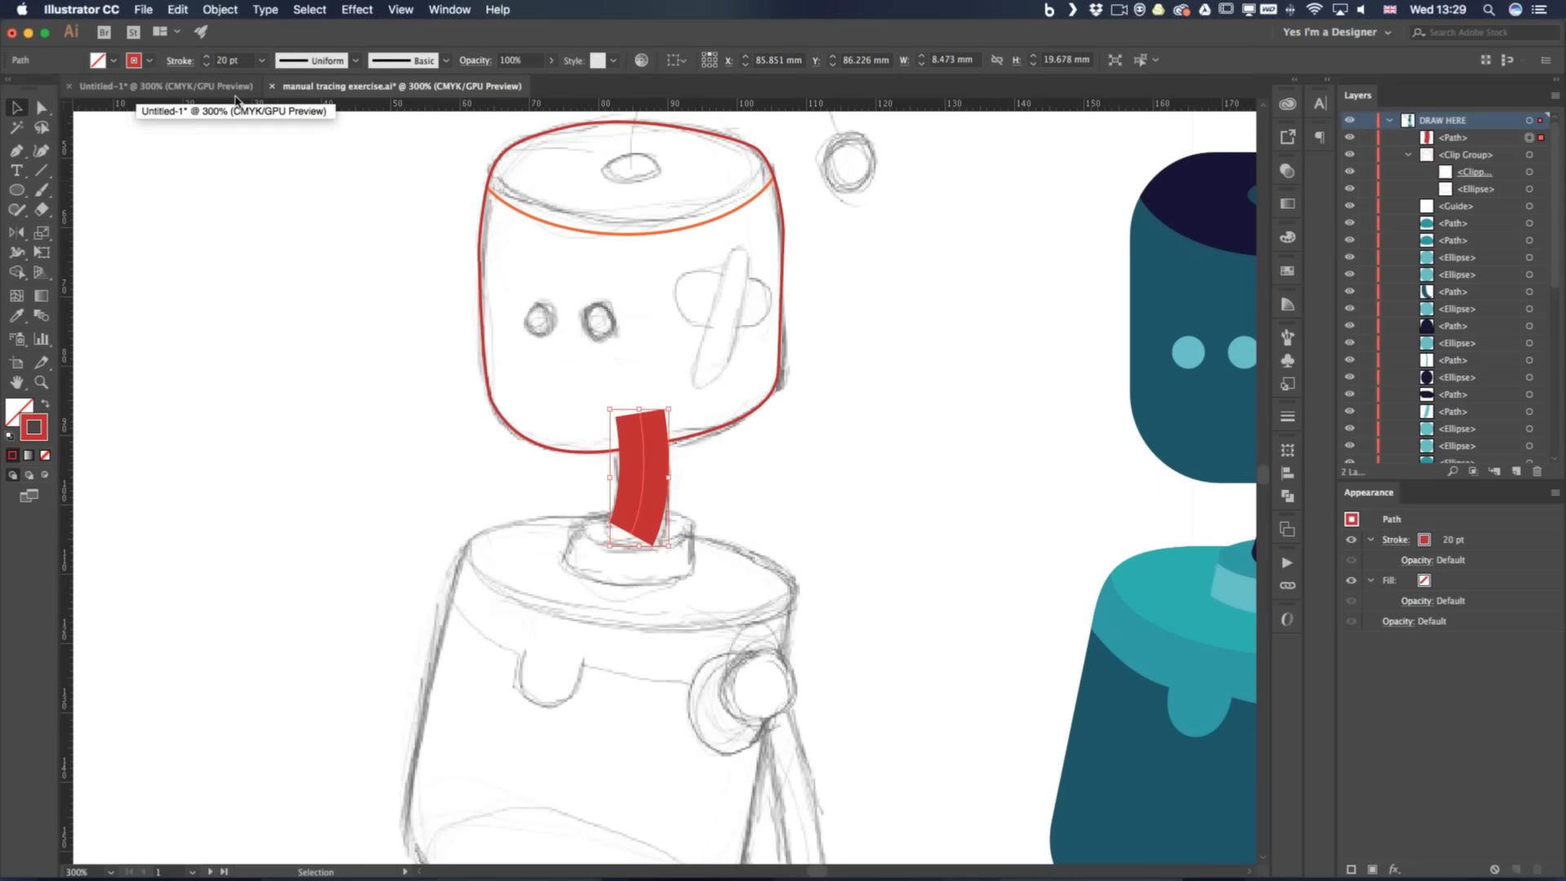
pyautogui.click(180, 65)
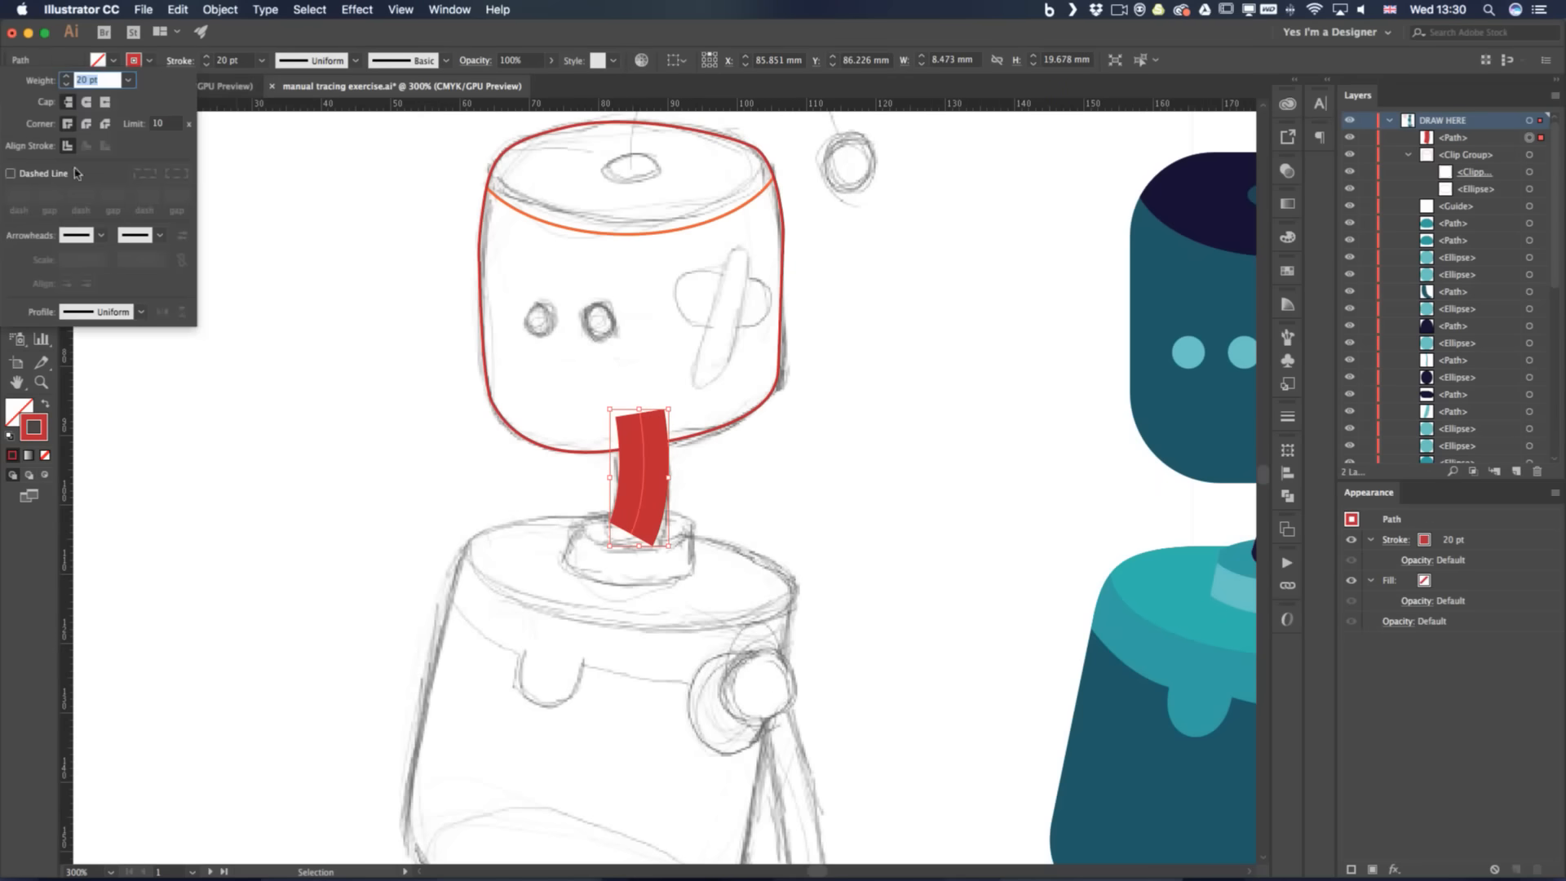
pyautogui.click(104, 102)
pyautogui.click(86, 103)
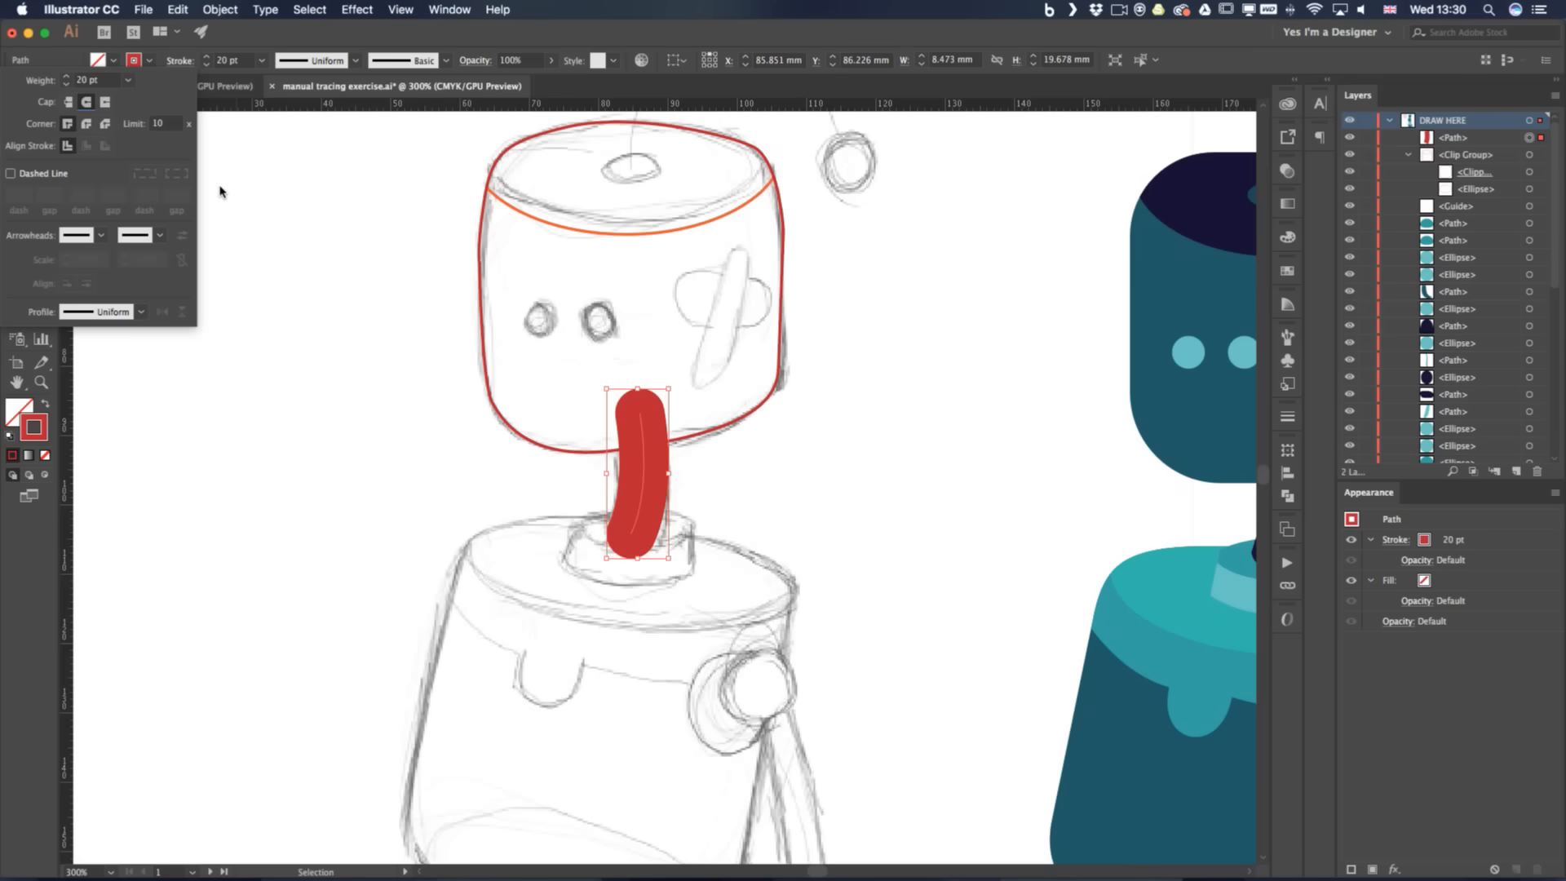
pyautogui.click(636, 543)
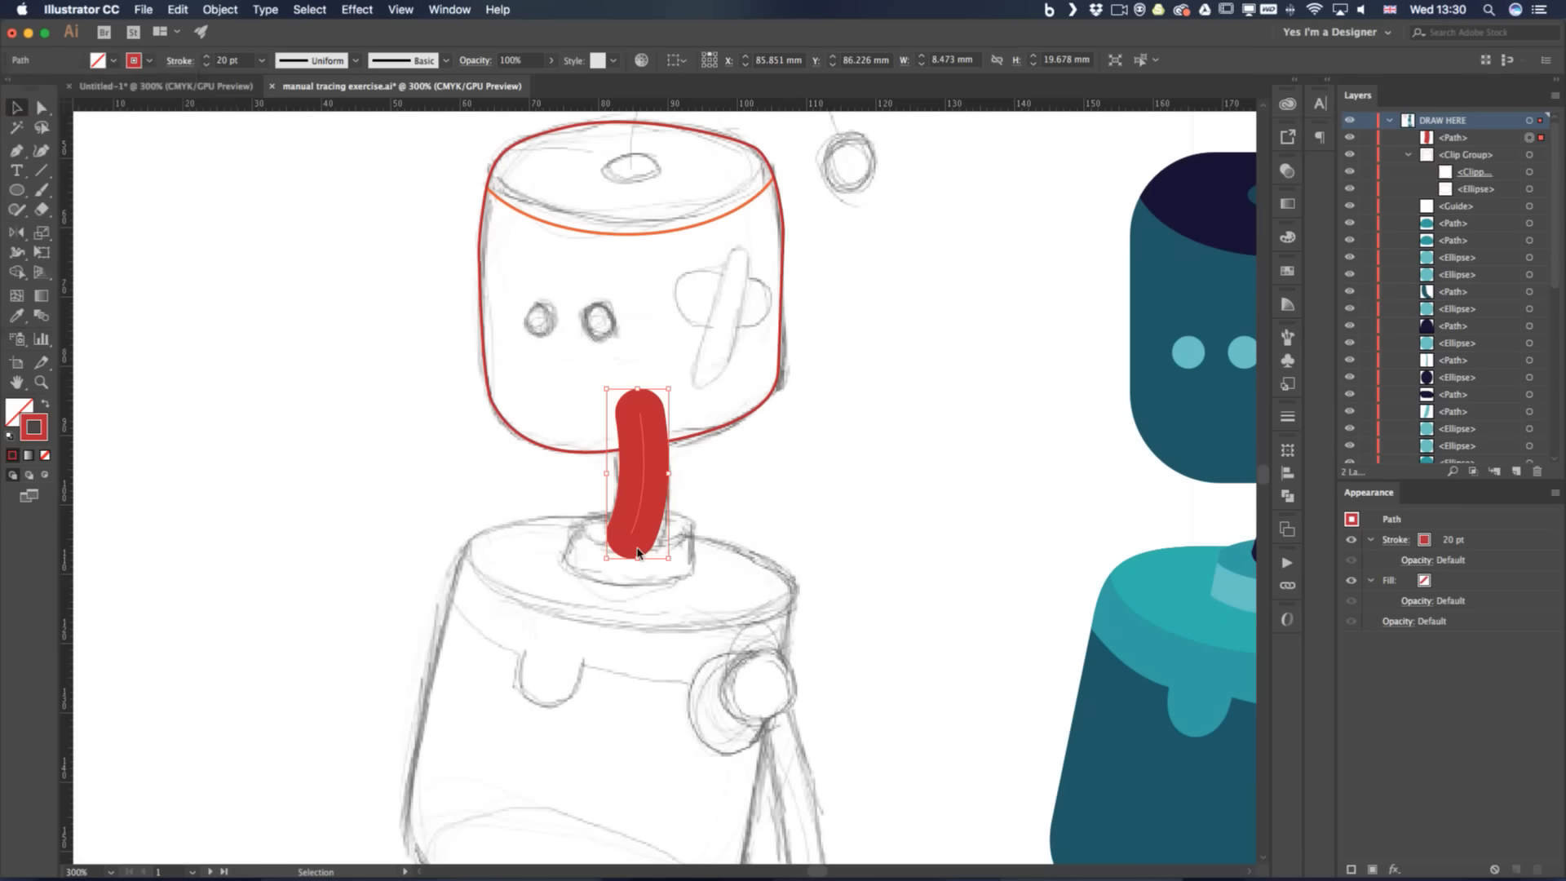
# Nudge the neck path's lower anchor point up and to the right so its rounded end follows the sketched neck
pyautogui.press('super+shift+a')
pyautogui.click(631, 535)
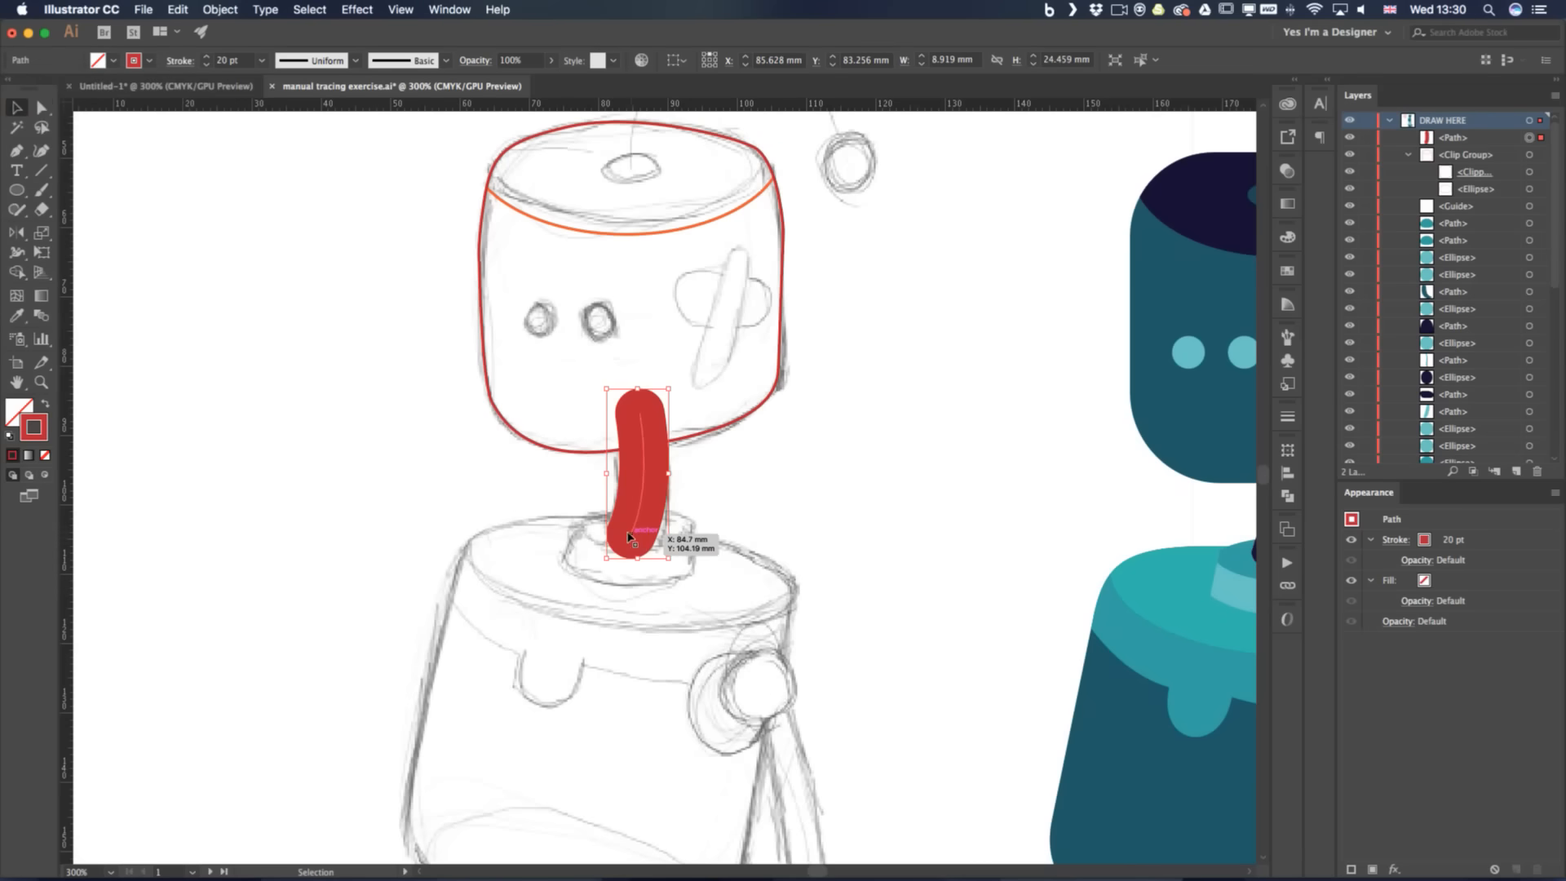
pyautogui.press('a')
pyautogui.click(630, 535)
pyautogui.press('Up')
pyautogui.press('Up')
pyautogui.press('Up')
pyautogui.press('Up')
pyautogui.press('Up')
pyautogui.press('Up')
pyautogui.press('Up')
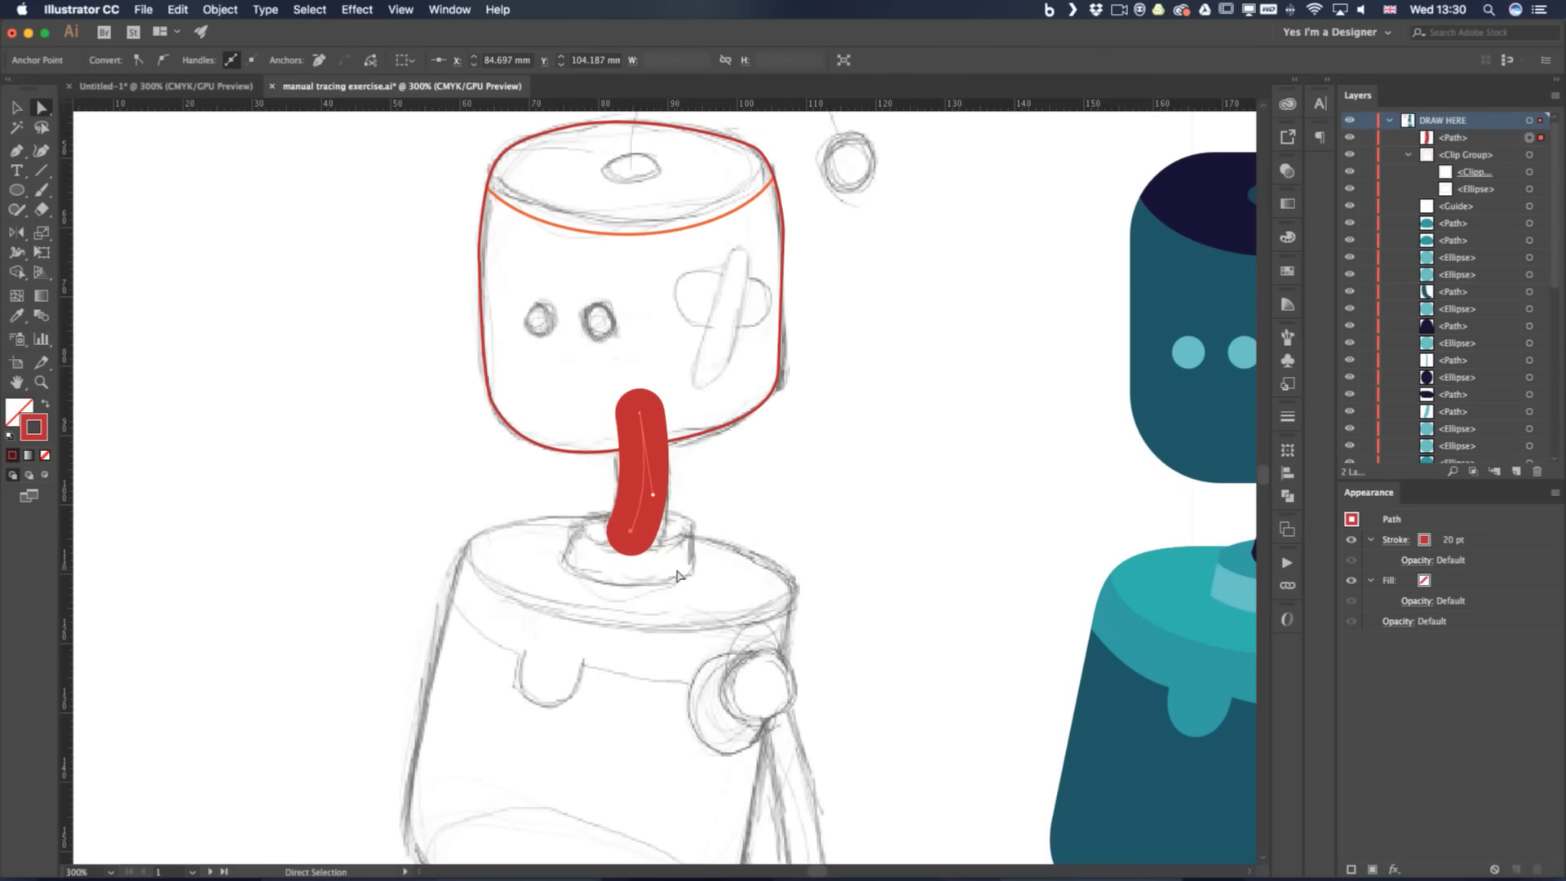
pyautogui.press('Down')
pyautogui.press('Down')
pyautogui.press('Down')
pyautogui.press('Down')
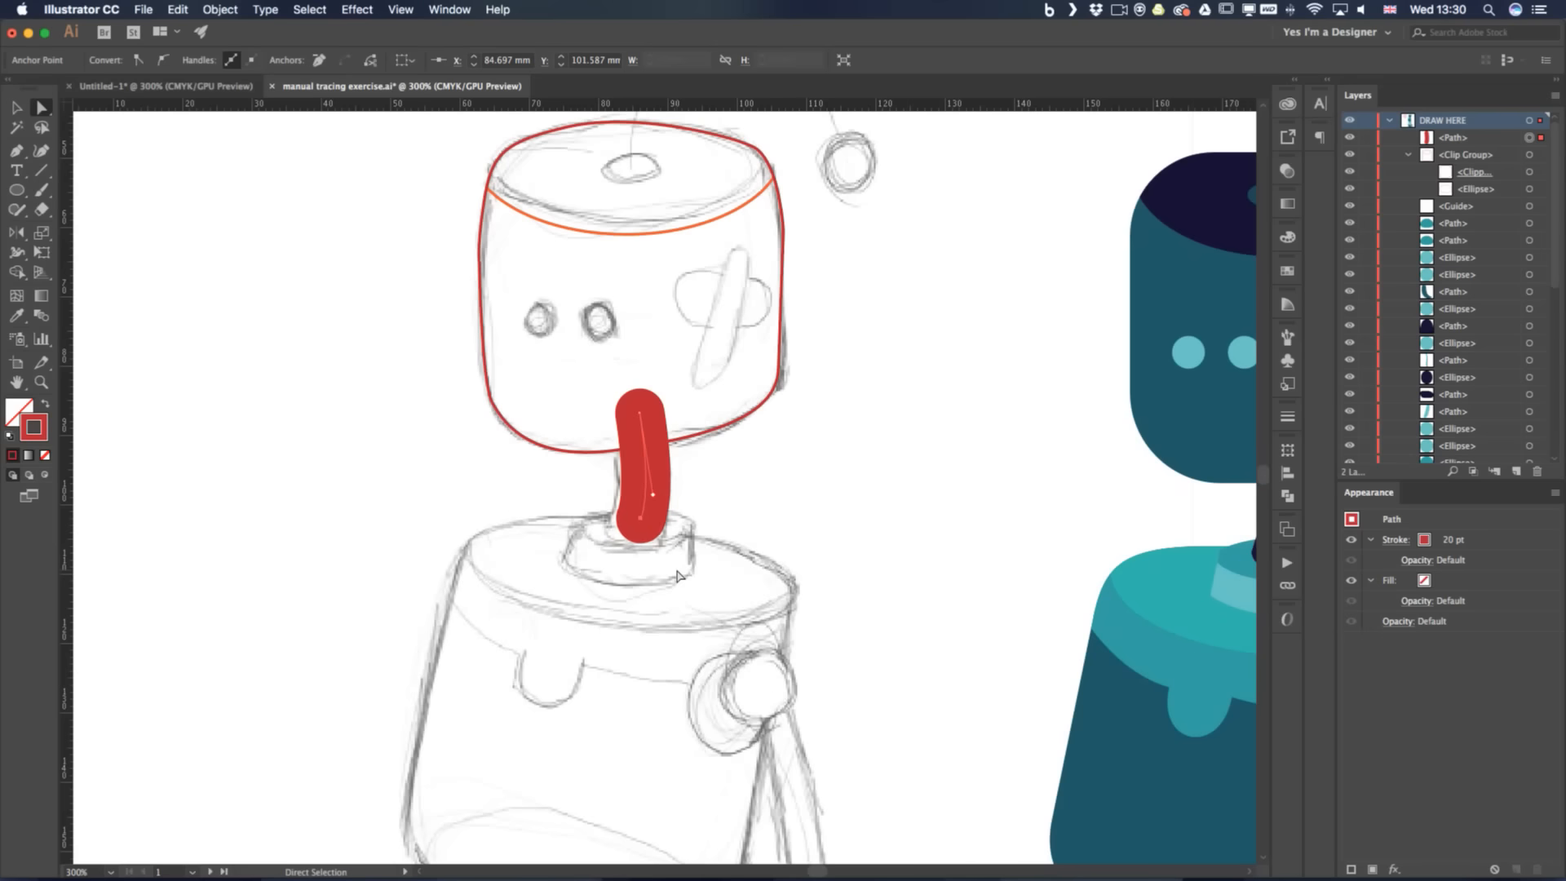
pyautogui.press('Right')
pyautogui.press('Right')
pyautogui.press('Right')
pyautogui.press('Right')
pyautogui.press('Right')
pyautogui.press('Right')
pyautogui.press('Right')
pyautogui.click(730, 515)
pyautogui.press('v')
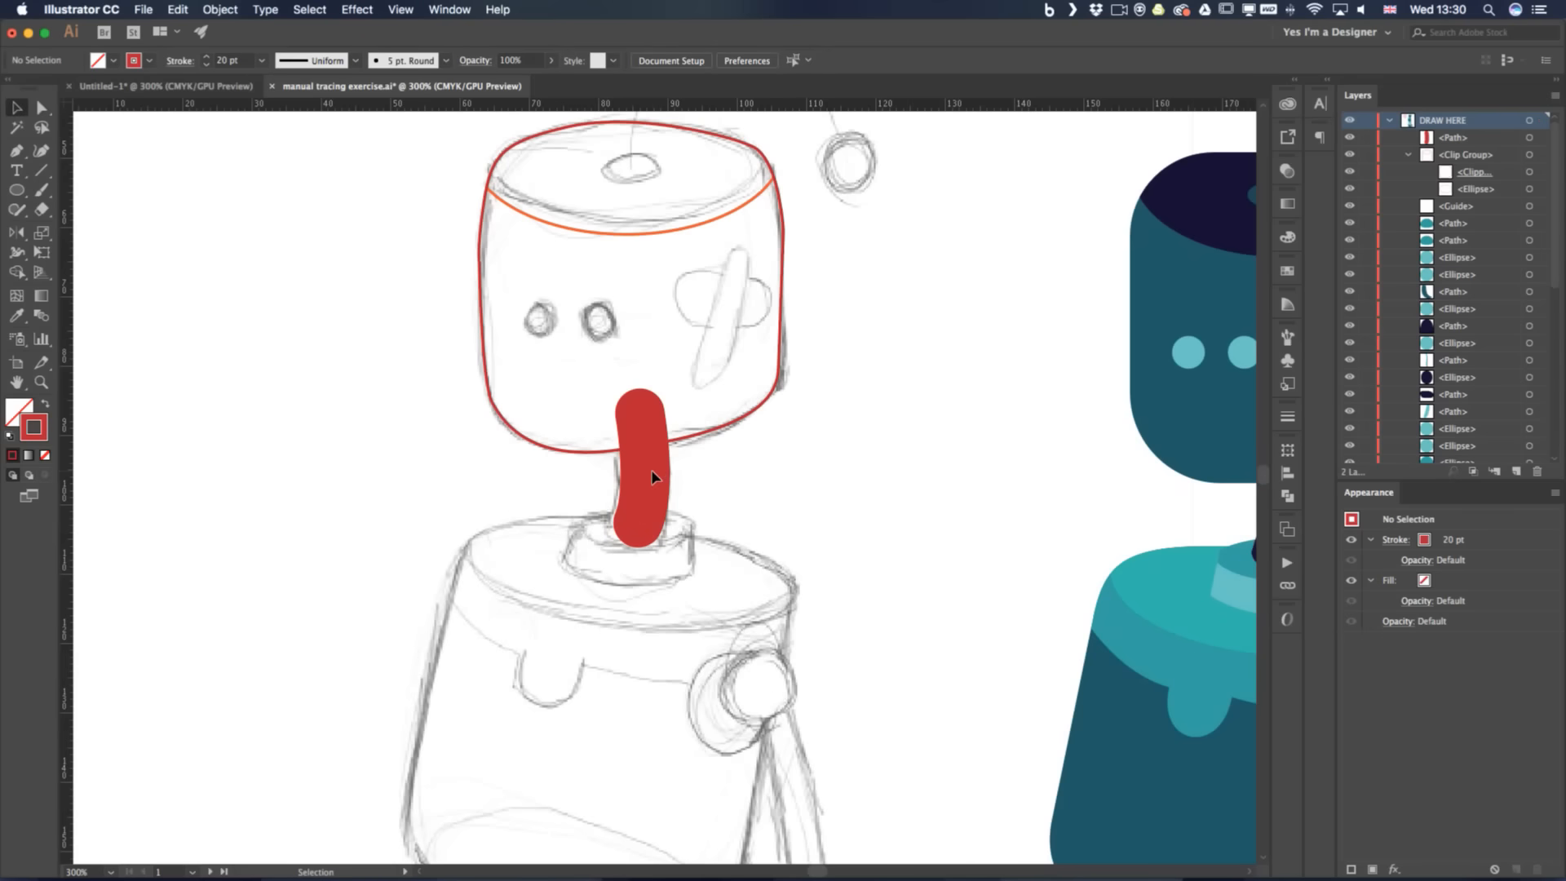
# Move the neck path about 18 mm to the right, clear of the sketched neck, and undo the move
pyautogui.moveTo(643, 461); pyautogui.dragTo(767, 471)
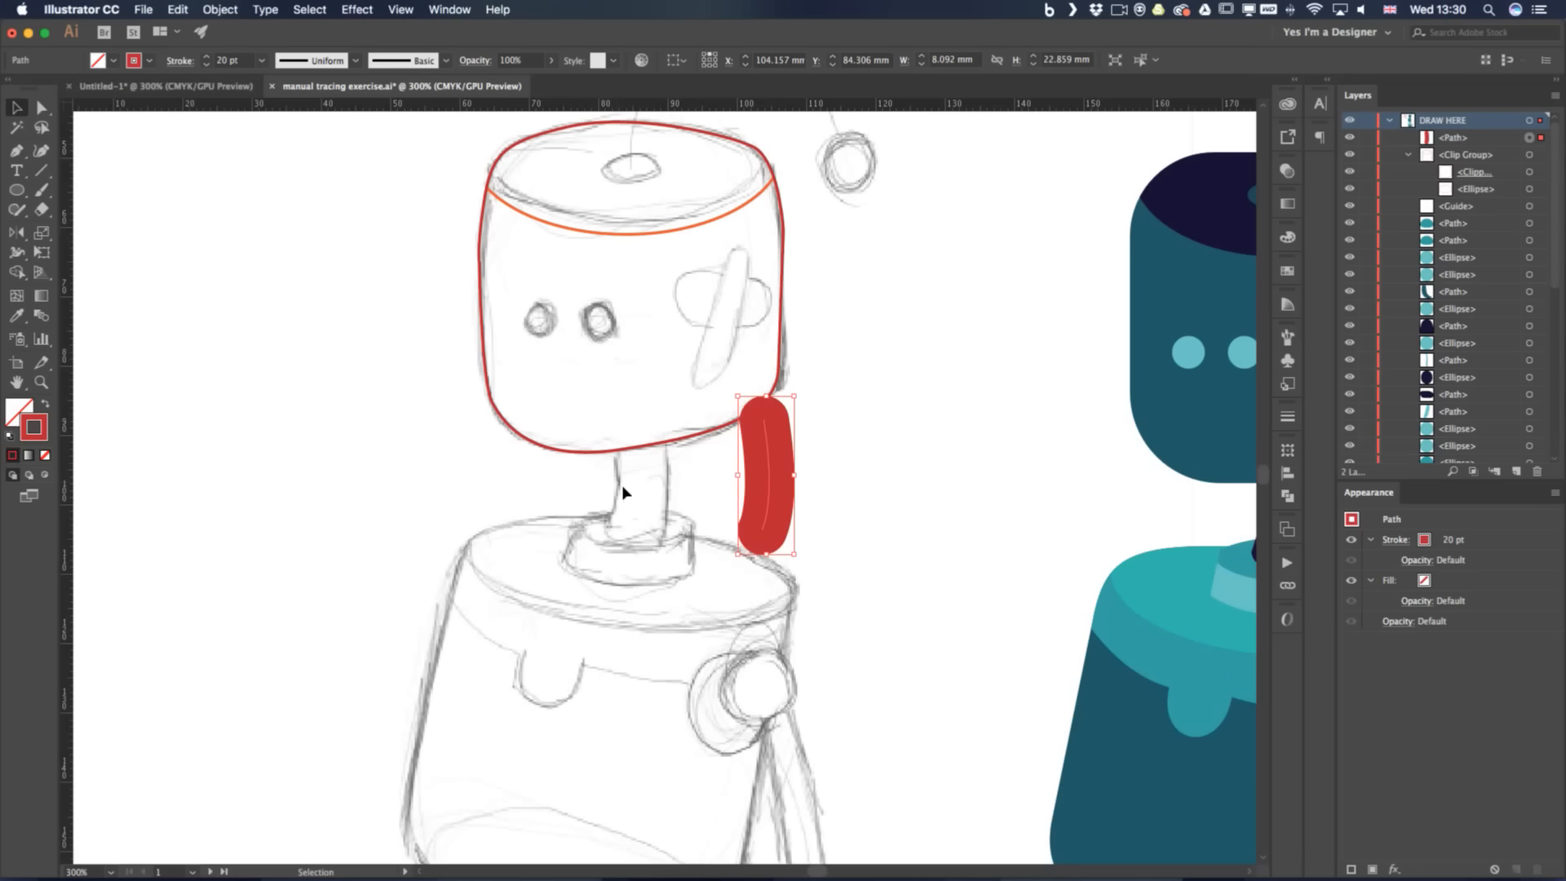
pyautogui.press('super+z')
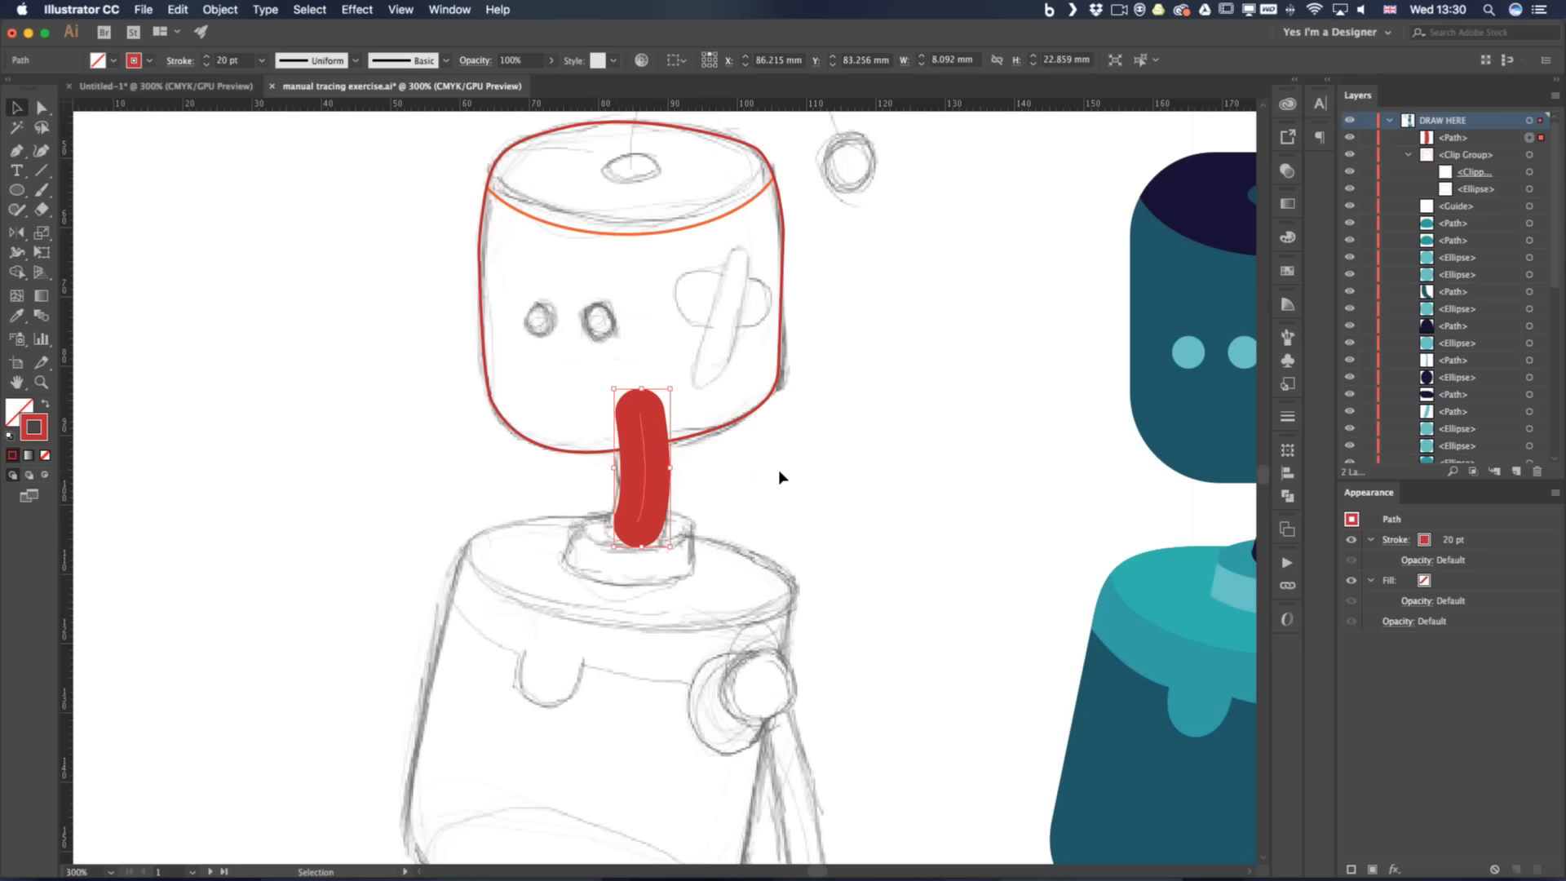
pyautogui.click(779, 468)
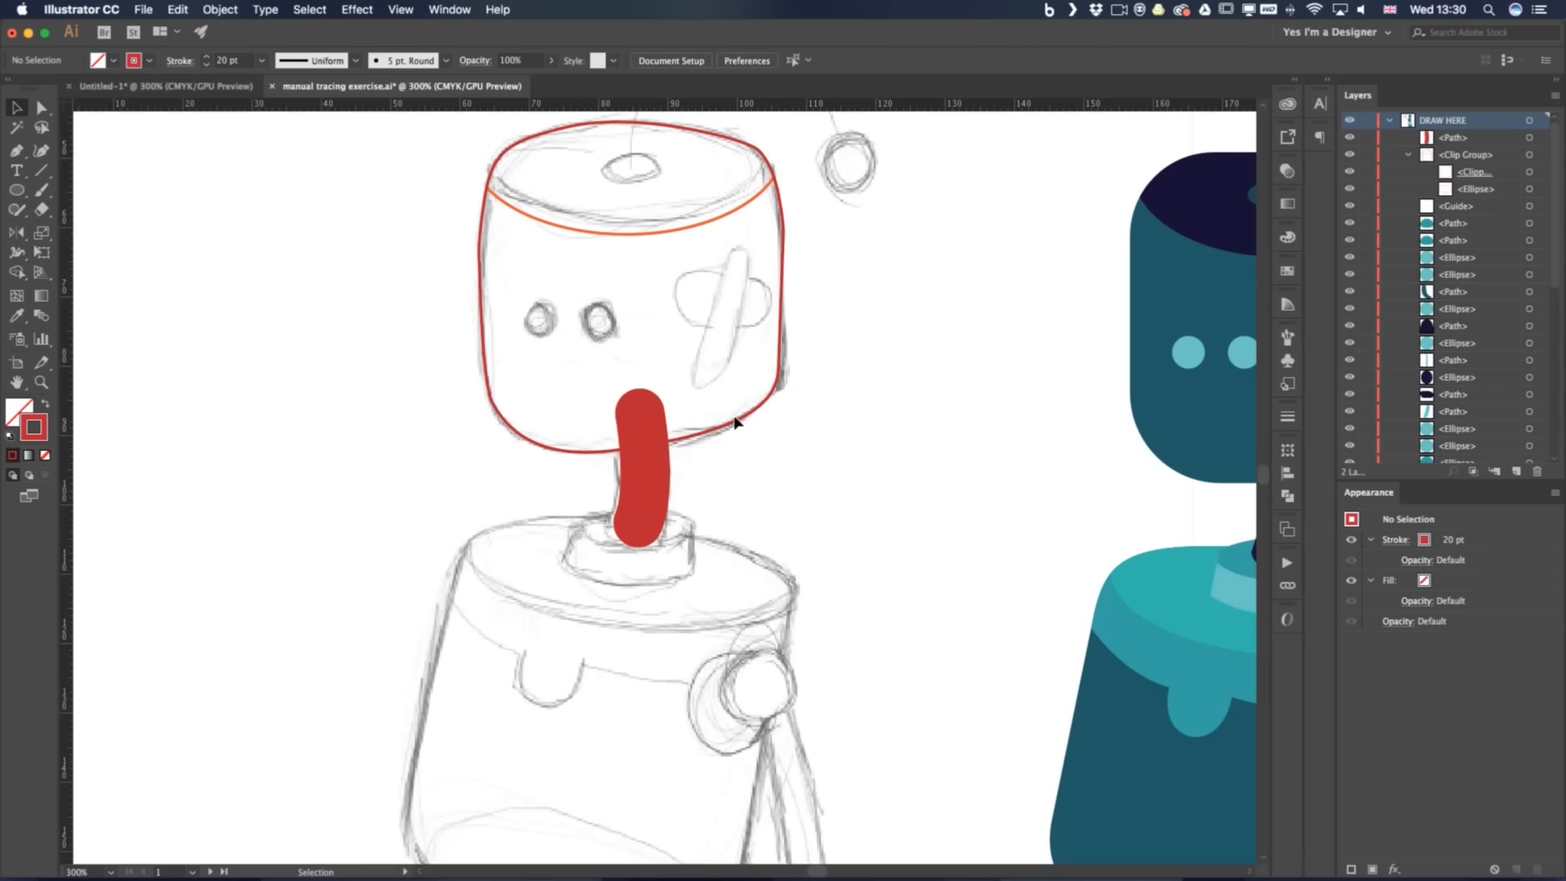
# Change the neck path's stroke colour to blue and arrange it behind the head
pyautogui.hscroll(5, 799, 454)
pyautogui.scroll(3, 800, 454)
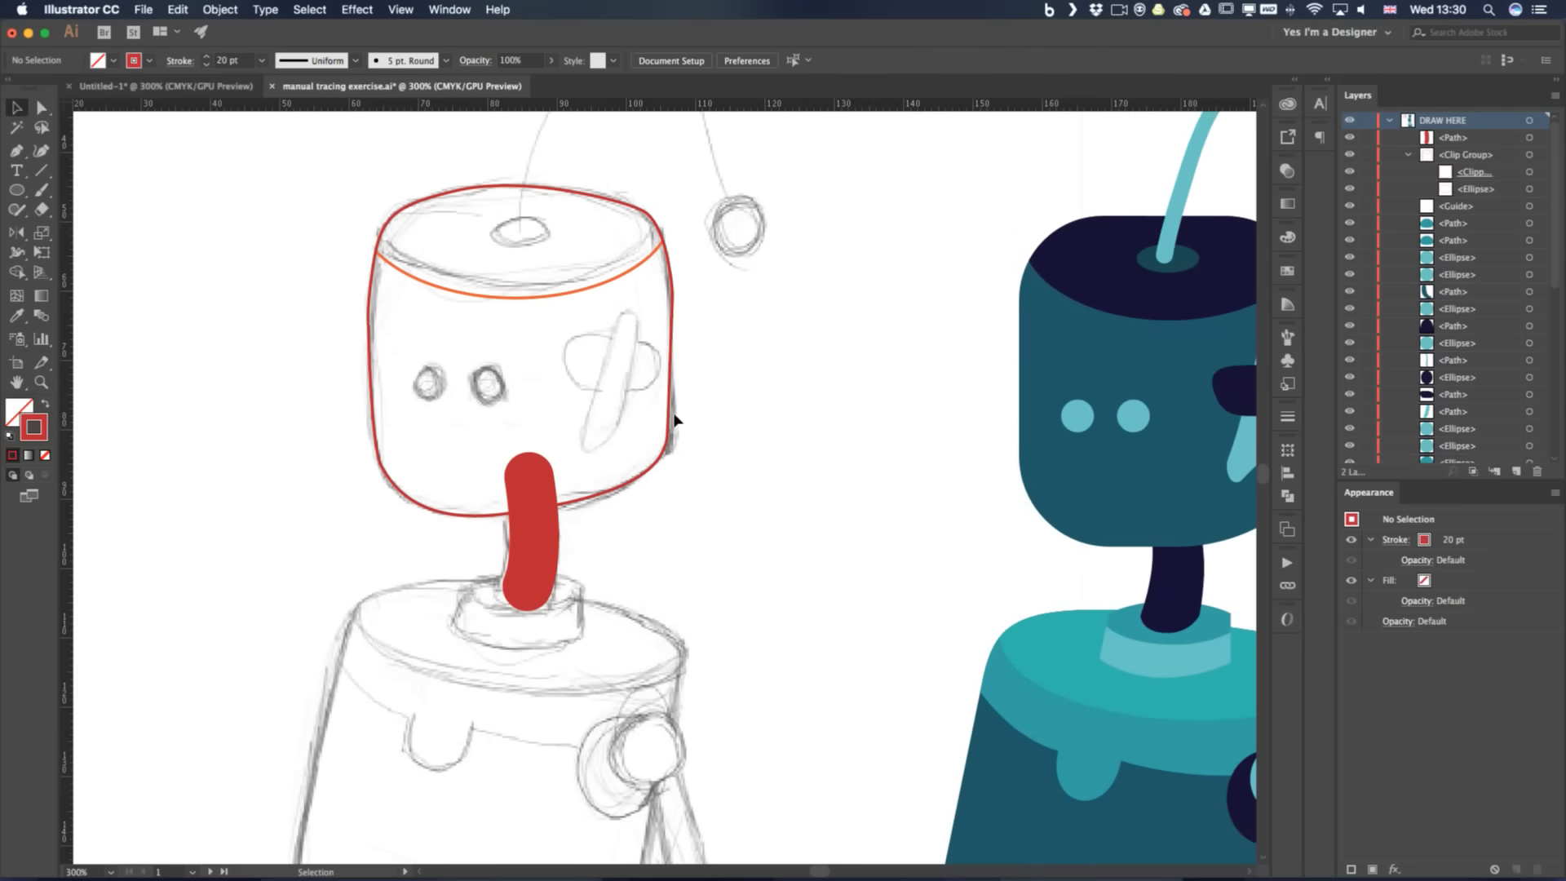
pyautogui.click(668, 423)
pyautogui.click(538, 574)
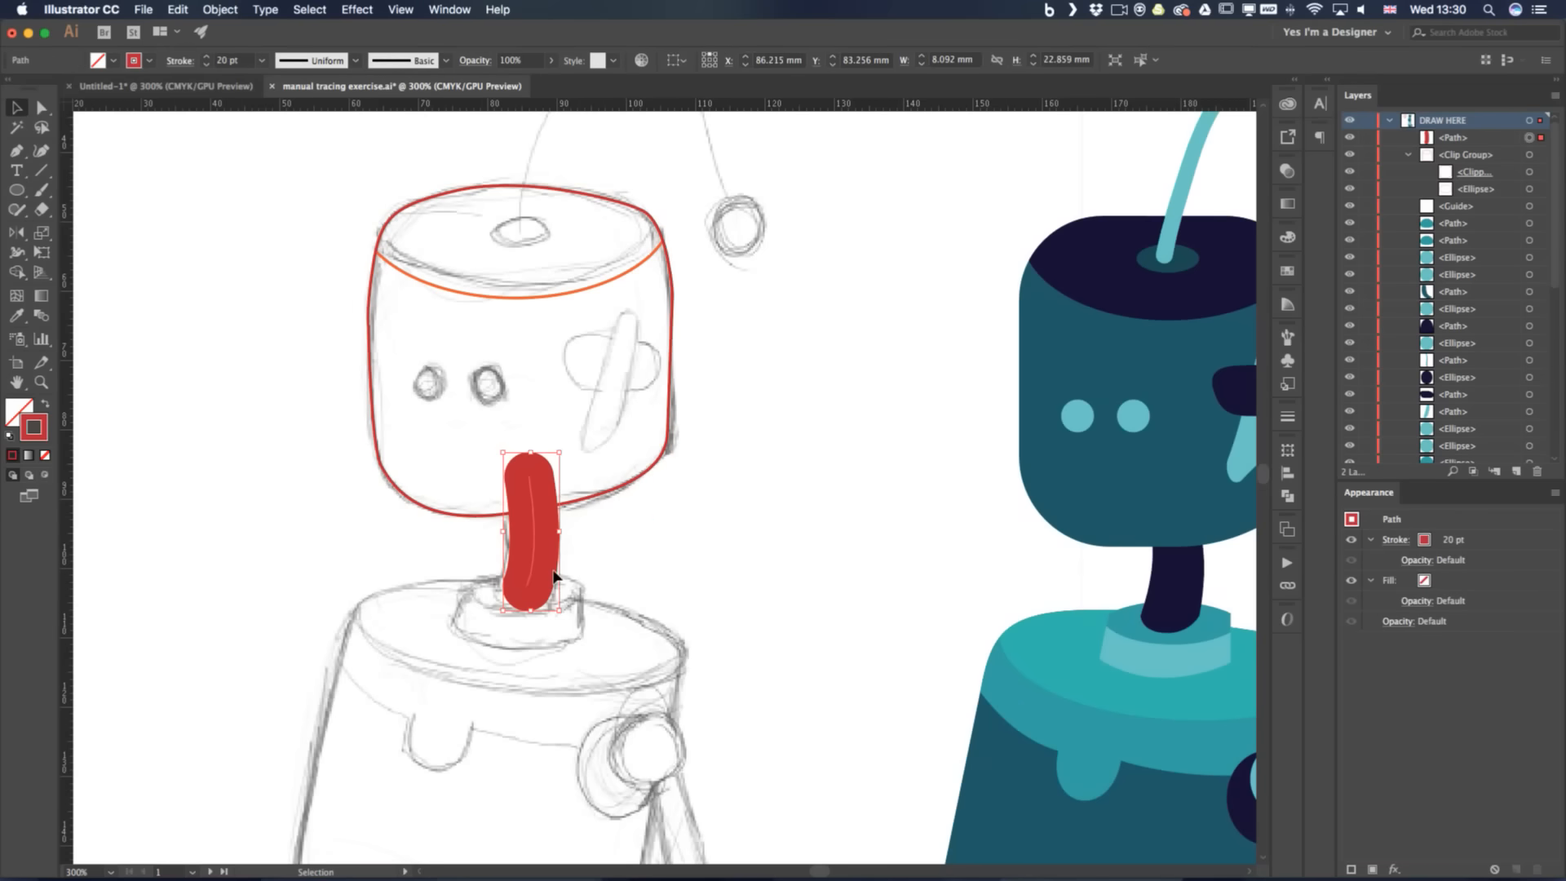
pyautogui.click(135, 61)
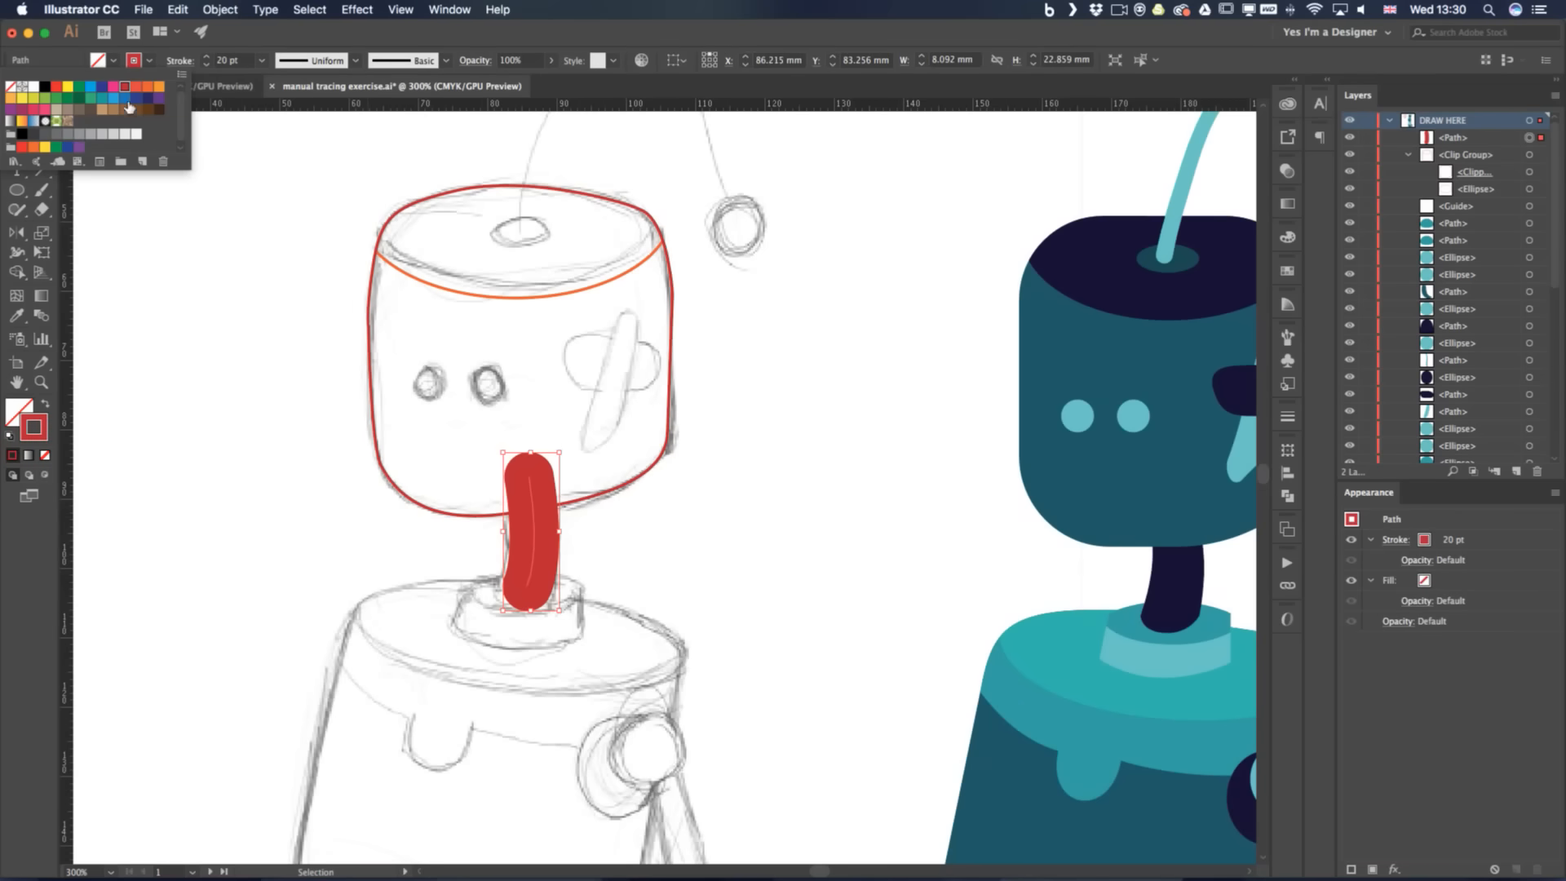
pyautogui.click(124, 98)
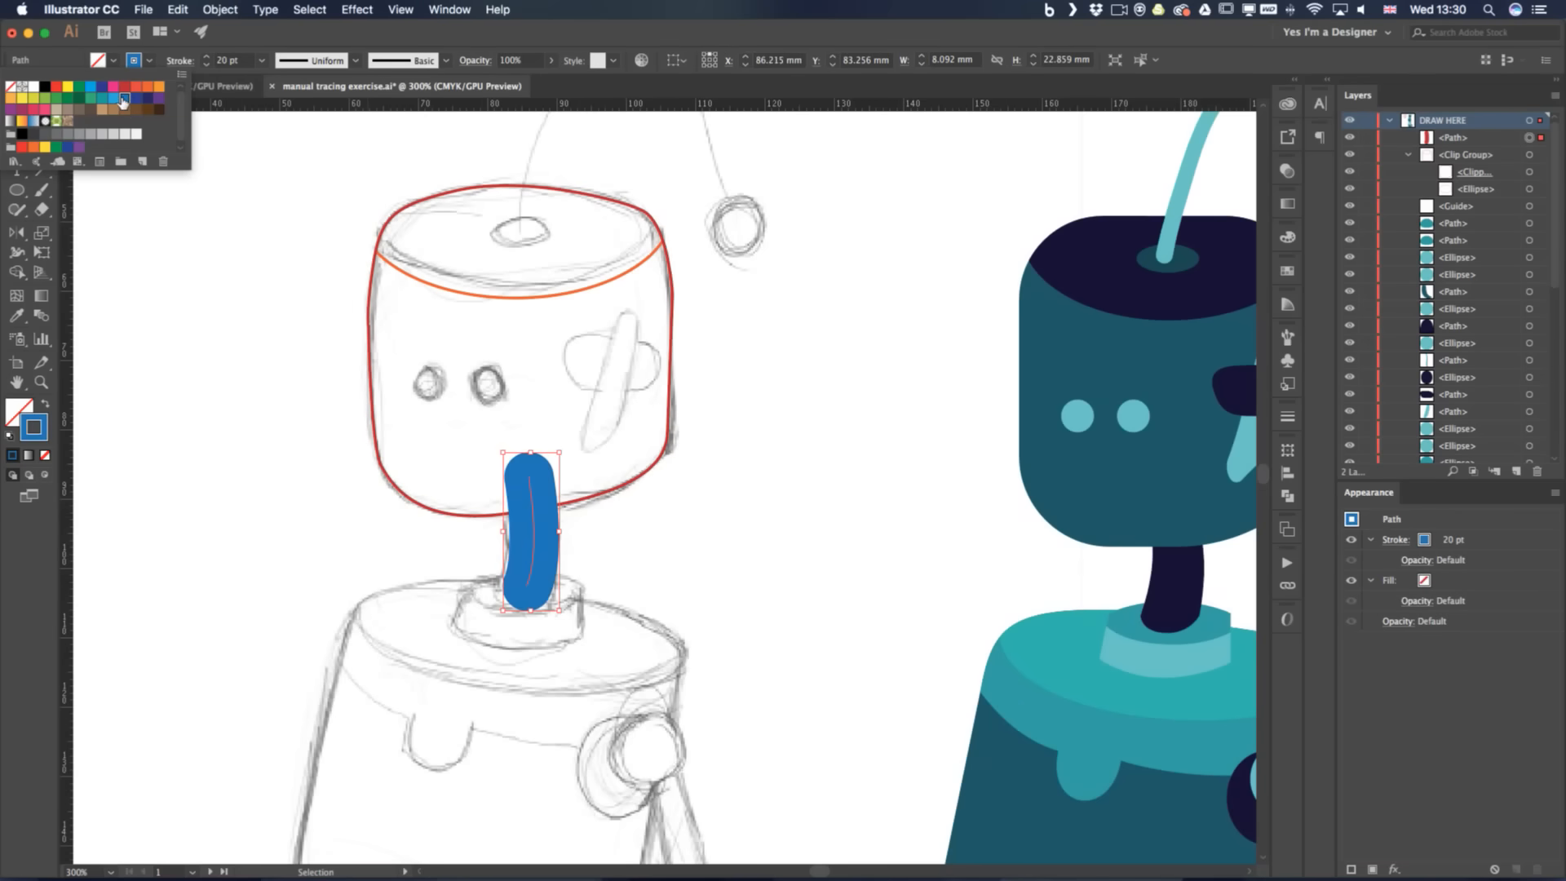
pyautogui.click(719, 493)
pyautogui.click(537, 530)
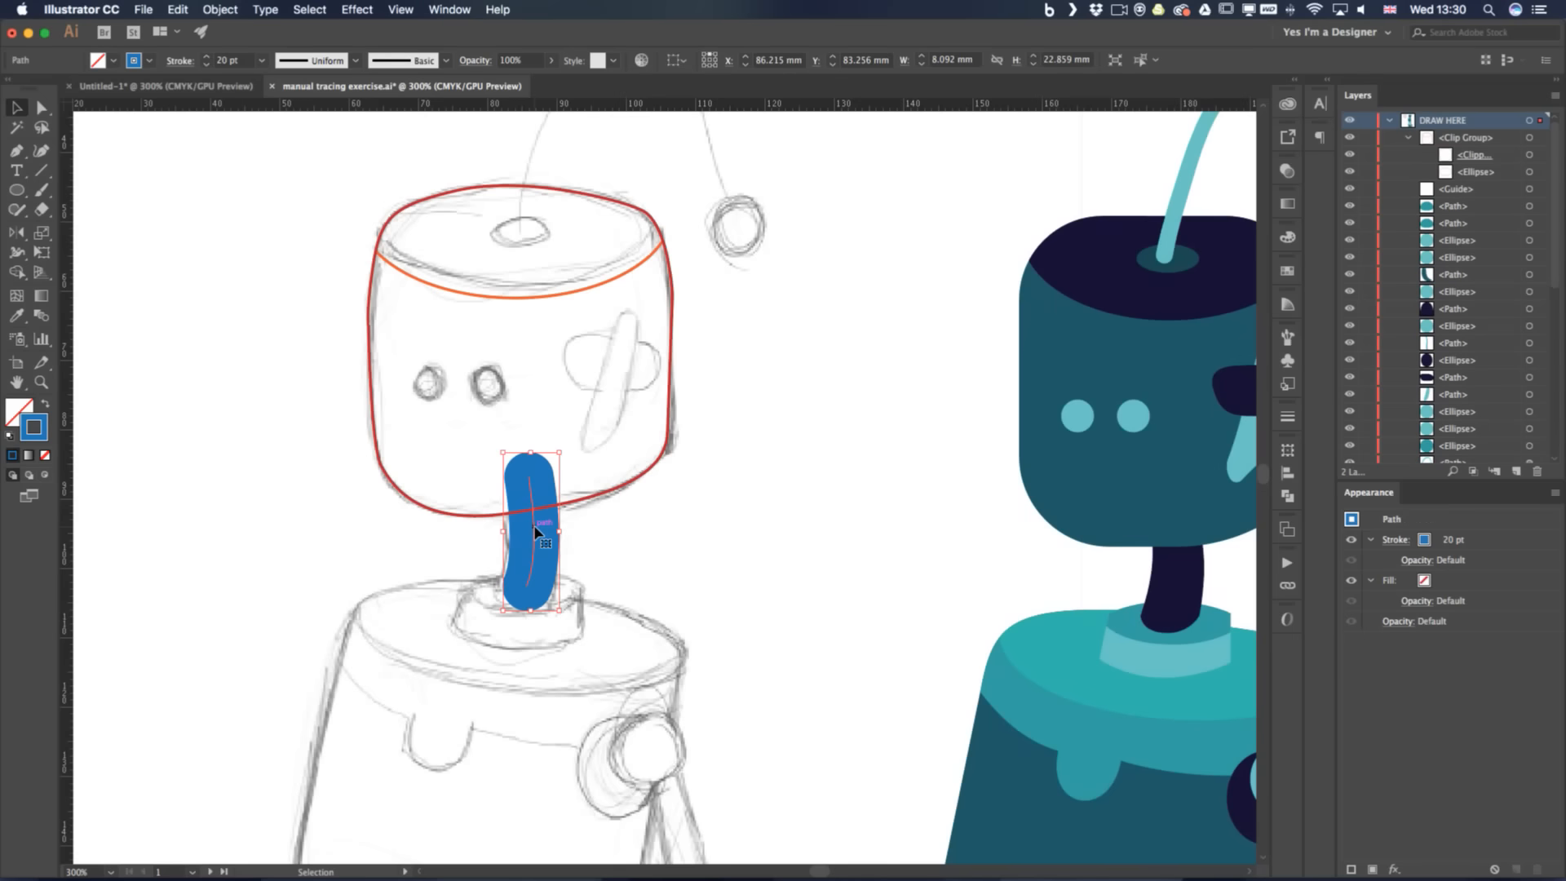
pyautogui.click(611, 525)
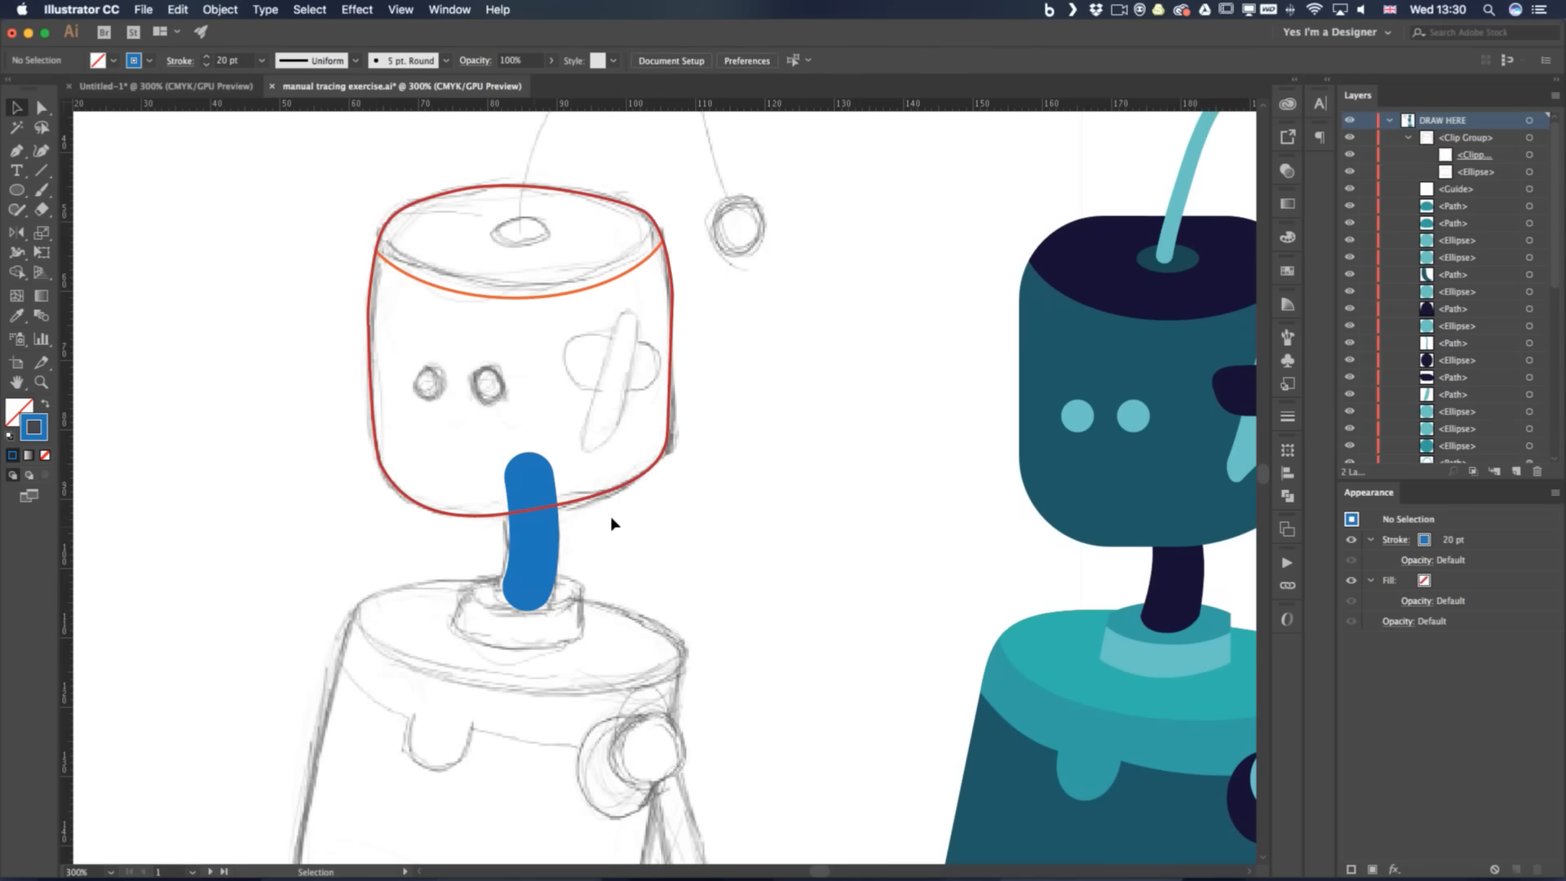
# Isolate the head's clip group, swap the clipping path's stroke back to a red fill, and exit isolation
pyautogui.click(594, 499)
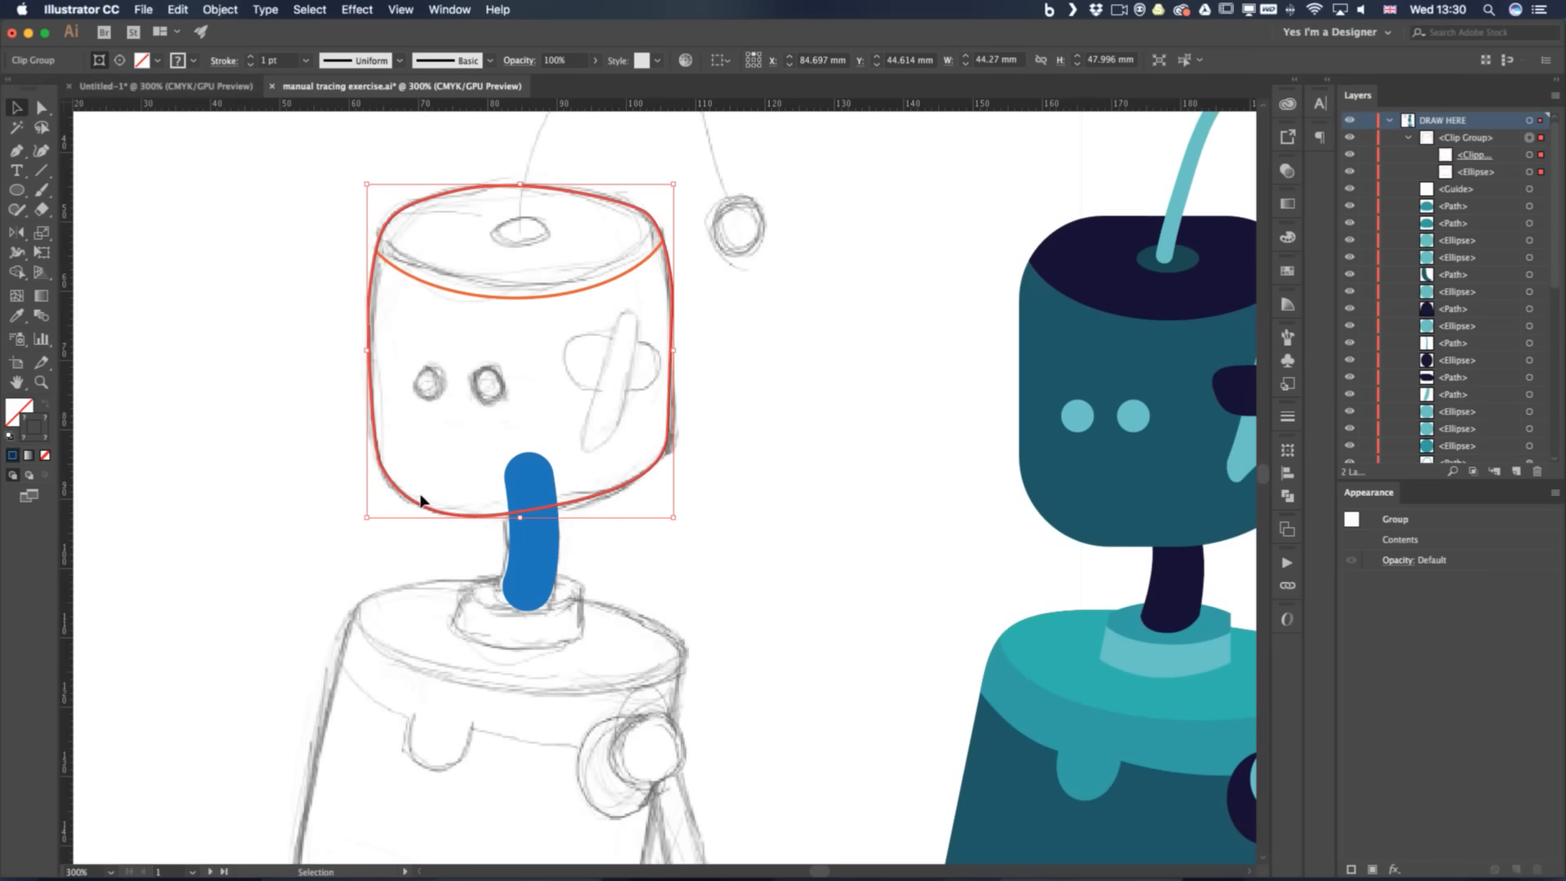
pyautogui.doubleClick(444, 514)
pyautogui.click(444, 514)
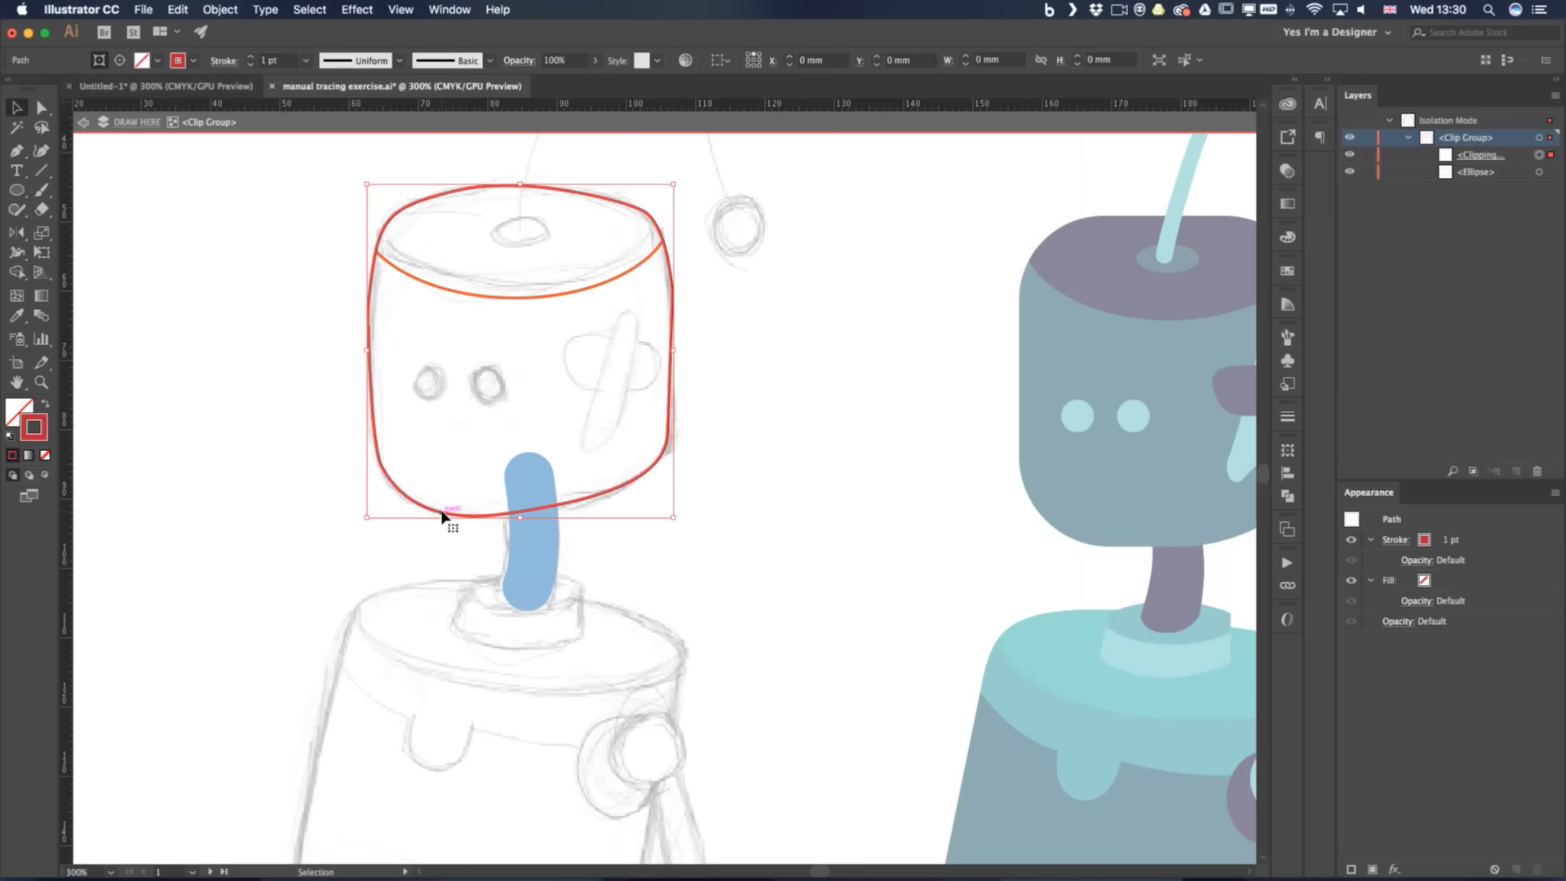
pyautogui.hotkey('shift', 'x')
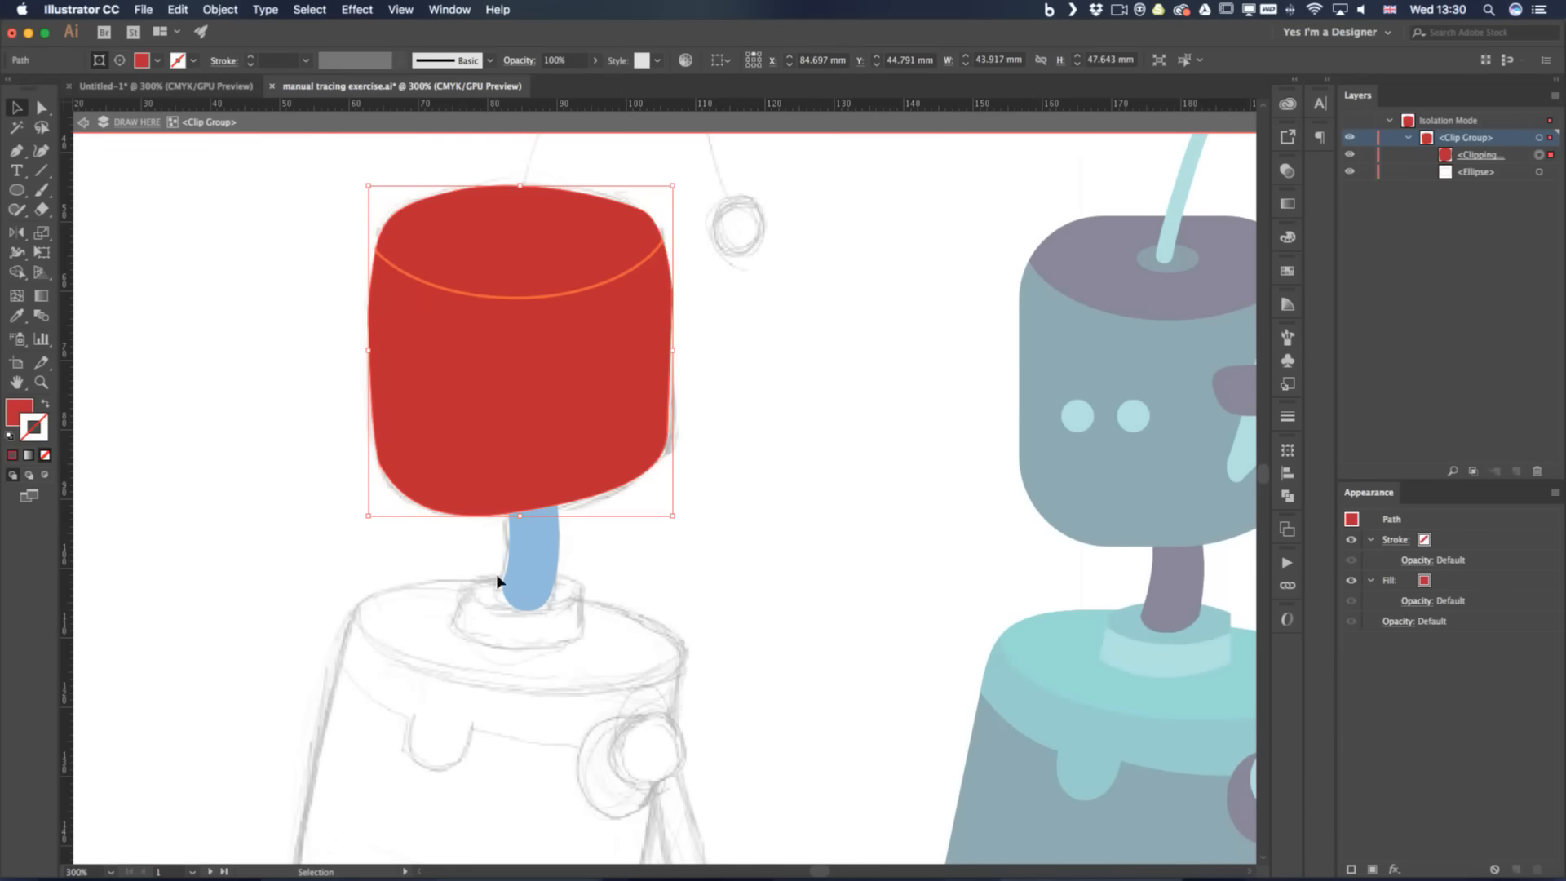
pyautogui.click(842, 562)
pyautogui.doubleClick(768, 523)
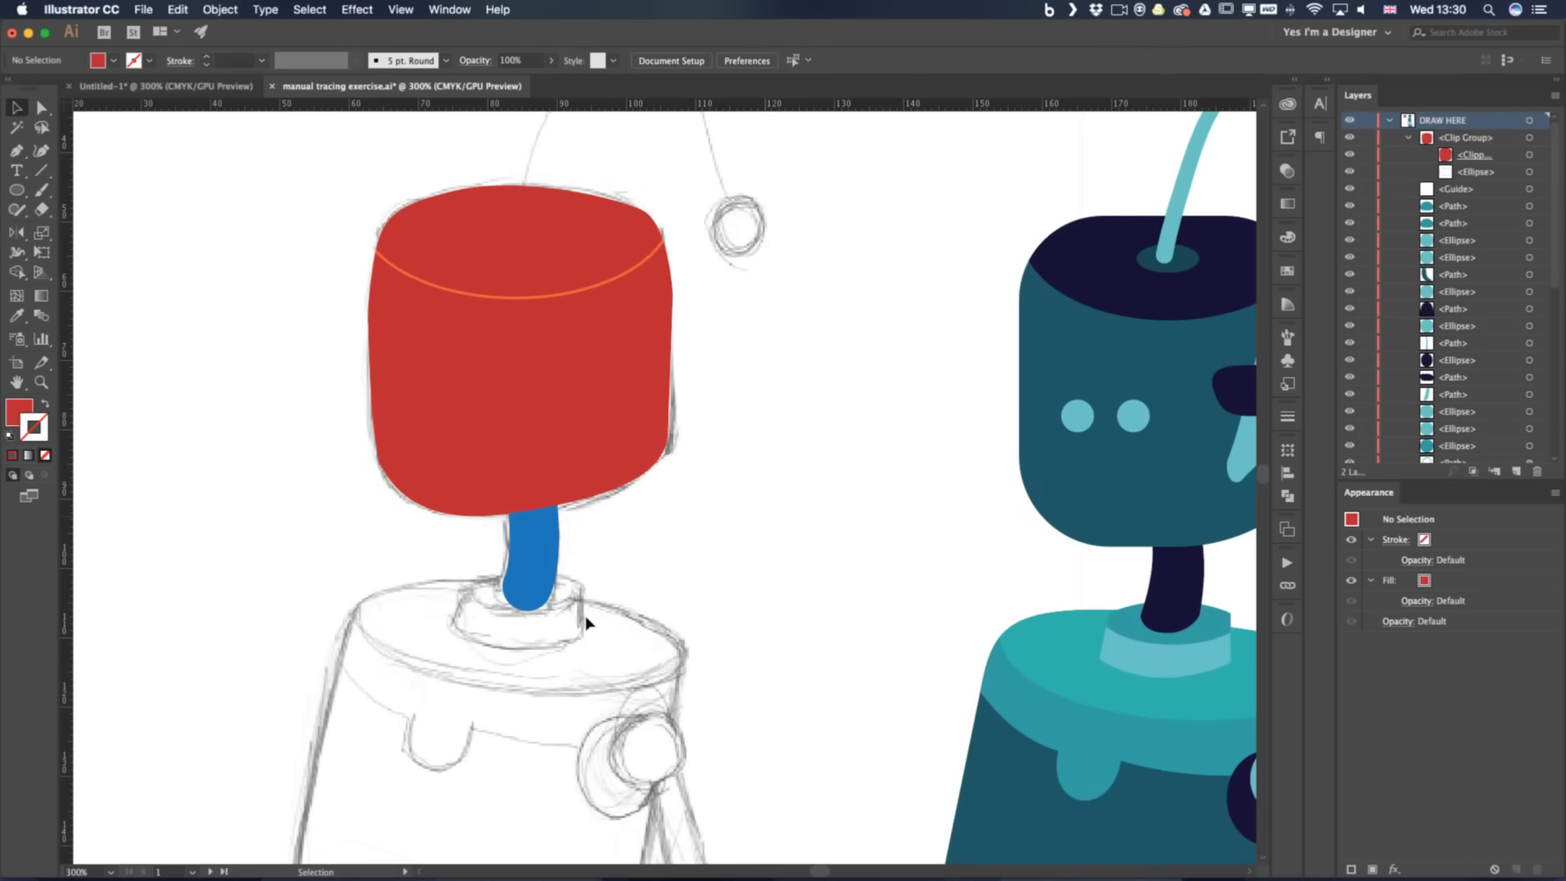
# Draw the sketched arm with the Pen tool as an open, curved 20 pt blue stroke from the wrist circle up to the shoulder joint
pyautogui.click(534, 552)
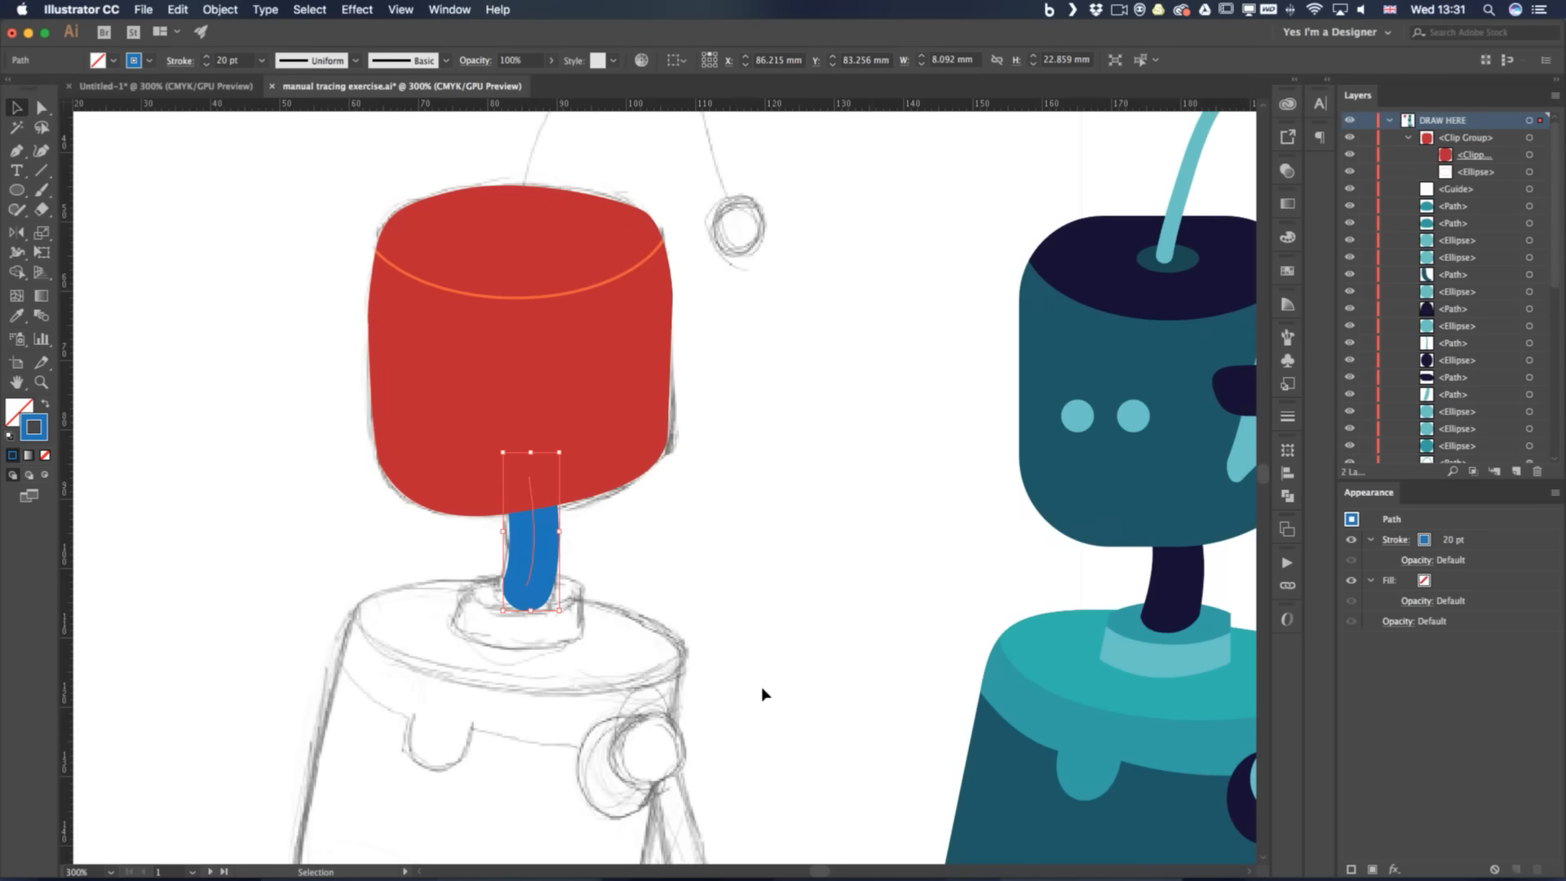
pyautogui.press('a')
pyautogui.scroll(-5, 692, 294)
pyautogui.press('super+minus')
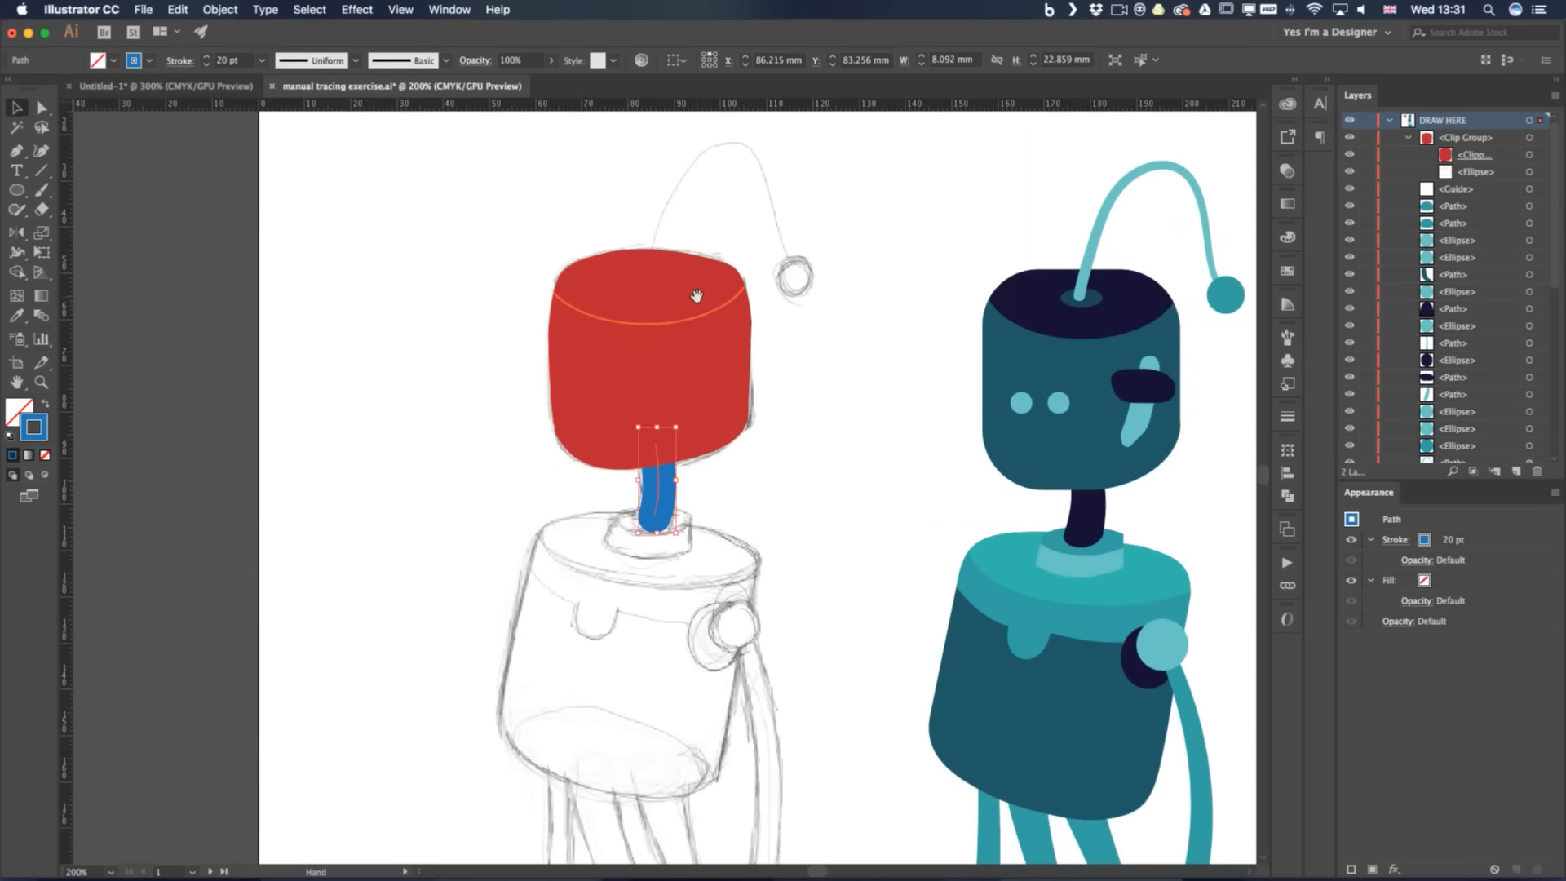
pyautogui.moveTo(703, 716)
pyautogui.mouseDown()
pyautogui.moveTo(613, 512)
pyautogui.moveTo(576, 364)
pyautogui.mouseUp()
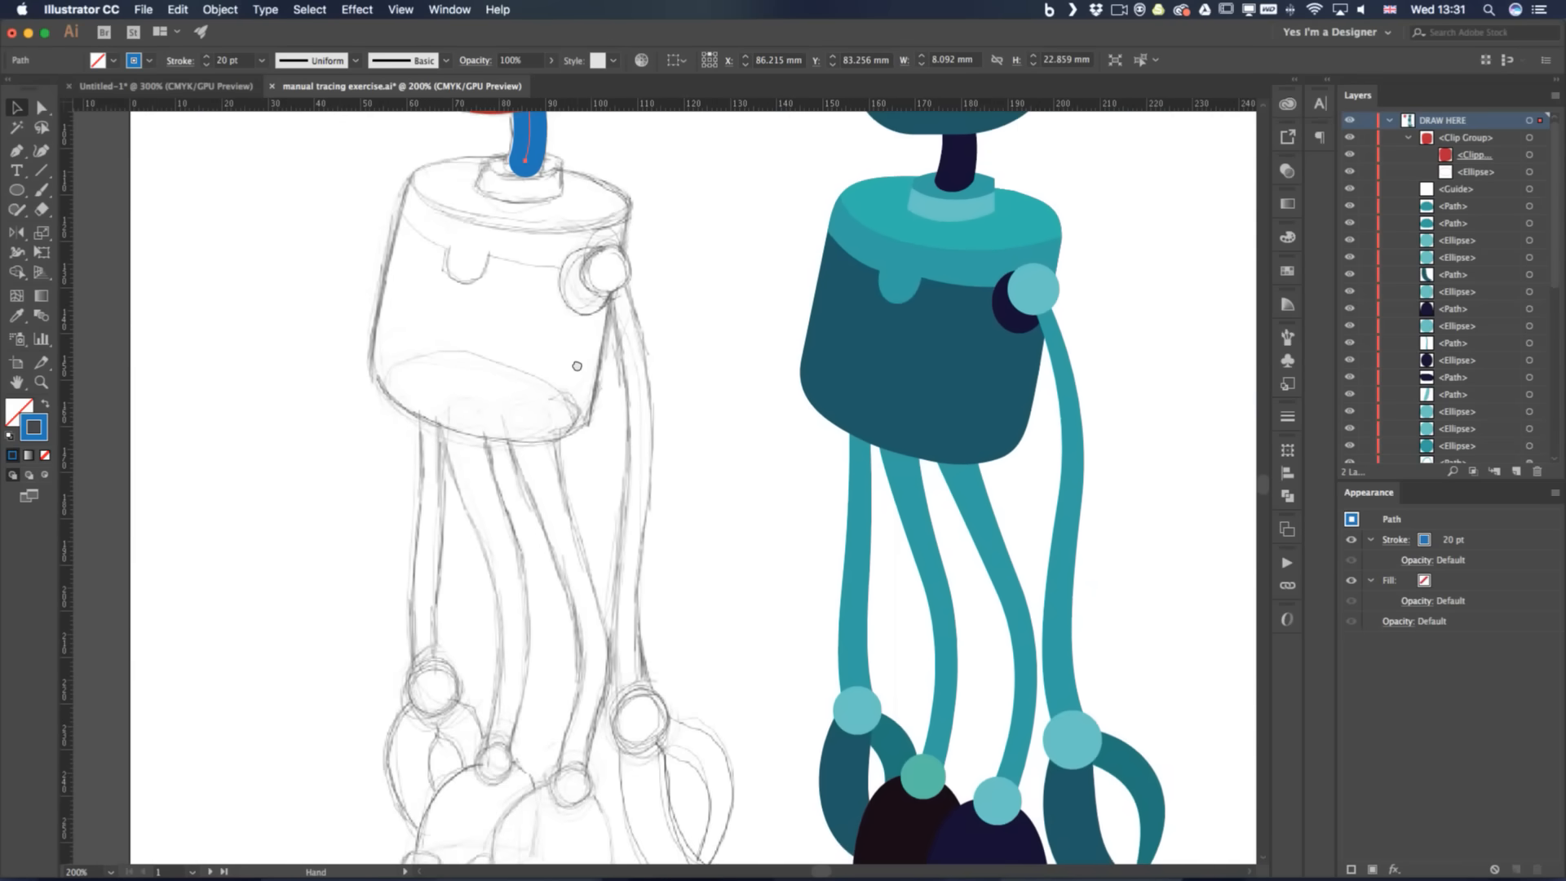
pyautogui.click(707, 585)
pyautogui.press('p')
pyautogui.click(638, 716)
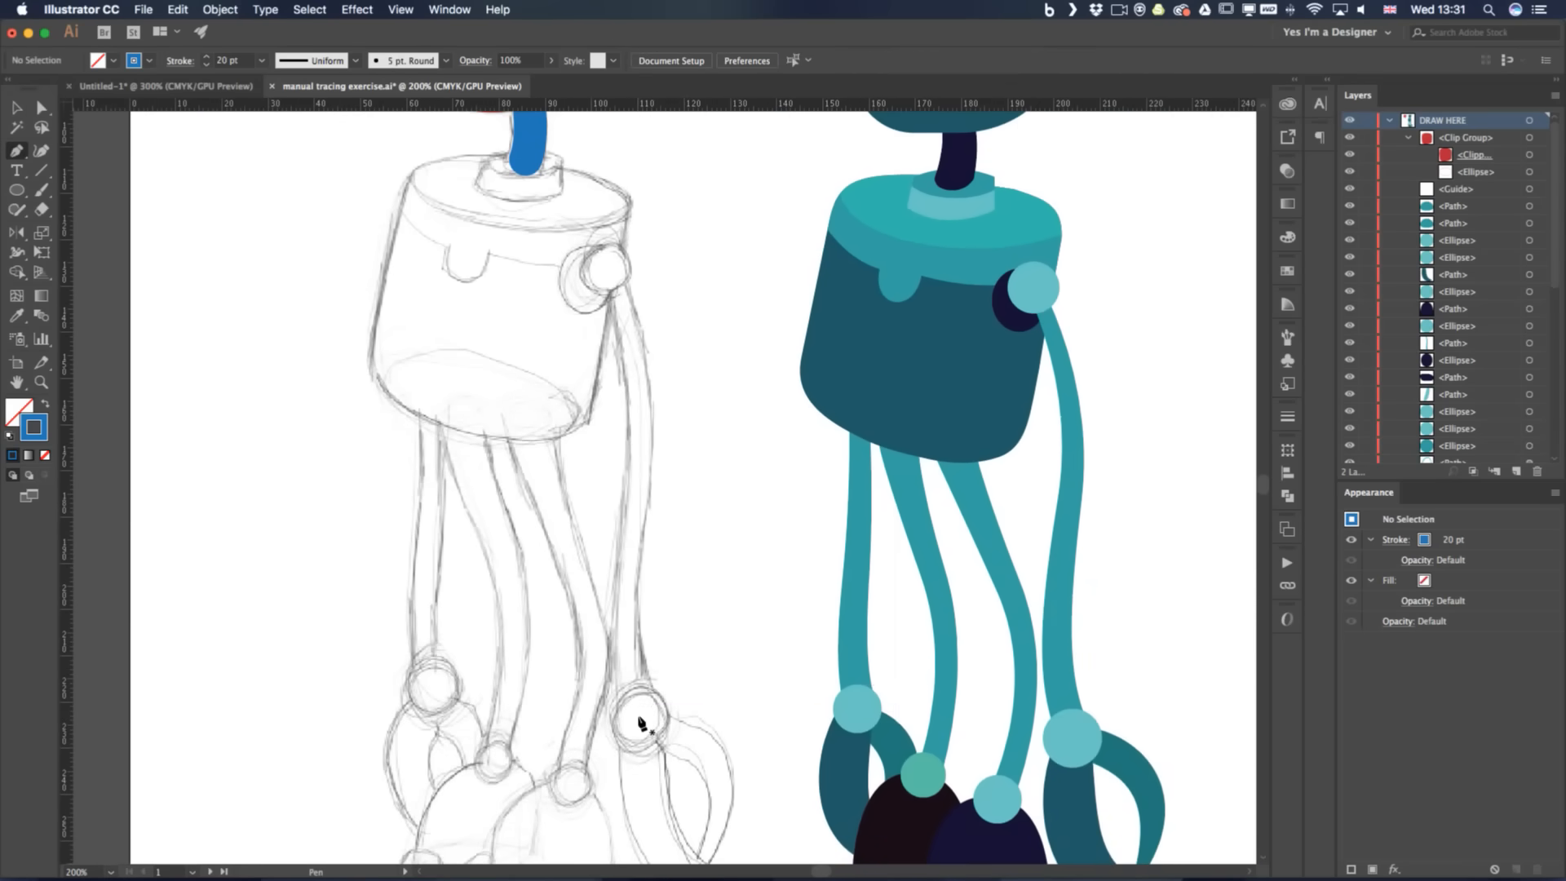
pyautogui.click(632, 499)
pyautogui.moveTo(651, 474); pyautogui.dragTo(660, 343)
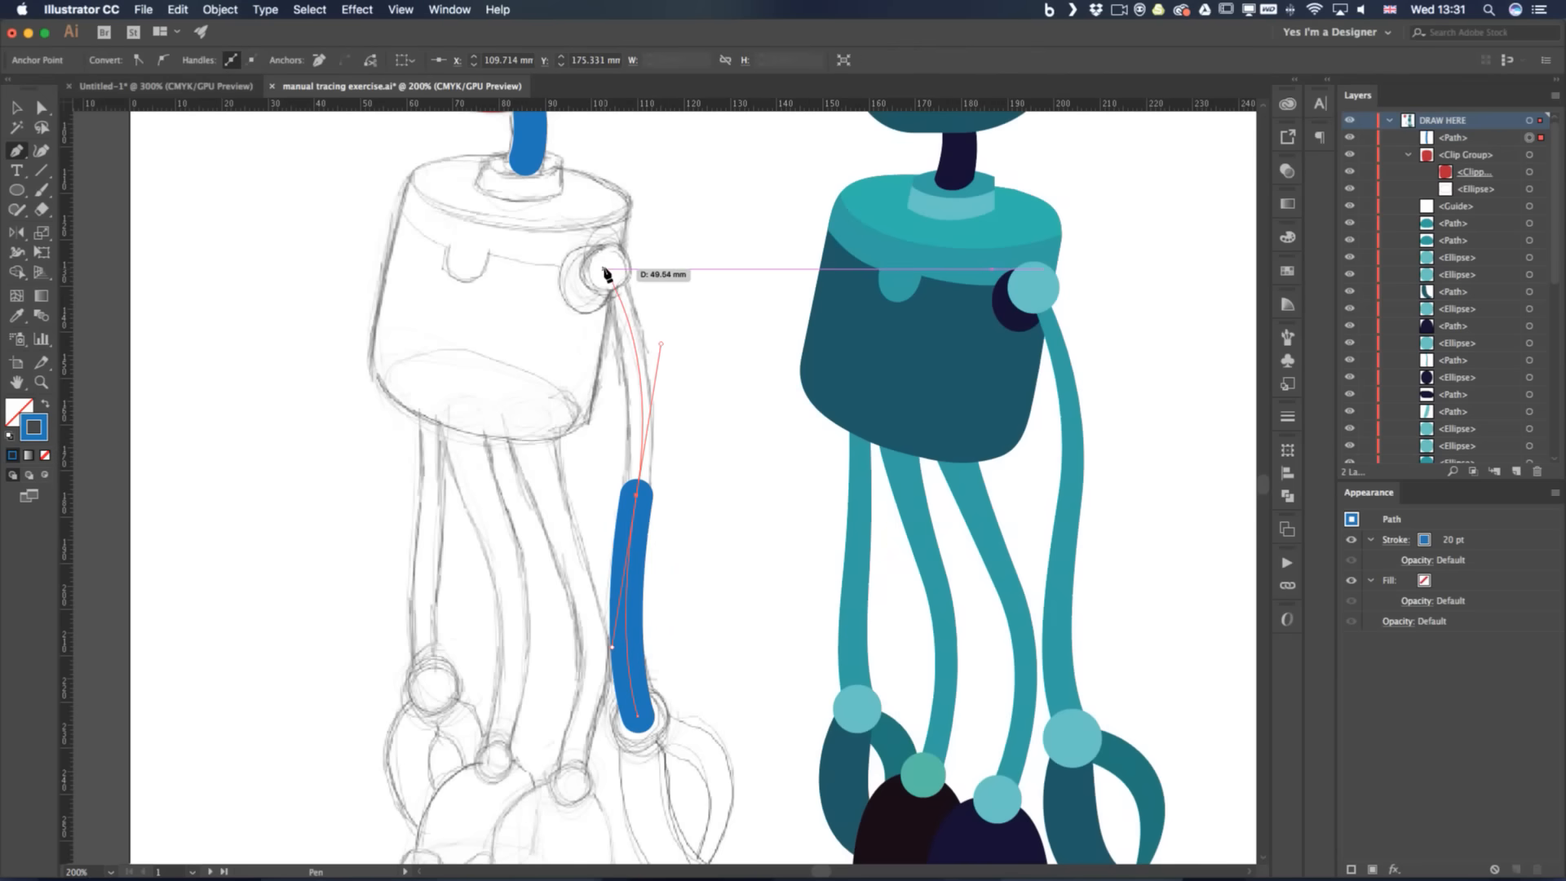
pyautogui.moveTo(603, 267); pyautogui.dragTo(613, 315)
pyautogui.press('v')
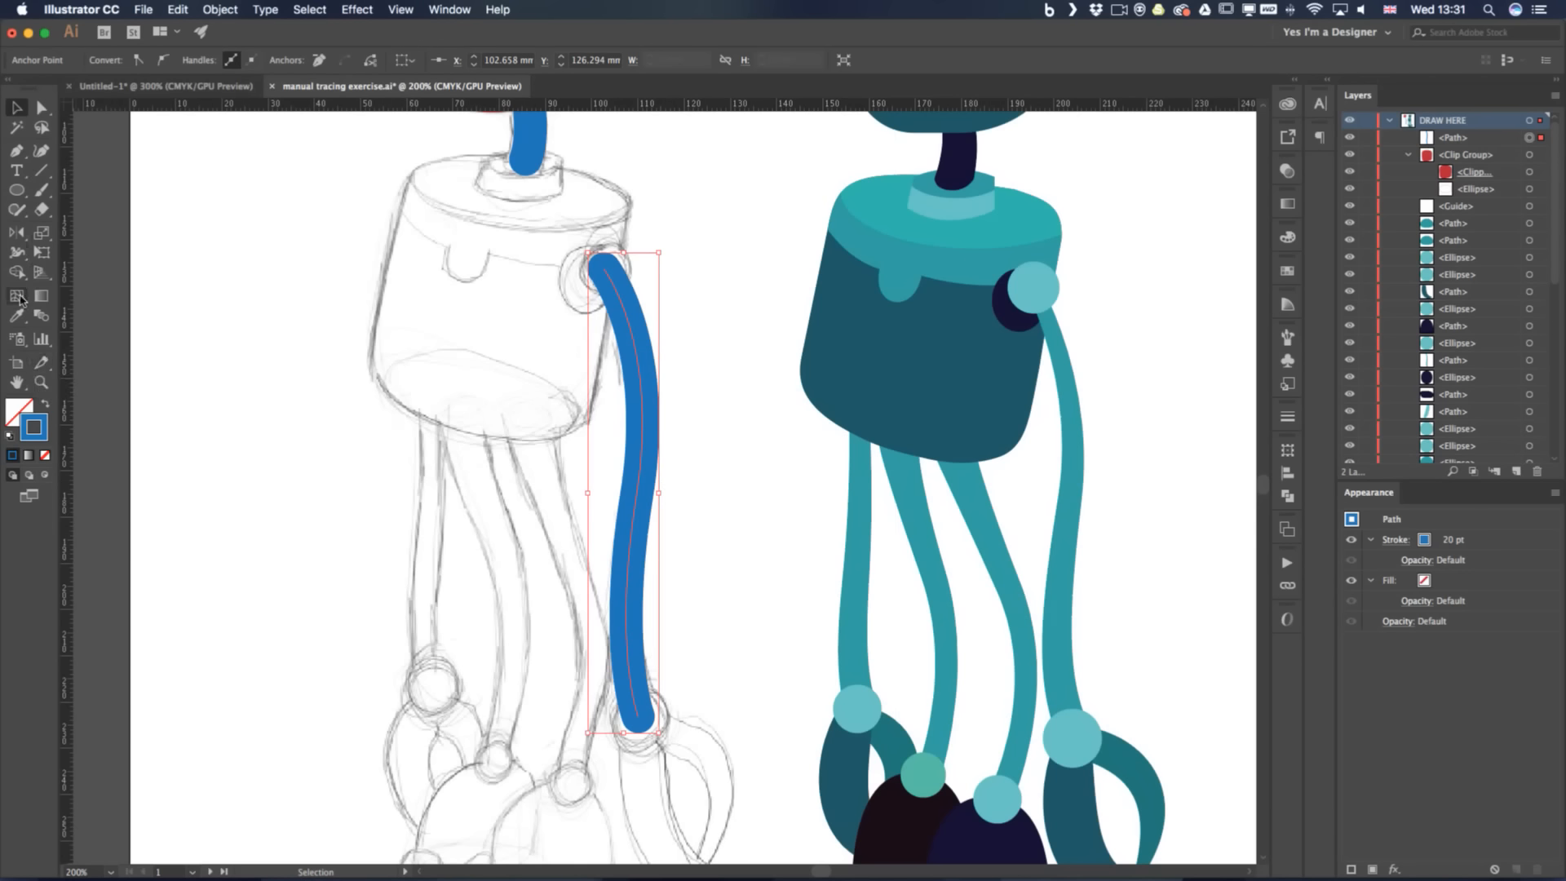
# With the Width tool, narrow the arm stroke at the shoulder and upper arm, and widen it to about 36 pt at the forearm and 42 pt near the wrist
pyautogui.click(18, 253)
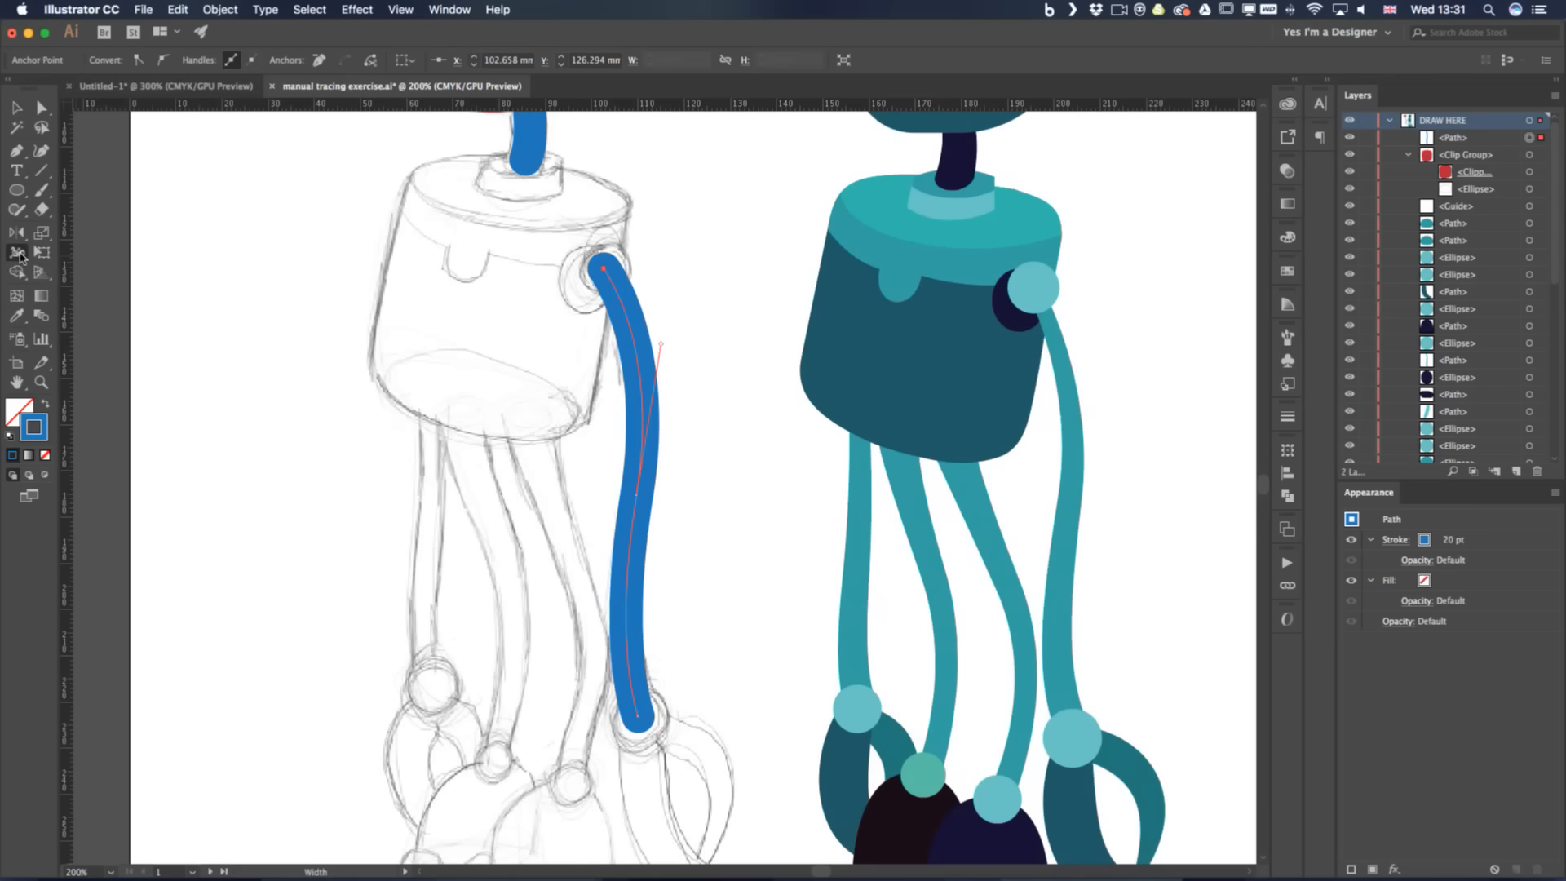
pyautogui.click(20, 254)
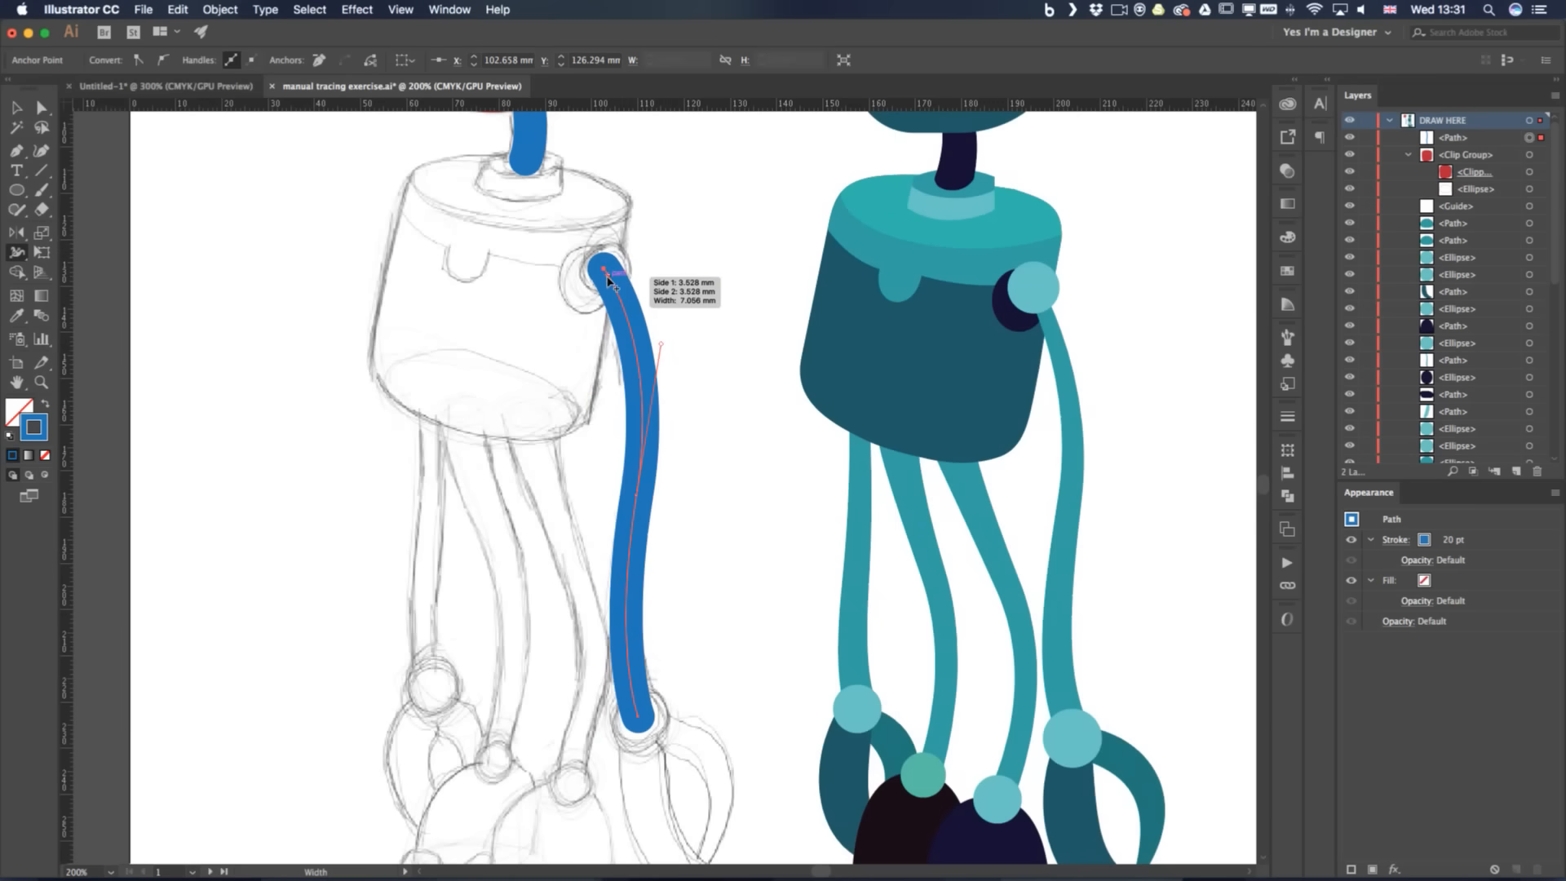
pyautogui.moveTo(608, 280); pyautogui.dragTo(596, 281)
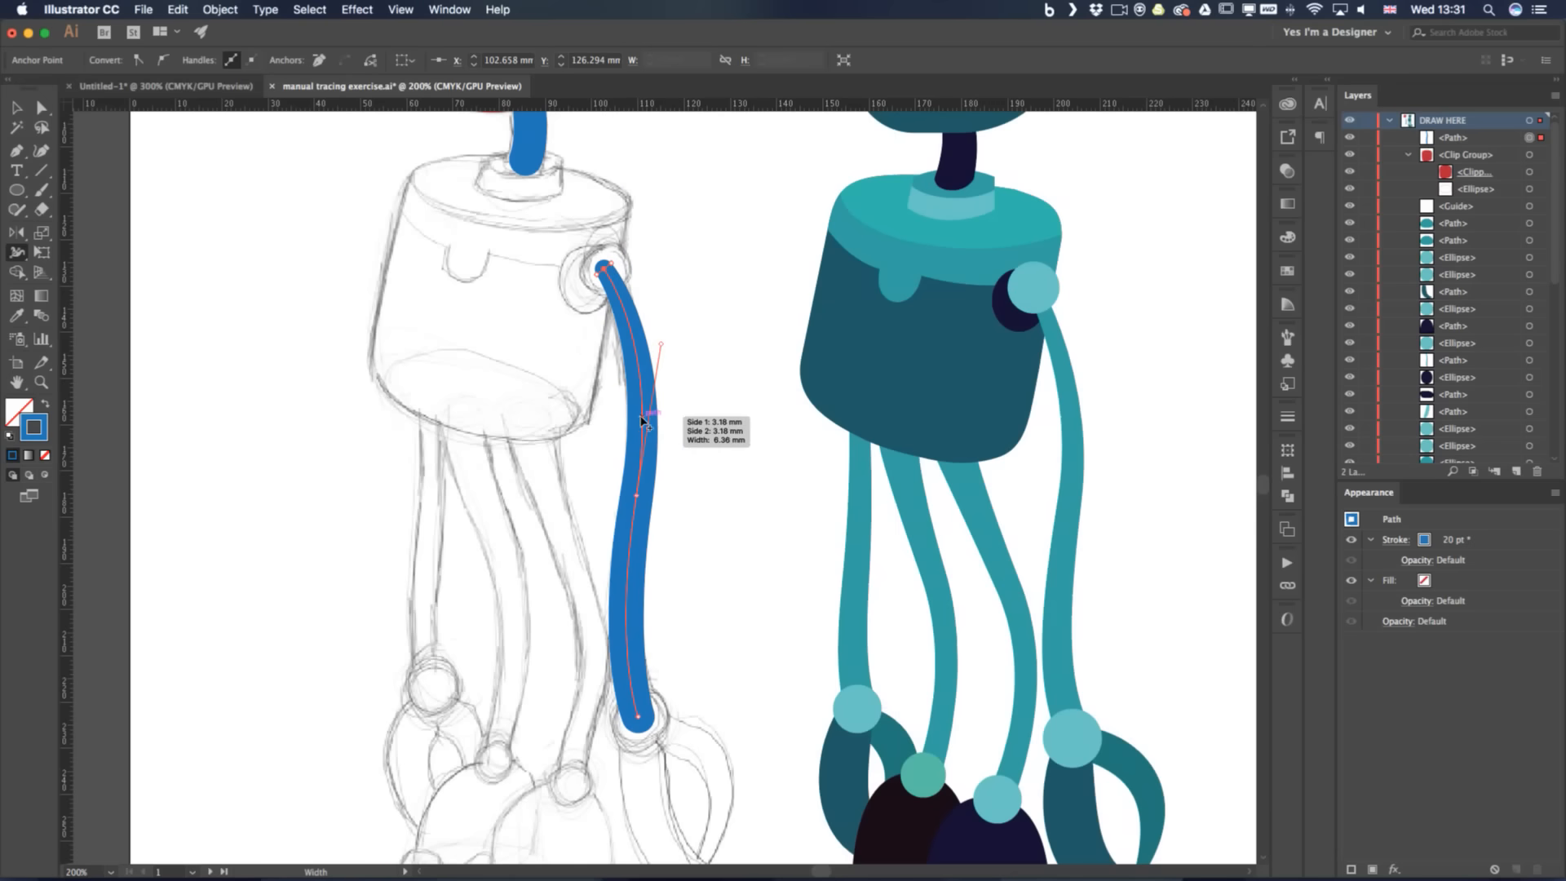
pyautogui.moveTo(641, 422); pyautogui.dragTo(629, 422)
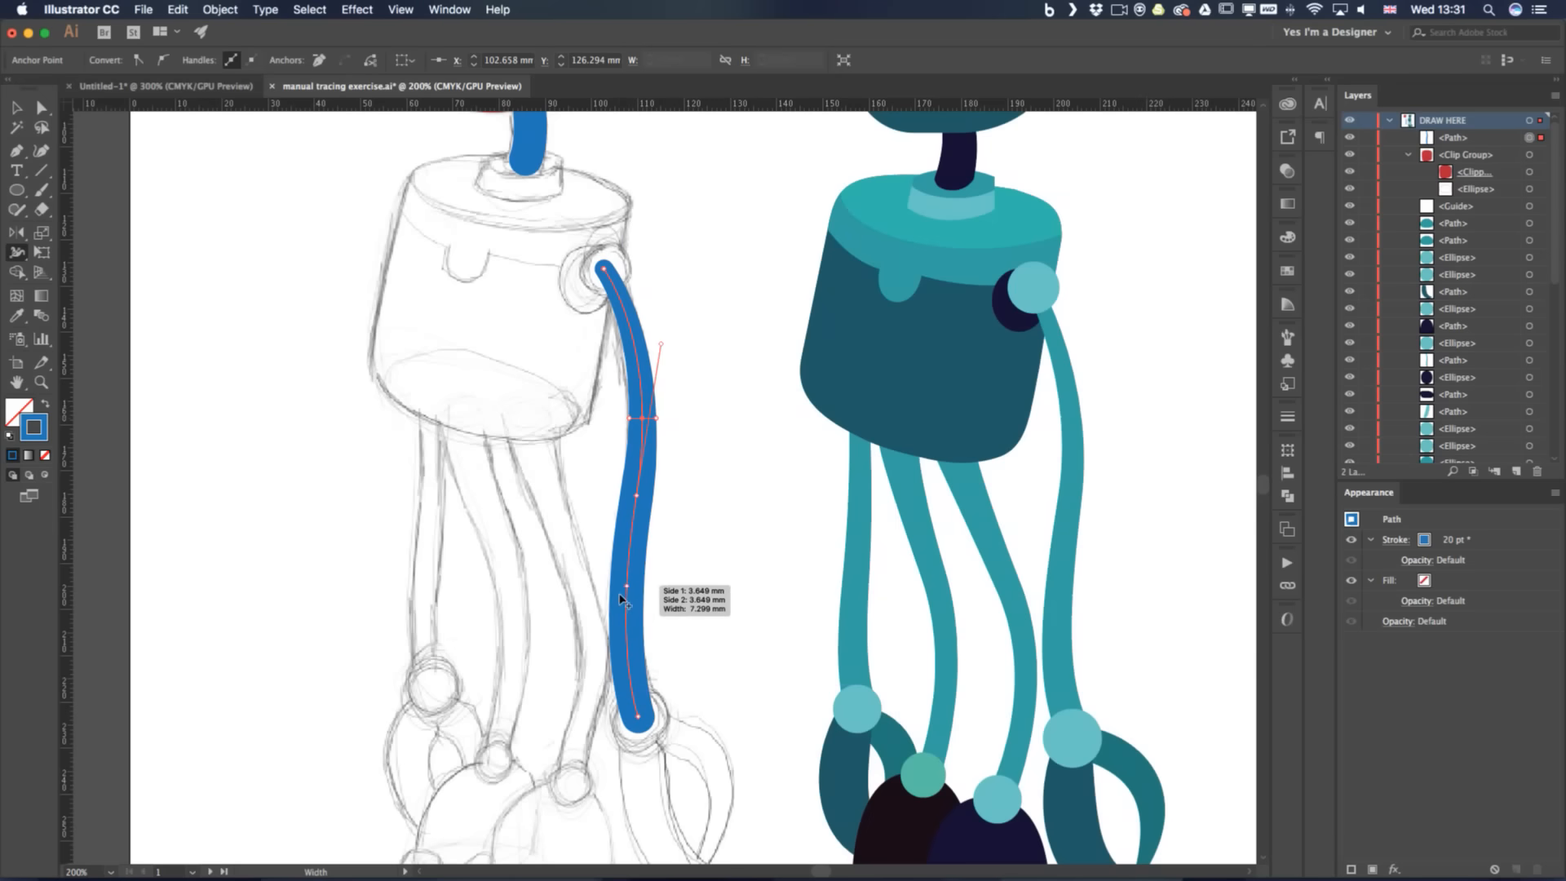
pyautogui.moveTo(628, 610); pyautogui.dragTo(657, 610)
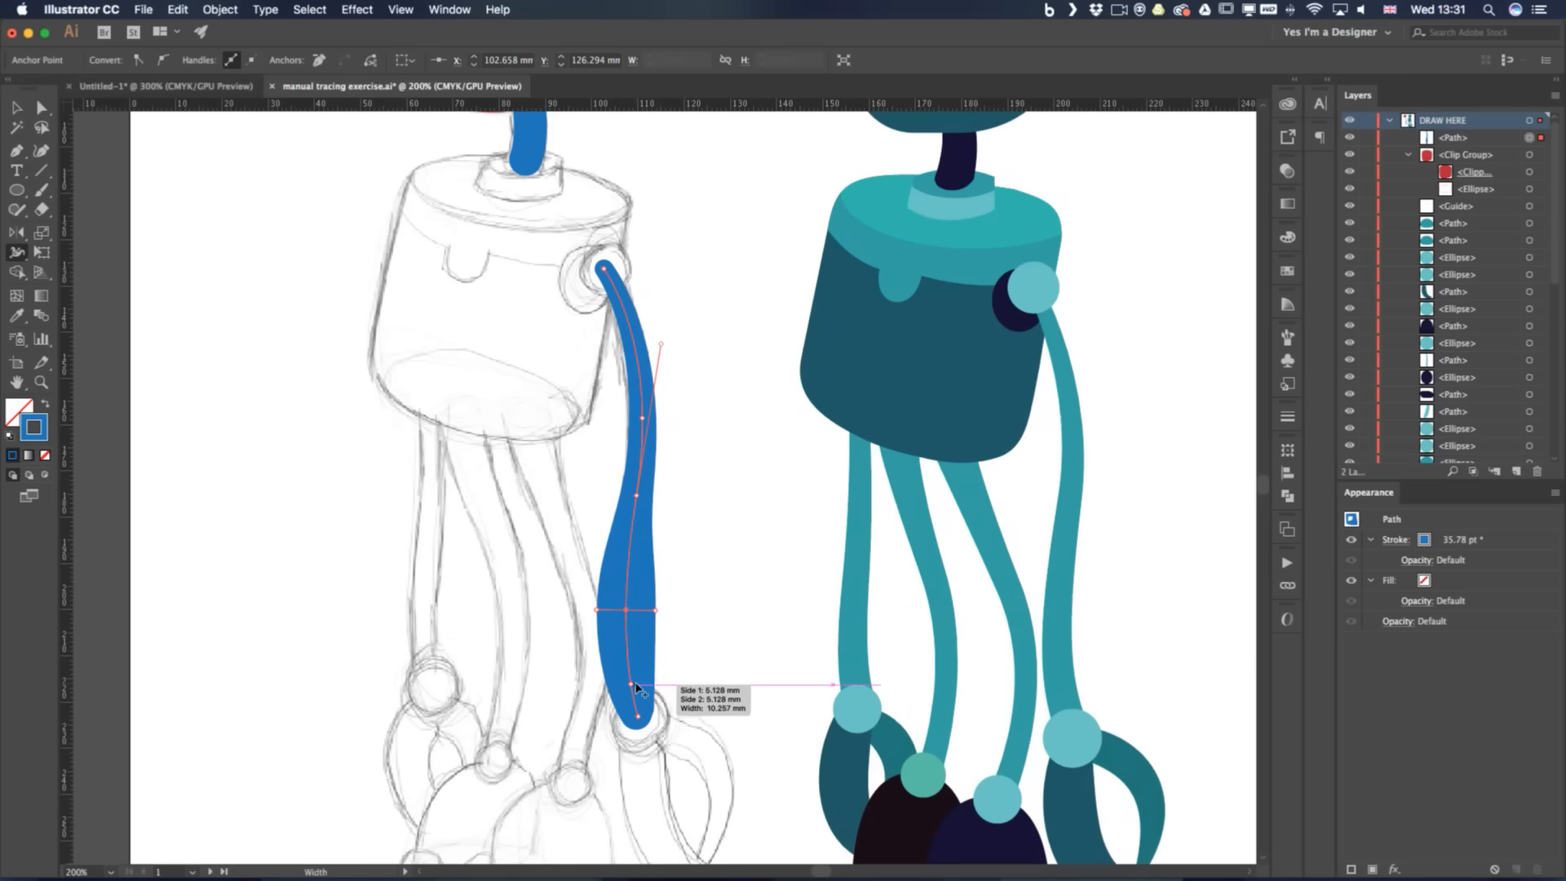
pyautogui.moveTo(632, 685); pyautogui.dragTo(666, 678)
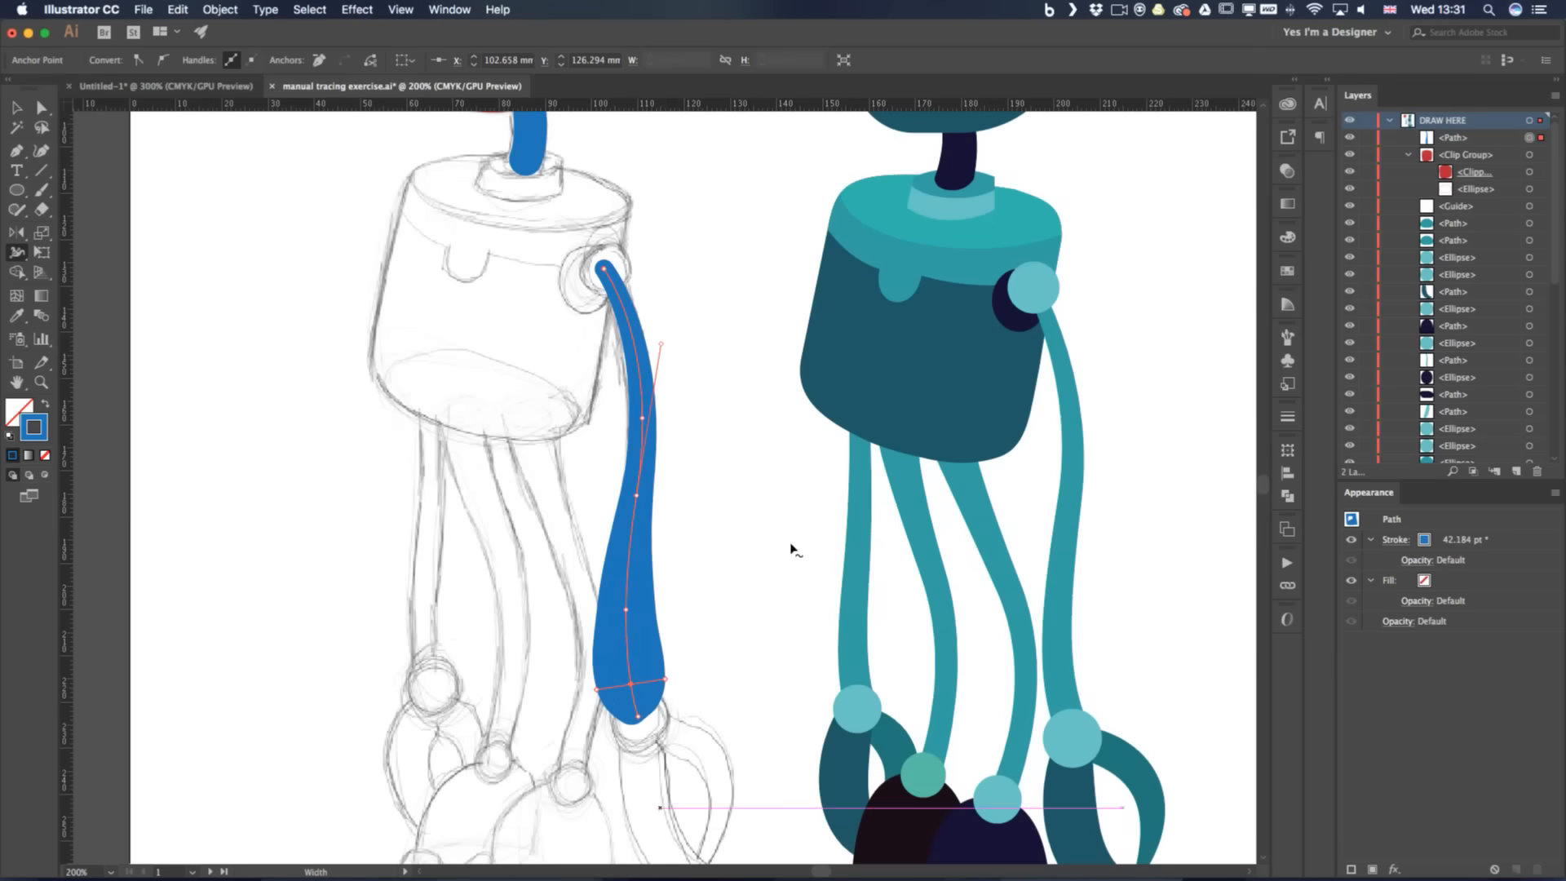
pyautogui.press('v')
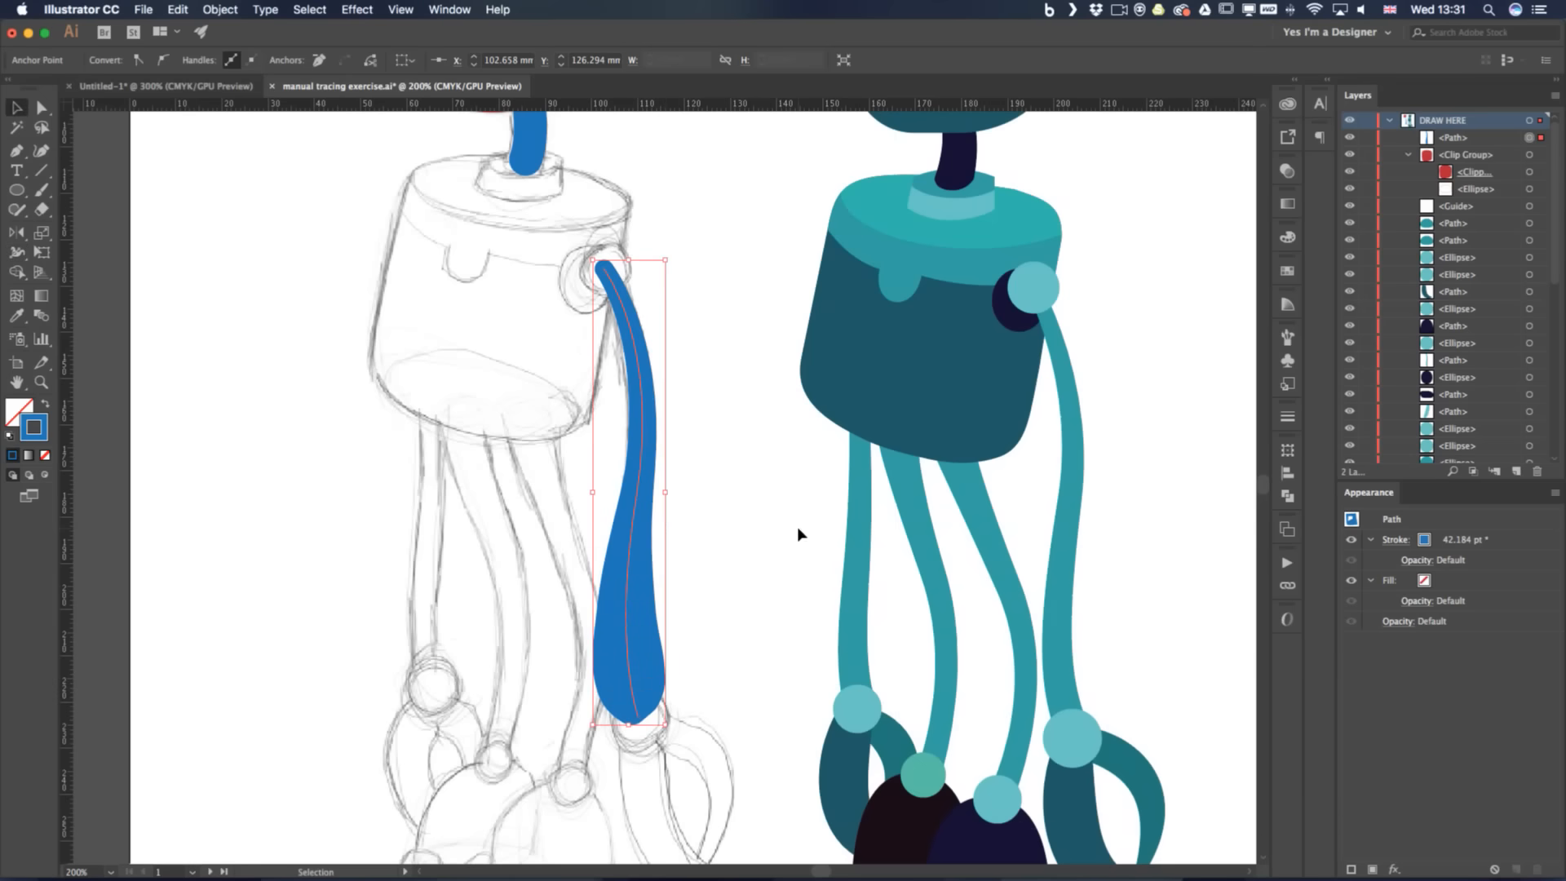
pyautogui.click(759, 529)
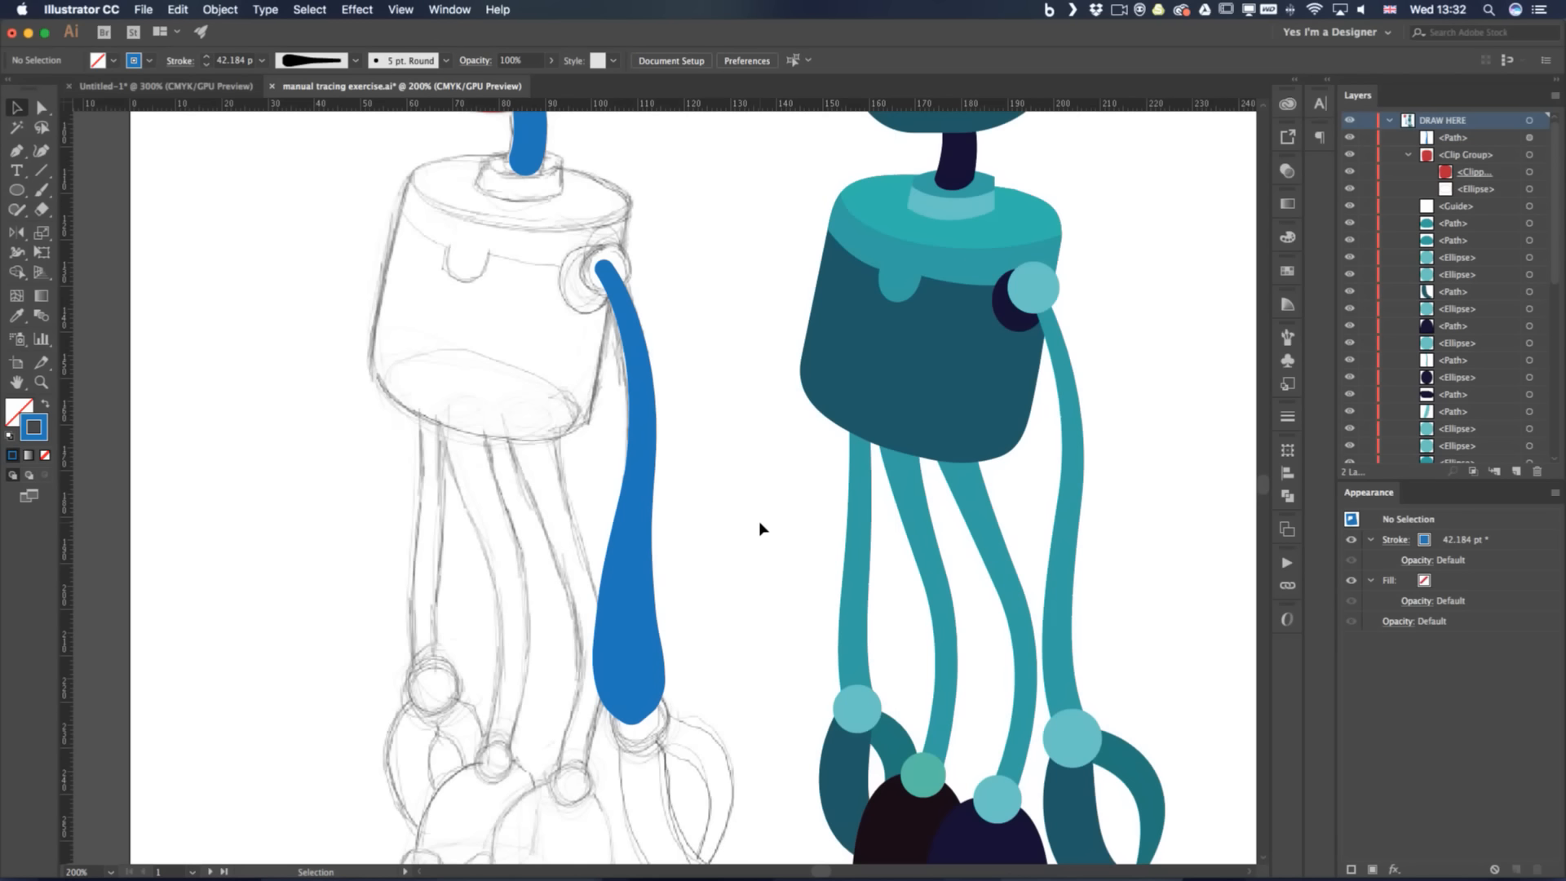
# Draw a circle about 13.7 mm in diameter over the sketched wrist joint and give it a dark red fill with no stroke
pyautogui.press('l')
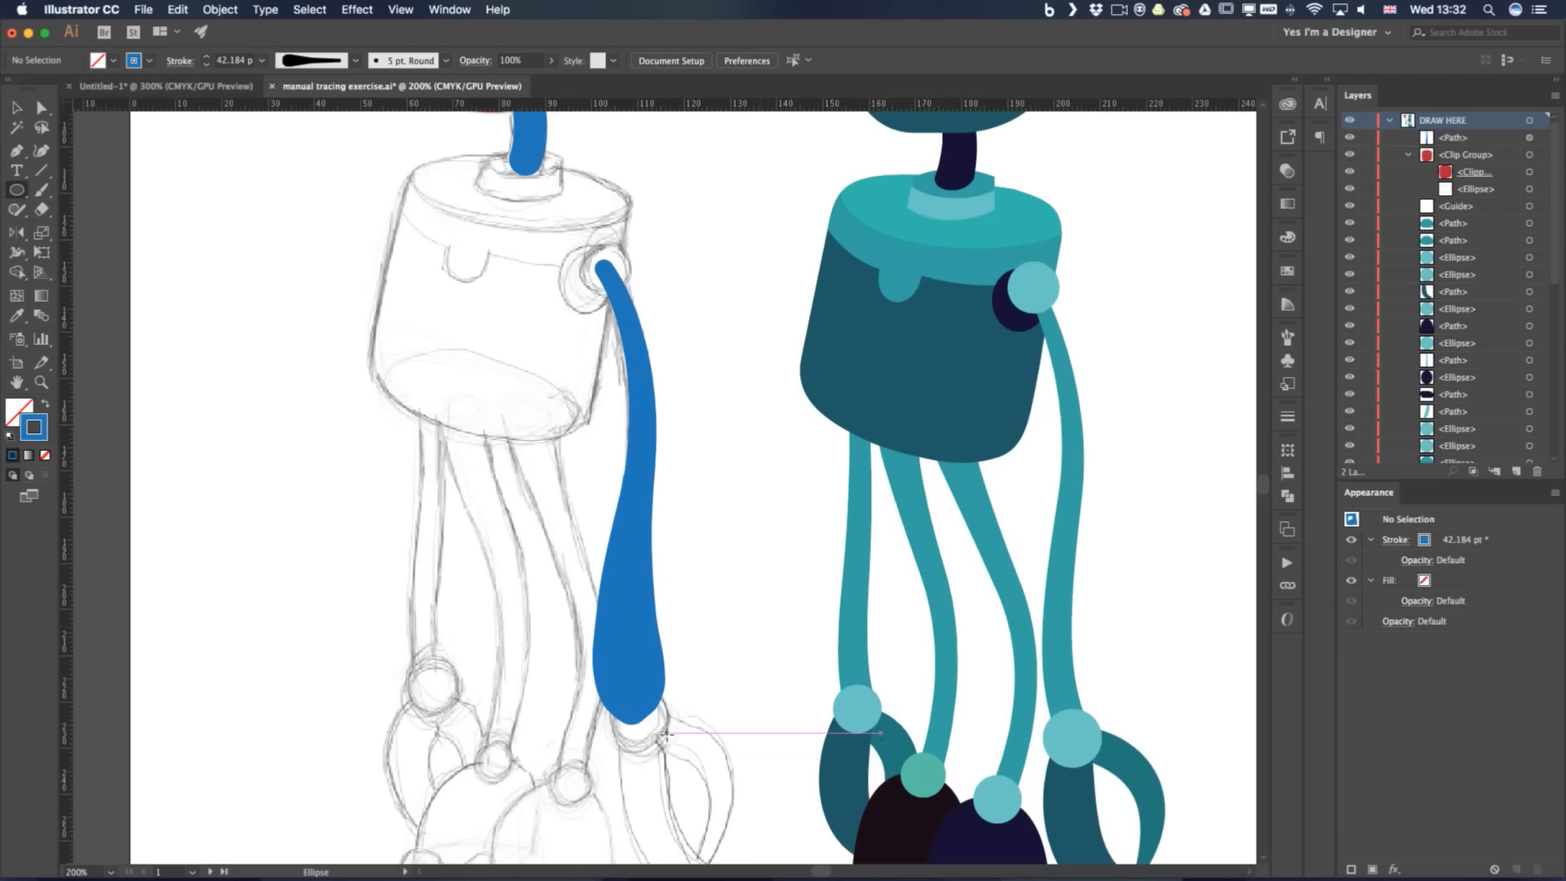
pyautogui.moveTo(607, 690); pyautogui.dragTo(671, 750)
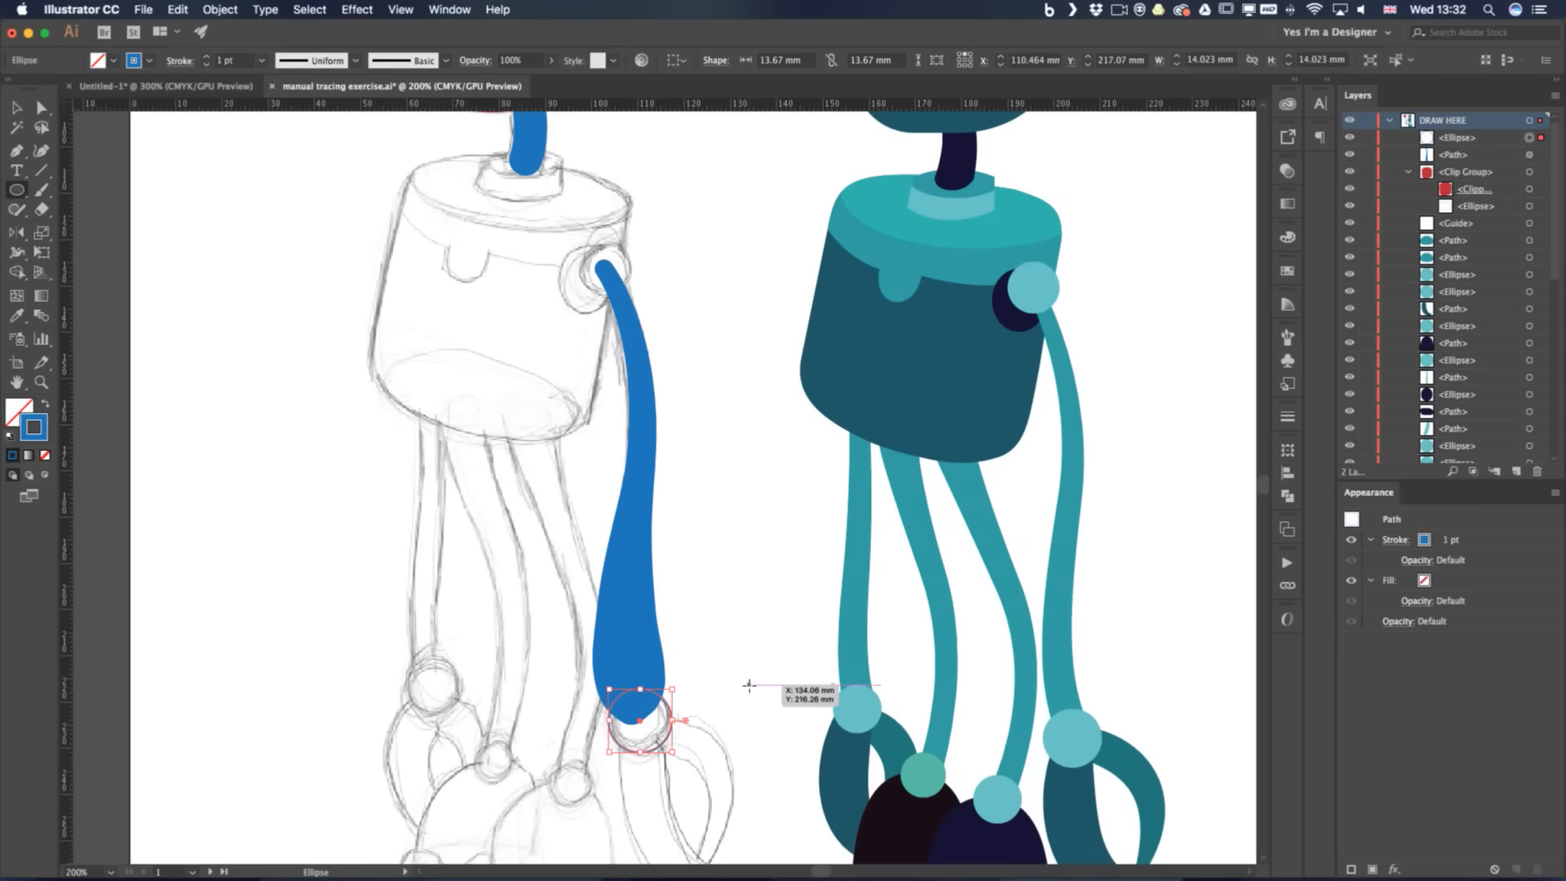
pyautogui.press('v')
pyautogui.click(113, 61)
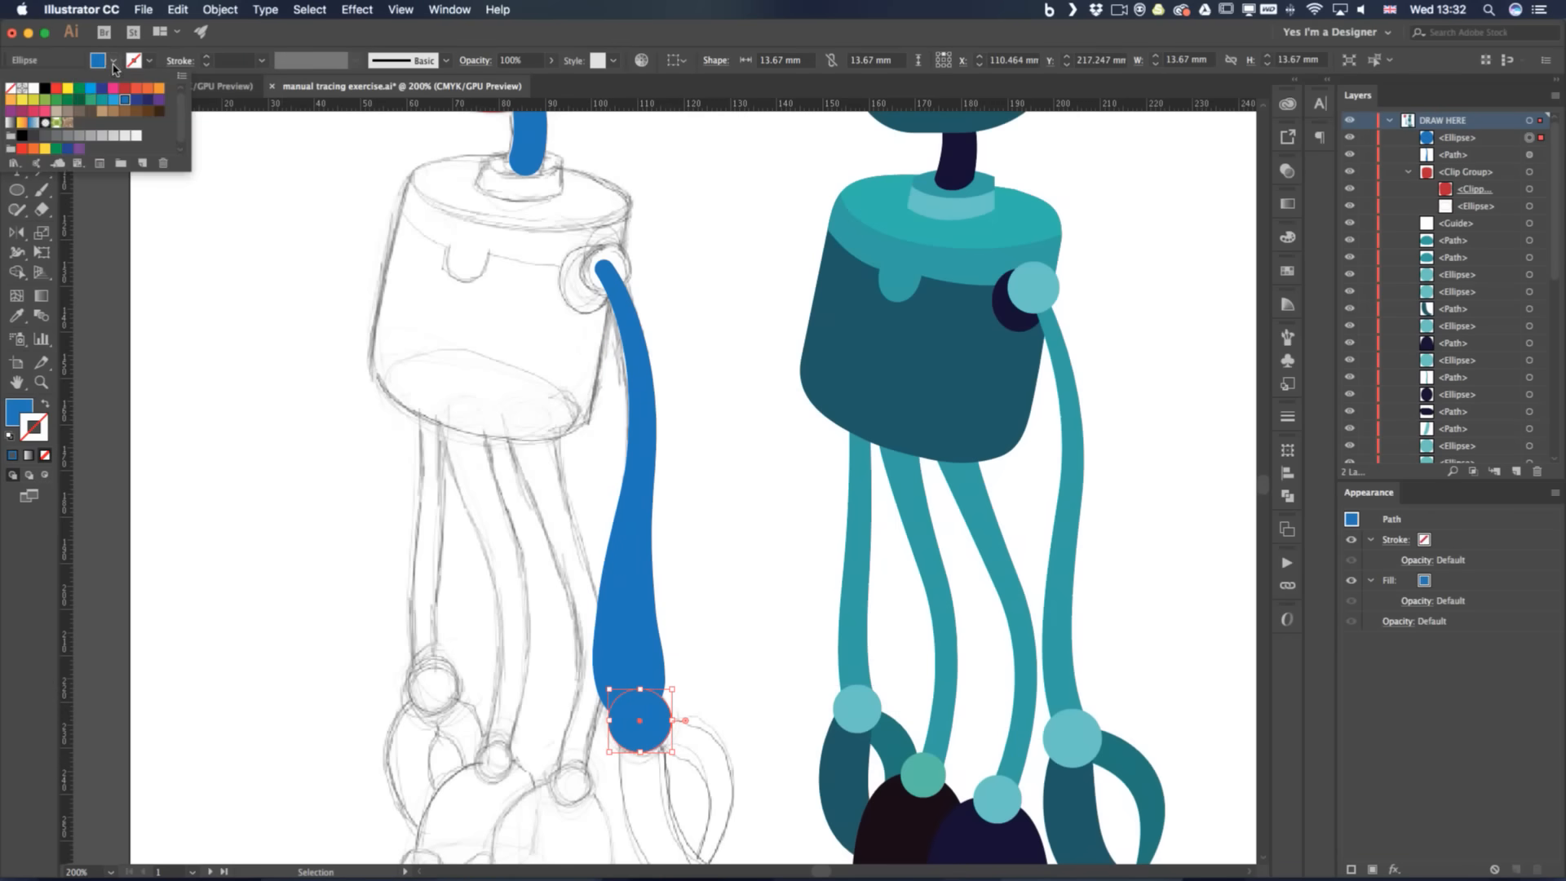
pyautogui.click(67, 88)
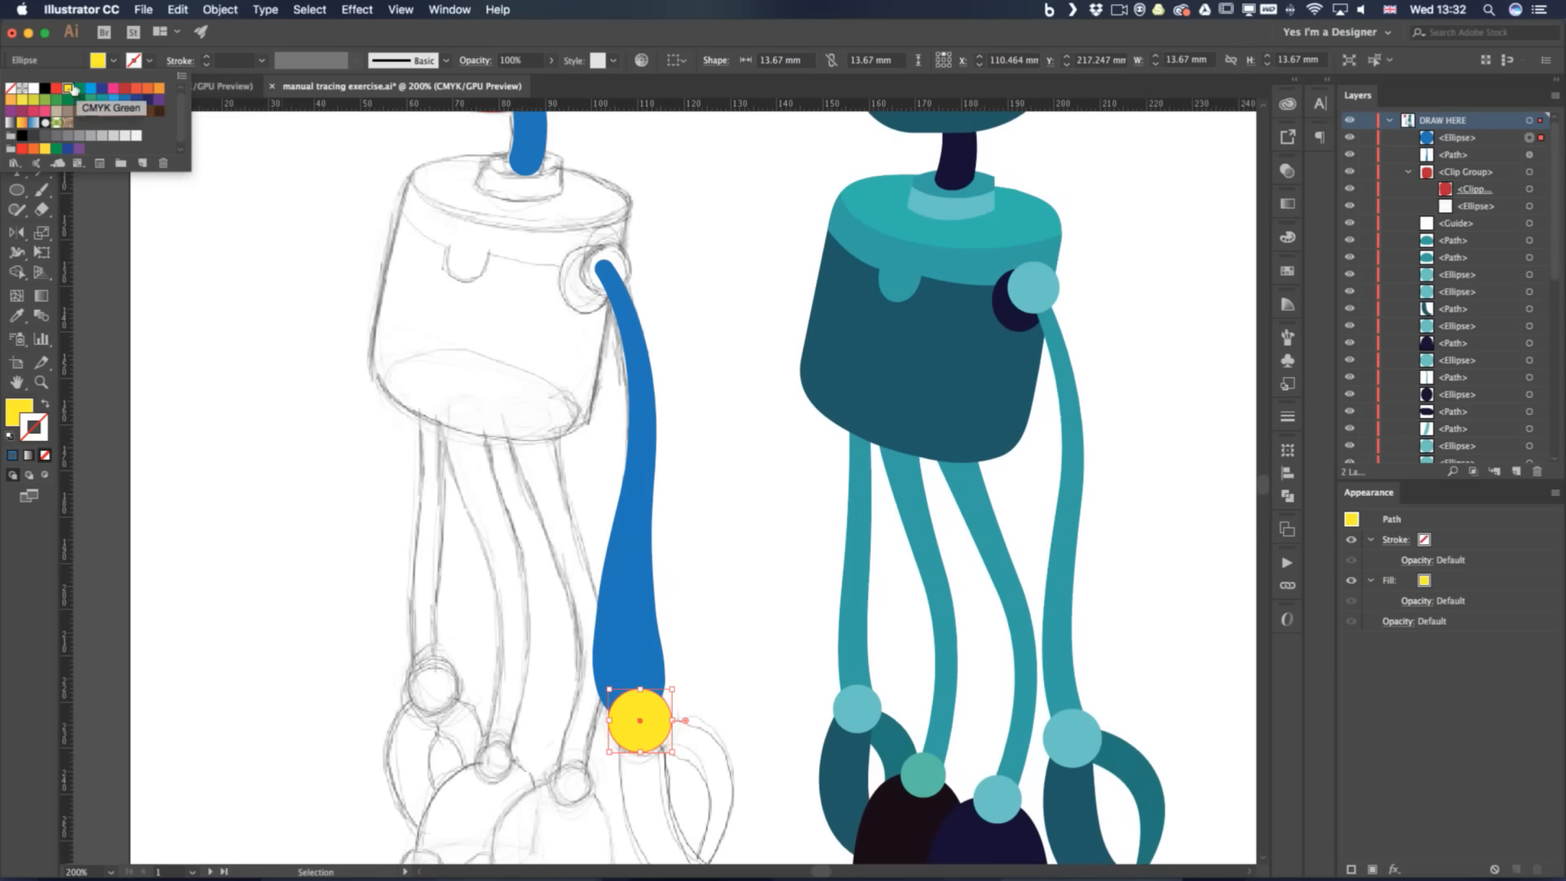
pyautogui.click(58, 89)
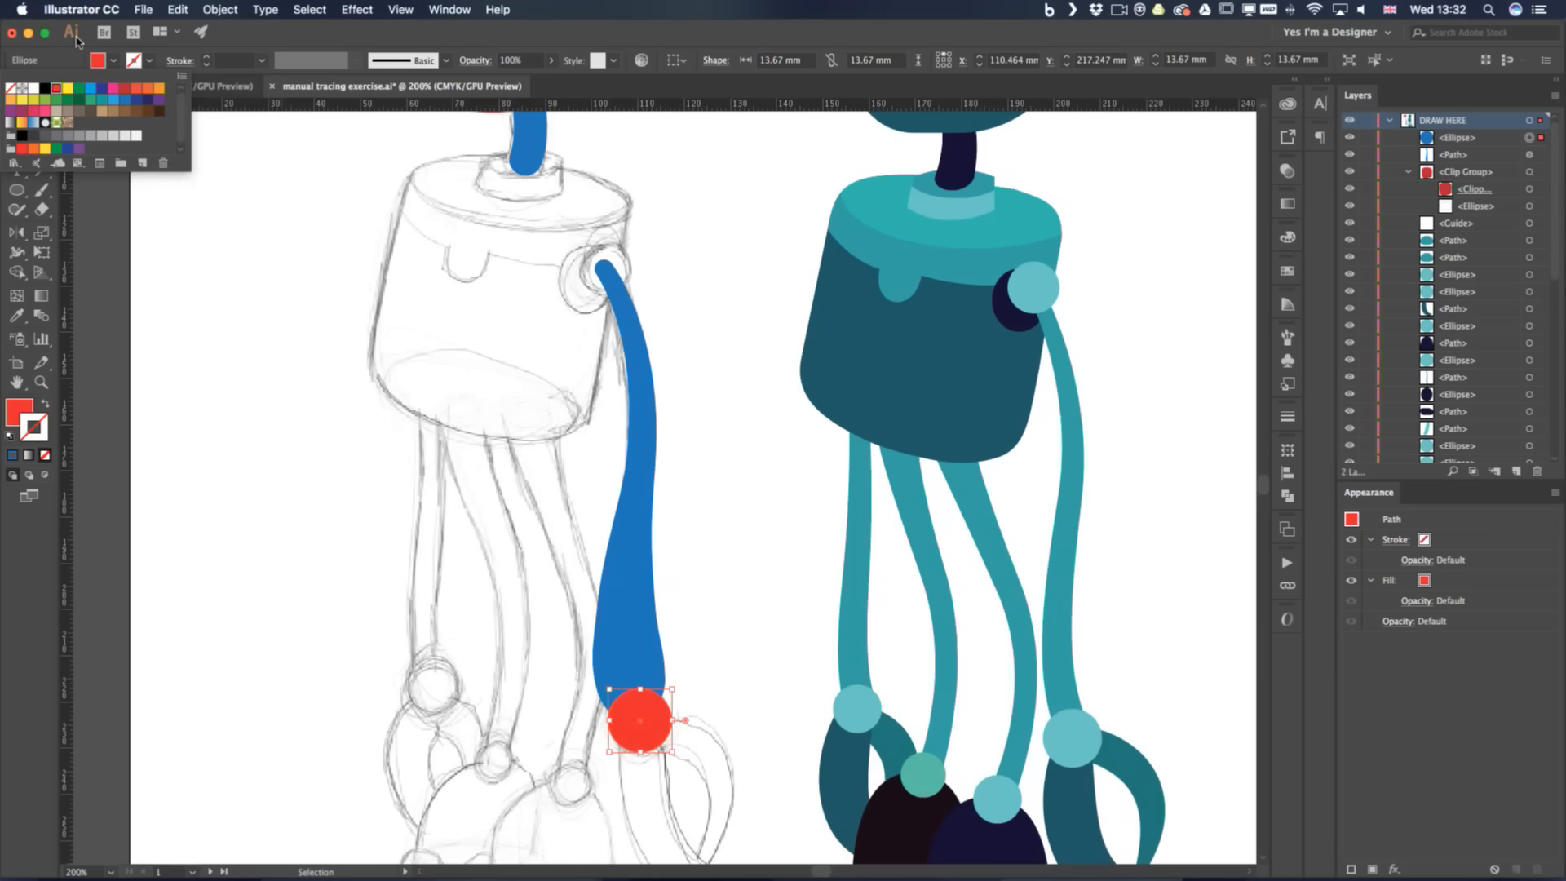
pyautogui.click(125, 87)
pyautogui.click(692, 461)
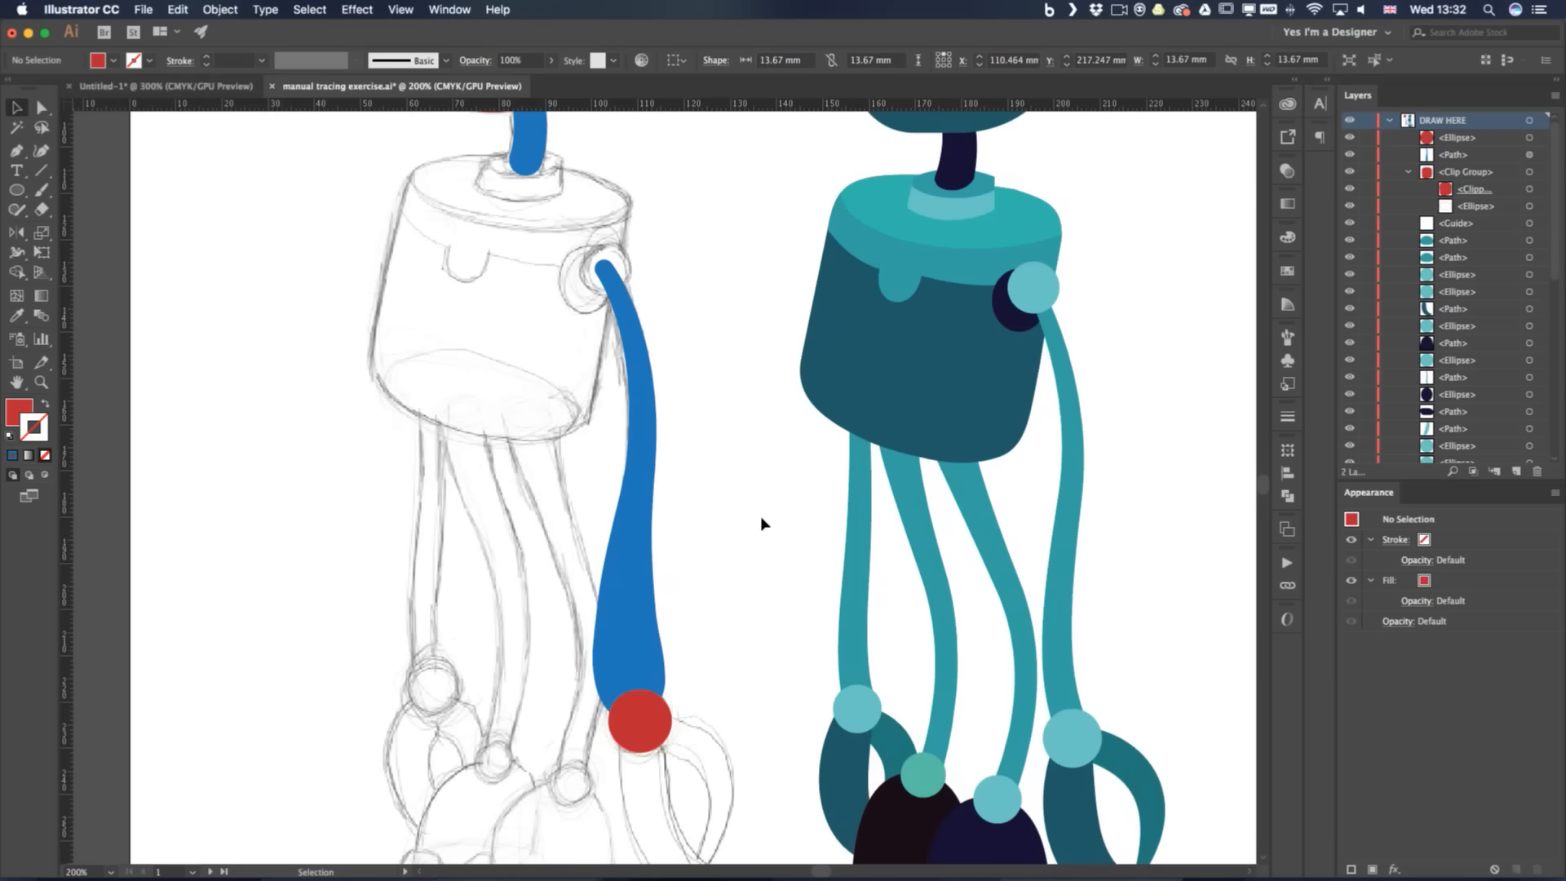
# Send the red wrist circle to the back behind the arm, and bring it to the front again
pyautogui.click(650, 724)
pyautogui.press('super+shift+bracketleft')
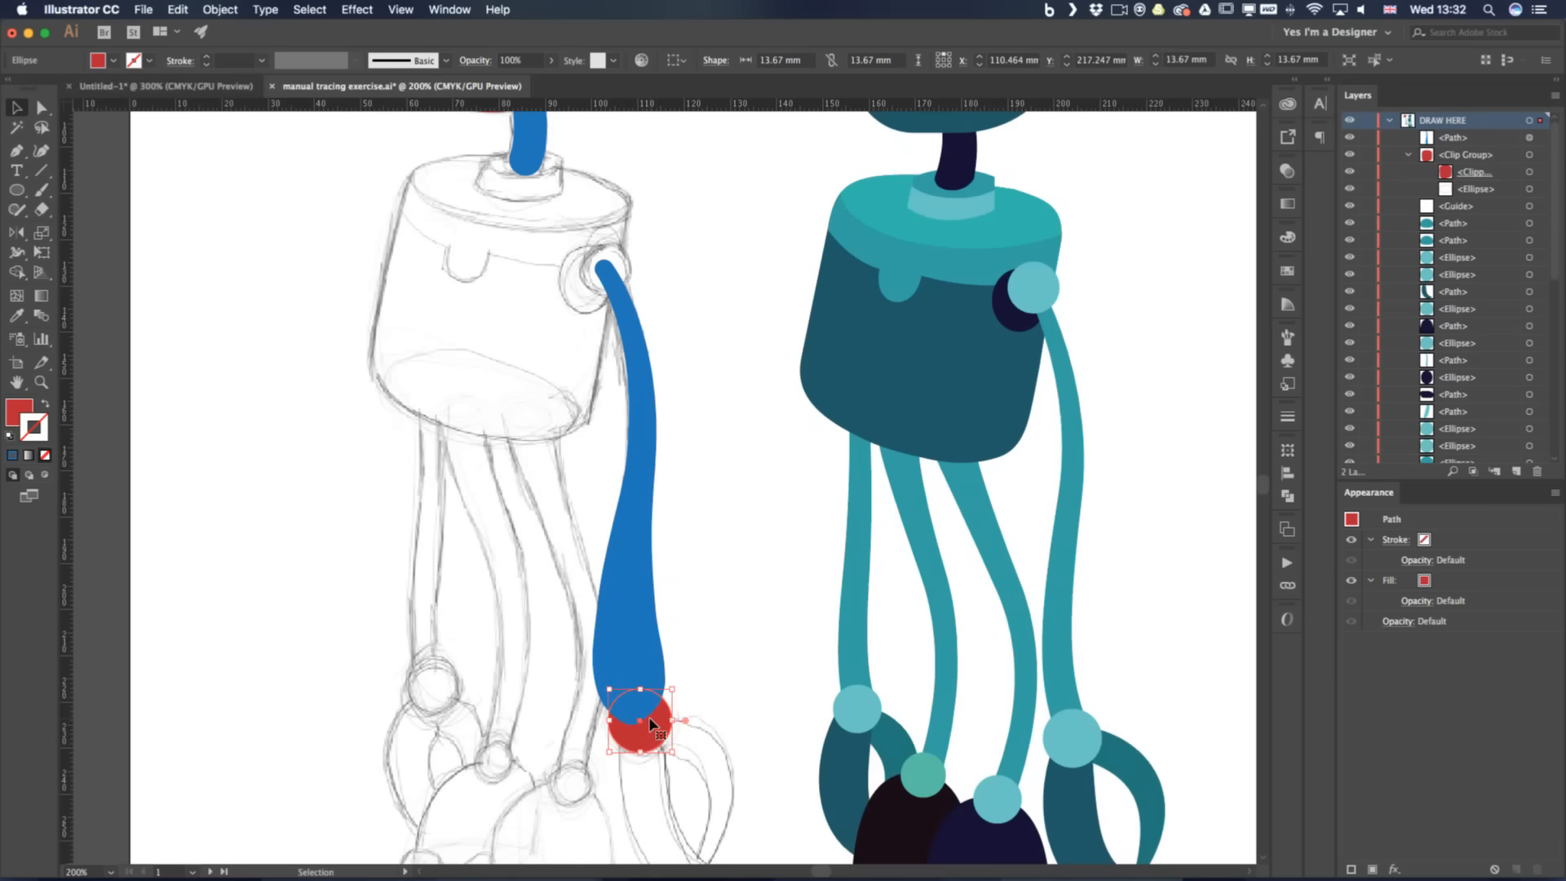
pyautogui.click(722, 626)
pyautogui.click(659, 740)
pyautogui.press('super+shift+bracketright')
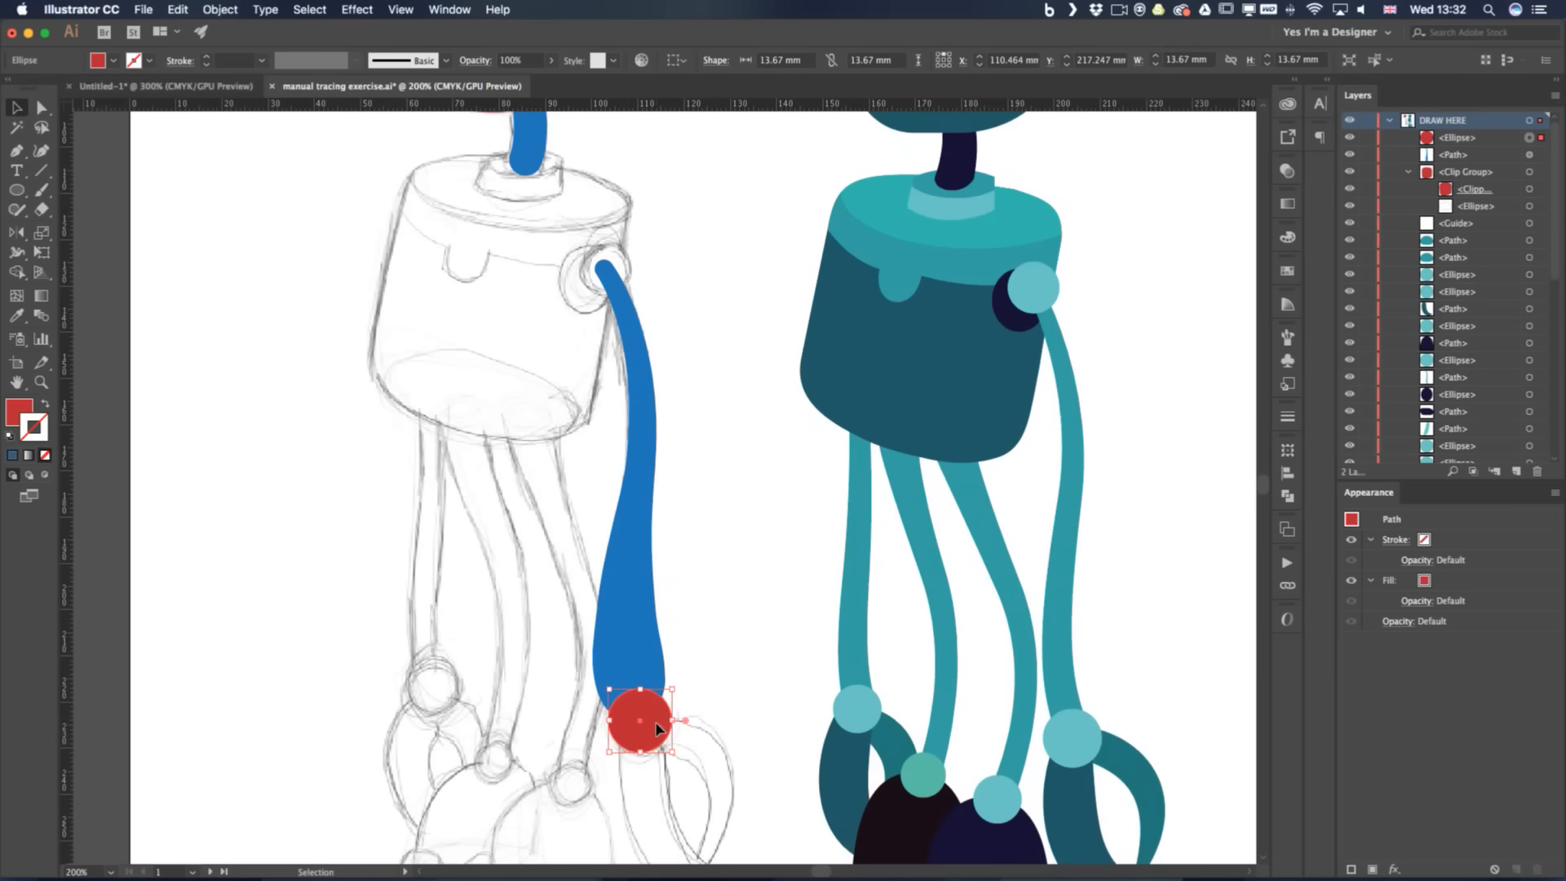
# Duplicate the red wrist circle onto the shoulder joint and scale the copy down to match the sketched circle
pyautogui.moveTo(662, 730); pyautogui.dragTo(633, 295)
pyautogui.click(705, 286)
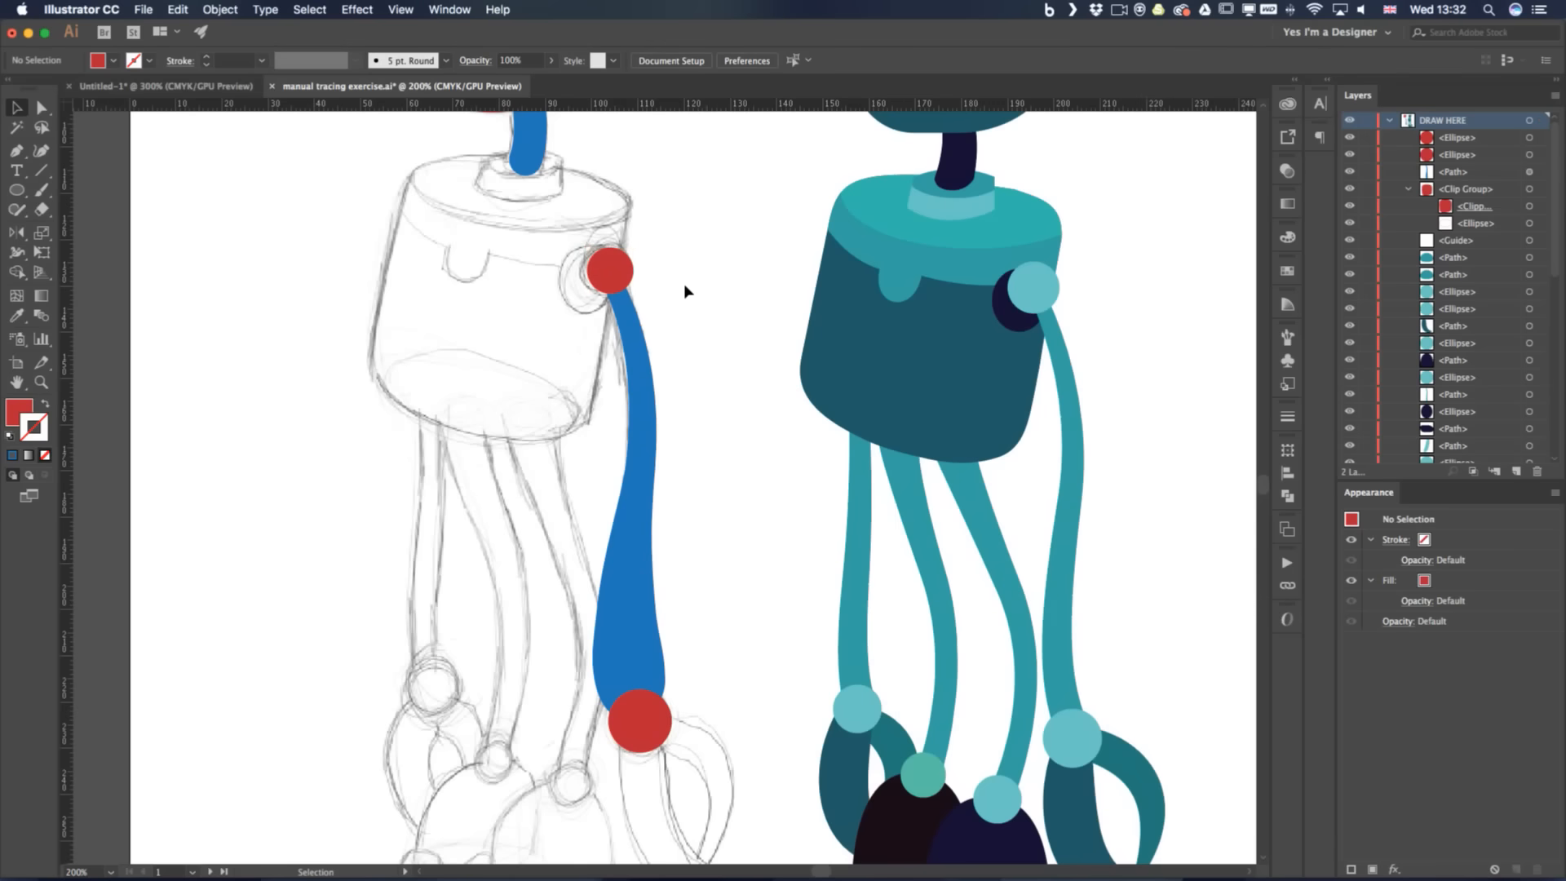
pyautogui.press('super+minus')
pyautogui.press('super+minus')
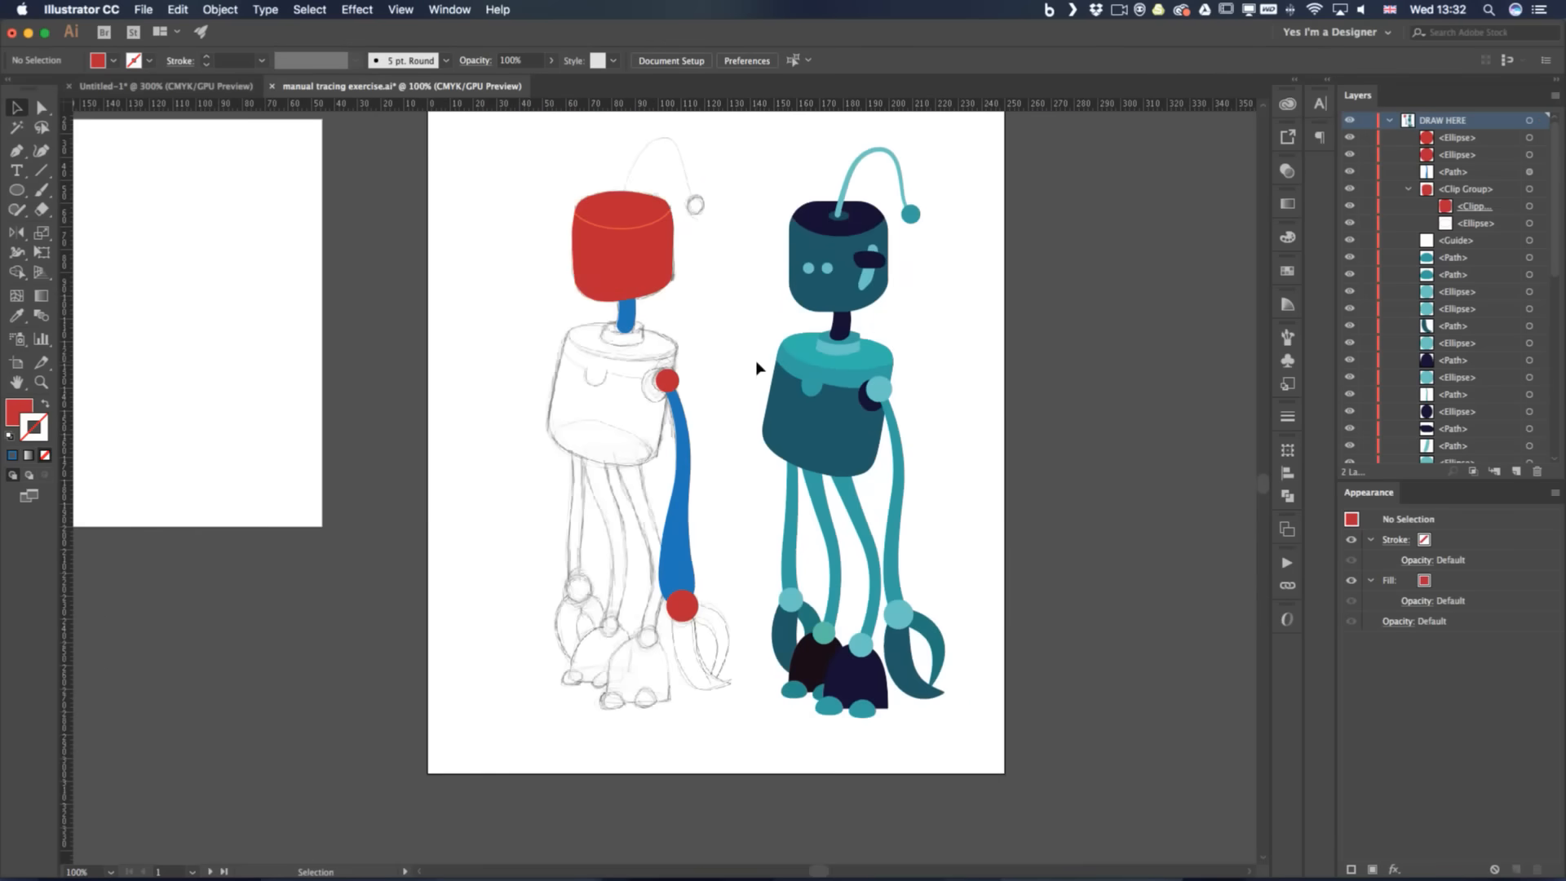
pyautogui.press('space')
pyautogui.moveTo(730, 311); pyautogui.dragTo(704, 338)
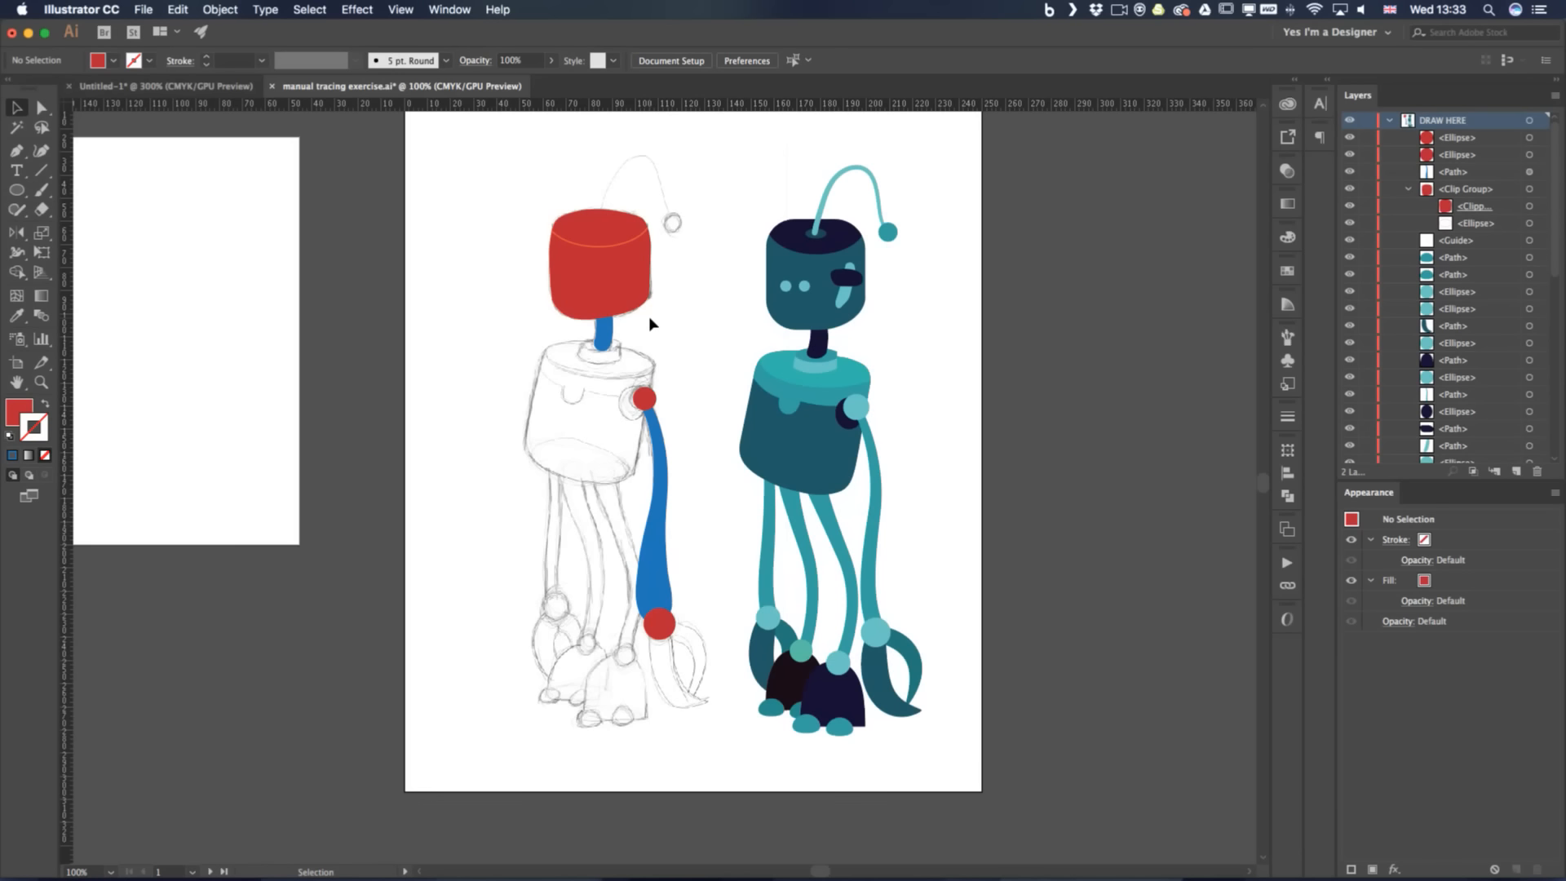
pyautogui.press('super+Tab')
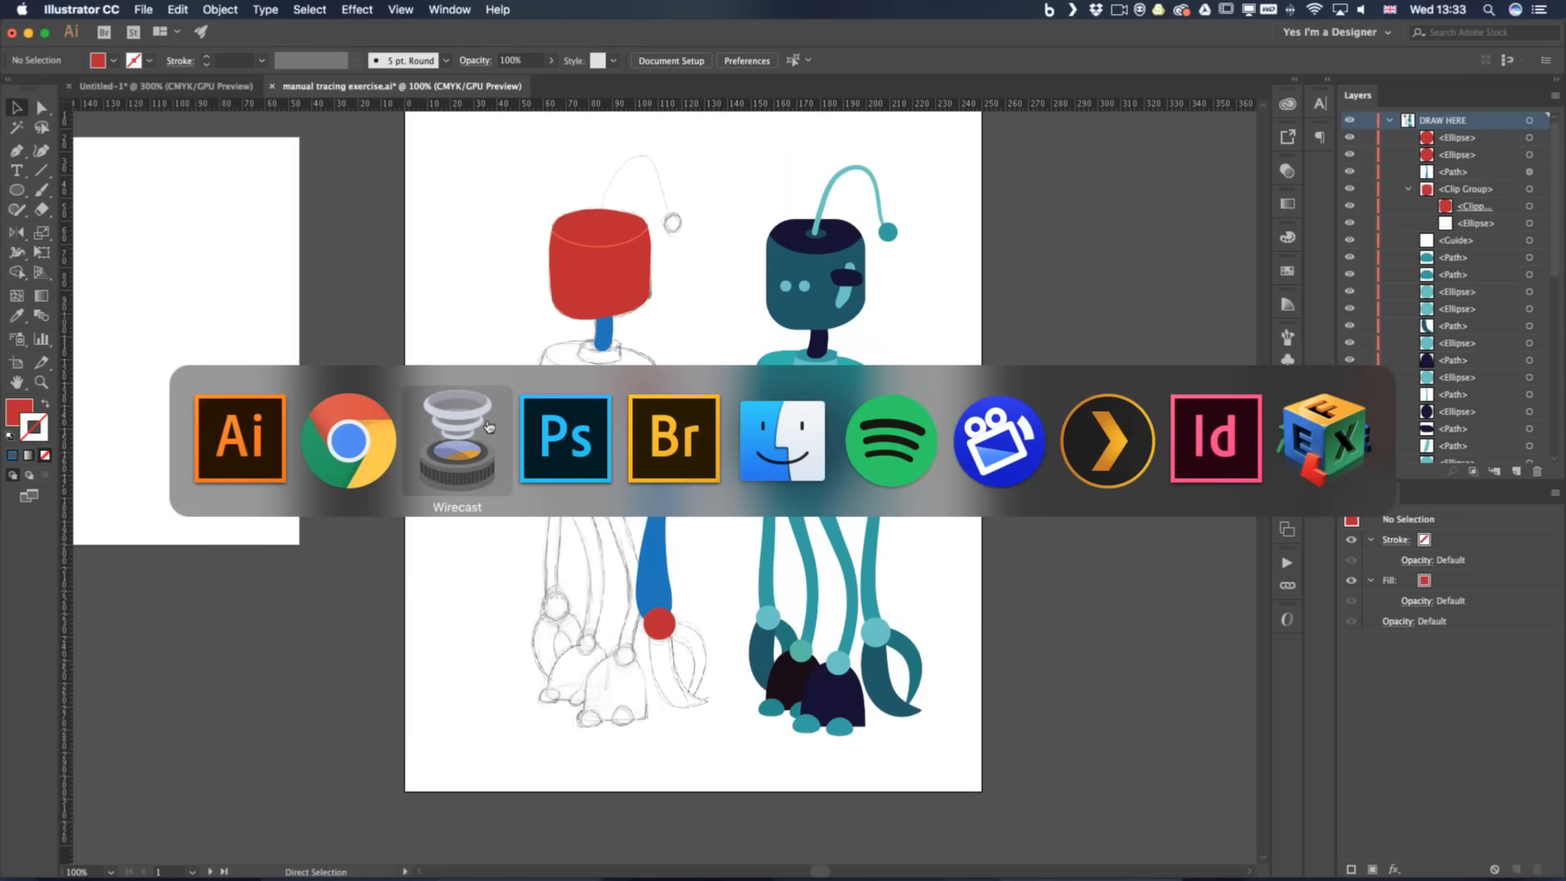
pyautogui.press('super+Tab')
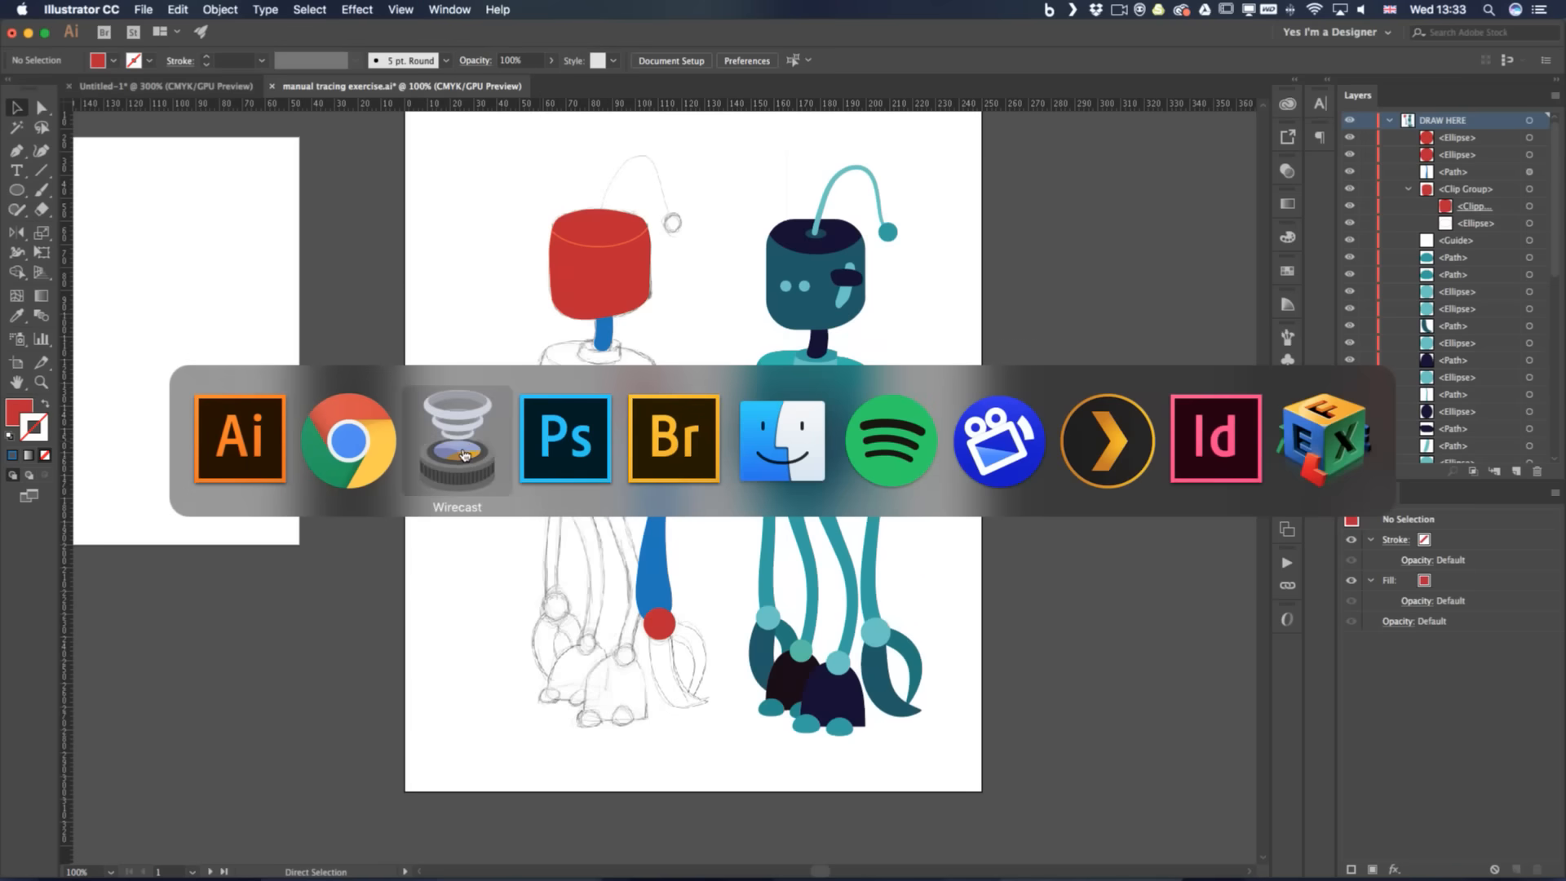